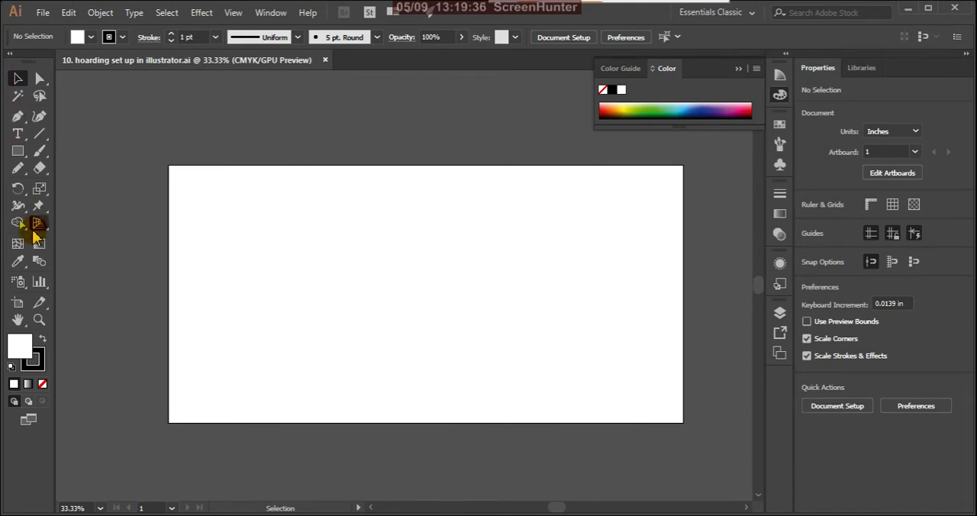
Check the hoarding artboard's width and height with the Artboard tool.
{"action": "left_click", "coordinate": [18, 302]}
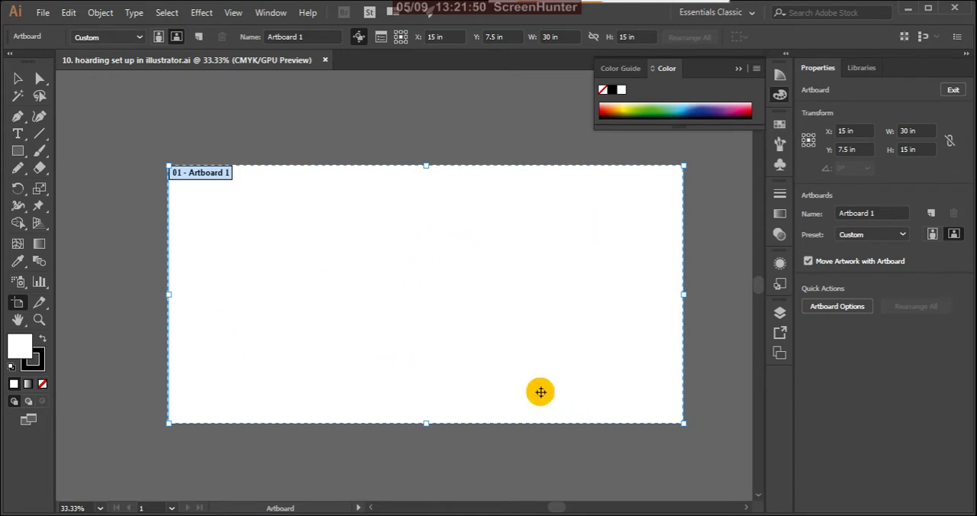
{"action": "left_click", "coordinate": [17, 78]}
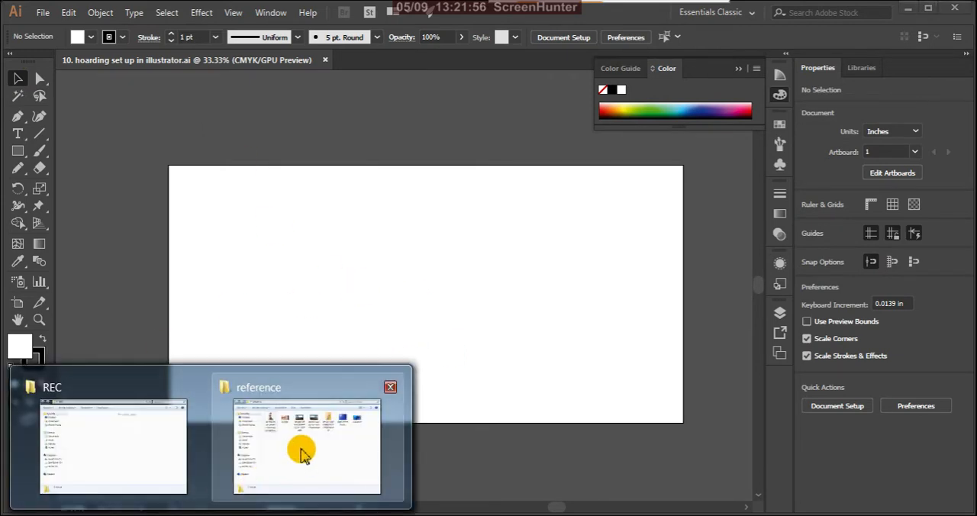
Open the reference folder and preview the burger photo and the ice cream cone photo.
{"action": "left_click", "coordinate": [301, 452]}
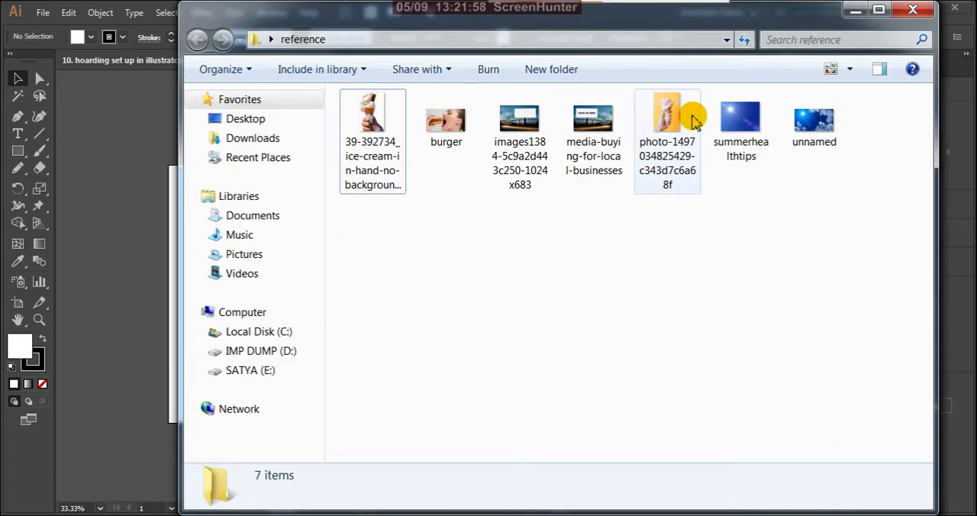
{"action": "left_click_drag", "start_coordinate": [759, 26], "coordinate": [698, 155]}
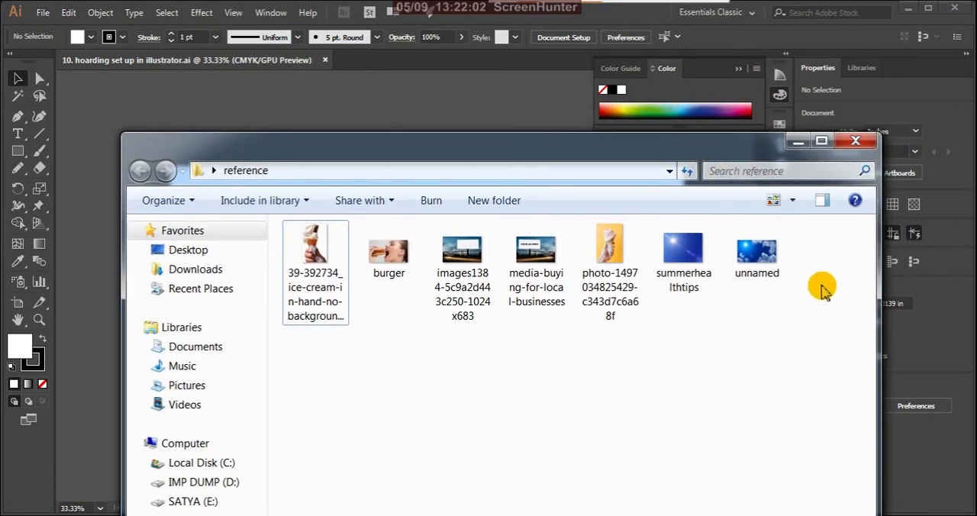
{"action": "double_click", "coordinate": [383, 279]}
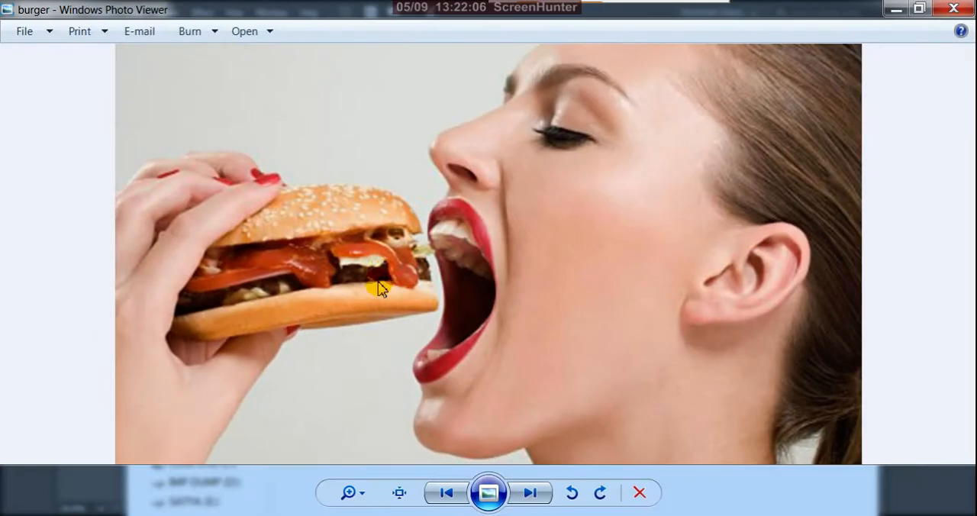
{"action": "left_click", "coordinate": [951, 9]}
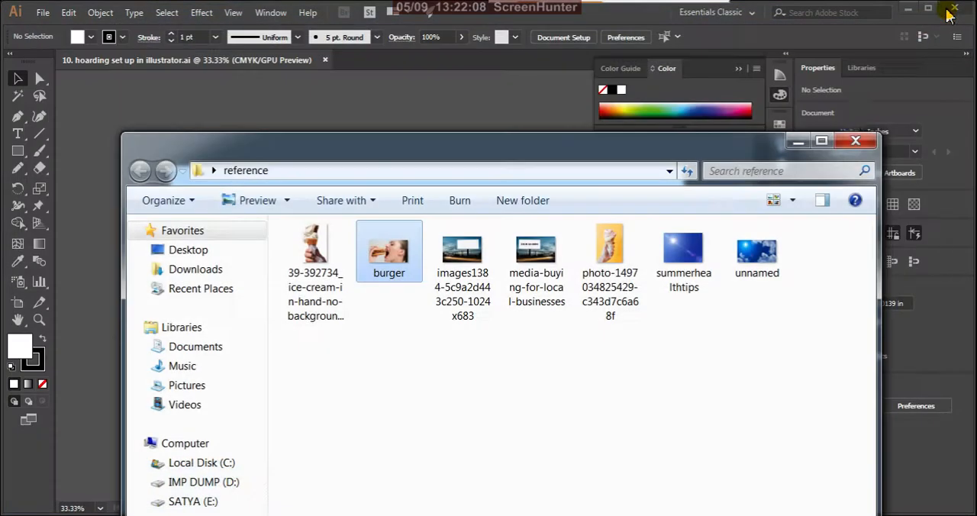
{"action": "left_click", "coordinate": [615, 252]}
{"action": "double_click", "coordinate": [615, 252]}
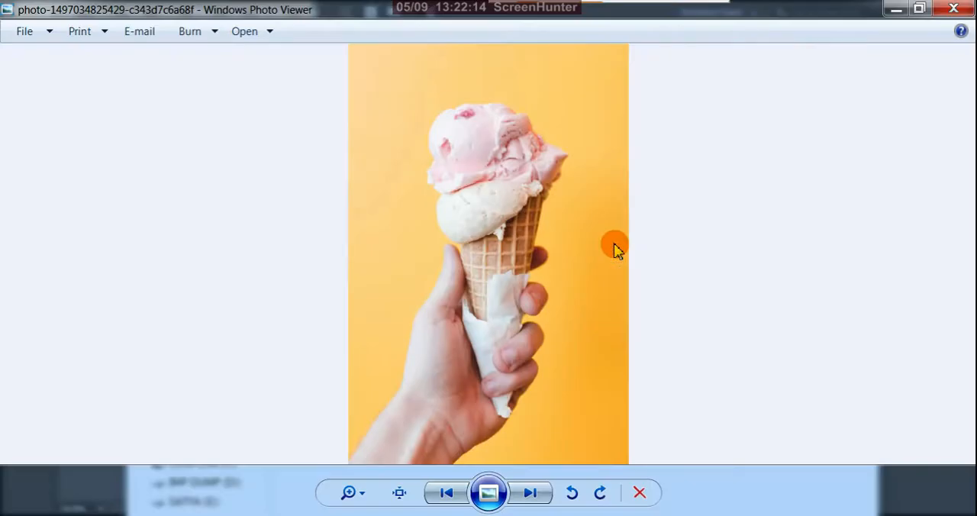
{"action": "left_click", "coordinate": [951, 11]}
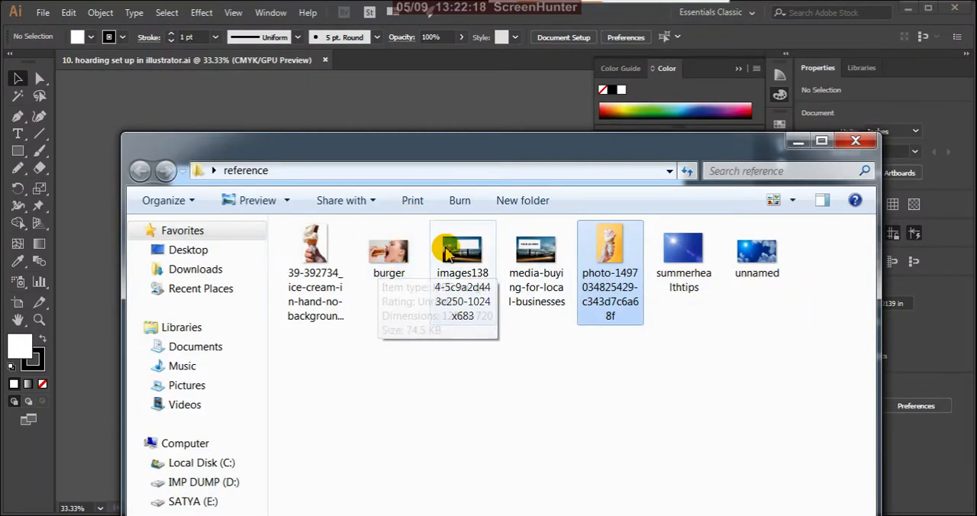
{"action": "double_click", "coordinate": [390, 263]}
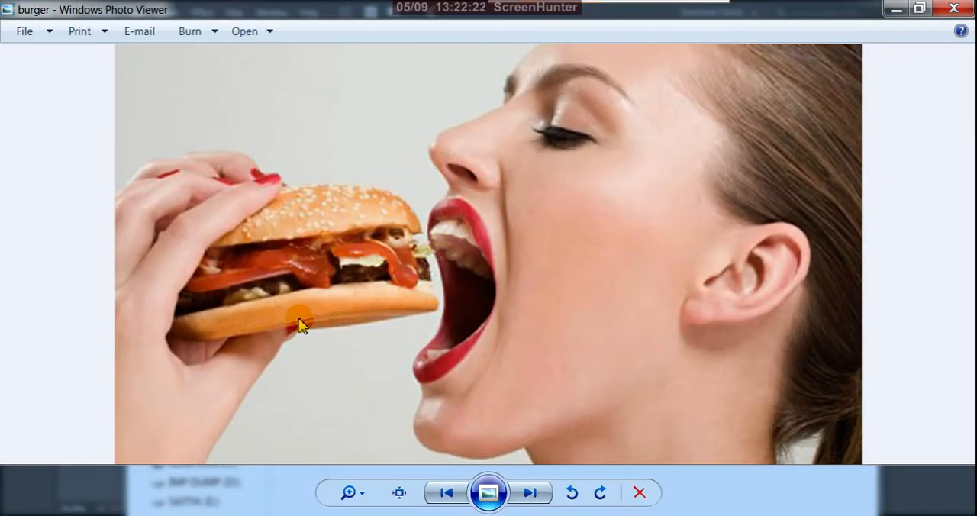
{"action": "left_click", "coordinate": [953, 10]}
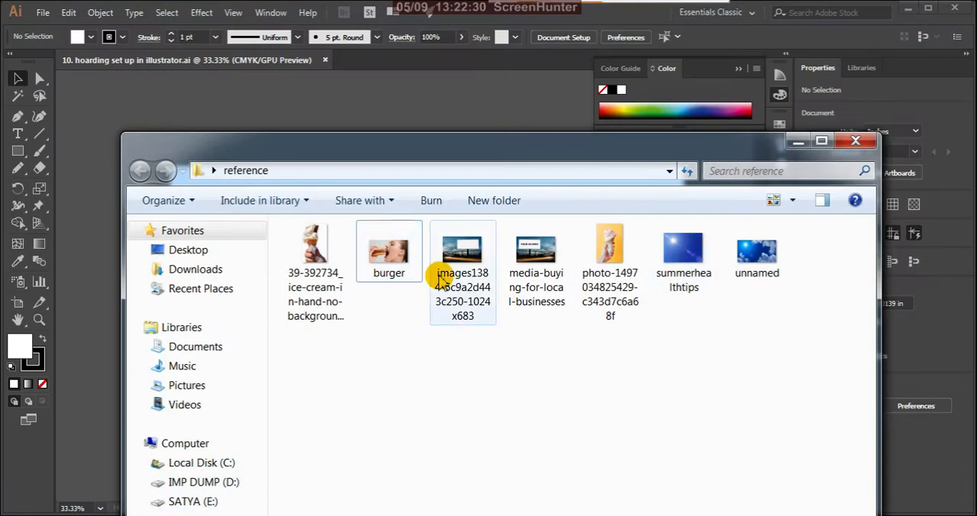
Open the burger image from the reference folder in Adobe Photoshop CC 2018.
{"action": "left_click", "coordinate": [402, 247]}
{"action": "right_click", "coordinate": [402, 247]}
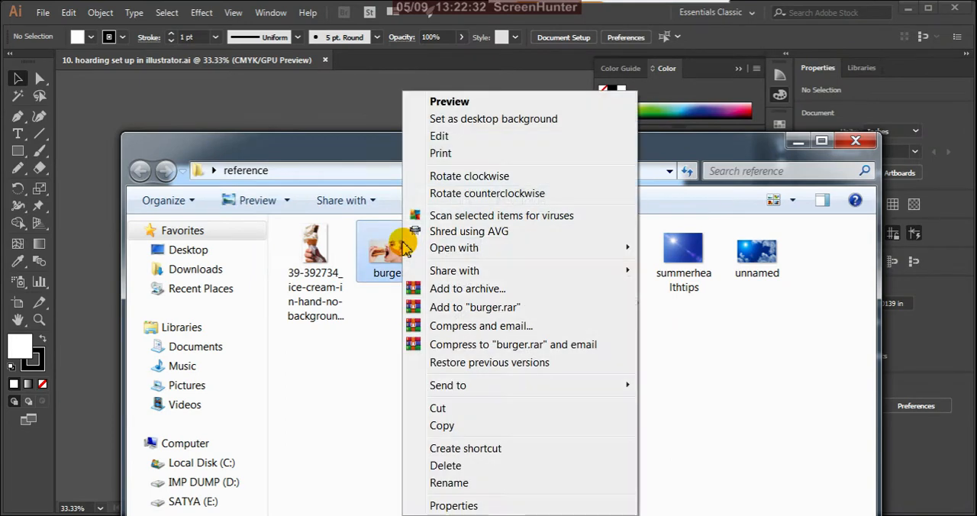
{"action": "mouse_move", "coordinate": [625, 246]}
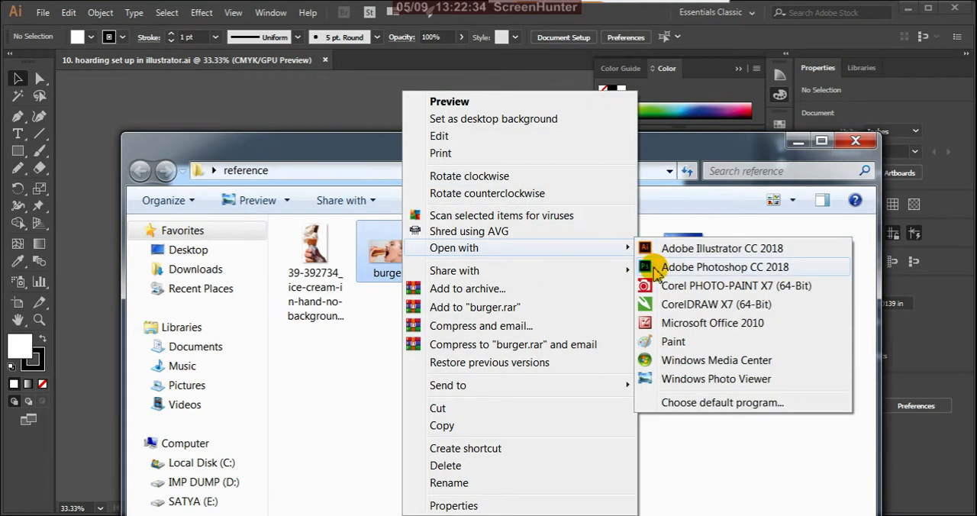
{"action": "left_click", "coordinate": [654, 269]}
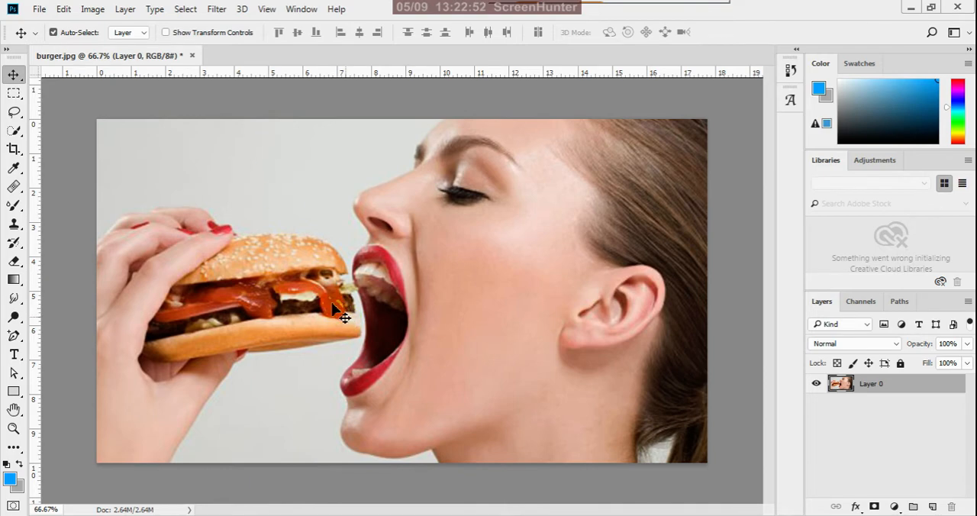
Outline the front part of the burger along the open mouth with the Lasso tool, delete that area and deselect.
{"action": "scroll", "coordinate": [356, 312], "scroll_direction": "up", "scroll_amount": 1}
{"action": "scroll", "coordinate": [366, 306], "scroll_direction": "up", "scroll_amount": 1}
{"action": "scroll", "coordinate": [455, 284], "scroll_direction": "down", "scroll_amount": 1}
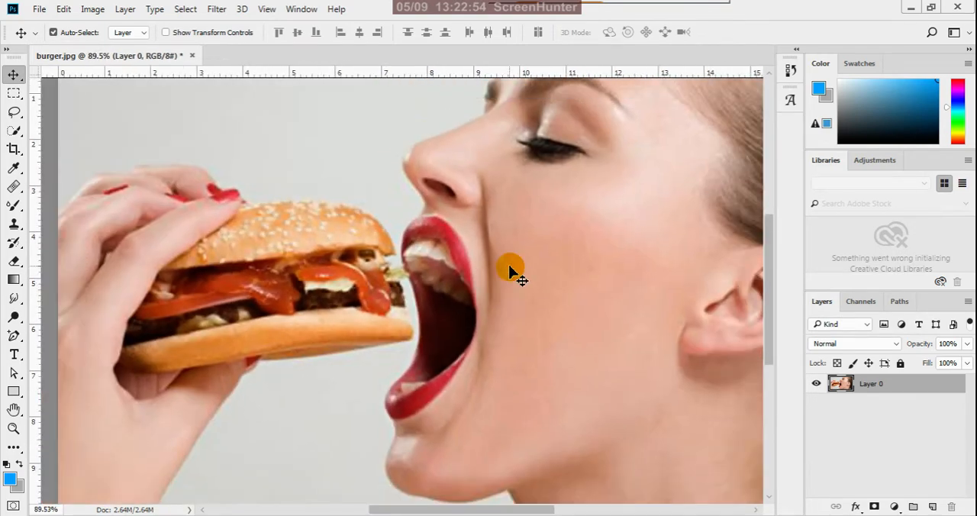
{"action": "scroll", "coordinate": [514, 270], "scroll_direction": "down", "scroll_amount": 1}
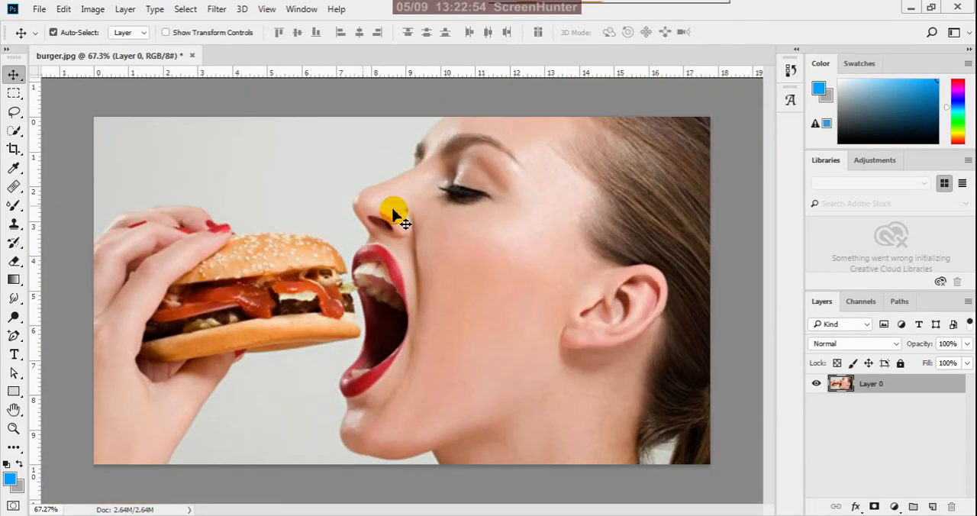
{"action": "left_click", "coordinate": [14, 94]}
{"action": "scroll", "coordinate": [305, 164], "scroll_direction": "down", "scroll_amount": 1}
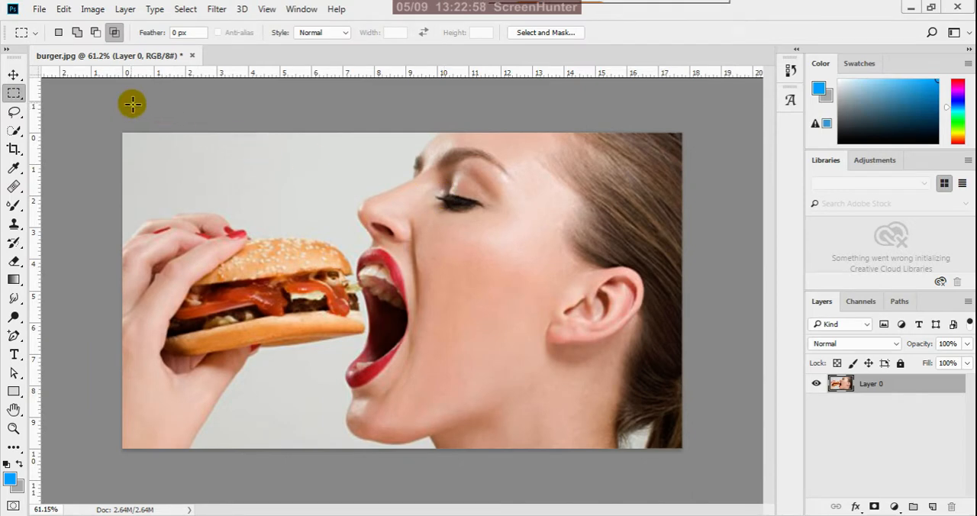
{"action": "left_click", "coordinate": [14, 112]}
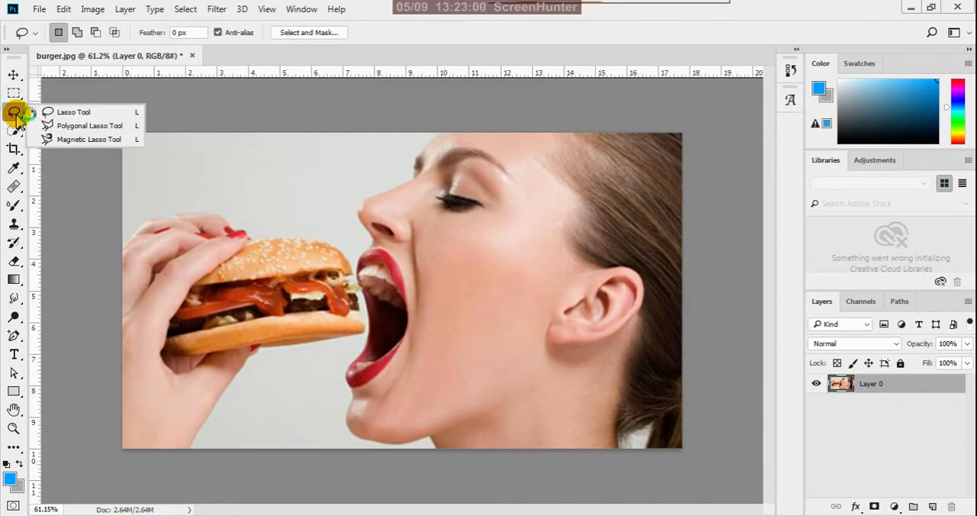
{"action": "left_click", "coordinate": [58, 114]}
{"action": "scroll", "coordinate": [493, 343], "scroll_direction": "up", "scroll_amount": 2}
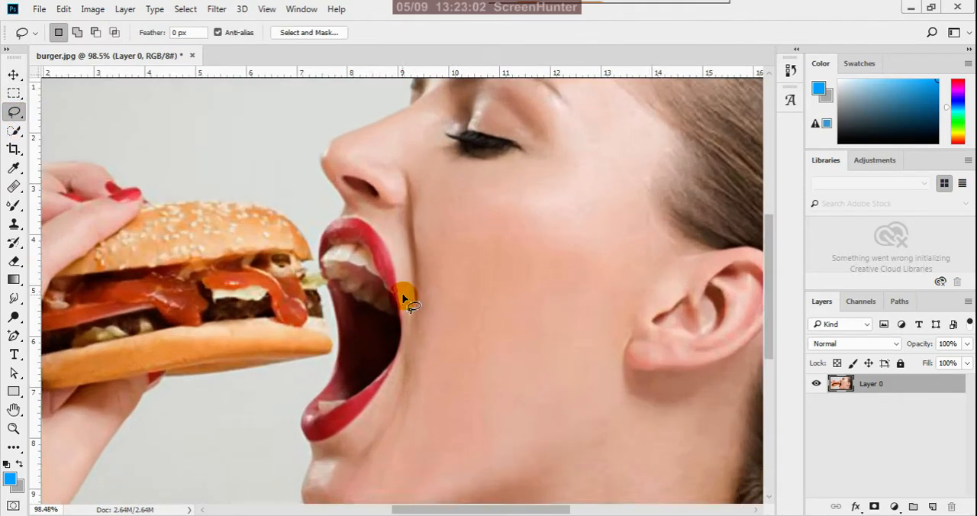
{"action": "scroll", "coordinate": [403, 298], "scroll_direction": "down", "scroll_amount": 3}
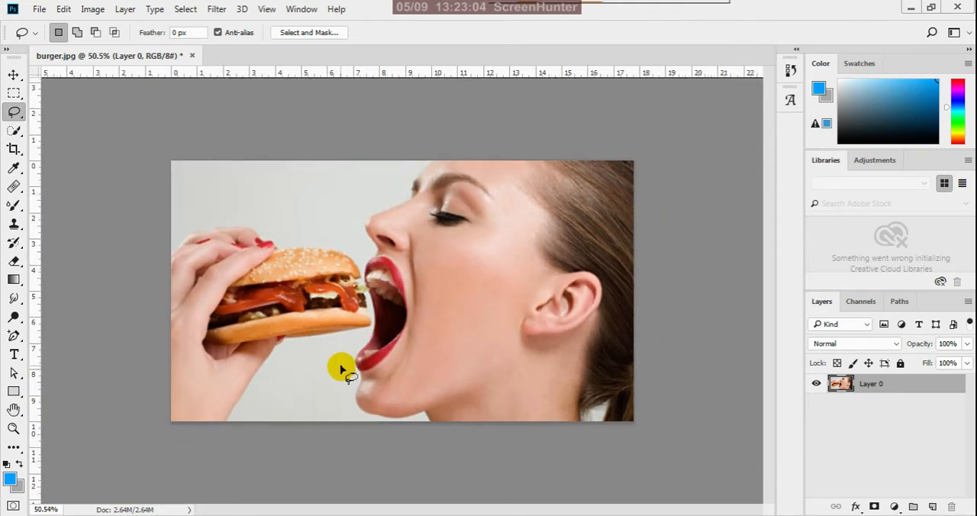
{"action": "scroll", "coordinate": [345, 370], "scroll_direction": "up", "scroll_amount": 3}
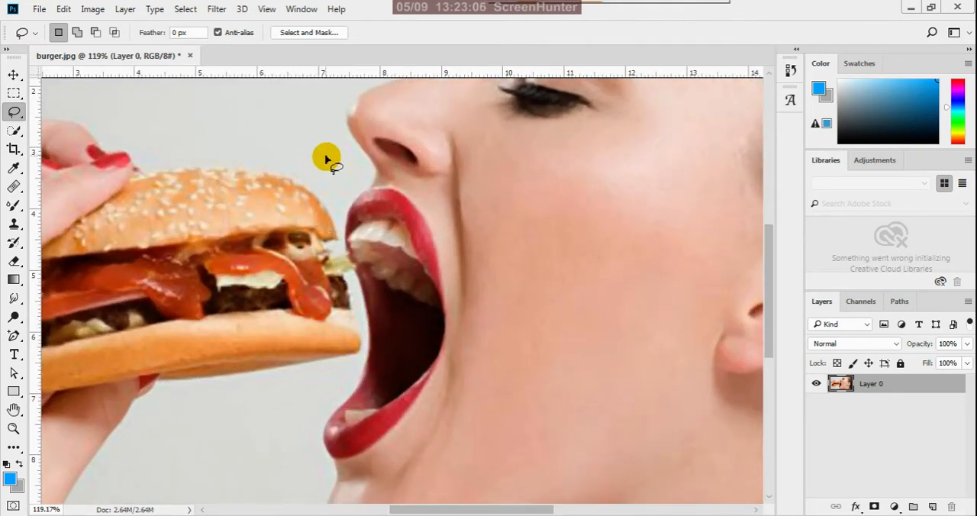
{"action": "scroll", "coordinate": [326, 159], "scroll_direction": "up", "scroll_amount": 1}
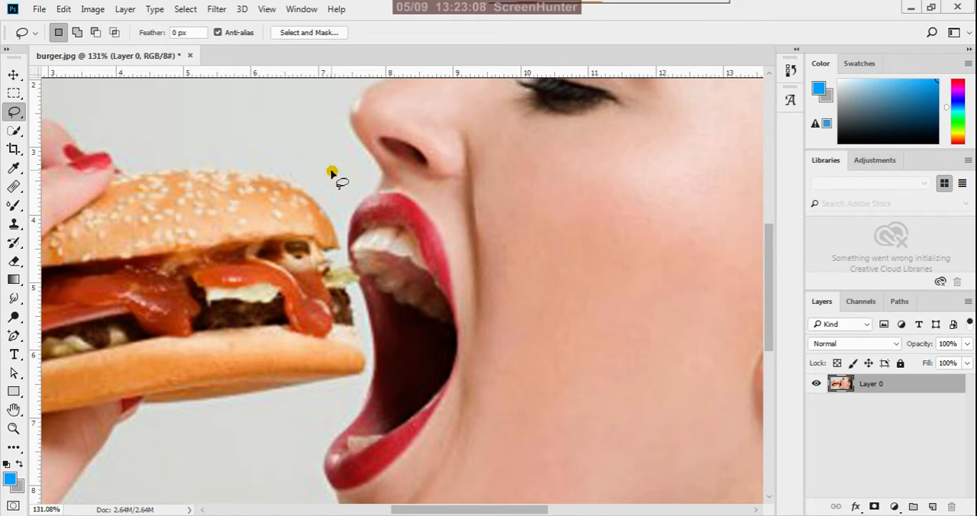
{"action": "left_click_drag", "start_coordinate": [331, 171], "coordinate": [340, 254]}
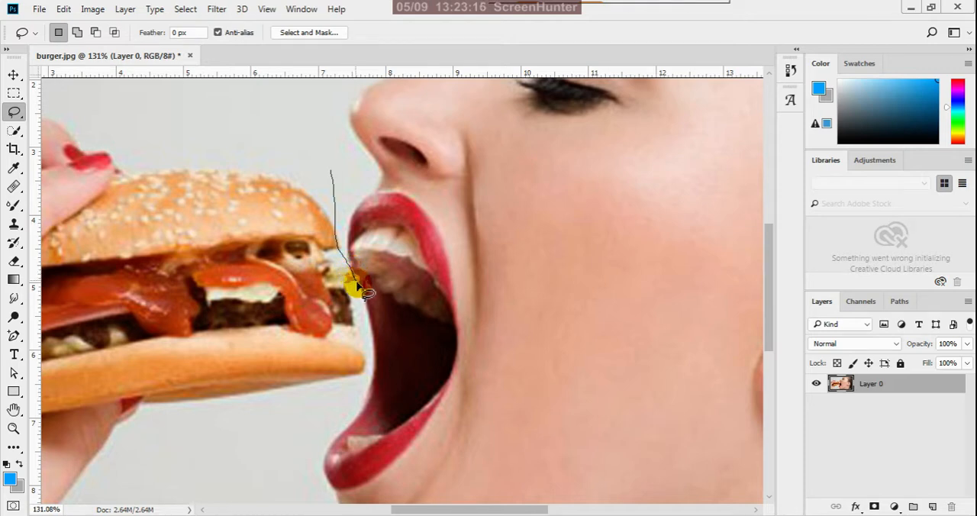
{"action": "left_click_drag", "start_coordinate": [359, 289], "coordinate": [367, 345]}
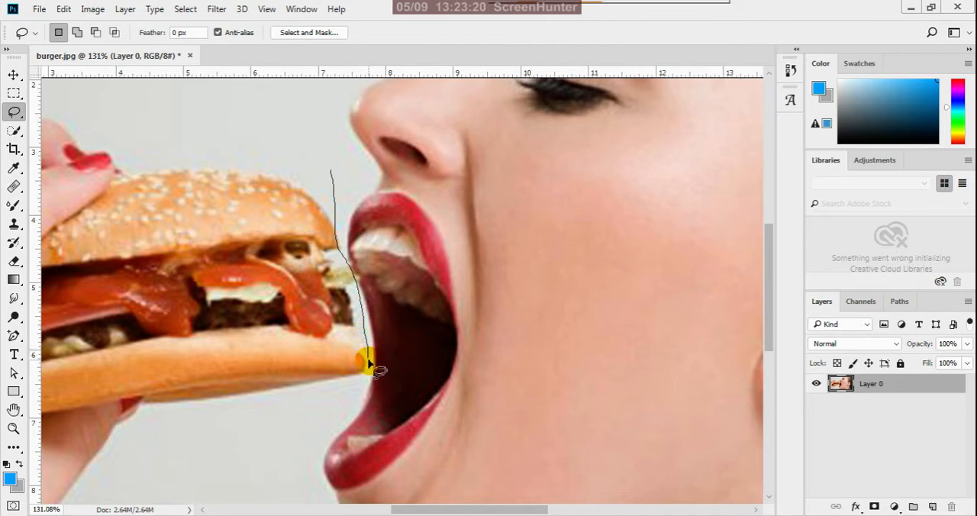
{"action": "mouse_move", "coordinate": [366, 382]}
{"action": "left_mouse_down"}
{"action": "mouse_move", "coordinate": [259, 451]}
{"action": "mouse_move", "coordinate": [98, 425]}
{"action": "mouse_move", "coordinate": [73, 315]}
{"action": "mouse_move", "coordinate": [155, 188]}
{"action": "mouse_move", "coordinate": [266, 175]}
{"action": "mouse_move", "coordinate": [337, 177]}
{"action": "left_mouse_up"}
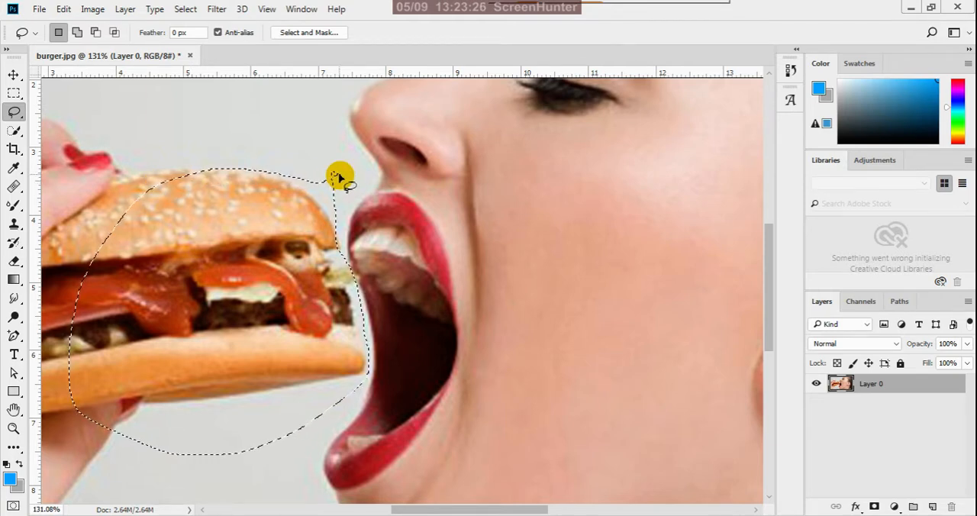
{"action": "key", "text": "Delete"}
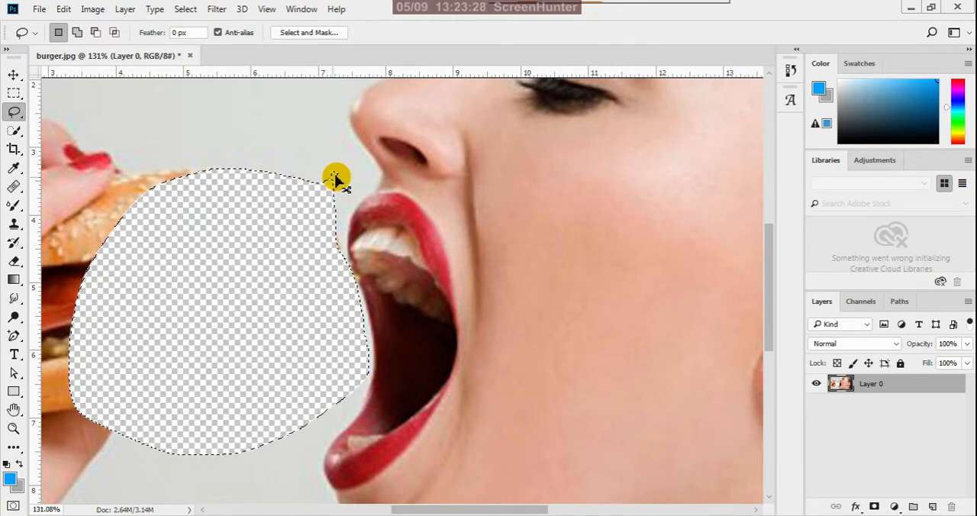
{"action": "key", "text": "ctrl+d"}
Select the image area with the hand and remaining burger using a rectangular marquee, delete it and deselect.
{"action": "scroll", "coordinate": [498, 277], "scroll_direction": "down", "scroll_amount": 8}
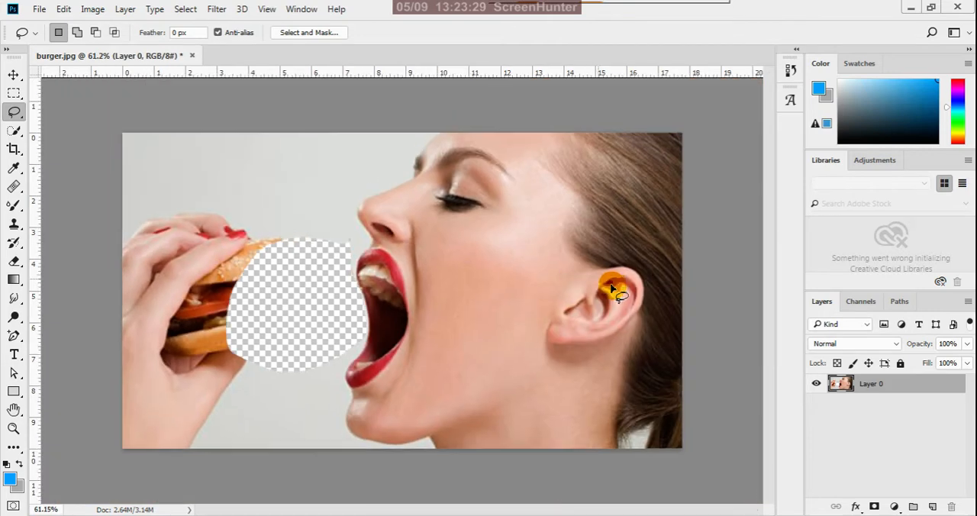
{"action": "left_click", "coordinate": [13, 75]}
{"action": "left_click", "coordinate": [13, 93]}
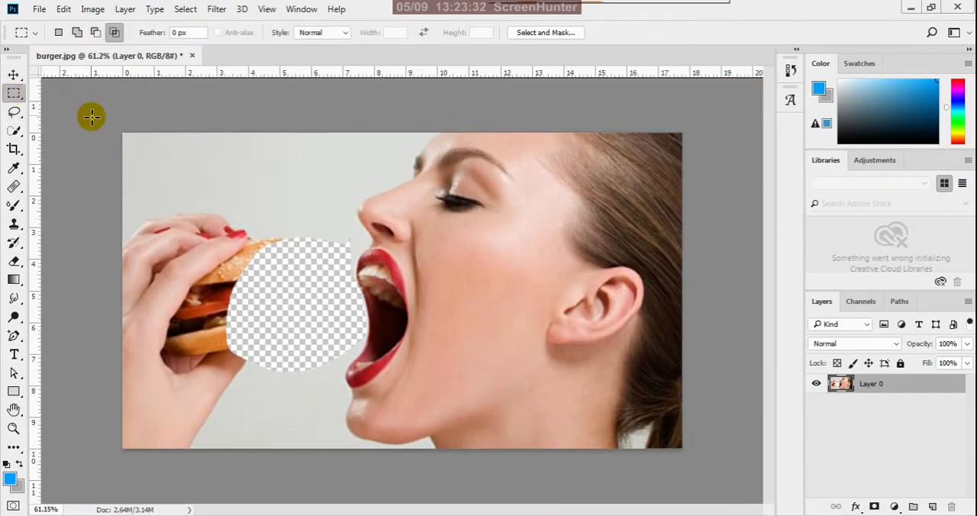
{"action": "left_click_drag", "start_coordinate": [92, 113], "coordinate": [334, 503]}
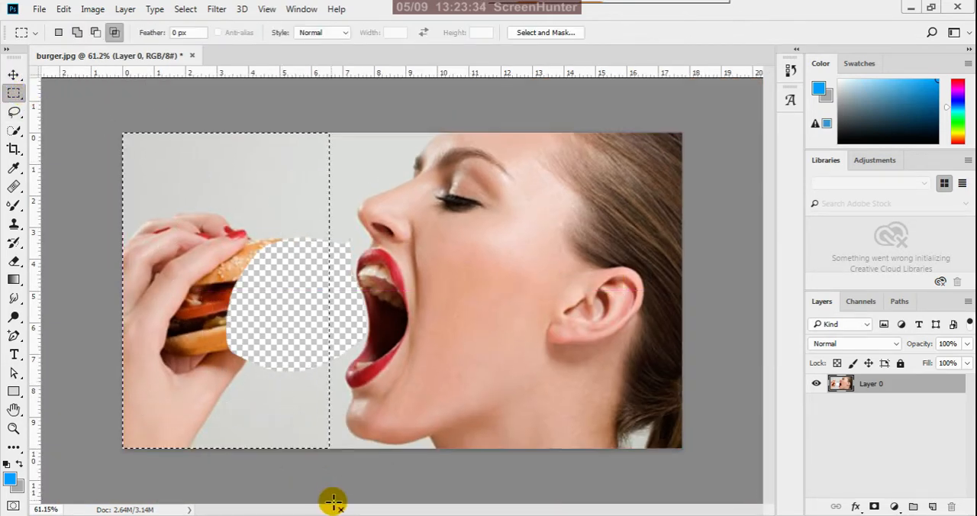
{"action": "key", "text": "Delete"}
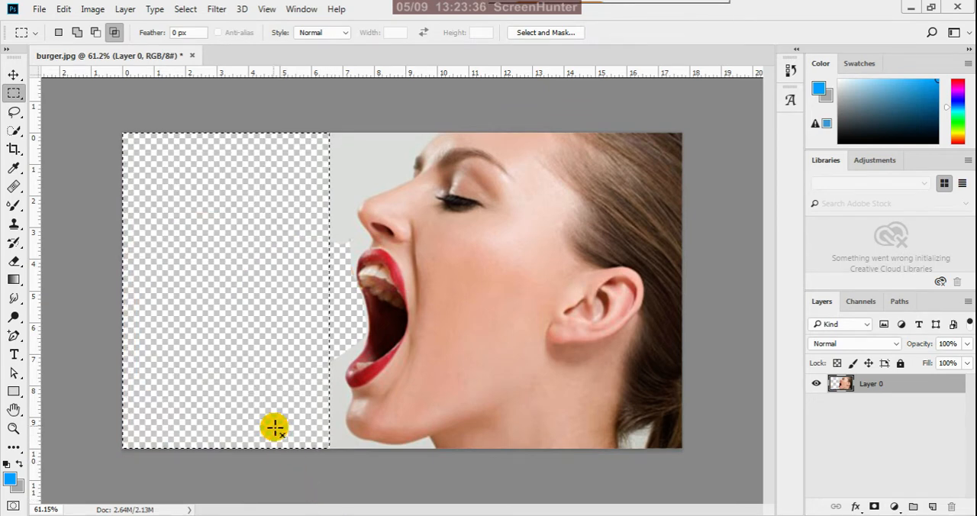
{"action": "key", "text": "ctrl+d"}
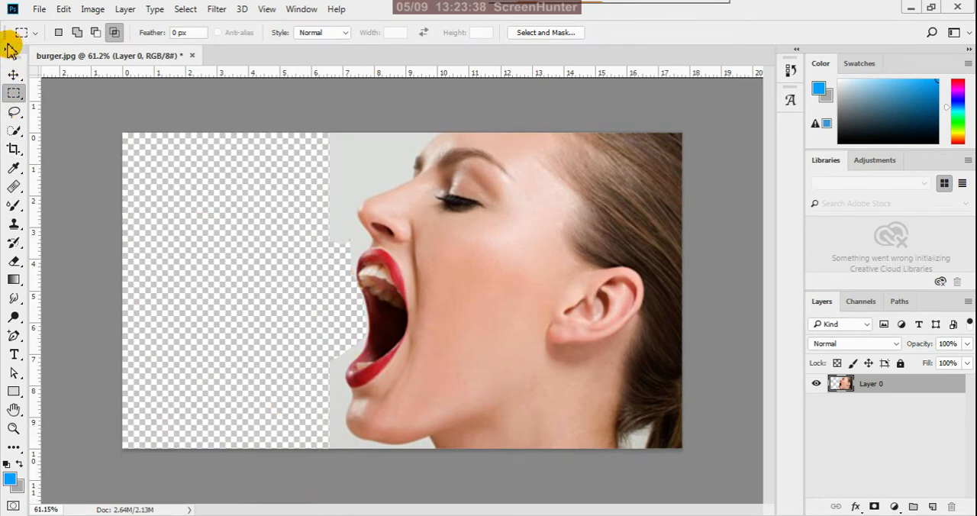
{"action": "left_click", "coordinate": [14, 74]}
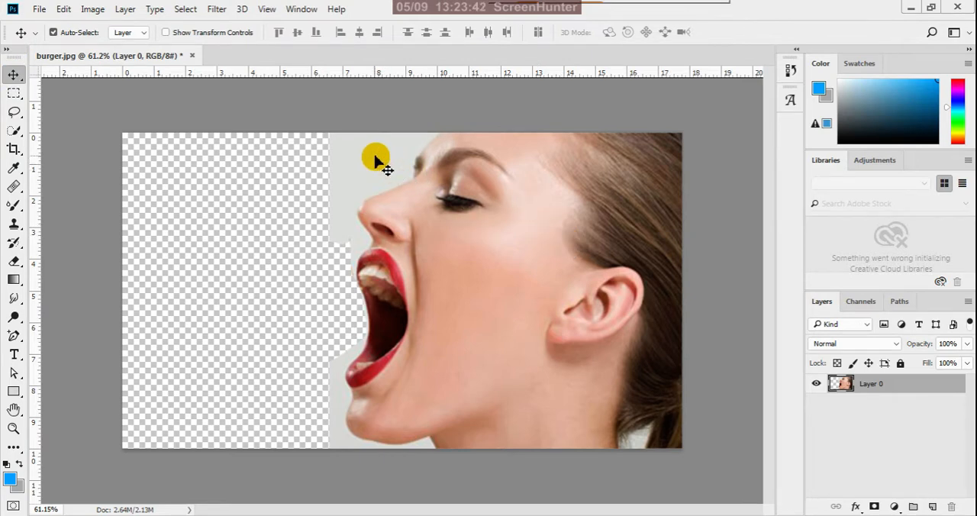
Create a locked background layer beneath Layer 0, filled with the blue foreground colour, and make Layer 0 active again.
{"action": "left_click", "coordinate": [931, 506]}
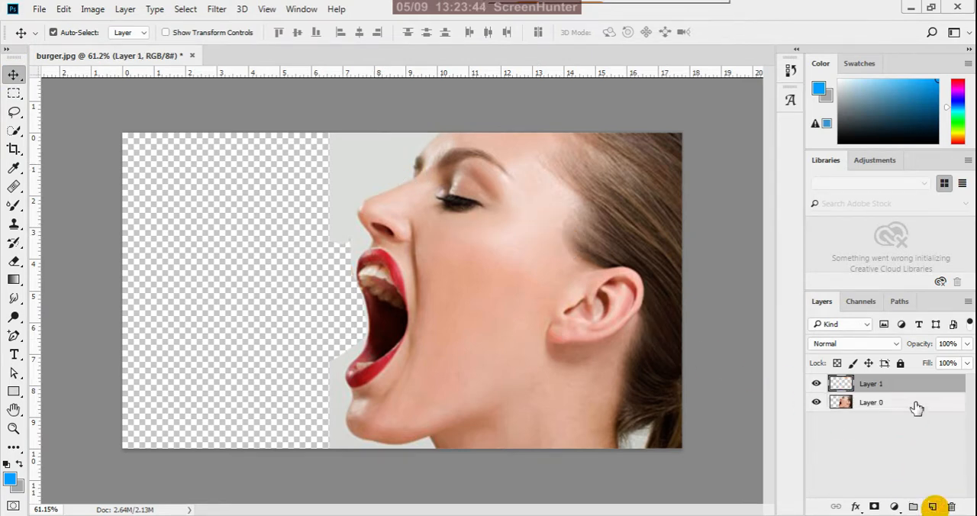
{"action": "left_click_drag", "start_coordinate": [915, 386], "coordinate": [921, 436]}
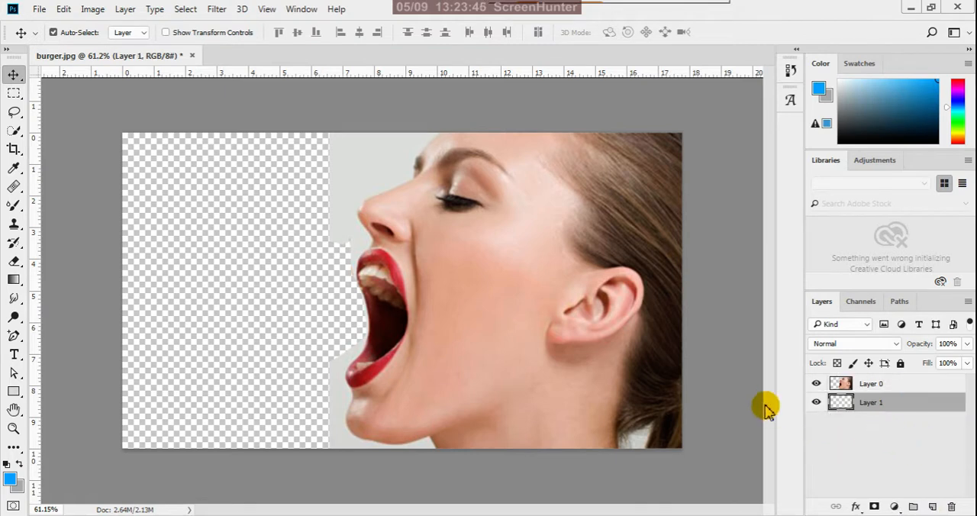
{"action": "key", "text": "alt+BackSpace"}
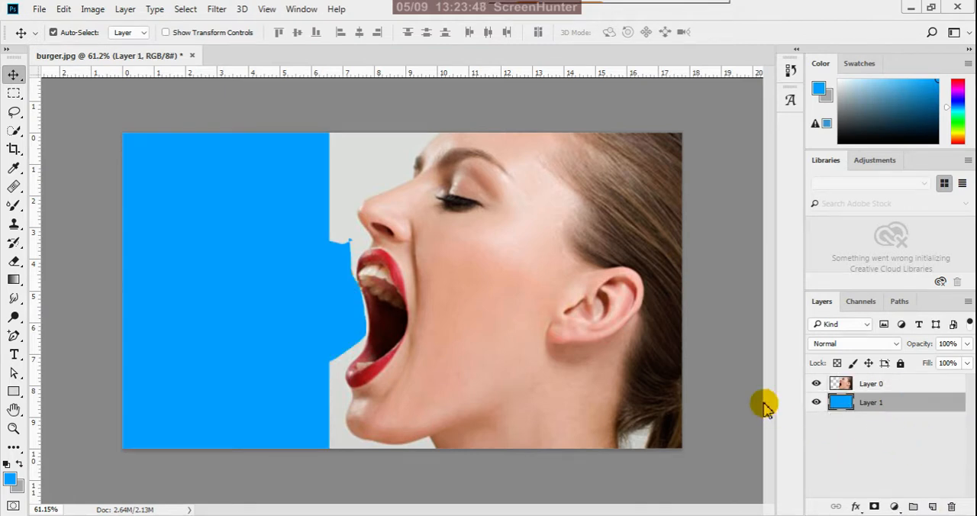
{"action": "left_click", "coordinate": [901, 365]}
{"action": "left_click", "coordinate": [894, 383]}
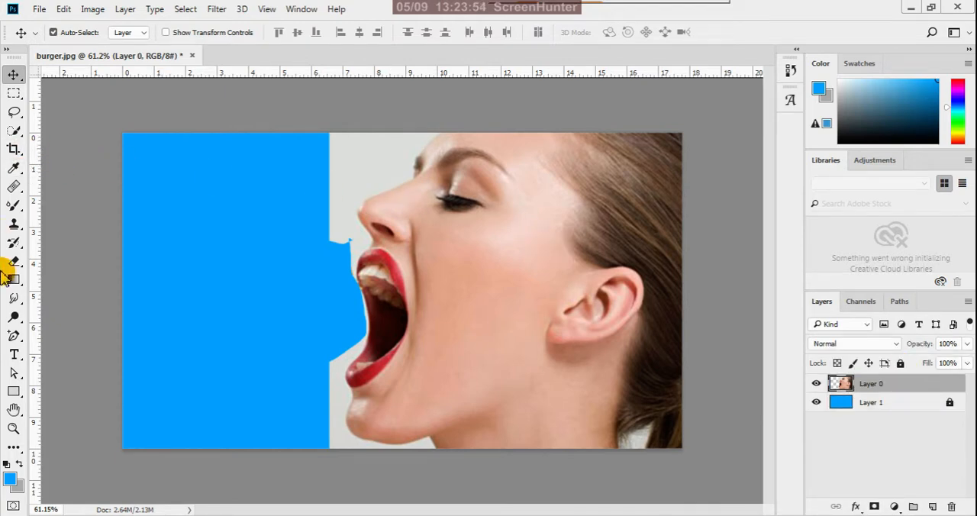
Try to erase the grey backdrop along the forehead and nose on Layer 0 with the Background Eraser tool.
{"action": "left_click", "coordinate": [24, 263]}
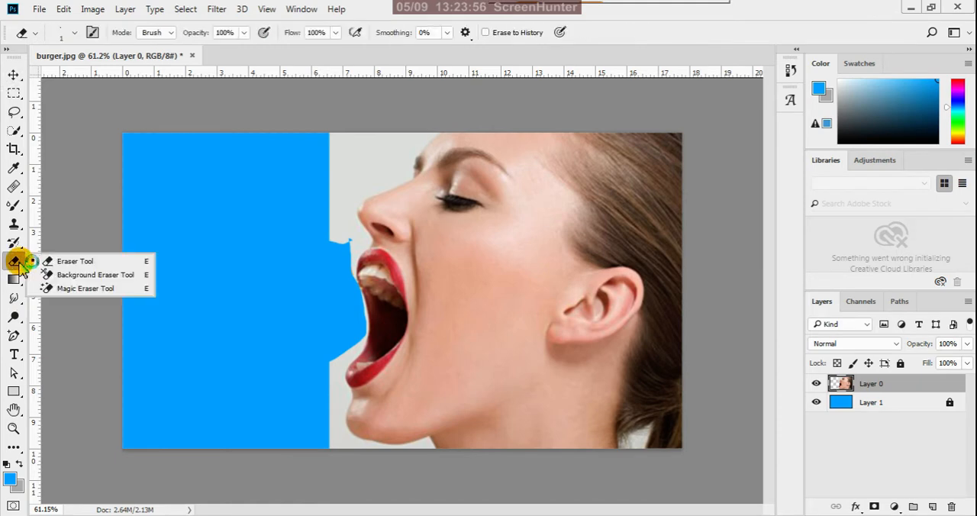
{"action": "left_click", "coordinate": [96, 276]}
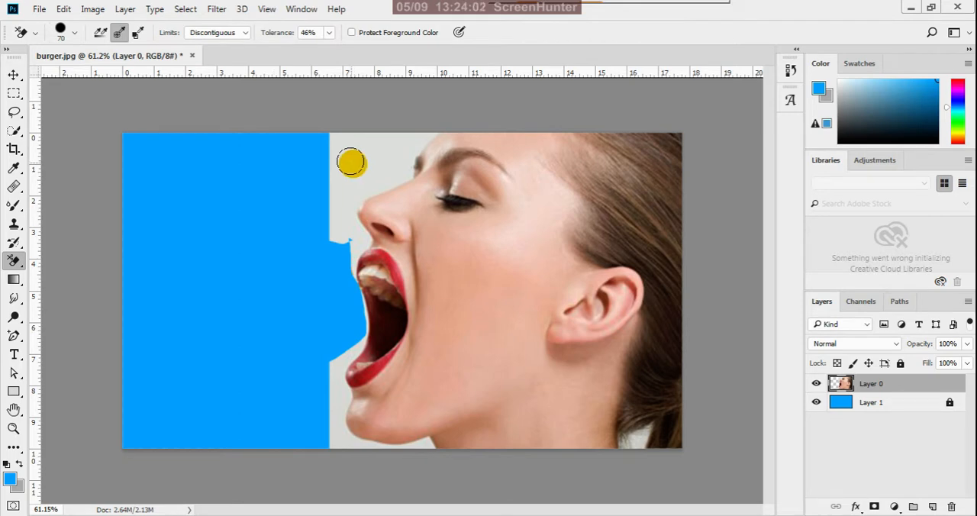
{"action": "mouse_move", "coordinate": [347, 166]}
{"action": "left_mouse_down"}
{"action": "mouse_move", "coordinate": [403, 125]}
{"action": "mouse_move", "coordinate": [431, 122]}
{"action": "mouse_move", "coordinate": [318, 235]}
{"action": "left_mouse_up"}
{"action": "scroll", "coordinate": [434, 145], "scroll_direction": "up", "scroll_amount": 2}
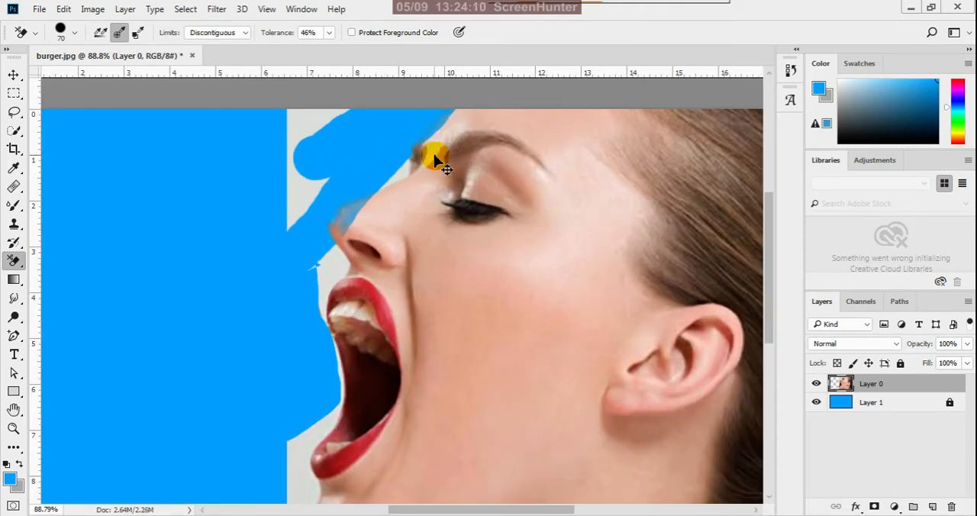
{"action": "key", "text": "ctrl+z"}
{"action": "scroll", "coordinate": [434, 148], "scroll_direction": "down", "scroll_amount": 2}
{"action": "scroll", "coordinate": [348, 153], "scroll_direction": "up", "scroll_amount": 2}
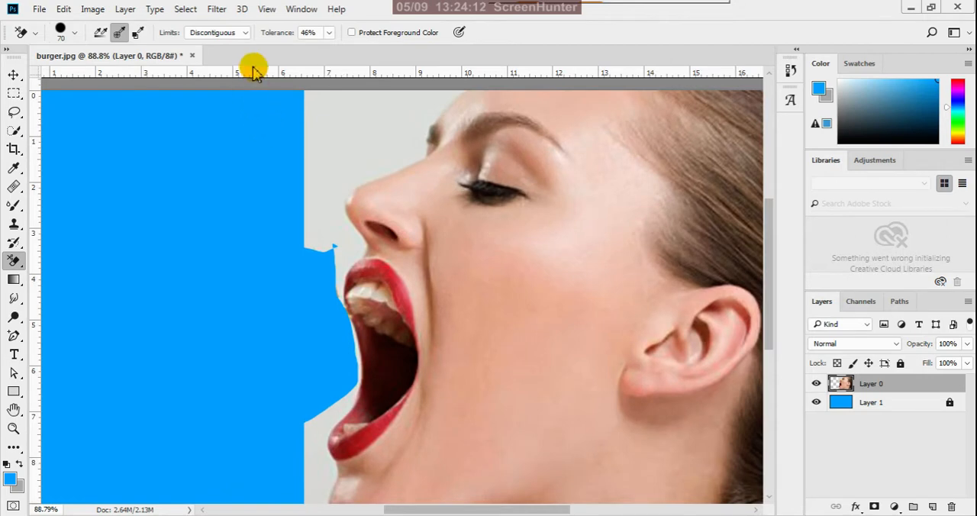
Try the Background Eraser with the brush size reduced to 30 on the grey backdrop beside the forehead.
{"action": "key", "text": "bracketleft"}
{"action": "key", "text": "bracketleft"}
{"action": "key", "text": "bracketleft"}
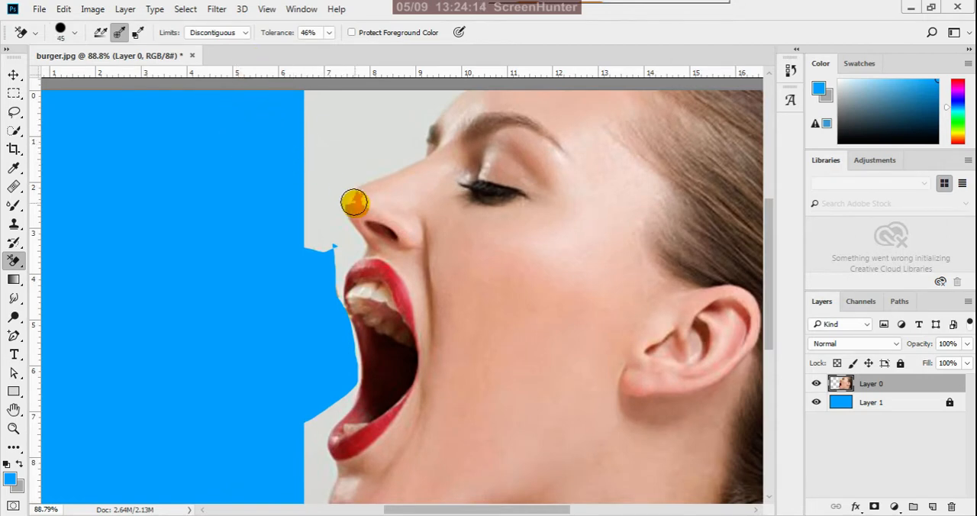
{"action": "scroll", "coordinate": [374, 202], "scroll_direction": "down", "scroll_amount": 3}
{"action": "scroll", "coordinate": [425, 116], "scroll_direction": "up", "scroll_amount": 2}
{"action": "key", "text": "bracketleft"}
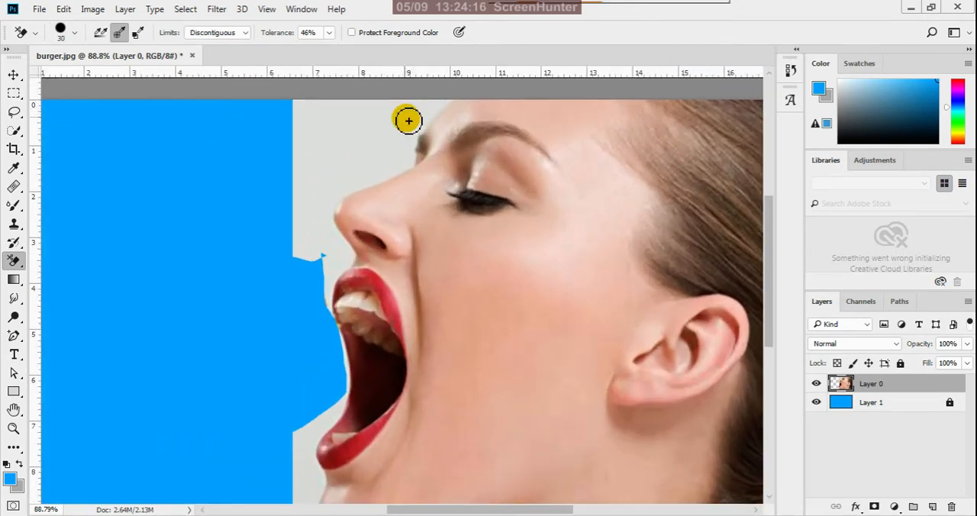
{"action": "mouse_move", "coordinate": [405, 124]}
{"action": "left_mouse_down"}
{"action": "mouse_move", "coordinate": [440, 94]}
{"action": "mouse_move", "coordinate": [444, 104]}
{"action": "left_mouse_up"}
{"action": "key", "text": "ctrl+z"}
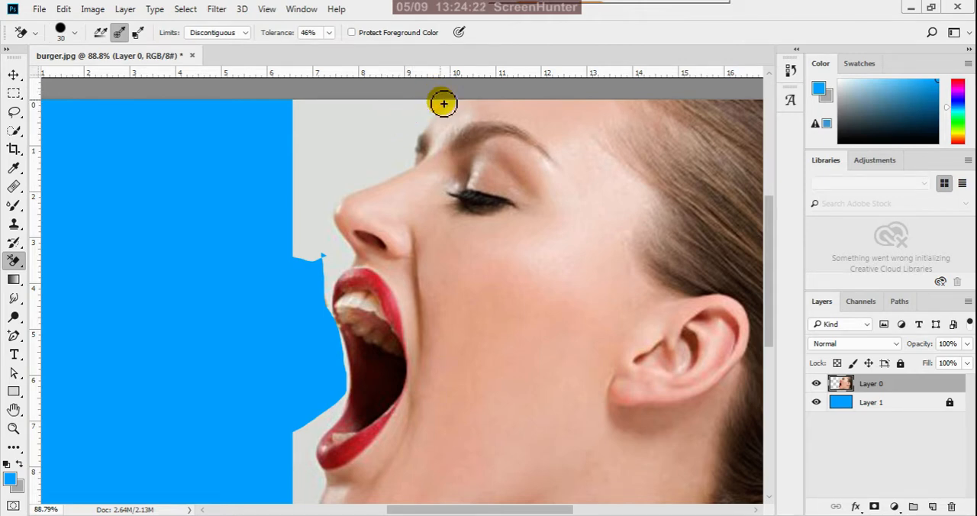
{"action": "scroll", "coordinate": [429, 327], "scroll_direction": "down", "scroll_amount": 4}
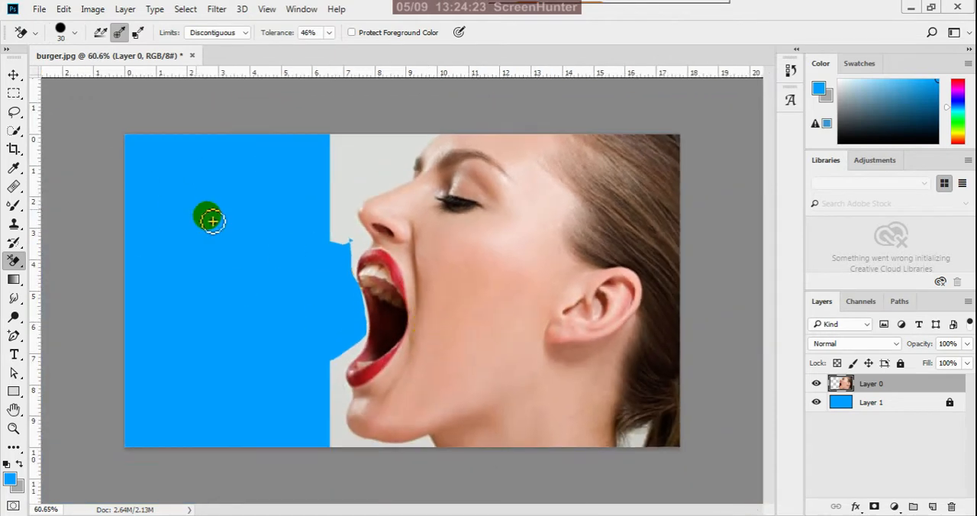
{"action": "left_click", "coordinate": [14, 74]}
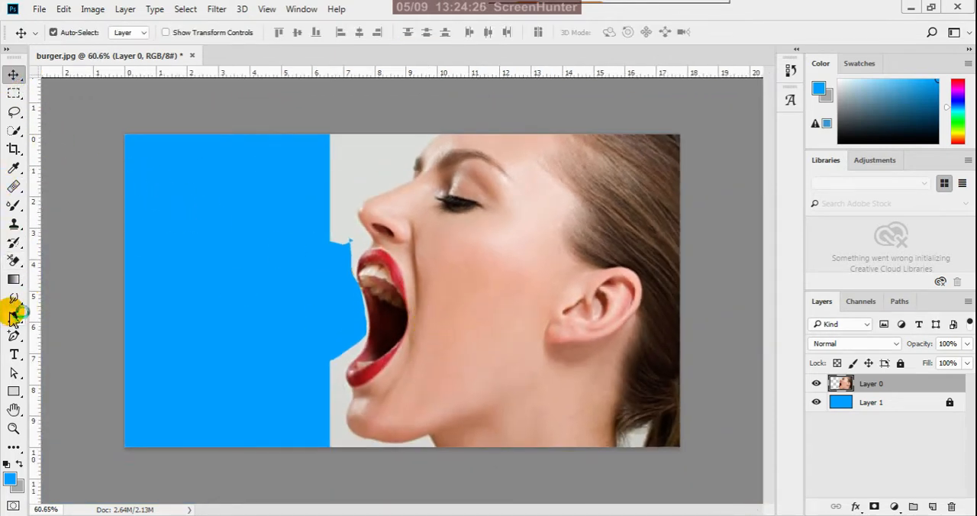
Start a Pen tool shape path at the image's upper edge on the forehead and curve it down to the far eyebrow.
{"action": "left_click_drag", "start_coordinate": [14, 336], "coordinate": [48, 336]}
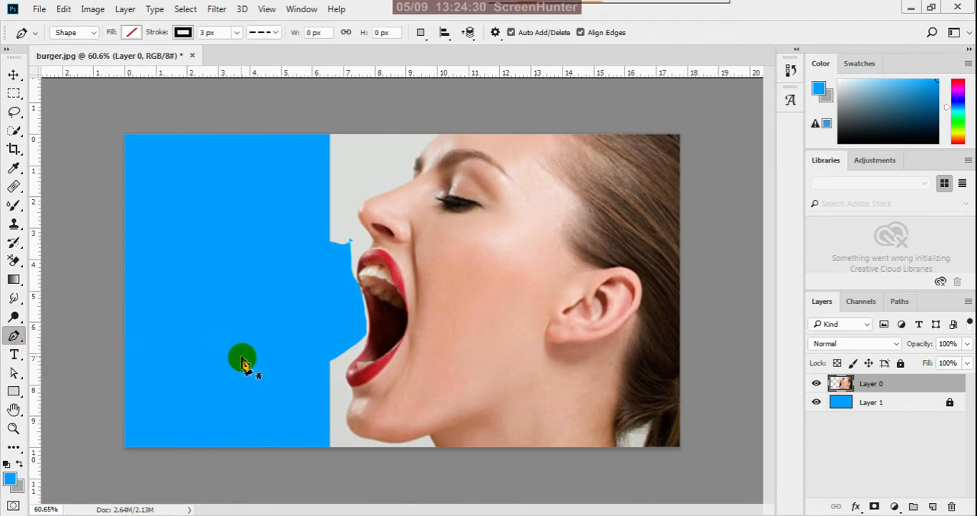
{"action": "scroll", "coordinate": [547, 368], "scroll_direction": "down", "scroll_amount": 4}
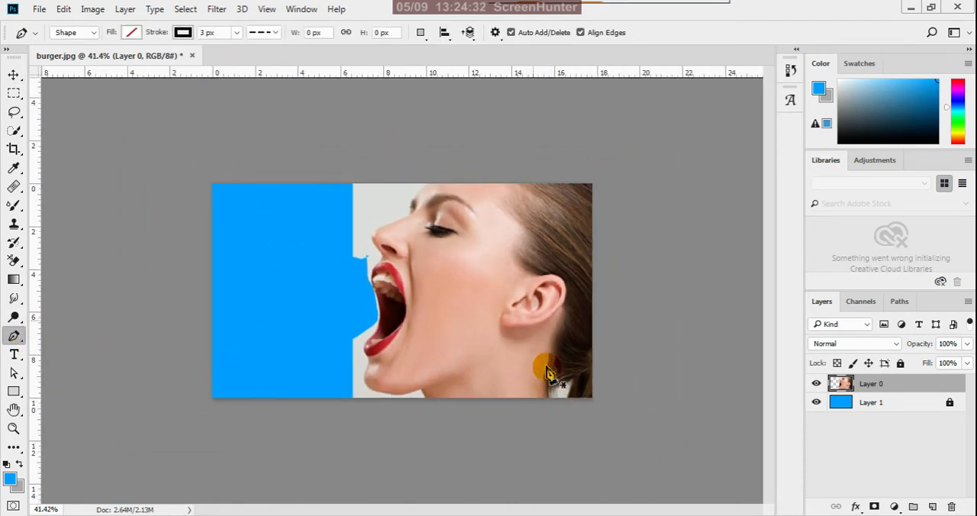
{"action": "scroll", "coordinate": [458, 137], "scroll_direction": "up", "scroll_amount": 8}
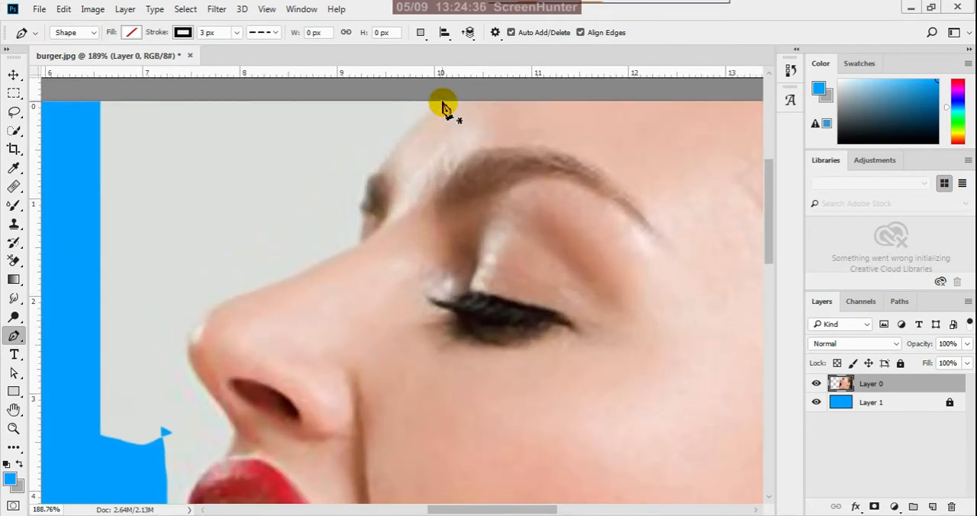
{"action": "left_click", "coordinate": [442, 102]}
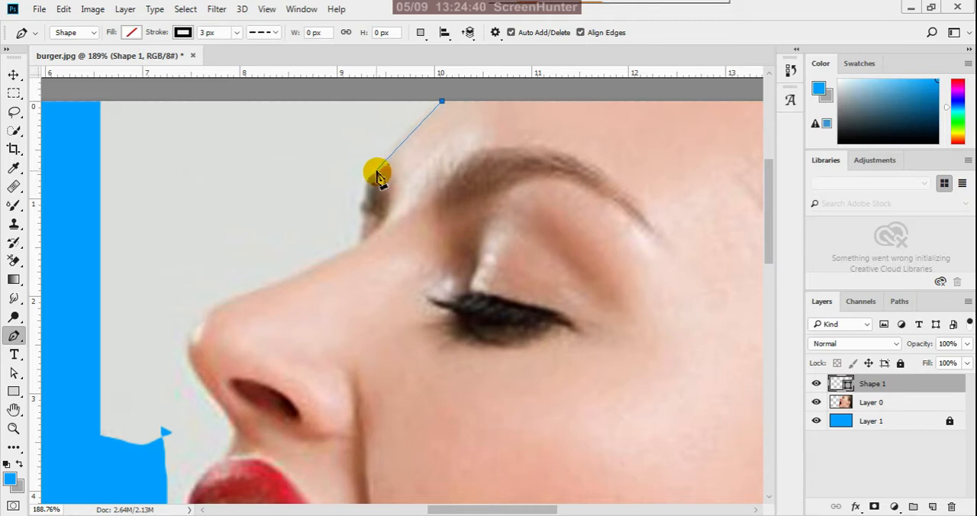
{"action": "left_click_drag", "start_coordinate": [375, 169], "coordinate": [348, 208]}
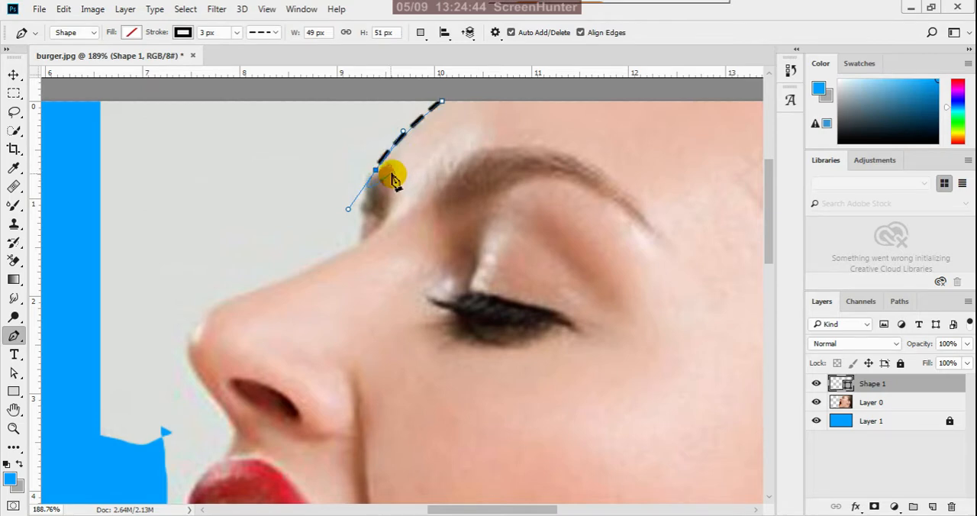
Set the path's stroke to a solid line and remove the outgoing handle from the eyebrow anchor point.
{"action": "left_click", "coordinate": [267, 32]}
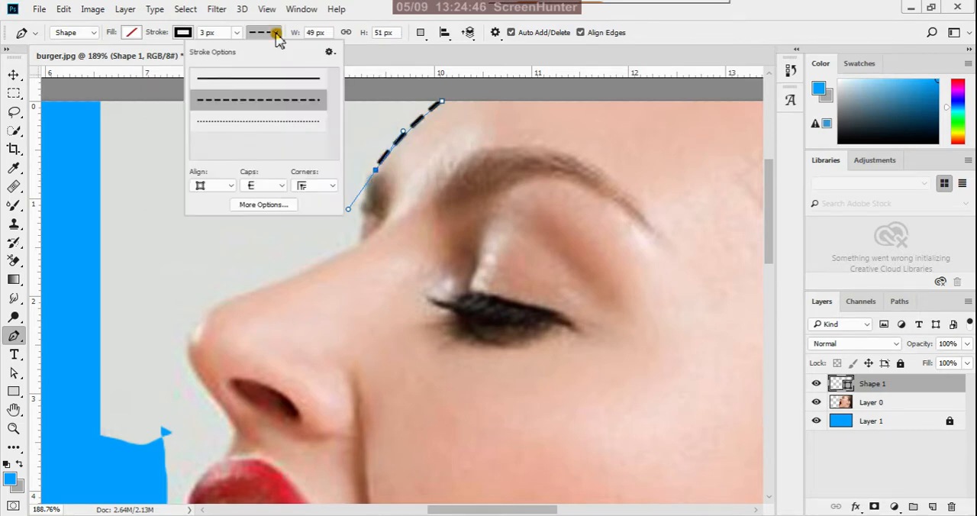
{"action": "left_click", "coordinate": [275, 79]}
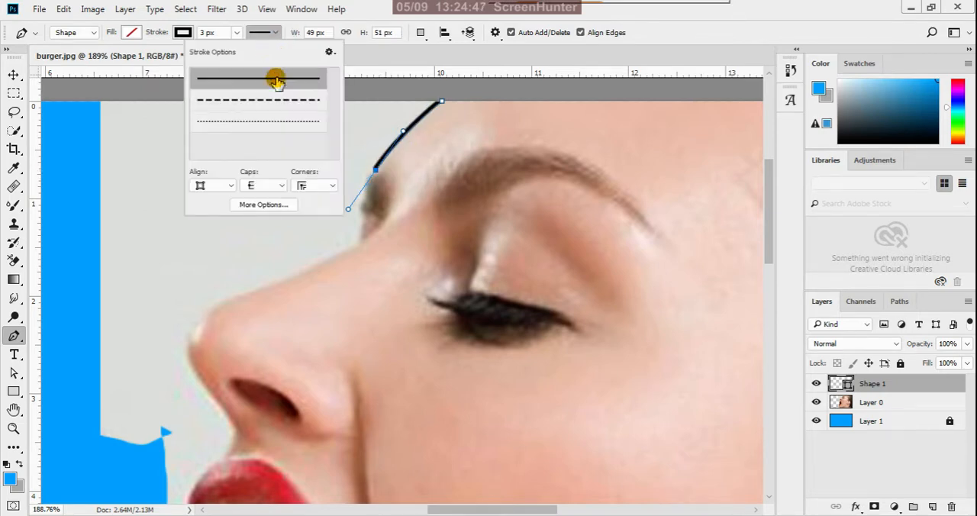
{"action": "left_click", "coordinate": [375, 170]}
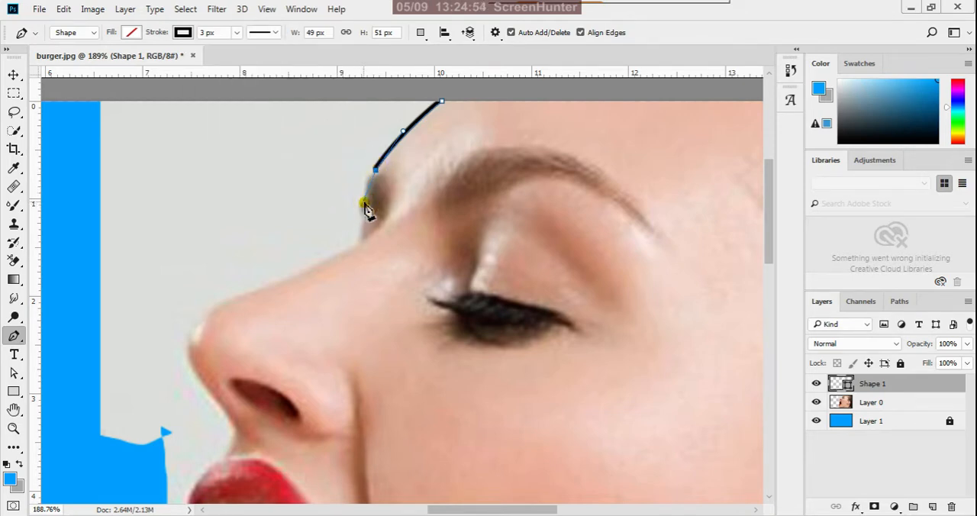
Continue the pen path around the far eyebrow and down to the upper end of the nose bridge.
{"action": "mouse_move", "coordinate": [363, 201]}
{"action": "left_mouse_down"}
{"action": "mouse_move", "coordinate": [360, 228]}
{"action": "mouse_move", "coordinate": [364, 214]}
{"action": "left_mouse_up"}
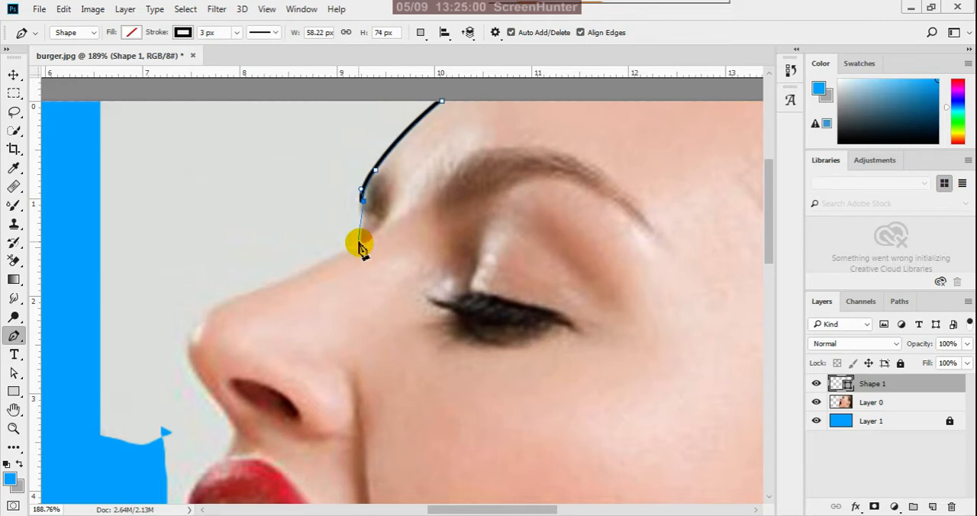
{"action": "left_click", "coordinate": [359, 243]}
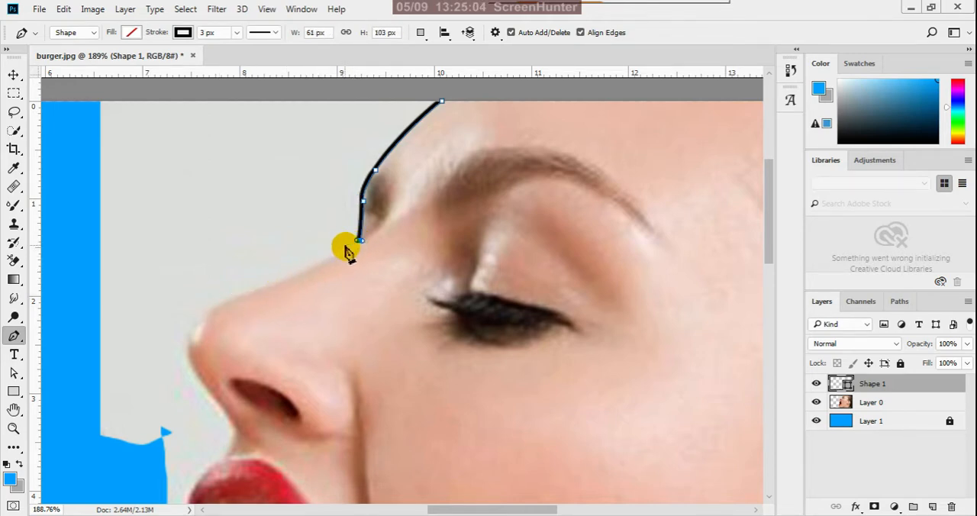
{"action": "key", "text": "ctrl+z"}
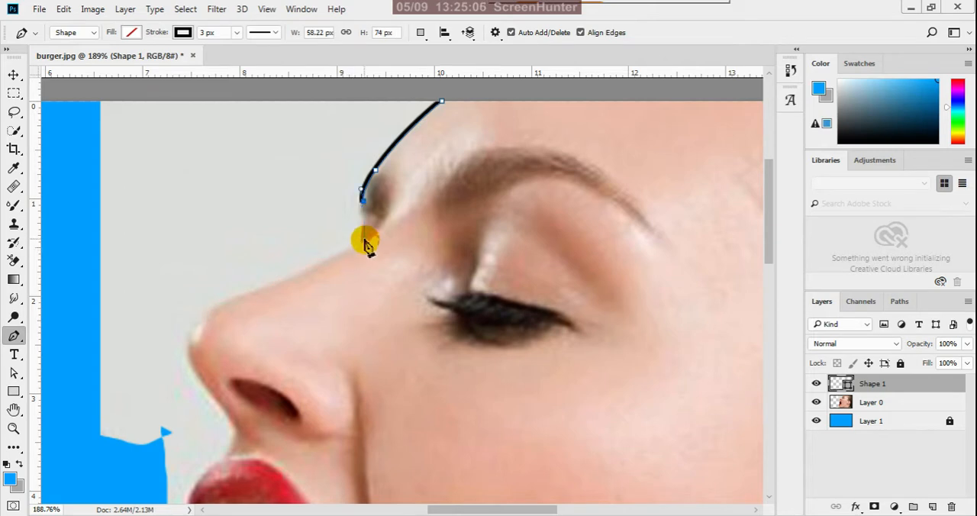
{"action": "left_click", "coordinate": [360, 241]}
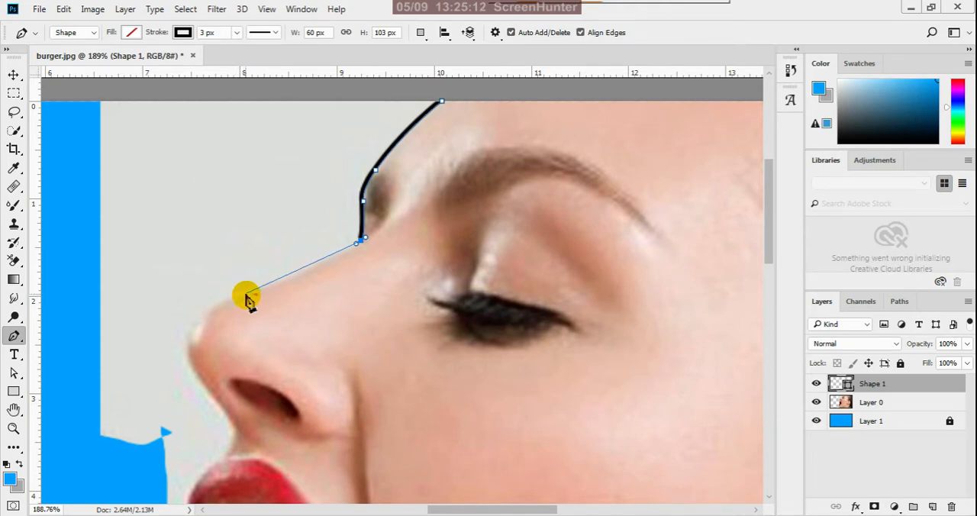
Trace the nose bridge and the rounded nose tip with curved pen segments, removing the outgoing handle at each anchor.
{"action": "left_click_drag", "start_coordinate": [245, 294], "coordinate": [218, 297]}
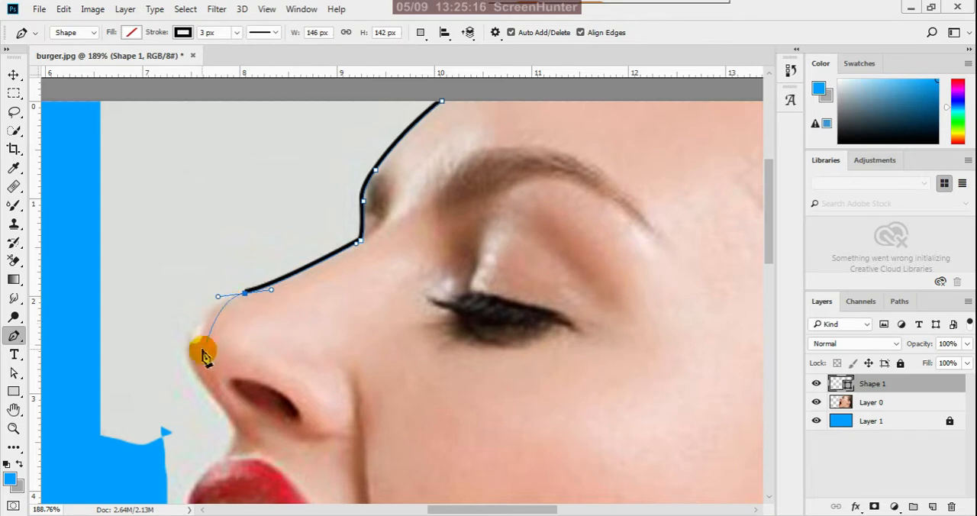
{"action": "left_click", "coordinate": [245, 294]}
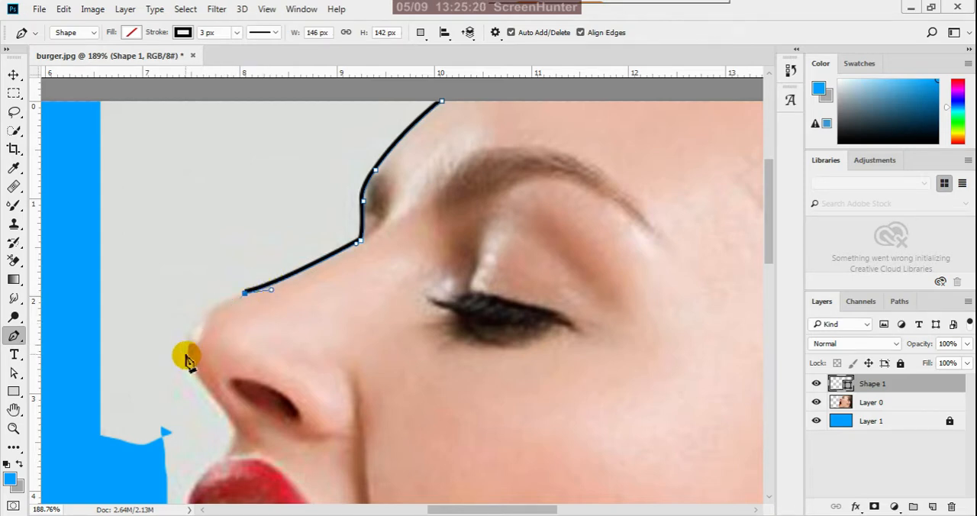
{"action": "mouse_move", "coordinate": [189, 353]}
{"action": "left_mouse_down"}
{"action": "mouse_move", "coordinate": [185, 398]}
{"action": "mouse_move", "coordinate": [195, 410]}
{"action": "left_mouse_up"}
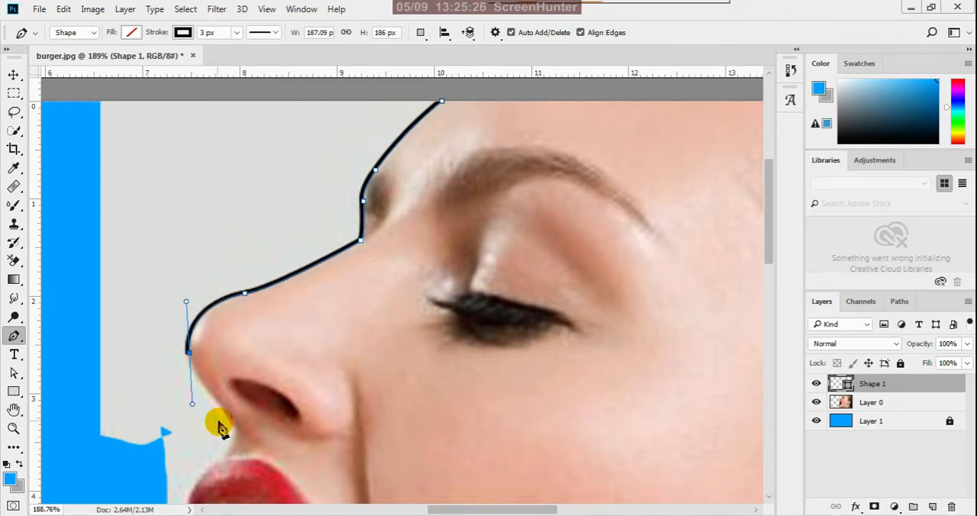
{"action": "left_click", "coordinate": [188, 353], "text": "alt"}
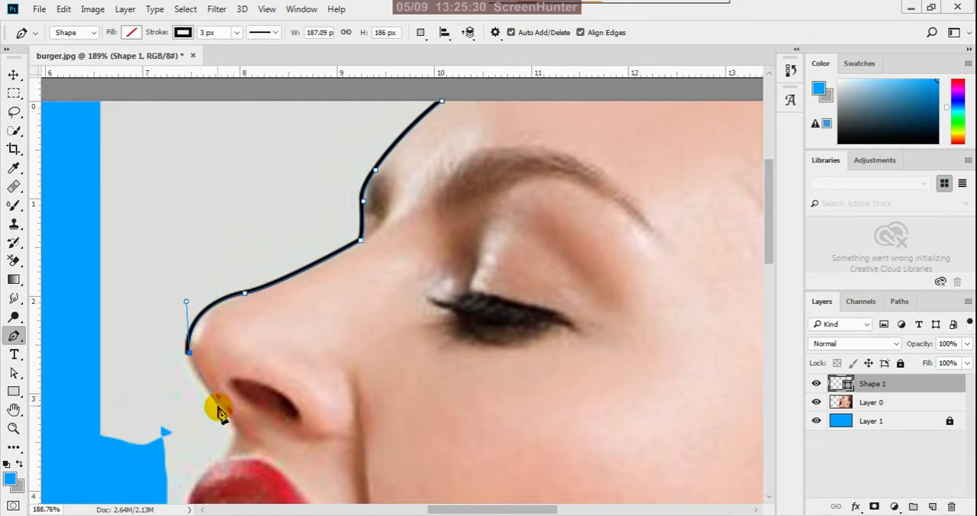
Extend the pen path along the underside of the nose and down to the start of the upper lip.
{"action": "left_click_drag", "start_coordinate": [236, 418], "coordinate": [245, 447]}
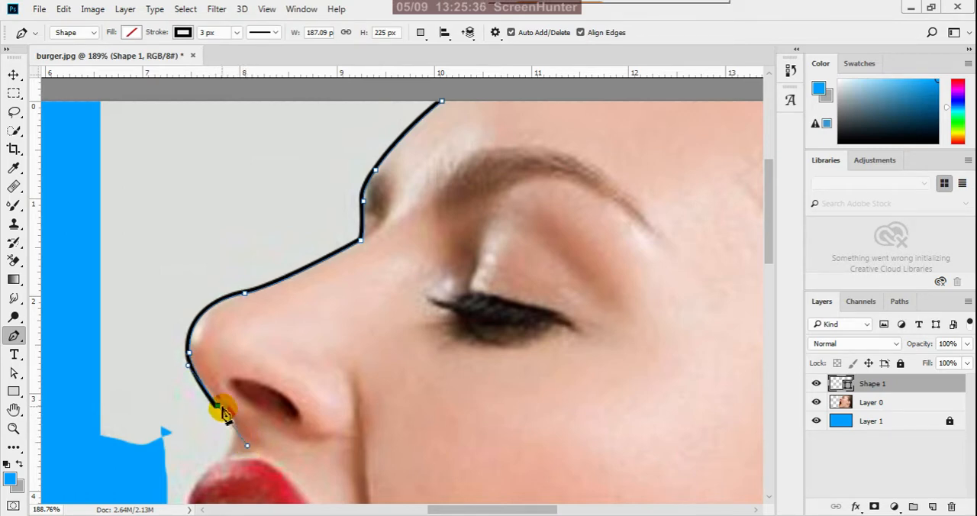
{"action": "scroll", "coordinate": [345, 292], "scroll_direction": "down", "scroll_amount": 3}
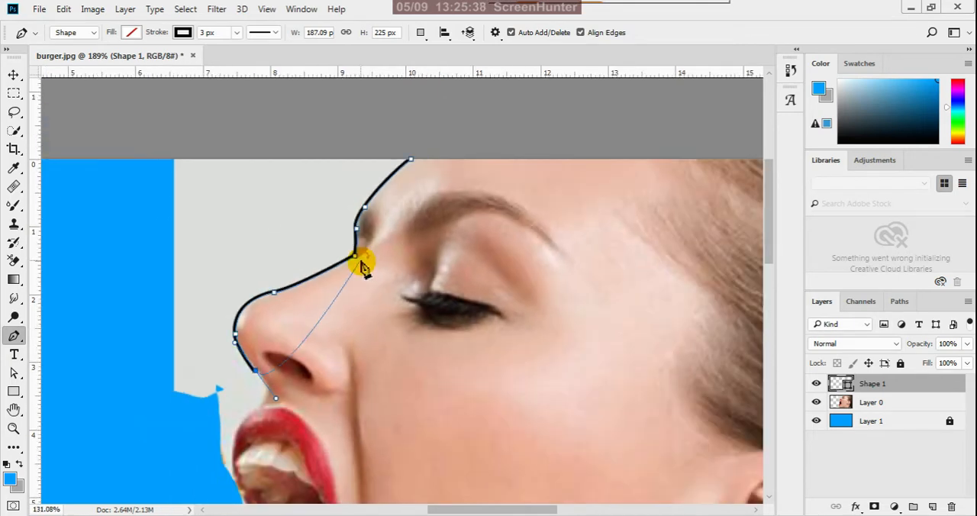
{"action": "scroll", "coordinate": [256, 391], "scroll_direction": "up", "scroll_amount": 3}
{"action": "scroll", "coordinate": [262, 387], "scroll_direction": "up", "scroll_amount": 1}
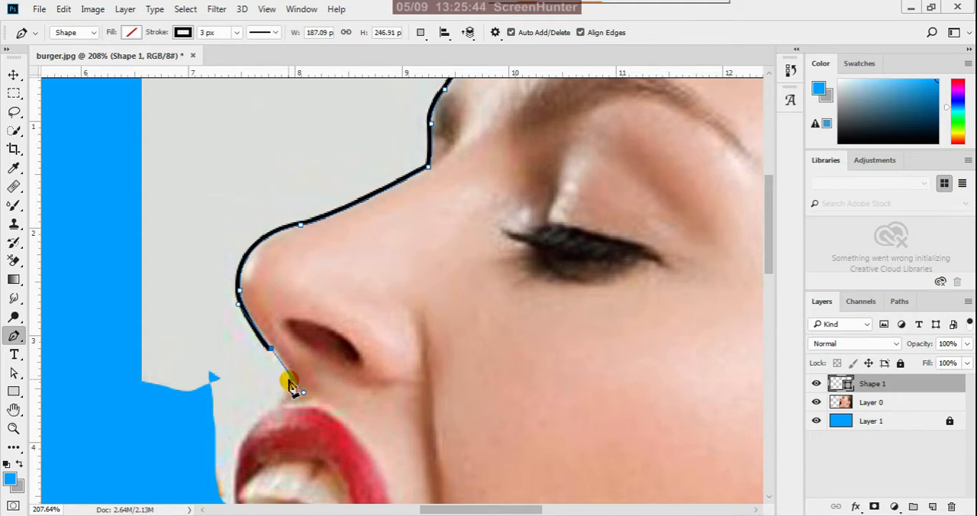
{"action": "left_click", "coordinate": [288, 379]}
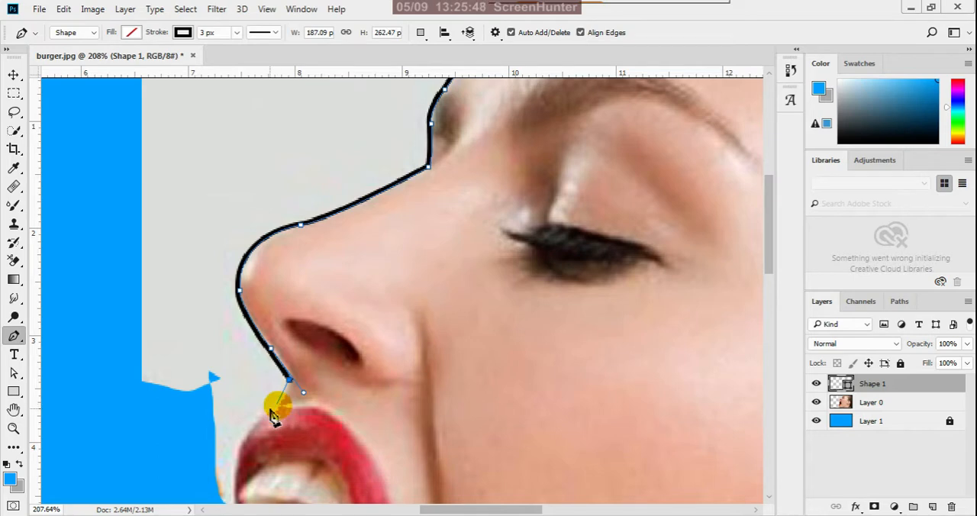
{"action": "left_click", "coordinate": [271, 405]}
Curve the pen path around the front of the upper lip and down to the edge of the open mouth beside the teeth.
{"action": "scroll", "coordinate": [343, 317], "scroll_direction": "down", "scroll_amount": 2}
{"action": "scroll", "coordinate": [347, 317], "scroll_direction": "down", "scroll_amount": 1}
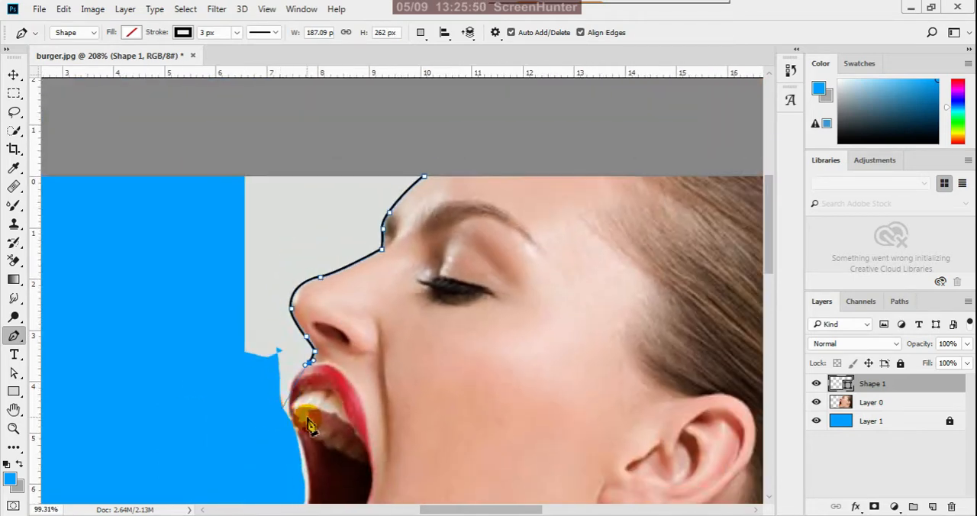
{"action": "scroll", "coordinate": [277, 412], "scroll_direction": "up", "scroll_amount": 5}
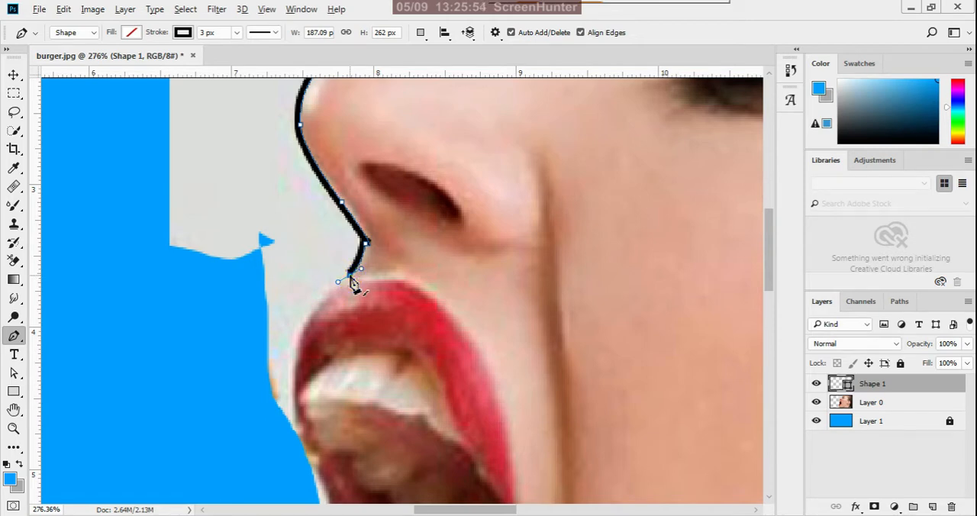
{"action": "left_click", "coordinate": [349, 276]}
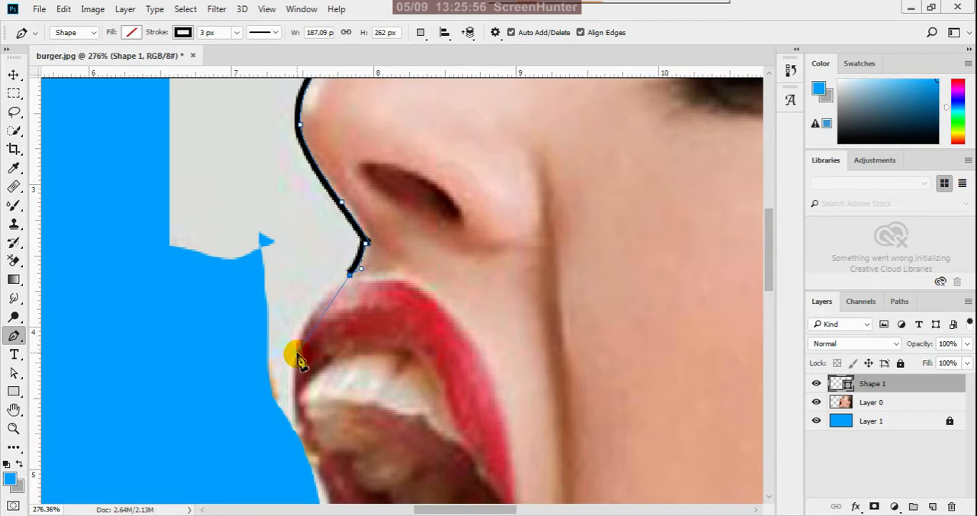
{"action": "mouse_move", "coordinate": [295, 353]}
{"action": "left_mouse_down"}
{"action": "mouse_move", "coordinate": [307, 389]}
{"action": "mouse_move", "coordinate": [298, 391]}
{"action": "left_mouse_up"}
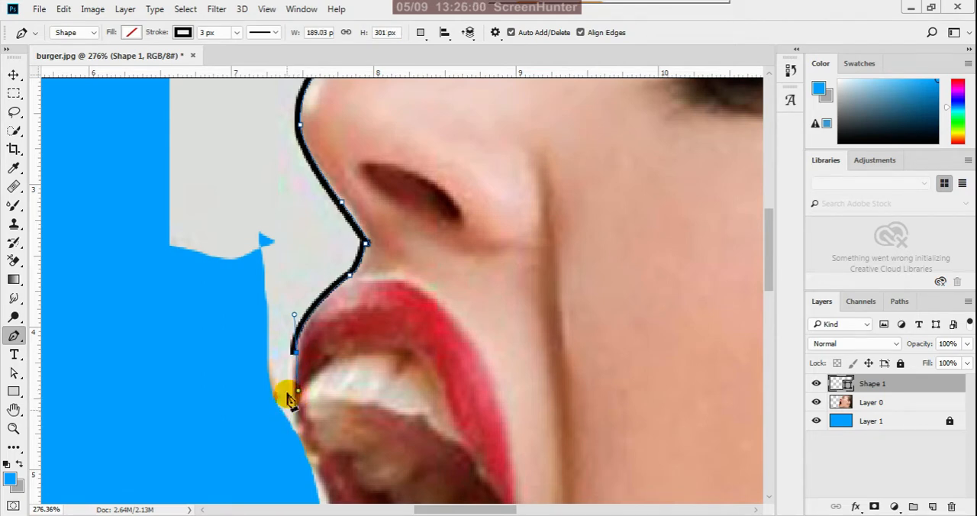
{"action": "left_click", "coordinate": [295, 354]}
{"action": "scroll", "coordinate": [323, 384], "scroll_direction": "up", "scroll_amount": 3}
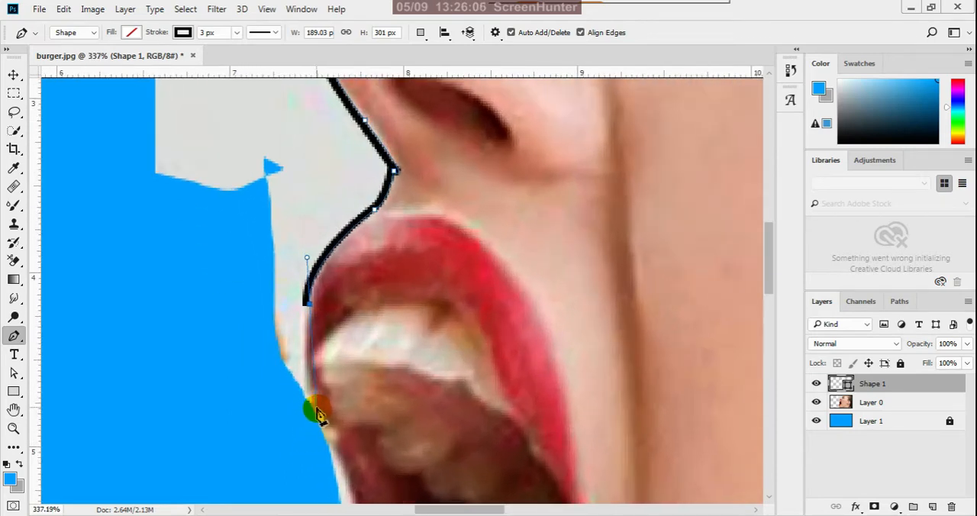
{"action": "left_click_drag", "start_coordinate": [316, 409], "coordinate": [339, 470]}
{"action": "scroll", "coordinate": [336, 461], "scroll_direction": "down", "scroll_amount": 3}
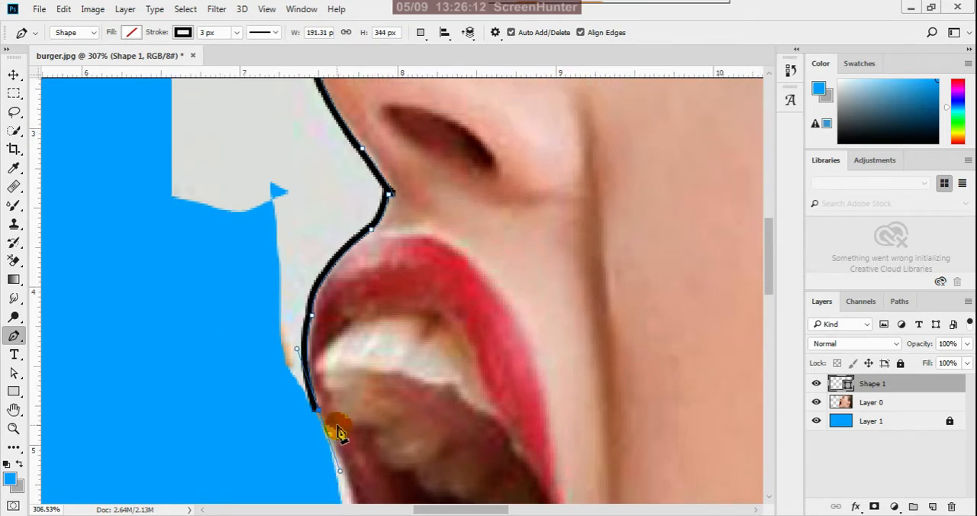
Extend the pen path with curved segments down the near edge of the open mouth, removing the outgoing handle beside the teeth.
{"action": "scroll", "coordinate": [330, 452], "scroll_direction": "down", "scroll_amount": 3}
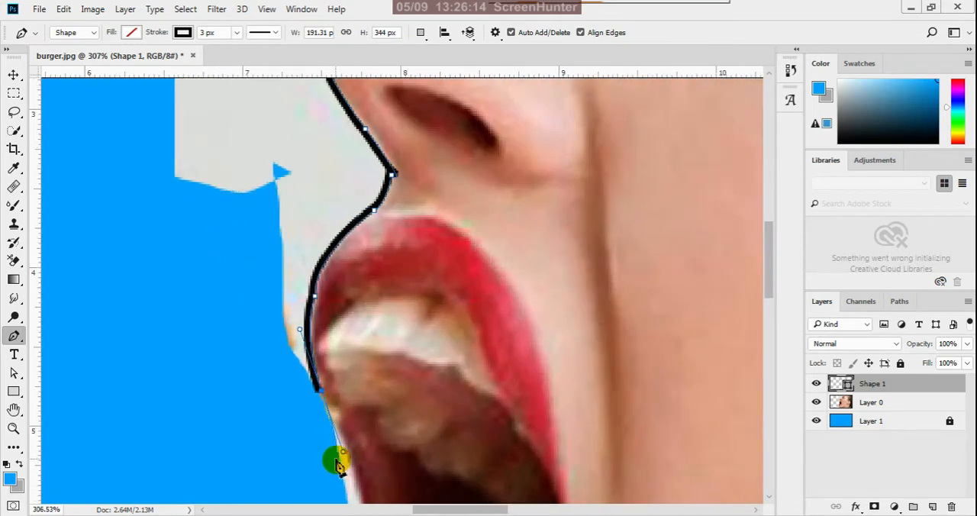
{"action": "scroll", "coordinate": [393, 358], "scroll_direction": "up", "scroll_amount": 4}
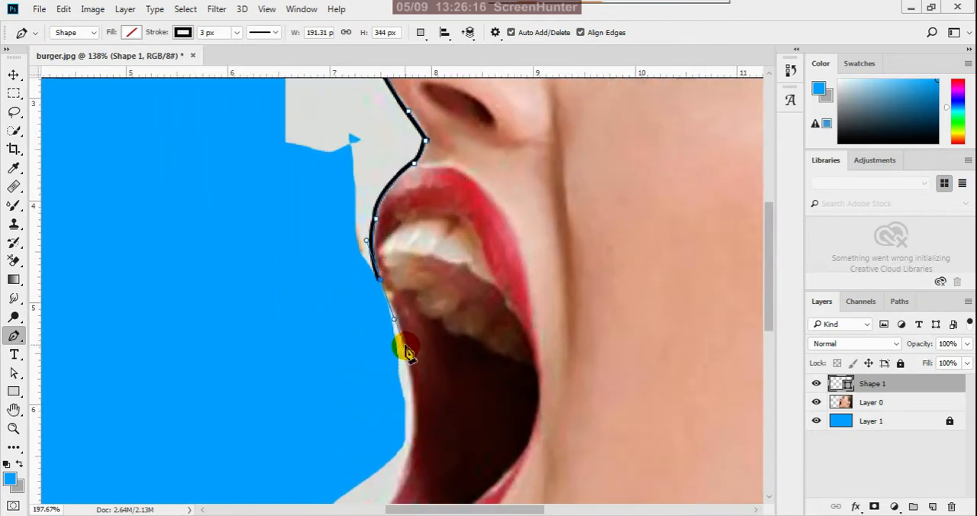
{"action": "left_click", "coordinate": [380, 282], "text": "alt"}
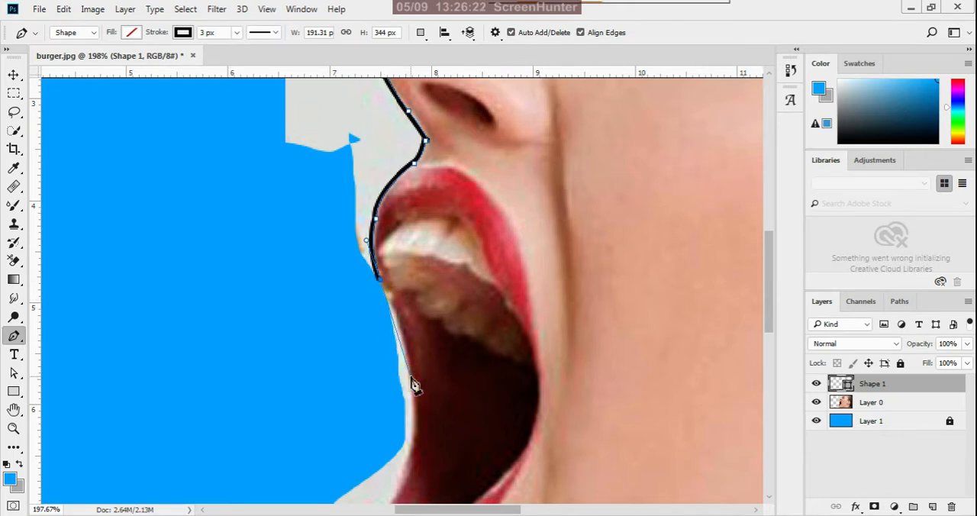
{"action": "left_click_drag", "start_coordinate": [409, 374], "coordinate": [405, 403]}
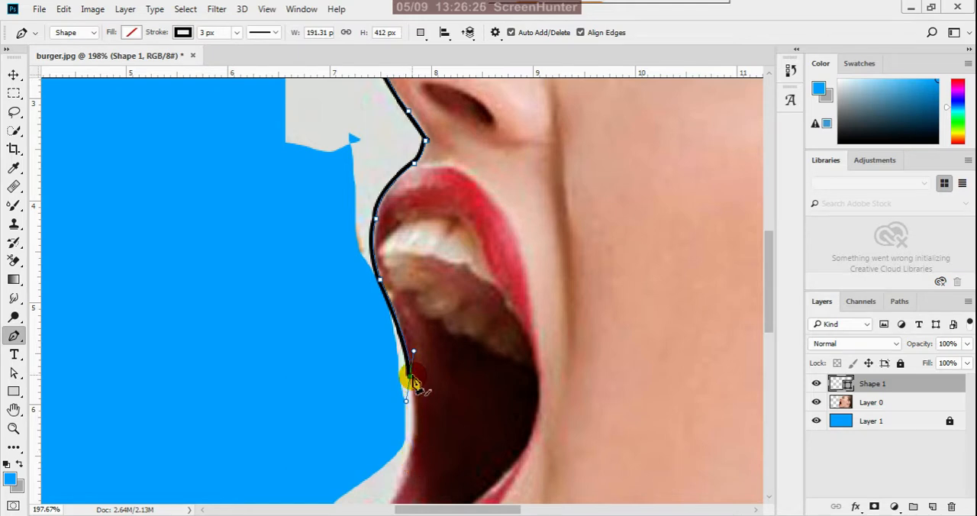
{"action": "scroll", "coordinate": [464, 382], "scroll_direction": "down", "scroll_amount": 3}
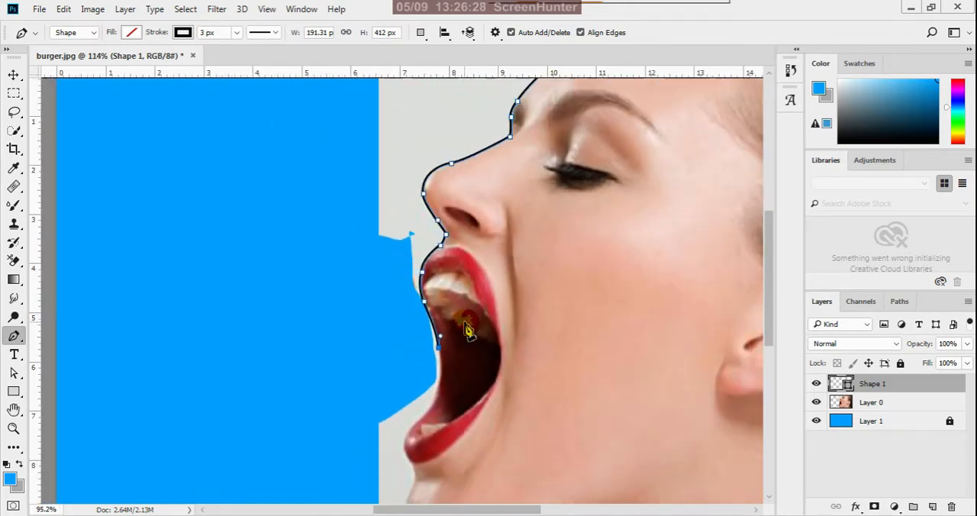
{"action": "scroll", "coordinate": [419, 431], "scroll_direction": "up", "scroll_amount": 3}
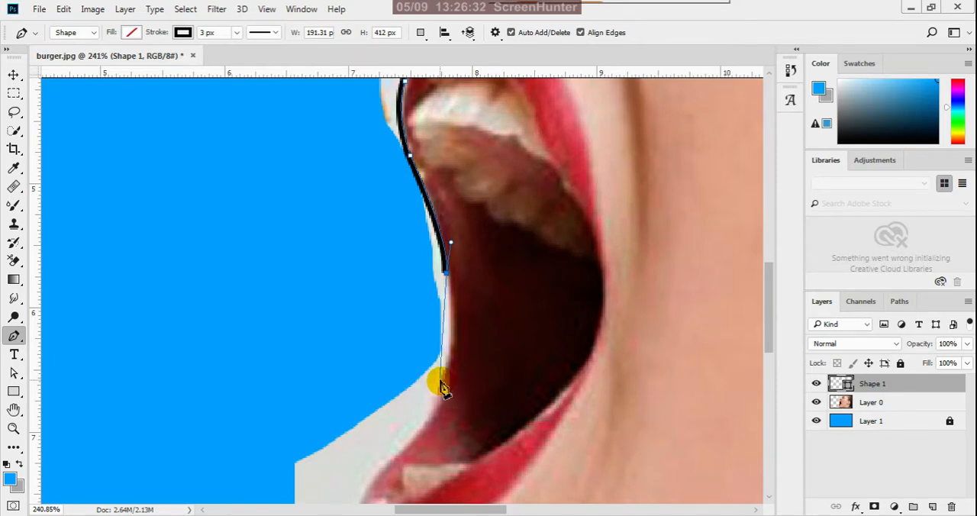
{"action": "left_click_drag", "start_coordinate": [442, 380], "coordinate": [424, 421]}
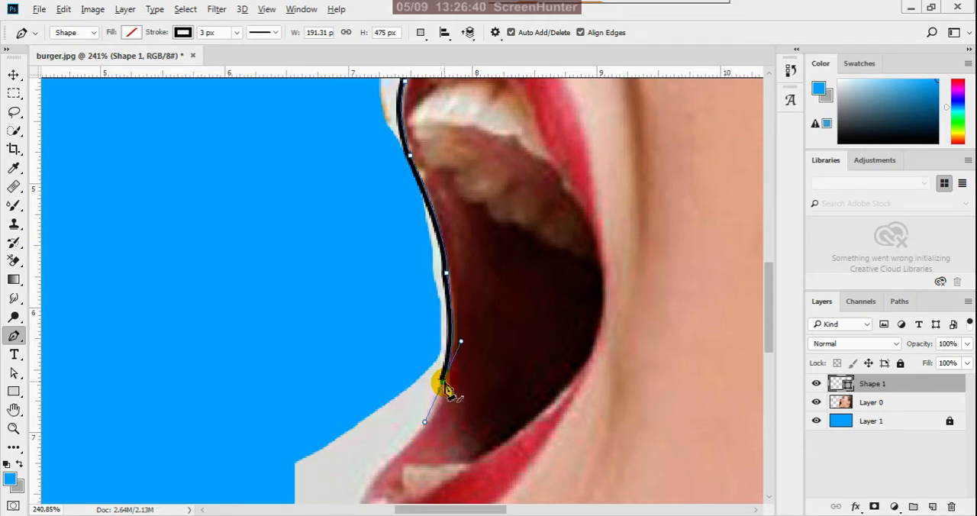
Continue the pen path along the lower mouth corner to the upper edge of the lower lip.
{"action": "scroll", "coordinate": [446, 390], "scroll_direction": "down", "scroll_amount": 3}
{"action": "scroll", "coordinate": [442, 419], "scroll_direction": "up", "scroll_amount": 5}
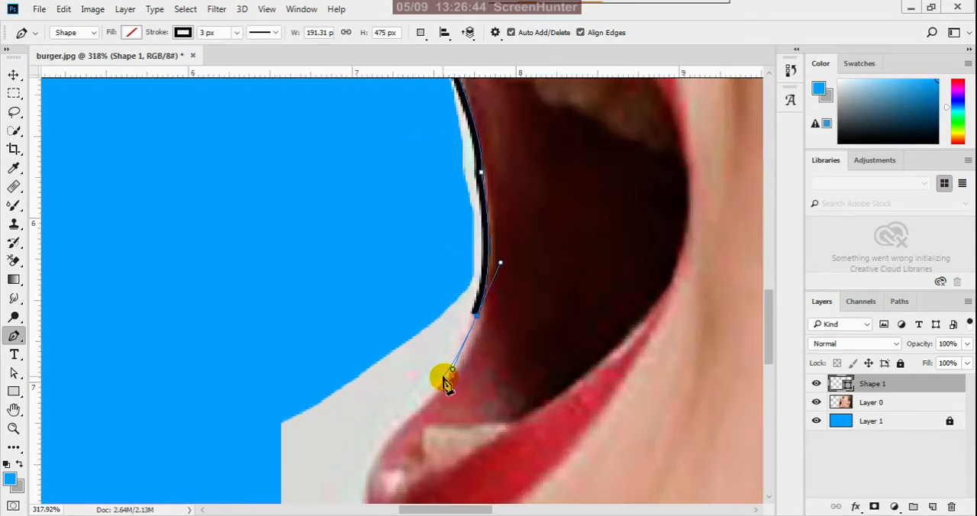
{"action": "left_click", "coordinate": [442, 374]}
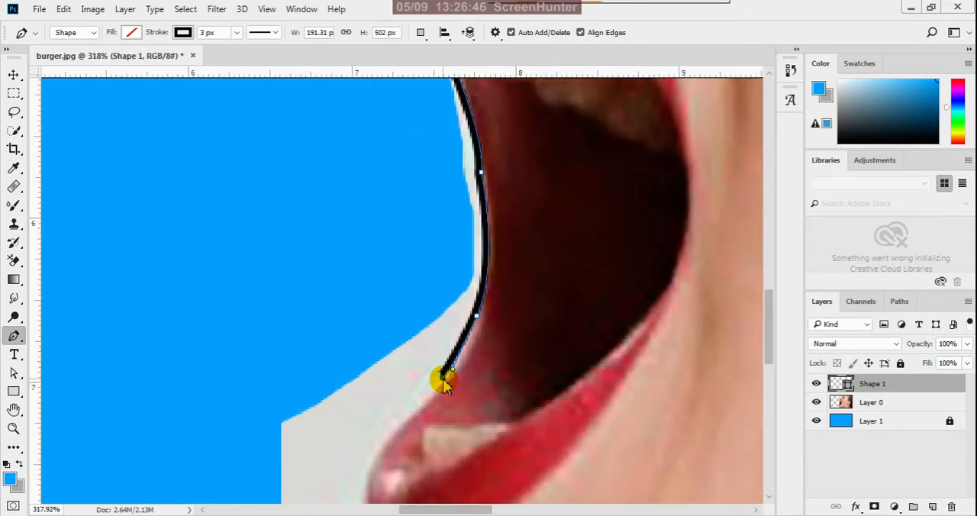
{"action": "scroll", "coordinate": [447, 374], "scroll_direction": "down", "scroll_amount": 3}
{"action": "scroll", "coordinate": [393, 446], "scroll_direction": "up", "scroll_amount": 2}
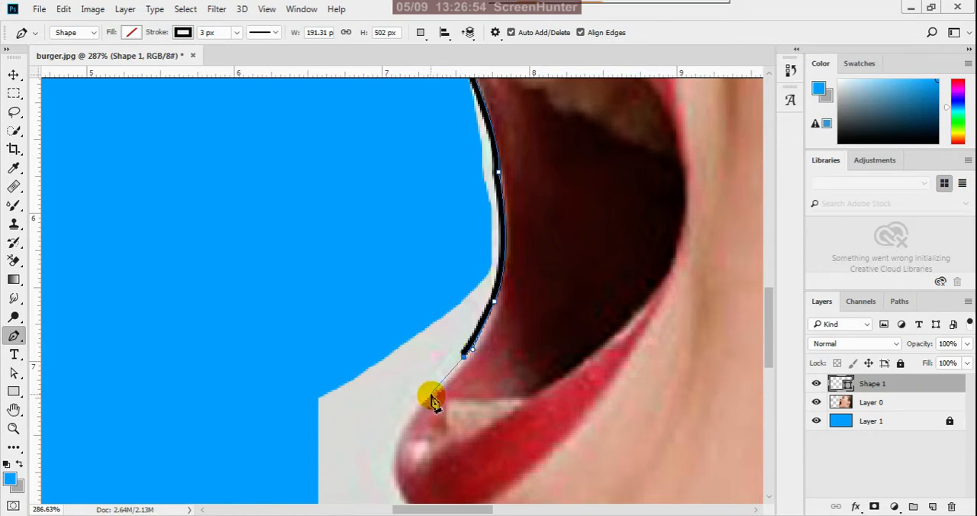
{"action": "left_click_drag", "start_coordinate": [419, 397], "coordinate": [412, 409]}
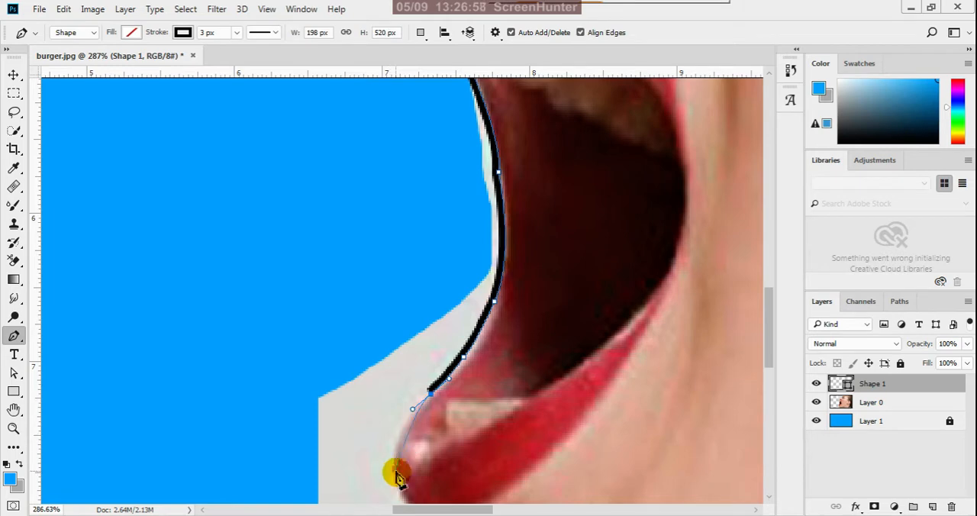
Curve the pen path around the front of the lower lip to its underside.
{"action": "left_click_drag", "start_coordinate": [395, 470], "coordinate": [406, 495]}
{"action": "scroll", "coordinate": [414, 366], "scroll_direction": "down", "scroll_amount": 6}
{"action": "scroll", "coordinate": [431, 436], "scroll_direction": "up", "scroll_amount": 5}
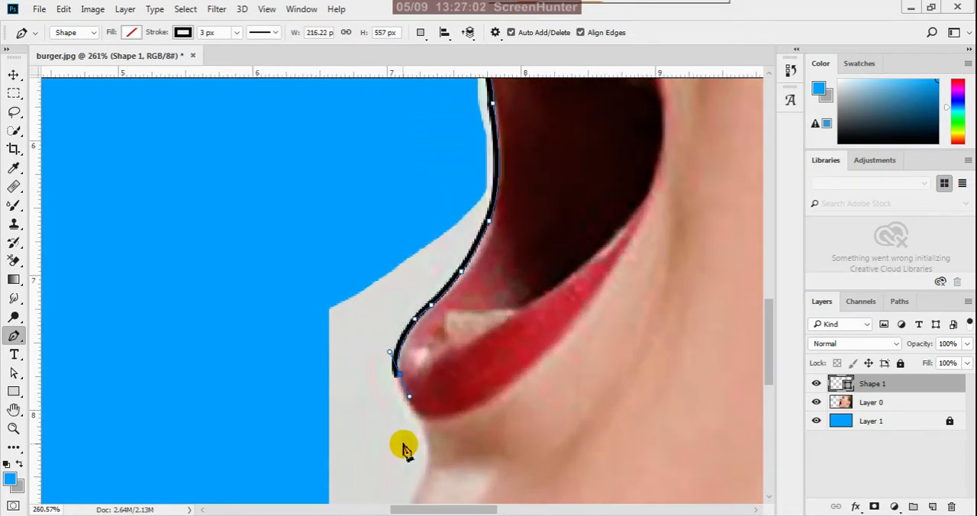
{"action": "scroll", "coordinate": [403, 389], "scroll_direction": "up", "scroll_amount": 1}
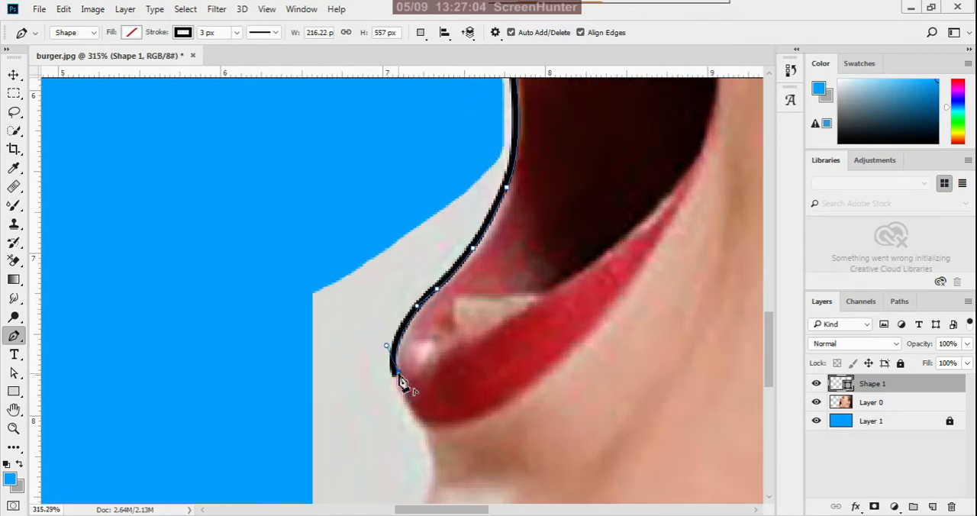
{"action": "left_click_drag", "start_coordinate": [418, 420], "coordinate": [451, 446]}
Remove the outgoing handle below the lower lip and curve the path into the hollow above the chin.
{"action": "scroll", "coordinate": [416, 328], "scroll_direction": "down", "scroll_amount": 4}
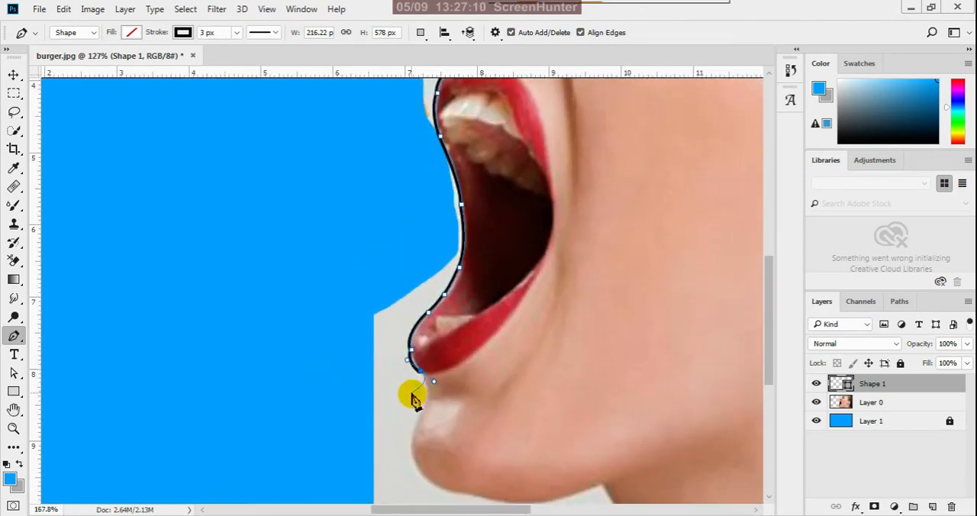
{"action": "scroll", "coordinate": [412, 398], "scroll_direction": "up", "scroll_amount": 3}
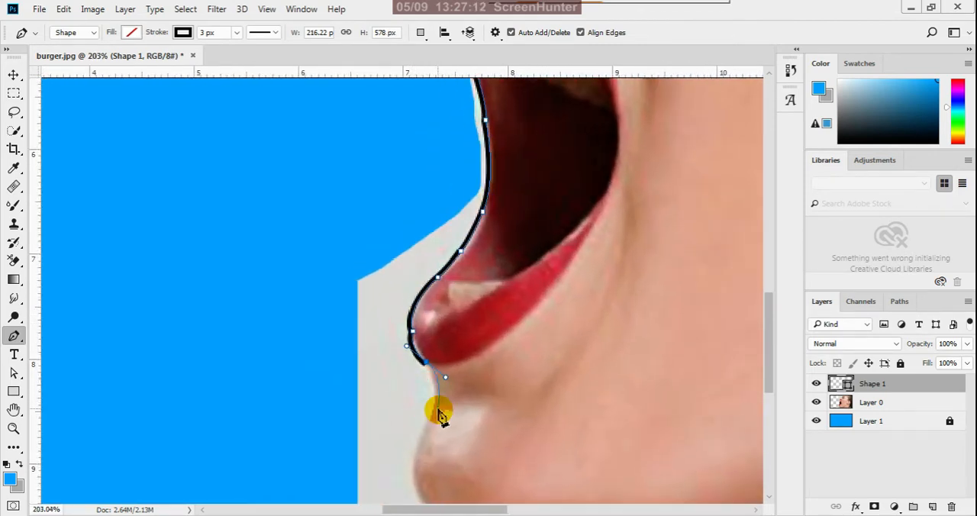
{"action": "left_click", "coordinate": [426, 364], "text": "alt"}
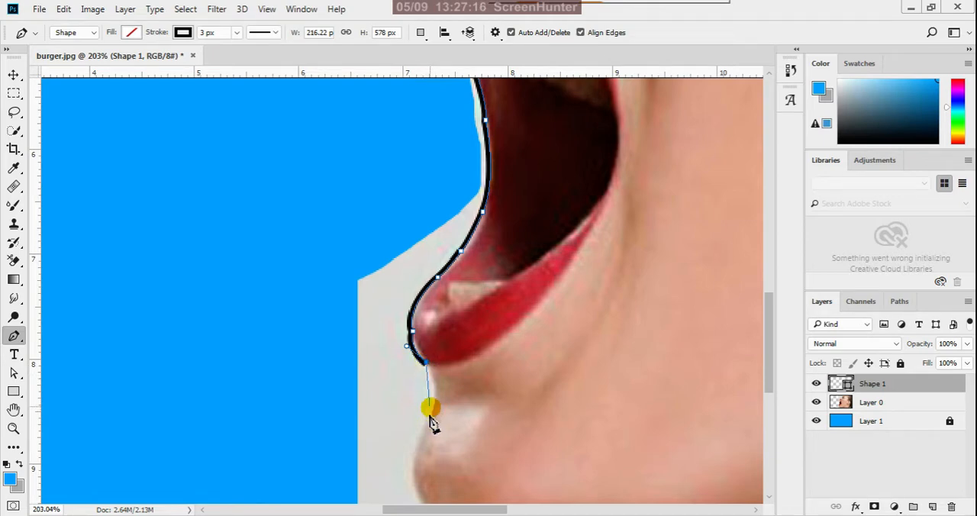
{"action": "left_click_drag", "start_coordinate": [430, 406], "coordinate": [418, 425]}
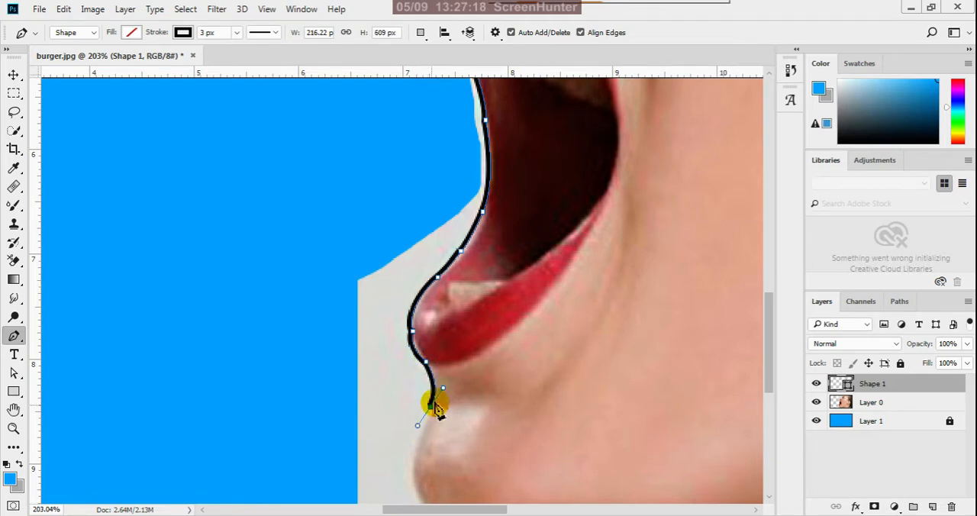
Trace the rounded front of the chin with curved pen segments, reaching the start of its underside.
{"action": "scroll", "coordinate": [451, 366], "scroll_direction": "down", "scroll_amount": 4}
{"action": "scroll", "coordinate": [440, 435], "scroll_direction": "up", "scroll_amount": 2}
{"action": "scroll", "coordinate": [440, 450], "scroll_direction": "up", "scroll_amount": 1}
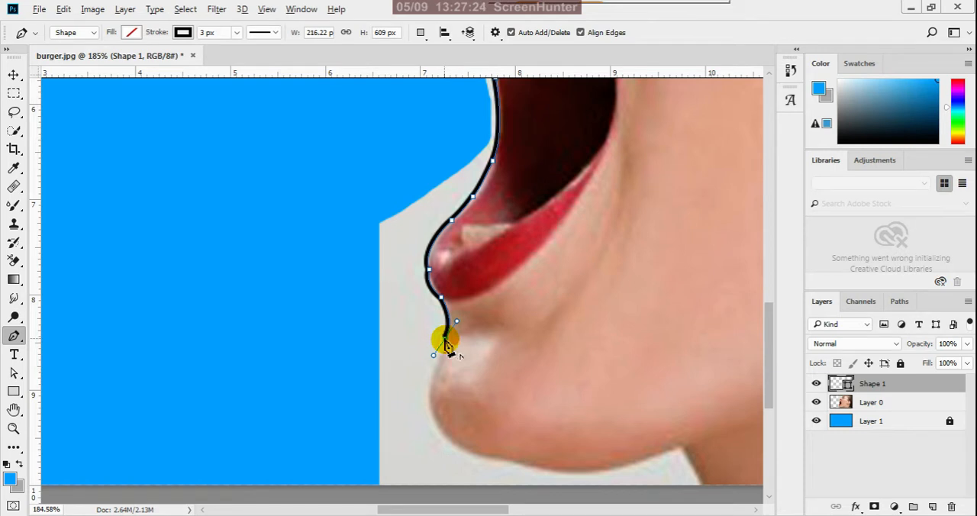
{"action": "left_click", "coordinate": [443, 439]}
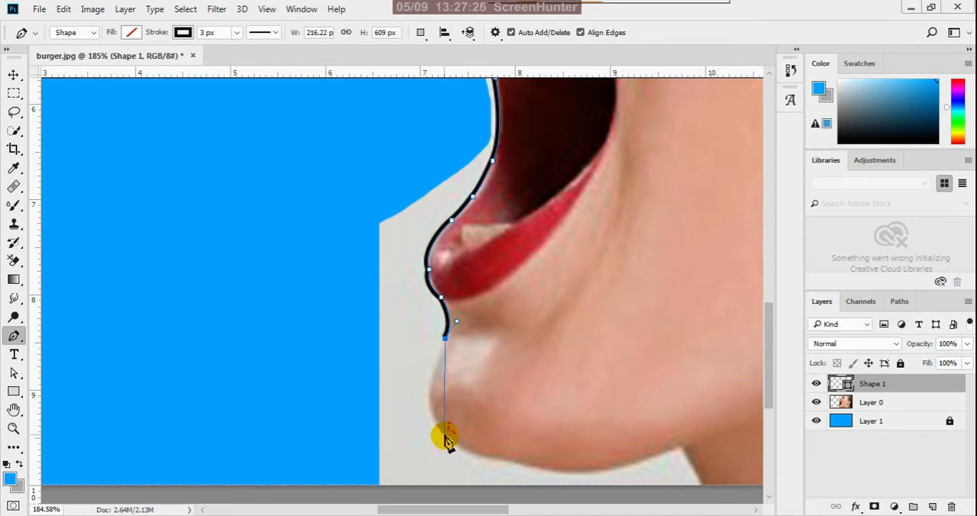
{"action": "left_click_drag", "start_coordinate": [446, 434], "coordinate": [478, 458]}
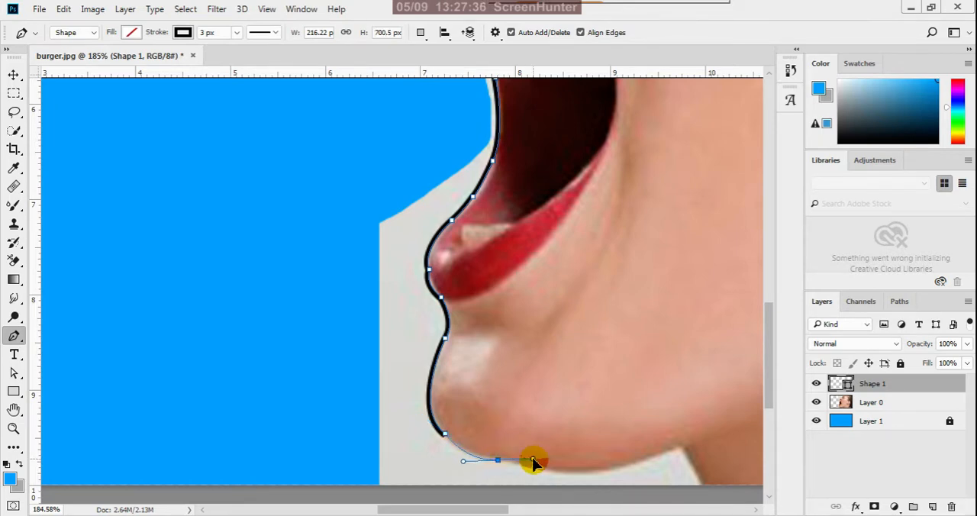
{"action": "left_click_drag", "start_coordinate": [533, 461], "coordinate": [537, 466]}
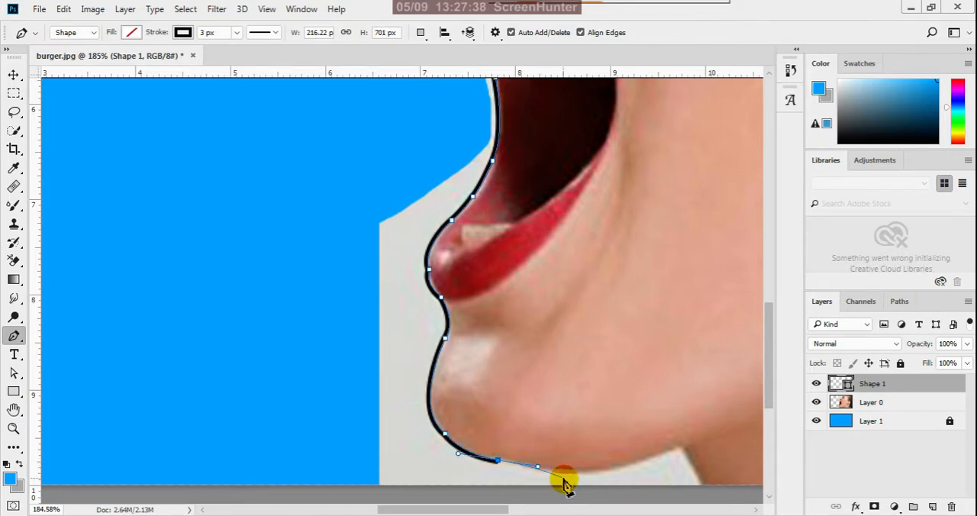
Undo the last anchor under the chin and curve the path along the jaw's underside to the corner with the neck.
{"action": "left_click", "coordinate": [563, 473]}
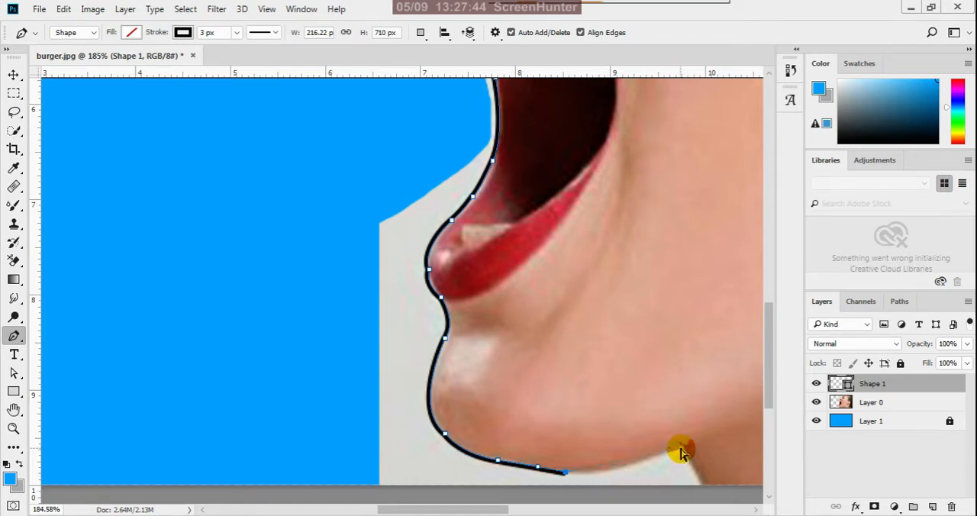
{"action": "key", "text": "ctrl+z"}
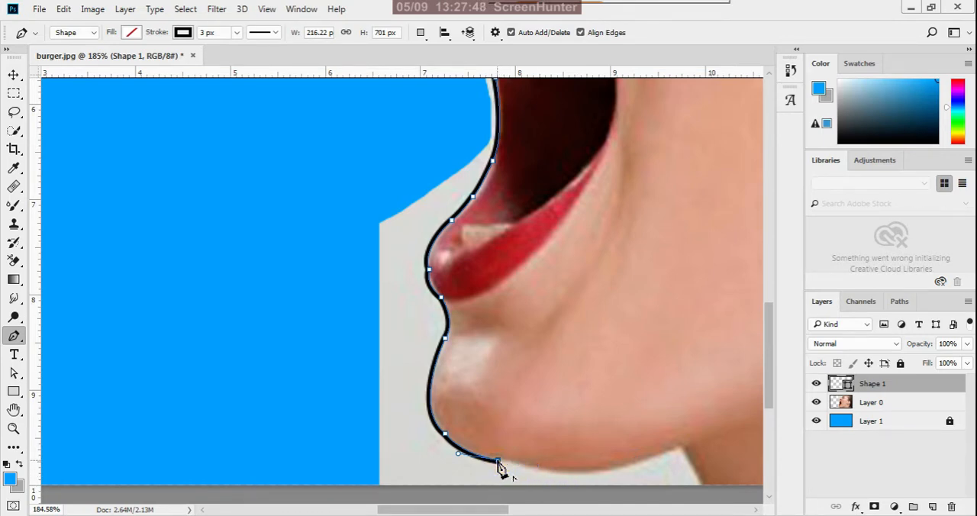
{"action": "left_click_drag", "start_coordinate": [498, 463], "coordinate": [621, 478]}
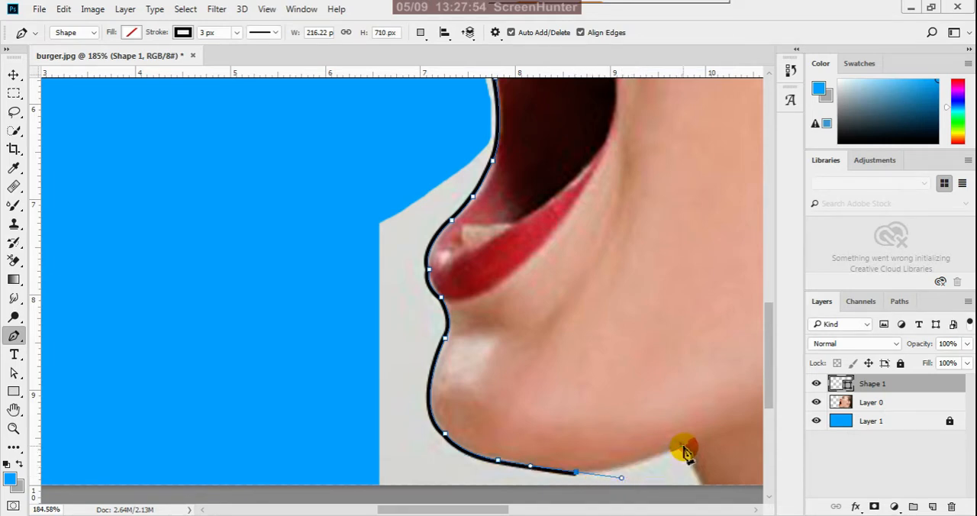
{"action": "scroll", "coordinate": [683, 450], "scroll_direction": "down", "scroll_amount": 4}
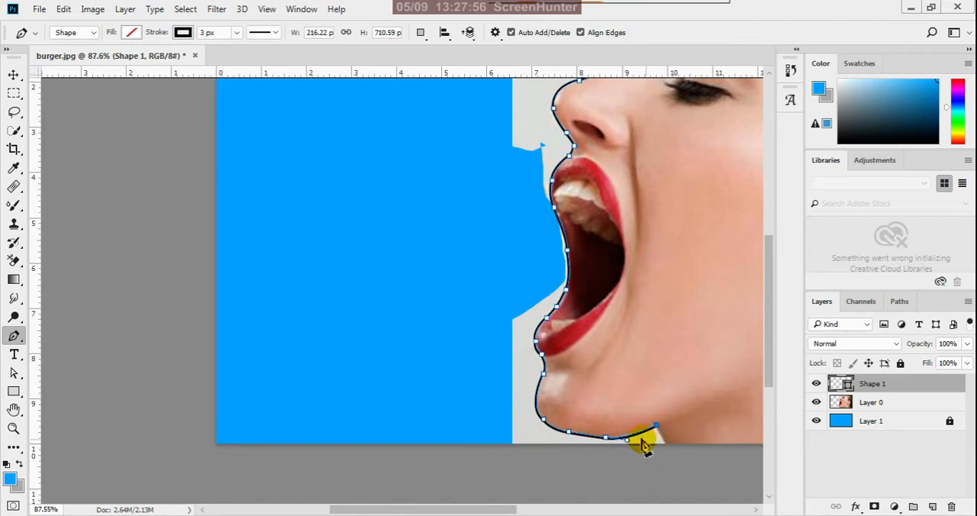
Run the pen path down the neck, along the image's lower edge and around the background gap between neck and hair.
{"action": "scroll", "coordinate": [603, 448], "scroll_direction": "down", "scroll_amount": 2}
{"action": "scroll", "coordinate": [436, 454], "scroll_direction": "up", "scroll_amount": 1}
{"action": "scroll", "coordinate": [443, 466], "scroll_direction": "down", "scroll_amount": 1}
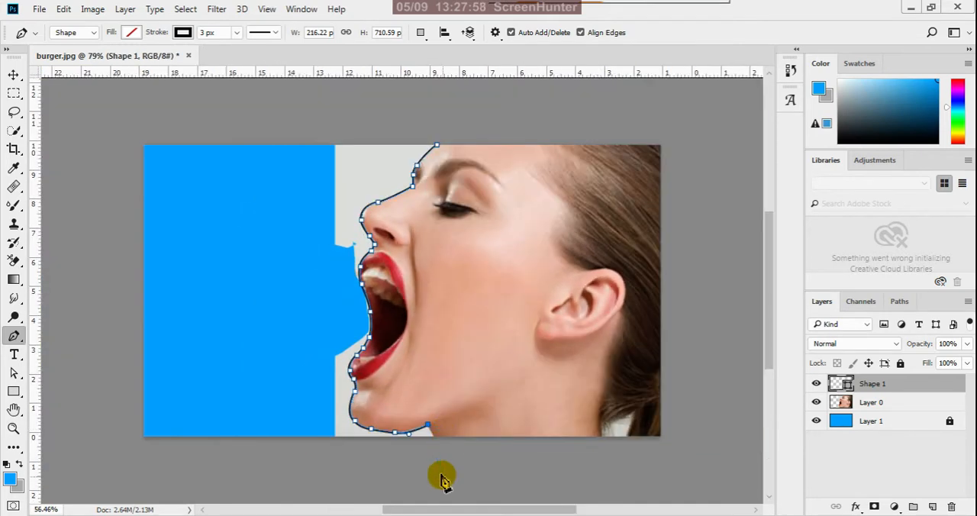
{"action": "scroll", "coordinate": [440, 448], "scroll_direction": "up", "scroll_amount": 1}
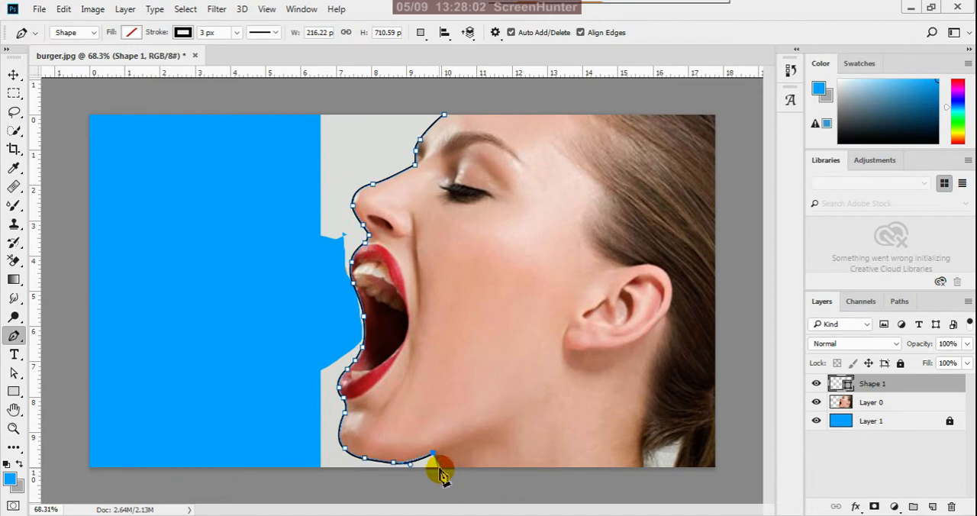
{"action": "left_click", "coordinate": [441, 467]}
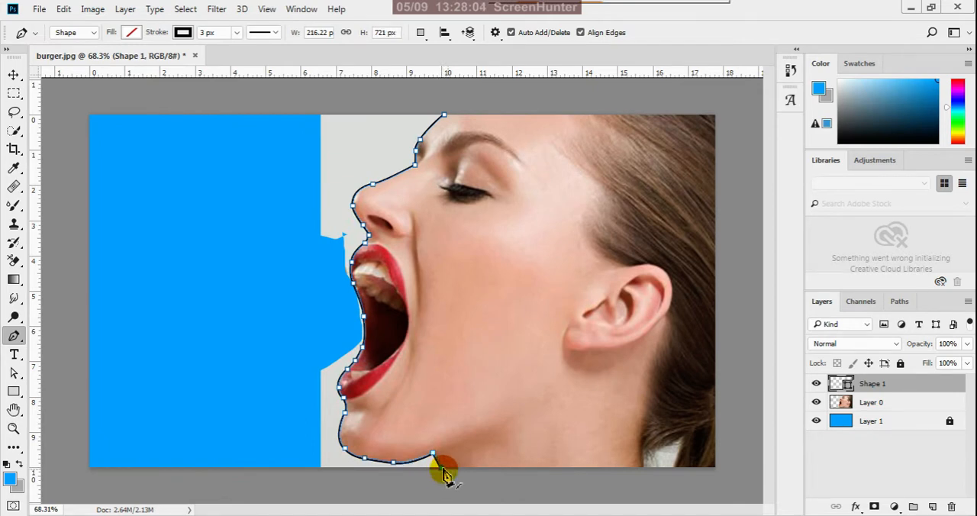
{"action": "left_click", "coordinate": [645, 468]}
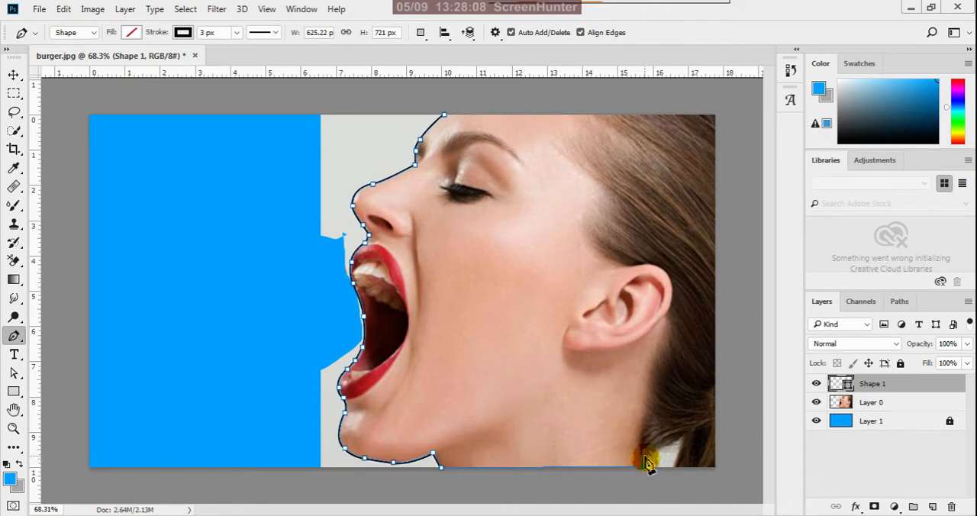
{"action": "left_click", "coordinate": [680, 441]}
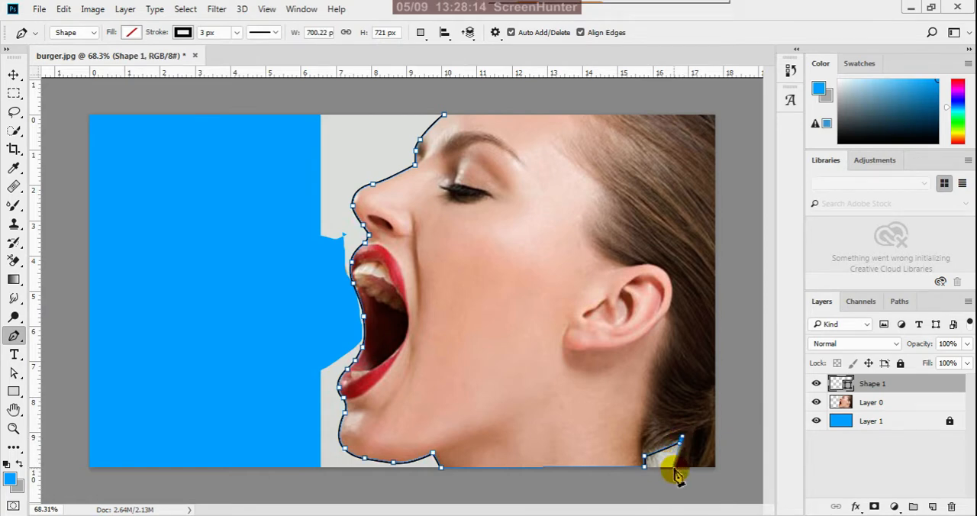
{"action": "left_click", "coordinate": [673, 468]}
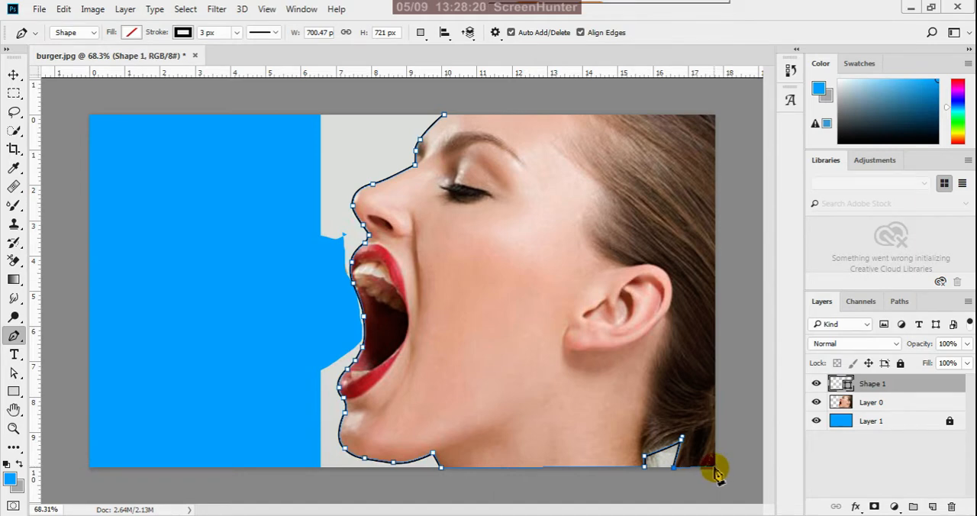
Take the path through the image's two corners behind the head and close it at the starting anchor on the forehead.
{"action": "left_click", "coordinate": [715, 468]}
{"action": "scroll", "coordinate": [701, 415], "scroll_direction": "up", "scroll_amount": 2}
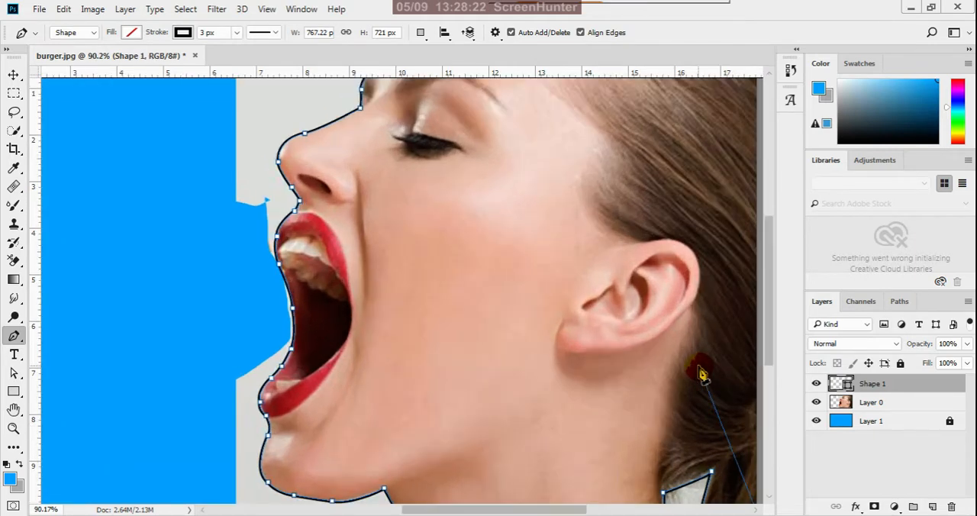
{"action": "scroll", "coordinate": [668, 376], "scroll_direction": "down", "scroll_amount": 3}
{"action": "scroll", "coordinate": [670, 383], "scroll_direction": "down", "scroll_amount": 2}
{"action": "scroll", "coordinate": [606, 161], "scroll_direction": "up", "scroll_amount": 2}
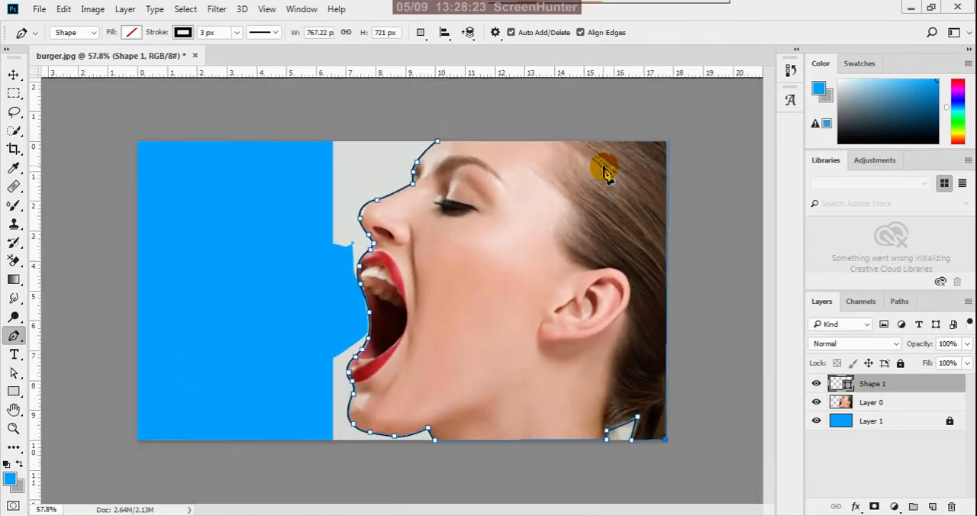
{"action": "left_click", "coordinate": [665, 143]}
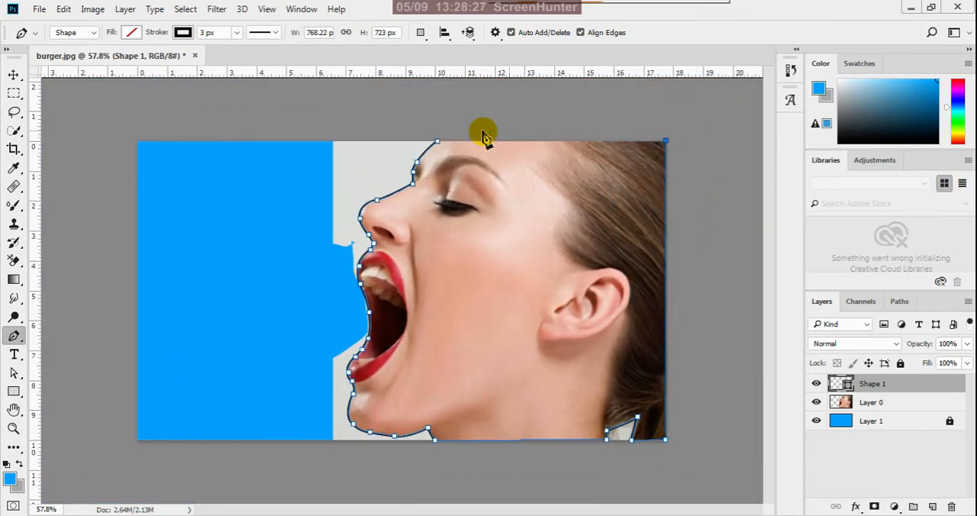
{"action": "left_click", "coordinate": [438, 144]}
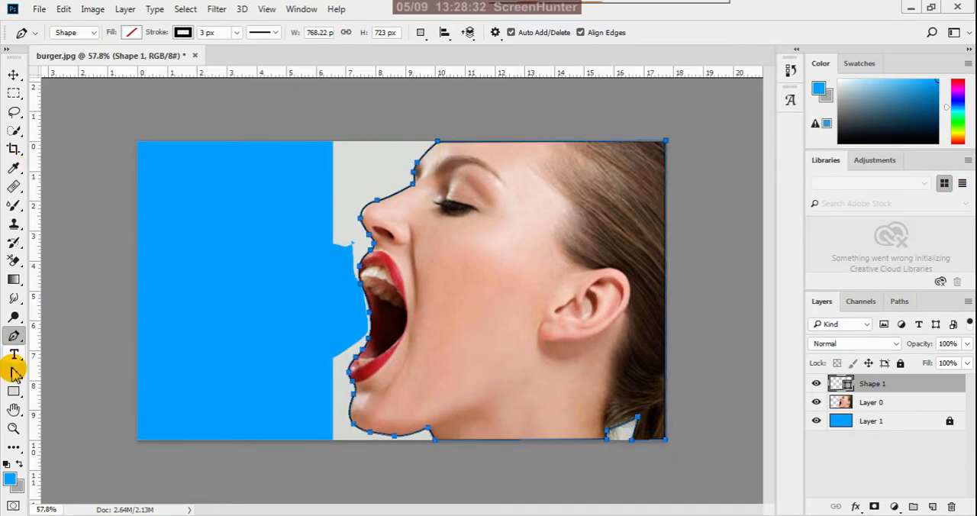
Select the path anchor at the nose tip and the one just beneath it with the Direct Selection tool.
{"action": "scroll", "coordinate": [355, 229], "scroll_direction": "up", "scroll_amount": 5}
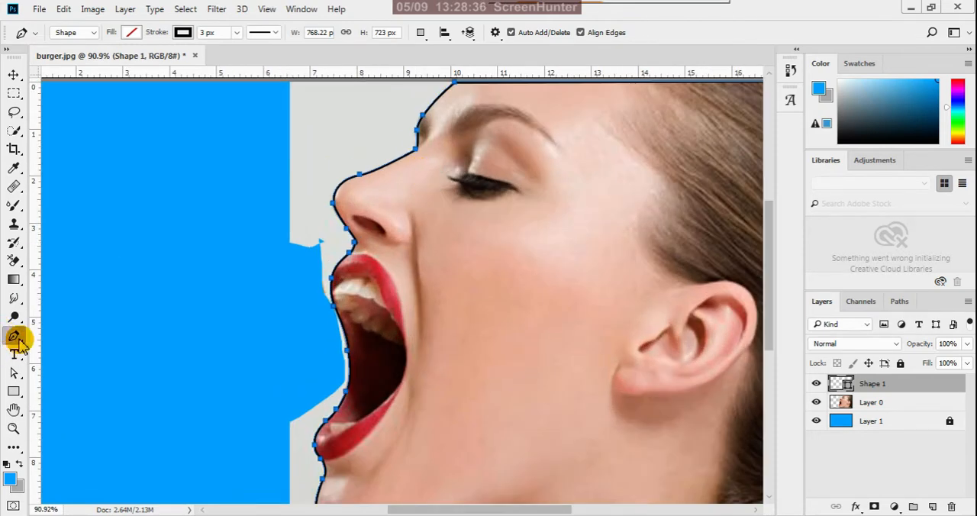
{"action": "left_click_drag", "start_coordinate": [15, 371], "coordinate": [71, 390]}
{"action": "scroll", "coordinate": [359, 307], "scroll_direction": "up", "scroll_amount": 3}
{"action": "scroll", "coordinate": [362, 305], "scroll_direction": "down", "scroll_amount": 4}
{"action": "scroll", "coordinate": [430, 221], "scroll_direction": "up", "scroll_amount": 12}
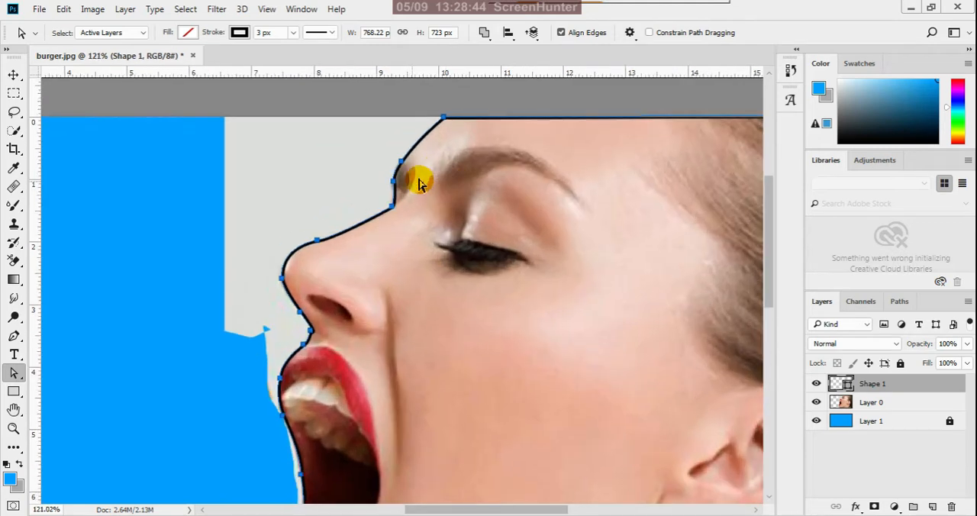
{"action": "scroll", "coordinate": [386, 235], "scroll_direction": "down", "scroll_amount": 2}
{"action": "scroll", "coordinate": [219, 432], "scroll_direction": "up", "scroll_amount": 4}
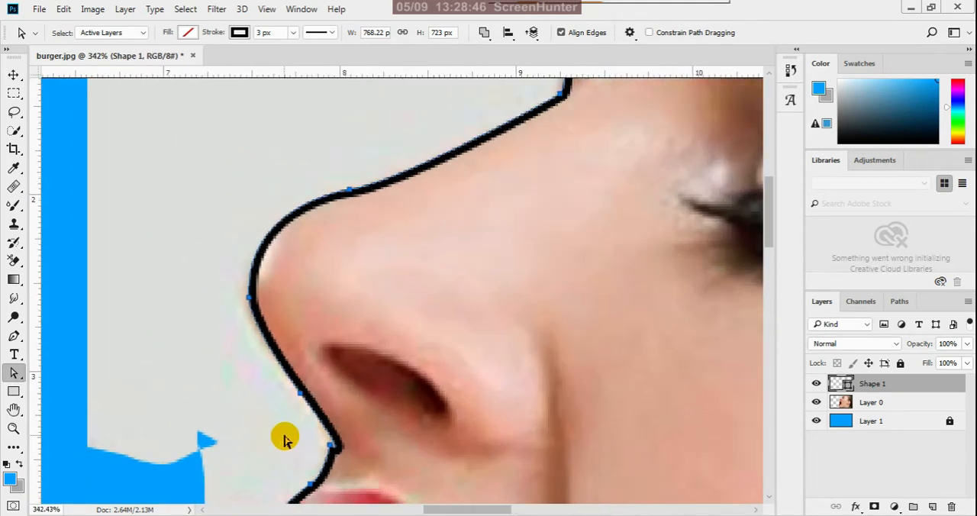
{"action": "left_click", "coordinate": [249, 299]}
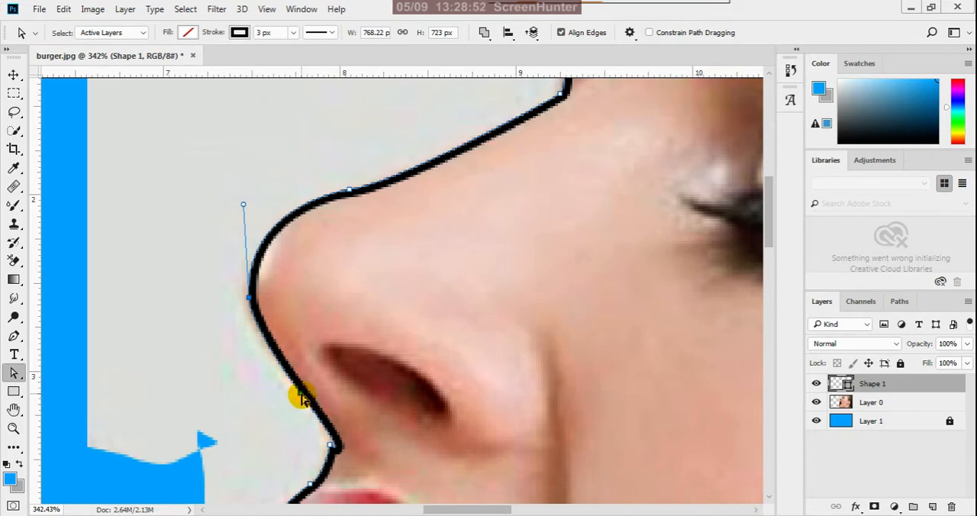
{"action": "left_click_drag", "start_coordinate": [302, 397], "coordinate": [292, 425]}
Delete the surplus anchor at the sharp corner where the nose meets the skin above the upper lip.
{"action": "scroll", "coordinate": [338, 315], "scroll_direction": "down", "scroll_amount": 2}
{"action": "scroll", "coordinate": [338, 316], "scroll_direction": "down", "scroll_amount": 1}
{"action": "scroll", "coordinate": [368, 434], "scroll_direction": "up", "scroll_amount": 8}
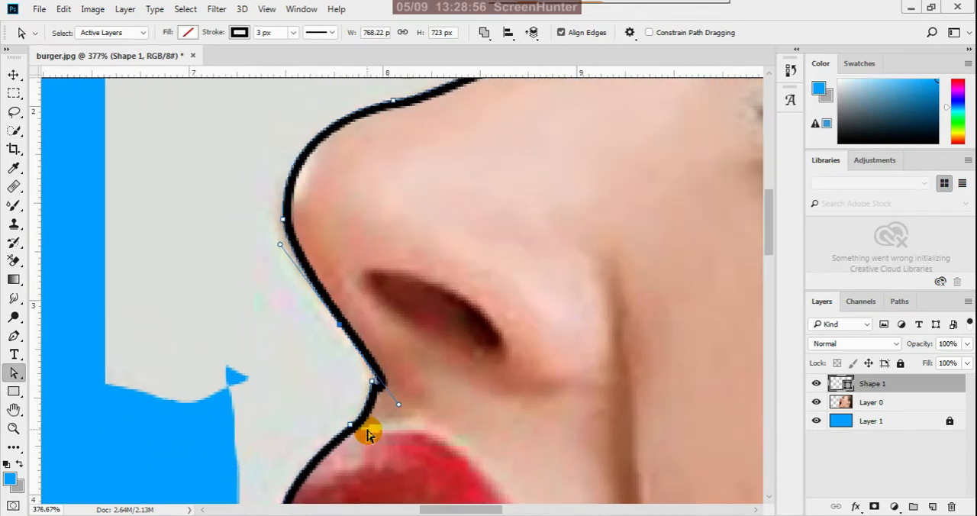
{"action": "left_click", "coordinate": [369, 362]}
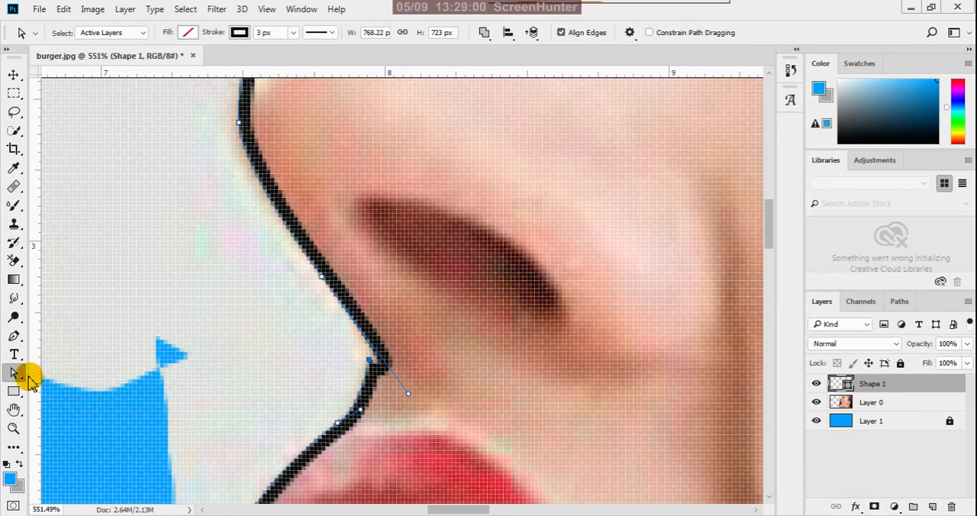
{"action": "left_click", "coordinate": [13, 336]}
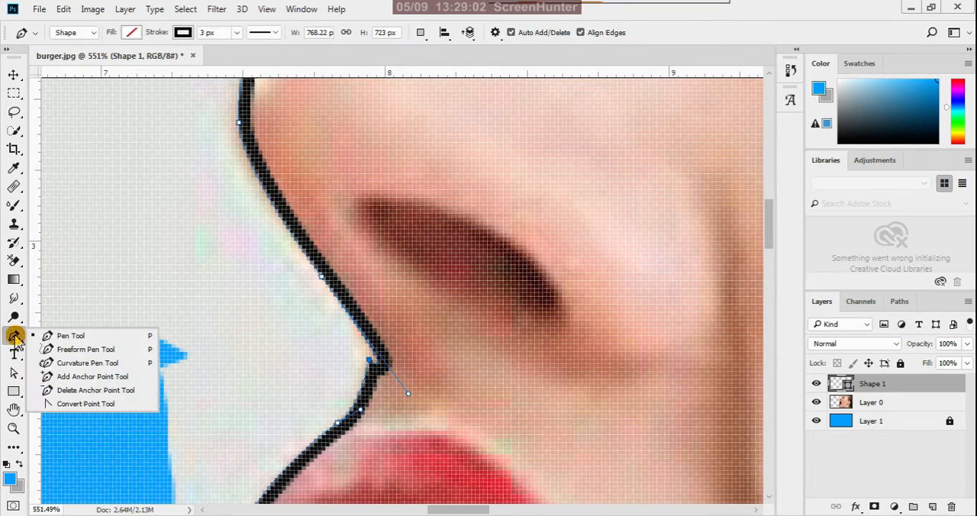
{"action": "left_click", "coordinate": [61, 390]}
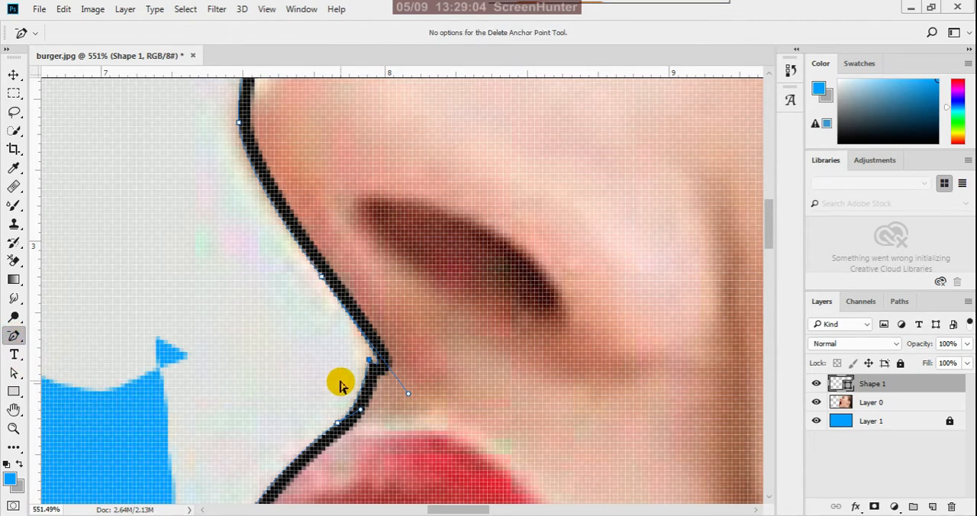
{"action": "left_click", "coordinate": [369, 362]}
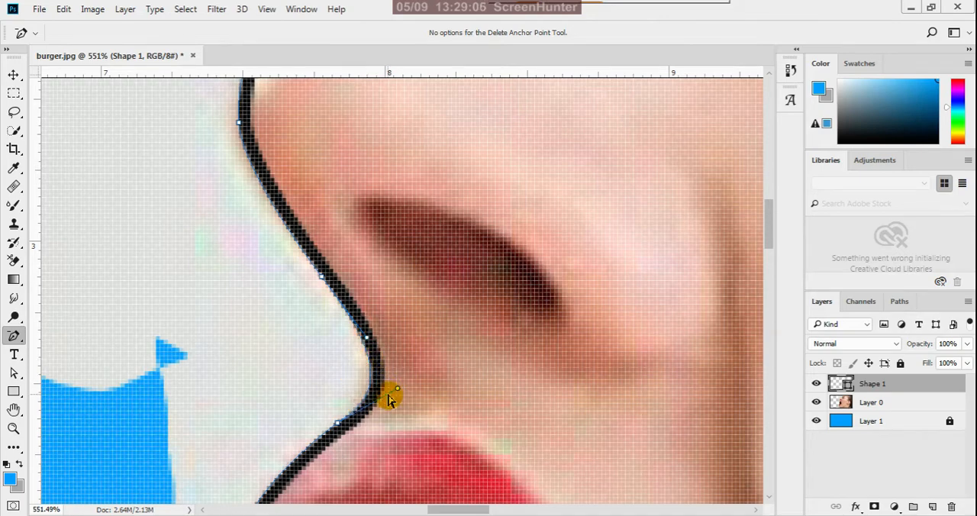
Delete the anchor on the front of the upper lip and pull the remaining handle outward to refit the curve around the lip.
{"action": "left_click", "coordinate": [14, 373]}
{"action": "scroll", "coordinate": [389, 391], "scroll_direction": "down", "scroll_amount": 6}
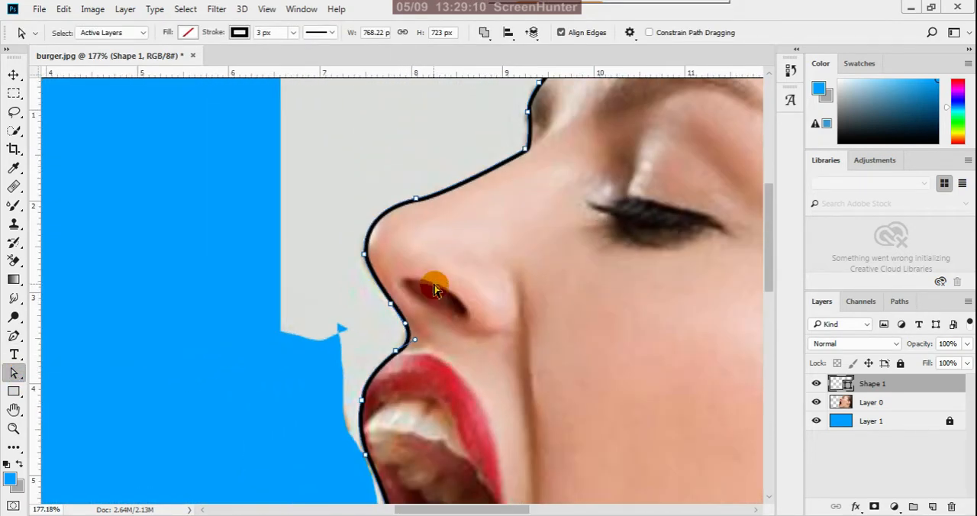
{"action": "scroll", "coordinate": [385, 433], "scroll_direction": "up", "scroll_amount": 4}
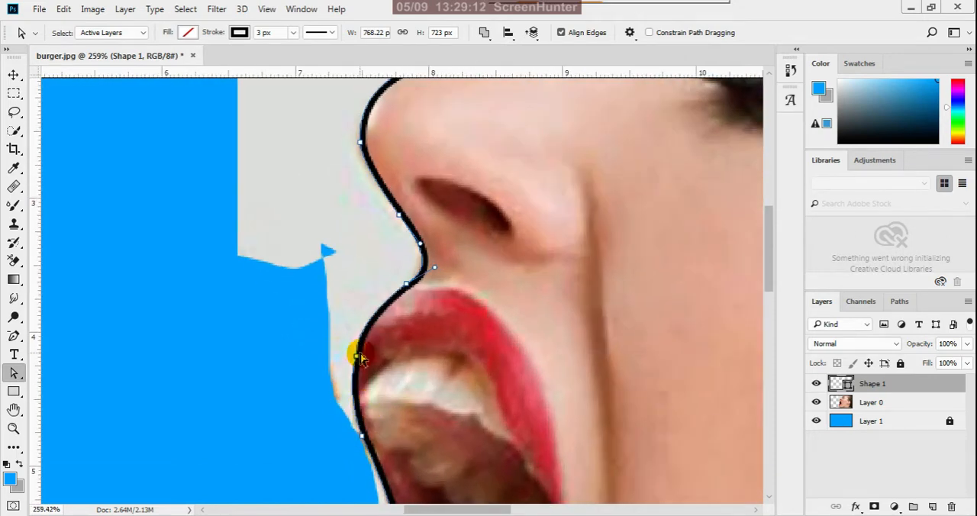
{"action": "left_click", "coordinate": [13, 337]}
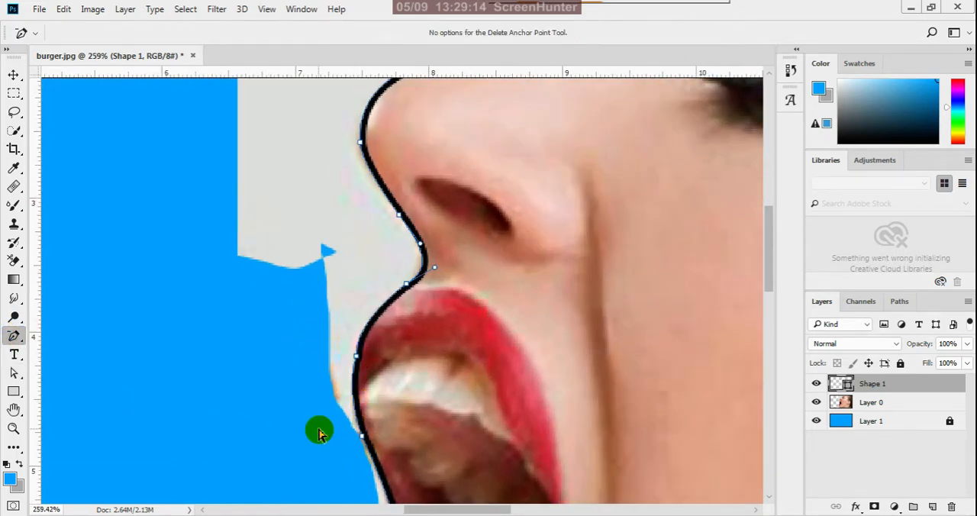
{"action": "left_click", "coordinate": [357, 358]}
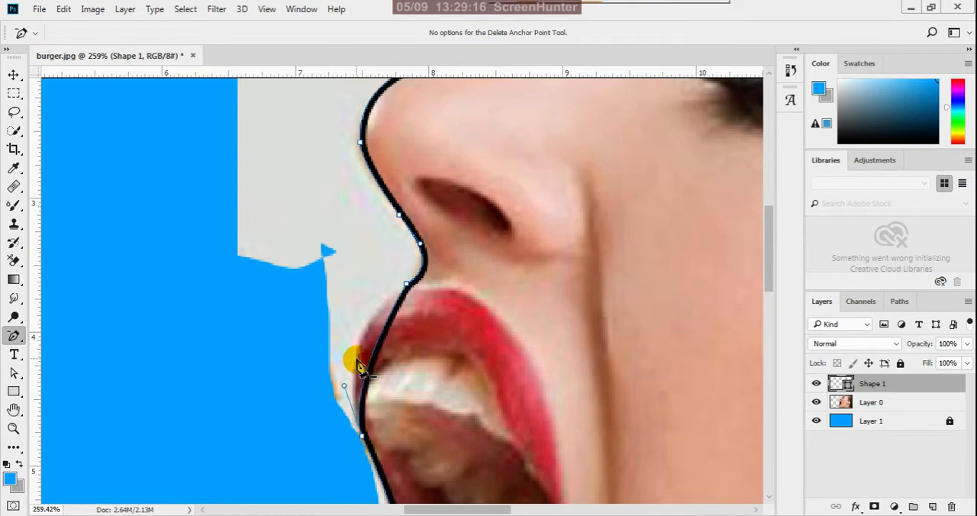
{"action": "left_click_drag", "start_coordinate": [343, 390], "coordinate": [319, 344]}
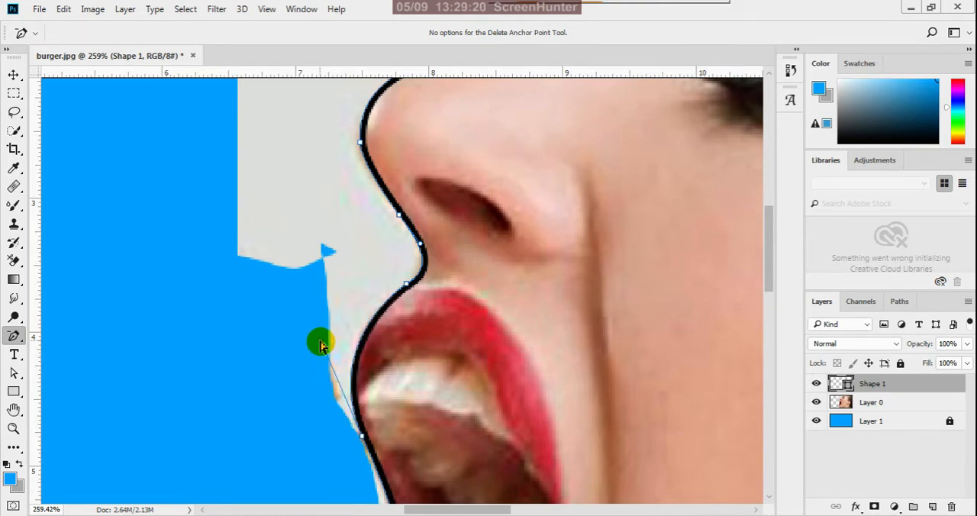
Remove the anchor midway along the mouth opening and adjust the adjoining handle so the curve follows the mouth's edge.
{"action": "scroll", "coordinate": [366, 315], "scroll_direction": "down", "scroll_amount": 5}
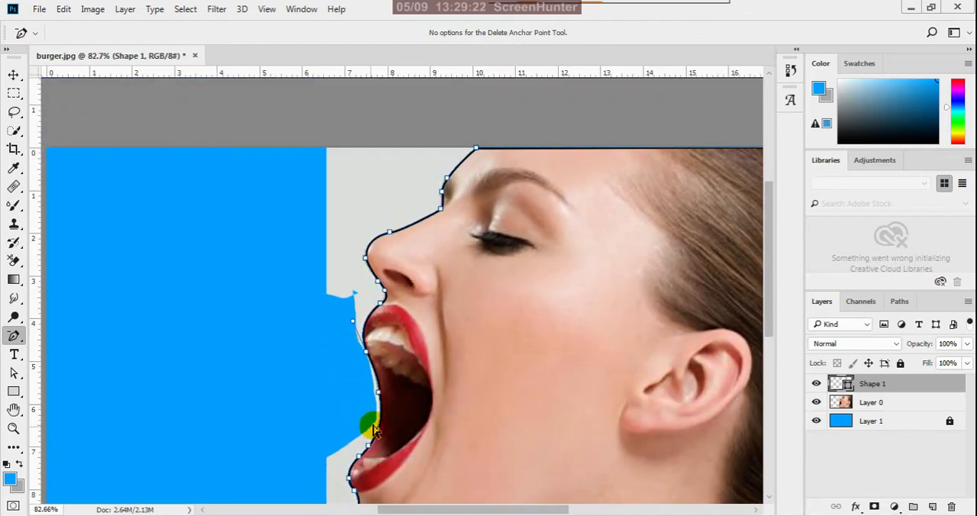
{"action": "scroll", "coordinate": [366, 425], "scroll_direction": "up", "scroll_amount": 4}
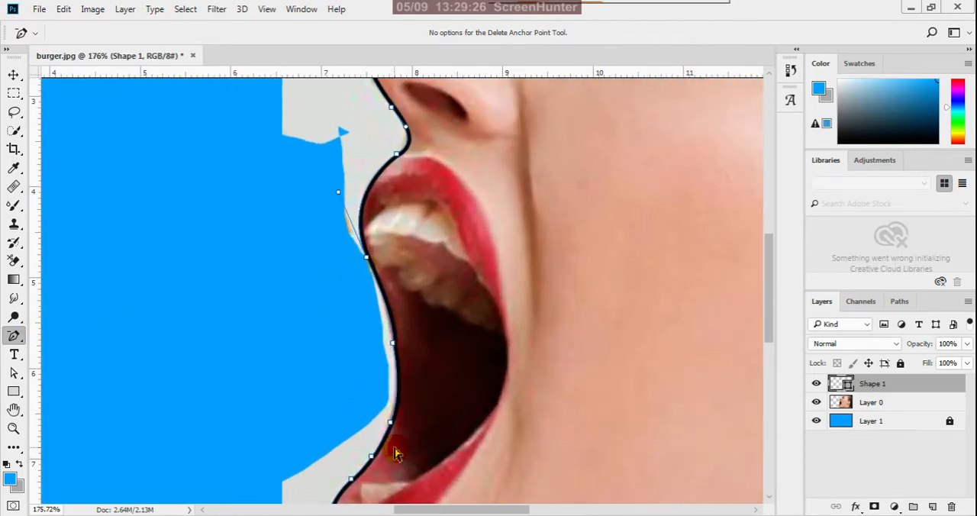
{"action": "scroll", "coordinate": [396, 451], "scroll_direction": "down", "scroll_amount": 2}
{"action": "scroll", "coordinate": [403, 403], "scroll_direction": "up", "scroll_amount": 2}
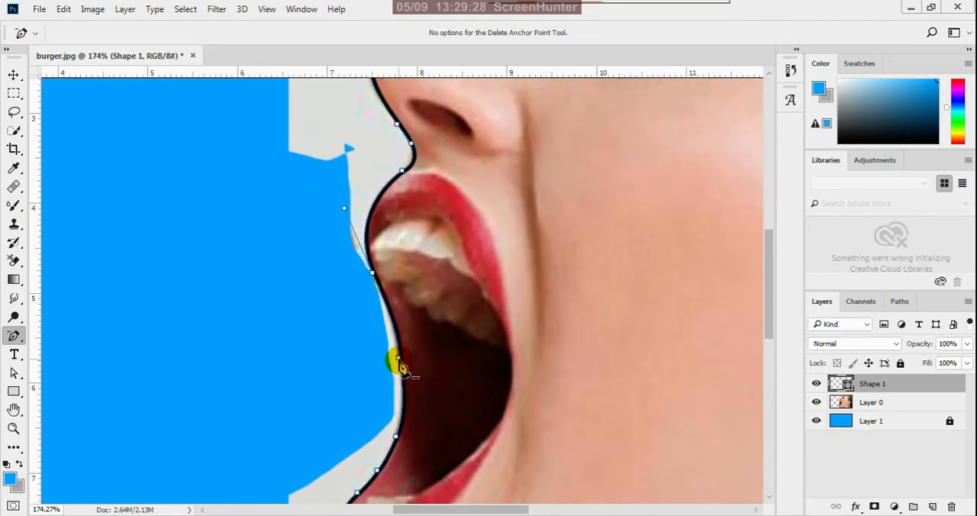
{"action": "left_click", "coordinate": [397, 359]}
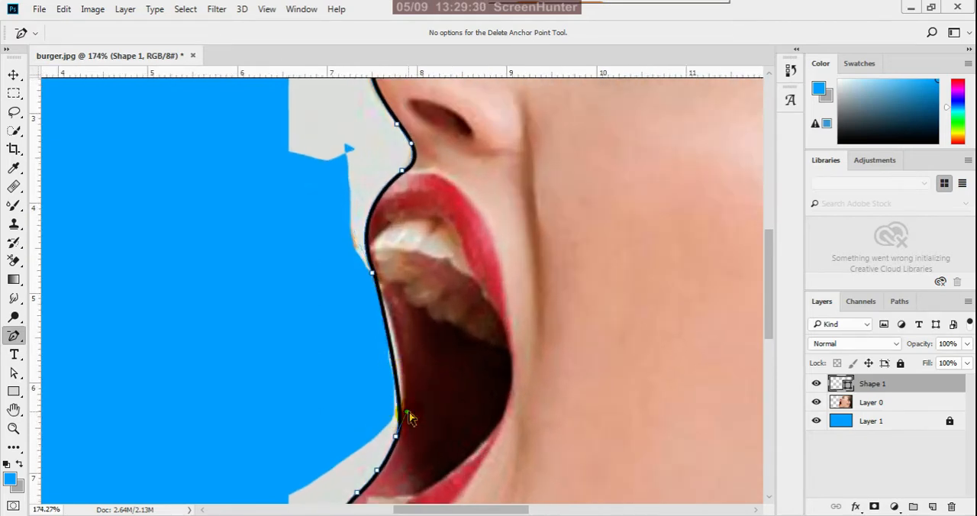
{"action": "left_click_drag", "start_coordinate": [410, 417], "coordinate": [419, 352]}
Delete the extra anchor just above the lower lip, near the lower end of the mouth opening.
{"action": "scroll", "coordinate": [432, 349], "scroll_direction": "down", "scroll_amount": 3}
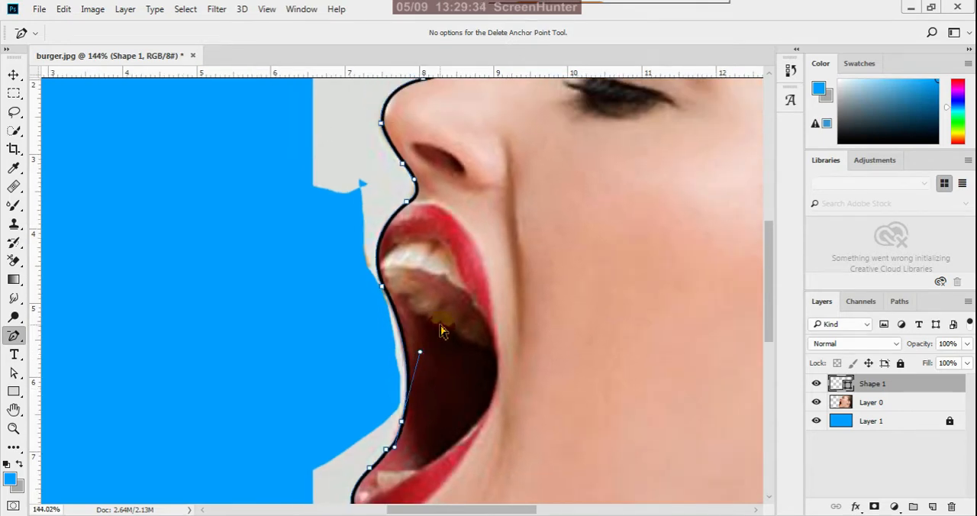
{"action": "scroll", "coordinate": [388, 452], "scroll_direction": "up", "scroll_amount": 2}
{"action": "scroll", "coordinate": [389, 452], "scroll_direction": "up", "scroll_amount": 2}
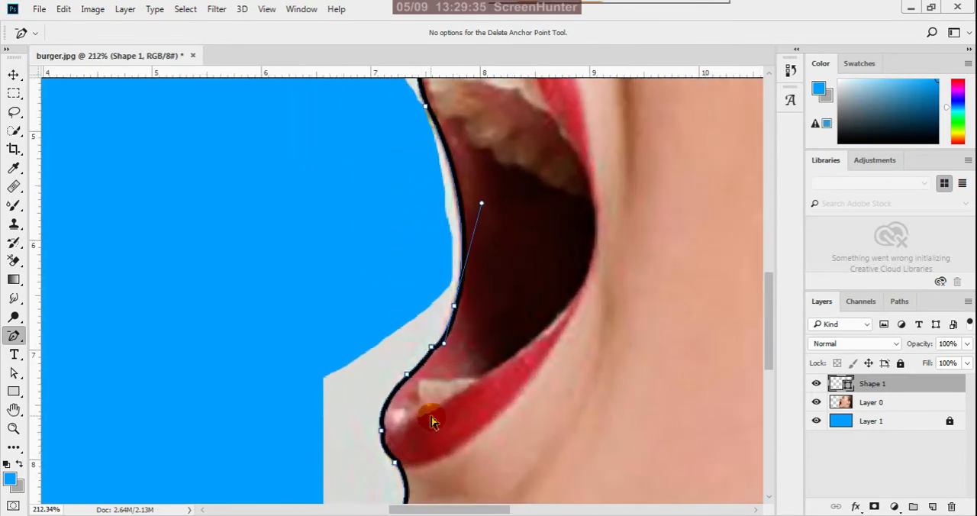
{"action": "left_click", "coordinate": [432, 347]}
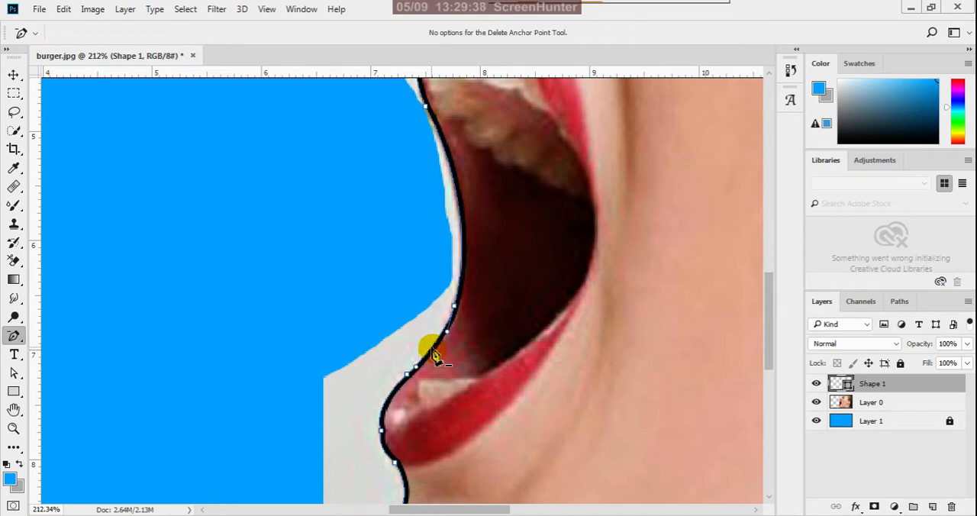
Remove the anchor on the front of the lower lip and reshape the curve around the lip with the neighbouring handle.
{"action": "scroll", "coordinate": [431, 390], "scroll_direction": "up", "scroll_amount": 2}
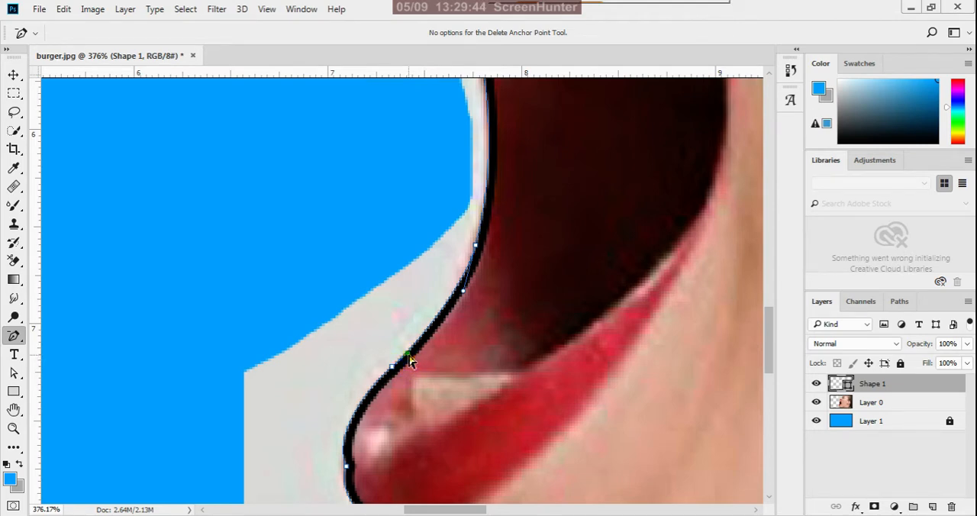
{"action": "scroll", "coordinate": [435, 355], "scroll_direction": "down", "scroll_amount": 6}
{"action": "scroll", "coordinate": [422, 420], "scroll_direction": "up", "scroll_amount": 5}
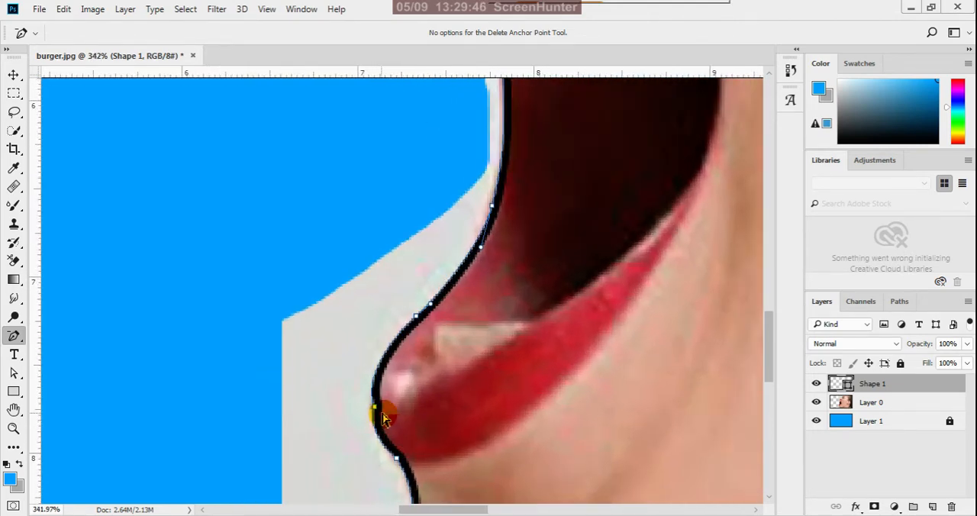
{"action": "left_click", "coordinate": [377, 411]}
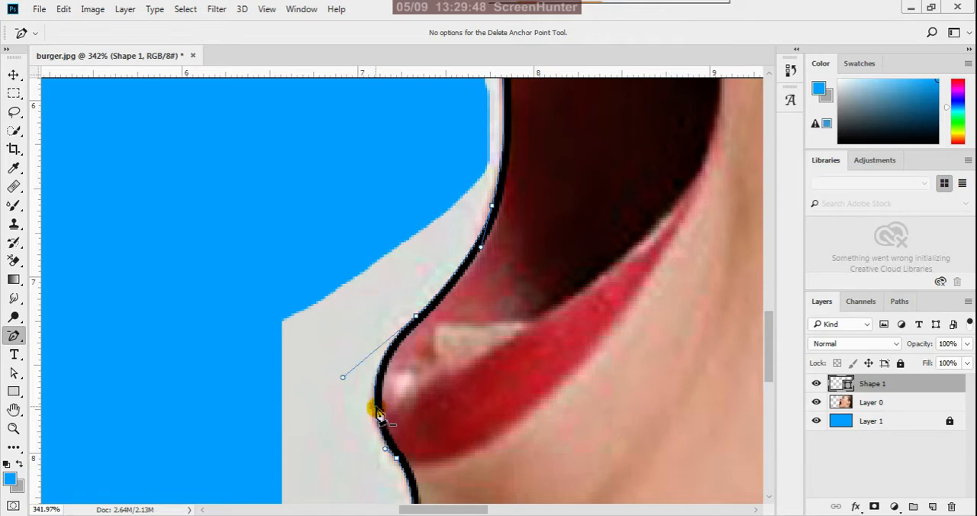
{"action": "left_click_drag", "start_coordinate": [343, 376], "coordinate": [340, 397]}
{"action": "scroll", "coordinate": [336, 386], "scroll_direction": "down", "scroll_amount": 5}
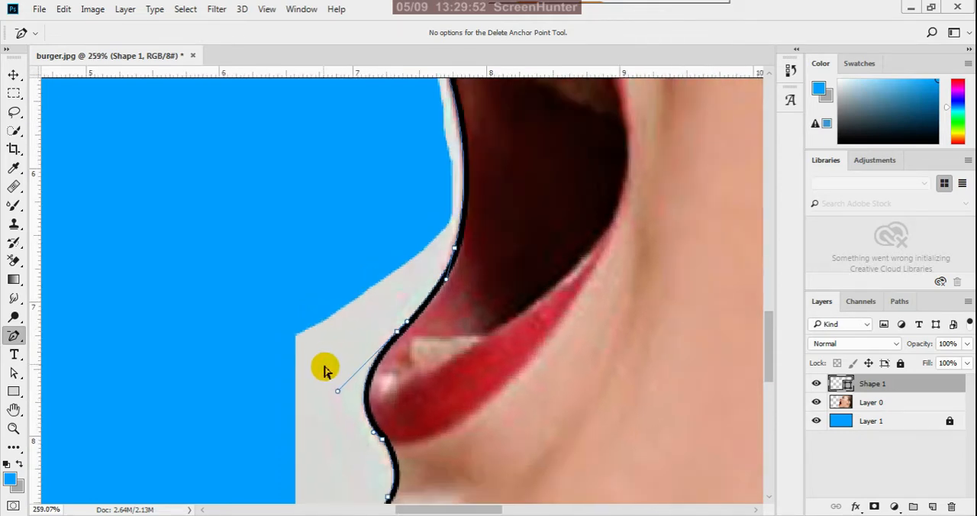
Delete the anchor at the lower front of the chin and extend the adjoining handle to curve the path around the chin.
{"action": "scroll", "coordinate": [349, 347], "scroll_direction": "up", "scroll_amount": 5}
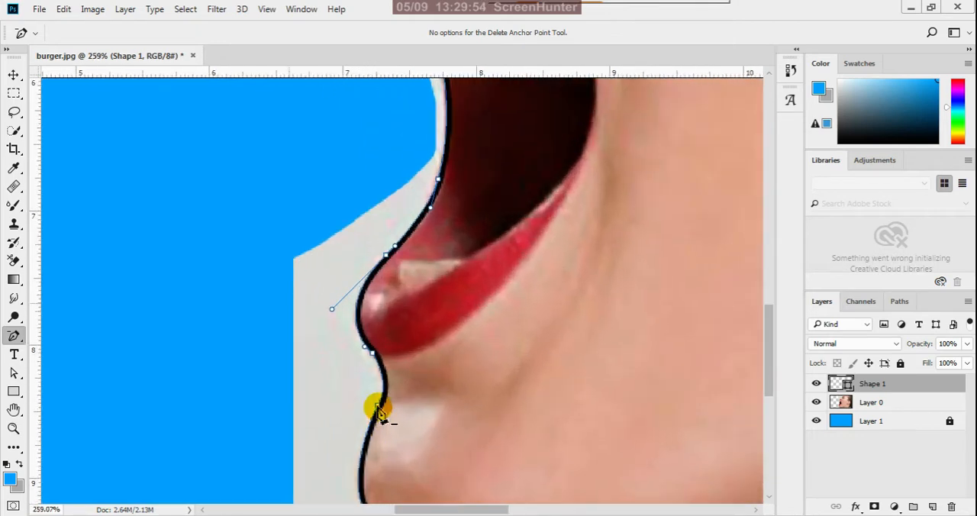
{"action": "scroll", "coordinate": [412, 336], "scroll_direction": "down", "scroll_amount": 5}
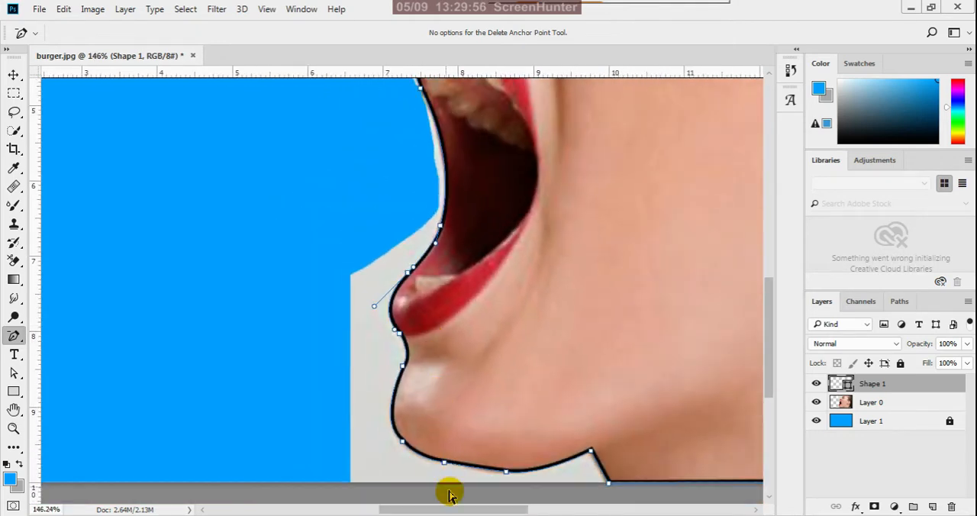
{"action": "scroll", "coordinate": [443, 477], "scroll_direction": "up", "scroll_amount": 3}
{"action": "scroll", "coordinate": [441, 471], "scroll_direction": "down", "scroll_amount": 2}
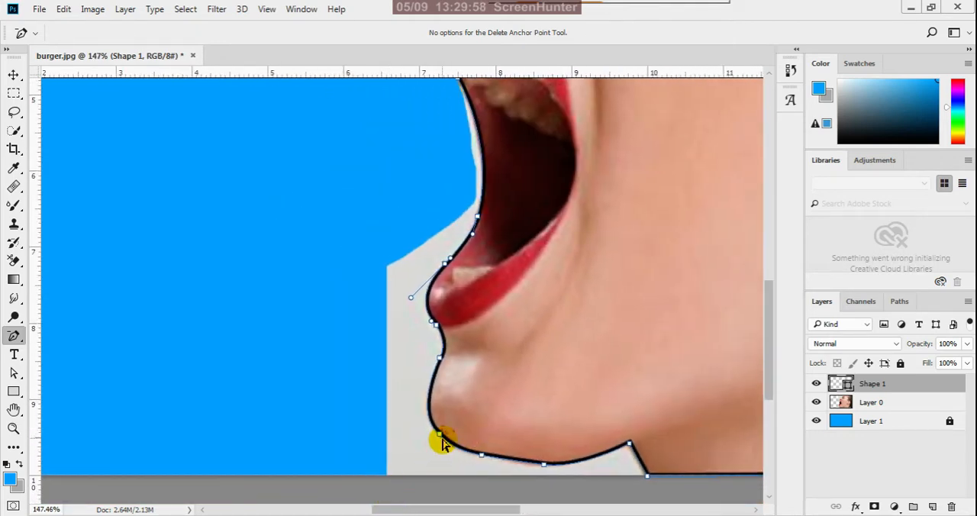
{"action": "left_click", "coordinate": [441, 437]}
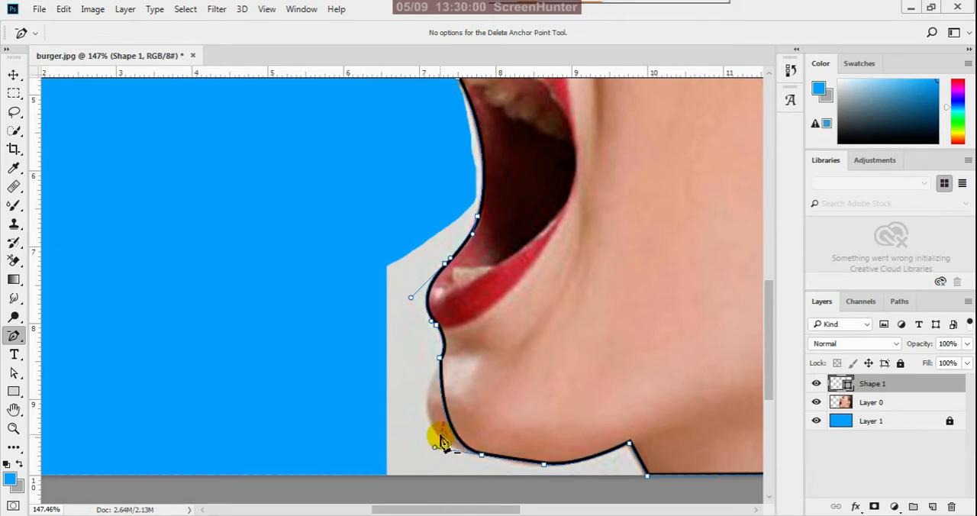
{"action": "left_click_drag", "start_coordinate": [435, 448], "coordinate": [393, 447]}
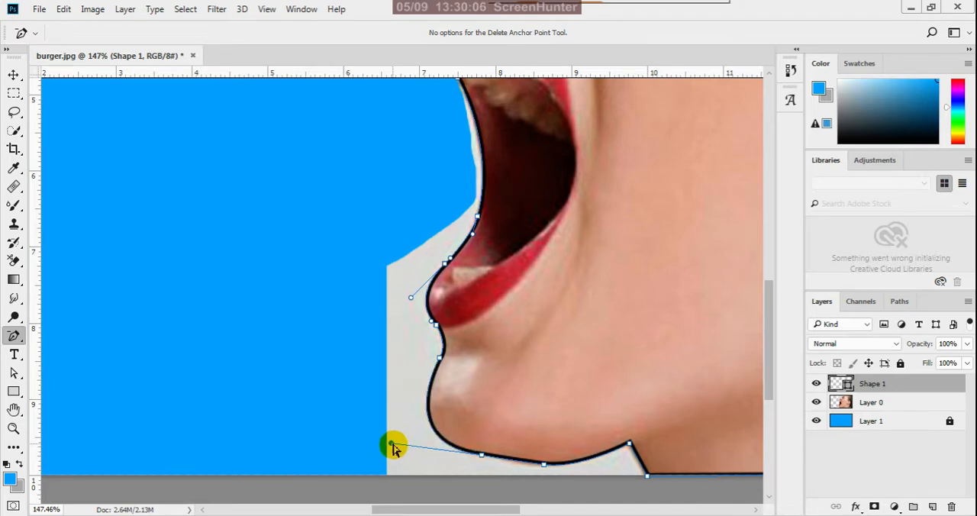
Try deleting the anchor midway along the jaw's underside, and undo the deletion.
{"action": "scroll", "coordinate": [381, 428], "scroll_direction": "down", "scroll_amount": 4}
{"action": "scroll", "coordinate": [397, 492], "scroll_direction": "up", "scroll_amount": 2}
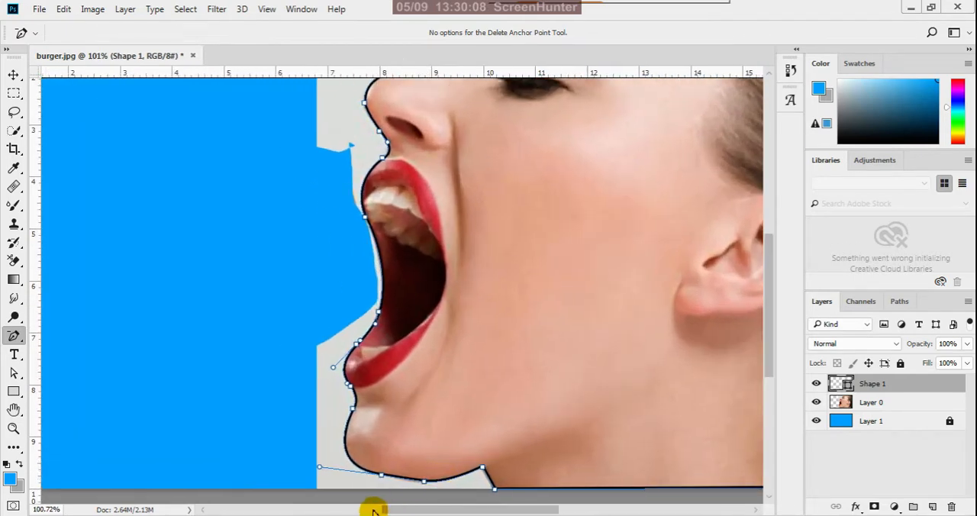
{"action": "scroll", "coordinate": [385, 496], "scroll_direction": "down", "scroll_amount": 2}
{"action": "scroll", "coordinate": [381, 490], "scroll_direction": "up", "scroll_amount": 2}
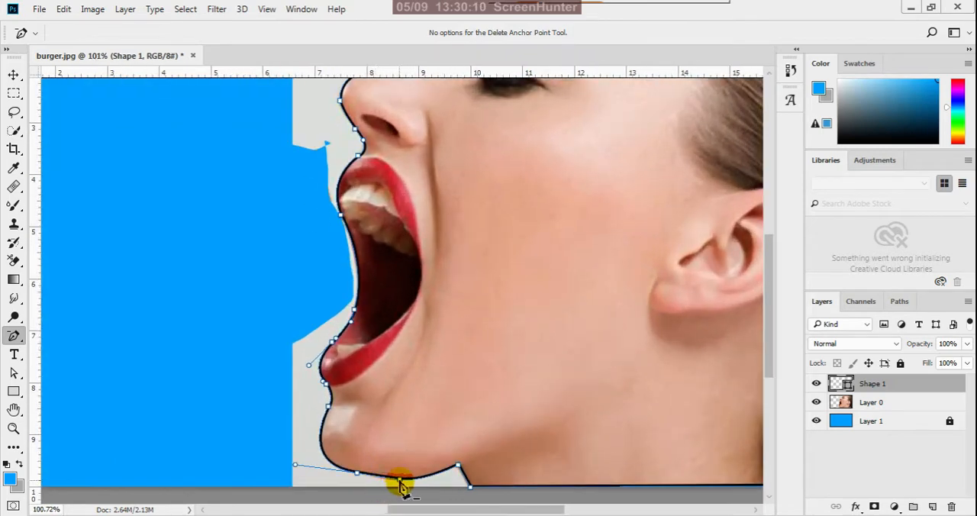
{"action": "left_click", "coordinate": [398, 481]}
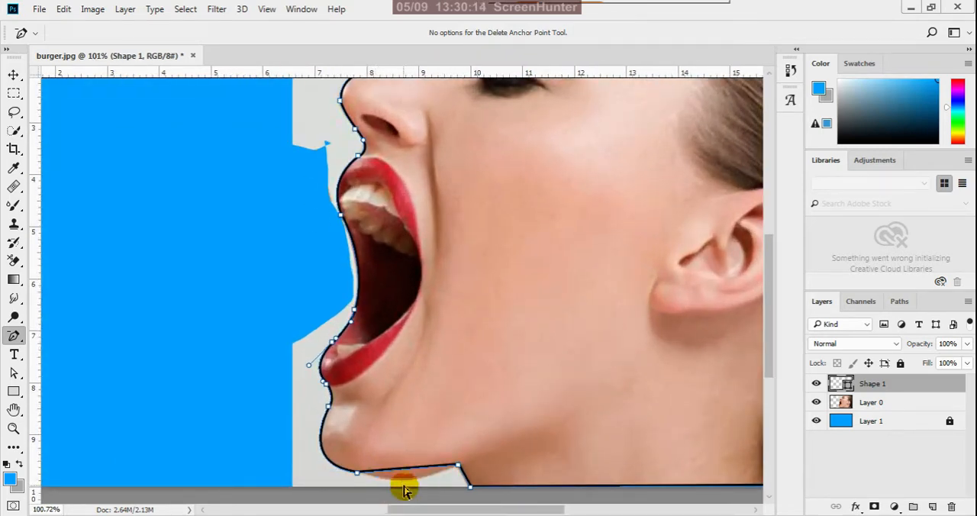
{"action": "key", "text": "ctrl+z"}
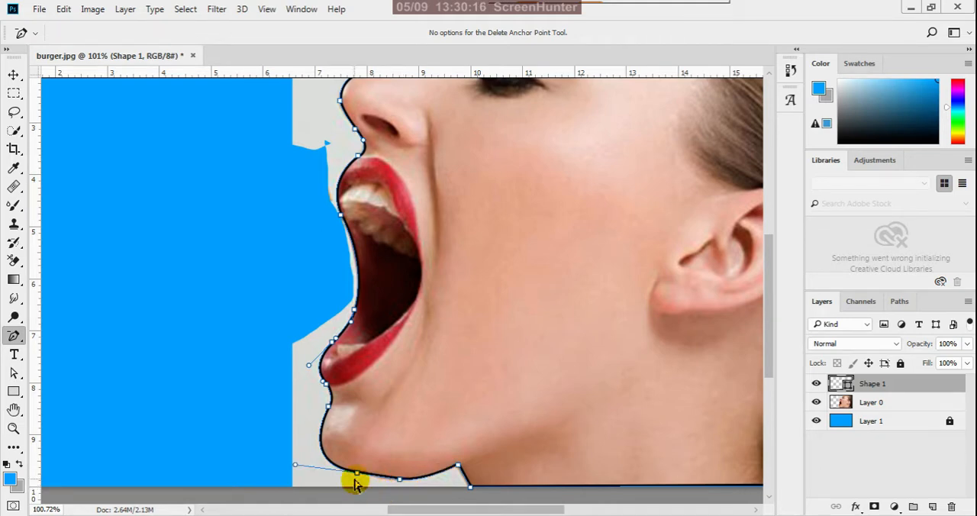
Delete the anchor beneath the front of the chin and refit the chin curve with the neighbouring jaw anchor and its forward handle.
{"action": "left_click", "coordinate": [358, 474]}
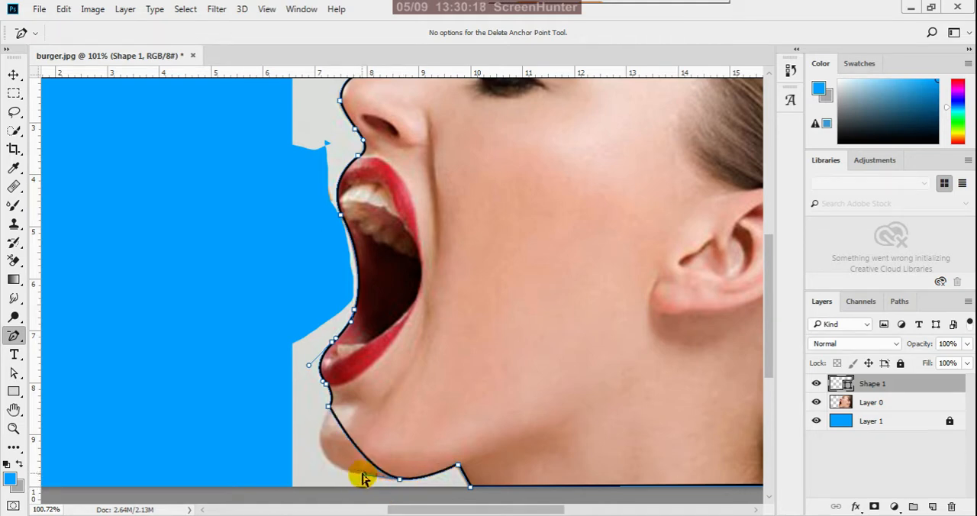
{"action": "left_click_drag", "start_coordinate": [359, 469], "coordinate": [280, 478]}
{"action": "scroll", "coordinate": [334, 423], "scroll_direction": "down", "scroll_amount": 6}
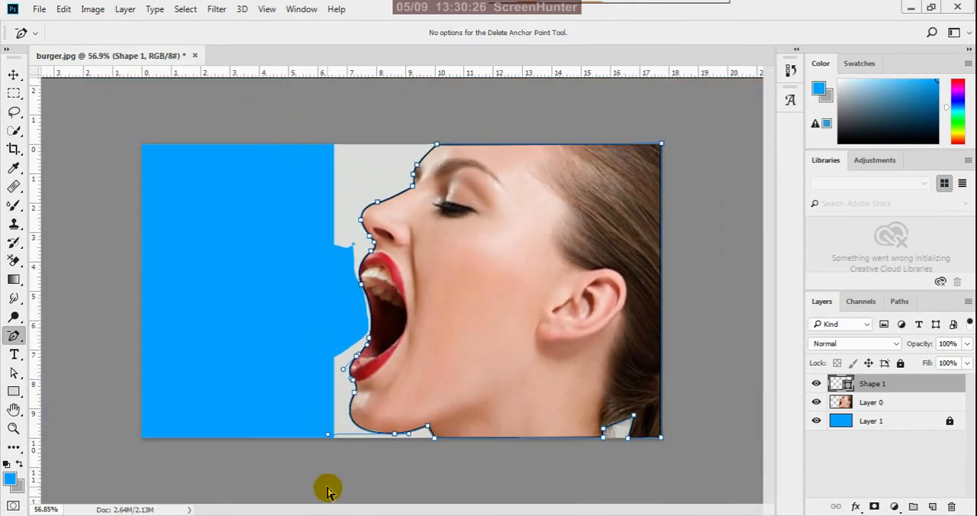
{"action": "scroll", "coordinate": [447, 493], "scroll_direction": "up", "scroll_amount": 6}
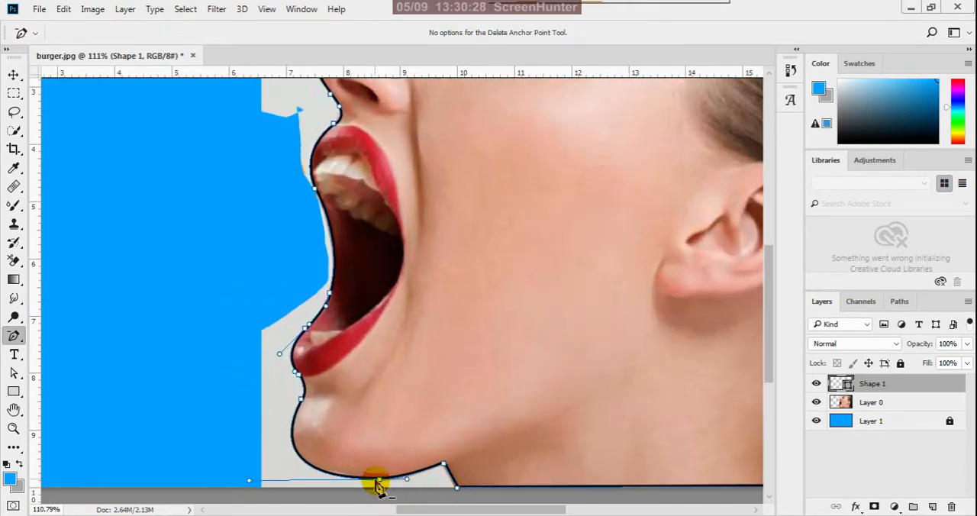
{"action": "left_click", "coordinate": [14, 372]}
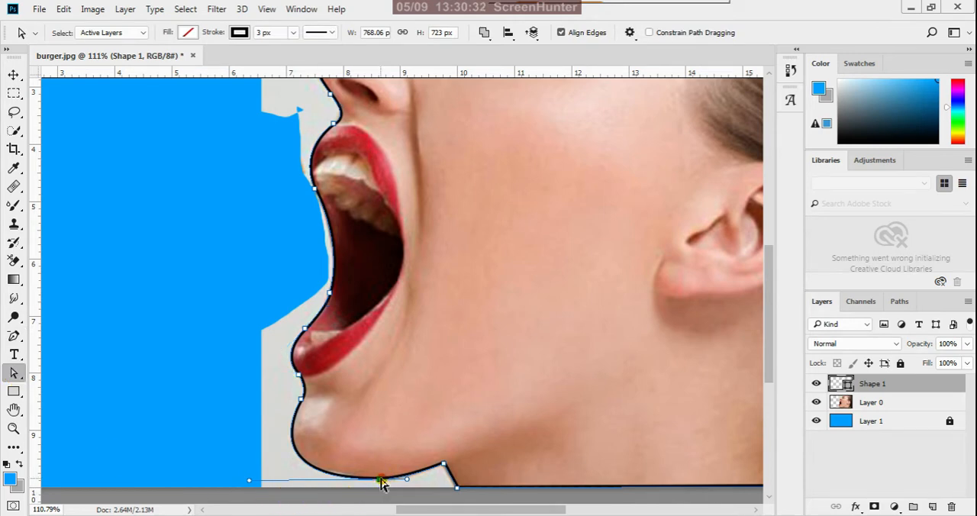
{"action": "left_click_drag", "start_coordinate": [380, 479], "coordinate": [375, 479]}
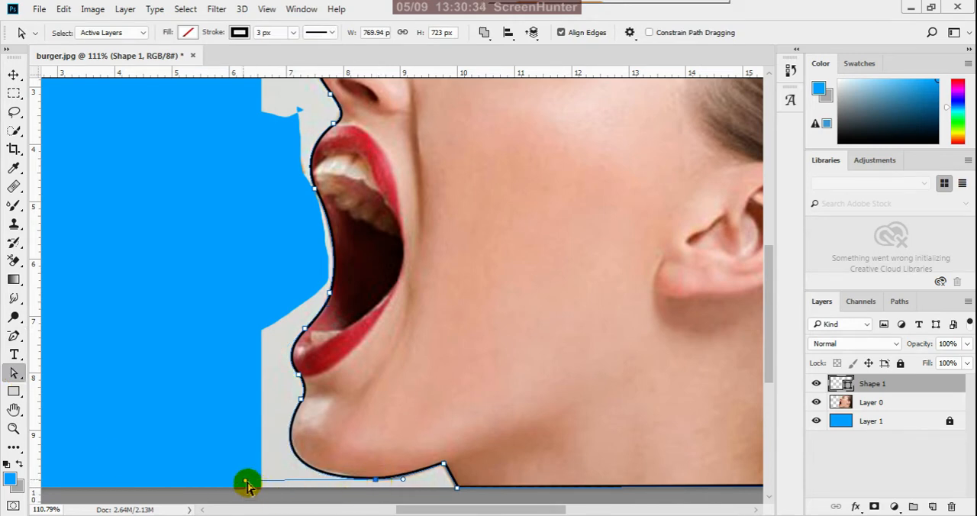
{"action": "left_click_drag", "start_coordinate": [245, 486], "coordinate": [251, 479]}
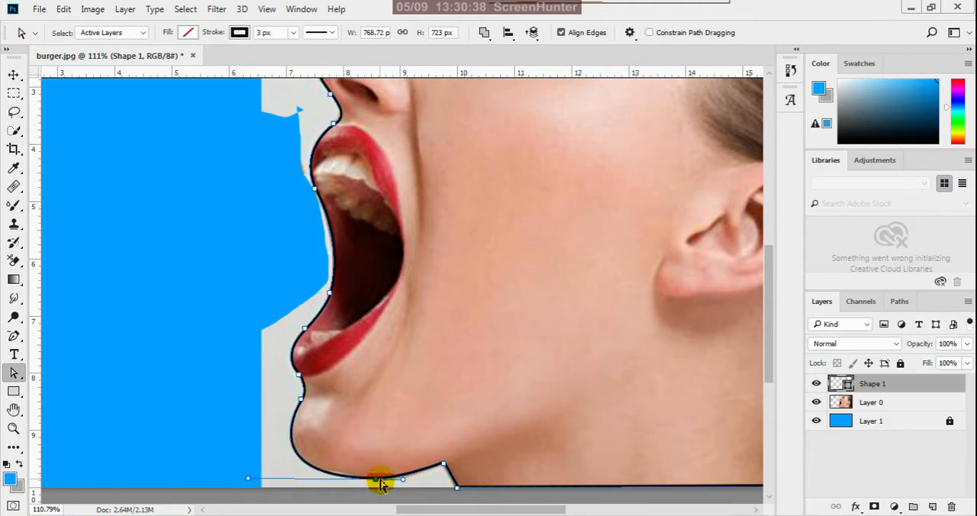
Reposition the anchor in the dip between the brow and the nose bridge and bend its handle to follow the skin edge.
{"action": "scroll", "coordinate": [378, 482], "scroll_direction": "down", "scroll_amount": 6}
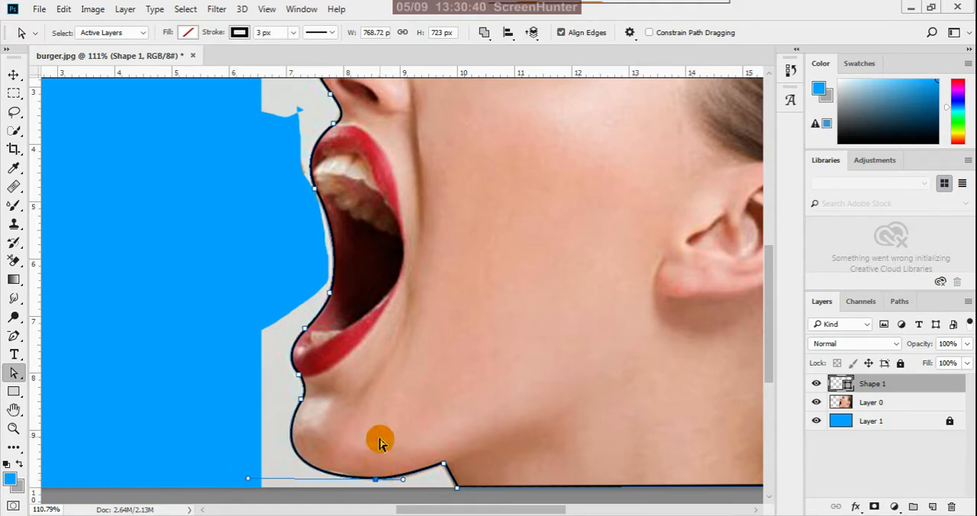
{"action": "scroll", "coordinate": [526, 364], "scroll_direction": "up", "scroll_amount": 3}
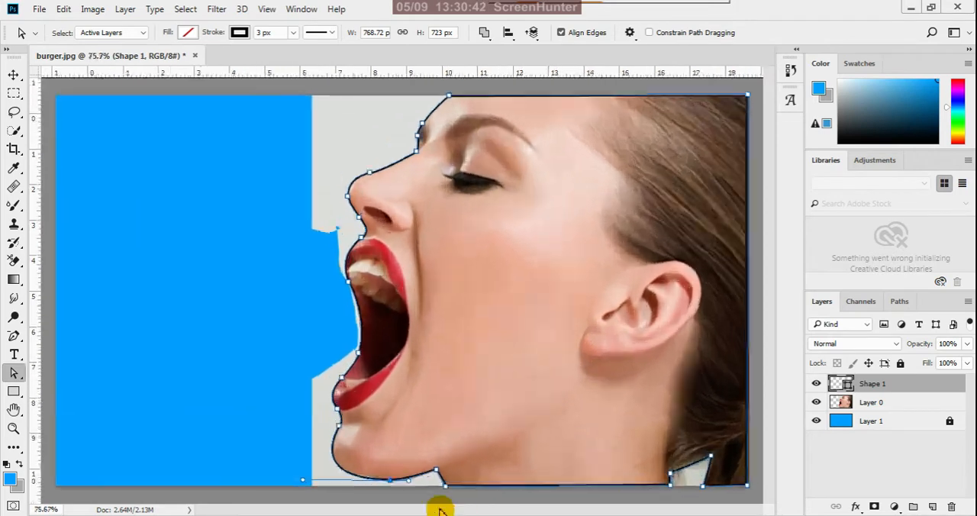
{"action": "scroll", "coordinate": [465, 461], "scroll_direction": "down", "scroll_amount": 1}
{"action": "scroll", "coordinate": [700, 464], "scroll_direction": "up", "scroll_amount": 2}
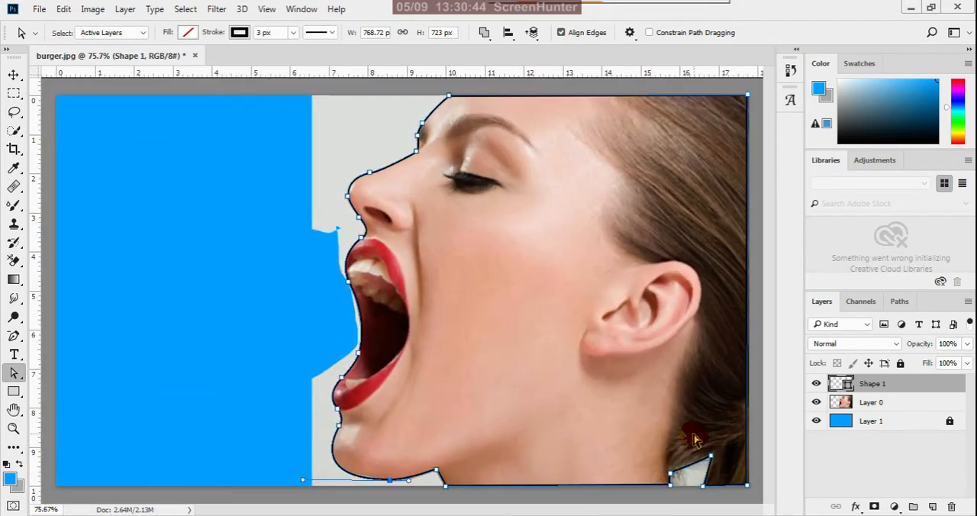
{"action": "scroll", "coordinate": [616, 432], "scroll_direction": "down", "scroll_amount": 2}
{"action": "scroll", "coordinate": [435, 157], "scroll_direction": "up", "scroll_amount": 2}
{"action": "scroll", "coordinate": [435, 157], "scroll_direction": "up", "scroll_amount": 5}
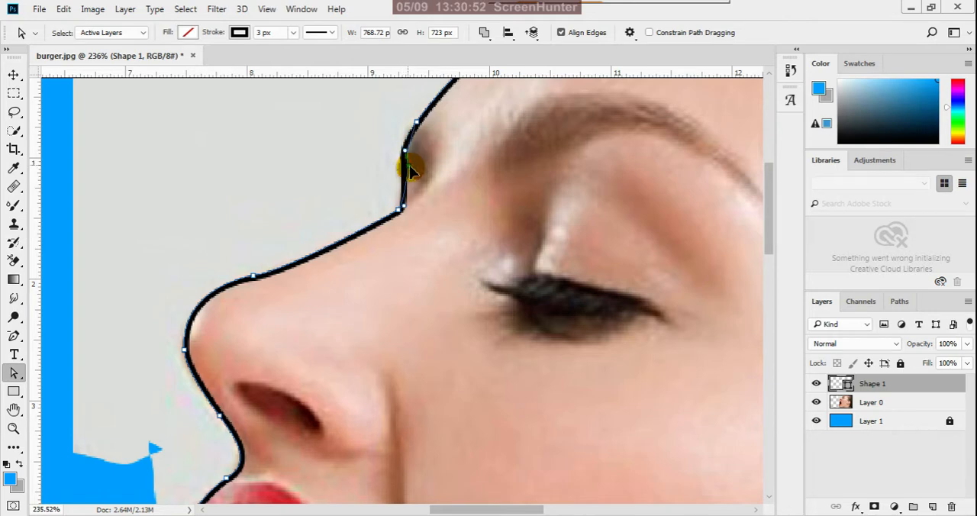
{"action": "left_click_drag", "start_coordinate": [409, 165], "coordinate": [409, 164]}
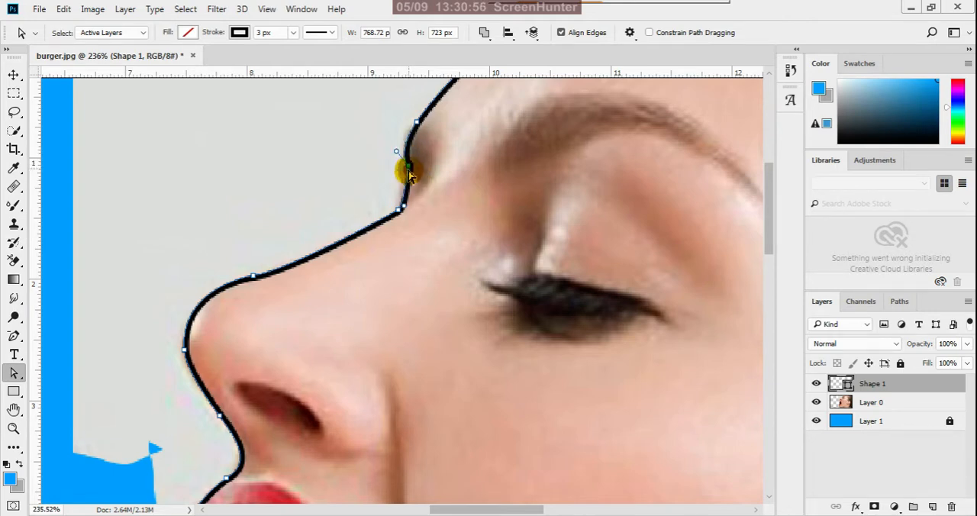
{"action": "left_click", "coordinate": [409, 167]}
{"action": "left_click_drag", "start_coordinate": [407, 167], "coordinate": [401, 167]}
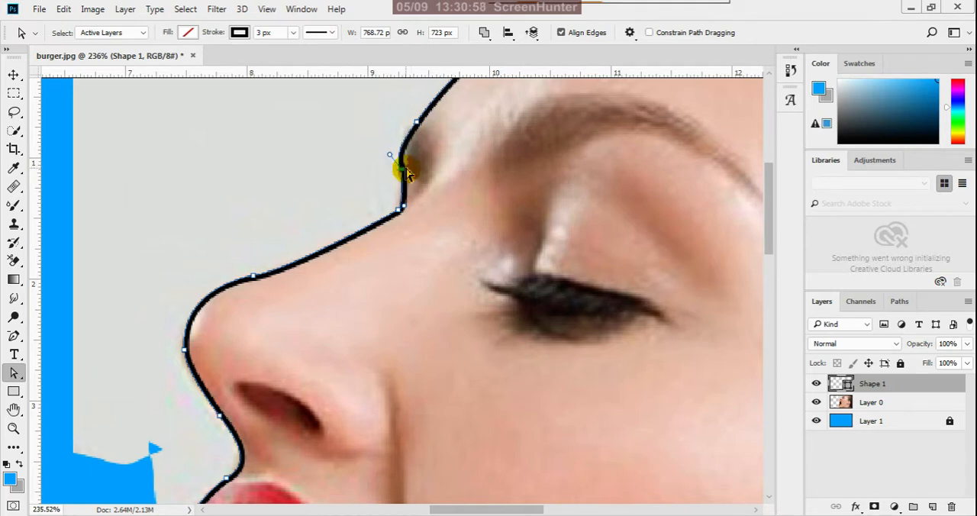
{"action": "mouse_move", "coordinate": [404, 211]}
{"action": "left_mouse_down"}
{"action": "mouse_move", "coordinate": [419, 191]}
{"action": "mouse_move", "coordinate": [420, 207]}
{"action": "mouse_move", "coordinate": [399, 213]}
{"action": "left_mouse_up"}
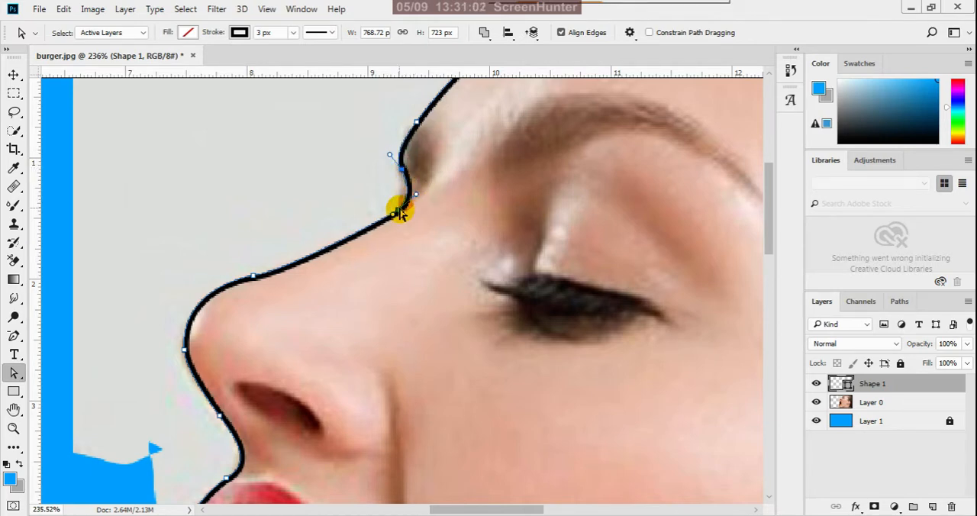
Delete the extra anchor at the upper end of the nose bridge and extend the nose anchor's handle to follow the bridge.
{"action": "scroll", "coordinate": [403, 229], "scroll_direction": "up", "scroll_amount": 4}
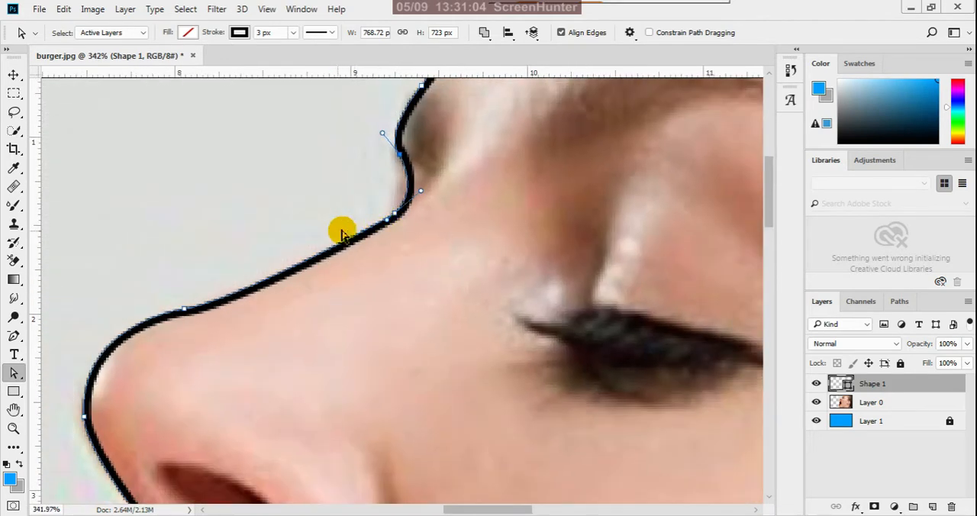
{"action": "left_click", "coordinate": [14, 337]}
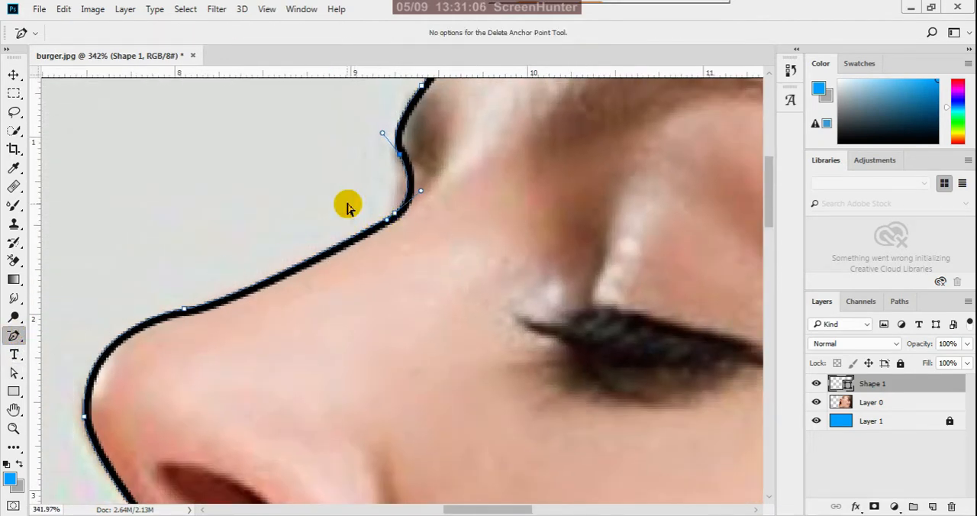
{"action": "left_click", "coordinate": [396, 219]}
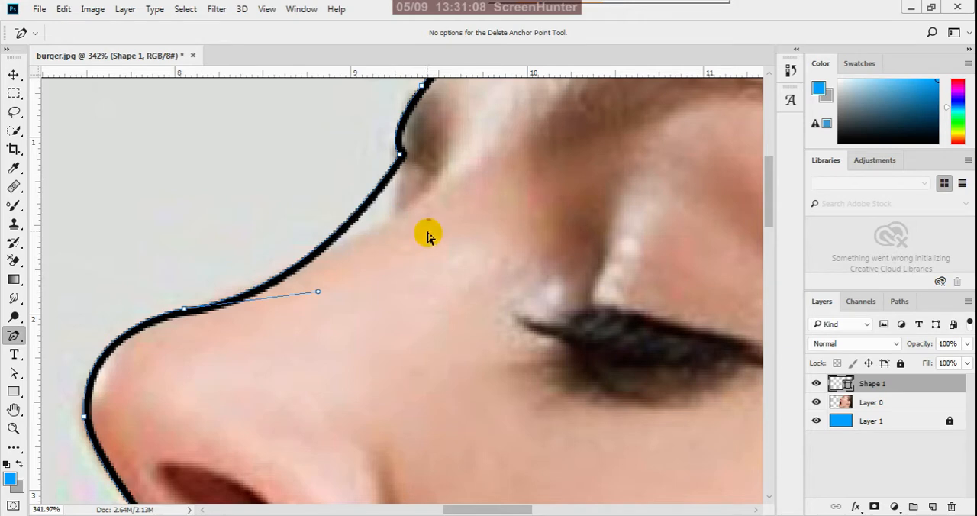
{"action": "mouse_move", "coordinate": [319, 293]}
{"action": "left_mouse_down"}
{"action": "mouse_move", "coordinate": [447, 224]}
{"action": "mouse_move", "coordinate": [461, 231]}
{"action": "left_mouse_up"}
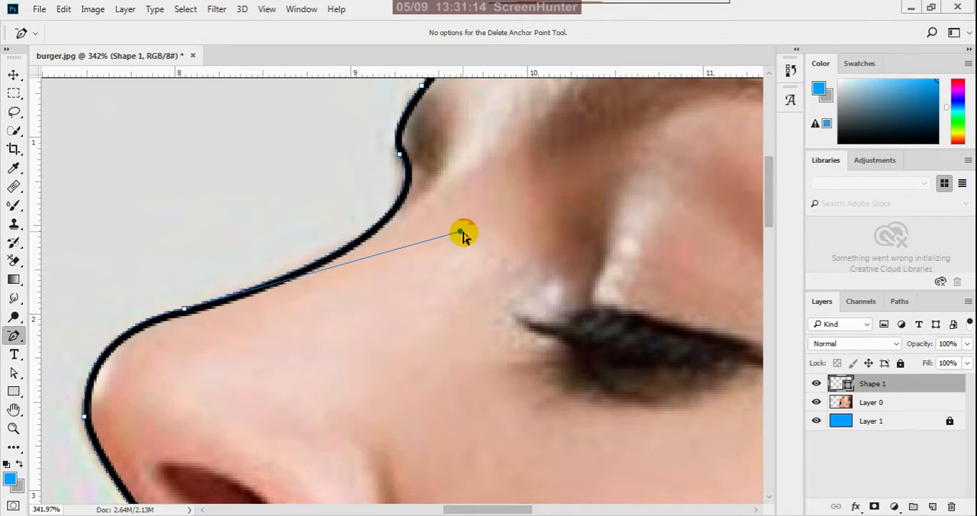
Make a new anti-aliased selection from the closed face path with a feather radius of 0.3 pixels.
{"action": "scroll", "coordinate": [408, 276], "scroll_direction": "down", "scroll_amount": 3}
{"action": "scroll", "coordinate": [376, 294], "scroll_direction": "down", "scroll_amount": 8}
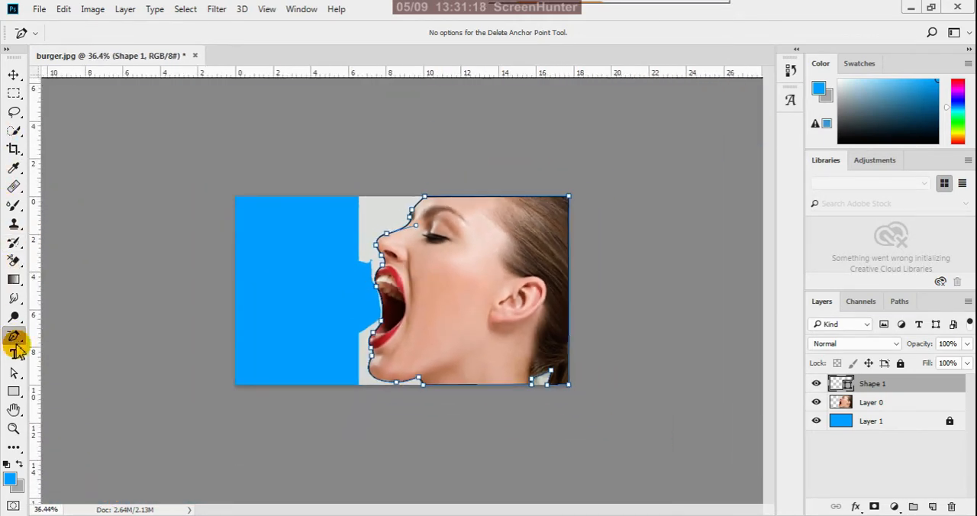
{"action": "right_click", "coordinate": [15, 339]}
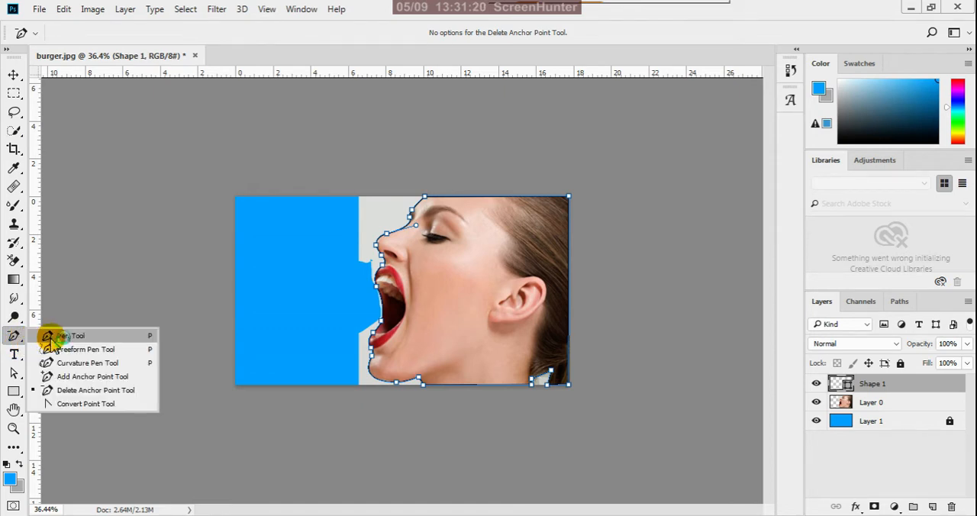
{"action": "left_click", "coordinate": [48, 335]}
{"action": "scroll", "coordinate": [419, 283], "scroll_direction": "up", "scroll_amount": 1}
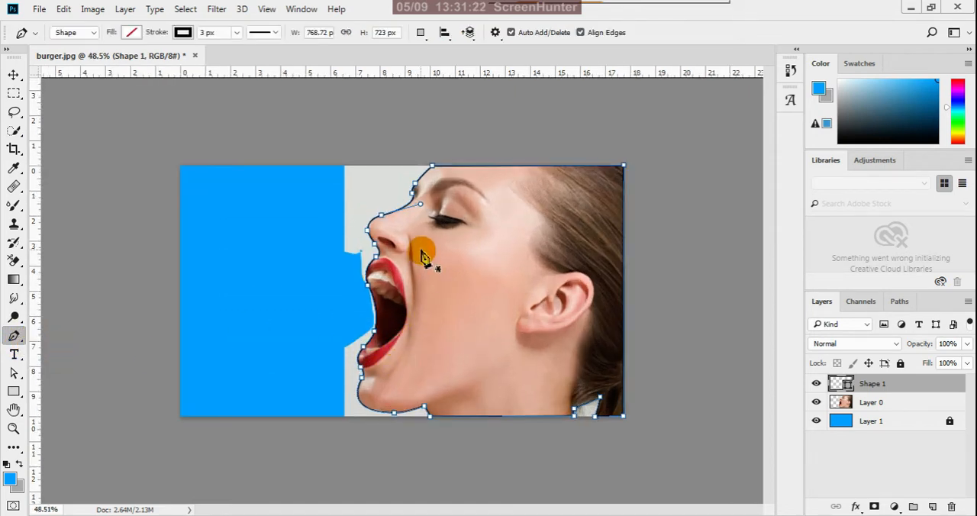
{"action": "right_click", "coordinate": [424, 256]}
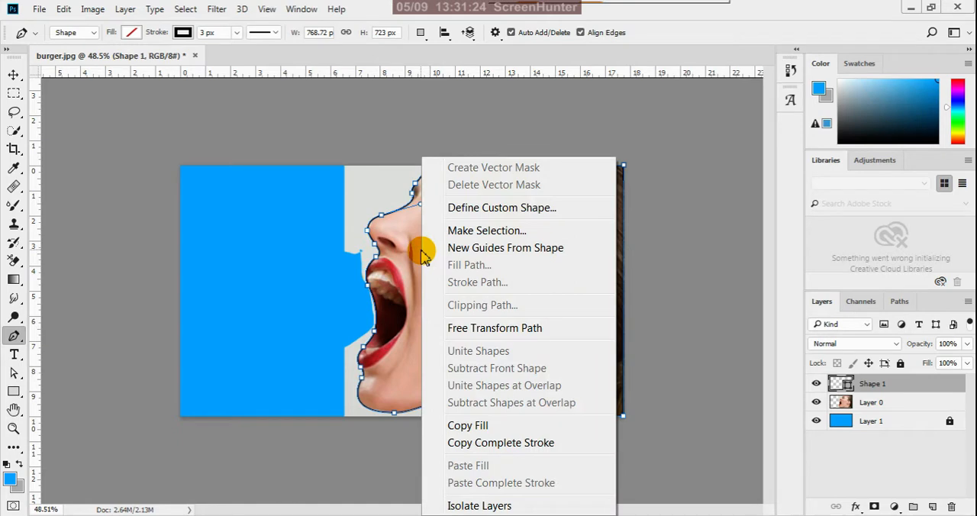
{"action": "left_click", "coordinate": [467, 230]}
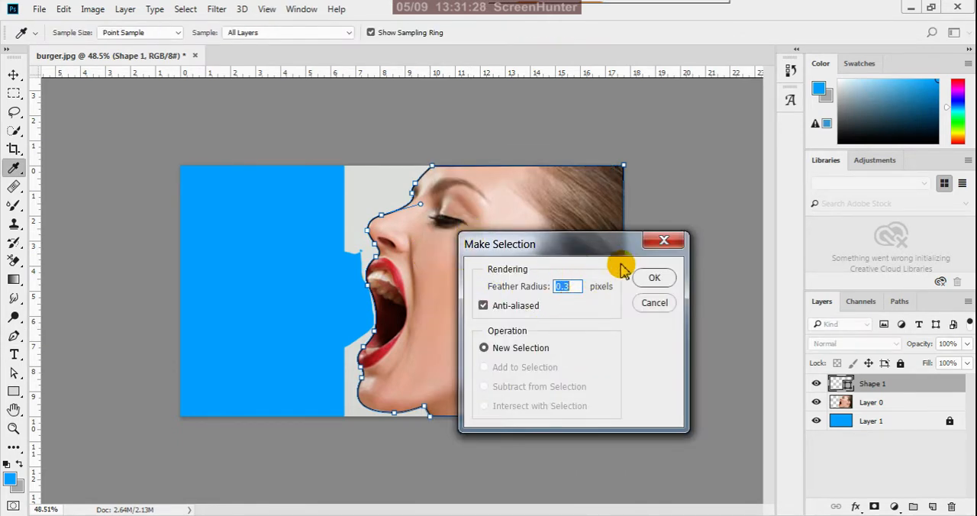
{"action": "left_click", "coordinate": [653, 281]}
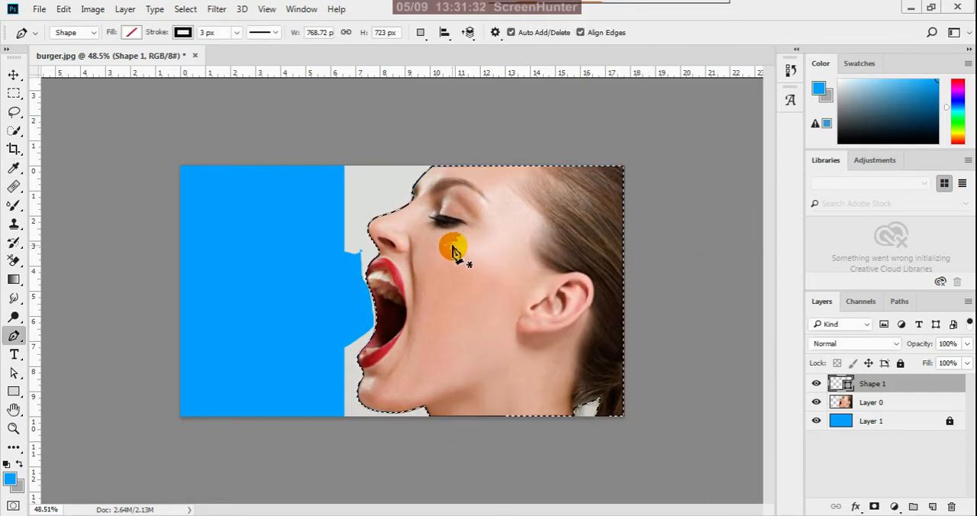
Invert the face selection with the Rectangular Marquee tool so that the area around the face is selected.
{"action": "left_click", "coordinate": [14, 93]}
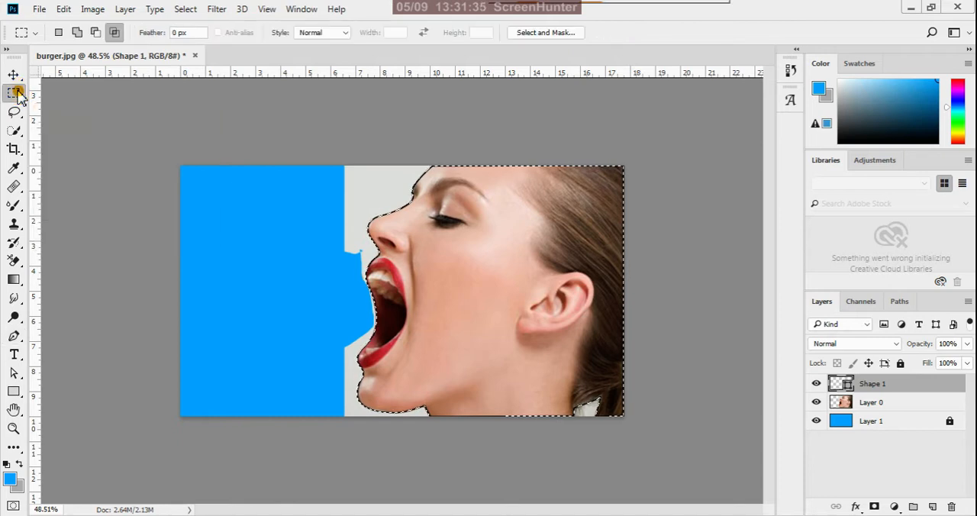
{"action": "right_click", "coordinate": [400, 243]}
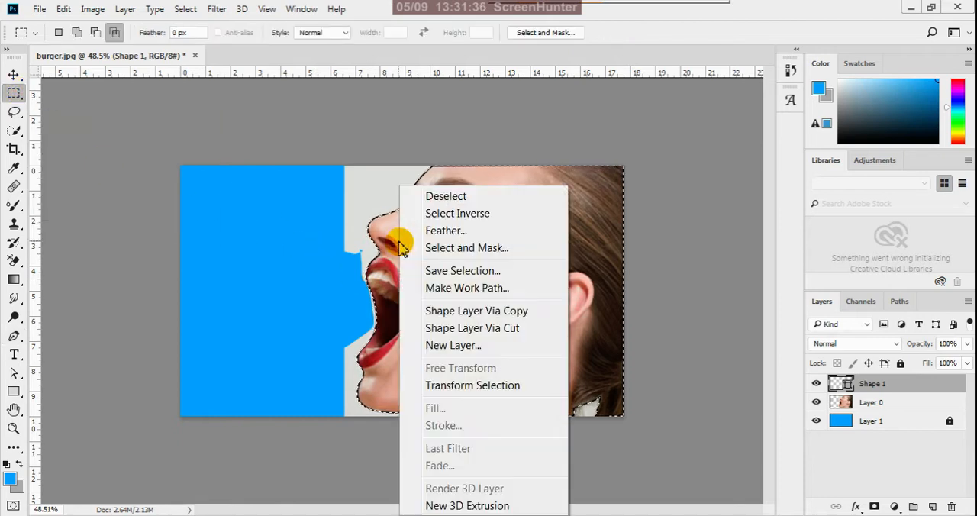
{"action": "left_click", "coordinate": [456, 216]}
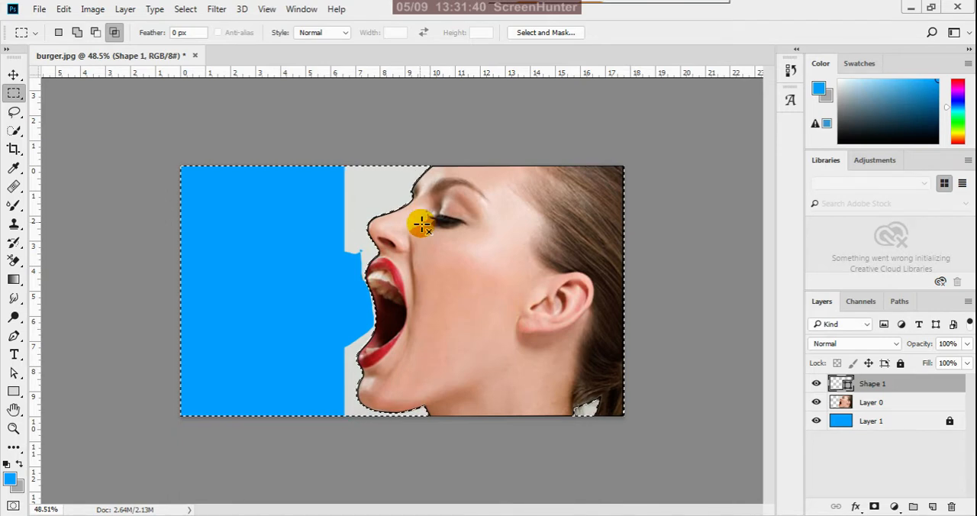
Delete the selected background around the face from Layer 0 and clear the selection.
{"action": "key", "text": "Delete"}
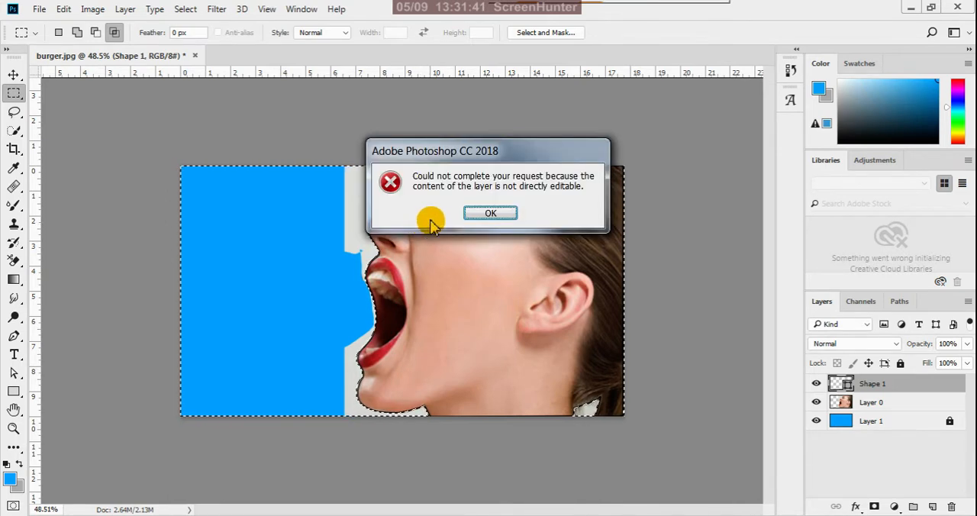
{"action": "left_click", "coordinate": [484, 212]}
{"action": "left_click", "coordinate": [881, 402]}
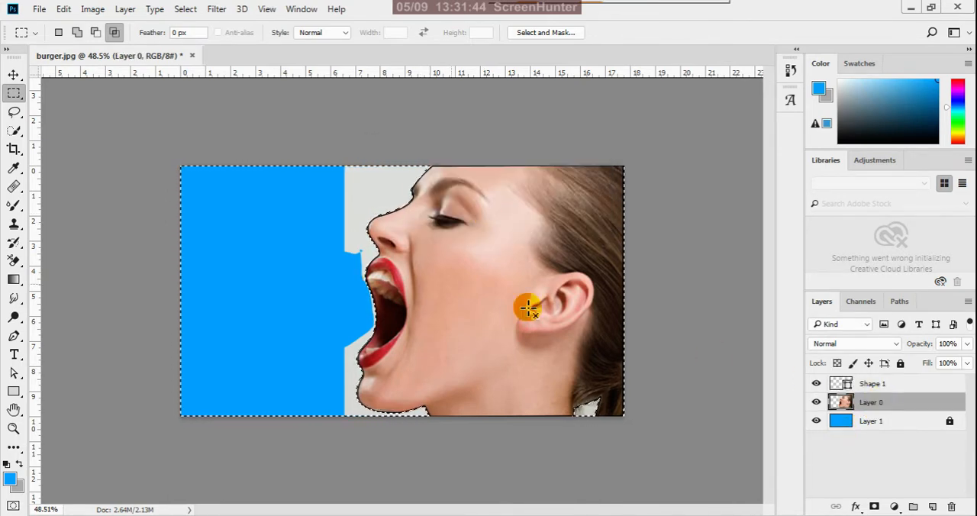
{"action": "key", "text": "Delete"}
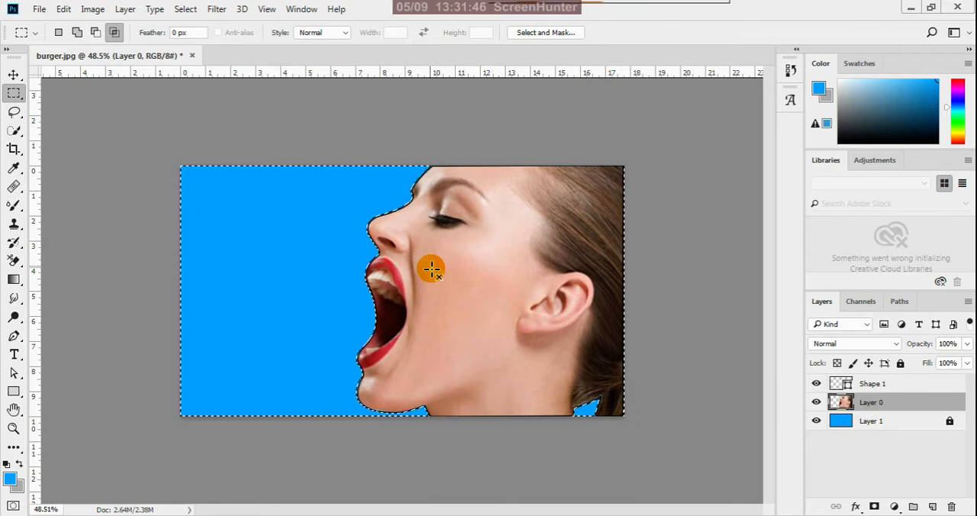
{"action": "left_click", "coordinate": [431, 268]}
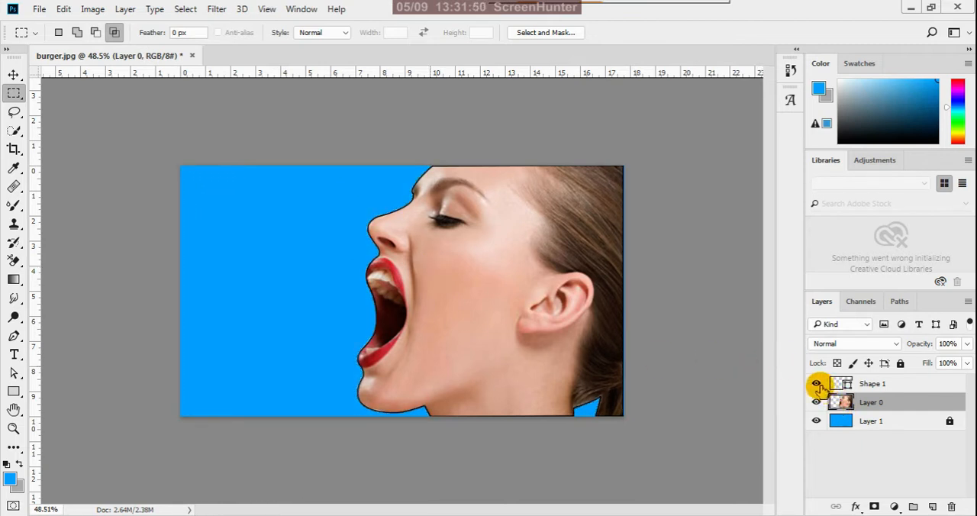
Delete the Shape 1 layer that holds the black face outline.
{"action": "left_click", "coordinate": [869, 383]}
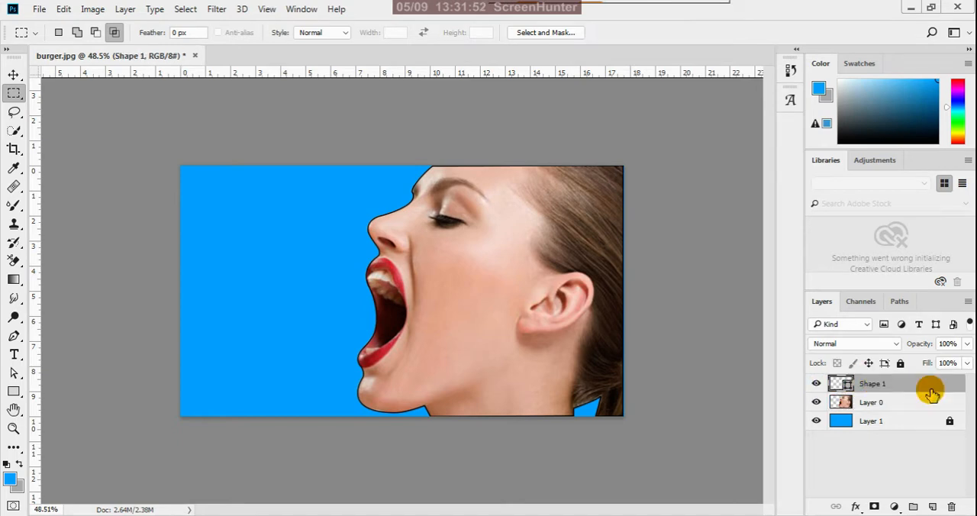
{"action": "left_click", "coordinate": [951, 507]}
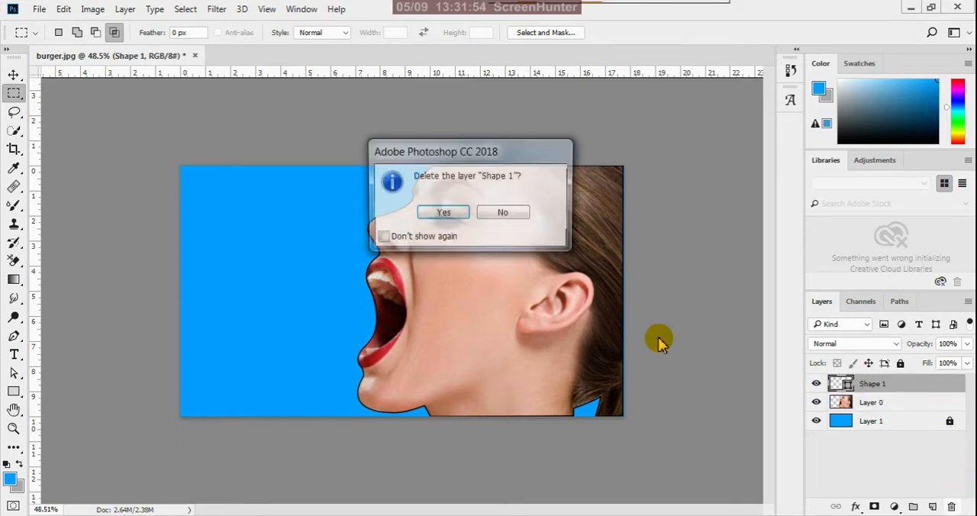
{"action": "left_click", "coordinate": [443, 212]}
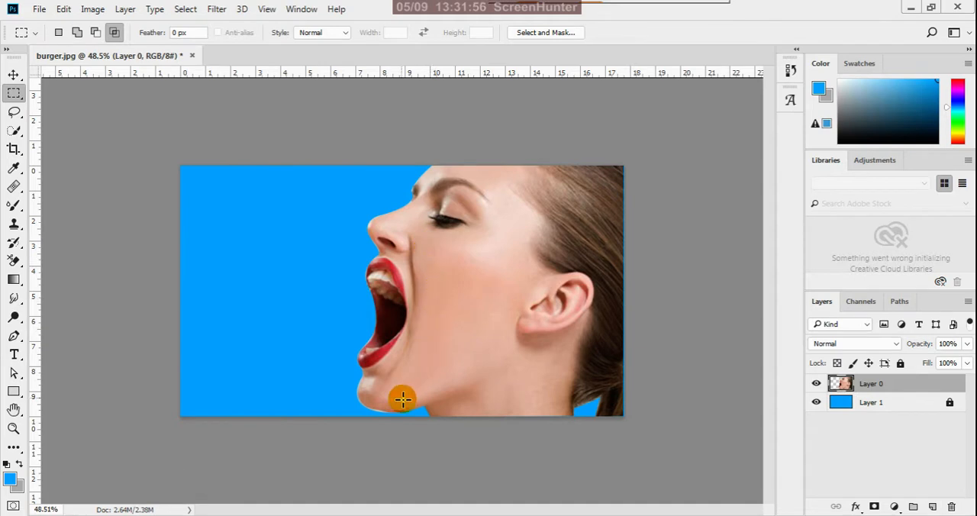
{"action": "scroll", "coordinate": [405, 397], "scroll_direction": "up", "scroll_amount": 4}
{"action": "scroll", "coordinate": [298, 454], "scroll_direction": "down", "scroll_amount": 3}
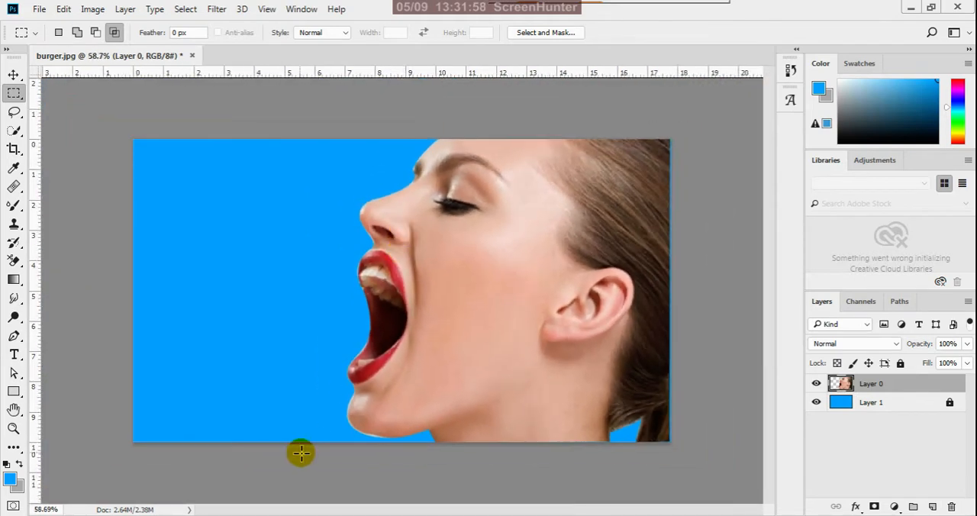
{"action": "scroll", "coordinate": [377, 488], "scroll_direction": "up", "scroll_amount": 5}
{"action": "scroll", "coordinate": [383, 382], "scroll_direction": "up", "scroll_amount": 4}
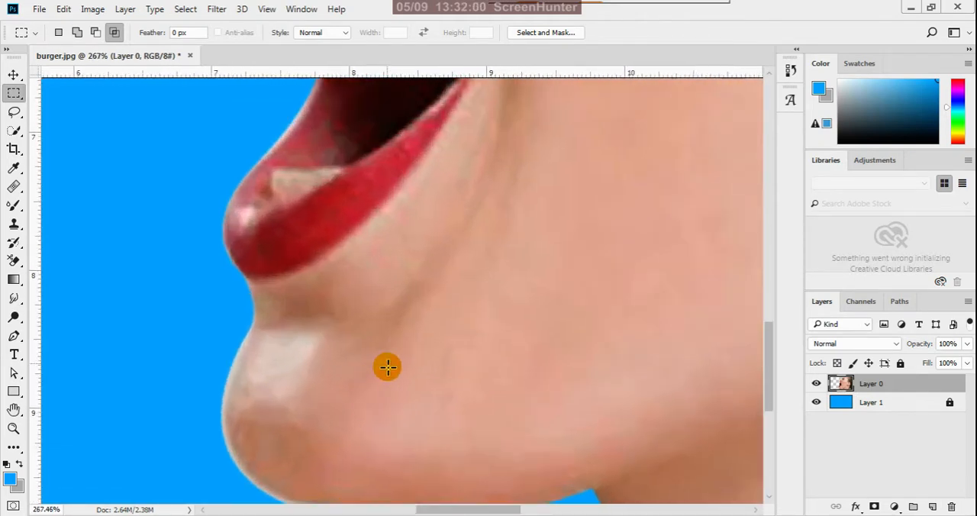
Select the standard Eraser tool for cleaning the pale fringe along the underside of the chin.
{"action": "scroll", "coordinate": [395, 368], "scroll_direction": "down", "scroll_amount": 8}
{"action": "scroll", "coordinate": [320, 471], "scroll_direction": "up", "scroll_amount": 4}
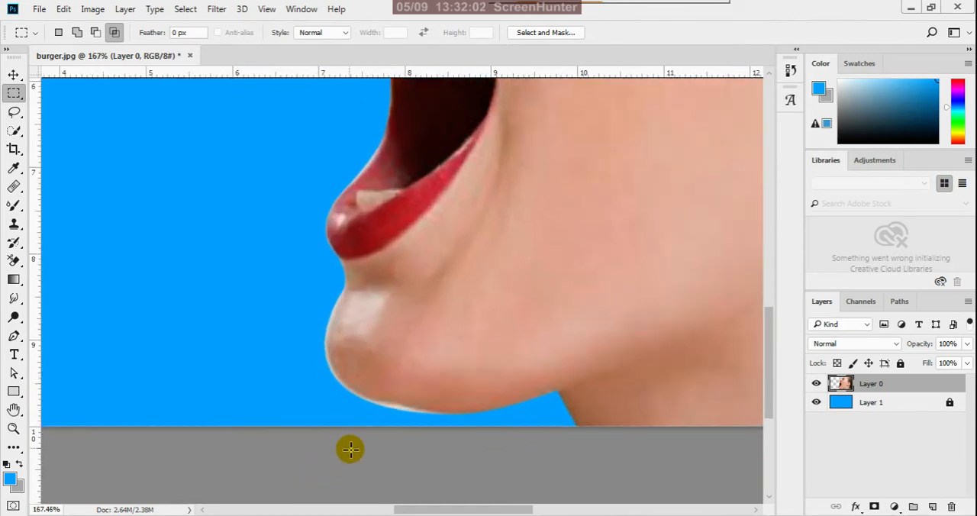
{"action": "scroll", "coordinate": [414, 409], "scroll_direction": "down", "scroll_amount": 4}
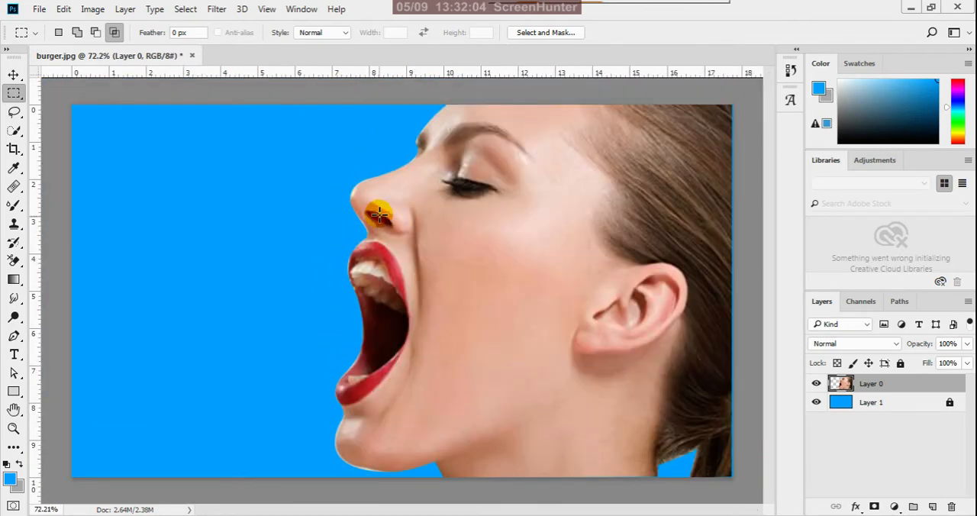
{"action": "scroll", "coordinate": [424, 341], "scroll_direction": "down", "scroll_amount": 2}
{"action": "scroll", "coordinate": [374, 423], "scroll_direction": "down", "scroll_amount": 1}
{"action": "scroll", "coordinate": [388, 486], "scroll_direction": "up", "scroll_amount": 6}
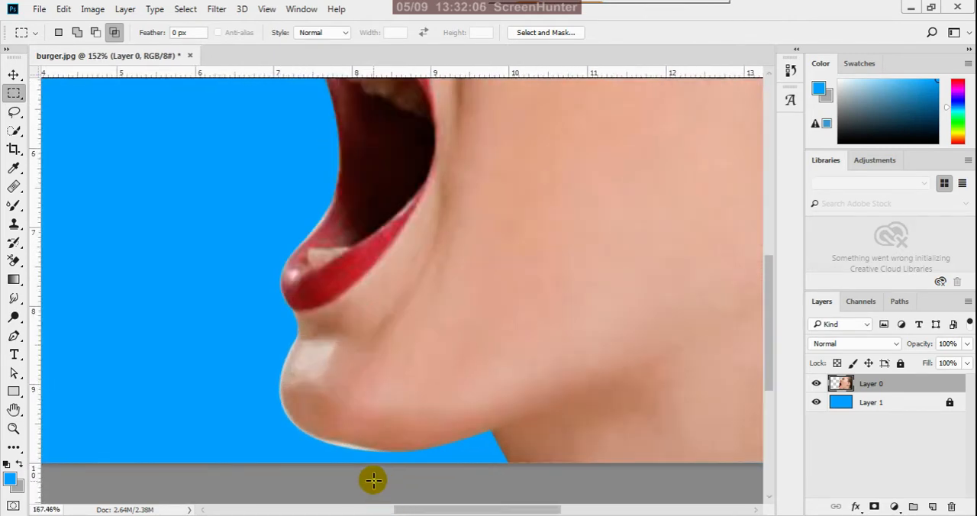
{"action": "left_click", "coordinate": [15, 279]}
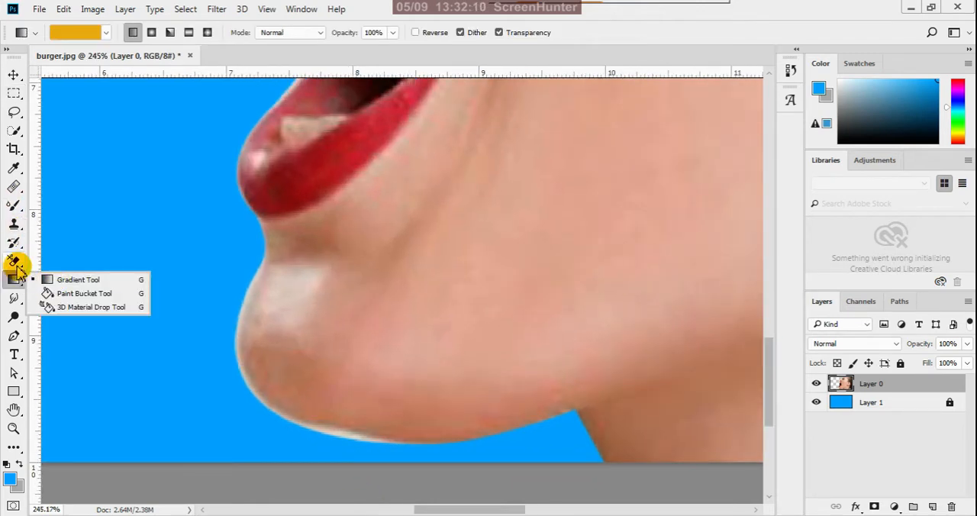
{"action": "left_click", "coordinate": [16, 262]}
{"action": "left_click_drag", "start_coordinate": [16, 262], "coordinate": [76, 257]}
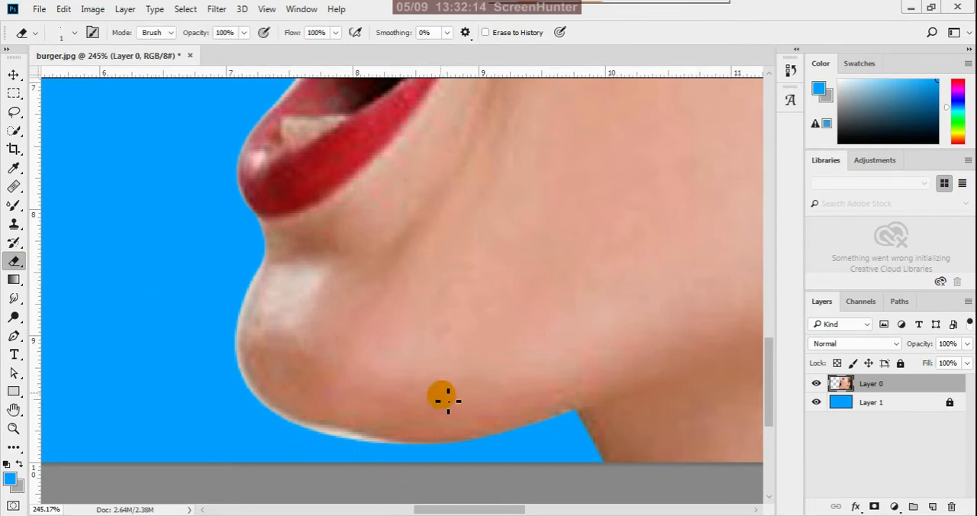
{"action": "left_click_drag", "start_coordinate": [439, 318], "coordinate": [446, 359]}
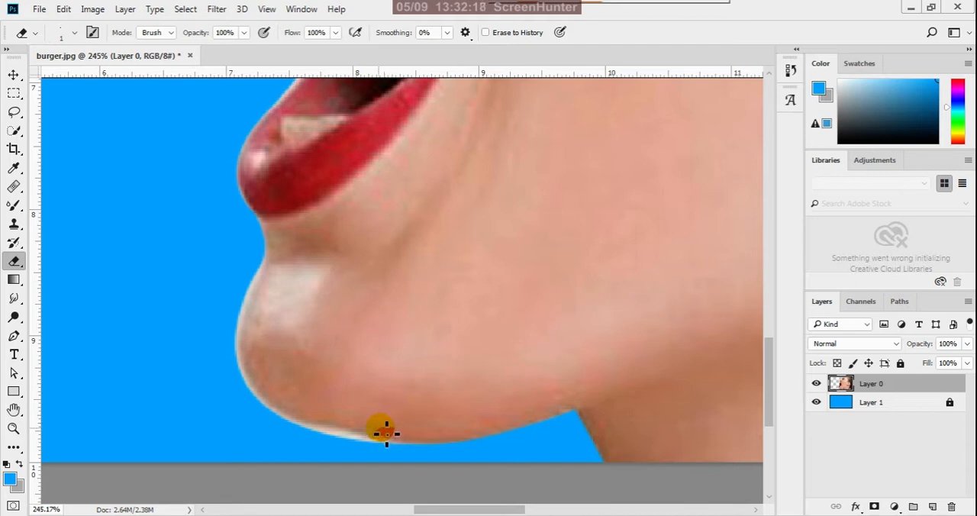
{"action": "scroll", "coordinate": [279, 445], "scroll_direction": "up", "scroll_amount": 1}
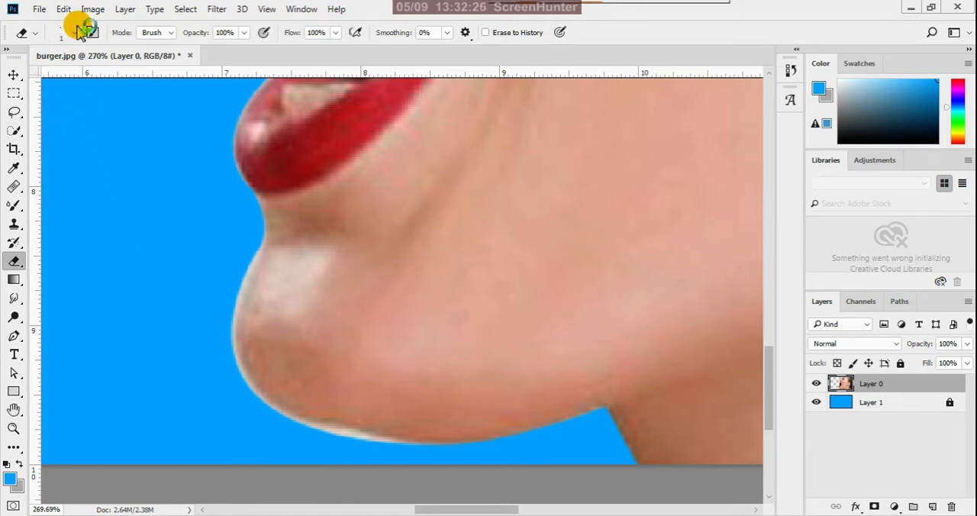
Start a Pen tool shape on the profile edge just below the lower lip and trace it down to the front of the chin.
{"action": "left_click", "coordinate": [19, 333]}
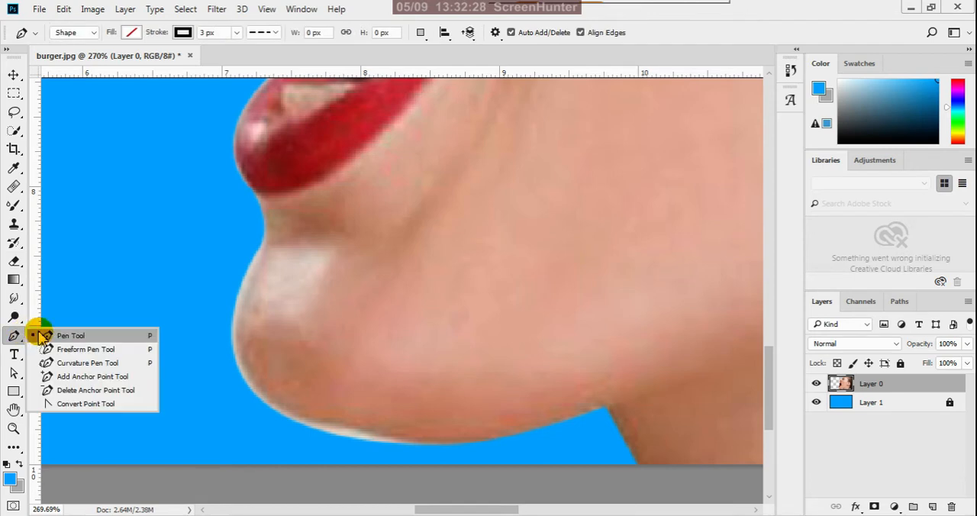
{"action": "left_click", "coordinate": [45, 335]}
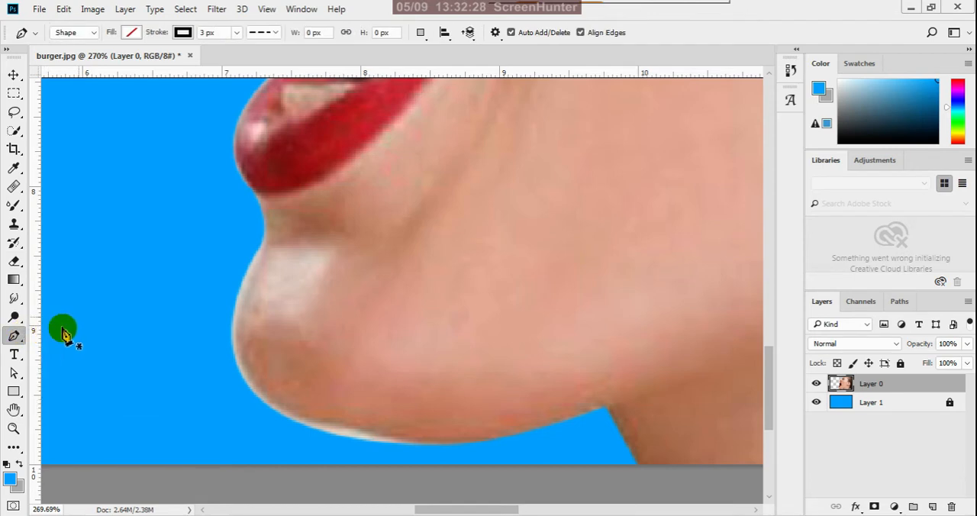
{"action": "left_click", "coordinate": [263, 219]}
{"action": "left_click_drag", "start_coordinate": [262, 249], "coordinate": [257, 256]}
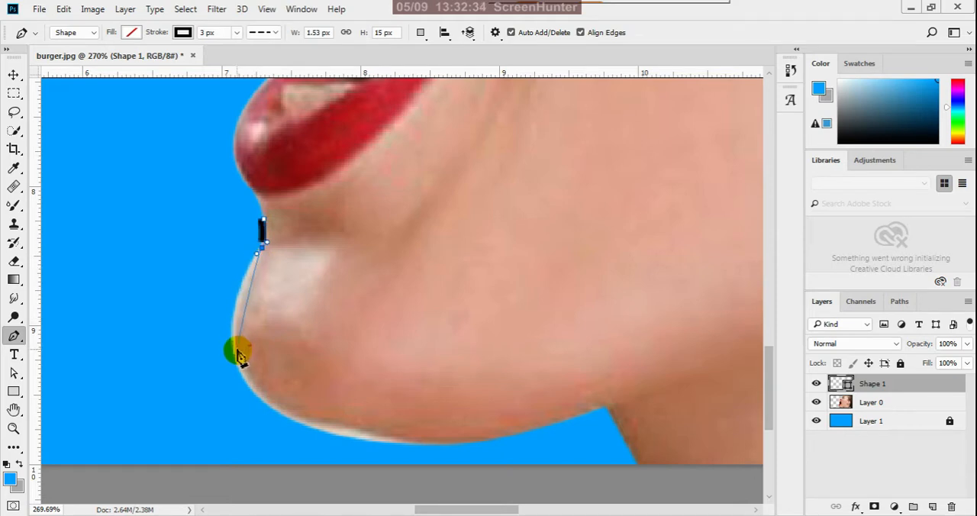
{"action": "left_click_drag", "start_coordinate": [236, 349], "coordinate": [248, 372]}
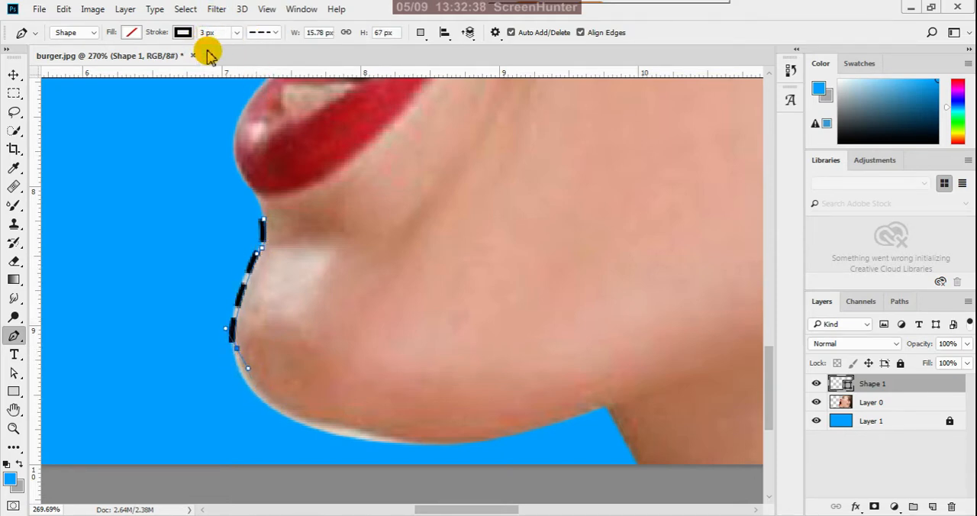
Change the chin shape's stroke from dashed to a solid line.
{"action": "left_click", "coordinate": [274, 33]}
{"action": "left_click", "coordinate": [270, 79]}
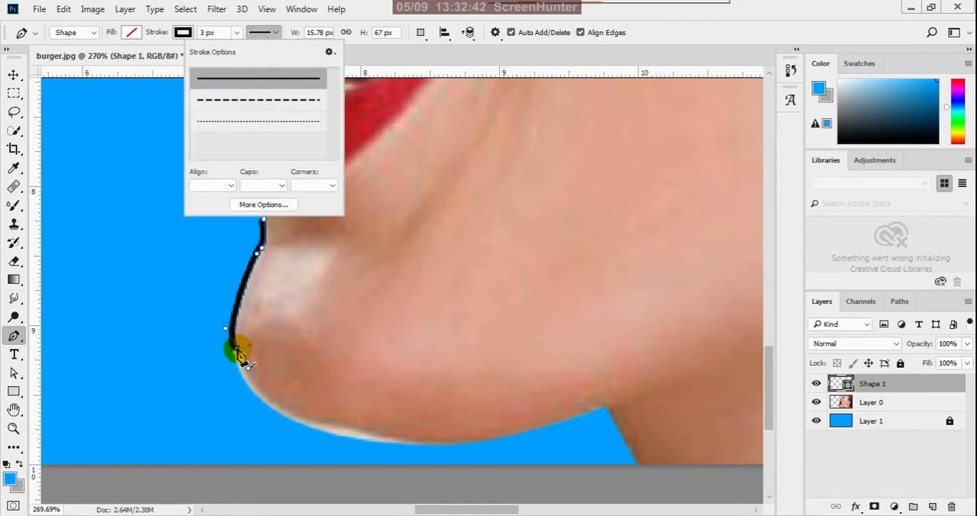
{"action": "left_click", "coordinate": [241, 358]}
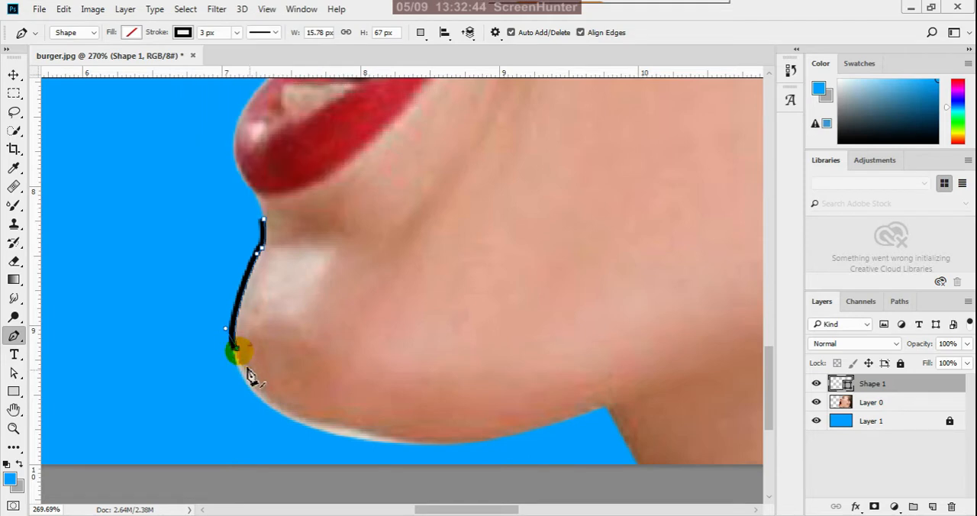
Continue the path along the underside of the chin and close it outside the face, back at its starting point below the lip.
{"action": "left_click_drag", "start_coordinate": [331, 422], "coordinate": [411, 426]}
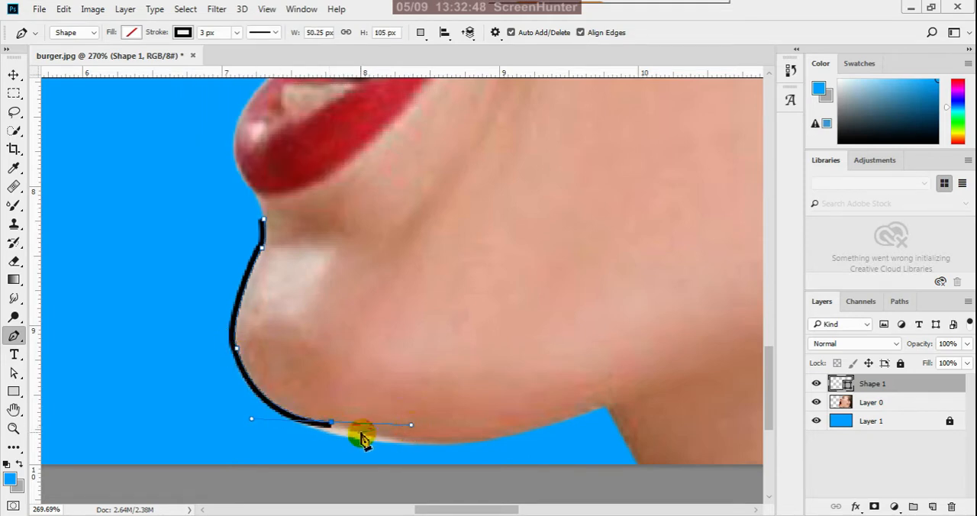
{"action": "left_click", "coordinate": [332, 425], "text": "alt"}
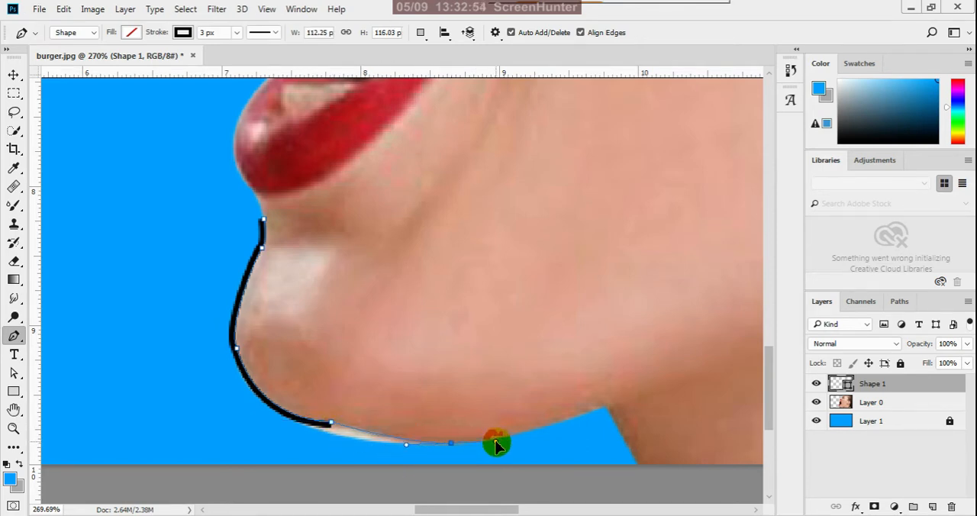
{"action": "left_click_drag", "start_coordinate": [495, 445], "coordinate": [407, 471]}
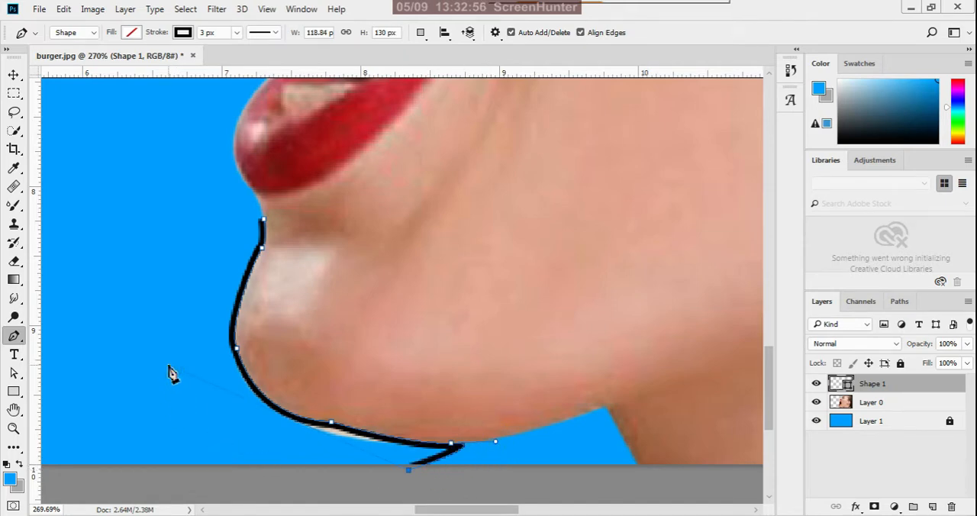
{"action": "left_click", "coordinate": [169, 365]}
{"action": "left_click", "coordinate": [262, 221]}
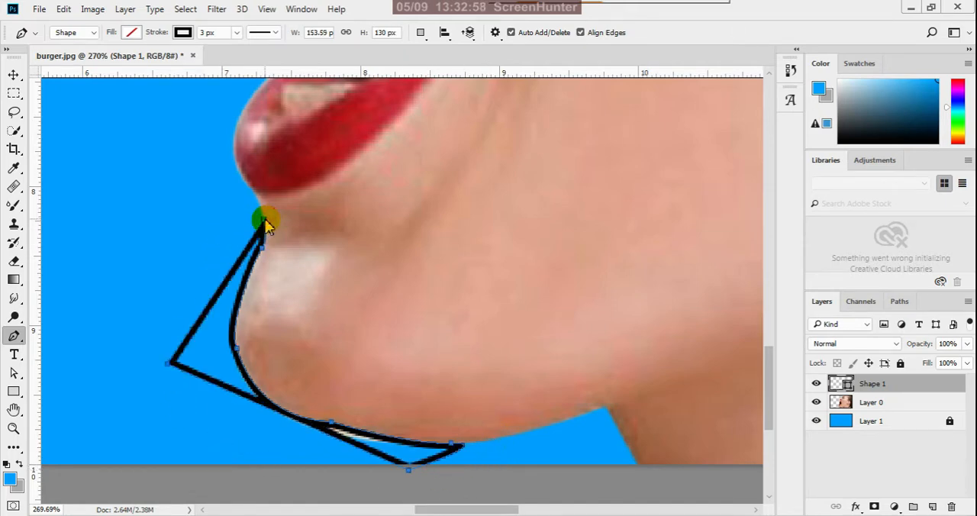
Make a new anti-aliased selection from the chin path with a 0.3 pixel feather and delete the selected fringe from Layer 0.
{"action": "right_click", "coordinate": [238, 347]}
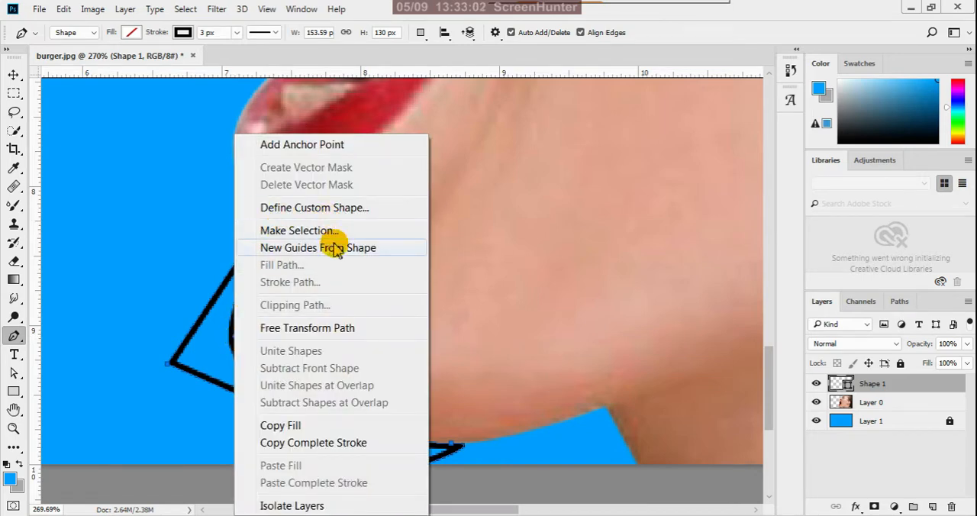
{"action": "left_click", "coordinate": [331, 230]}
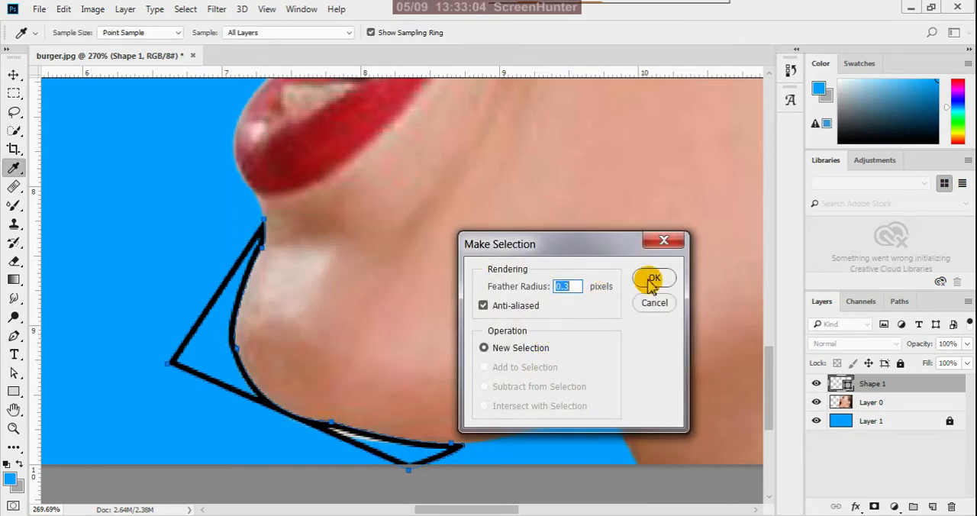
{"action": "left_click", "coordinate": [651, 279]}
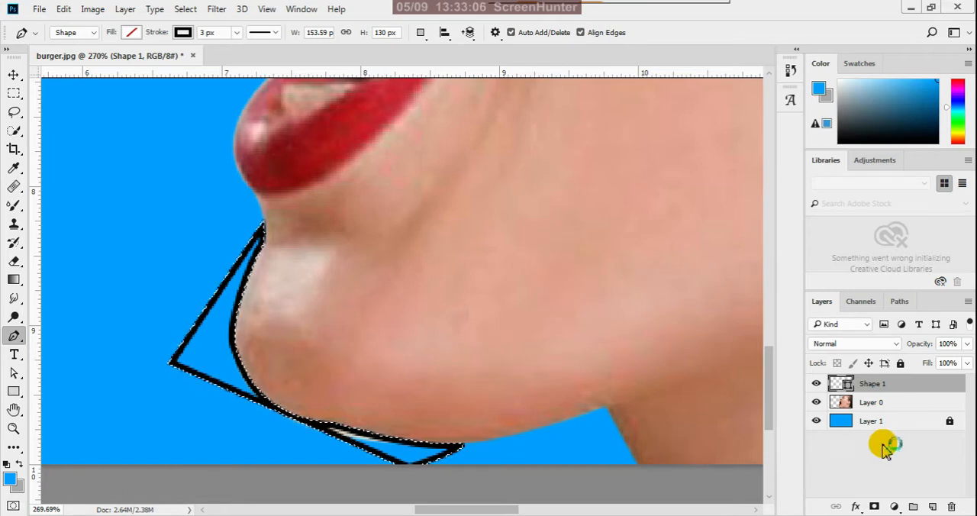
{"action": "left_click", "coordinate": [912, 402]}
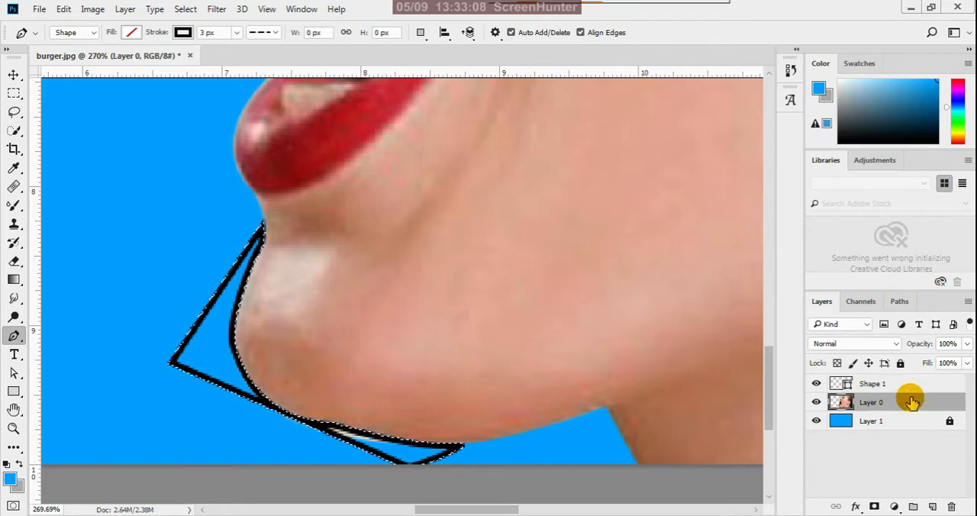
Clear the selection and delete the Shape 1 layer holding the chin outline.
{"action": "left_click", "coordinate": [874, 383]}
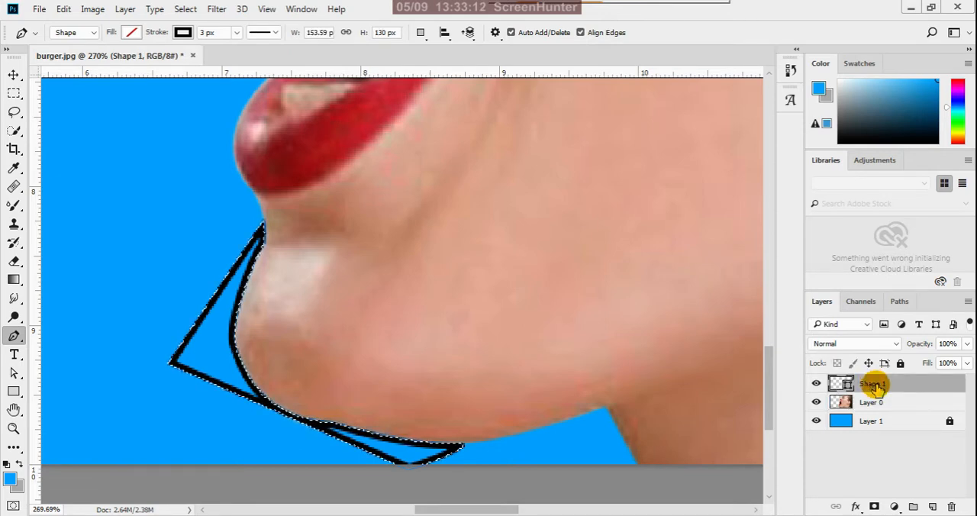
{"action": "key", "text": "ctrl+d"}
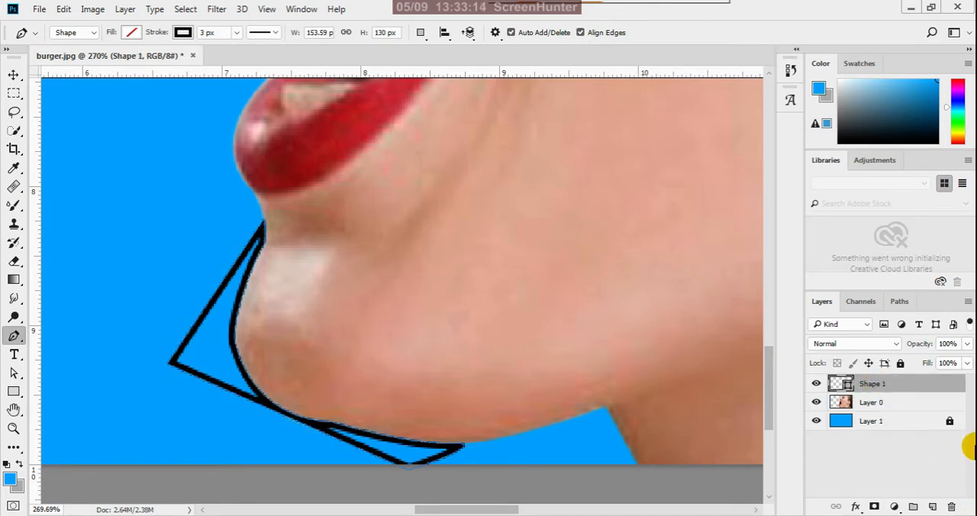
{"action": "left_click", "coordinate": [952, 508]}
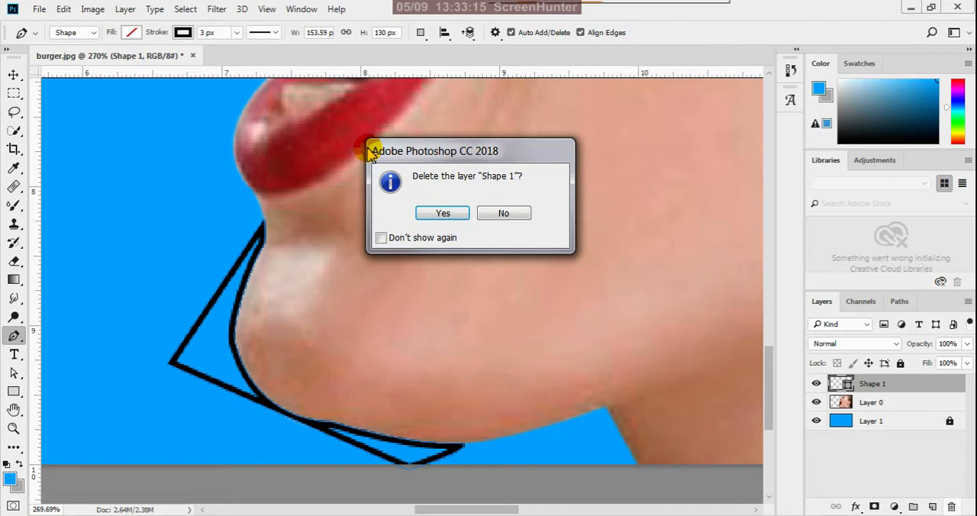
{"action": "left_click", "coordinate": [446, 217]}
Erase the leftover thin sliver below the chin on Layer 0 with a size 7 Eraser.
{"action": "scroll", "coordinate": [338, 234], "scroll_direction": "up", "scroll_amount": 4}
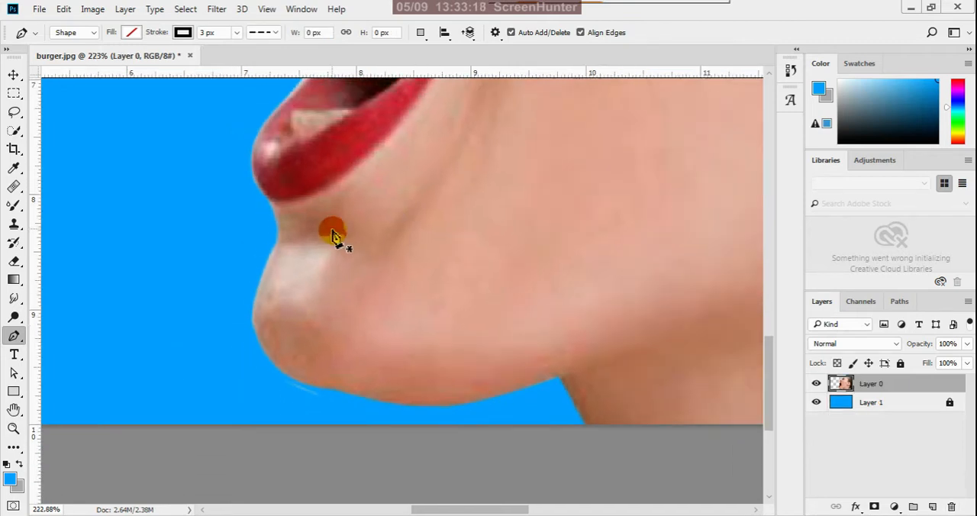
{"action": "scroll", "coordinate": [308, 382], "scroll_direction": "up", "scroll_amount": 1}
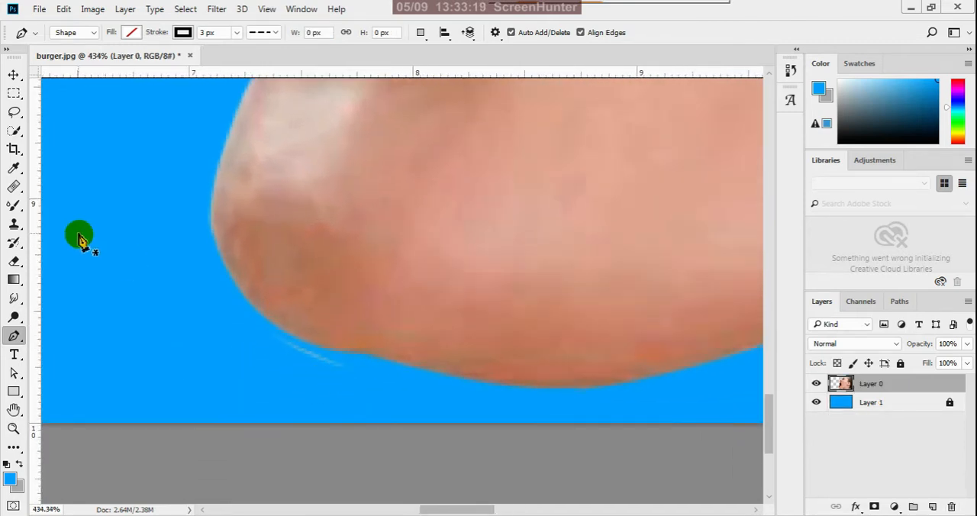
{"action": "left_click", "coordinate": [14, 260]}
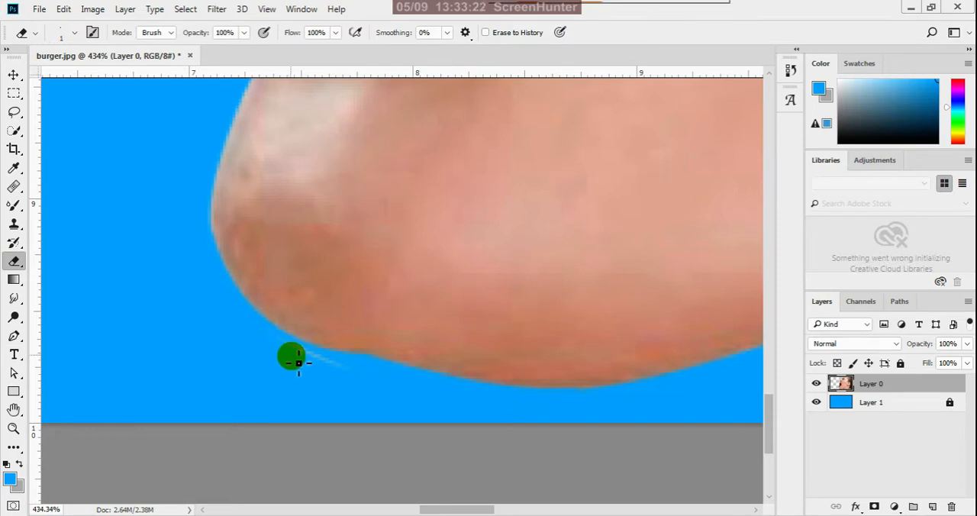
{"action": "scroll", "coordinate": [299, 370], "scroll_direction": "up", "scroll_amount": 2}
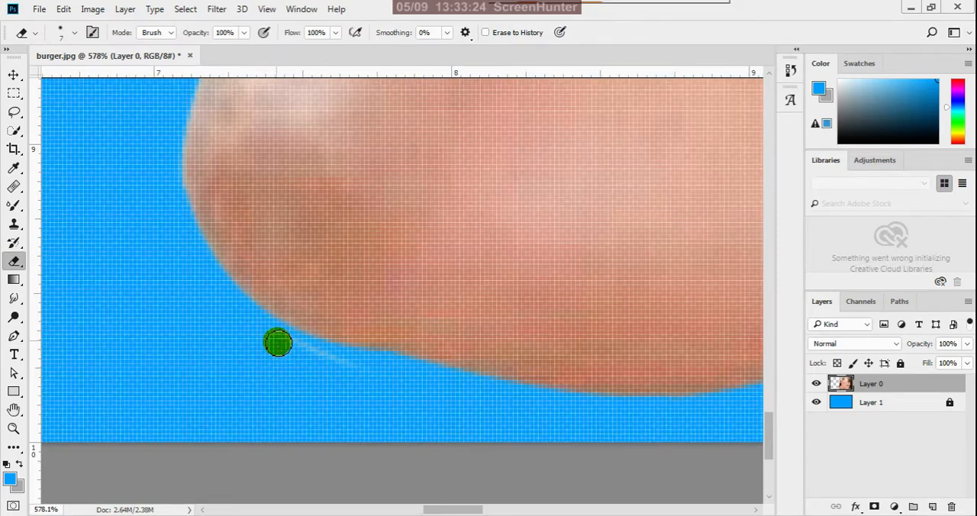
{"action": "left_click_drag", "start_coordinate": [281, 343], "coordinate": [365, 383]}
{"action": "scroll", "coordinate": [294, 342], "scroll_direction": "down", "scroll_amount": 4}
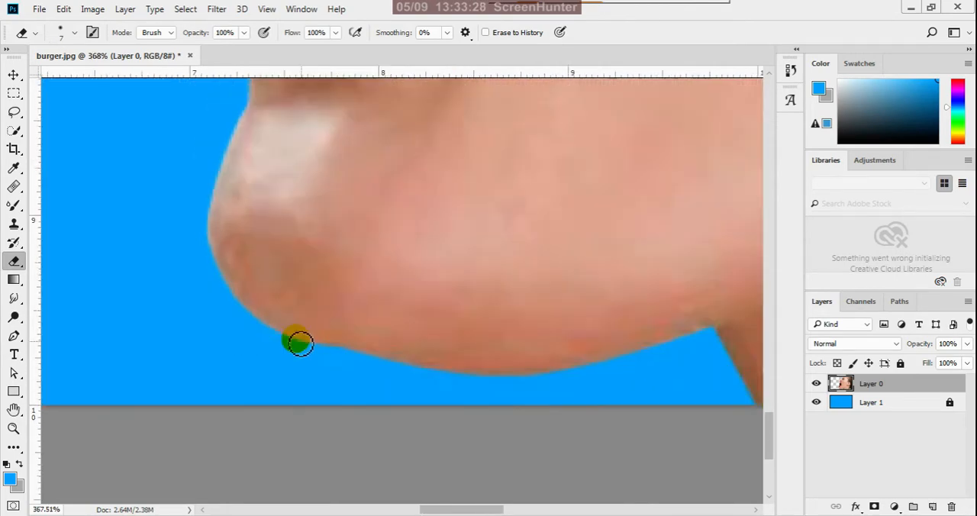
Check the cut-out's edges against transparency by hiding the blue Layer 1, then show it again and reselect Layer 0.
{"action": "scroll", "coordinate": [244, 353], "scroll_direction": "down", "scroll_amount": 5}
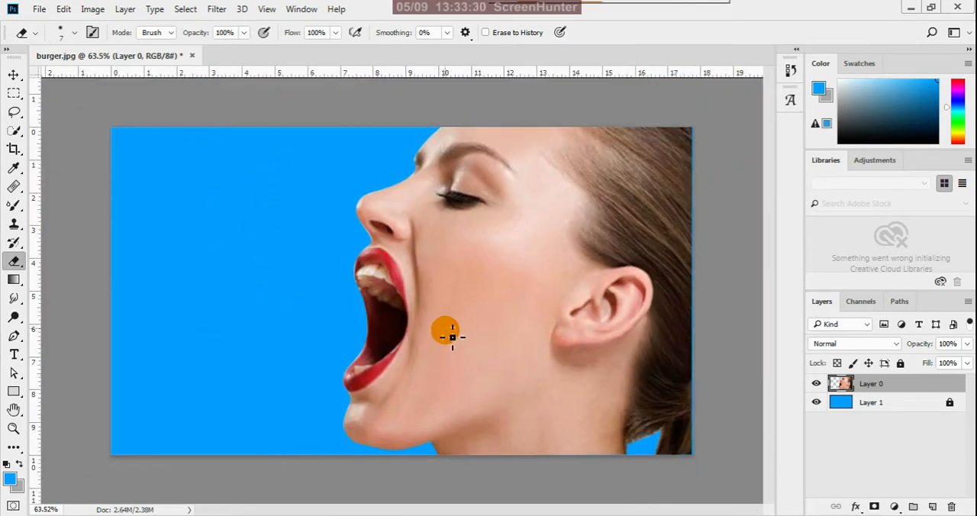
{"action": "scroll", "coordinate": [399, 270], "scroll_direction": "up", "scroll_amount": 5}
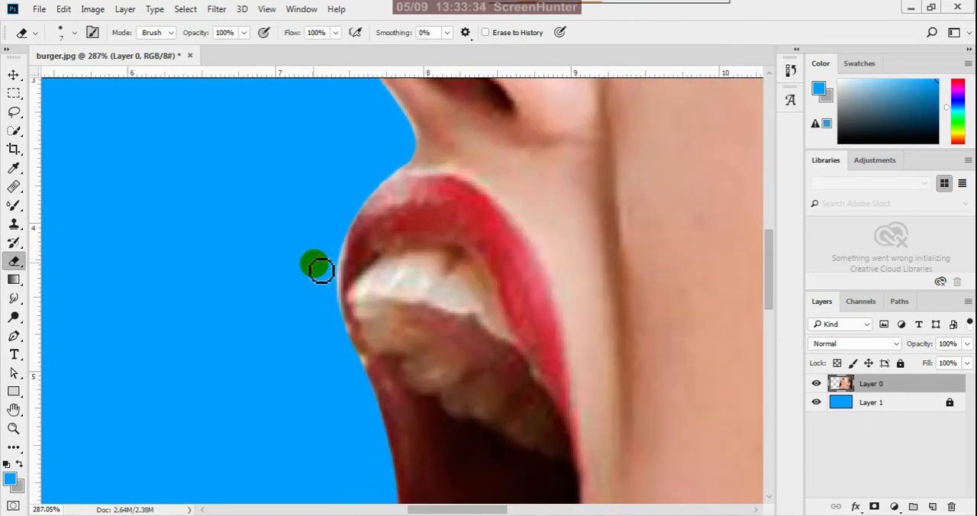
{"action": "scroll", "coordinate": [321, 269], "scroll_direction": "down", "scroll_amount": 6}
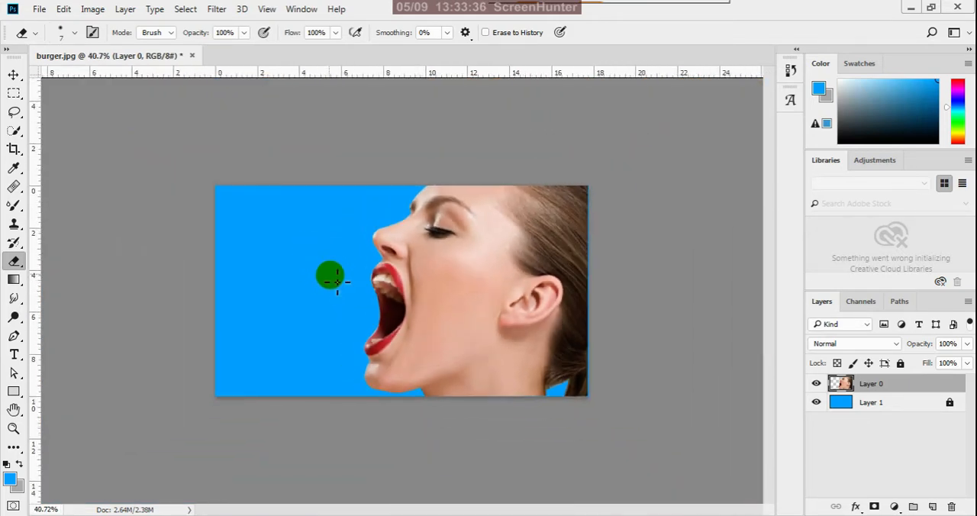
{"action": "left_click", "coordinate": [13, 74]}
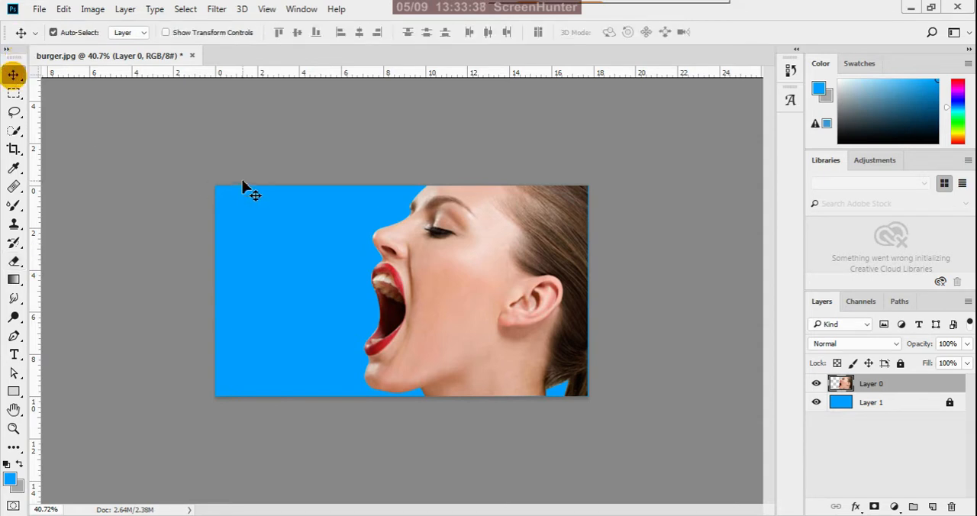
{"action": "left_click", "coordinate": [244, 169]}
{"action": "left_click", "coordinate": [817, 402]}
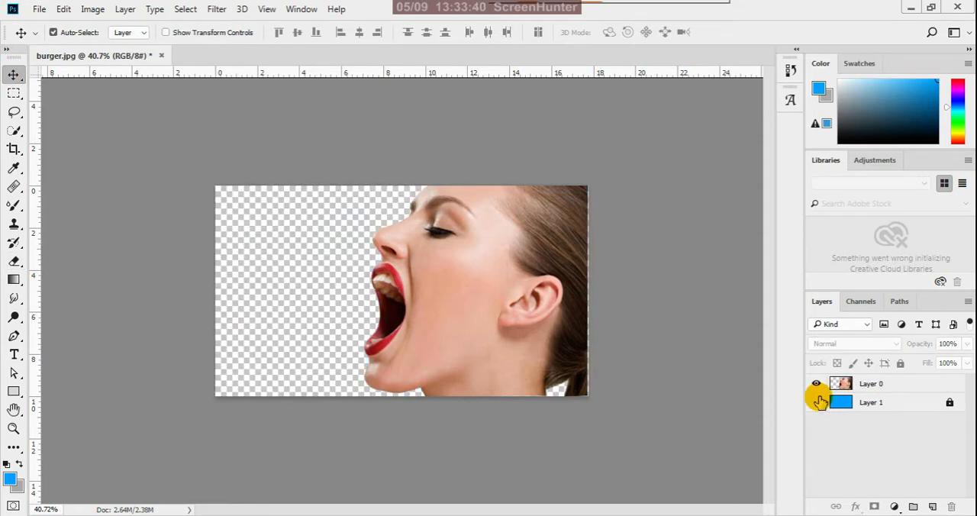
{"action": "left_click", "coordinate": [817, 402]}
{"action": "left_click", "coordinate": [869, 385]}
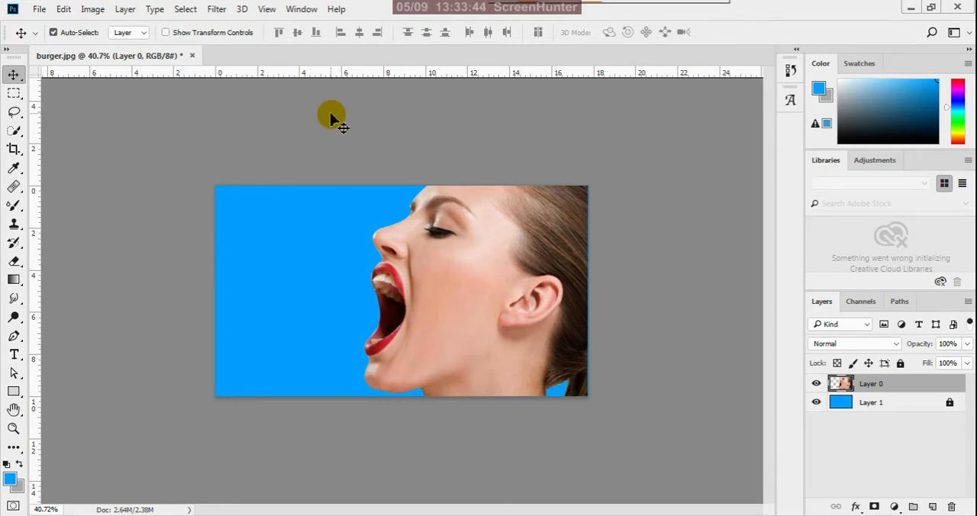
Adjust the face on Layer 0 with Brightness/Contrast, setting brightness to 18 and contrast to 12.
{"action": "left_click", "coordinate": [95, 9]}
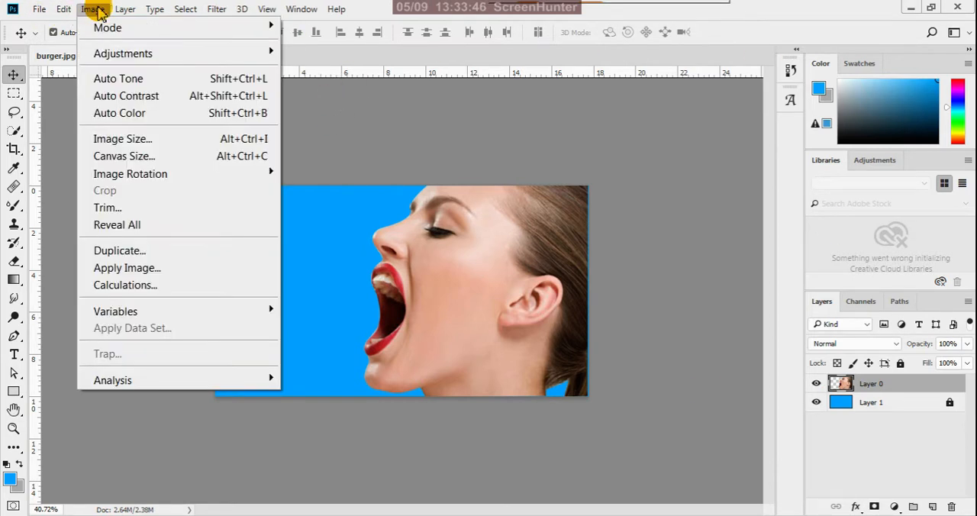
{"action": "mouse_move", "coordinate": [276, 61]}
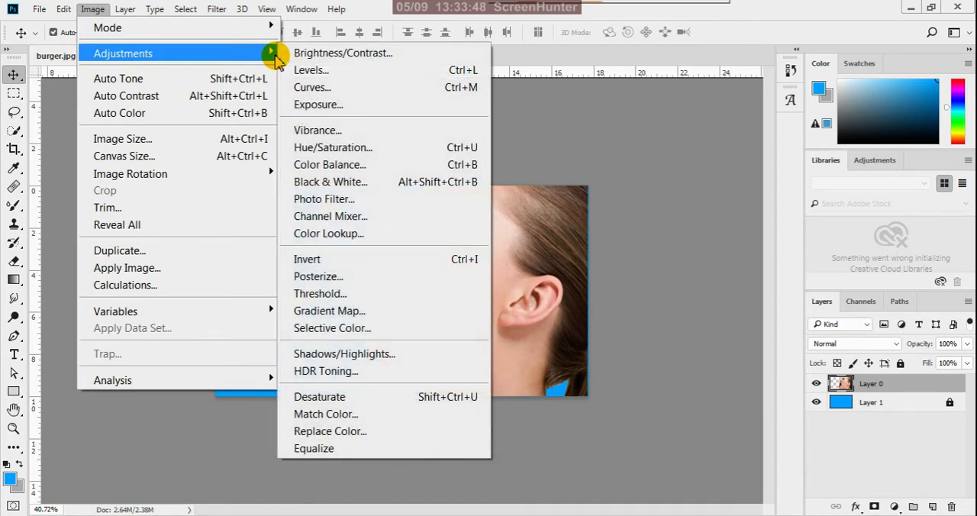
{"action": "left_click", "coordinate": [312, 53]}
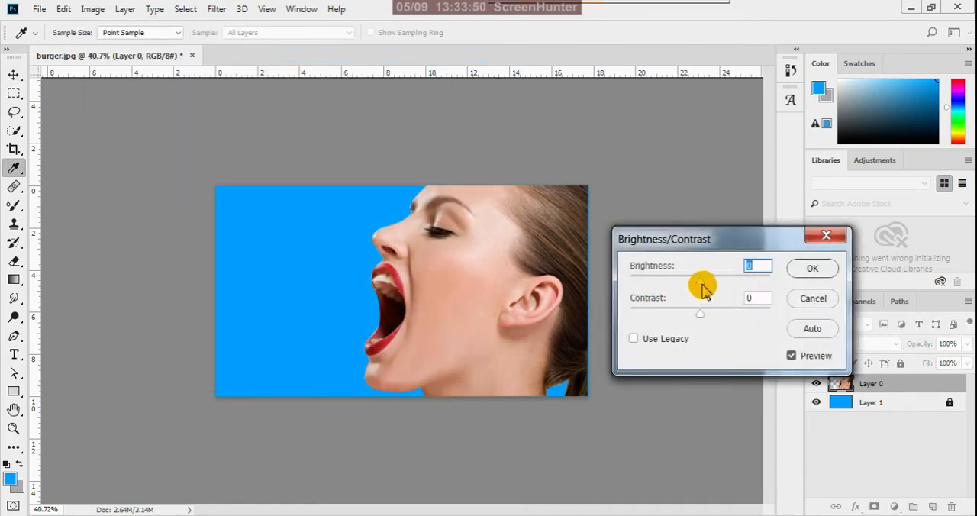
{"action": "left_click_drag", "start_coordinate": [703, 289], "coordinate": [707, 315]}
{"action": "left_click", "coordinate": [705, 314]}
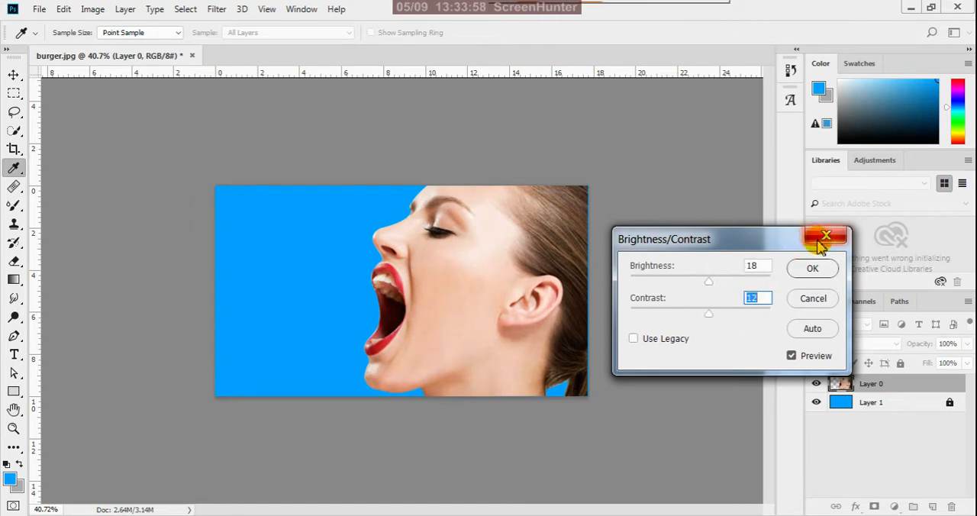
{"action": "left_click", "coordinate": [811, 267]}
{"action": "key", "text": "v"}
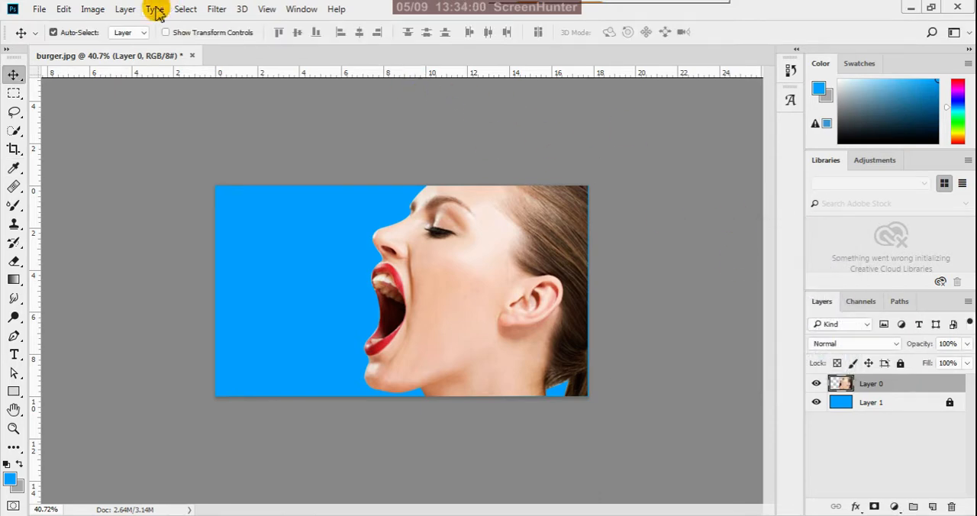
Warm the midtones of Layer 0 with Color Balance levels of +35 red, 0 and -10 towards yellow.
{"action": "left_click", "coordinate": [93, 9]}
{"action": "mouse_move", "coordinate": [241, 60]}
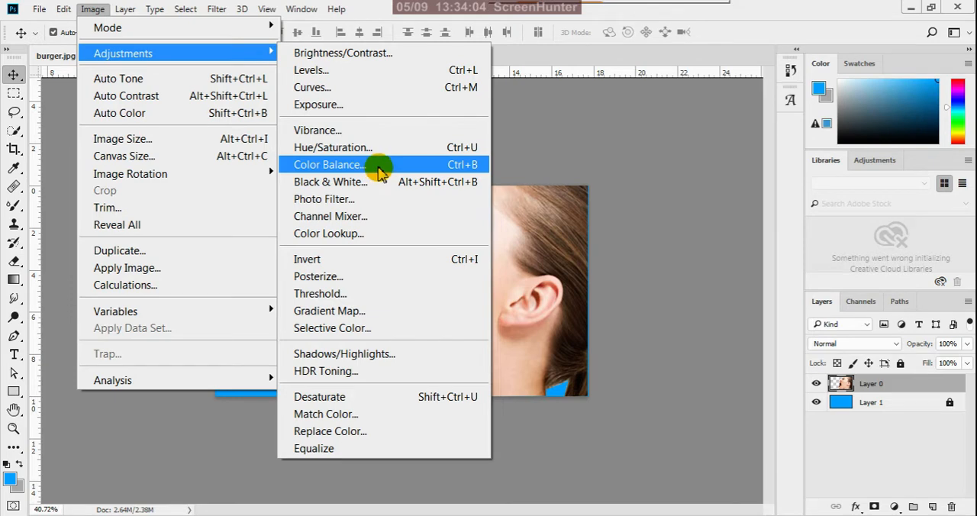
{"action": "left_click", "coordinate": [379, 169]}
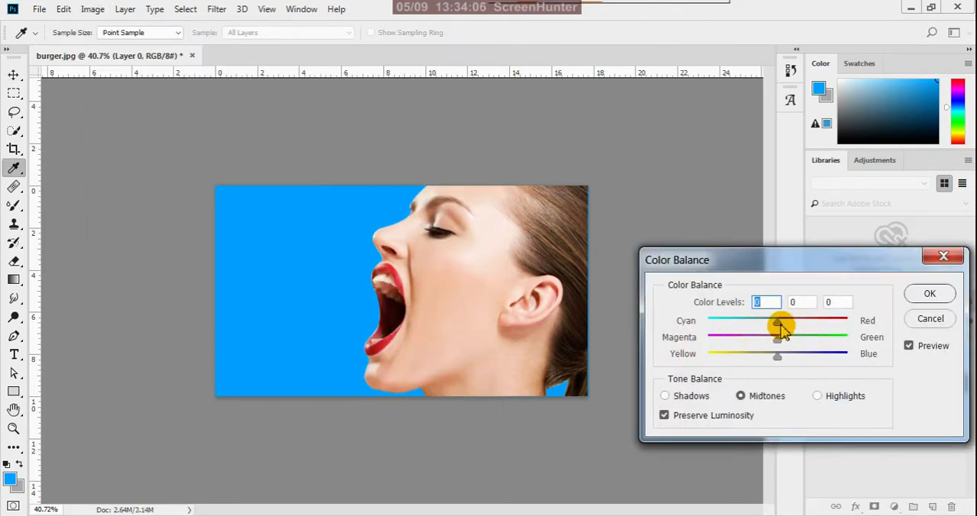
{"action": "left_click_drag", "start_coordinate": [777, 324], "coordinate": [793, 328]}
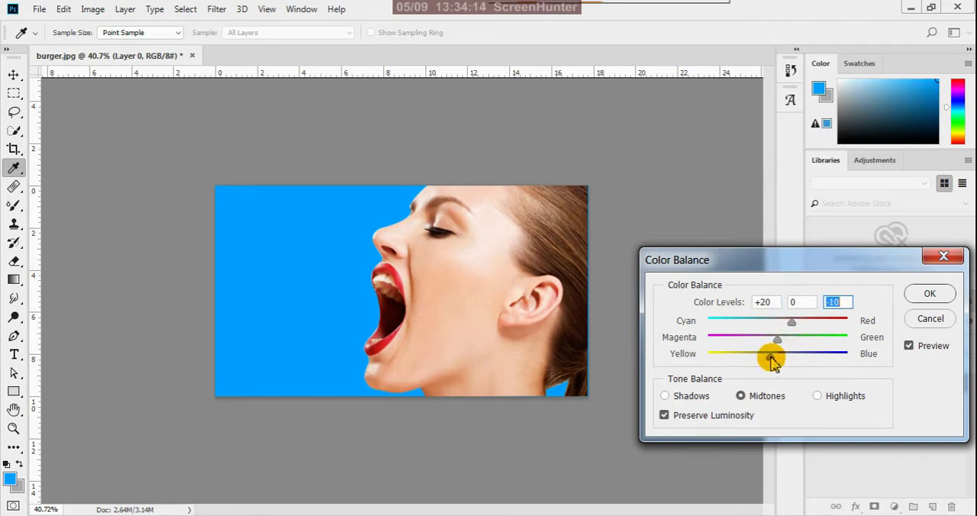
{"action": "left_click_drag", "start_coordinate": [790, 324], "coordinate": [798, 328]}
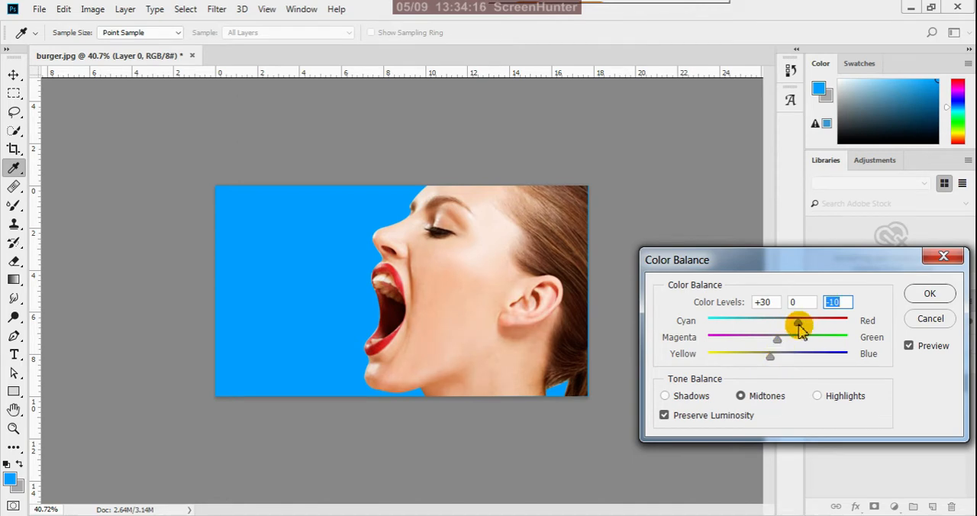
{"action": "left_click", "coordinate": [803, 326]}
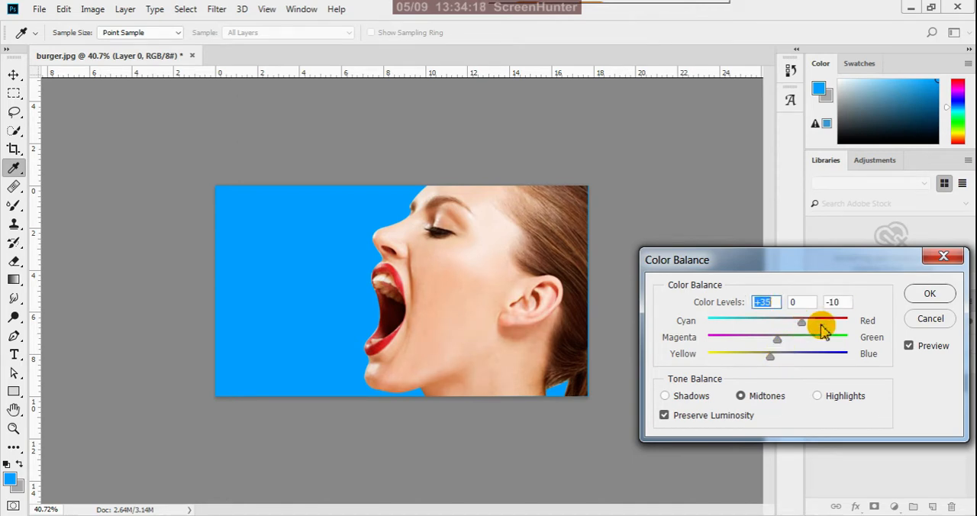
{"action": "left_click", "coordinate": [929, 293]}
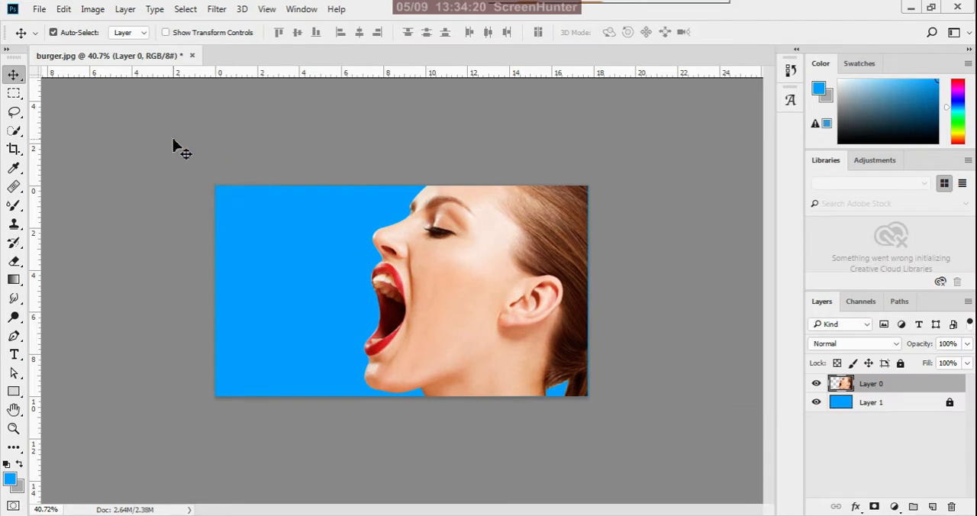
Deselect all layers and compare the adjusted cut-out with the blue Layer 1 hidden and shown again.
{"action": "left_click", "coordinate": [175, 148]}
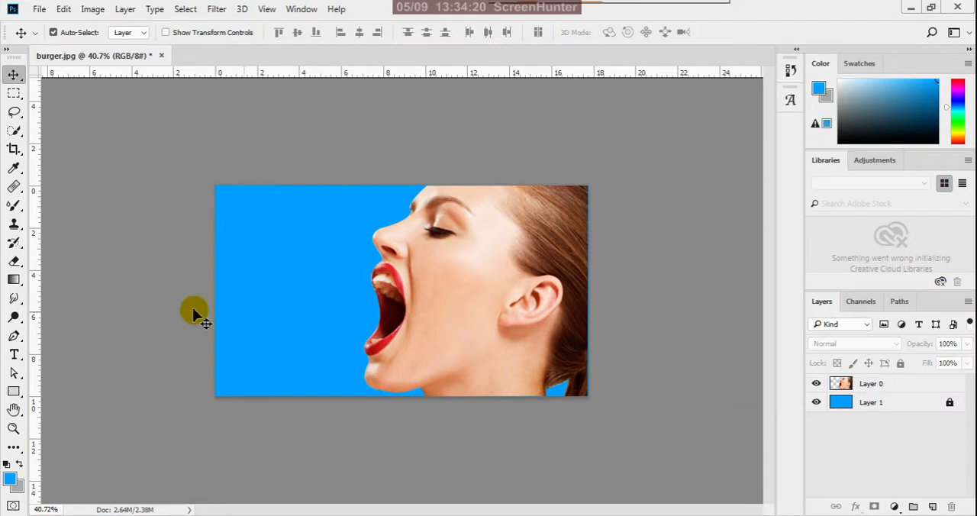
{"action": "left_click", "coordinate": [816, 402]}
{"action": "left_click", "coordinate": [816, 402]}
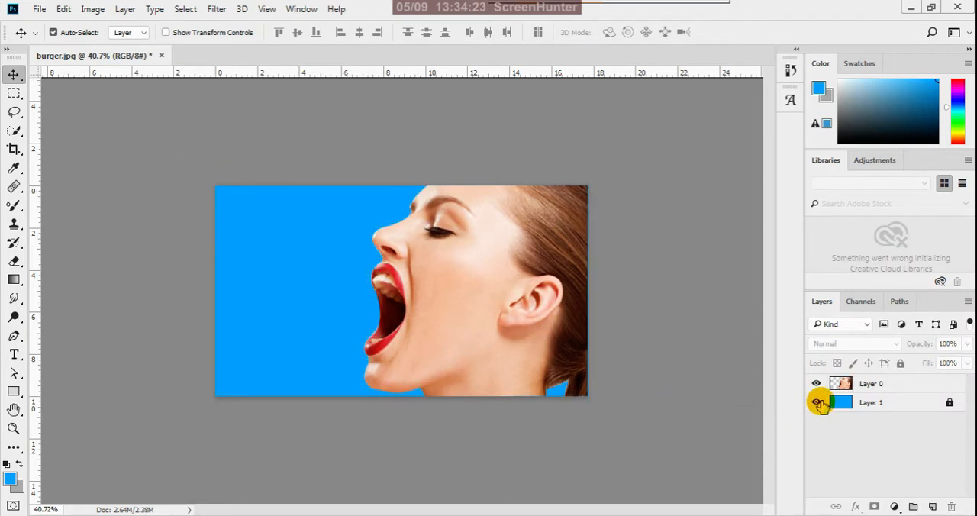
Review the photo's pixel dimensions, width, height and resolution in Image Size, leaving the settings as they are.
{"action": "left_click", "coordinate": [90, 13]}
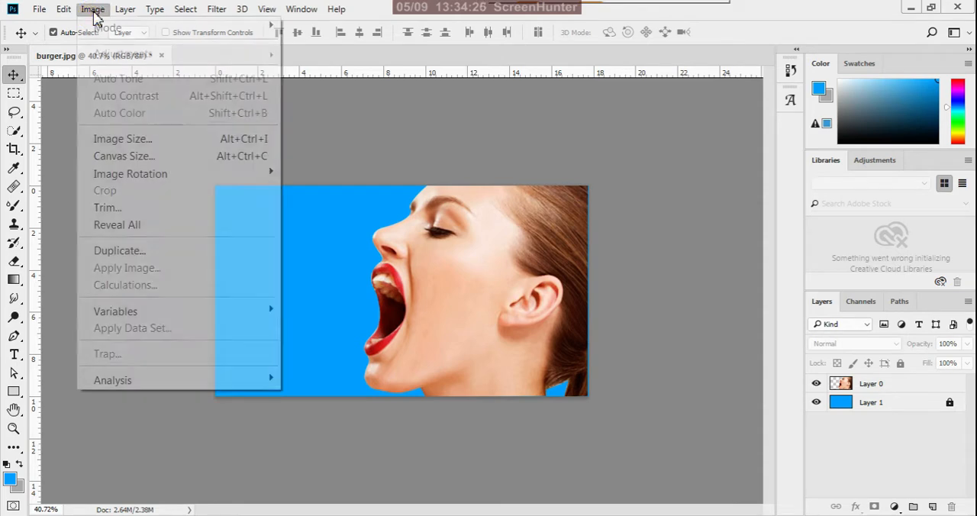
{"action": "left_click", "coordinate": [126, 140]}
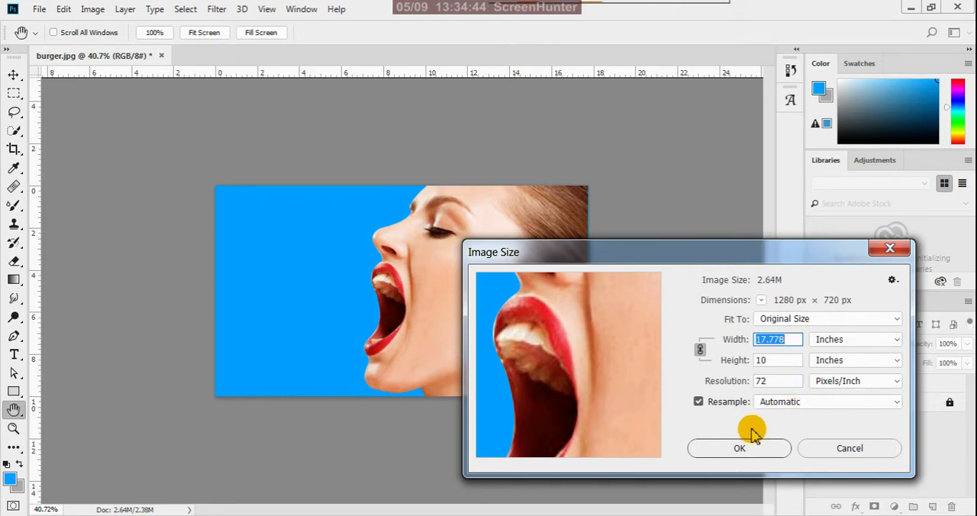
{"action": "left_click", "coordinate": [829, 448]}
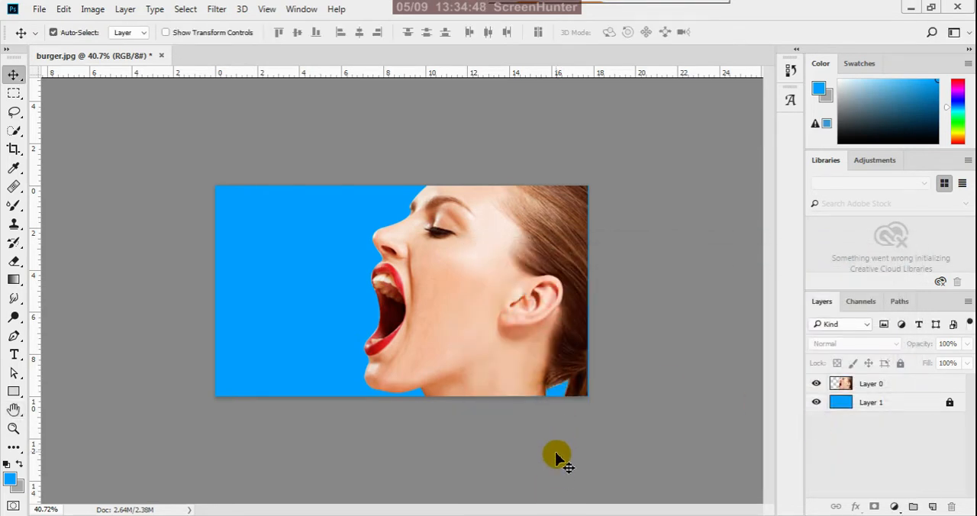
Switch to Illustrator and check the artboard's width and height in the hoarding document with the Artboard tool.
{"action": "left_click", "coordinate": [533, 515]}
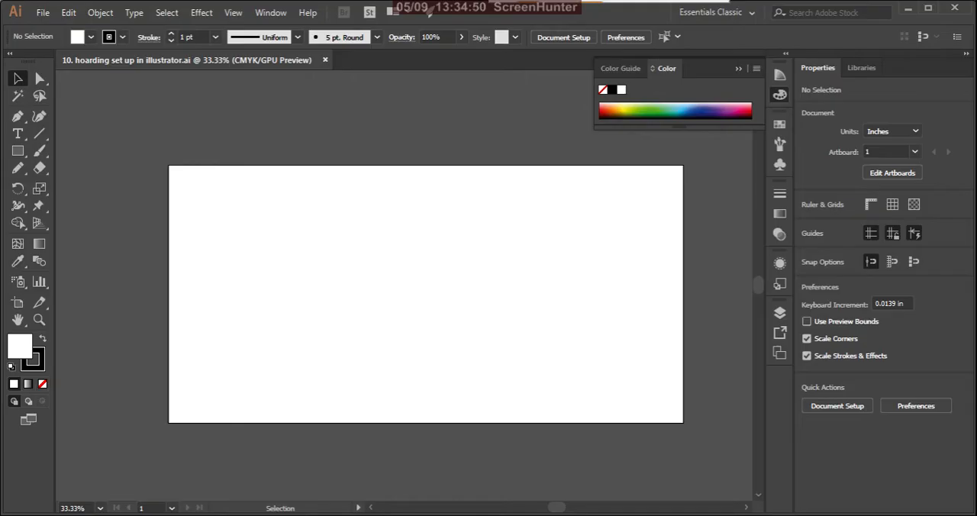
{"action": "left_click", "coordinate": [18, 303]}
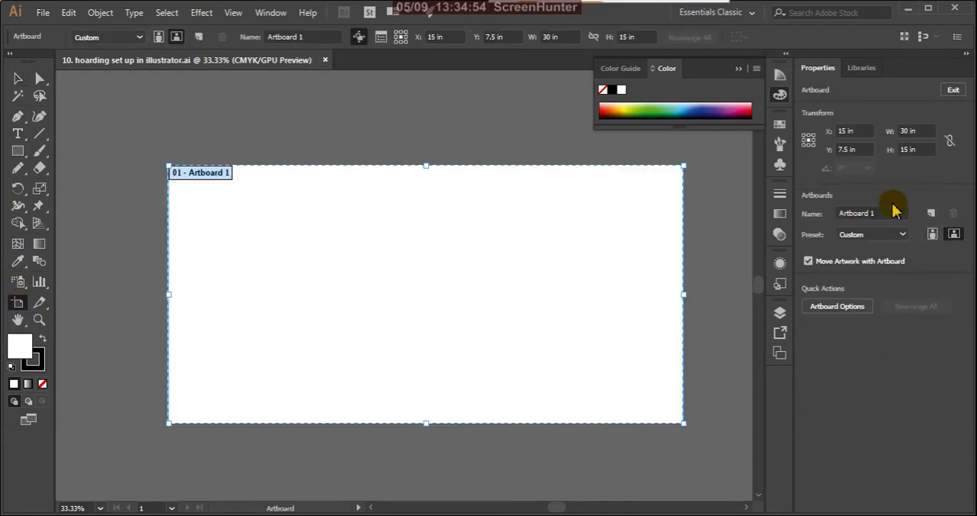
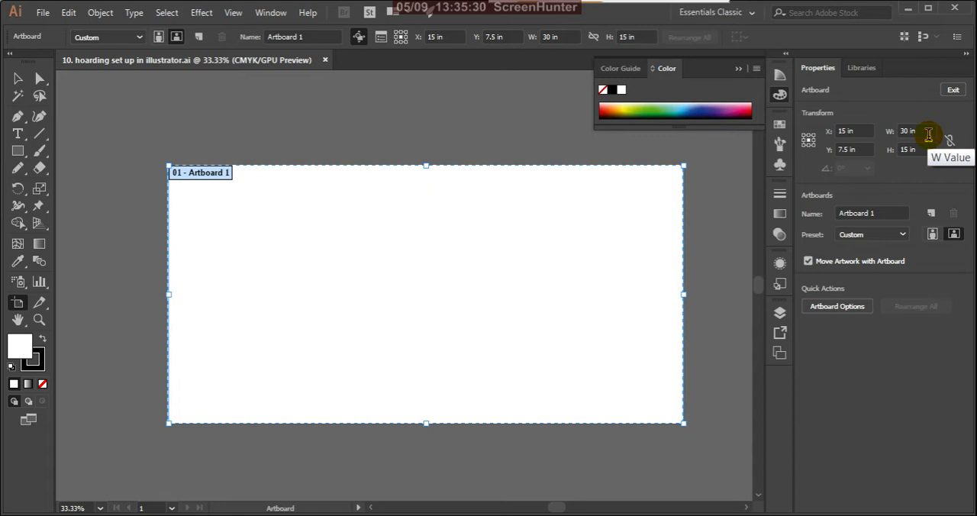
Leave artboard editing, switch back to Photoshop and resample burger.jpg to a resolution of 500 pixels/inch with Image Size.
{"action": "left_click", "coordinate": [17, 77]}
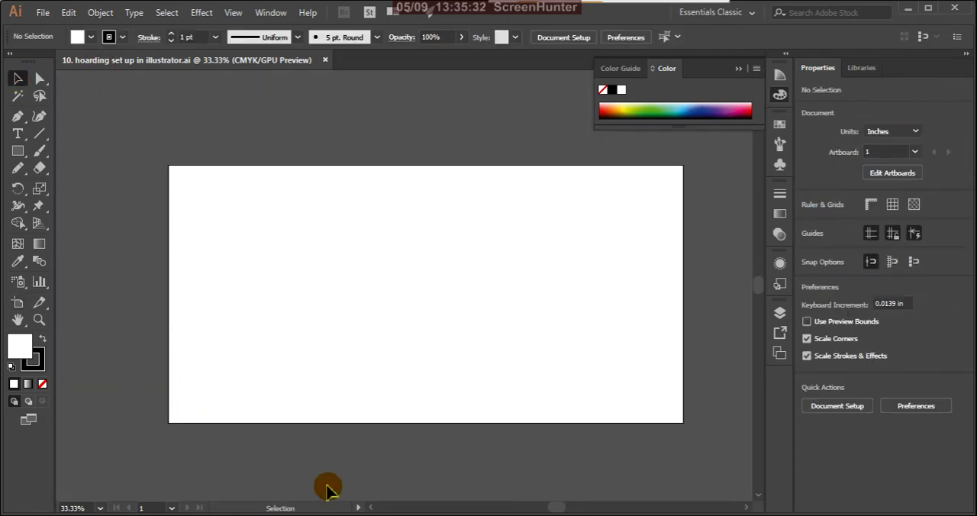
{"action": "left_click", "coordinate": [398, 515]}
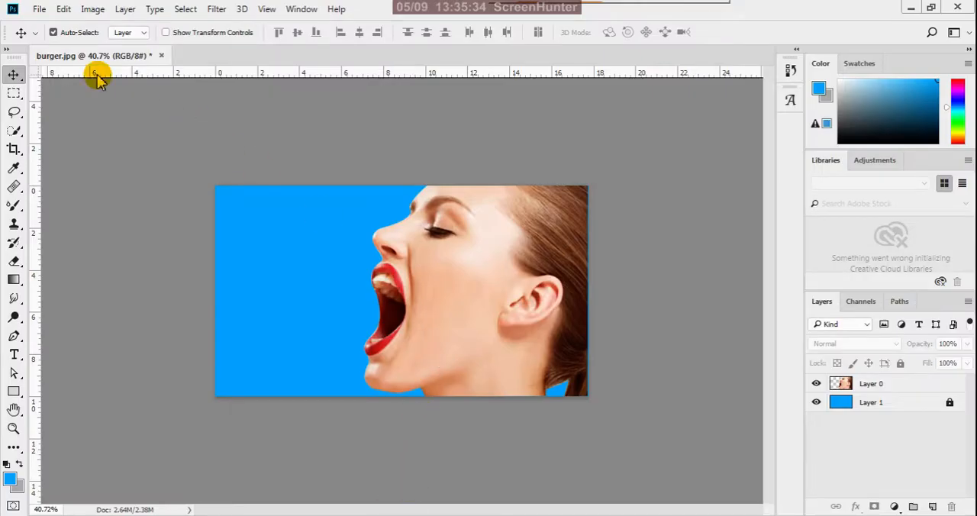
{"action": "left_click", "coordinate": [91, 10]}
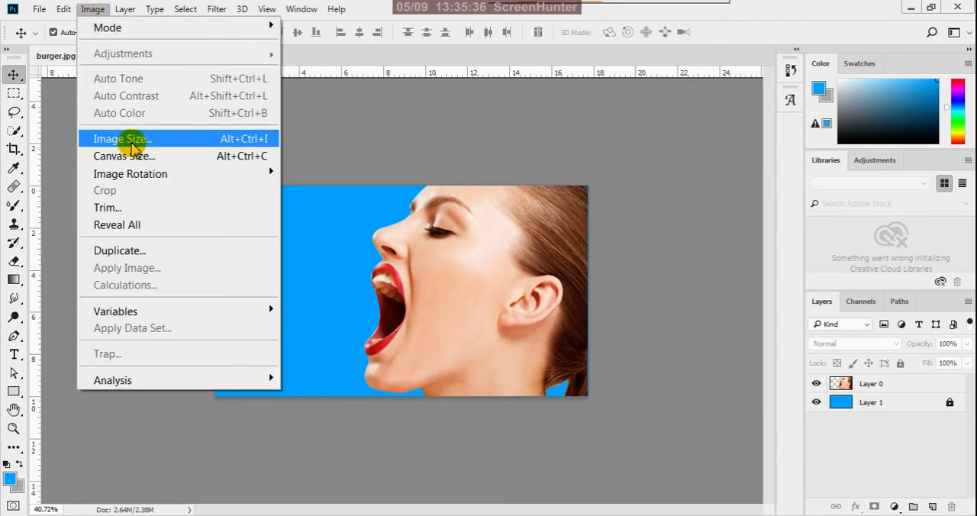
{"action": "left_click", "coordinate": [131, 139]}
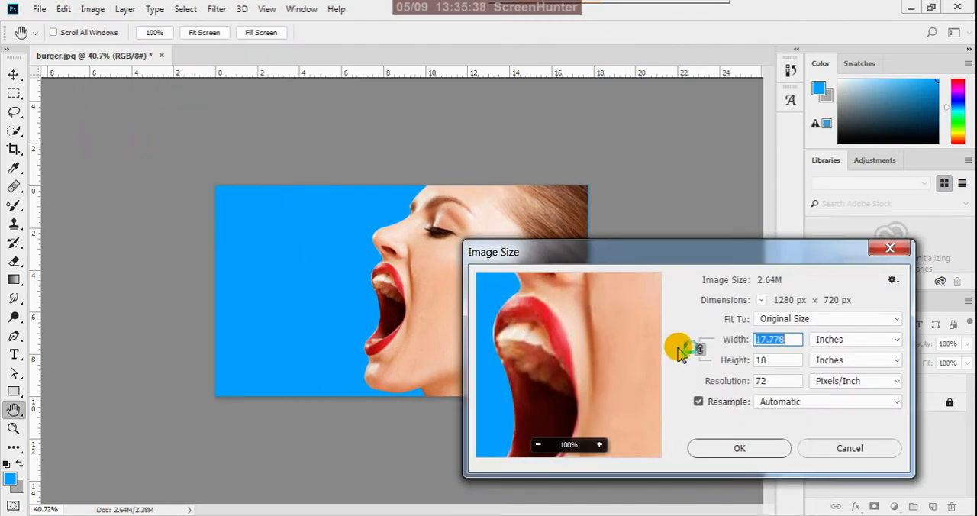
{"action": "left_click_drag", "start_coordinate": [814, 266], "coordinate": [872, 233]}
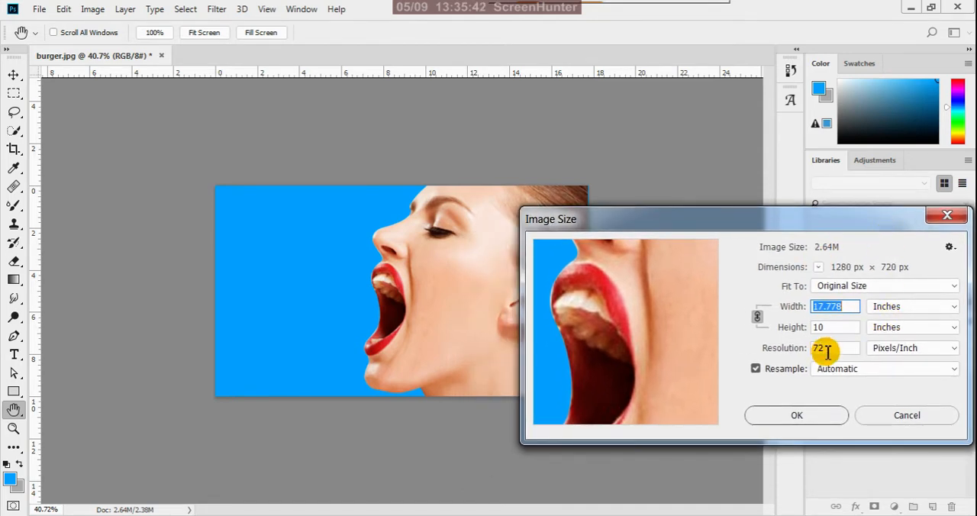
{"action": "double_click", "coordinate": [823, 349]}
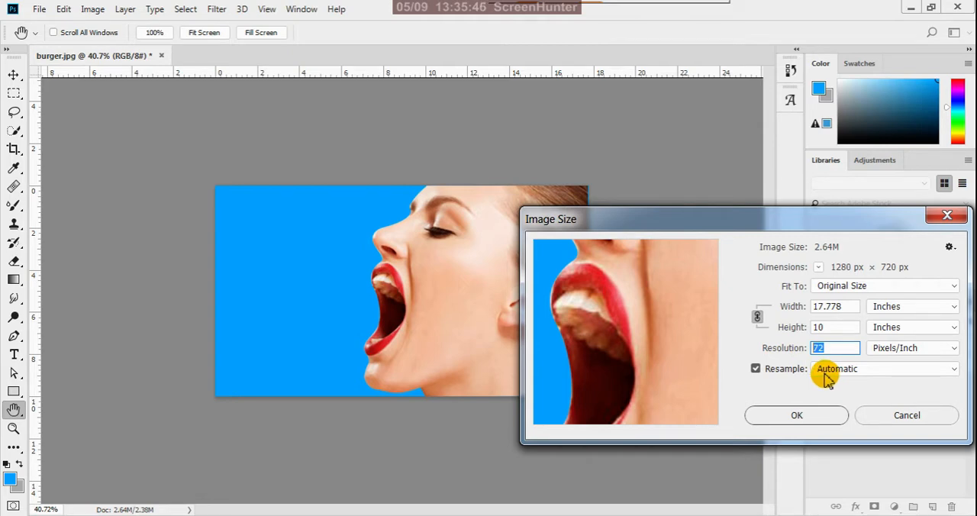
{"action": "type", "text": "5"}
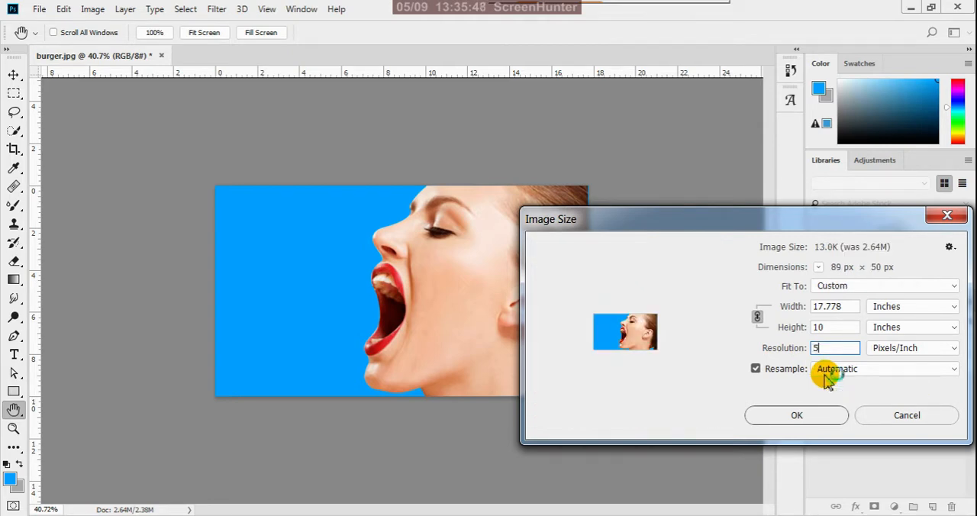
{"action": "type", "text": "00"}
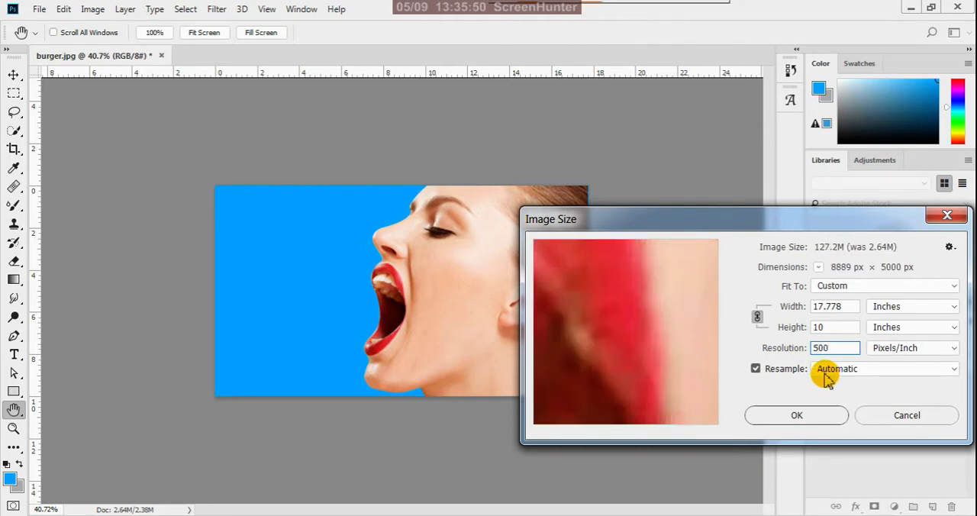
{"action": "left_click", "coordinate": [797, 416]}
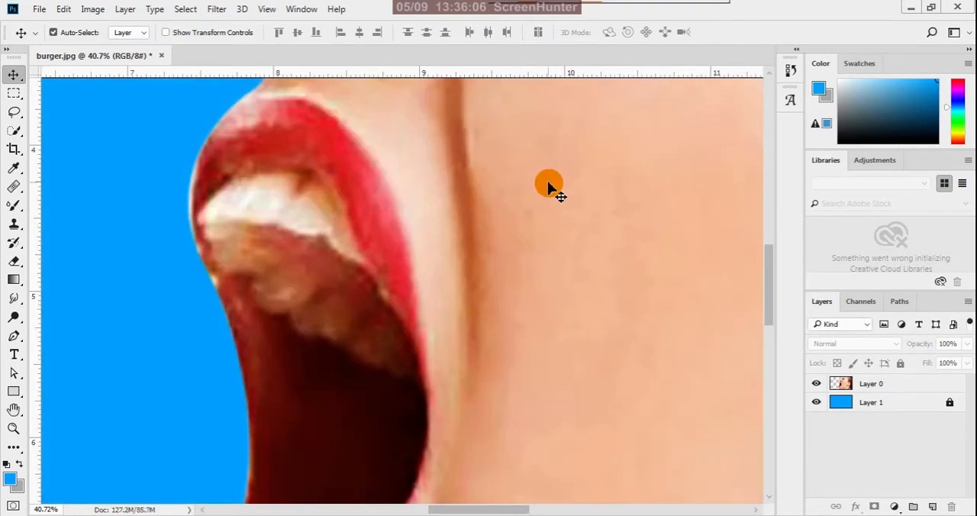
View the resampled photo at print size and at 100% zoom to judge its quality.
{"action": "left_click", "coordinate": [265, 9]}
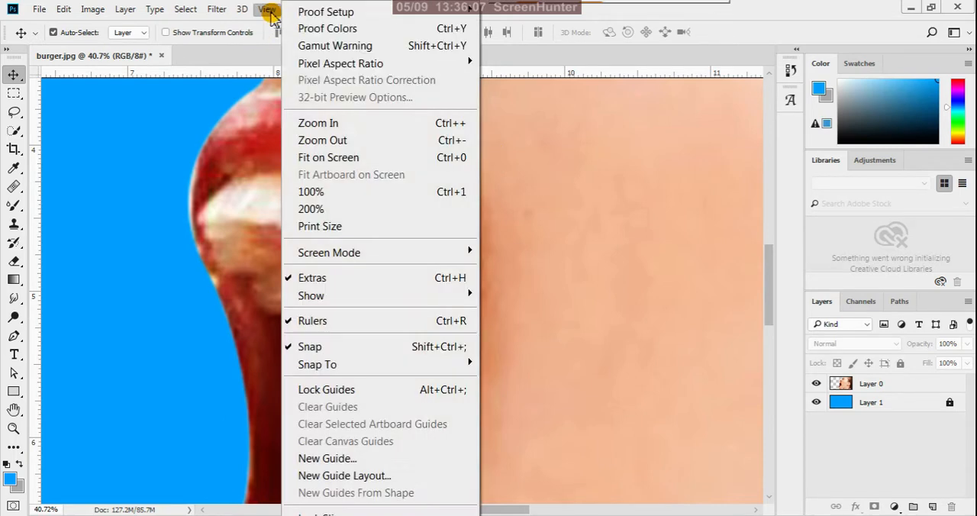
{"action": "left_click", "coordinate": [295, 227]}
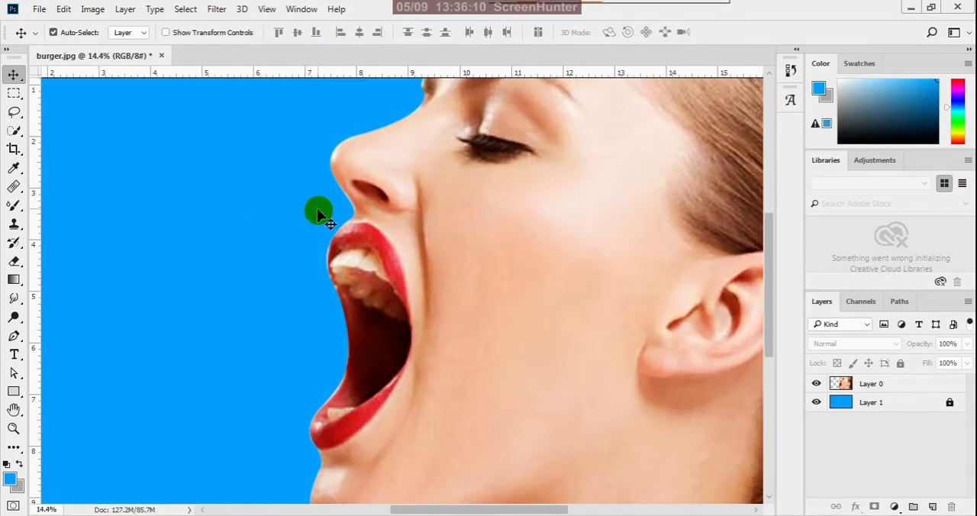
{"action": "left_click", "coordinate": [268, 9]}
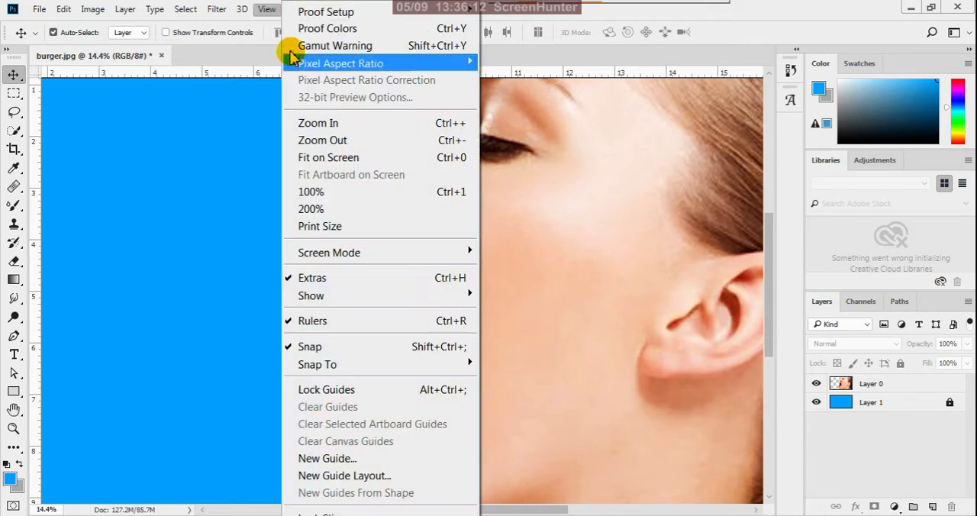
{"action": "left_click", "coordinate": [340, 192]}
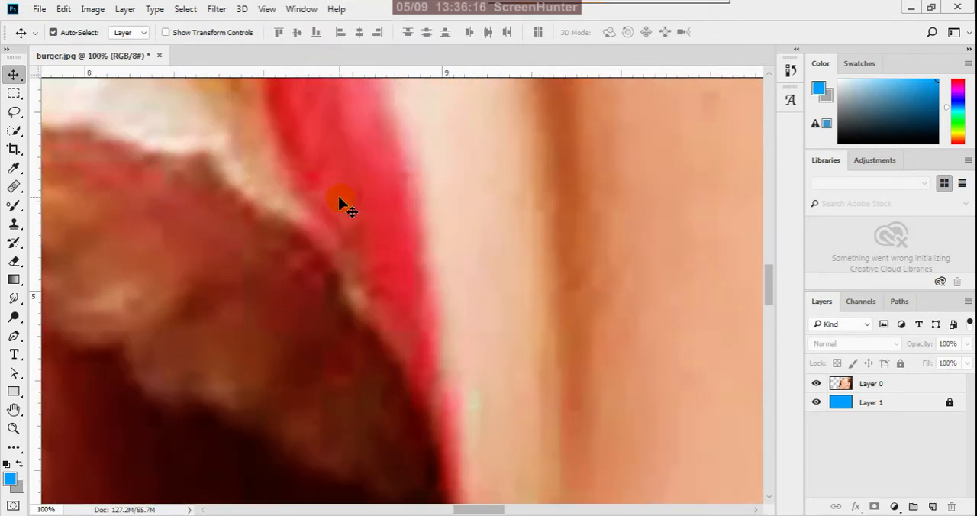
Examine the face cut-out at 100% around the lips, nose, forehead, cheek and chin for edge and pixel quality.
{"action": "key", "text": "space"}
{"action": "left_click_drag", "start_coordinate": [322, 208], "coordinate": [571, 371]}
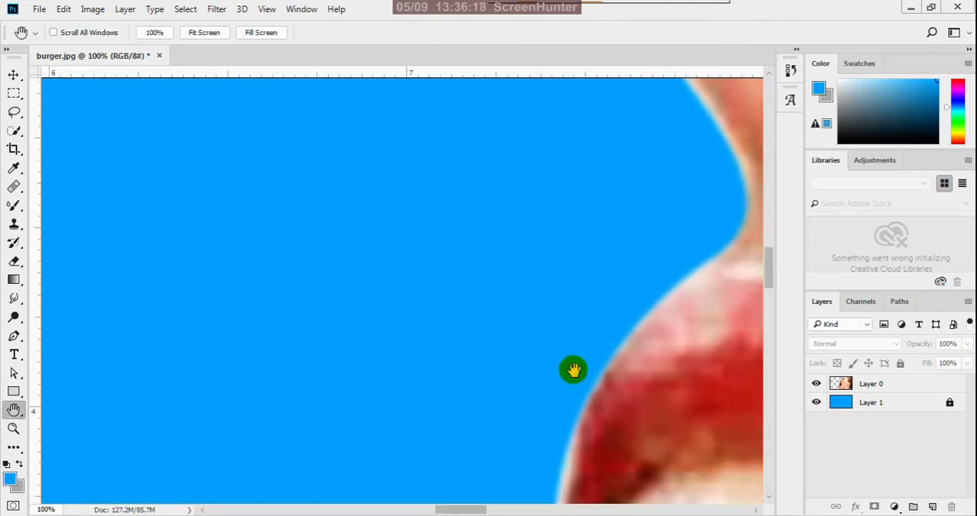
{"action": "left_click_drag", "start_coordinate": [618, 329], "coordinate": [220, 509]}
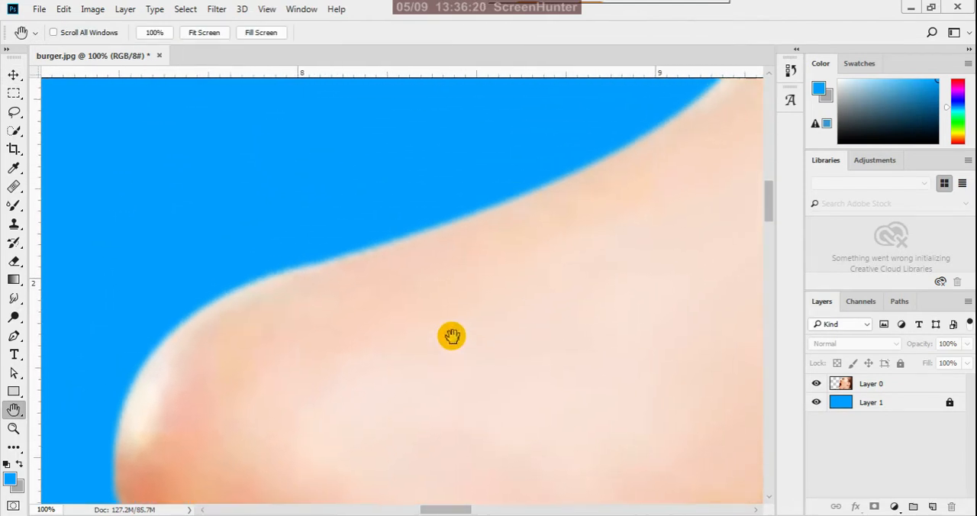
{"action": "left_click_drag", "start_coordinate": [451, 336], "coordinate": [125, 453]}
{"action": "left_click_drag", "start_coordinate": [532, 239], "coordinate": [411, 443]}
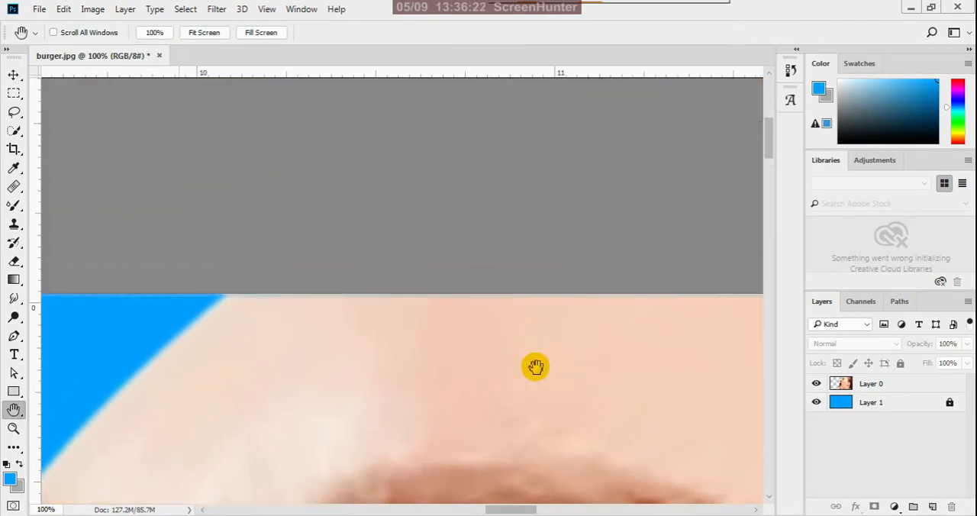
{"action": "left_click_drag", "start_coordinate": [535, 366], "coordinate": [649, 93]}
{"action": "left_click_drag", "start_coordinate": [514, 333], "coordinate": [591, 145]}
{"action": "left_click_drag", "start_coordinate": [530, 305], "coordinate": [600, 135]}
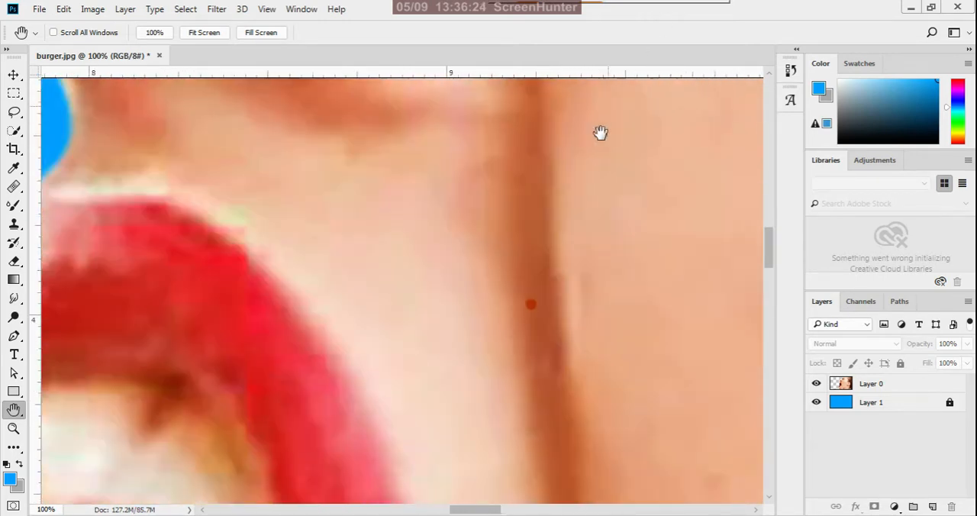
{"action": "left_click_drag", "start_coordinate": [418, 365], "coordinate": [521, 113]}
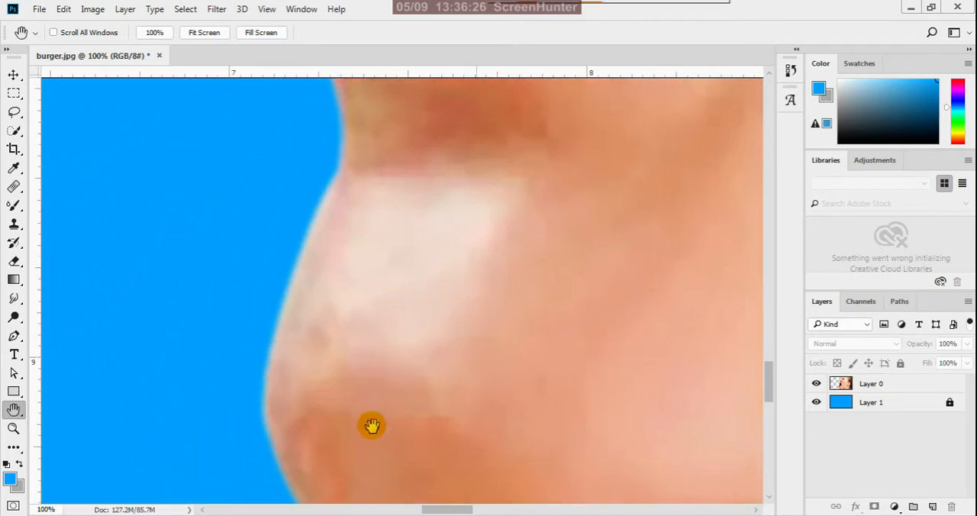
{"action": "left_click_drag", "start_coordinate": [372, 425], "coordinate": [412, 150]}
{"action": "left_click_drag", "start_coordinate": [447, 264], "coordinate": [453, 438]}
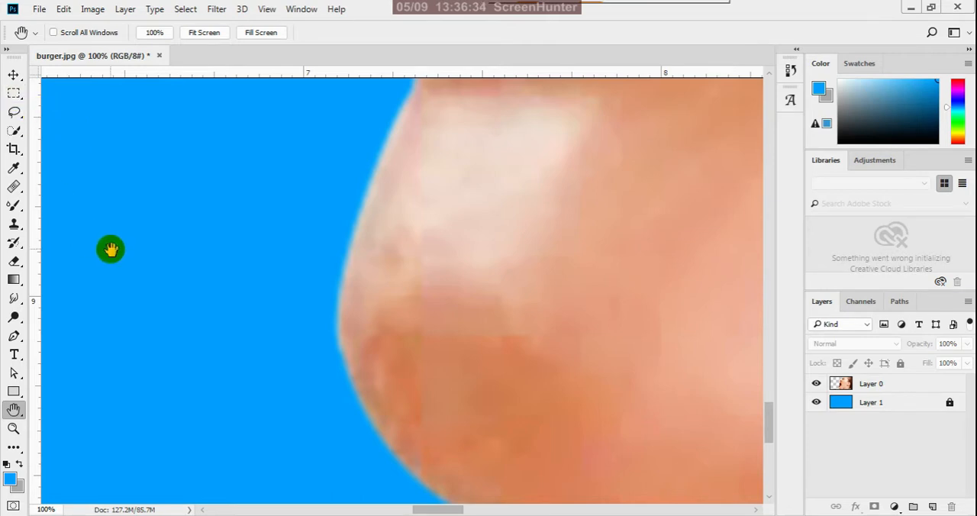
Examine the whole photo against the blue background at several reduced zoom levels.
{"action": "scroll", "coordinate": [432, 266], "scroll_direction": "down", "scroll_amount": 2}
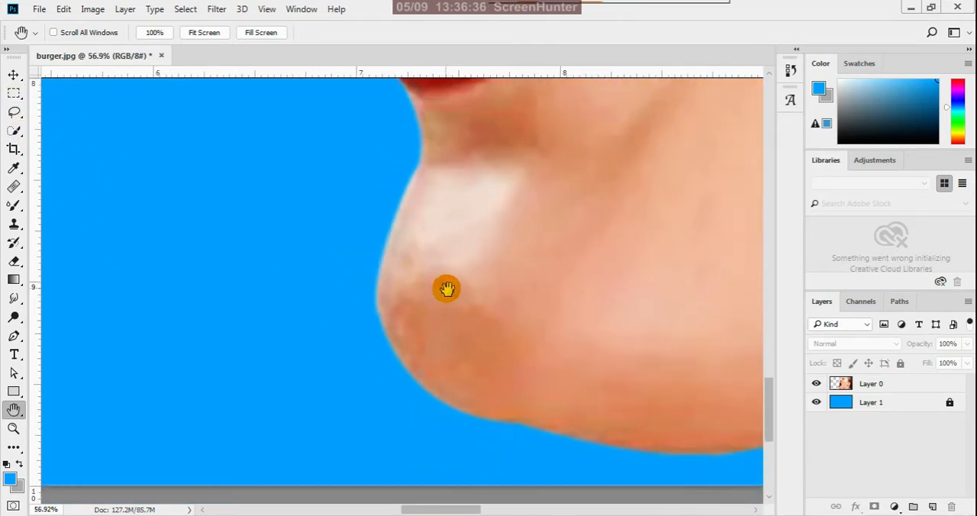
{"action": "scroll", "coordinate": [446, 288], "scroll_direction": "down", "scroll_amount": 6}
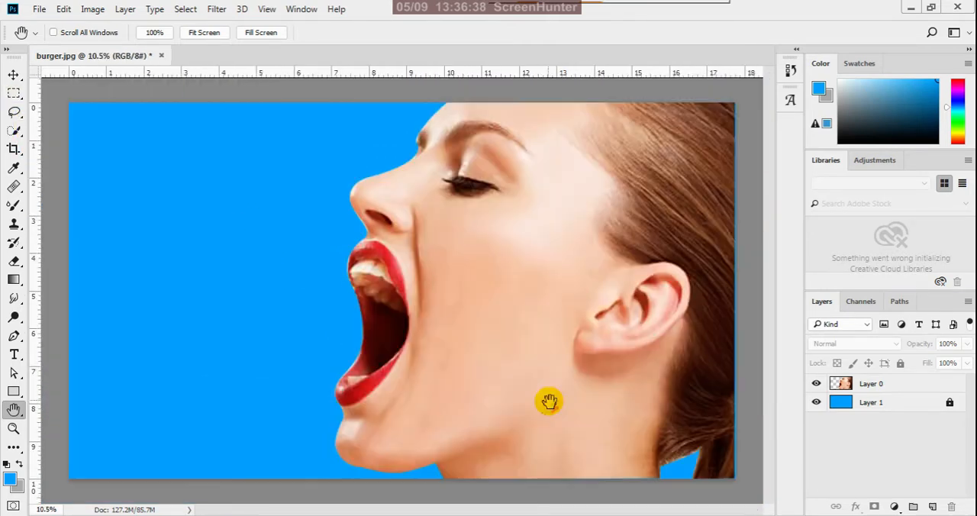
{"action": "scroll", "coordinate": [564, 401], "scroll_direction": "down", "scroll_amount": 3}
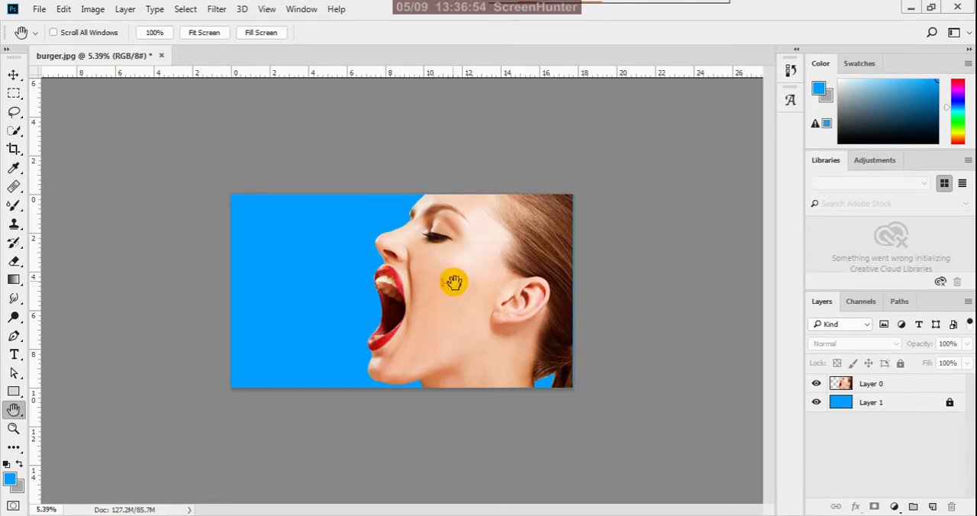
{"action": "scroll", "coordinate": [416, 240], "scroll_direction": "up", "scroll_amount": 4}
{"action": "scroll", "coordinate": [404, 232], "scroll_direction": "down", "scroll_amount": 2}
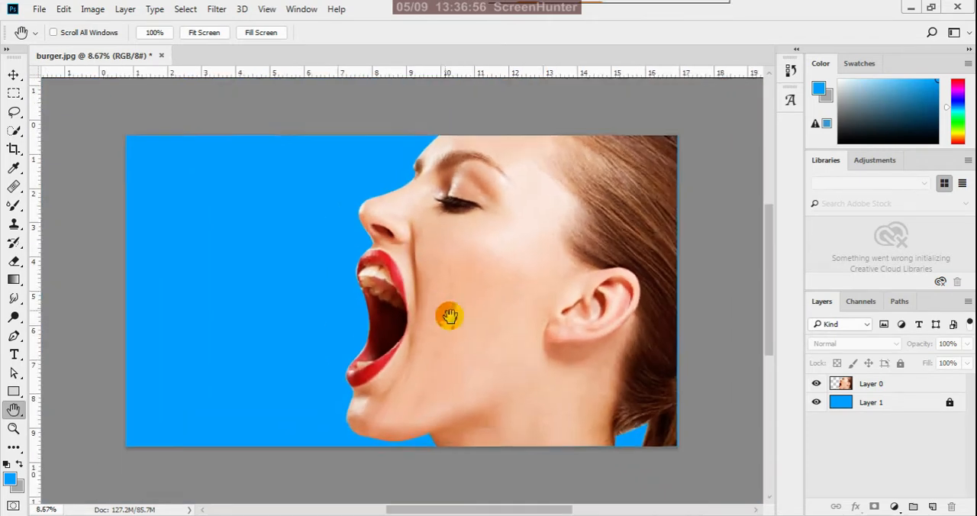
{"action": "scroll", "coordinate": [450, 315], "scroll_direction": "down", "scroll_amount": 2}
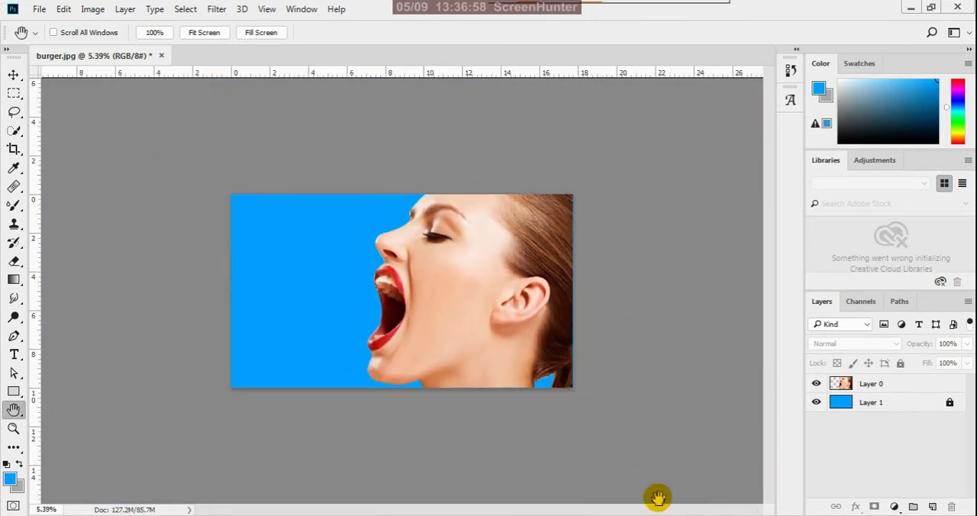
Hide the blue Layer 1 and save the transparent cut-out as a PNG named model in the reference folder.
{"action": "left_click", "coordinate": [817, 404]}
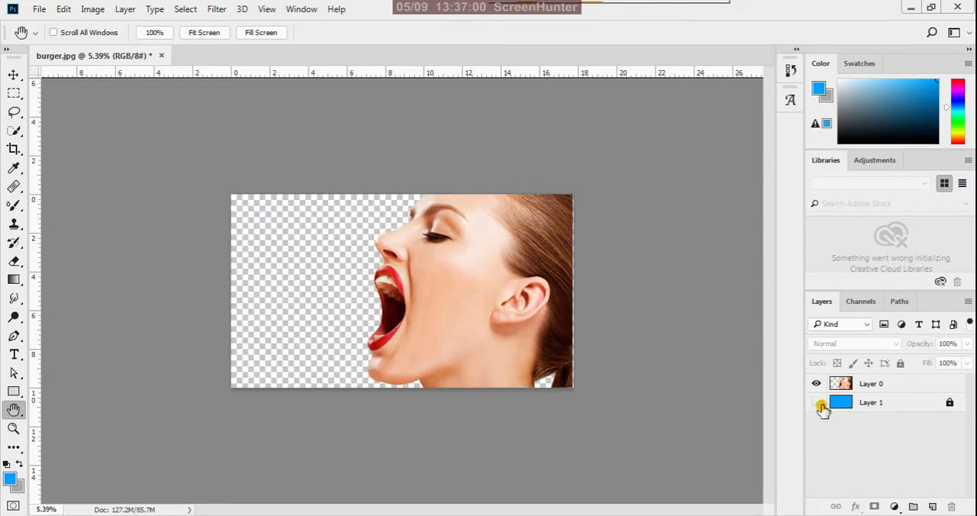
{"action": "left_click", "coordinate": [42, 12]}
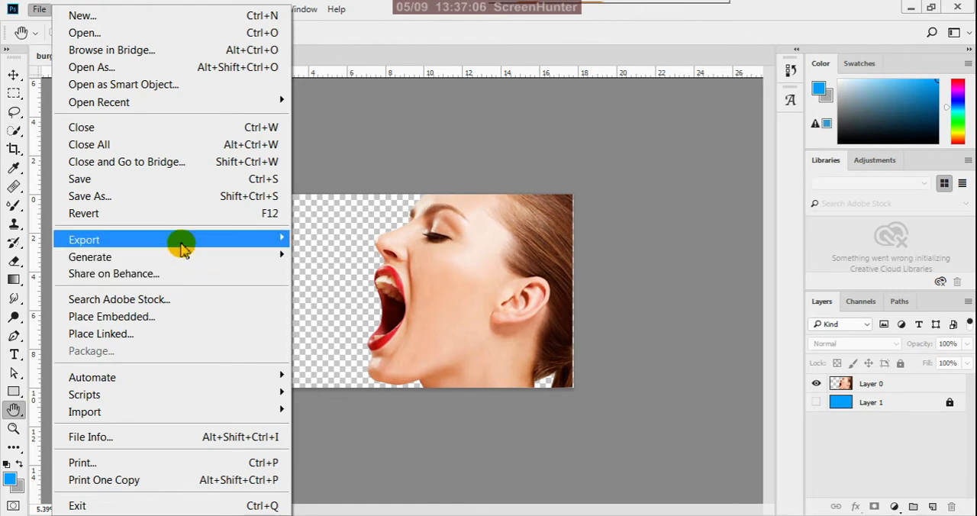
{"action": "left_click", "coordinate": [141, 198]}
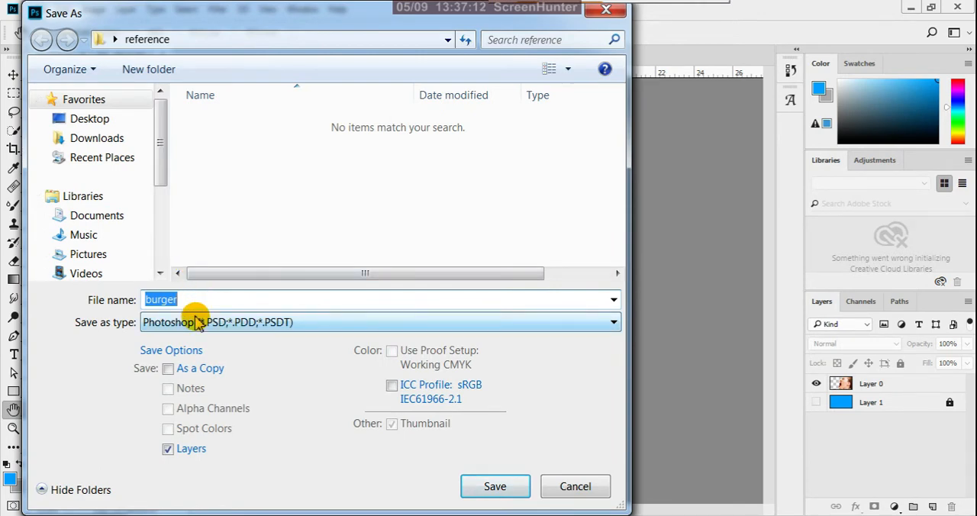
{"action": "type", "text": "model"}
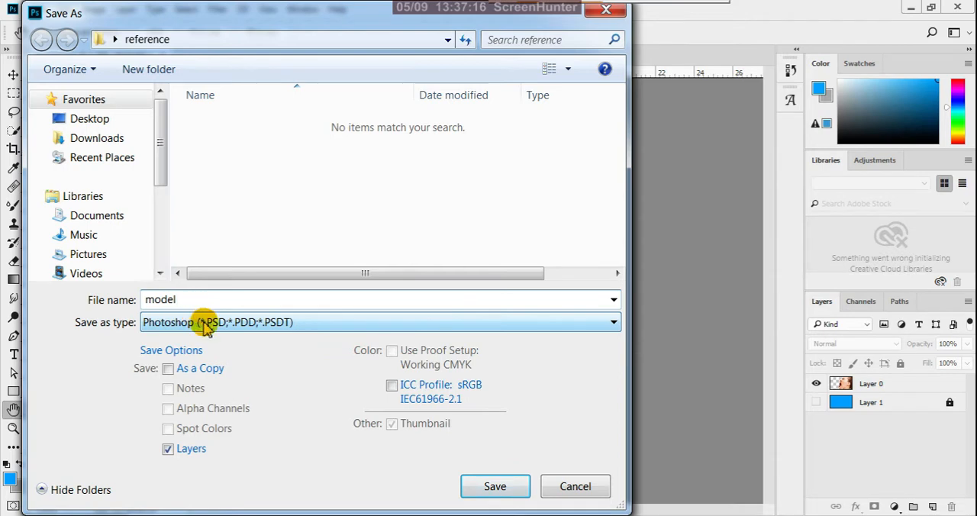
{"action": "left_click", "coordinate": [205, 323]}
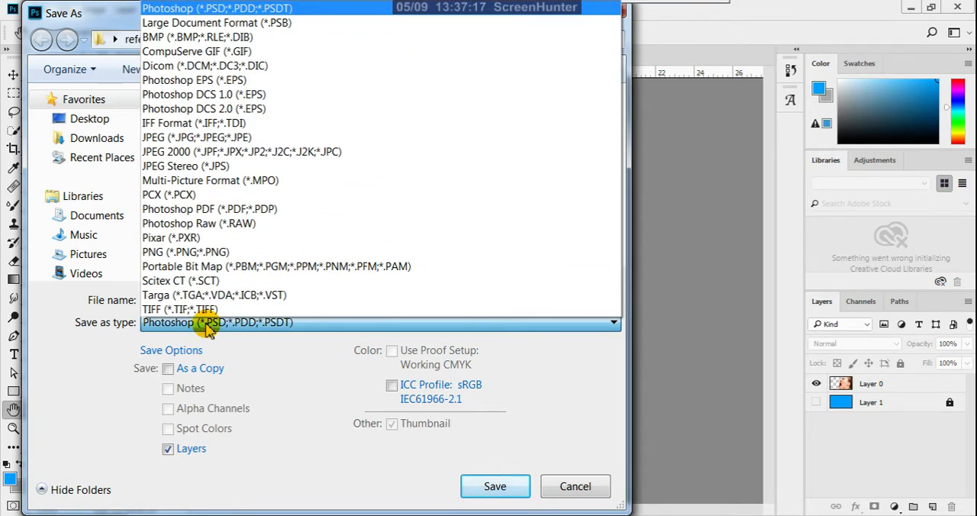
{"action": "left_click", "coordinate": [186, 252]}
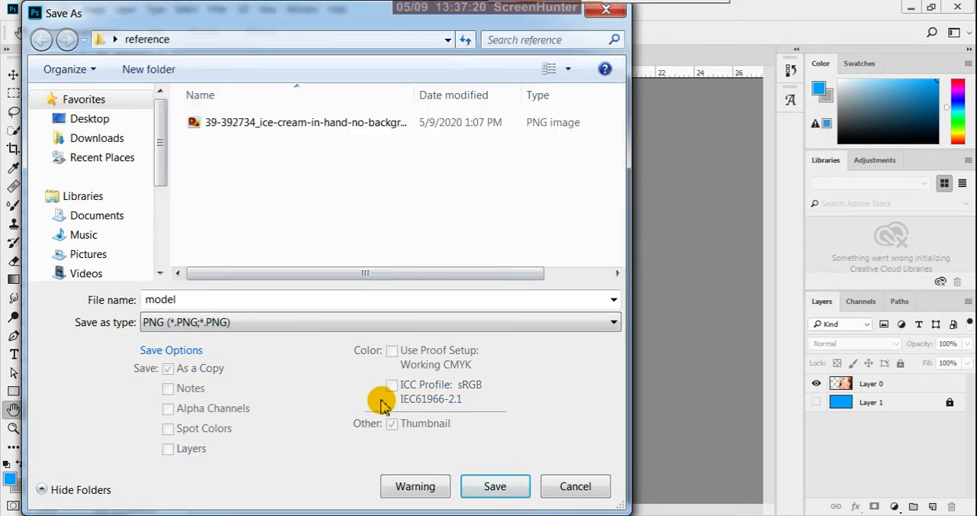
{"action": "left_click", "coordinate": [492, 488]}
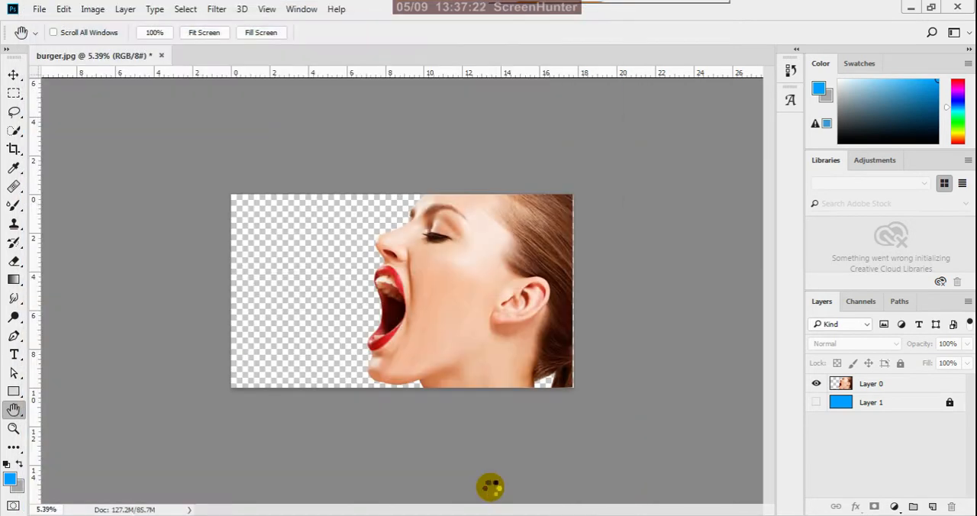
{"action": "left_click", "coordinate": [574, 261]}
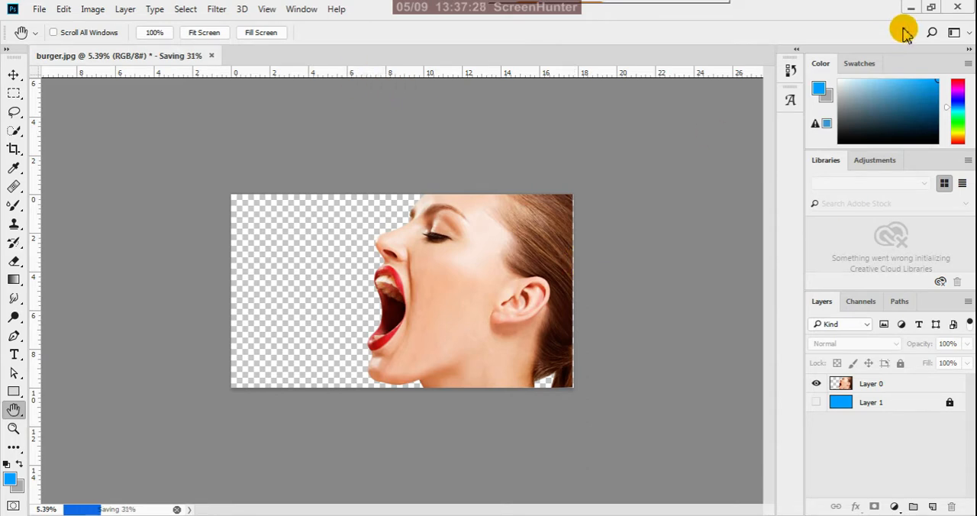
Close burger.jpg after the PNG export, discarding the changes to the original document.
{"action": "left_click", "coordinate": [212, 57]}
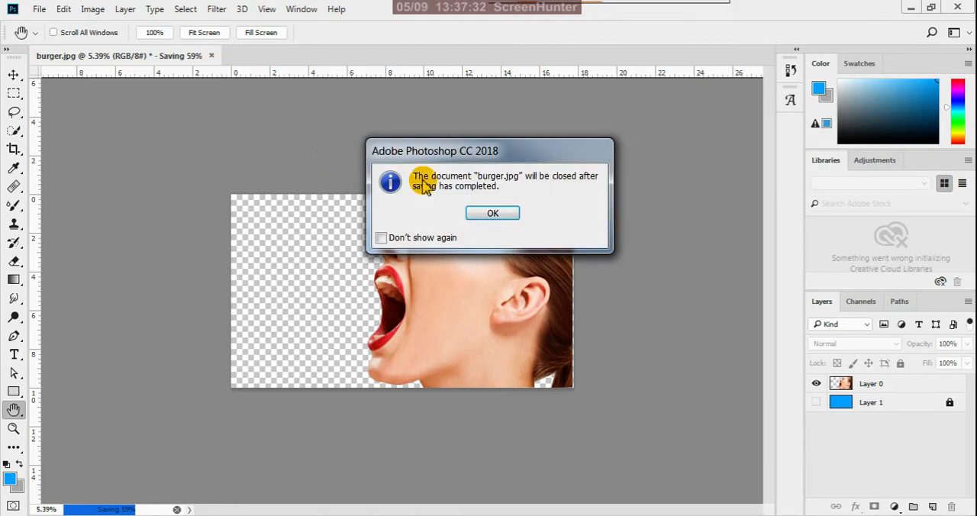
{"action": "left_click", "coordinate": [480, 213]}
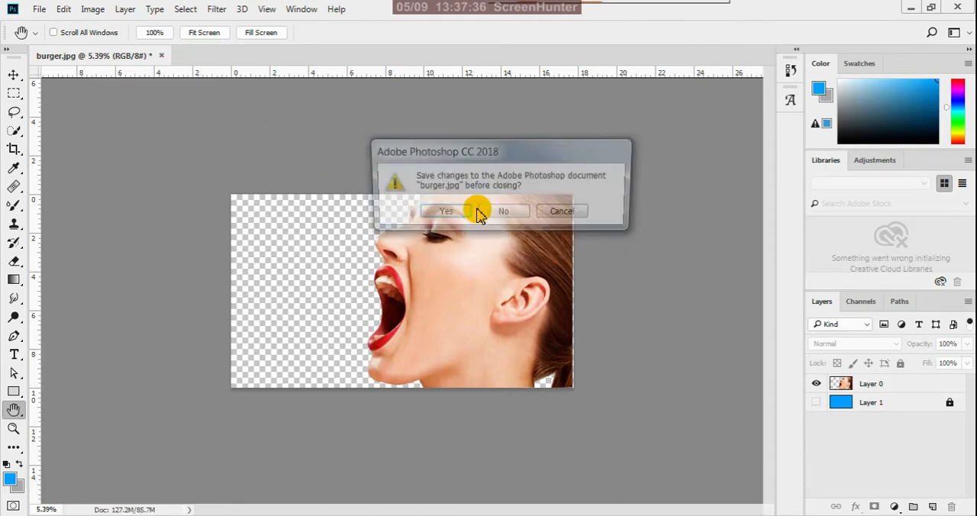
{"action": "left_click", "coordinate": [504, 215]}
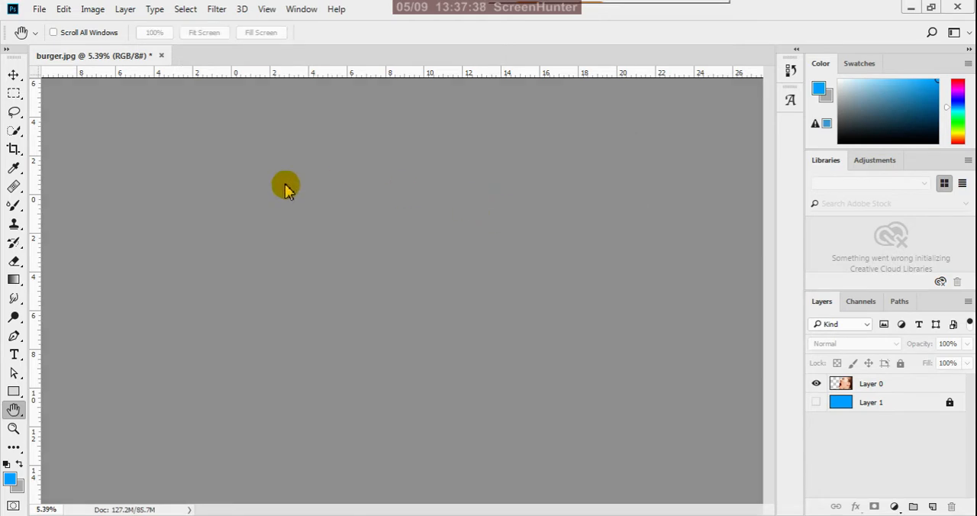
{"action": "mouse_move", "coordinate": [175, 515]}
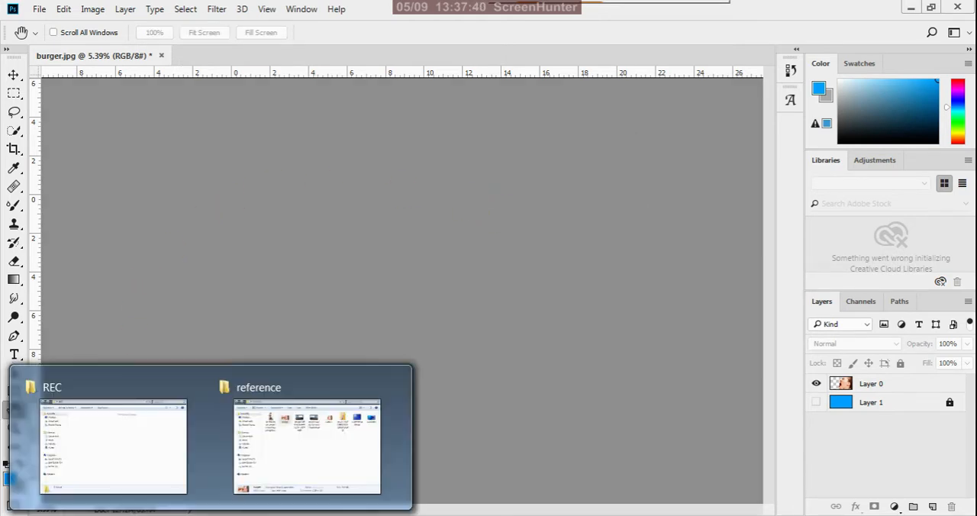
{"action": "left_click", "coordinate": [302, 467]}
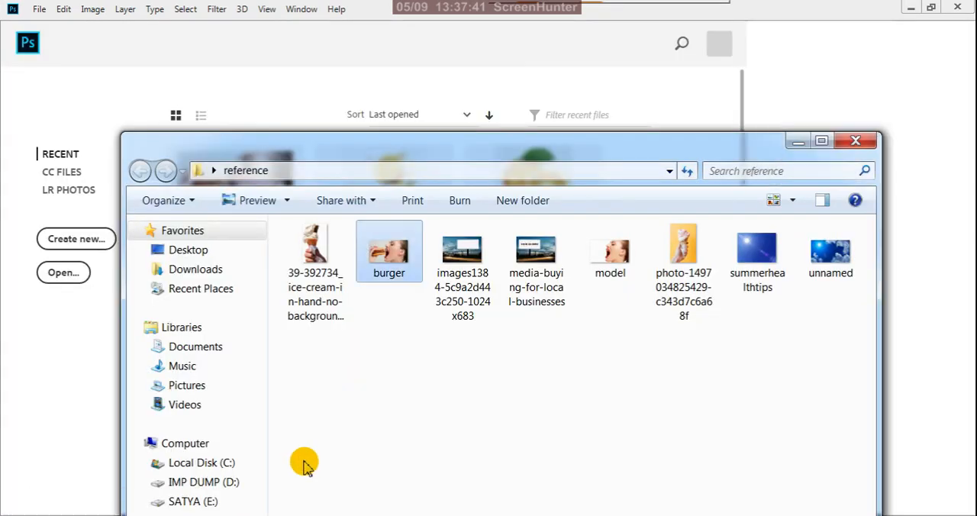
{"action": "left_click", "coordinate": [509, 412]}
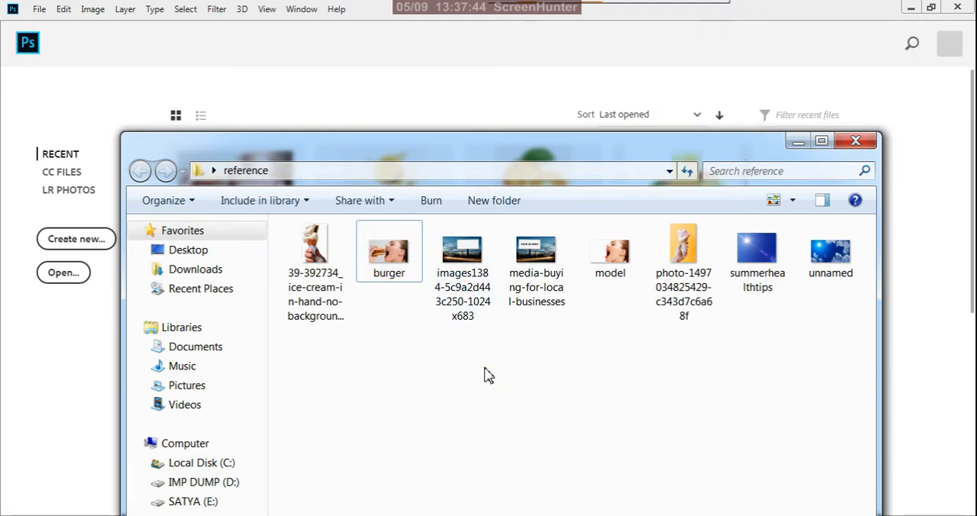
{"action": "left_click", "coordinate": [686, 271]}
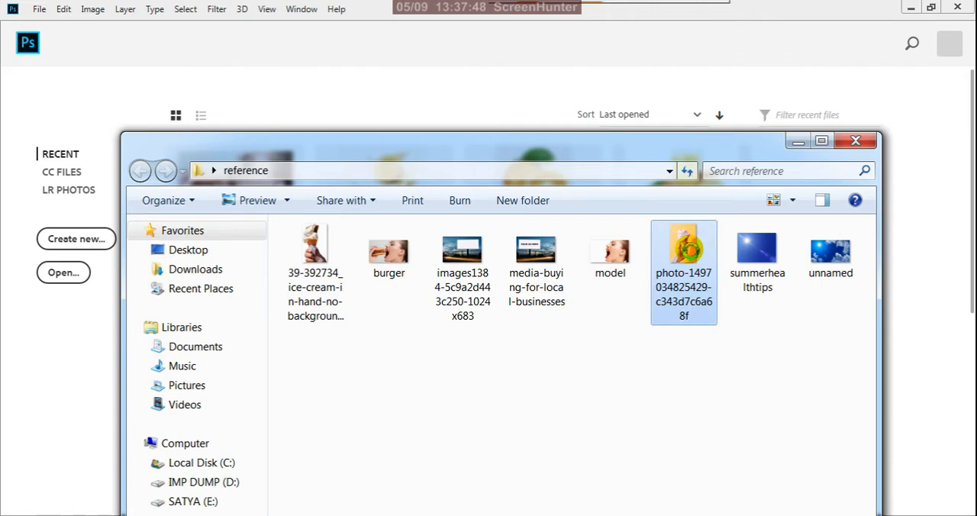
{"action": "right_click", "coordinate": [679, 252]}
{"action": "mouse_move", "coordinate": [645, 250]}
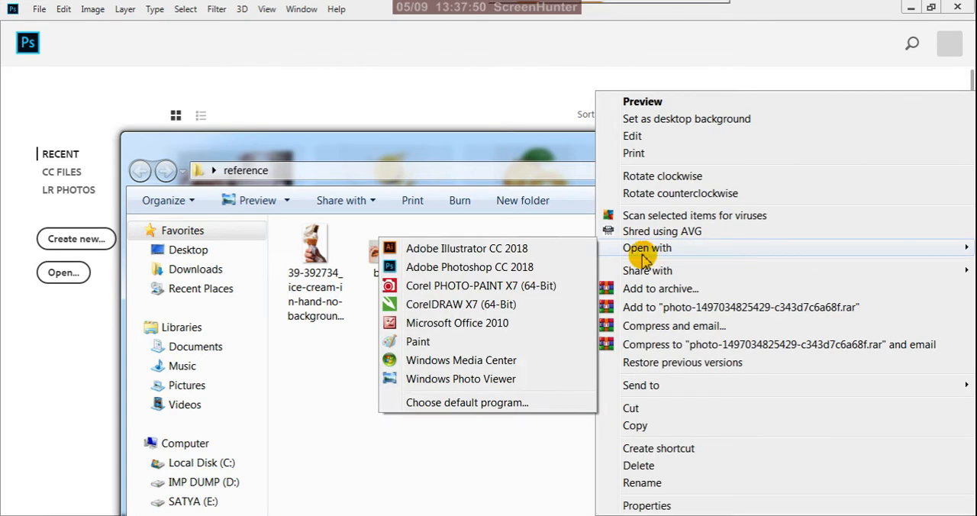
{"action": "left_click", "coordinate": [458, 267]}
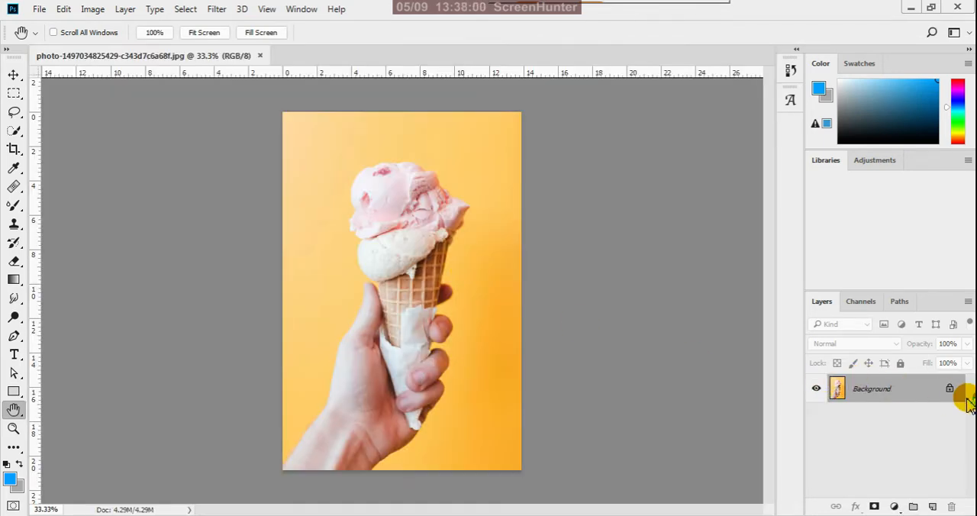
Unlock the Background layer and select the hand with the ice-cream cone using the Quick Selection tool.
{"action": "left_click", "coordinate": [949, 390]}
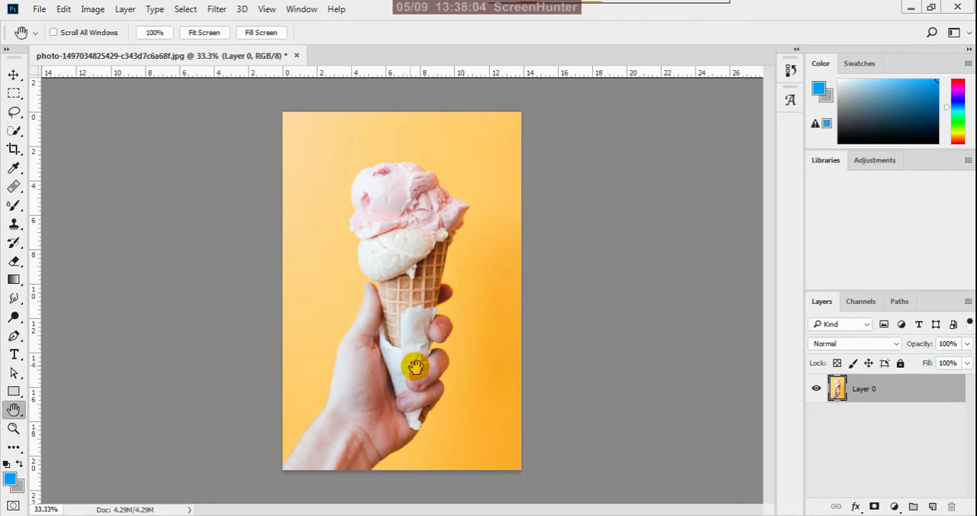
{"action": "left_click", "coordinate": [14, 130]}
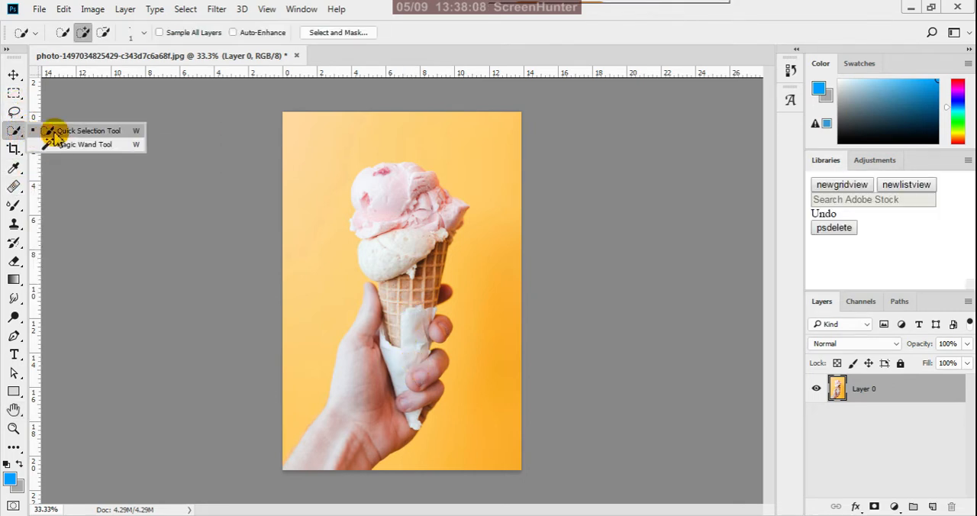
{"action": "left_click", "coordinate": [55, 131]}
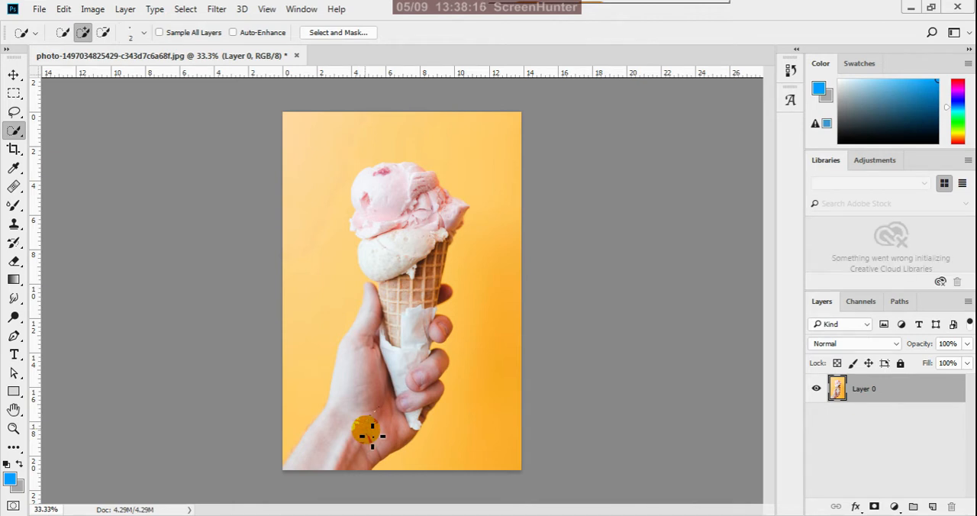
{"action": "mouse_move", "coordinate": [364, 431]}
{"action": "left_mouse_down"}
{"action": "mouse_move", "coordinate": [374, 405]}
{"action": "mouse_move", "coordinate": [403, 399]}
{"action": "mouse_move", "coordinate": [414, 374]}
{"action": "mouse_move", "coordinate": [424, 397]}
{"action": "mouse_move", "coordinate": [407, 320]}
{"action": "mouse_move", "coordinate": [412, 293]}
{"action": "mouse_move", "coordinate": [441, 261]}
{"action": "mouse_move", "coordinate": [433, 289]}
{"action": "mouse_move", "coordinate": [443, 241]}
{"action": "mouse_move", "coordinate": [424, 265]}
{"action": "mouse_move", "coordinate": [412, 252]}
{"action": "mouse_move", "coordinate": [421, 221]}
{"action": "mouse_move", "coordinate": [434, 232]}
{"action": "mouse_move", "coordinate": [453, 211]}
{"action": "mouse_move", "coordinate": [408, 222]}
{"action": "mouse_move", "coordinate": [377, 196]}
{"action": "mouse_move", "coordinate": [391, 217]}
{"action": "left_mouse_up"}
{"action": "scroll", "coordinate": [390, 218], "scroll_direction": "down", "scroll_amount": 3}
{"action": "scroll", "coordinate": [371, 457], "scroll_direction": "up", "scroll_amount": 5}
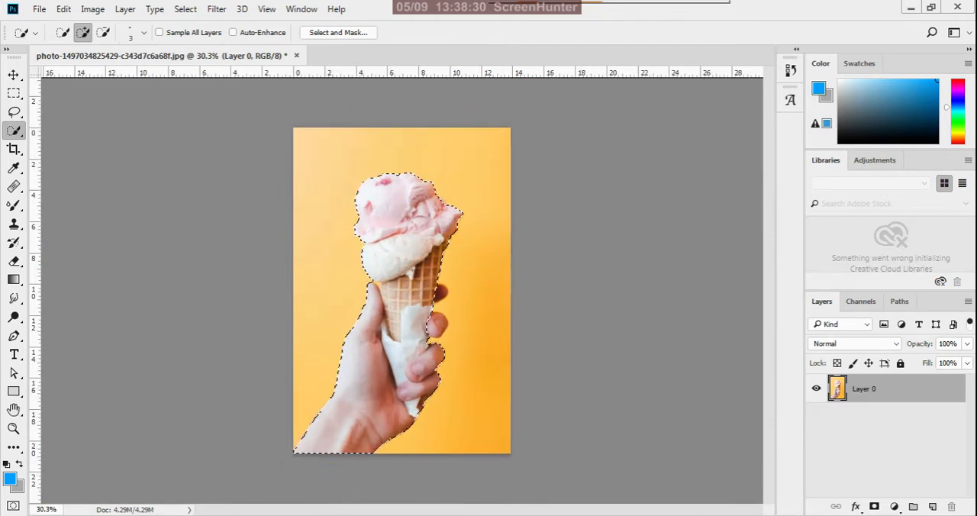
Add the missing upper finger and the dark fingertip behind the cone to the quick selection.
{"action": "scroll", "coordinate": [341, 433], "scroll_direction": "up", "scroll_amount": 15}
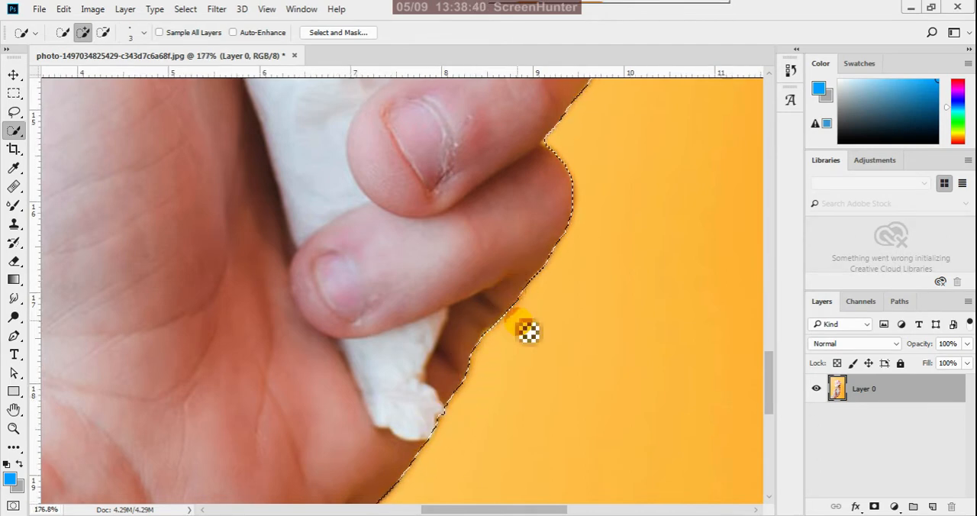
{"action": "scroll", "coordinate": [530, 329], "scroll_direction": "down", "scroll_amount": 5}
{"action": "scroll", "coordinate": [563, 209], "scroll_direction": "up", "scroll_amount": 4}
{"action": "scroll", "coordinate": [565, 206], "scroll_direction": "up", "scroll_amount": 2}
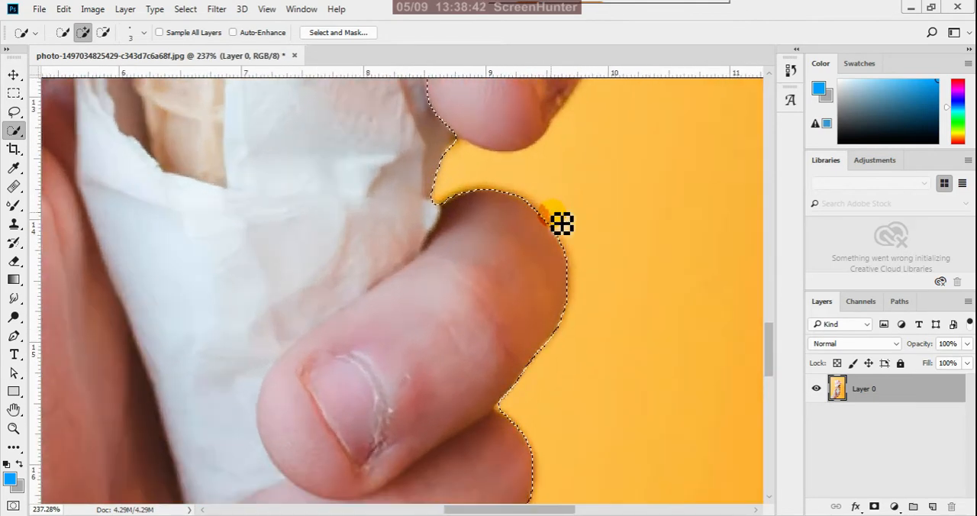
{"action": "scroll", "coordinate": [562, 370], "scroll_direction": "down", "scroll_amount": 4}
{"action": "left_click_drag", "start_coordinate": [579, 253], "coordinate": [576, 236]}
{"action": "scroll", "coordinate": [593, 227], "scroll_direction": "down", "scroll_amount": 2}
{"action": "scroll", "coordinate": [587, 173], "scroll_direction": "up", "scroll_amount": 2}
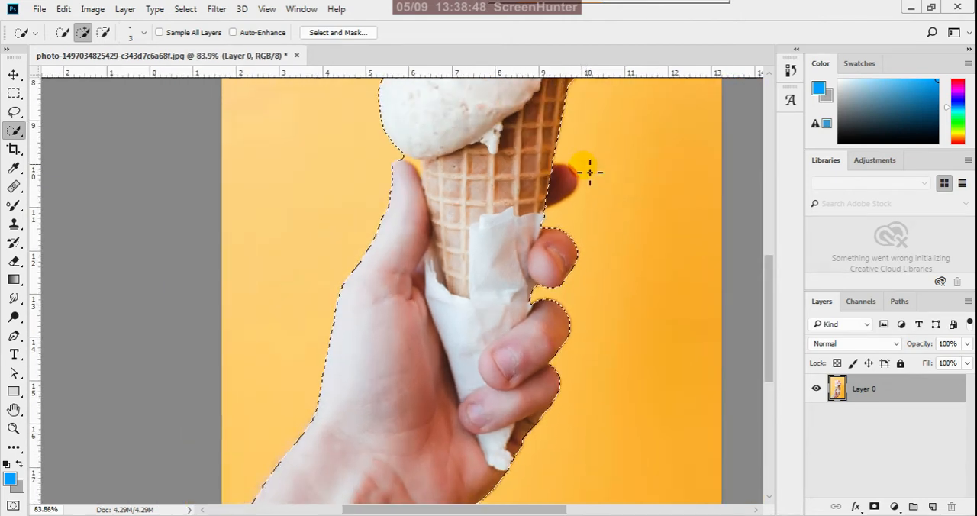
{"action": "left_click_drag", "start_coordinate": [549, 185], "coordinate": [564, 190]}
{"action": "scroll", "coordinate": [593, 316], "scroll_direction": "down", "scroll_amount": 3}
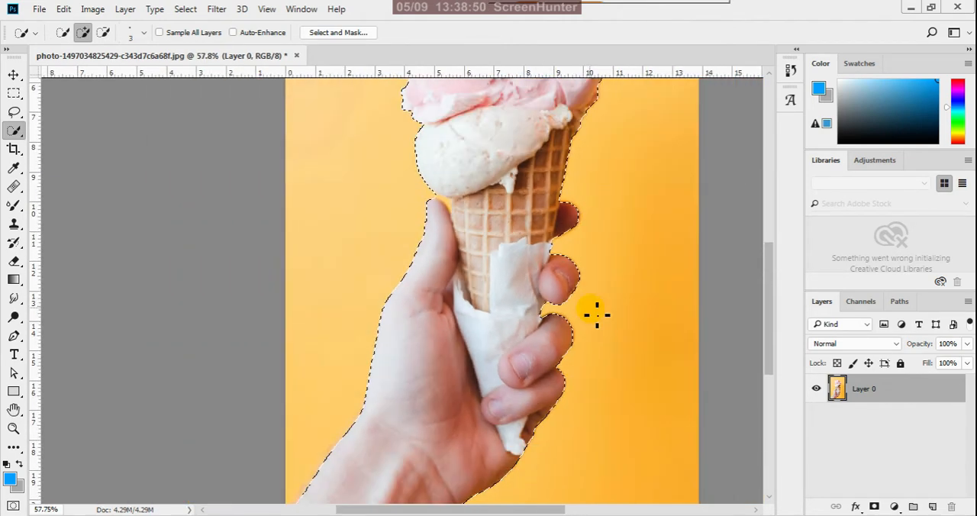
{"action": "scroll", "coordinate": [611, 140], "scroll_direction": "down", "scroll_amount": 2}
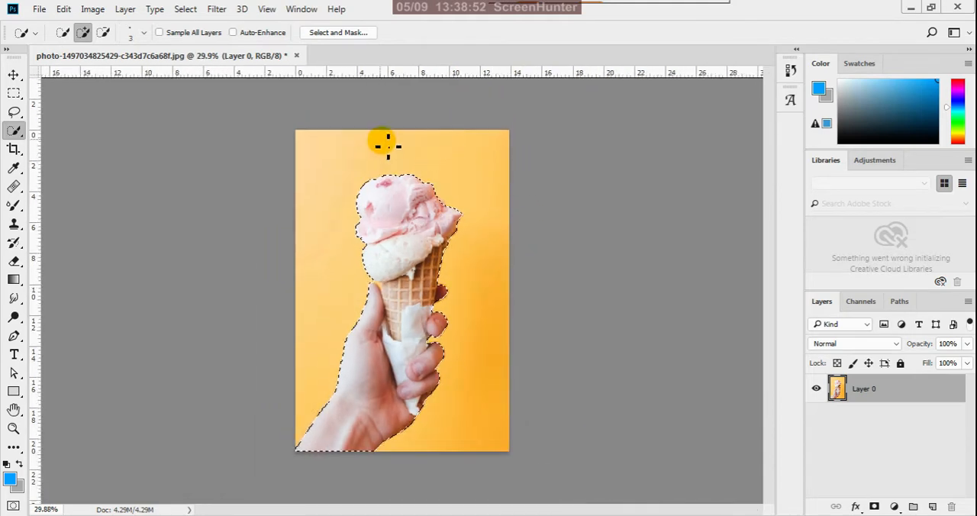
Extend the selection to include the missed notch along the pink scoop's right edge.
{"action": "scroll", "coordinate": [408, 140], "scroll_direction": "up", "scroll_amount": 4}
{"action": "scroll", "coordinate": [423, 155], "scroll_direction": "up", "scroll_amount": 2}
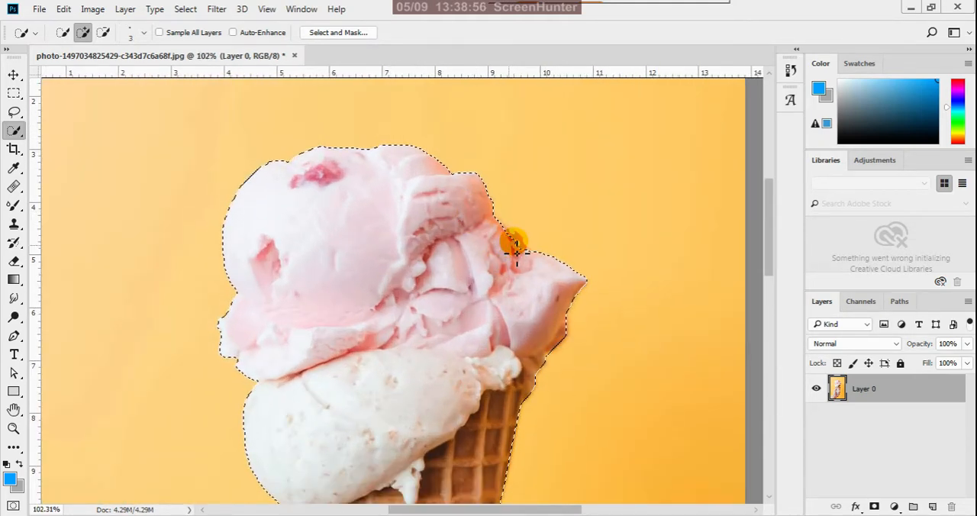
{"action": "scroll", "coordinate": [516, 245], "scroll_direction": "up", "scroll_amount": 2}
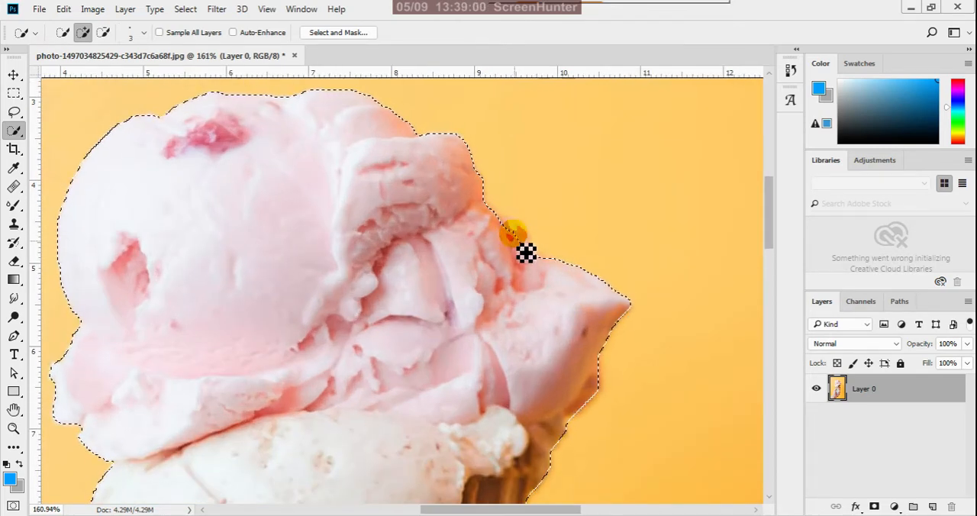
{"action": "left_click", "coordinate": [523, 256]}
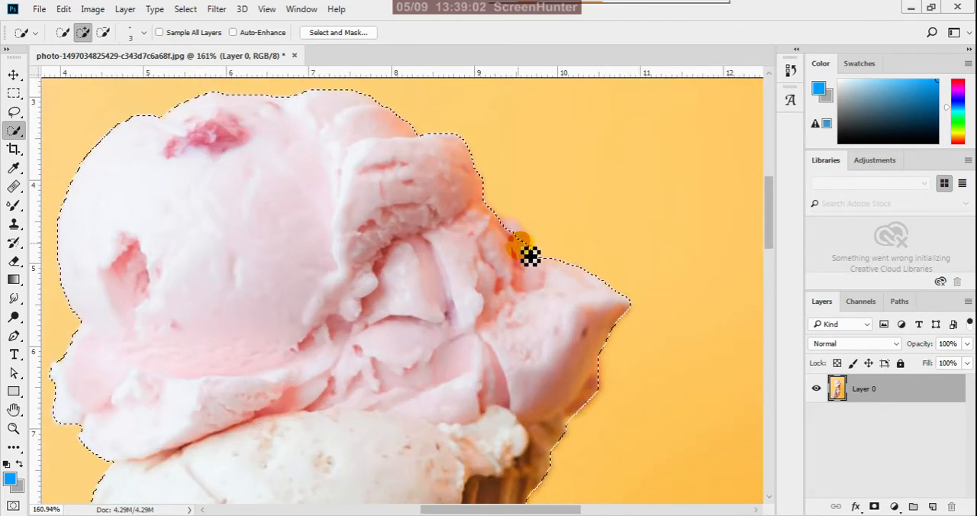
{"action": "left_click", "coordinate": [523, 243]}
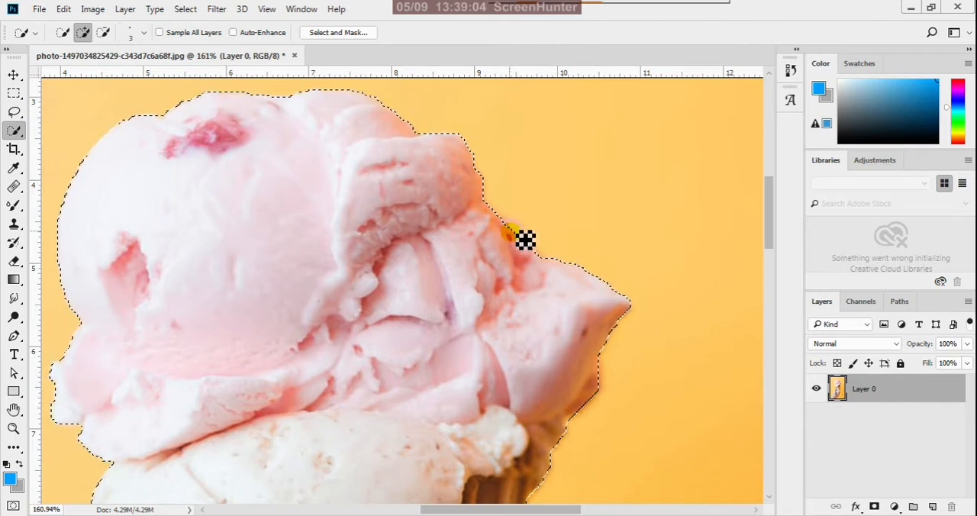
{"action": "left_click", "coordinate": [526, 245]}
{"action": "scroll", "coordinate": [583, 230], "scroll_direction": "down", "scroll_amount": 4}
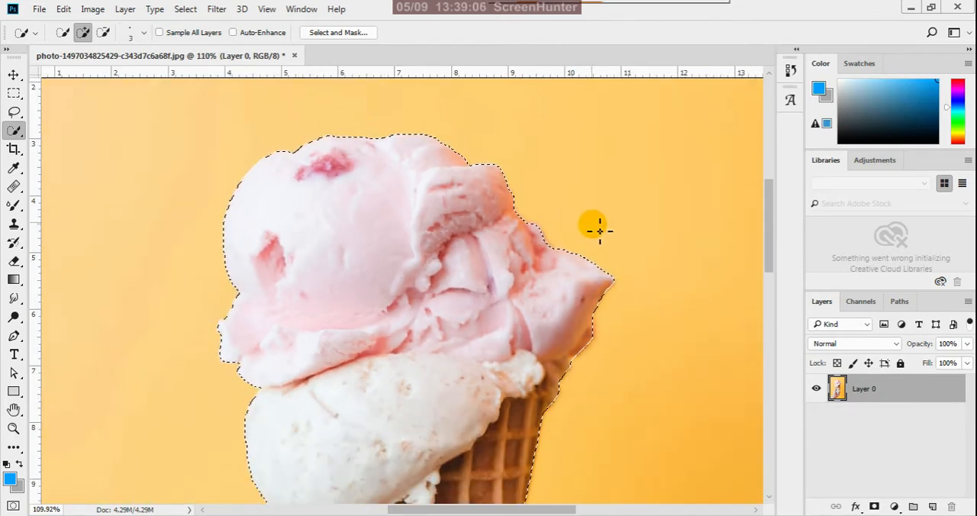
Subtract the yellow gap between the thumb, the white scoop and the cone from the selection, keeping the thumb tip selected.
{"action": "scroll", "coordinate": [343, 363], "scroll_direction": "down", "scroll_amount": 4}
{"action": "scroll", "coordinate": [364, 463], "scroll_direction": "down", "scroll_amount": 1}
{"action": "scroll", "coordinate": [385, 454], "scroll_direction": "up", "scroll_amount": 7}
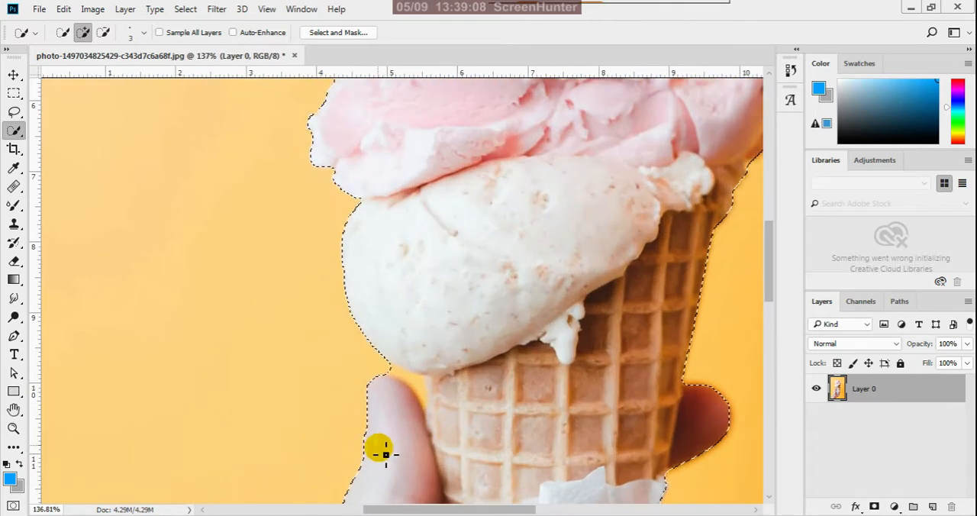
{"action": "scroll", "coordinate": [385, 453], "scroll_direction": "up", "scroll_amount": 3}
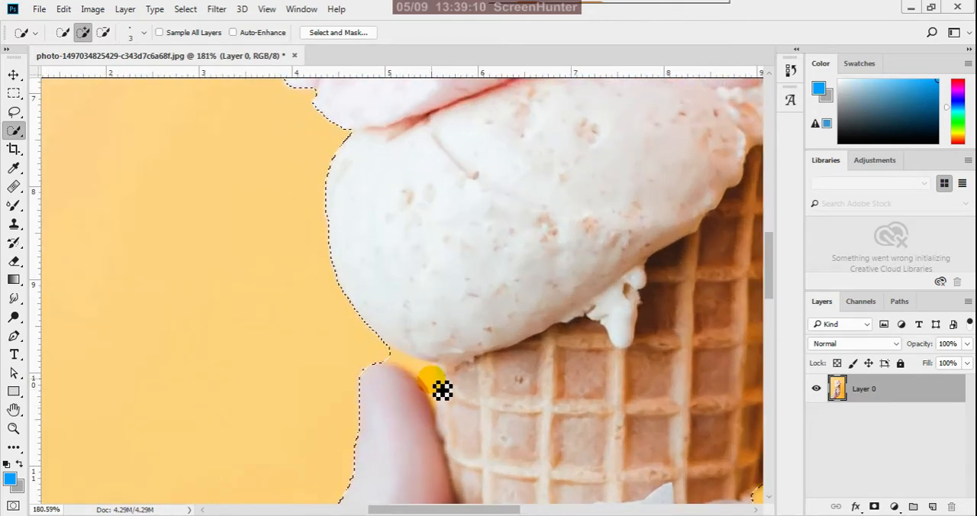
{"action": "left_click", "coordinate": [106, 33]}
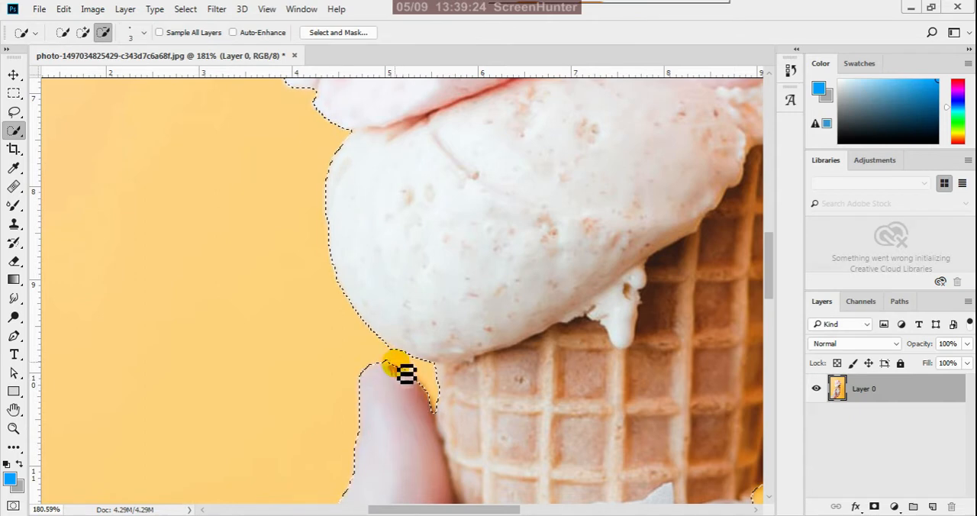
{"action": "left_click", "coordinate": [83, 33]}
{"action": "scroll", "coordinate": [454, 202], "scroll_direction": "down", "scroll_amount": 4}
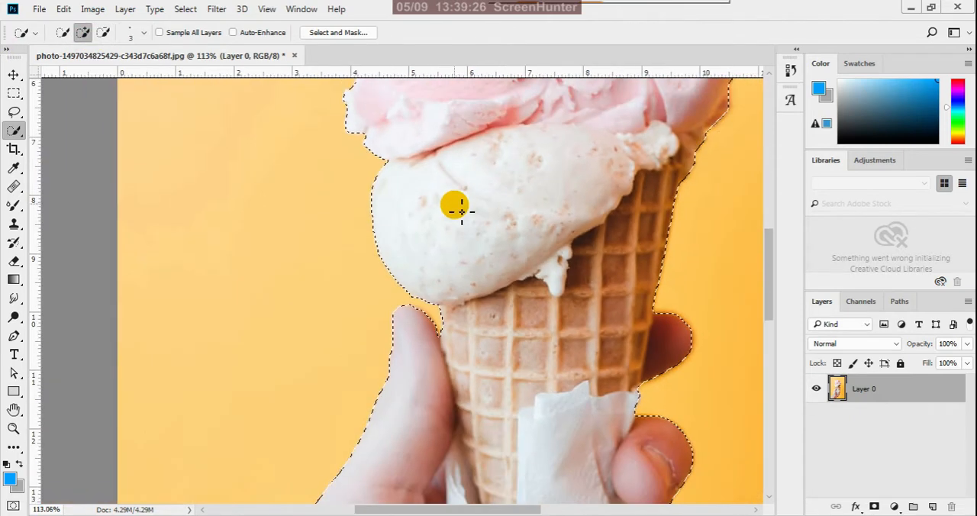
{"action": "scroll", "coordinate": [395, 298], "scroll_direction": "up", "scroll_amount": 6}
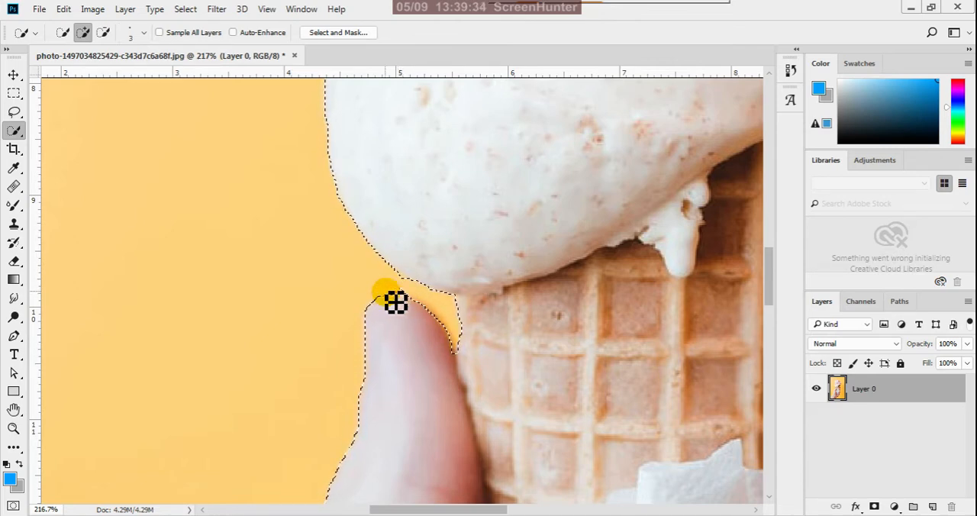
{"action": "left_click", "coordinate": [103, 32]}
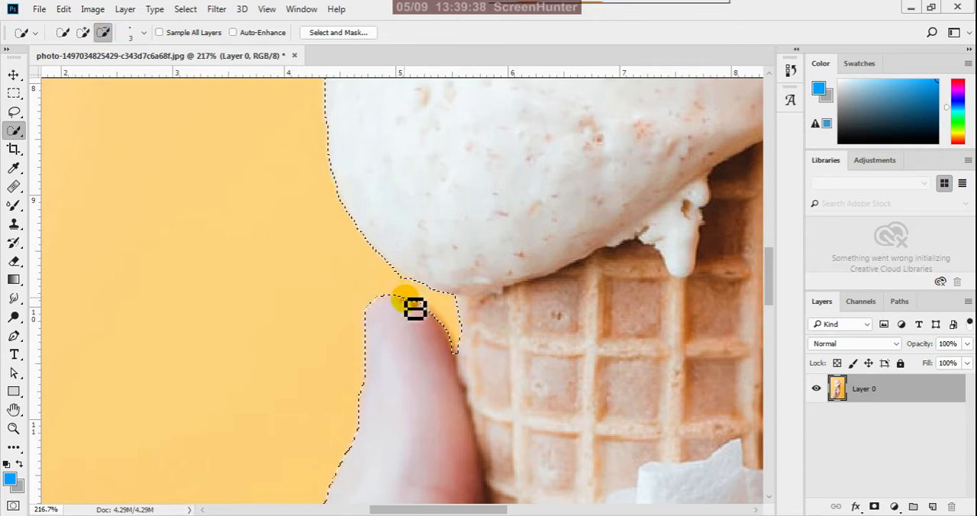
Invert the selection so it covers the yellow background around the hand and ice-cream cone.
{"action": "scroll", "coordinate": [423, 313], "scroll_direction": "down", "scroll_amount": 8}
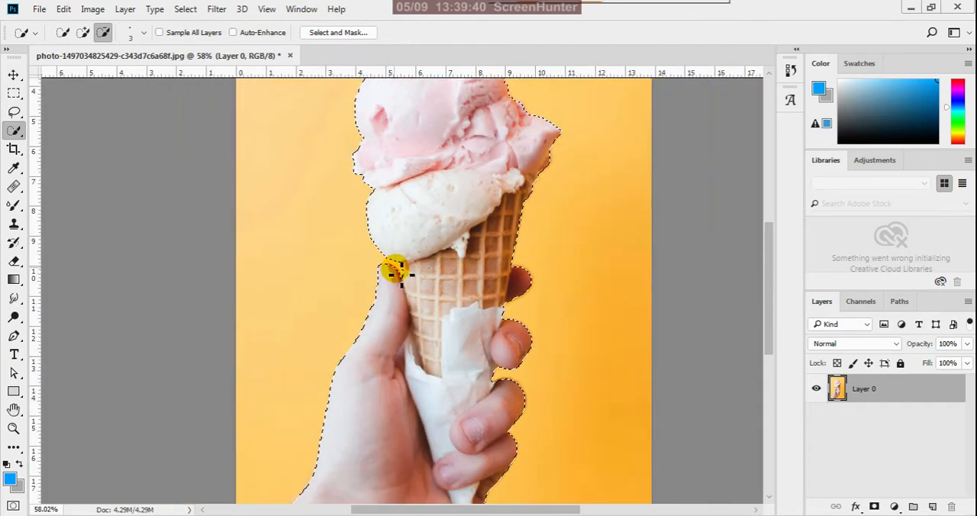
{"action": "scroll", "coordinate": [447, 326], "scroll_direction": "down", "scroll_amount": 2}
{"action": "scroll", "coordinate": [322, 480], "scroll_direction": "up", "scroll_amount": 3}
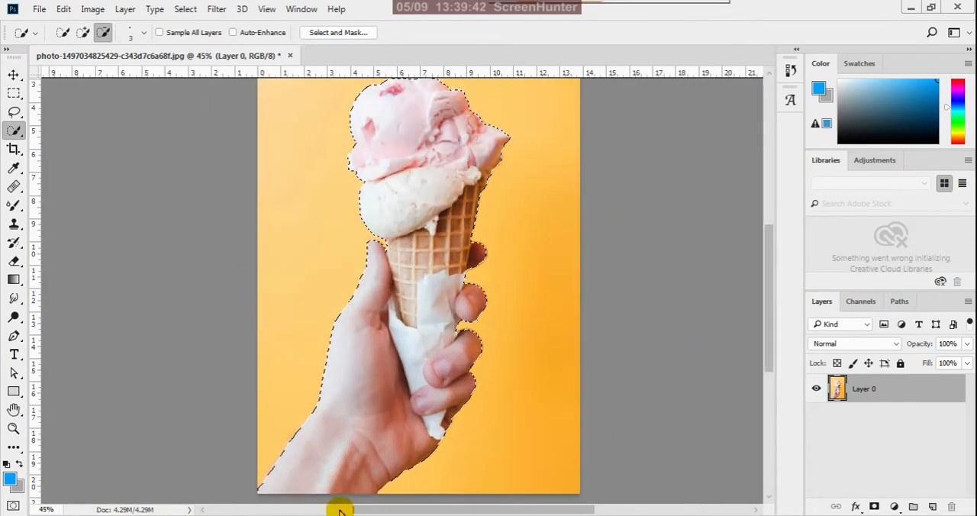
{"action": "scroll", "coordinate": [468, 481], "scroll_direction": "up", "scroll_amount": 1}
{"action": "scroll", "coordinate": [473, 457], "scroll_direction": "down", "scroll_amount": 4}
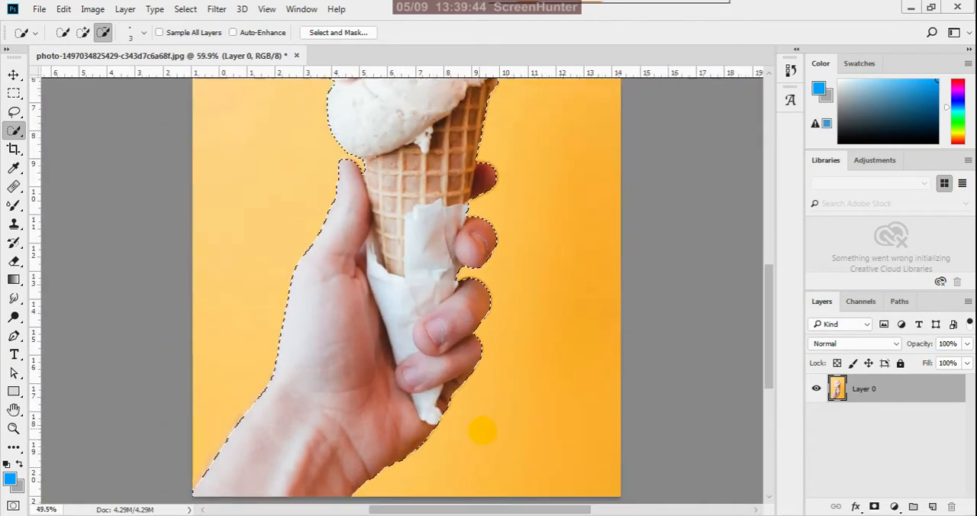
{"action": "scroll", "coordinate": [456, 398], "scroll_direction": "down", "scroll_amount": 1}
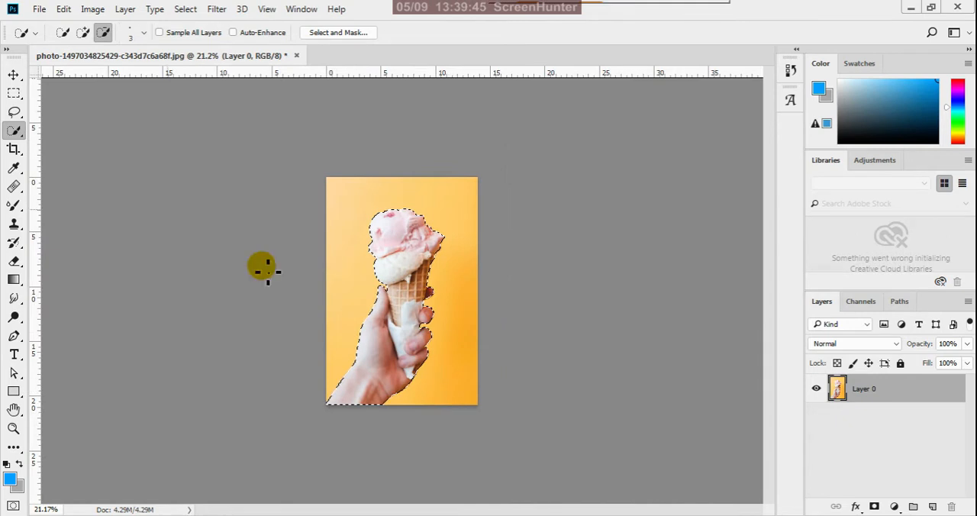
{"action": "left_click", "coordinate": [14, 93]}
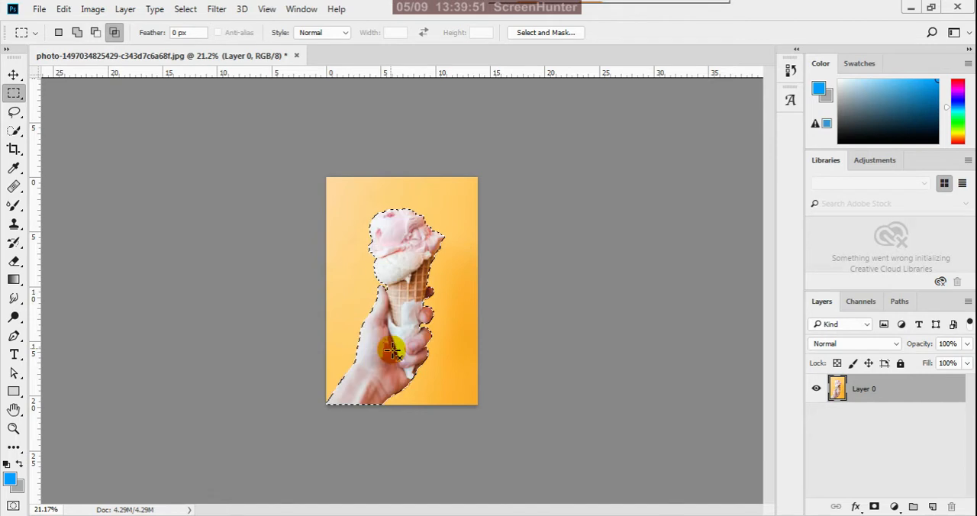
{"action": "right_click", "coordinate": [405, 301]}
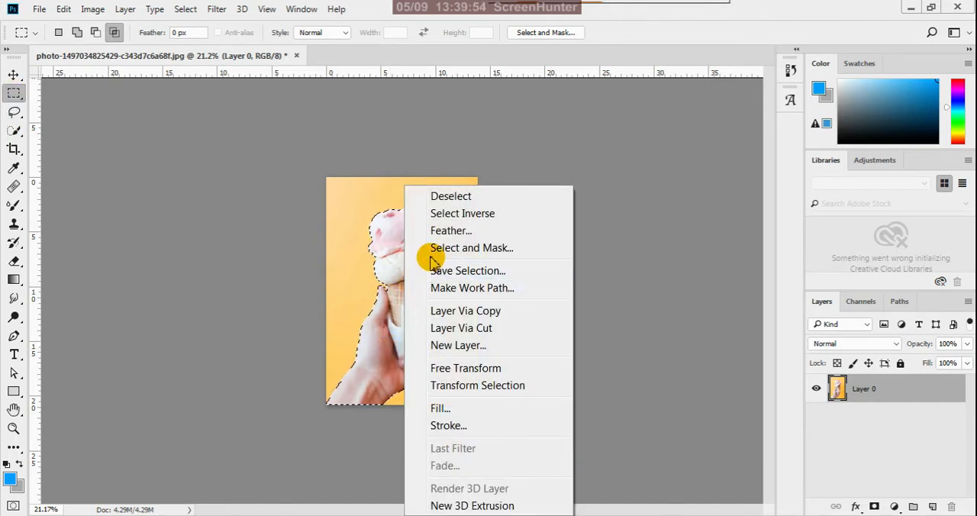
{"action": "left_click", "coordinate": [457, 216]}
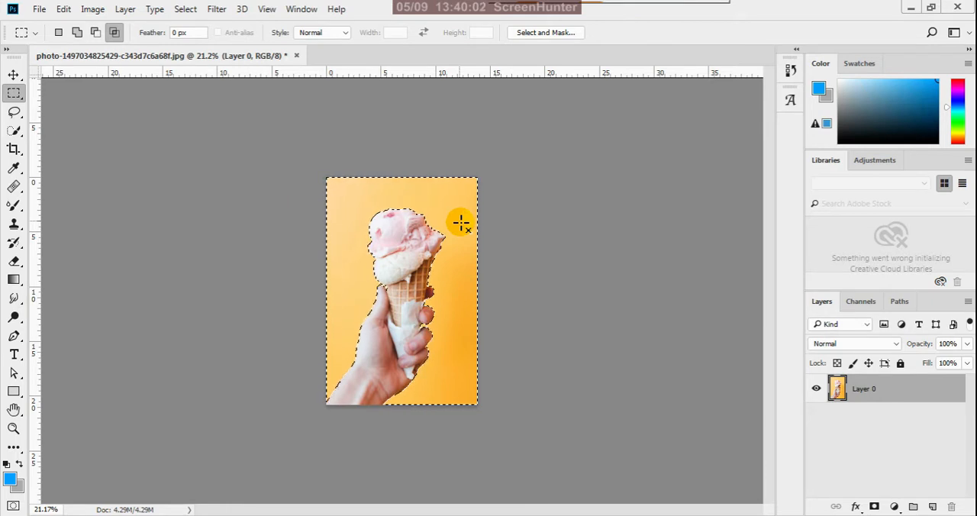
Feather the inverted selection by 5 pixels, delete the yellow background and clear the selection.
{"action": "right_click", "coordinate": [374, 237]}
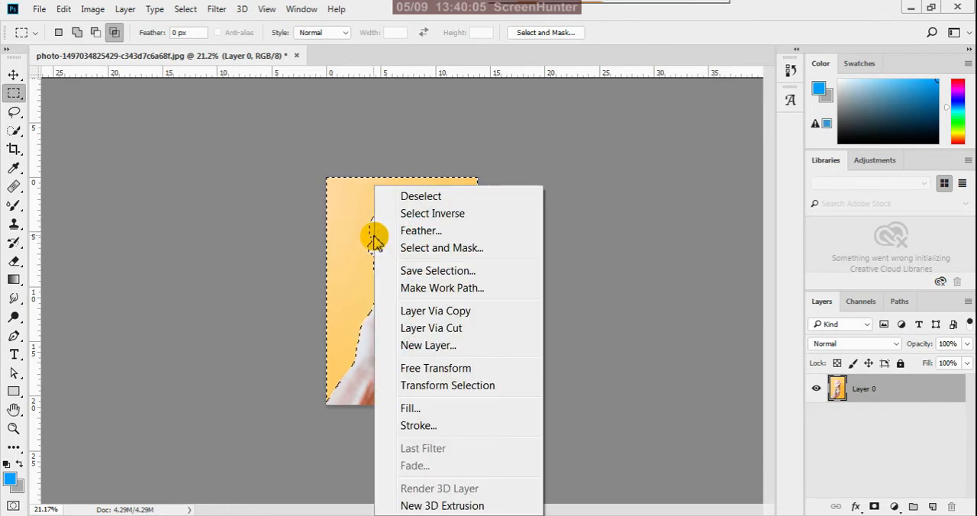
{"action": "left_click", "coordinate": [412, 230]}
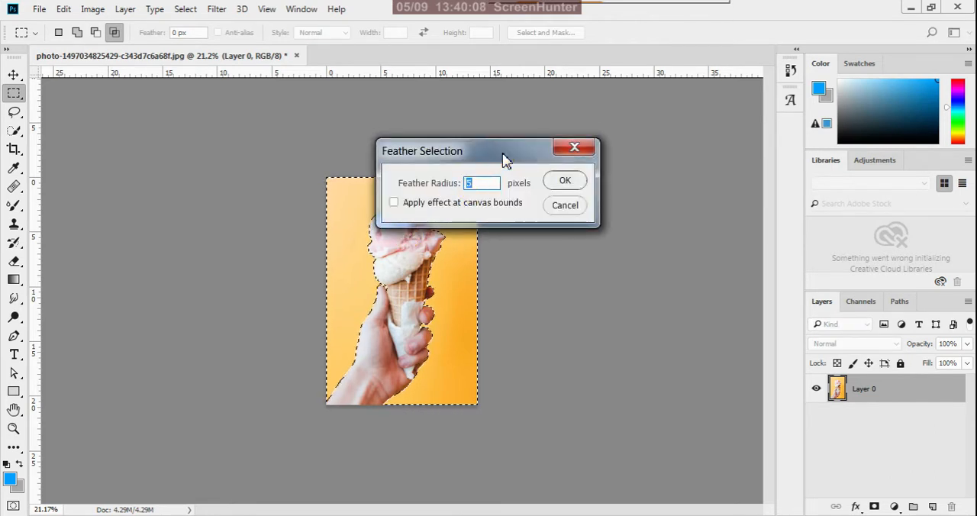
{"action": "left_click_drag", "start_coordinate": [503, 160], "coordinate": [522, 250]}
{"action": "left_click", "coordinate": [591, 274]}
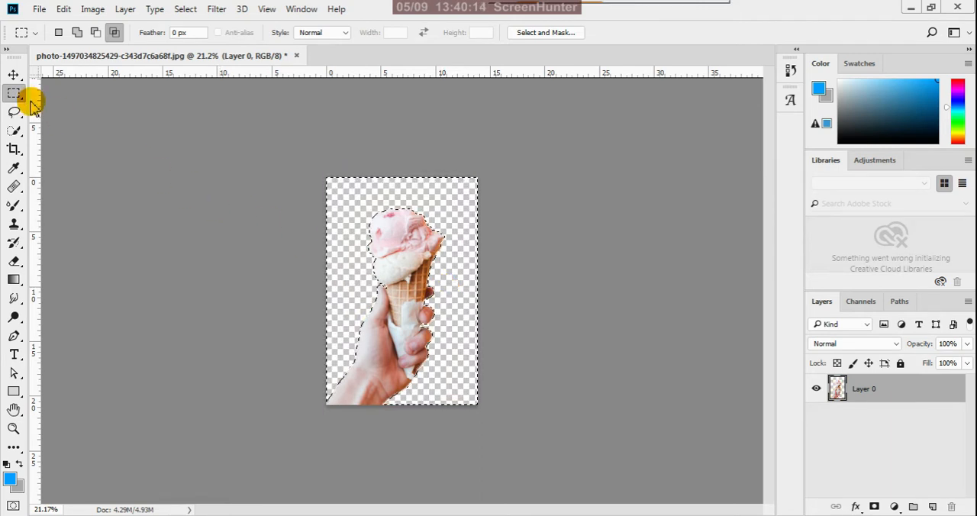
{"action": "key", "text": "ctrl+d"}
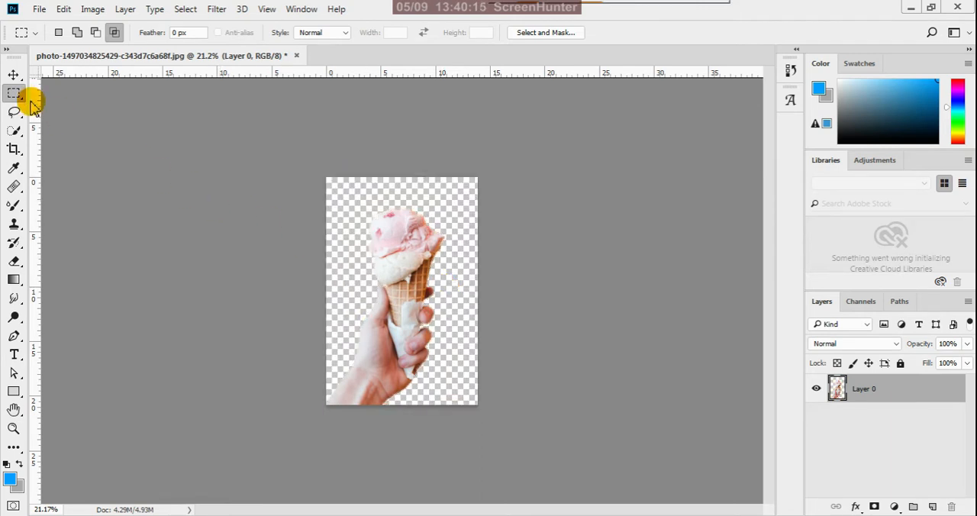
Add a new layer beneath the hand cut-out, fill it with the blue foreground colour and lock it.
{"action": "left_click", "coordinate": [929, 507]}
{"action": "left_click_drag", "start_coordinate": [882, 390], "coordinate": [885, 454]}
{"action": "key", "text": "alt+BackSpace"}
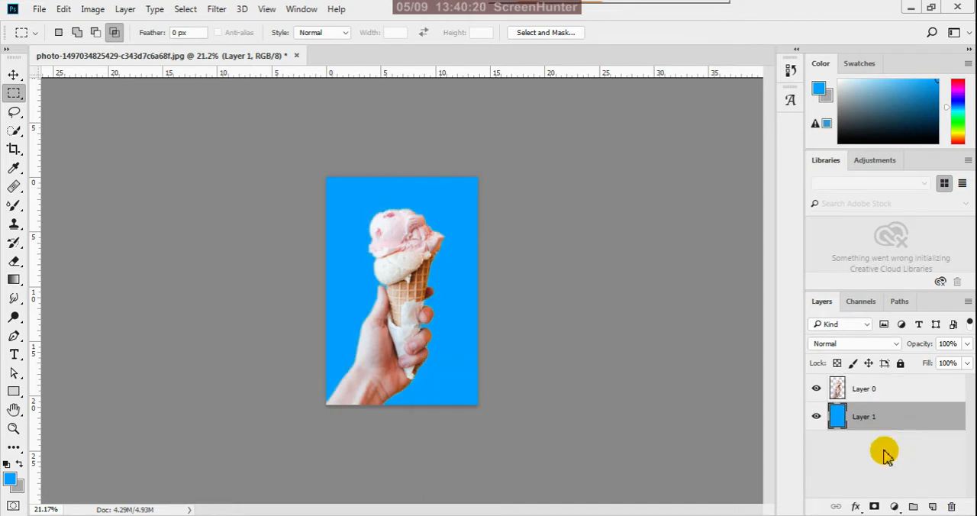
{"action": "left_click", "coordinate": [901, 364]}
Apply Brightness/Contrast to the hand layer, Layer 0, with brightness 5 and contrast 31.
{"action": "left_click", "coordinate": [893, 392]}
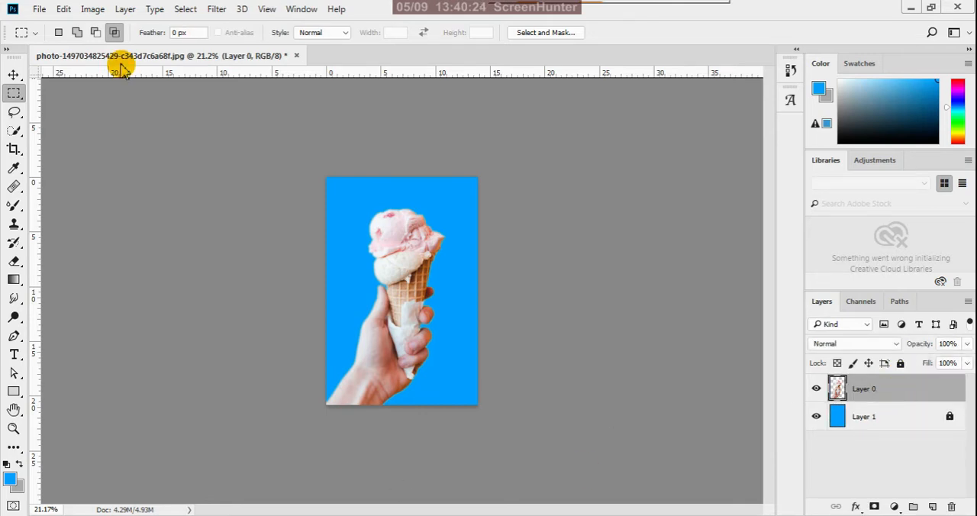
{"action": "left_click", "coordinate": [93, 8]}
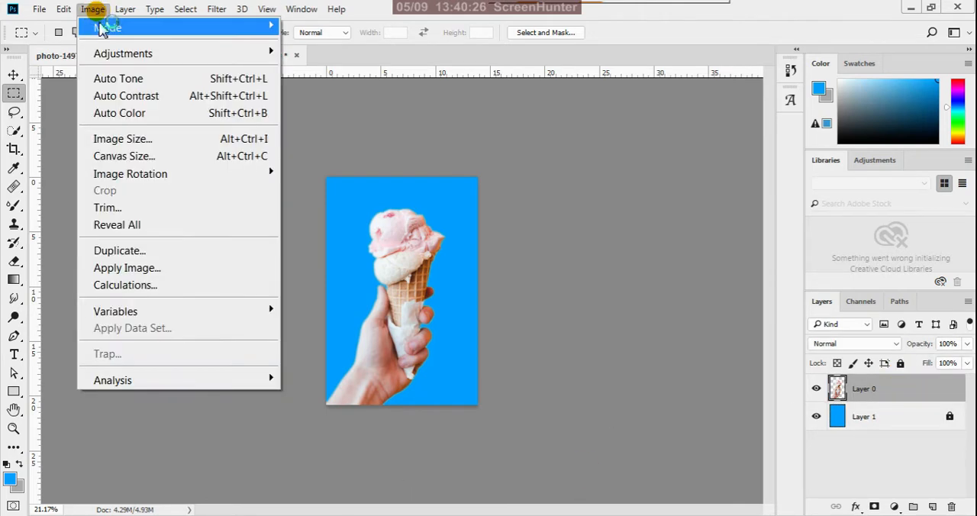
{"action": "mouse_move", "coordinate": [276, 51]}
{"action": "left_click", "coordinate": [322, 53]}
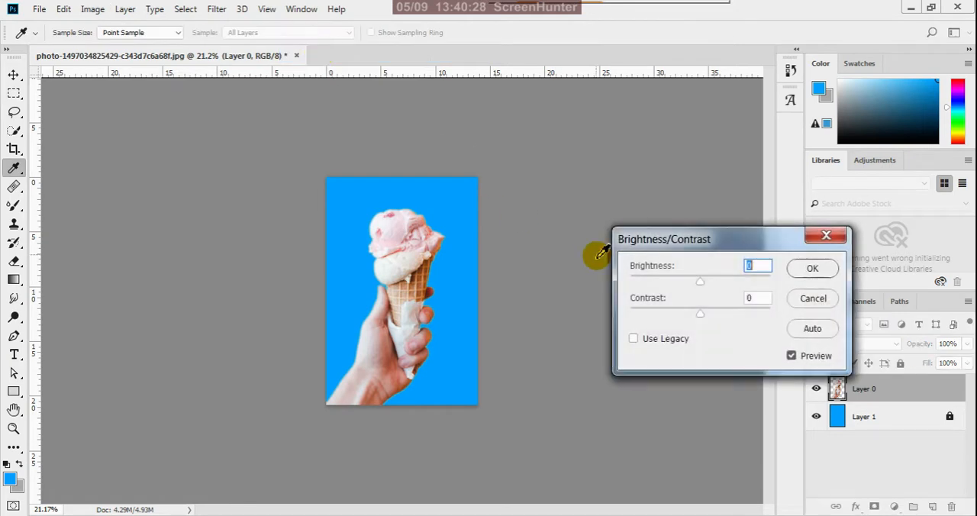
{"action": "left_click_drag", "start_coordinate": [703, 287], "coordinate": [704, 287]}
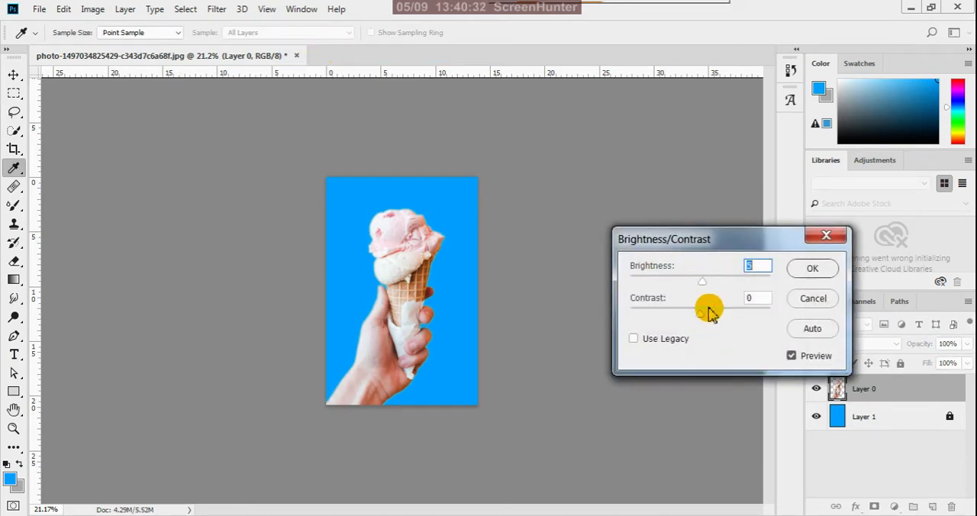
{"action": "left_click_drag", "start_coordinate": [700, 316], "coordinate": [722, 315]}
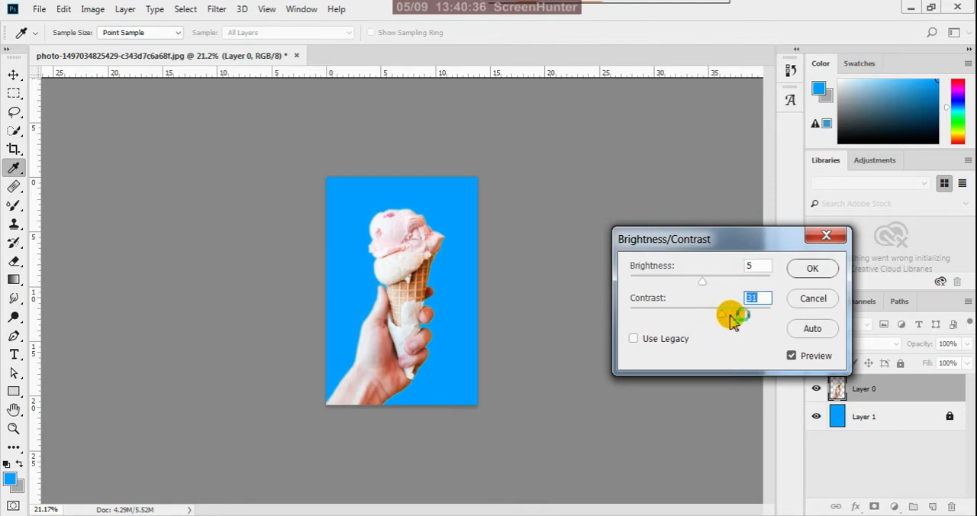
{"action": "left_click", "coordinate": [810, 270]}
{"action": "key", "text": "m"}
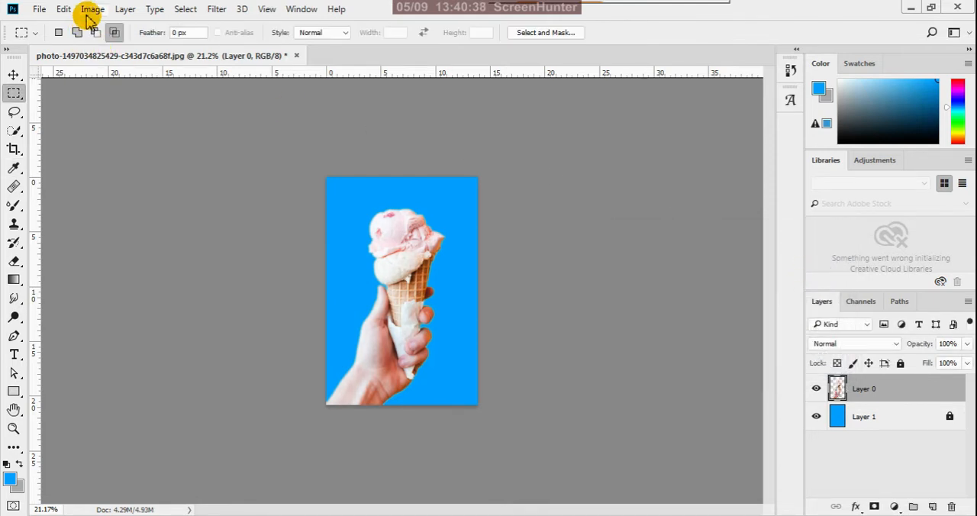
Apply Color Balance to the hand layer's midtones with colour levels +60, 0 and -29.
{"action": "left_click", "coordinate": [90, 10]}
{"action": "mouse_move", "coordinate": [231, 53]}
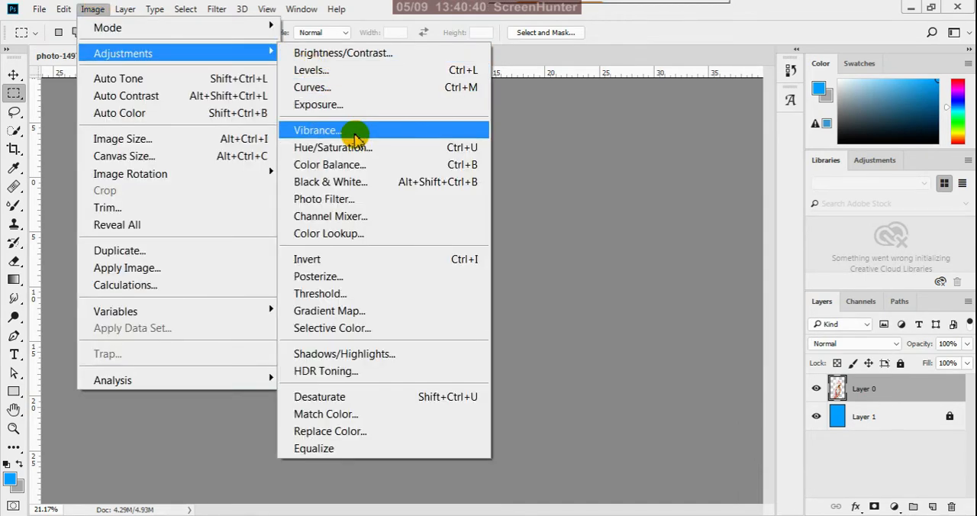
{"action": "left_click", "coordinate": [348, 164]}
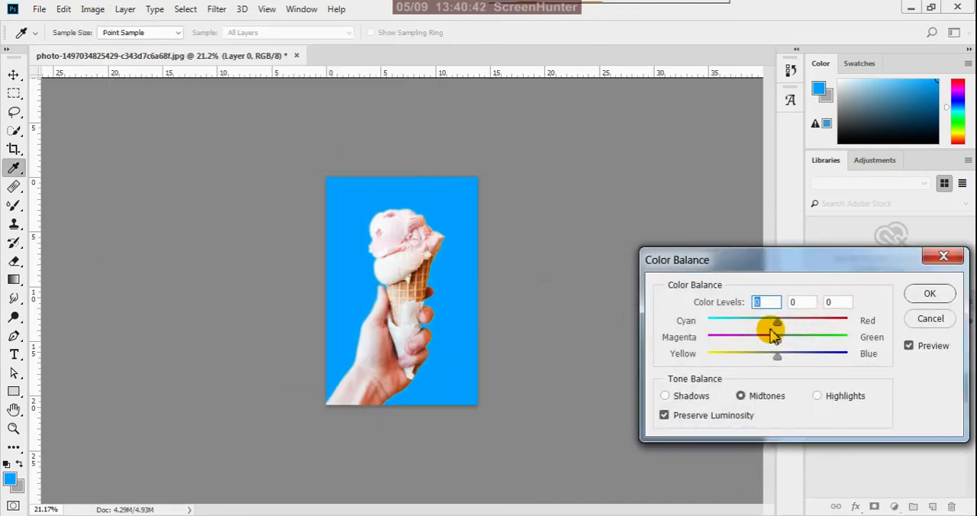
{"action": "left_click_drag", "start_coordinate": [777, 321], "coordinate": [824, 330]}
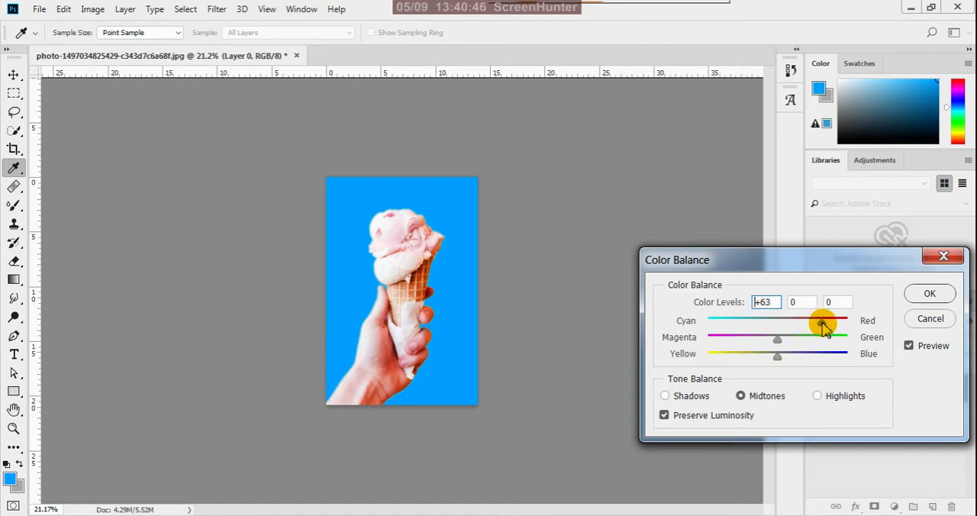
{"action": "left_click_drag", "start_coordinate": [777, 357], "coordinate": [753, 365]}
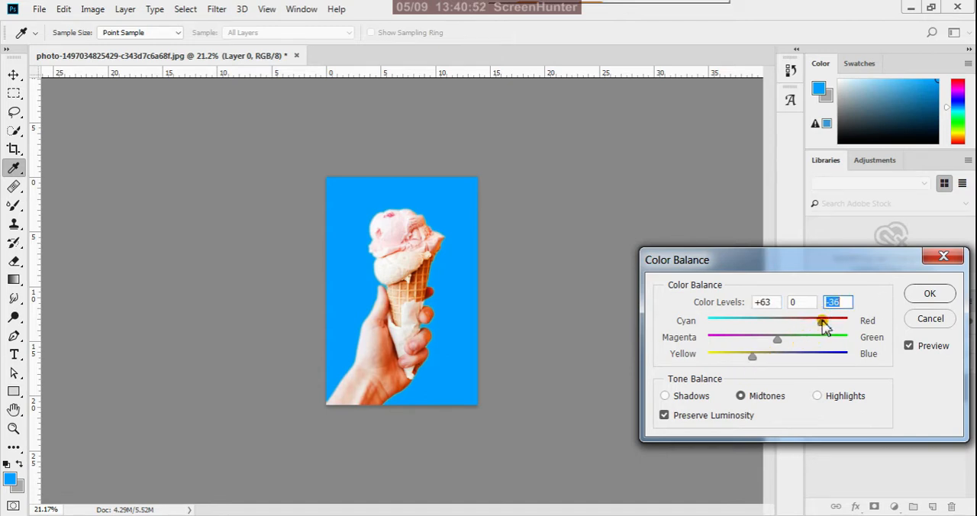
{"action": "left_click_drag", "start_coordinate": [822, 320], "coordinate": [827, 322]}
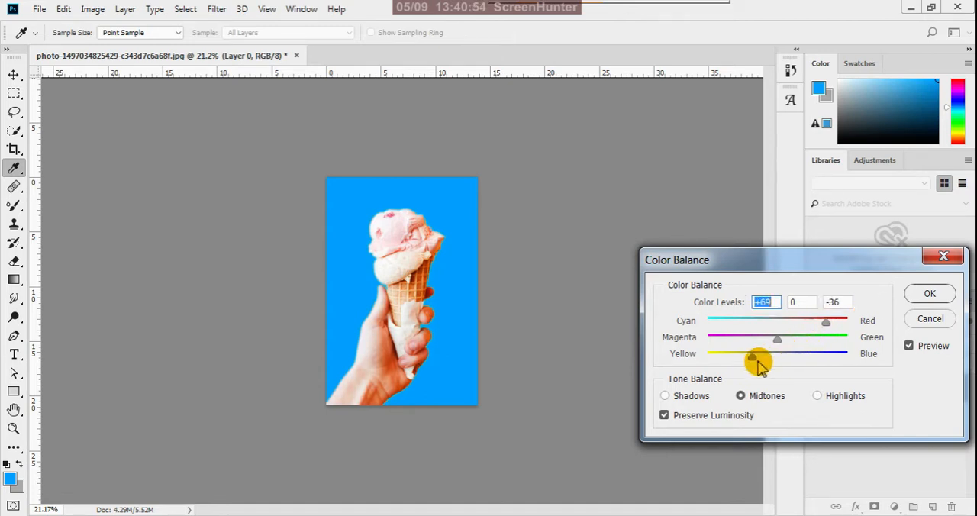
{"action": "mouse_move", "coordinate": [754, 363]}
{"action": "left_mouse_down"}
{"action": "mouse_move", "coordinate": [744, 356]}
{"action": "mouse_move", "coordinate": [758, 354]}
{"action": "left_mouse_up"}
{"action": "left_click_drag", "start_coordinate": [826, 322], "coordinate": [822, 326]}
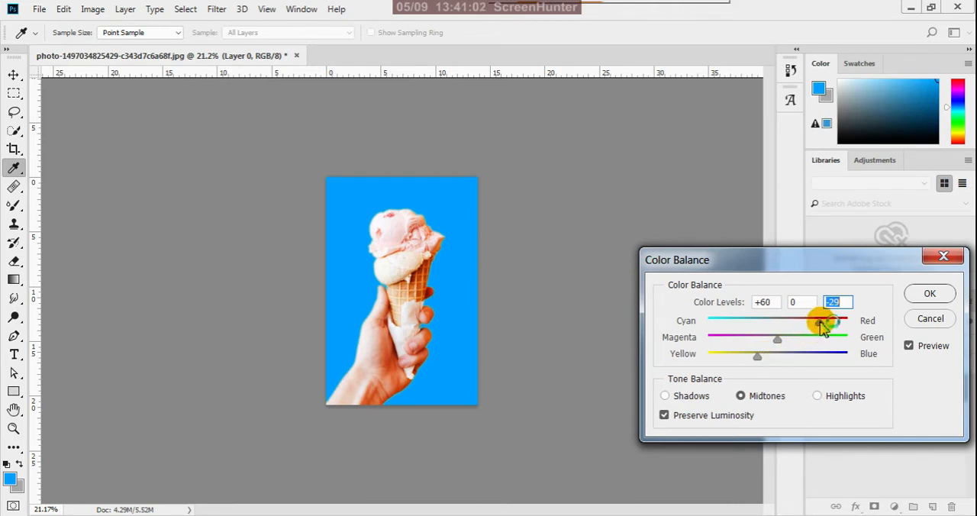
{"action": "left_click", "coordinate": [929, 293]}
{"action": "key", "text": "m"}
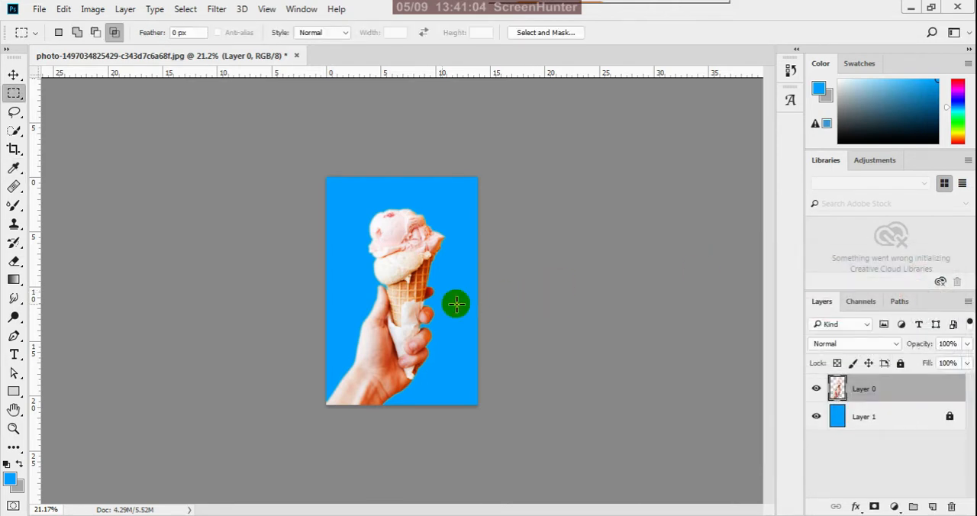
Resize the image proportionally to a height of 7 inches at a resolution of 500 pixels/inch.
{"action": "left_click", "coordinate": [13, 74]}
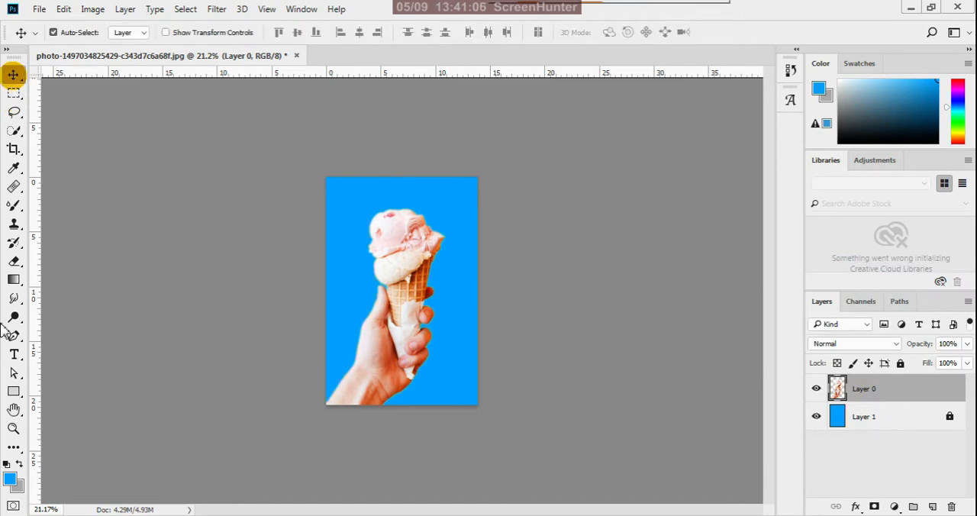
{"action": "left_click", "coordinate": [93, 9]}
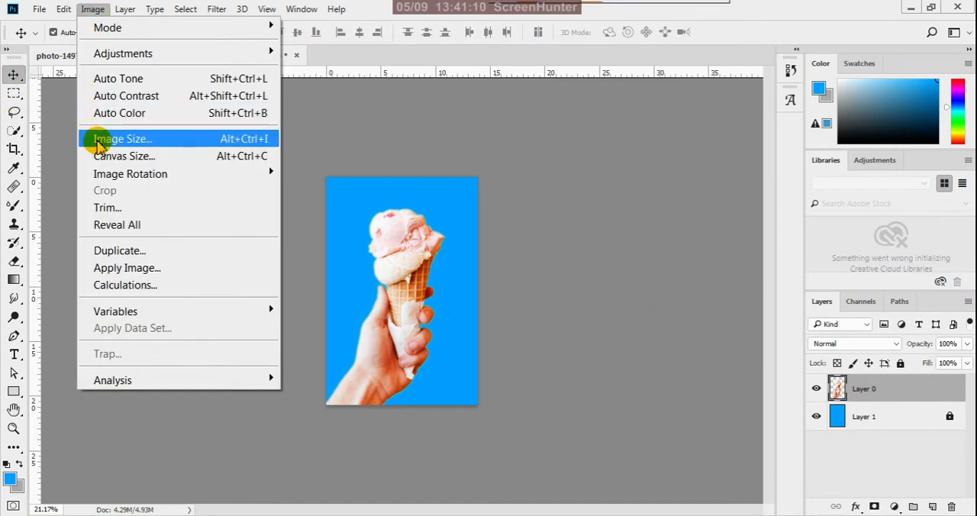
{"action": "left_click", "coordinate": [98, 139]}
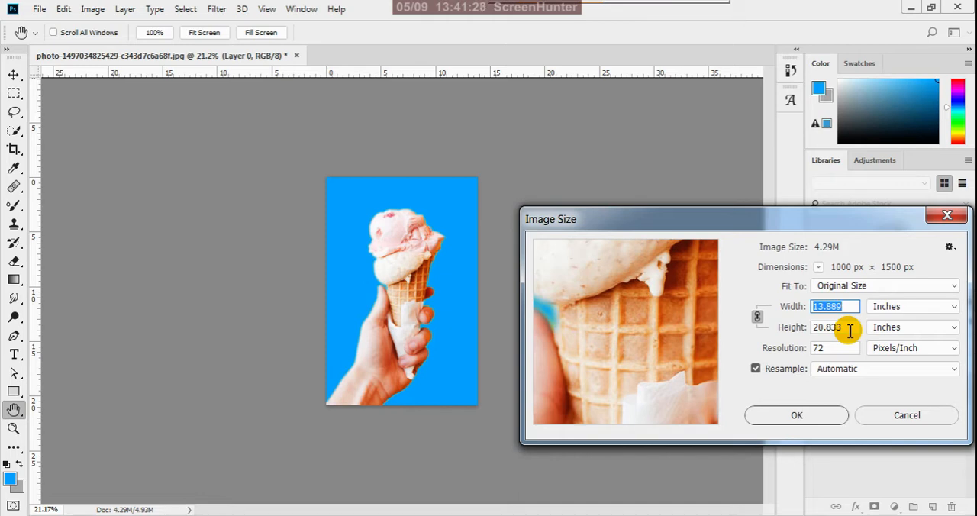
{"action": "left_click", "coordinate": [832, 328]}
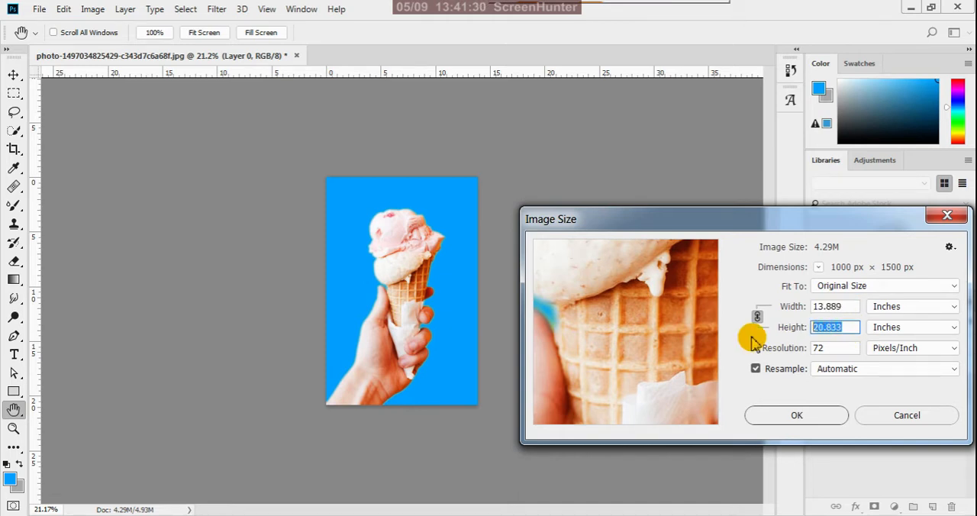
{"action": "type", "text": "7"}
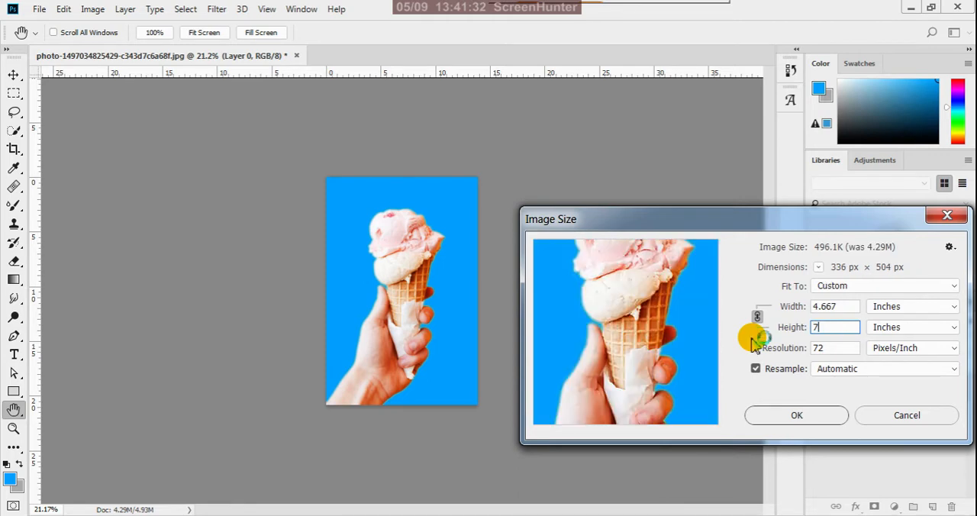
{"action": "double_click", "coordinate": [820, 348]}
{"action": "type", "text": "500"}
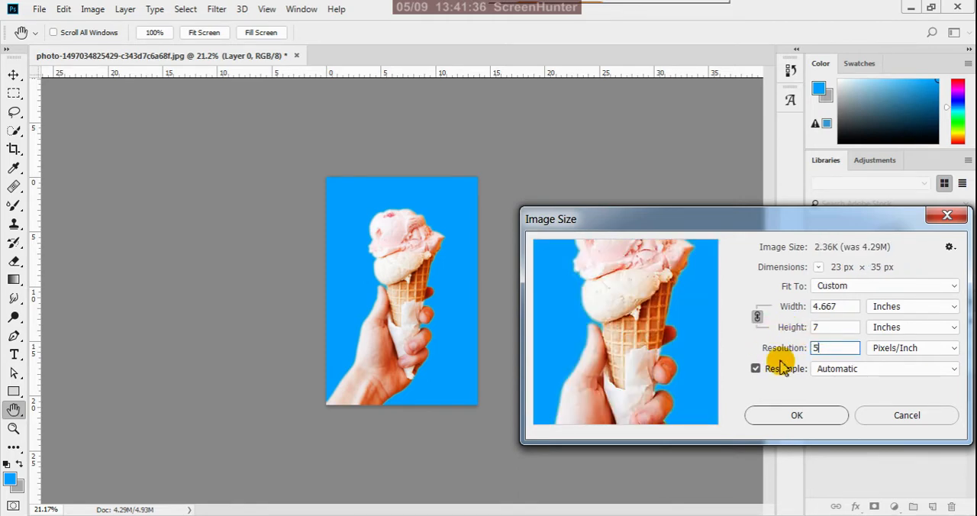
{"action": "left_click", "coordinate": [774, 421]}
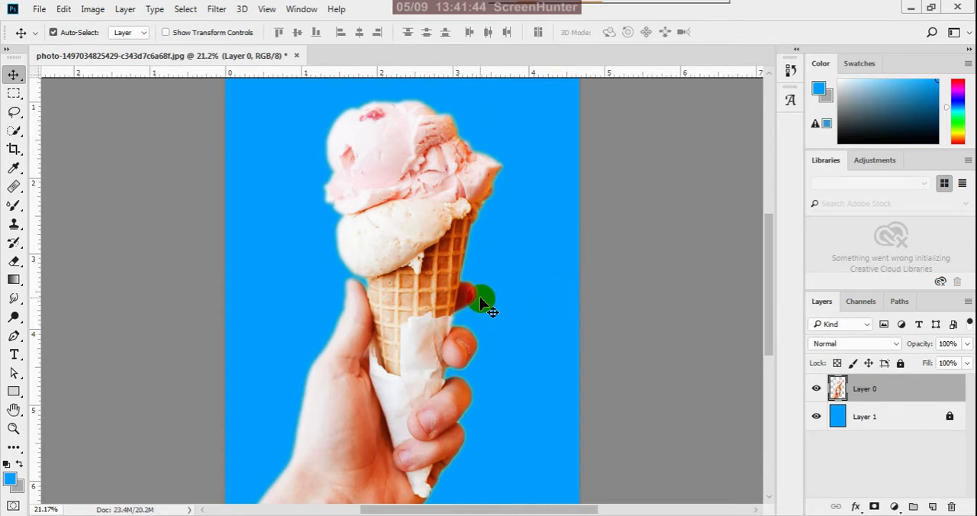
{"action": "scroll", "coordinate": [478, 302], "scroll_direction": "down", "scroll_amount": 3}
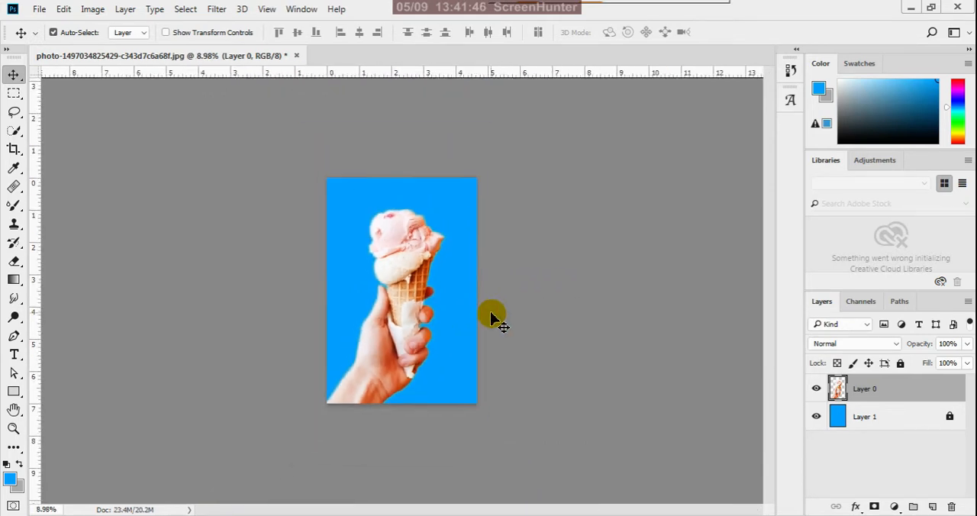
Hide the blue background layer and save the cut-out as a PNG named hand in the reference folder, using the large file size option.
{"action": "left_click", "coordinate": [816, 416]}
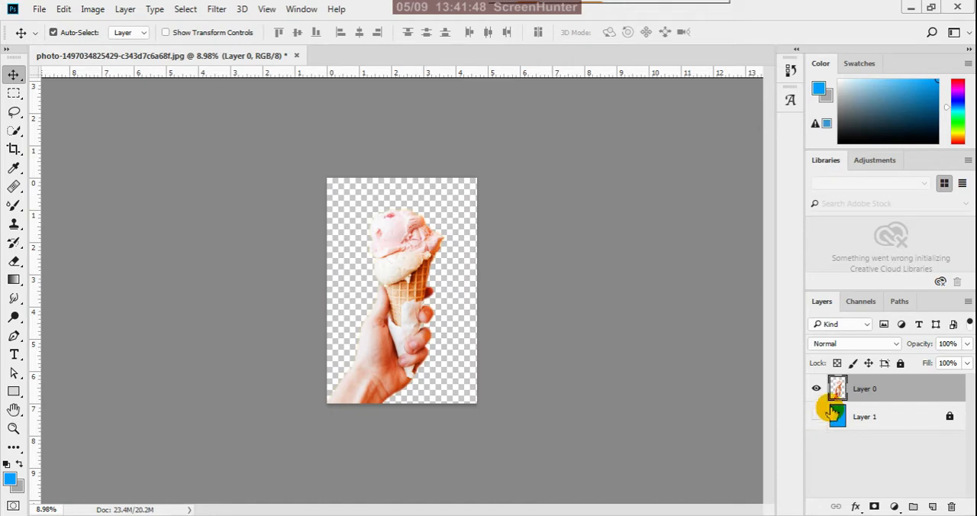
{"action": "left_click", "coordinate": [39, 9]}
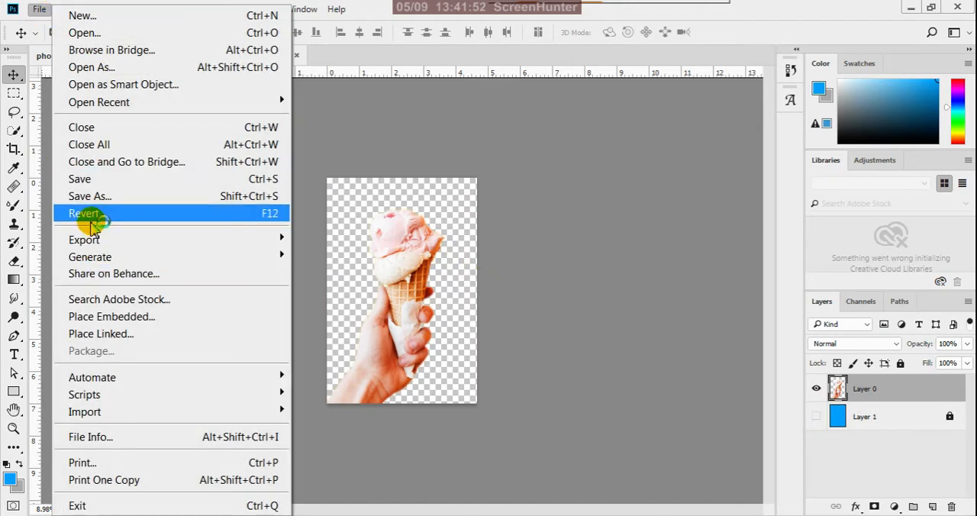
{"action": "left_click", "coordinate": [106, 204]}
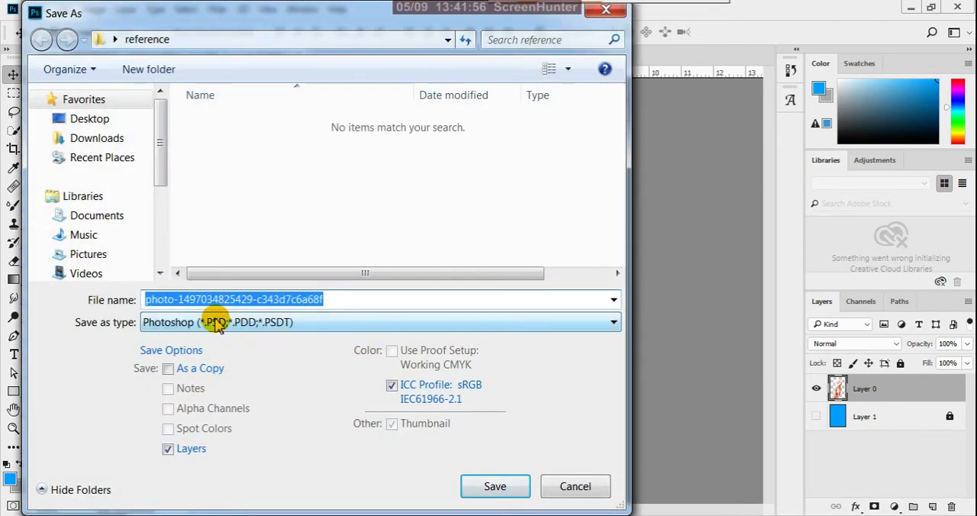
{"action": "type", "text": "hand"}
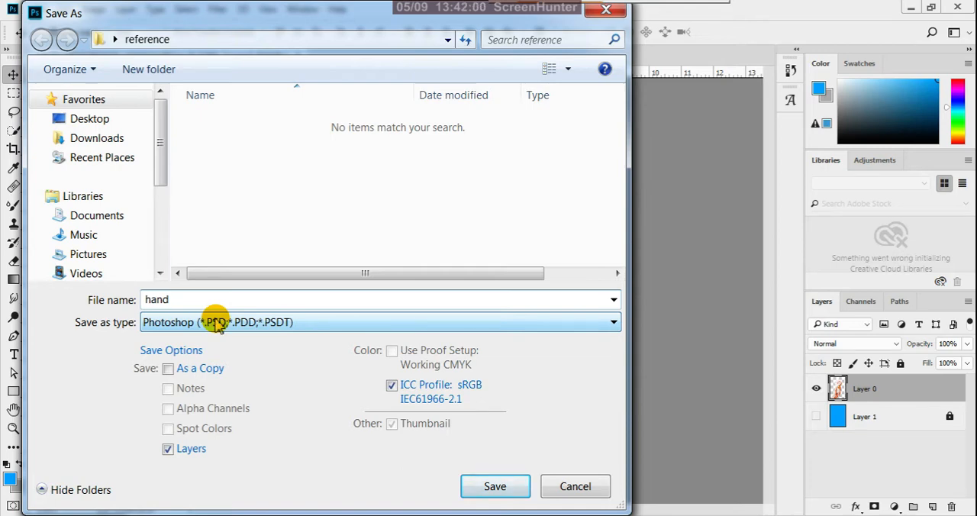
{"action": "left_click", "coordinate": [197, 323]}
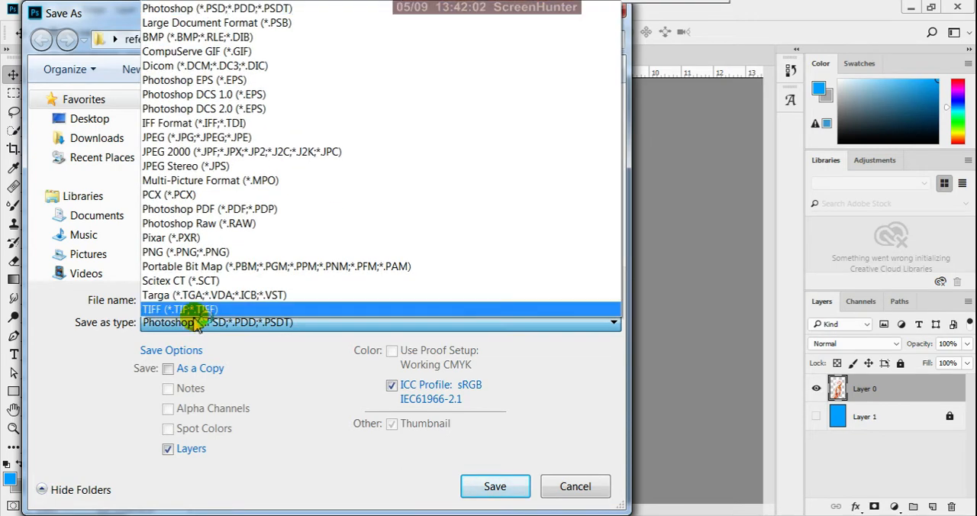
{"action": "left_click", "coordinate": [187, 252]}
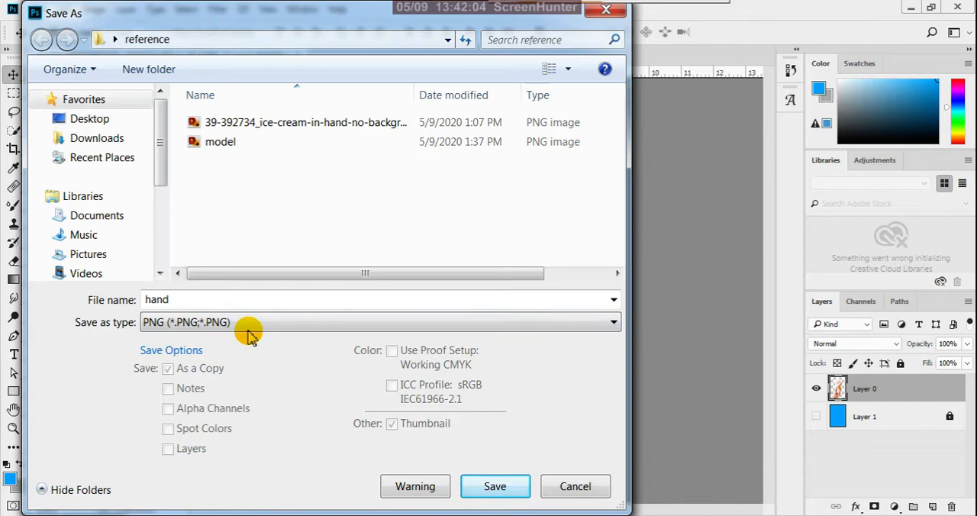
{"action": "left_click", "coordinate": [477, 484]}
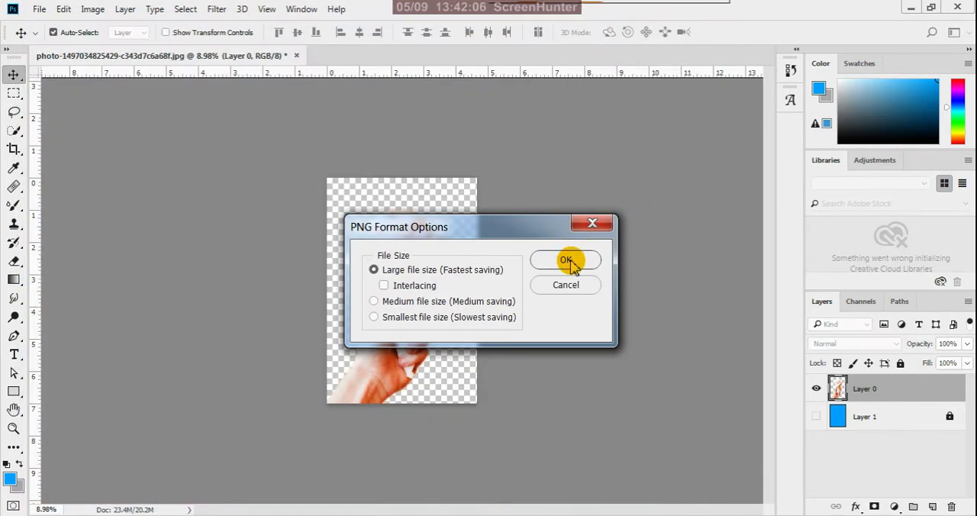
{"action": "left_click", "coordinate": [567, 261]}
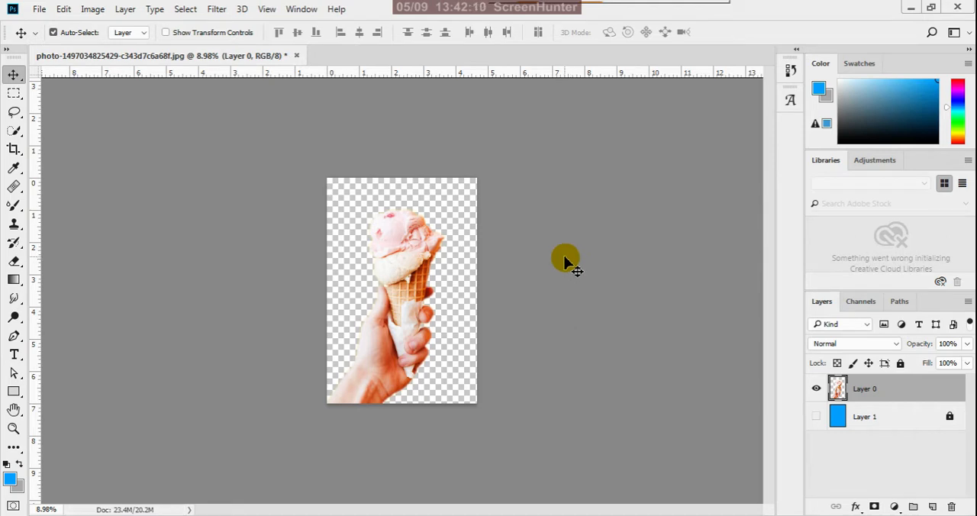
Close the ice-cream photo document without saving its changes.
{"action": "left_click", "coordinate": [297, 57]}
{"action": "left_click", "coordinate": [513, 223]}
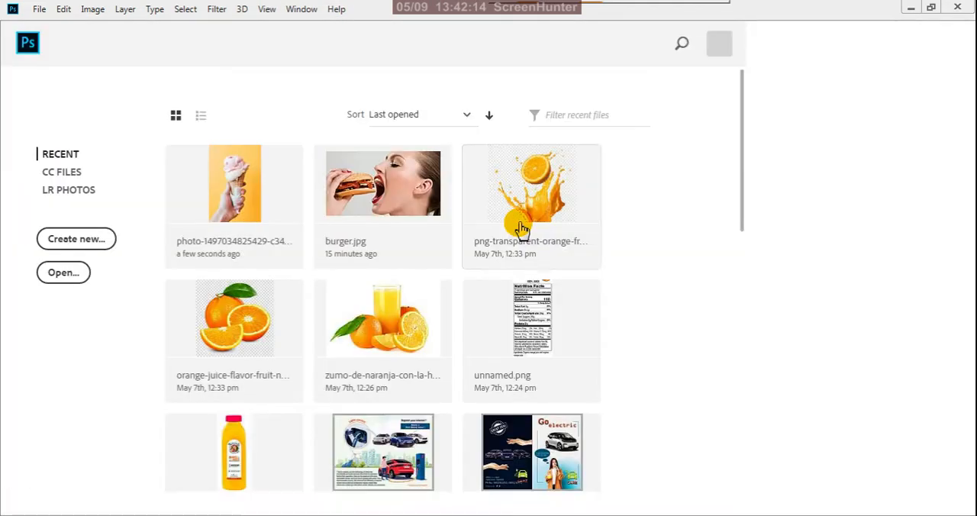
Open the cloudy sky photo unnamed.jpg from the reference folder in Photoshop and unlock its Background layer.
{"action": "mouse_move", "coordinate": [145, 515]}
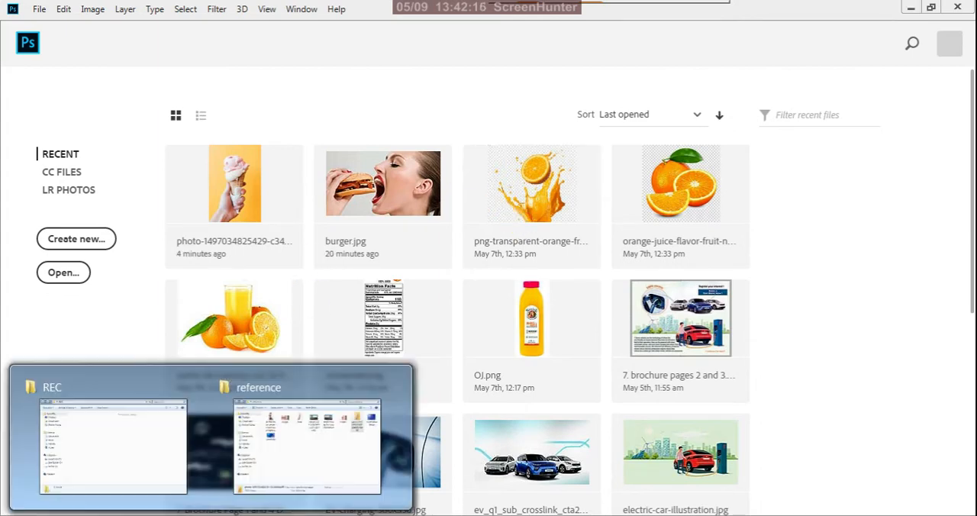
{"action": "left_click", "coordinate": [290, 461]}
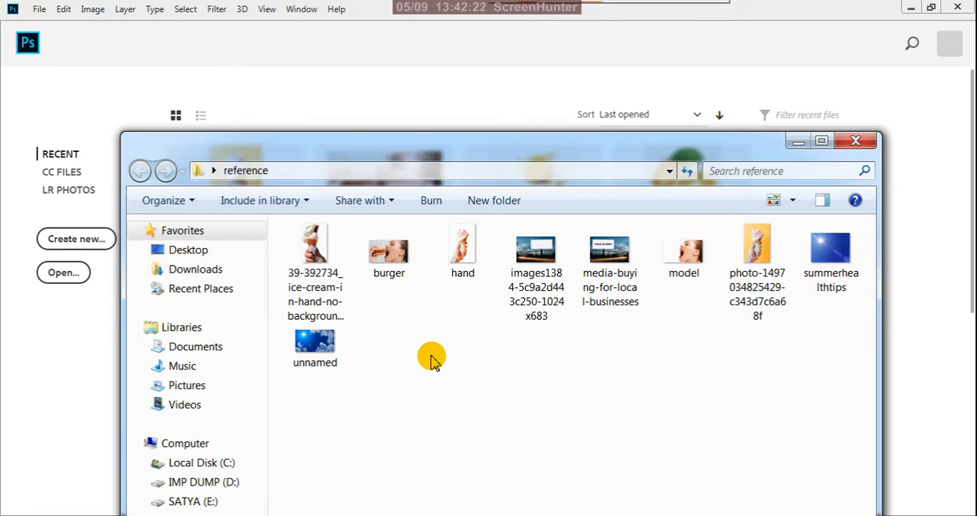
{"action": "left_click", "coordinate": [330, 359]}
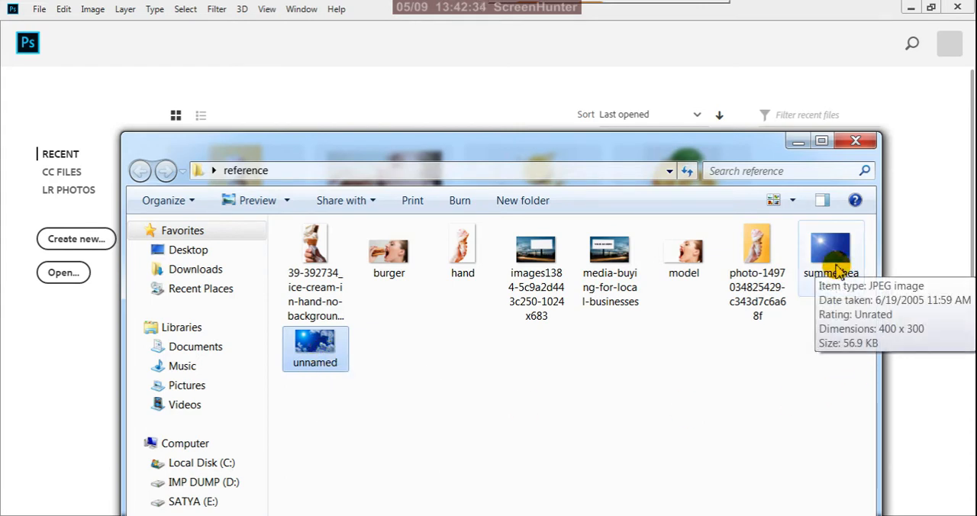
{"action": "left_click", "coordinate": [737, 373]}
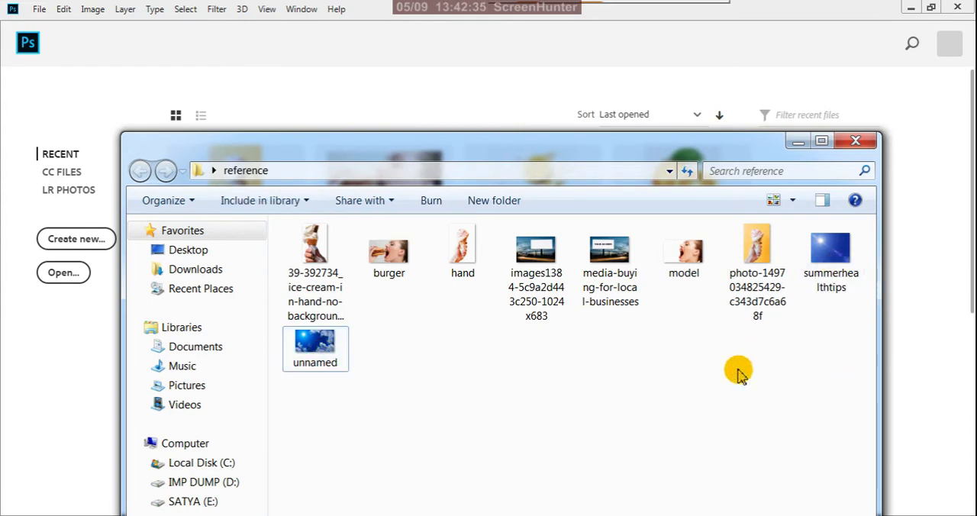
{"action": "left_click", "coordinate": [833, 275]}
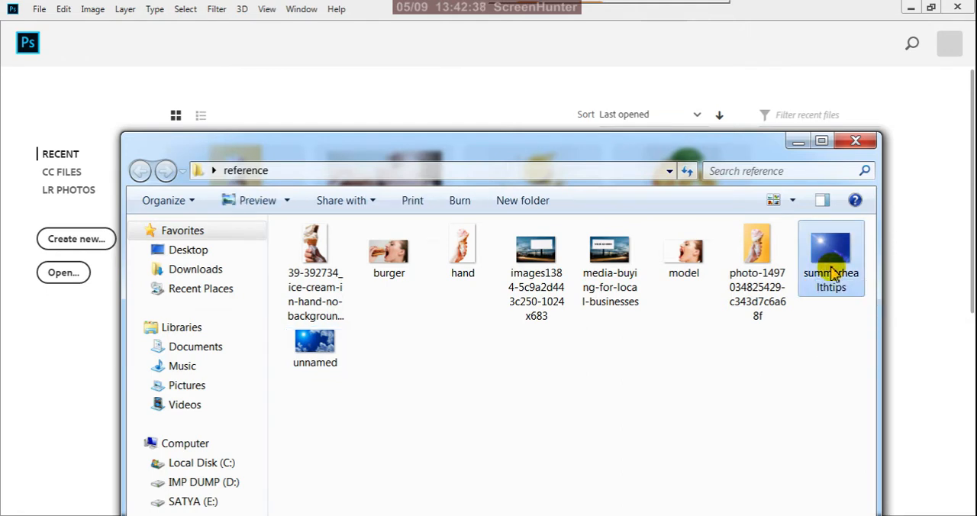
{"action": "right_click", "coordinate": [331, 349]}
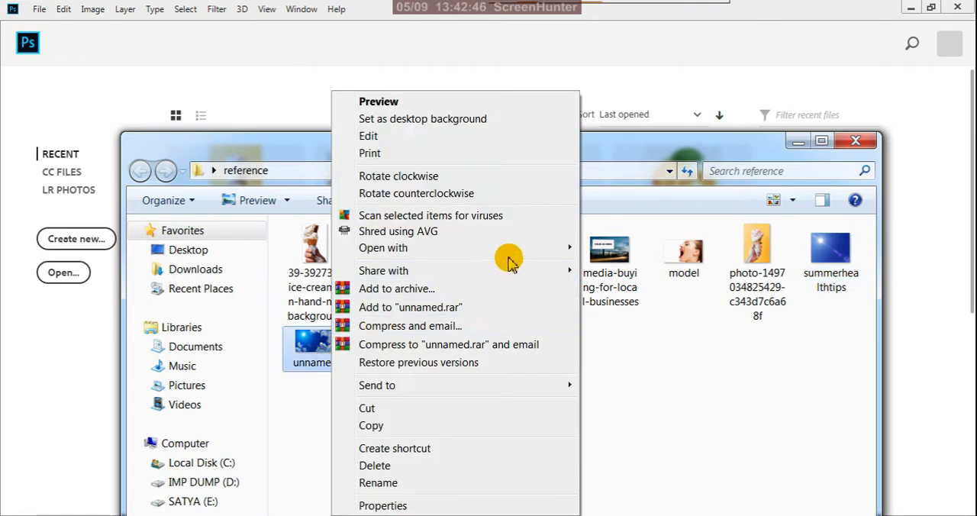
{"action": "mouse_move", "coordinate": [571, 252]}
{"action": "left_click", "coordinate": [578, 268]}
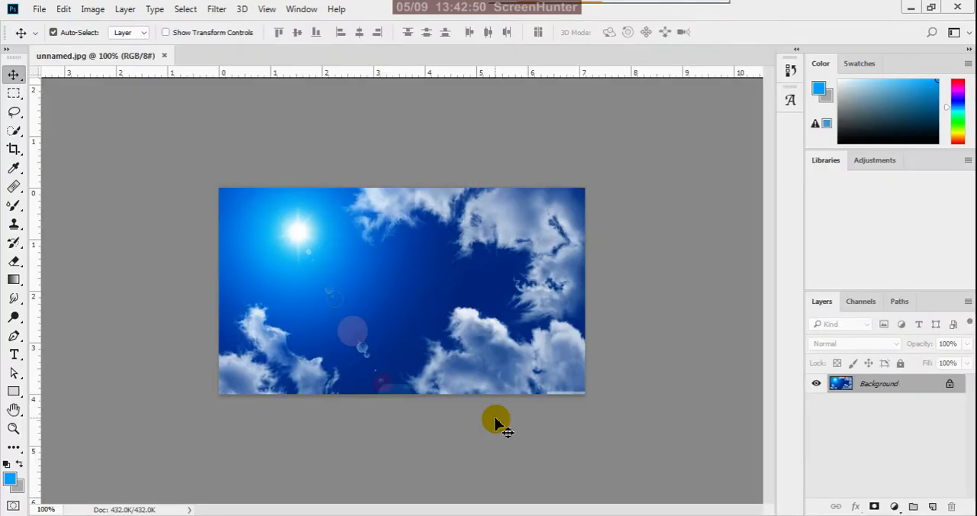
{"action": "left_click", "coordinate": [950, 383]}
{"action": "scroll", "coordinate": [326, 235], "scroll_direction": "up", "scroll_amount": 5}
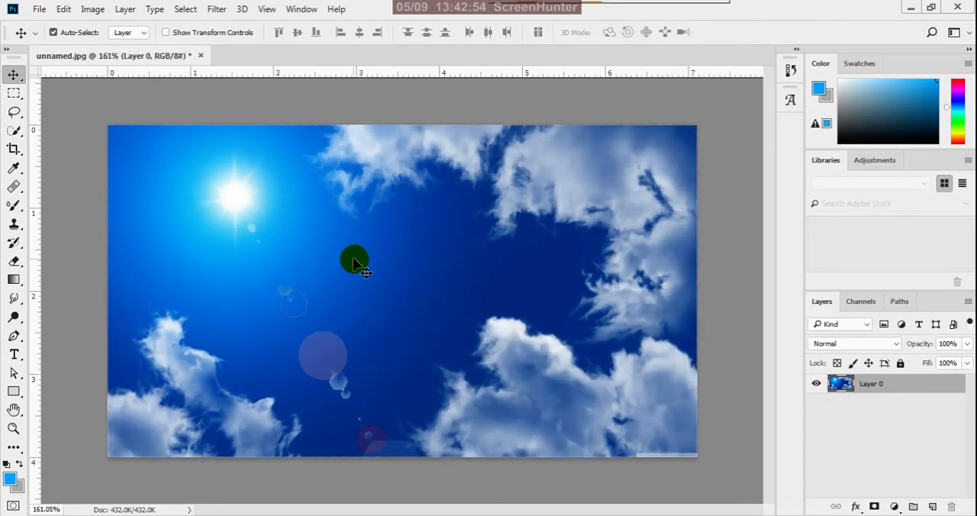
{"action": "scroll", "coordinate": [357, 264], "scroll_direction": "down", "scroll_amount": 5}
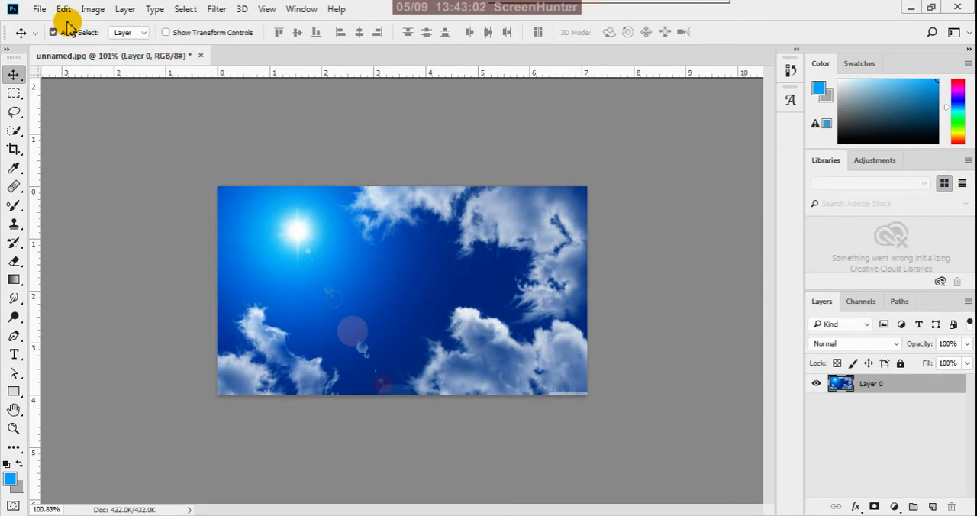
Apply a Brightness/Contrast adjustment to the sky layer with brightness set to 9.
{"action": "left_click", "coordinate": [92, 11]}
{"action": "mouse_move", "coordinate": [205, 52]}
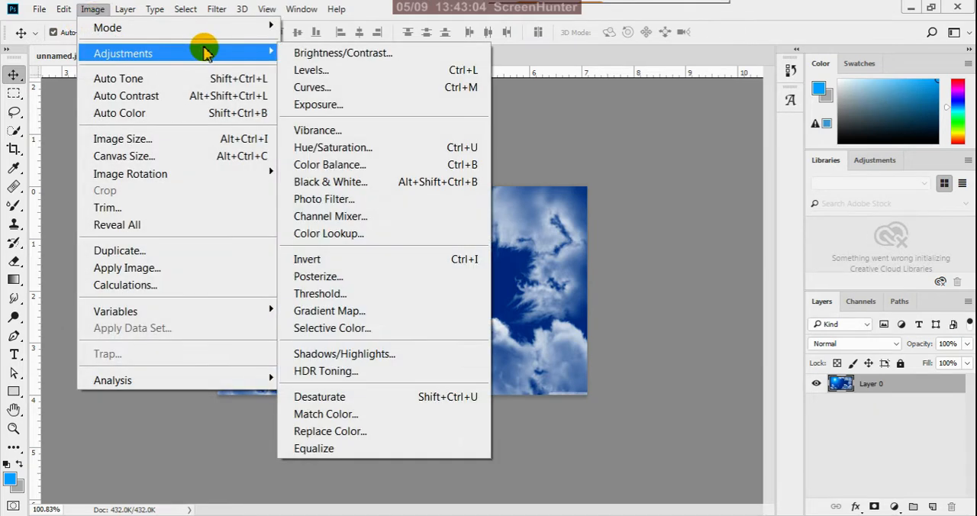
{"action": "left_click", "coordinate": [299, 53]}
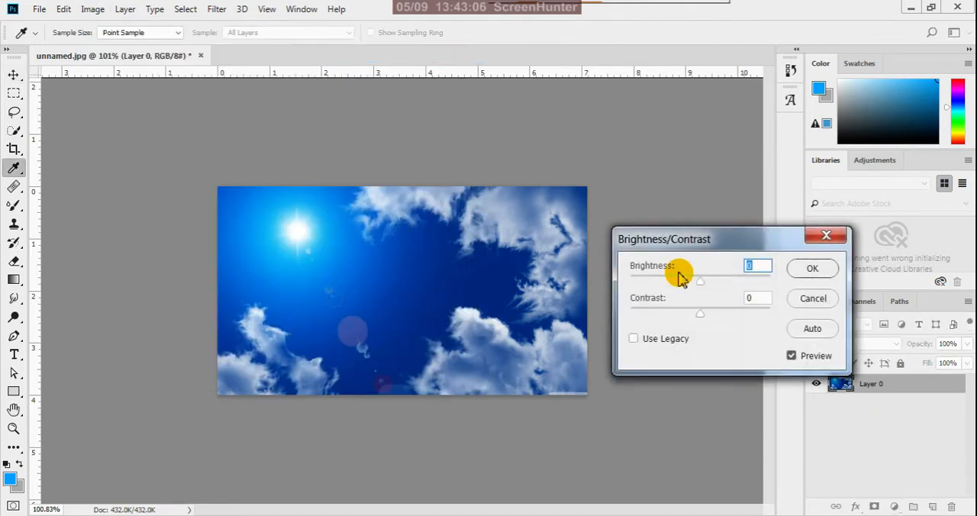
{"action": "left_click_drag", "start_coordinate": [702, 285], "coordinate": [704, 285]}
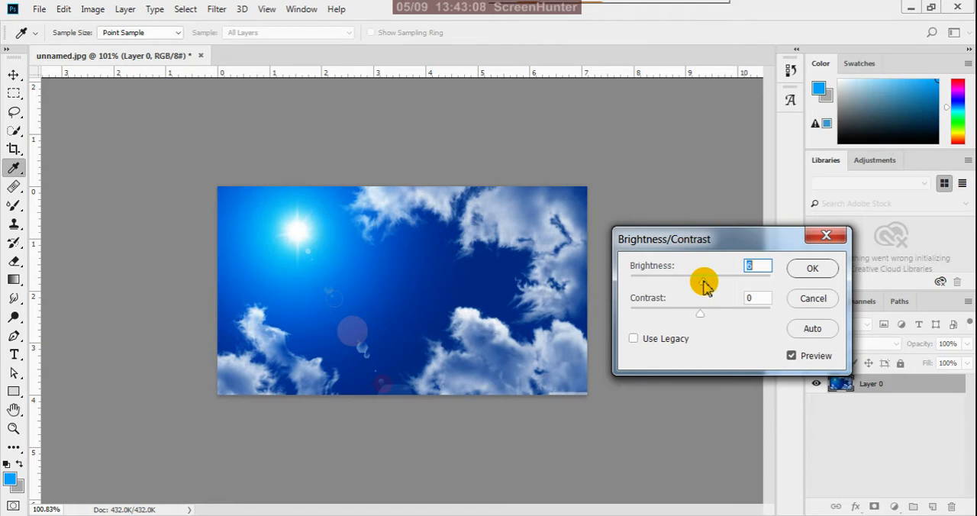
{"action": "left_click", "coordinate": [812, 267]}
{"action": "key", "text": "v"}
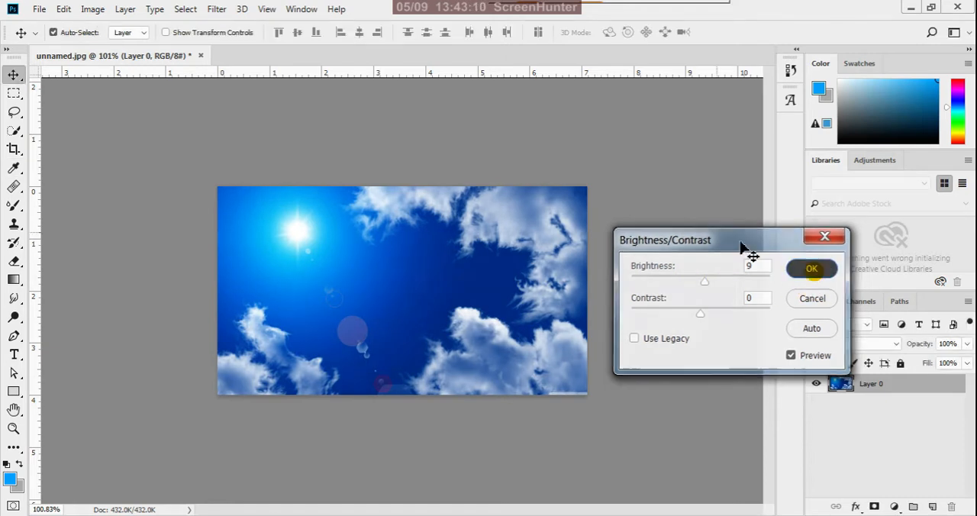
Apply Color Balance to the sky layer's midtones with colour levels +50, 0 and -40.
{"action": "left_click", "coordinate": [101, 13]}
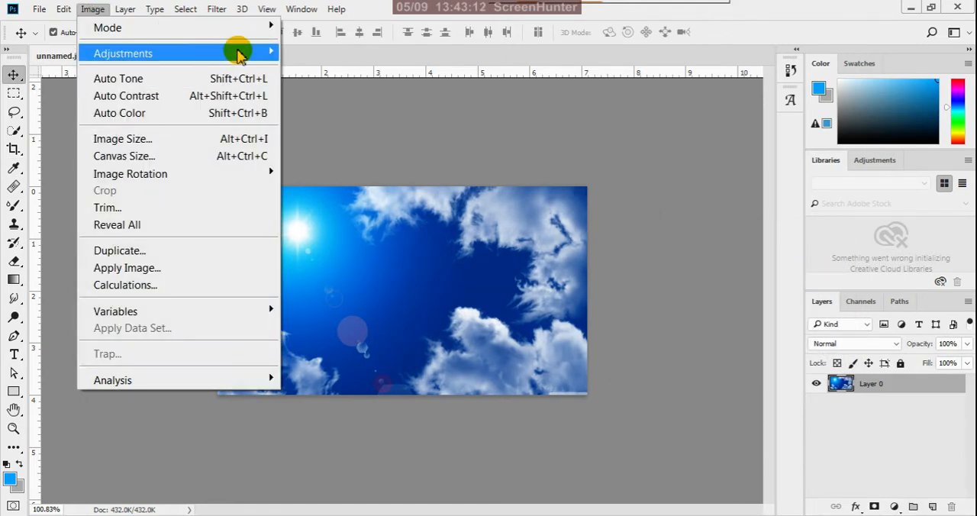
{"action": "mouse_move", "coordinate": [235, 52]}
{"action": "left_click", "coordinate": [343, 165]}
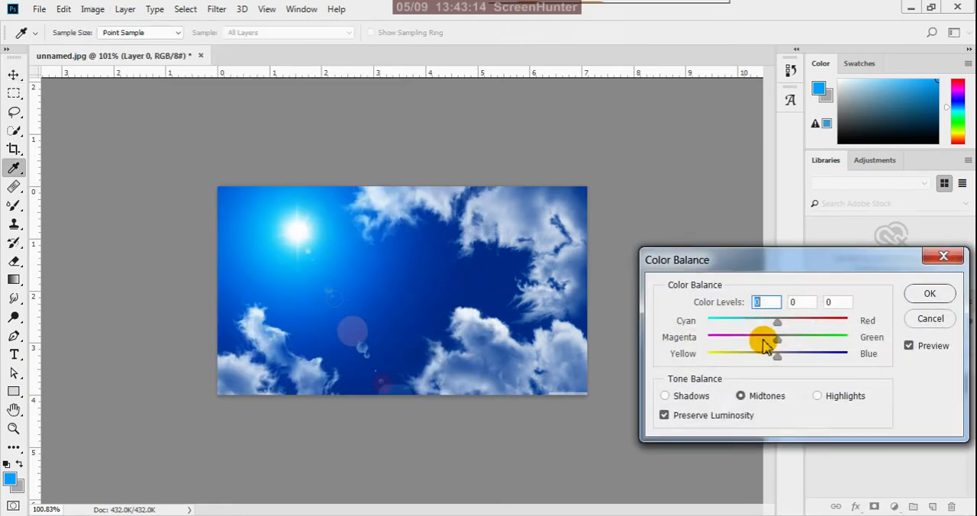
{"action": "left_click_drag", "start_coordinate": [776, 322], "coordinate": [815, 321]}
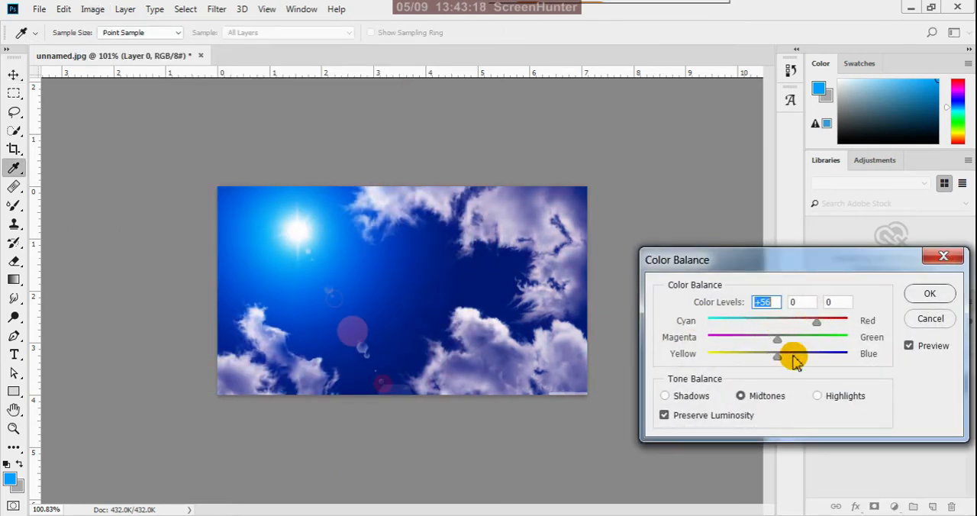
{"action": "left_click_drag", "start_coordinate": [776, 355], "coordinate": [754, 368]}
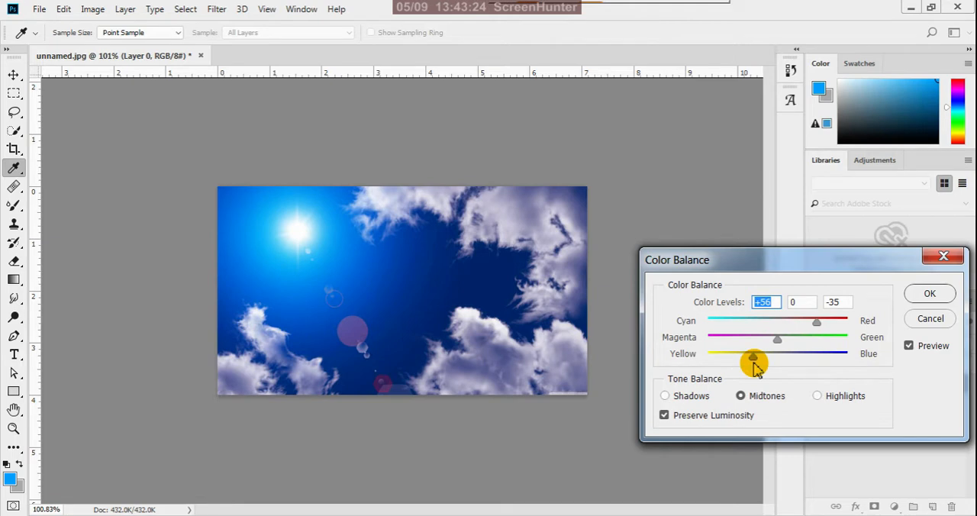
{"action": "left_click", "coordinate": [815, 323]}
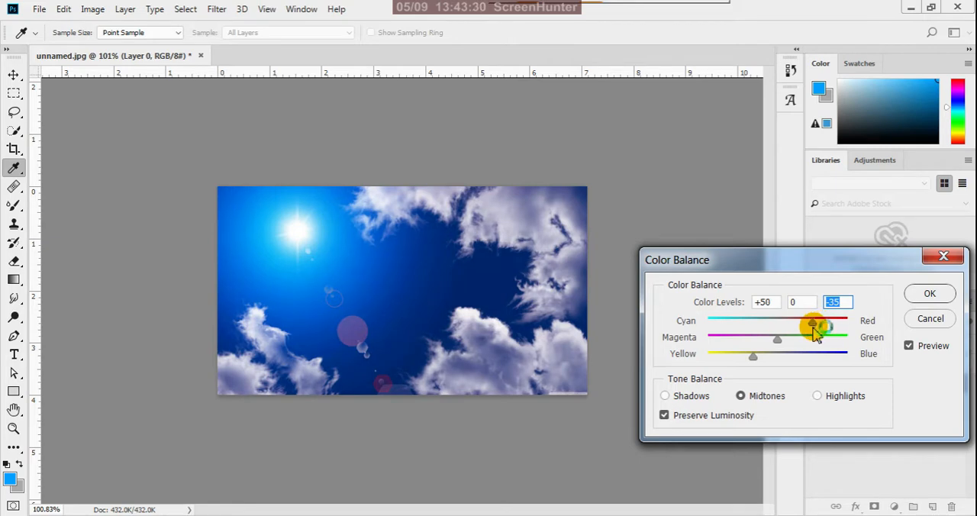
{"action": "left_click", "coordinate": [814, 325]}
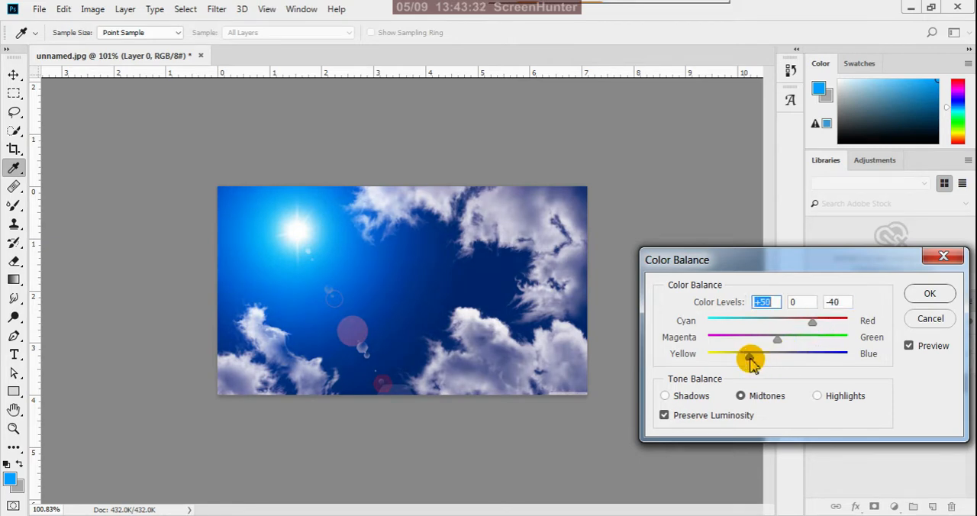
{"action": "left_click", "coordinate": [750, 358]}
{"action": "left_click", "coordinate": [929, 293]}
{"action": "key", "text": "v"}
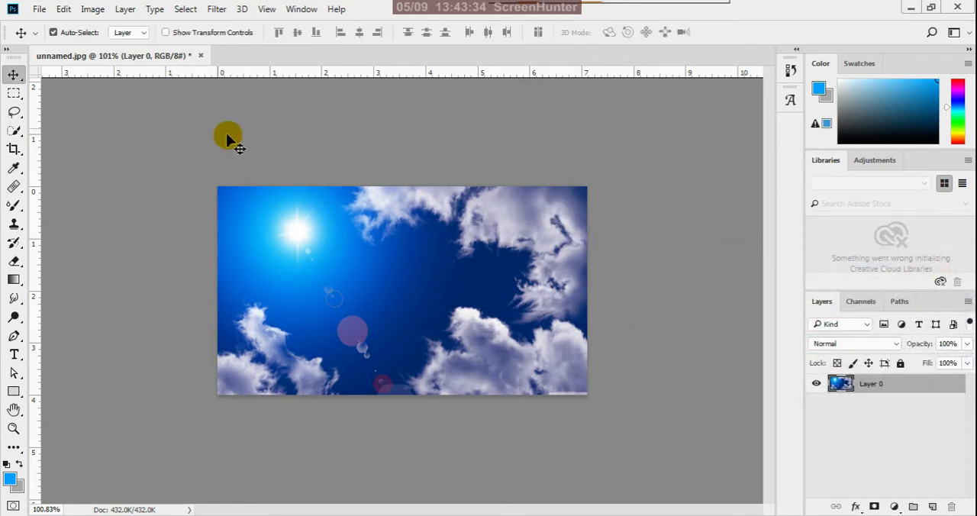
Resize the sky image proportionally to a width of 25 inches at a resolution of 500 pixels/inch.
{"action": "left_click", "coordinate": [93, 9]}
{"action": "left_click", "coordinate": [92, 138]}
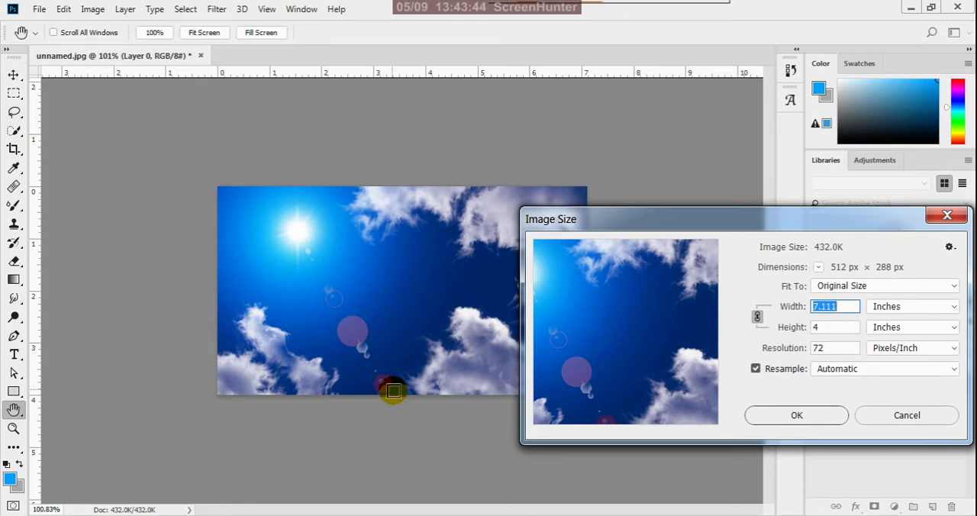
{"action": "left_click_drag", "start_coordinate": [781, 218], "coordinate": [737, 201]}
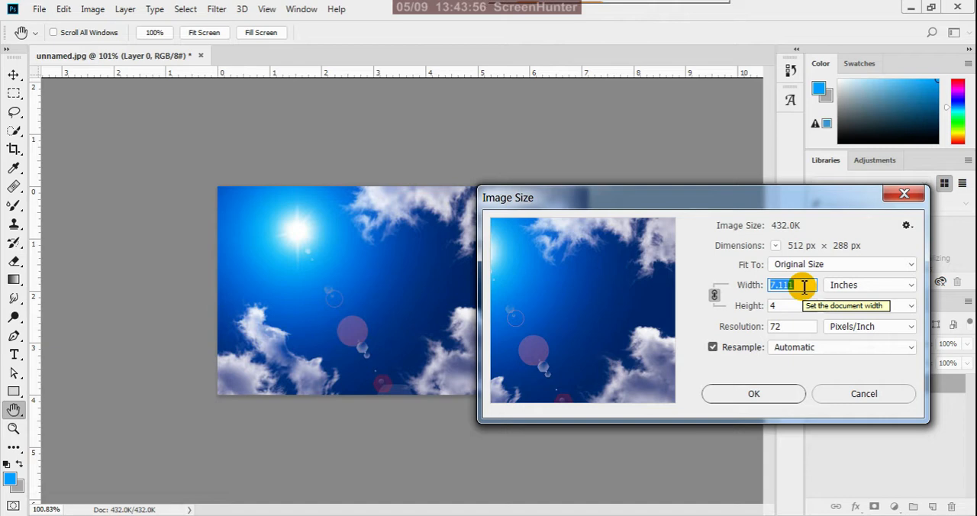
{"action": "type", "text": "25"}
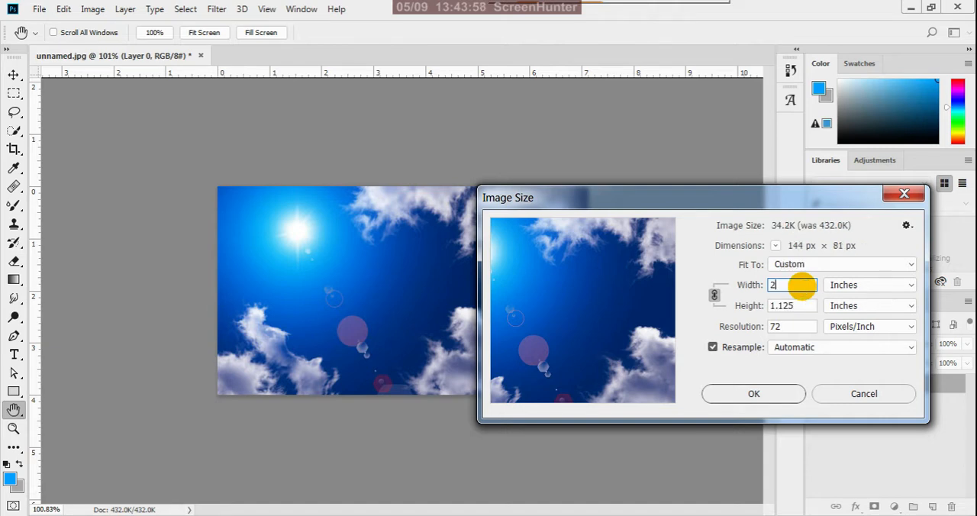
{"action": "double_click", "coordinate": [796, 324]}
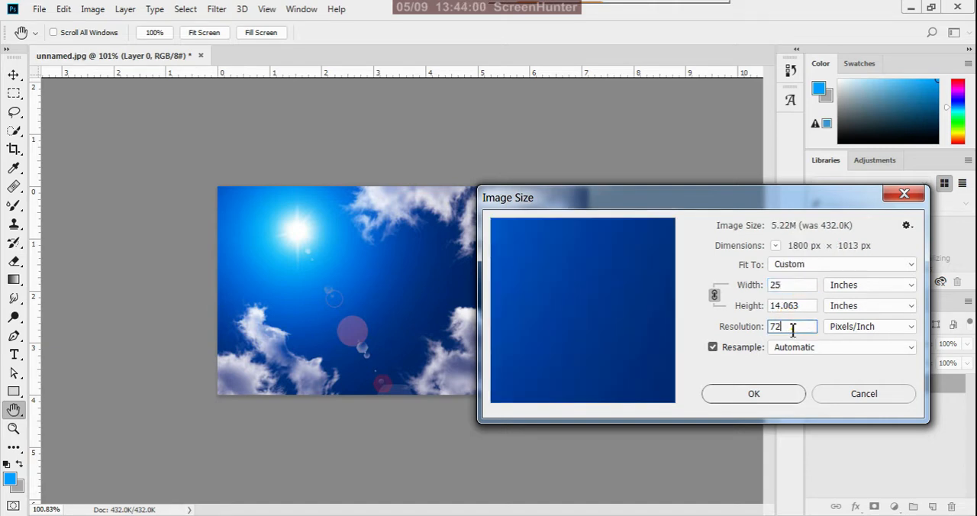
{"action": "type", "text": "5"}
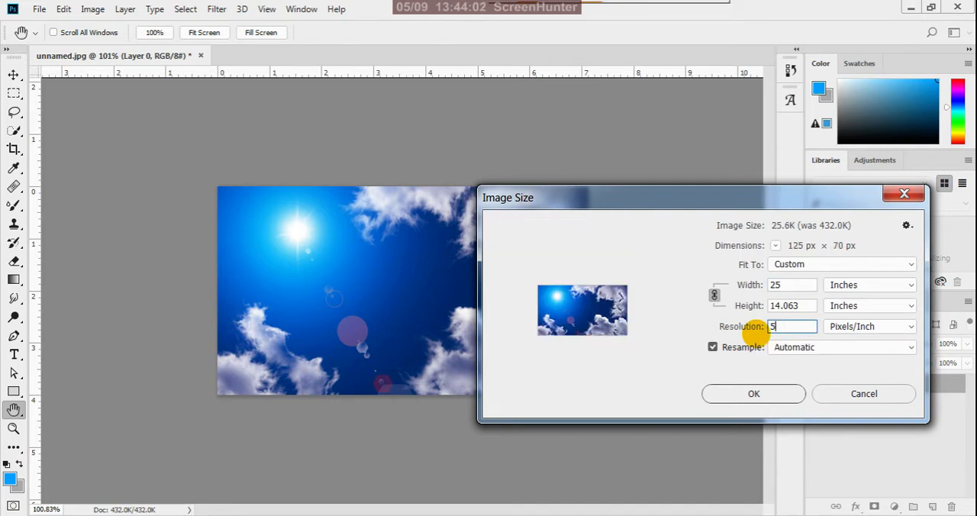
{"action": "type", "text": "00"}
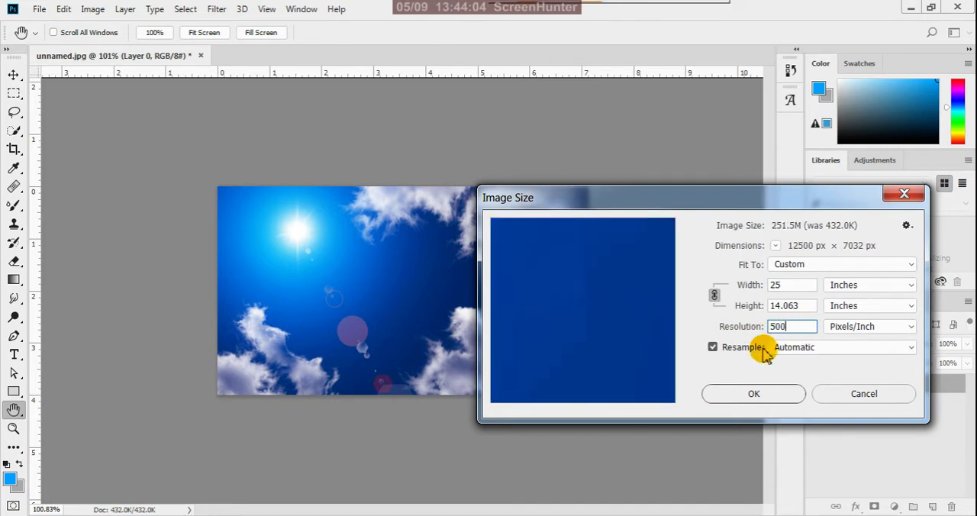
{"action": "left_click", "coordinate": [755, 397]}
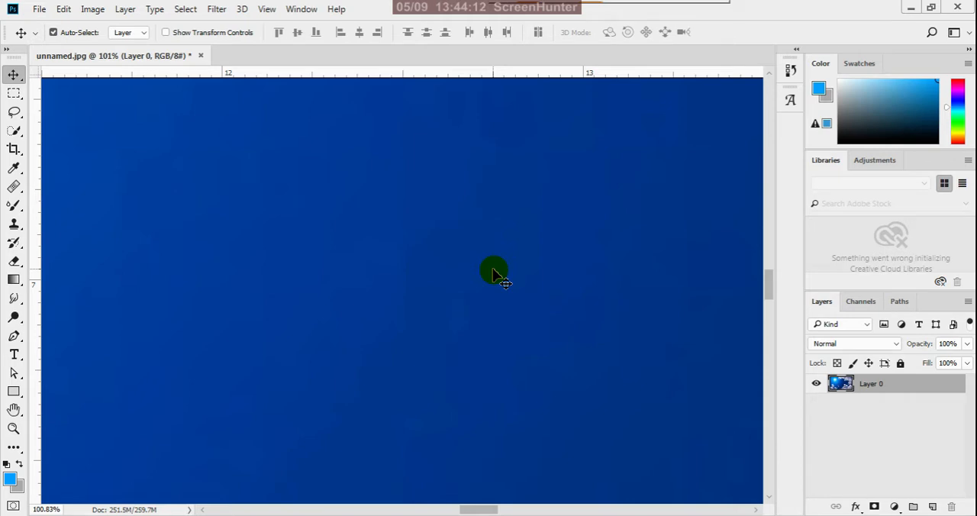
{"action": "scroll", "coordinate": [496, 278], "scroll_direction": "down", "scroll_amount": 10}
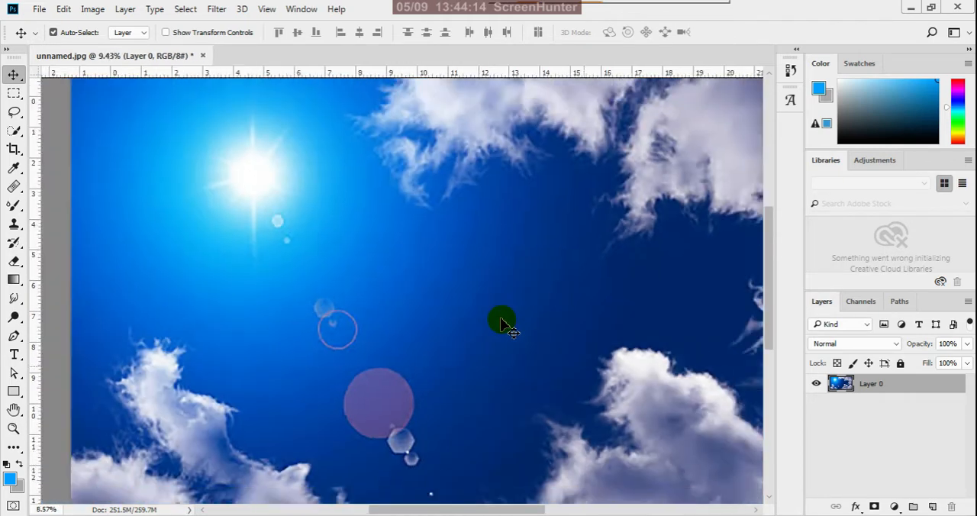
{"action": "scroll", "coordinate": [499, 324], "scroll_direction": "down", "scroll_amount": 3}
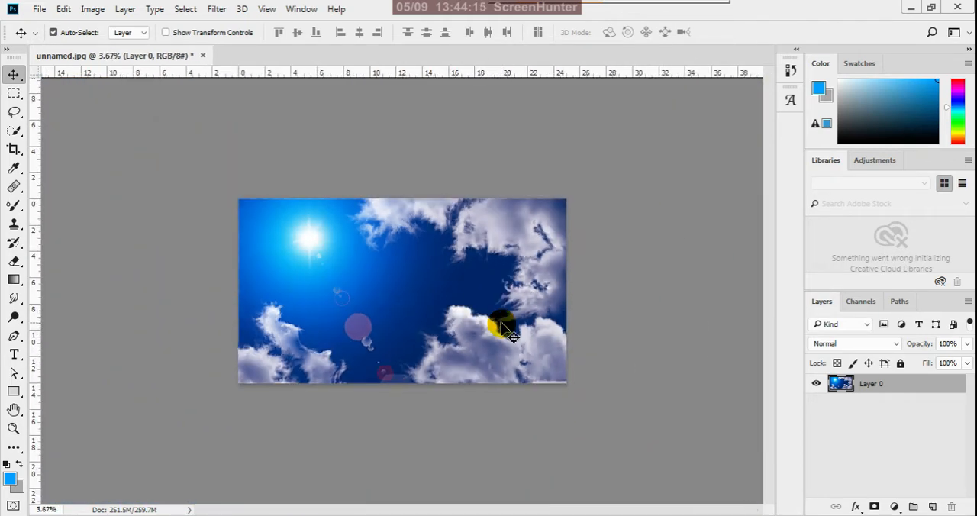
Save the sky image as a JPEG named sky in the reference folder at quality 12, and close unnamed.jpg without saving its changes.
{"action": "left_click", "coordinate": [39, 9]}
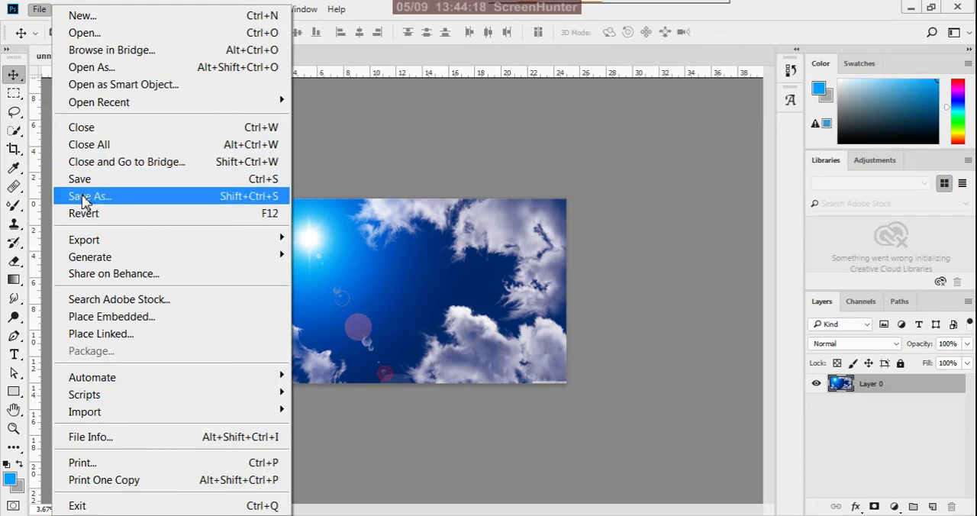
{"action": "left_click", "coordinate": [84, 197]}
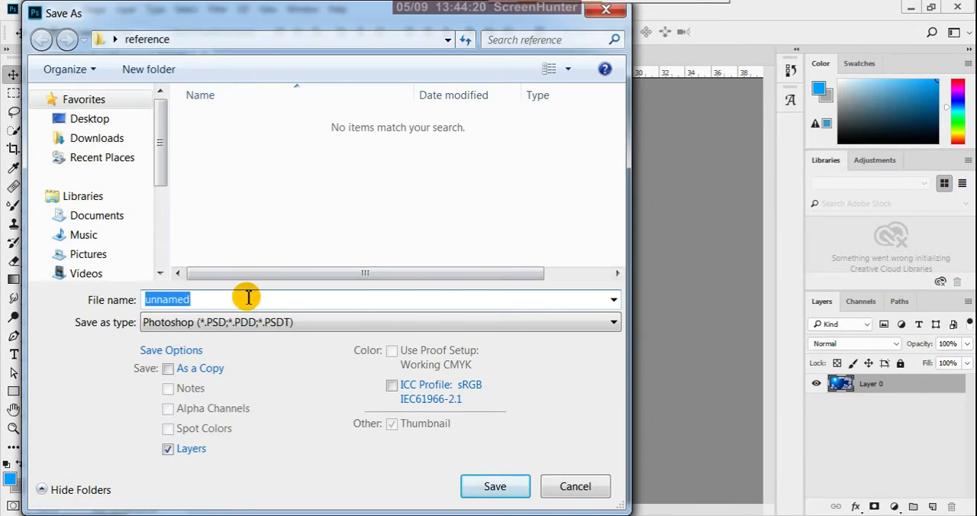
{"action": "type", "text": "sky"}
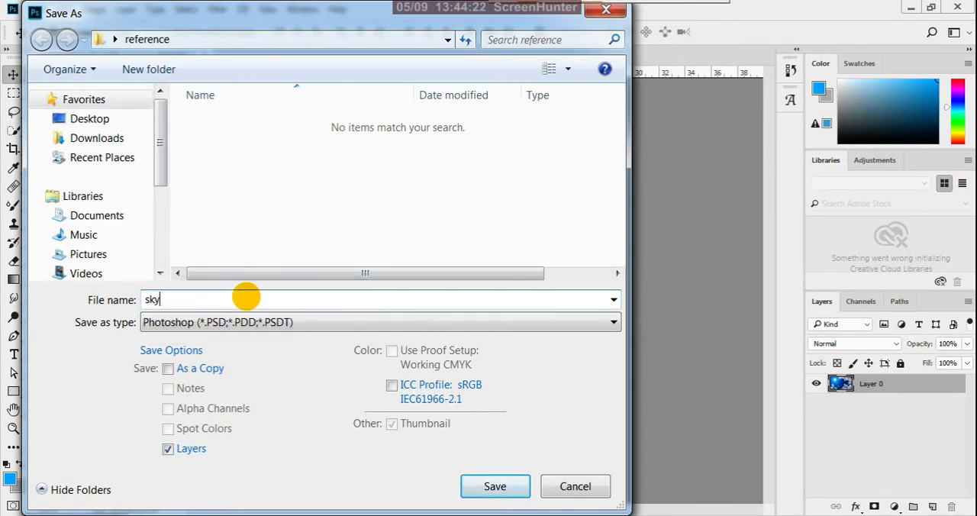
{"action": "left_click", "coordinate": [187, 323]}
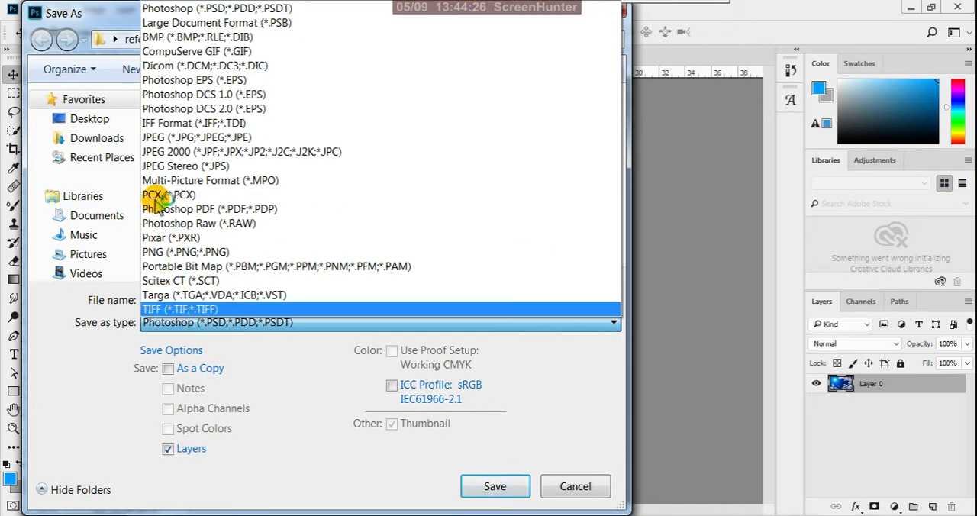
{"action": "left_click", "coordinate": [191, 143]}
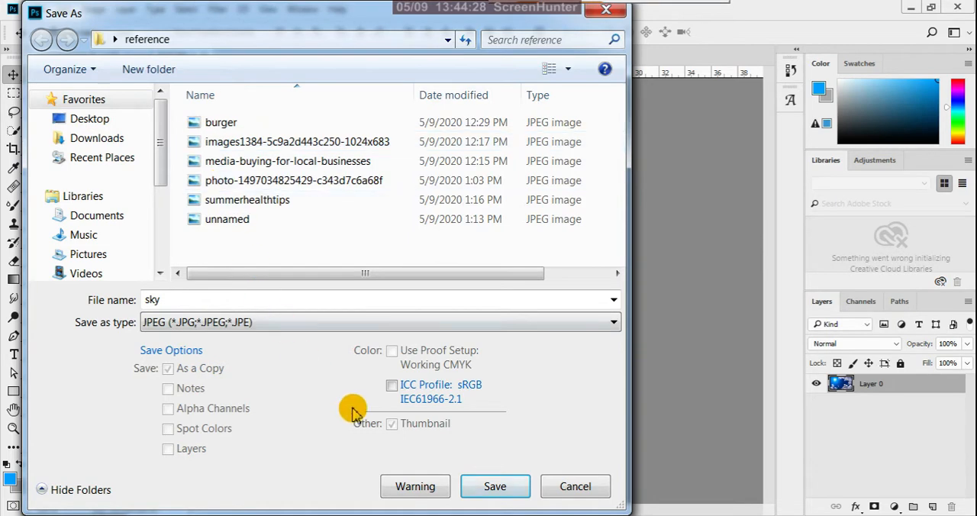
{"action": "left_click", "coordinate": [493, 488]}
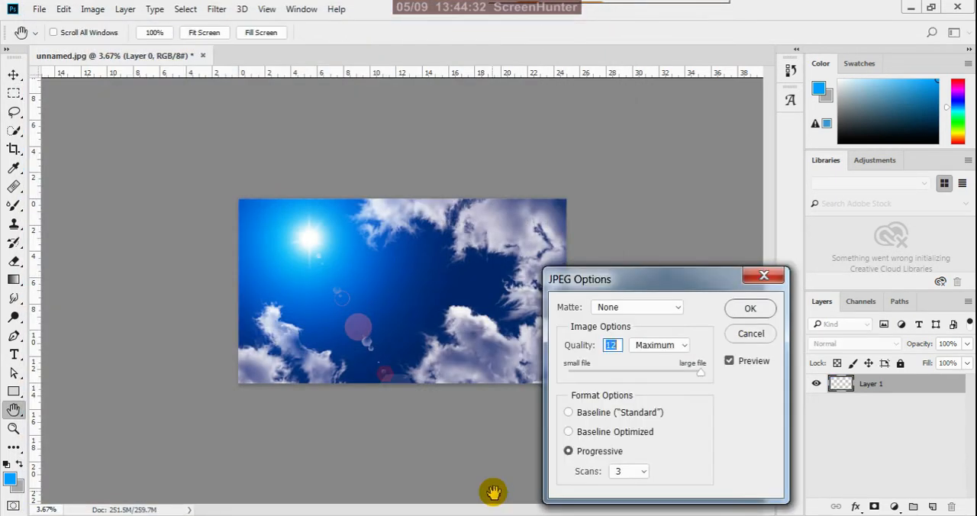
{"action": "left_click", "coordinate": [757, 309]}
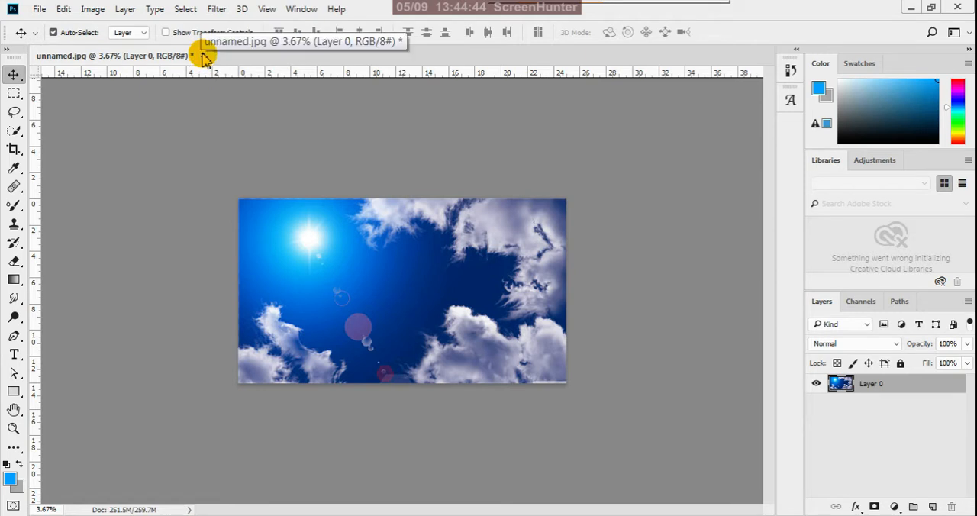
{"action": "left_click", "coordinate": [203, 56]}
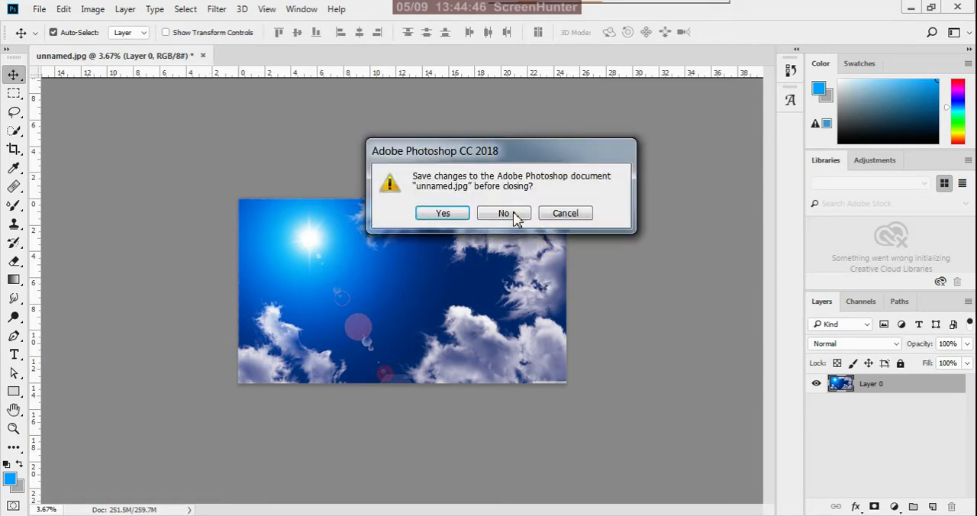
{"action": "left_click", "coordinate": [509, 215]}
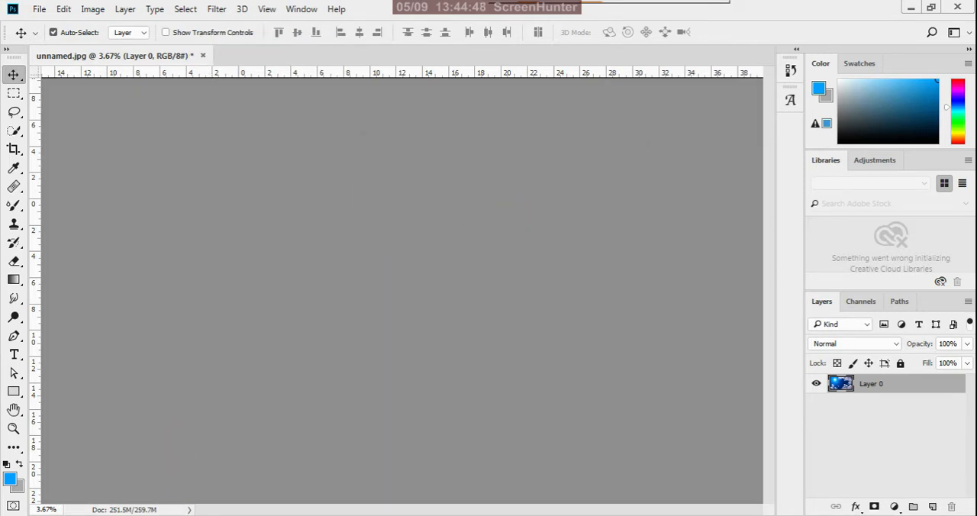
Switch to the reference folder in Windows Explorer and delete the summerhealthtips and unnamed images.
{"action": "mouse_move", "coordinate": [152, 514]}
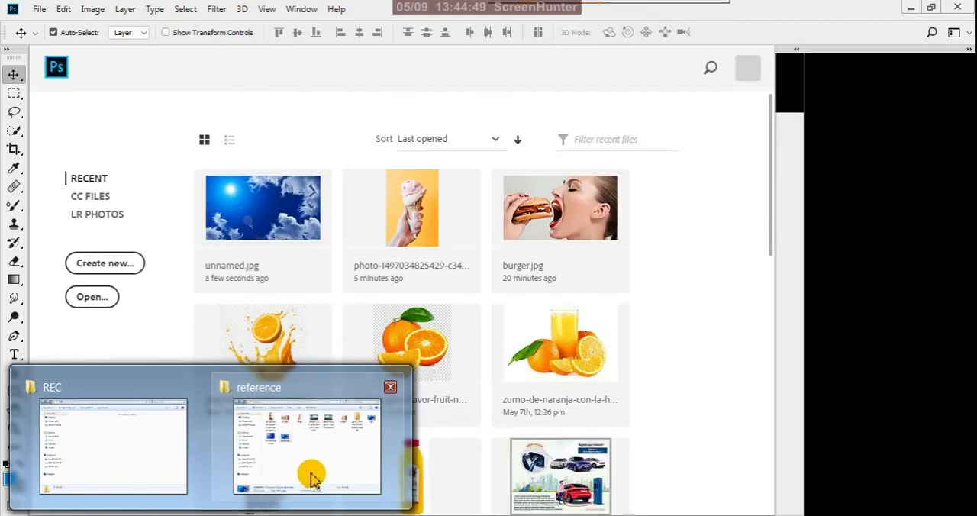
{"action": "left_click", "coordinate": [312, 479]}
{"action": "left_click", "coordinate": [492, 436]}
{"action": "left_click", "coordinate": [197, 371]}
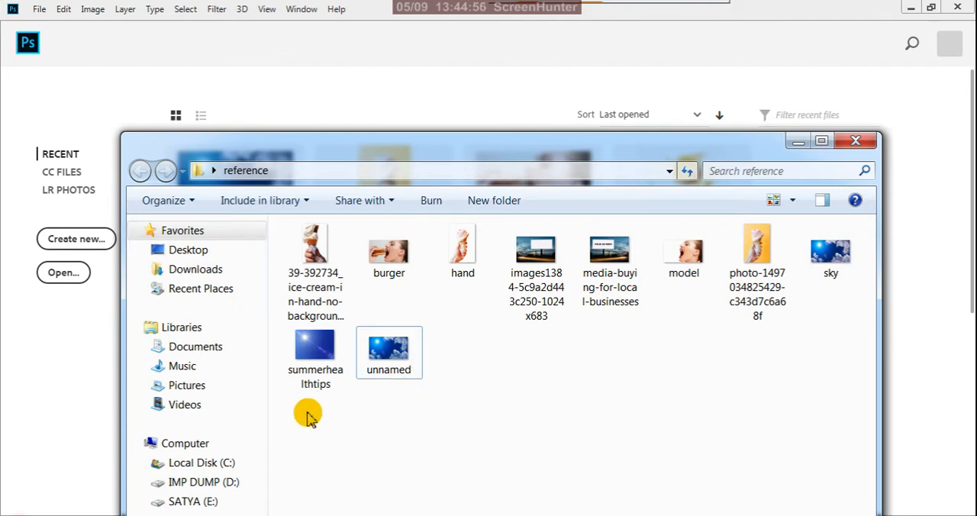
{"action": "left_click_drag", "start_coordinate": [305, 416], "coordinate": [419, 364]}
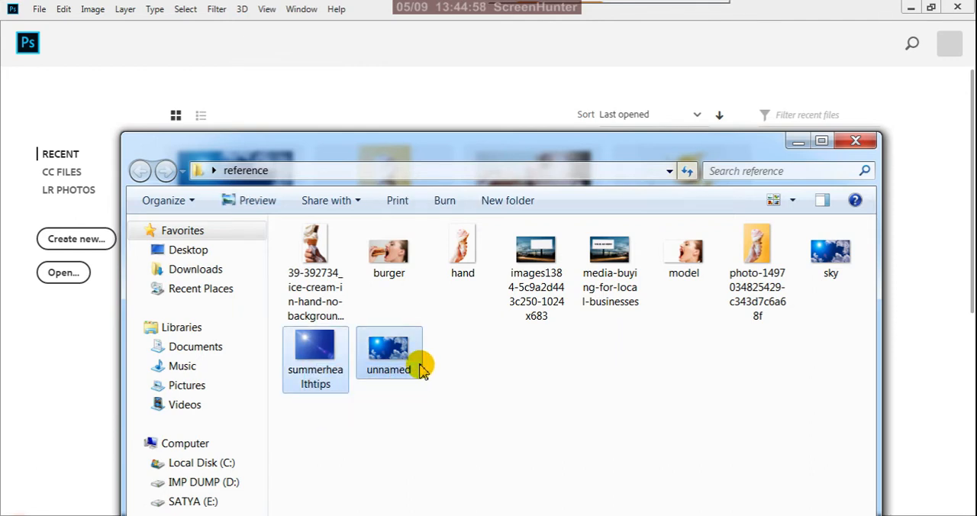
{"action": "key", "text": "Delete"}
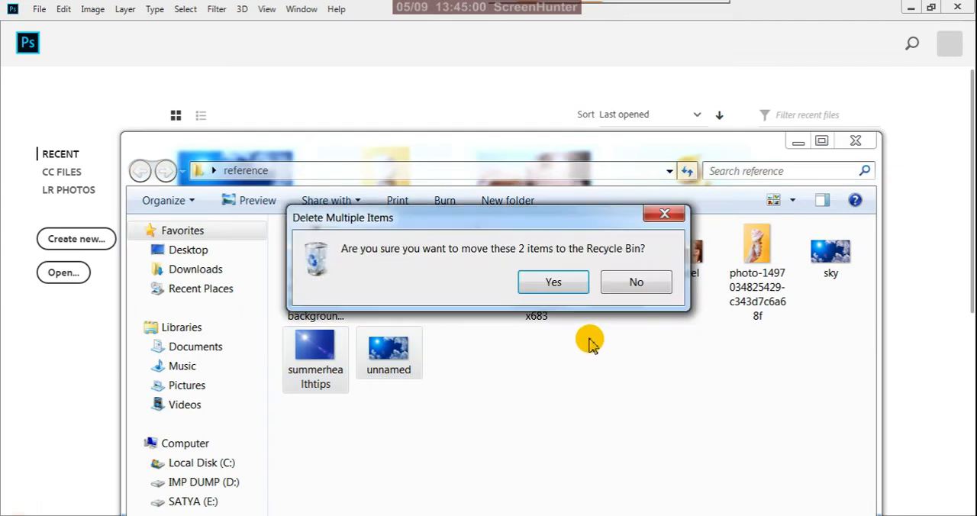
{"action": "left_click", "coordinate": [576, 291]}
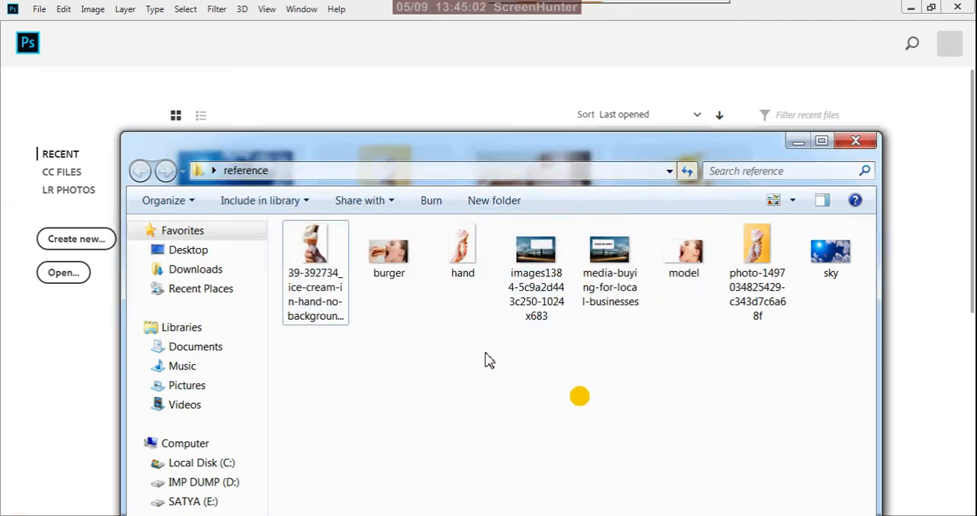
{"action": "left_click", "coordinate": [755, 318]}
{"action": "key", "text": "Delete"}
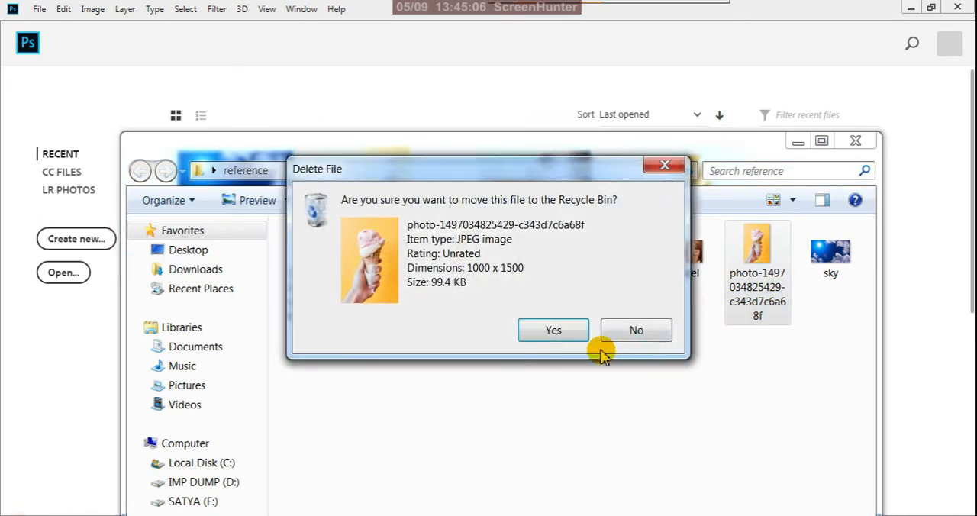
{"action": "left_click", "coordinate": [552, 329]}
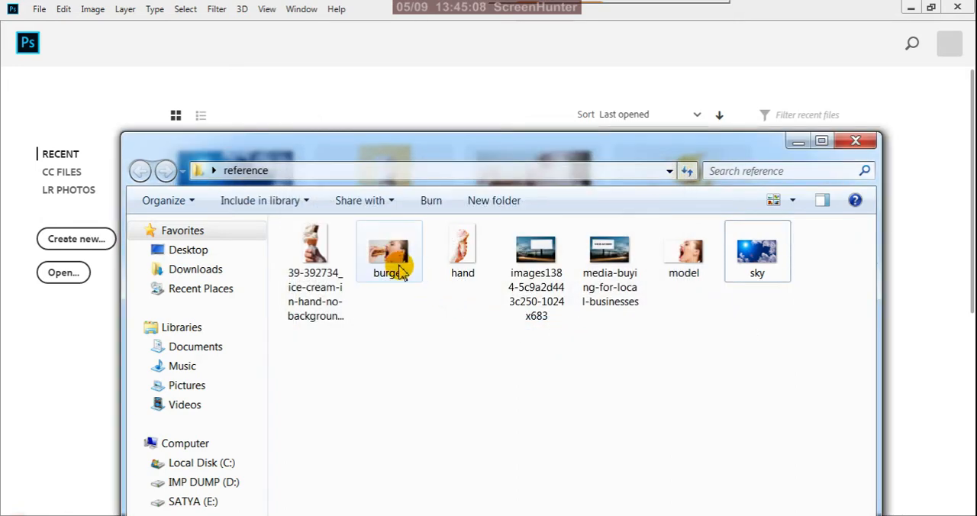
{"action": "left_click", "coordinate": [399, 273]}
{"action": "key", "text": "Delete"}
{"action": "left_click", "coordinate": [565, 325]}
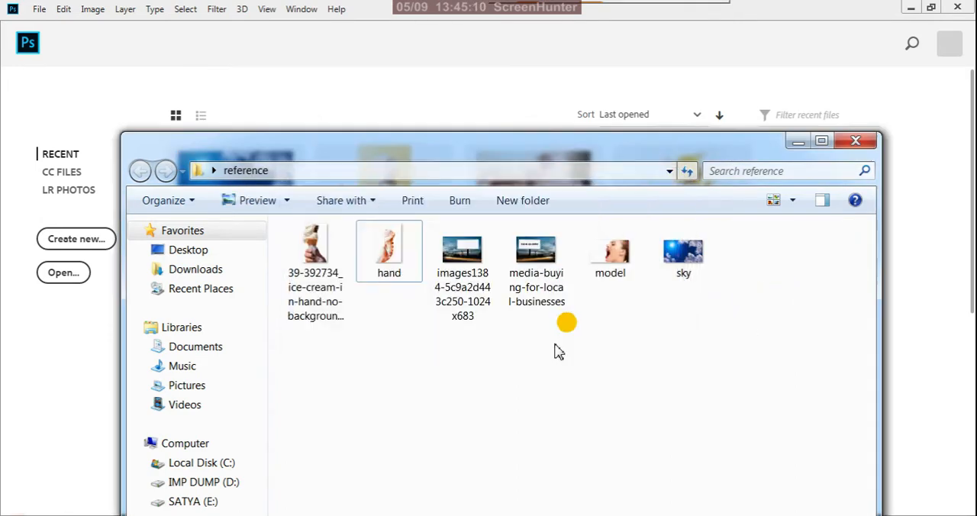
{"action": "left_click", "coordinate": [314, 305]}
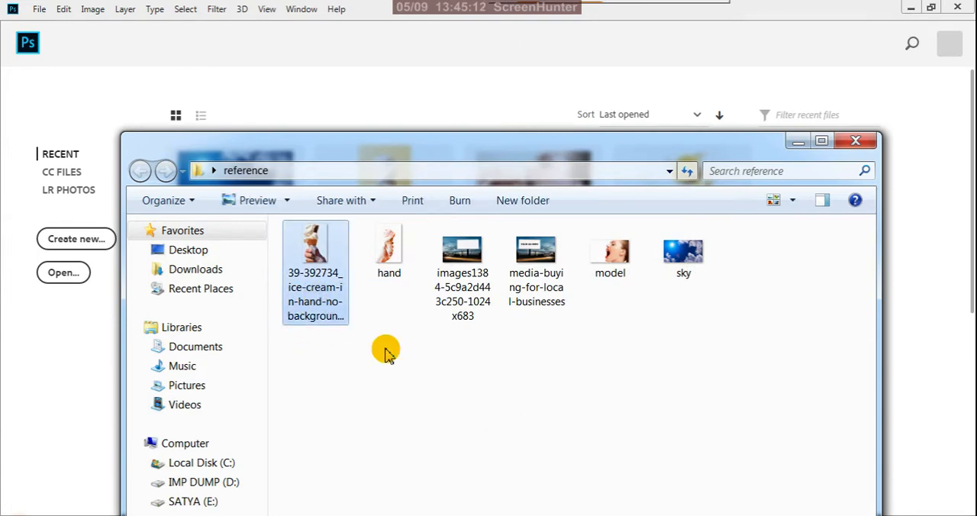
{"action": "key", "text": "Delete"}
{"action": "left_click", "coordinate": [558, 330]}
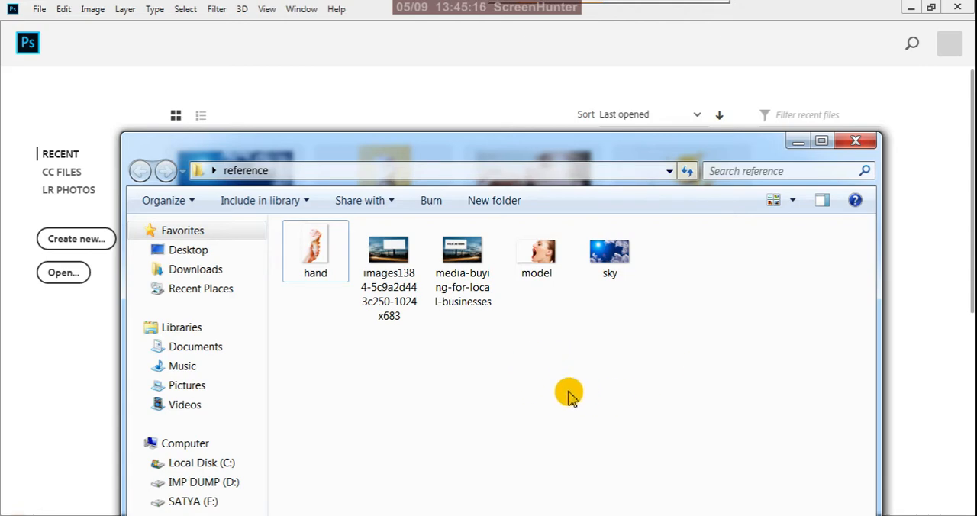
Minimise the reference folder and Photoshop and switch to the hoarding set up document in Illustrator.
{"action": "left_click", "coordinate": [797, 144]}
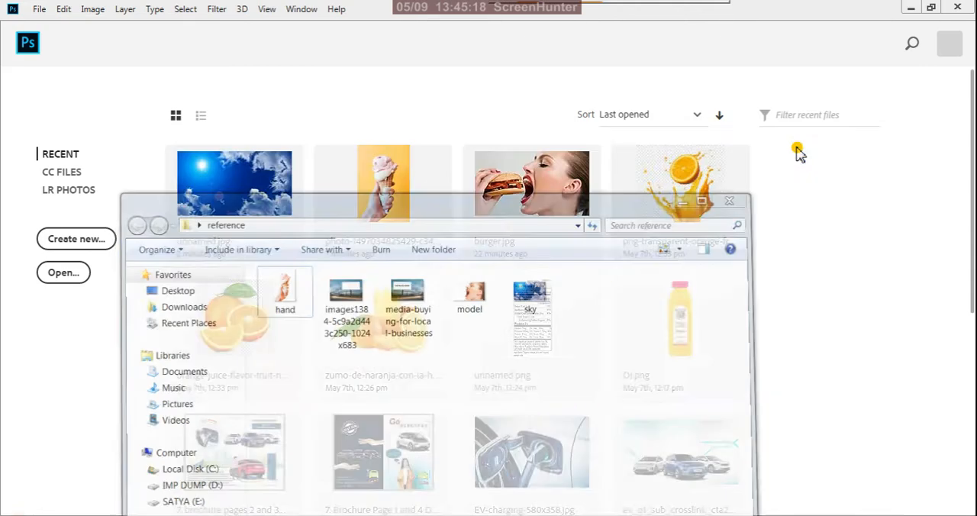
{"action": "left_click", "coordinate": [910, 10]}
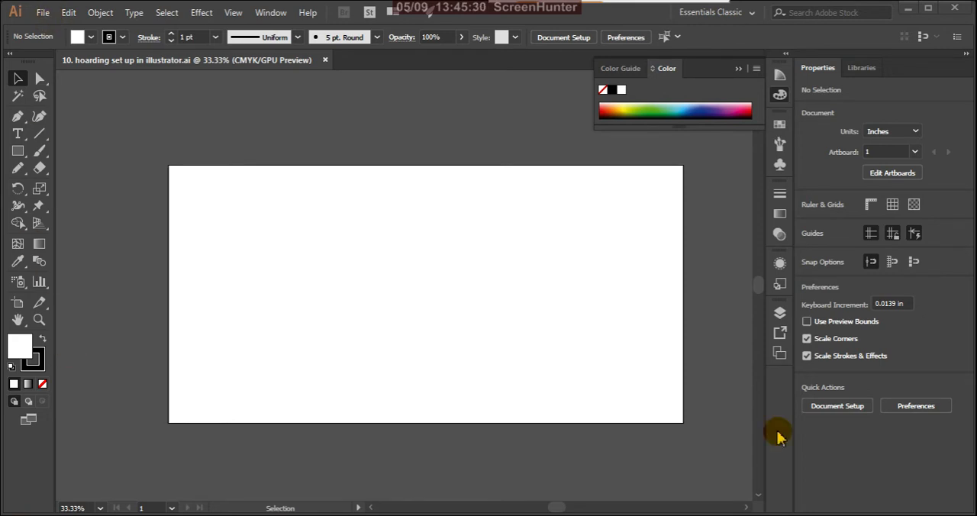
{"action": "left_click", "coordinate": [135, 13]}
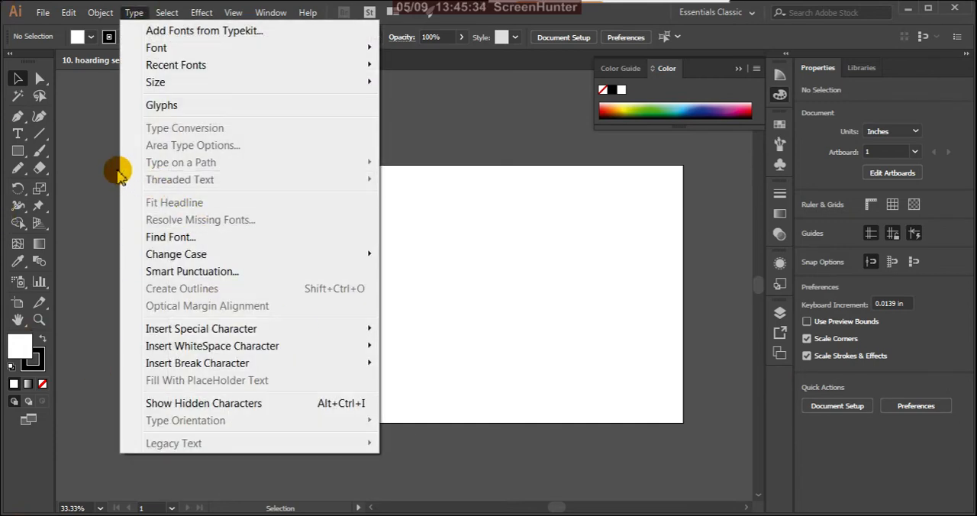
{"action": "left_click", "coordinate": [81, 133]}
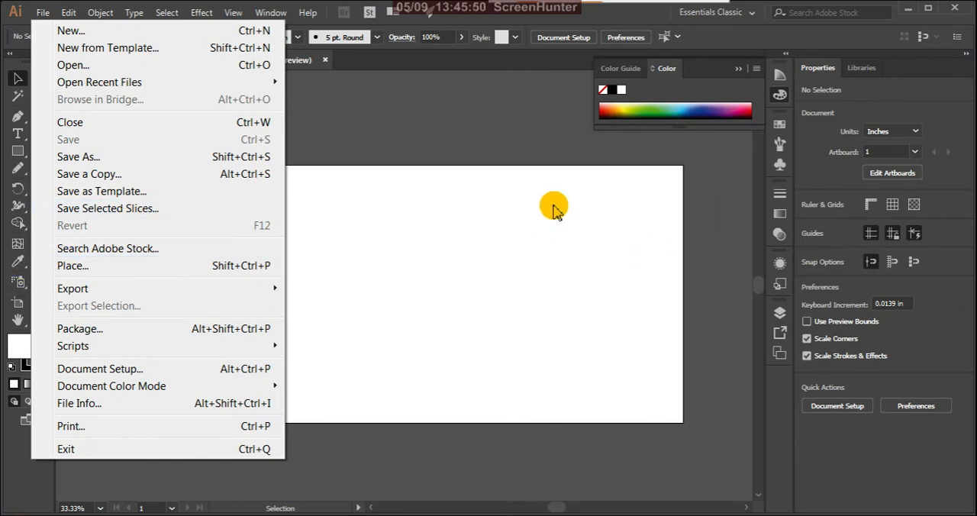
{"action": "left_click", "coordinate": [497, 130]}
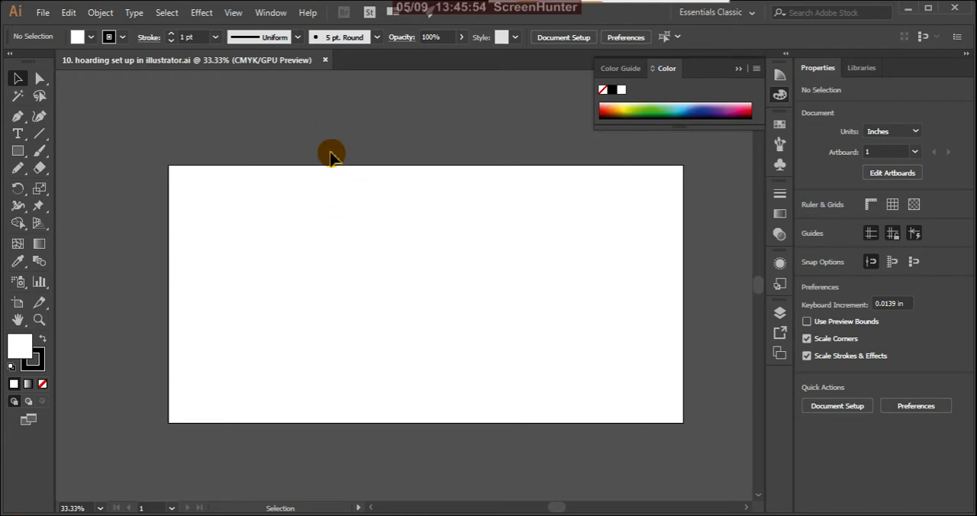
{"action": "scroll", "coordinate": [366, 218], "scroll_direction": "down", "scroll_amount": 2}
{"action": "scroll", "coordinate": [366, 219], "scroll_direction": "up", "scroll_amount": 2}
{"action": "scroll", "coordinate": [367, 218], "scroll_direction": "down", "scroll_amount": 1}
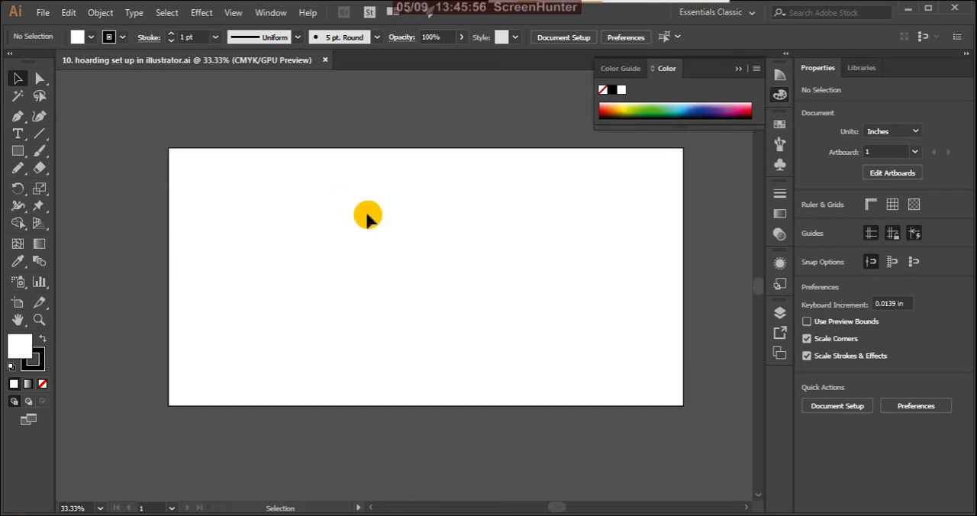
{"action": "scroll", "coordinate": [403, 267], "scroll_direction": "down", "scroll_amount": 2}
{"action": "scroll", "coordinate": [408, 270], "scroll_direction": "up", "scroll_amount": 2}
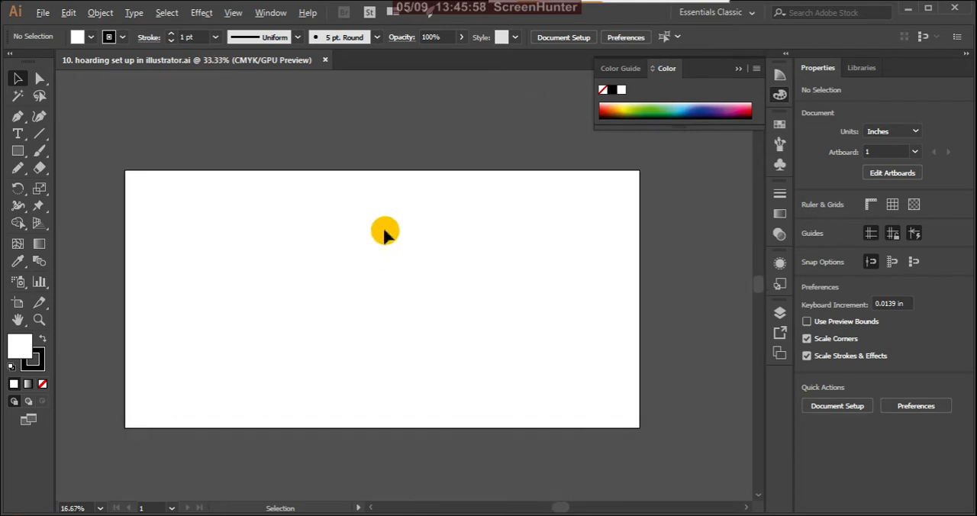
{"action": "scroll", "coordinate": [418, 246], "scroll_direction": "down", "scroll_amount": 1}
{"action": "scroll", "coordinate": [401, 246], "scroll_direction": "up", "scroll_amount": 1}
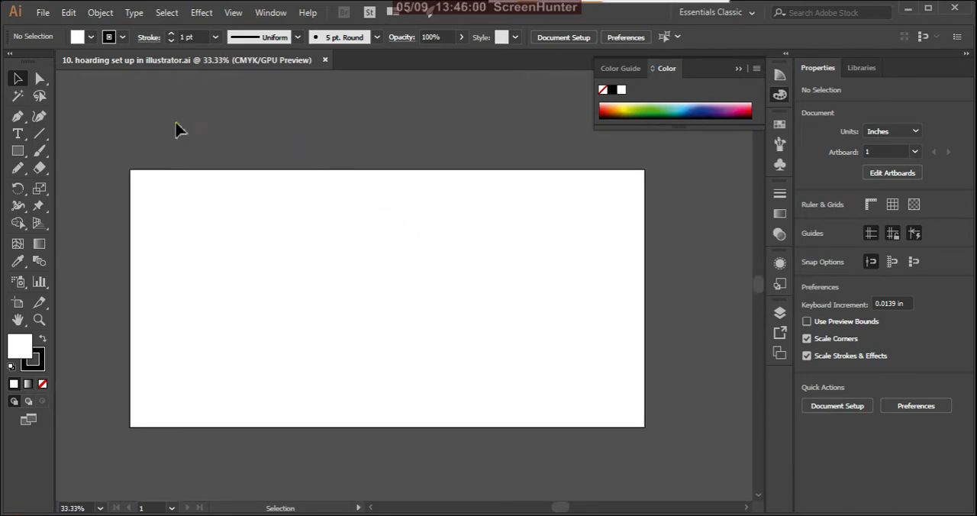
Load the sky, hand and model images from the Desktop's reference folder for placing as linked files.
{"action": "left_click", "coordinate": [42, 12]}
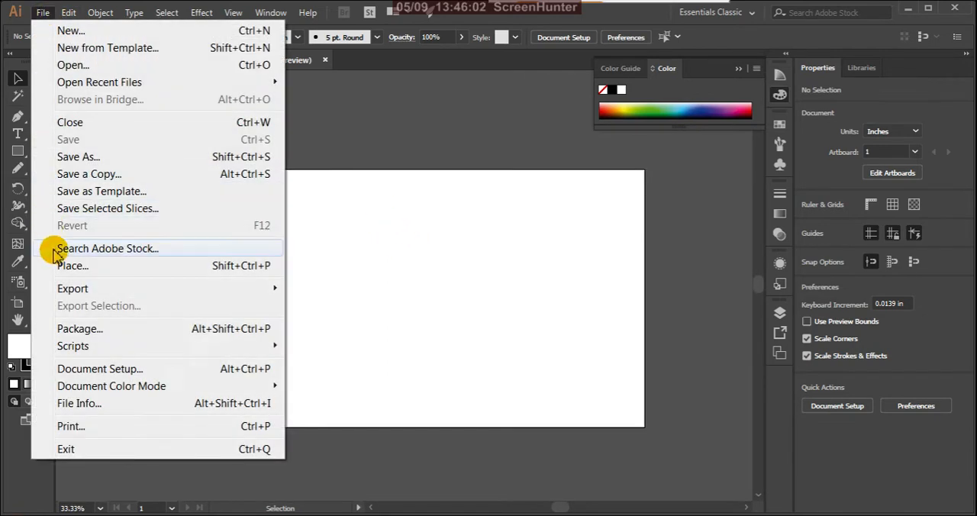
{"action": "left_click", "coordinate": [70, 267]}
{"action": "left_click", "coordinate": [382, 259]}
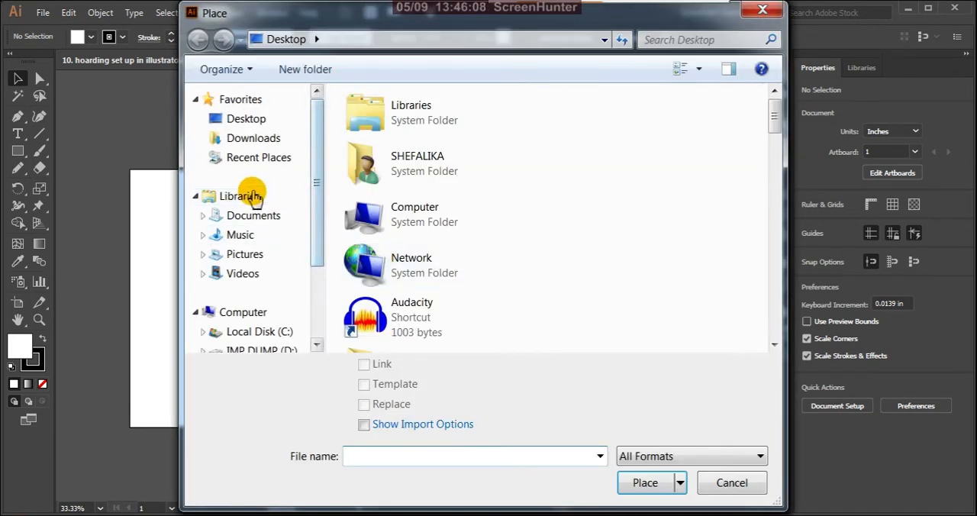
{"action": "left_click", "coordinate": [271, 124]}
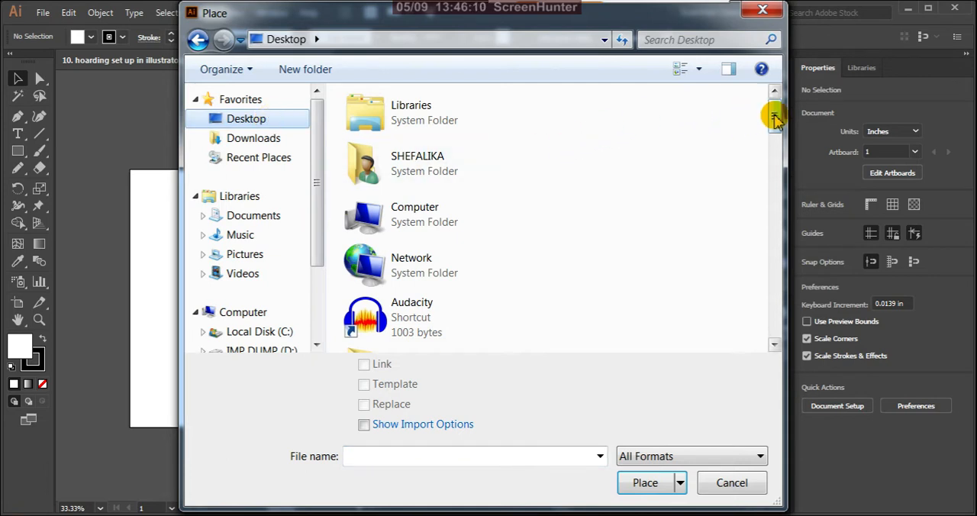
{"action": "left_click_drag", "start_coordinate": [774, 118], "coordinate": [784, 227]}
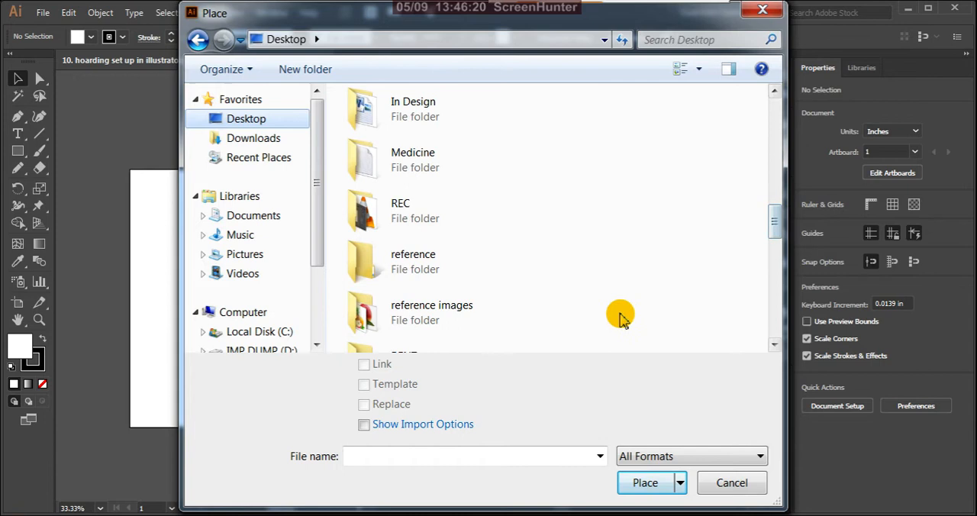
{"action": "left_click", "coordinate": [414, 273]}
{"action": "double_click", "coordinate": [415, 273]}
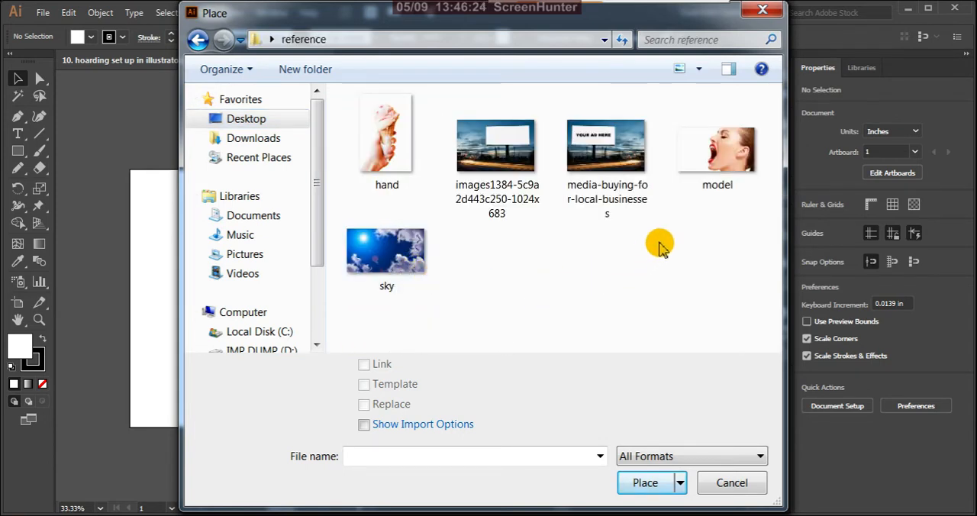
{"action": "left_click", "coordinate": [724, 176]}
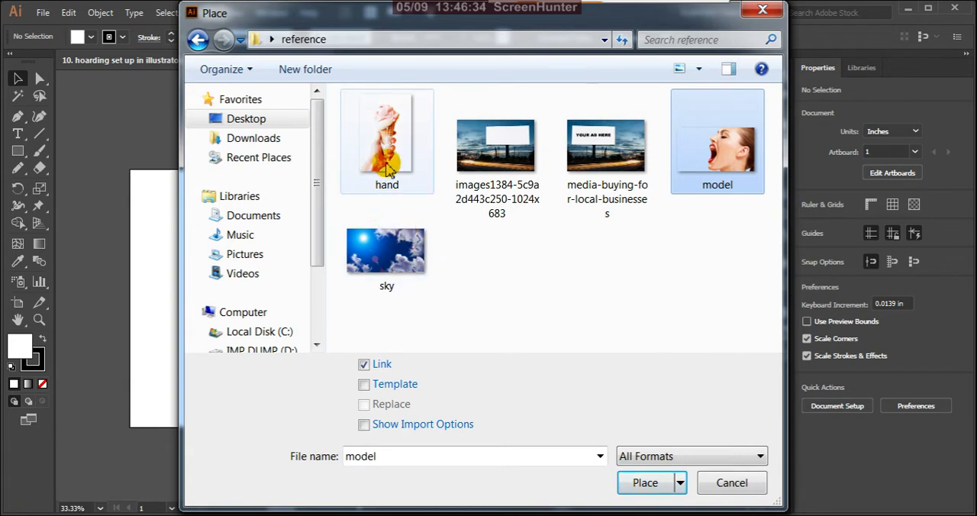
{"action": "left_click", "coordinate": [387, 169], "text": "ctrl"}
{"action": "left_click", "coordinate": [385, 250], "text": "ctrl"}
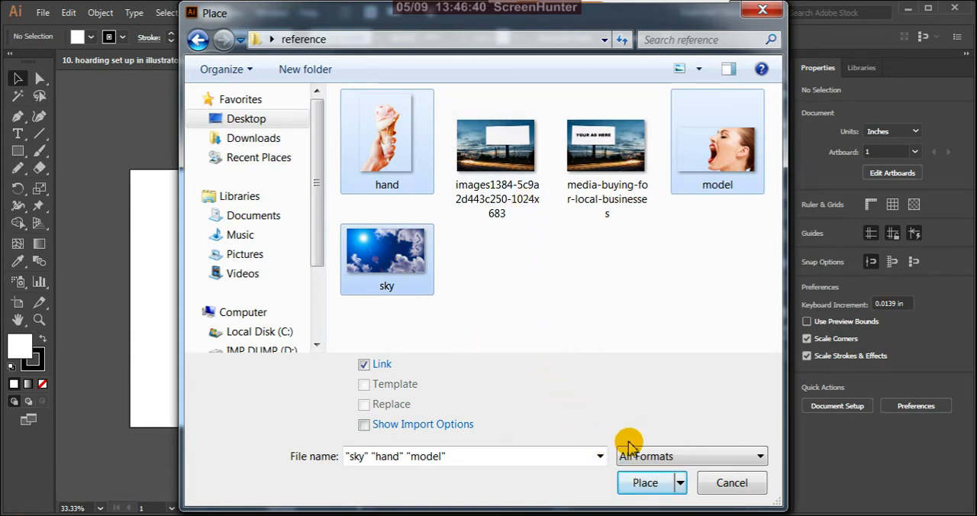
{"action": "left_click", "coordinate": [641, 484]}
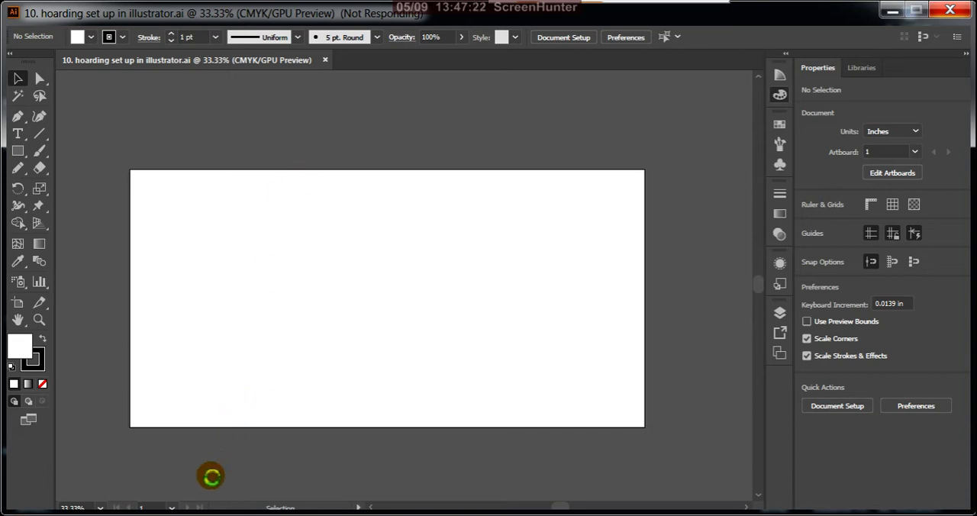
{"action": "mouse_move", "coordinate": [211, 514]}
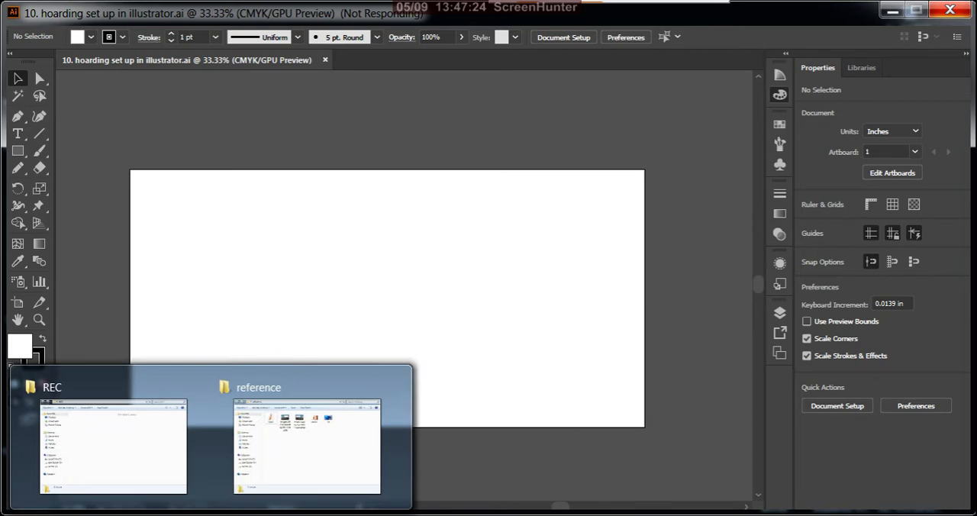
{"action": "mouse_move", "coordinate": [330, 464]}
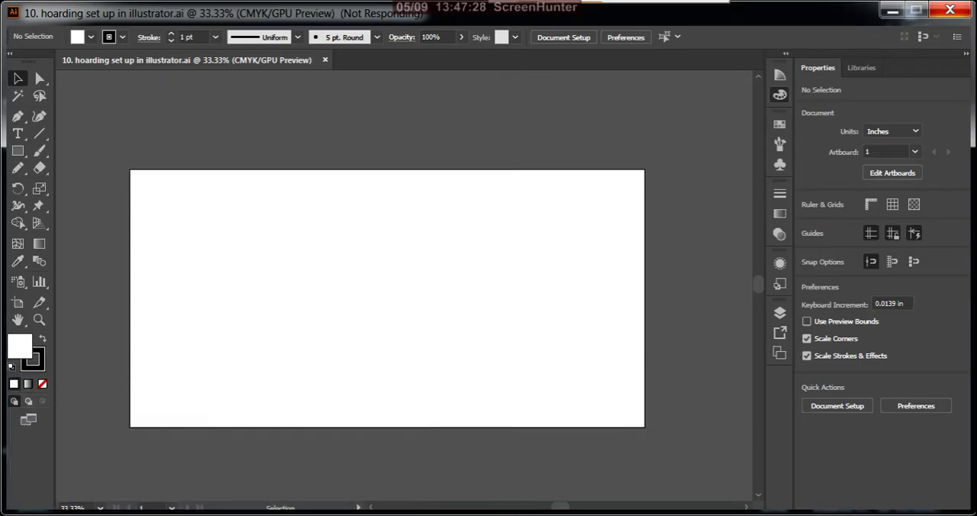
{"action": "mouse_move", "coordinate": [518, 514]}
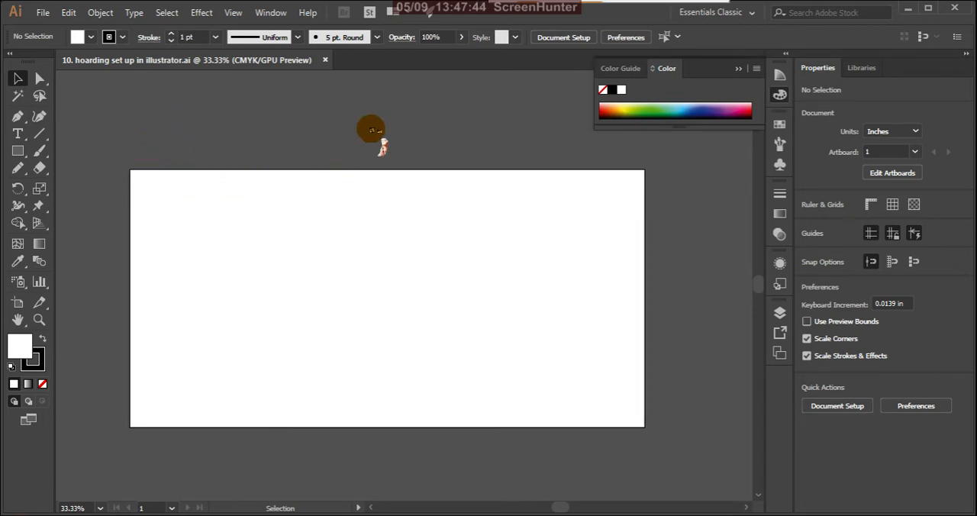
Place the sky image over the artboard, and the hand and model images near its right side, at their original sizes.
{"action": "left_click", "coordinate": [384, 115]}
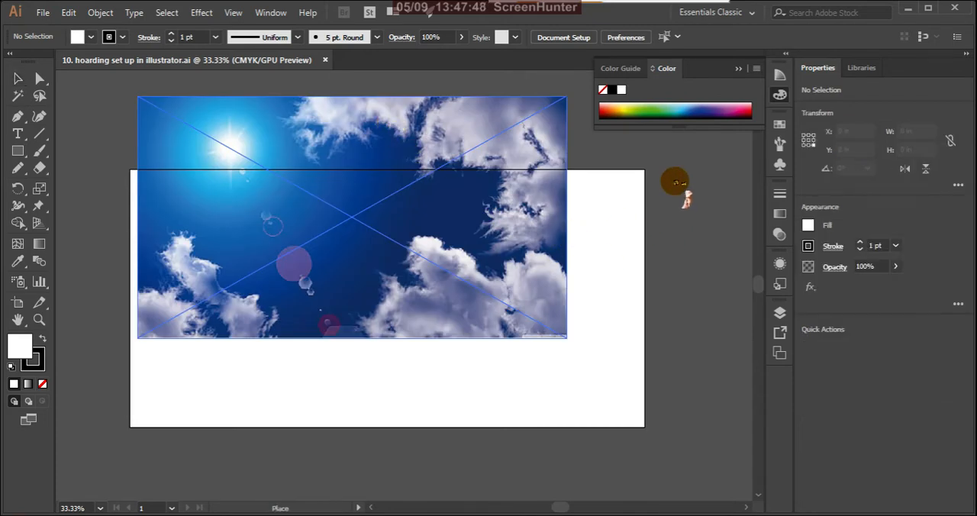
{"action": "left_click", "coordinate": [645, 264]}
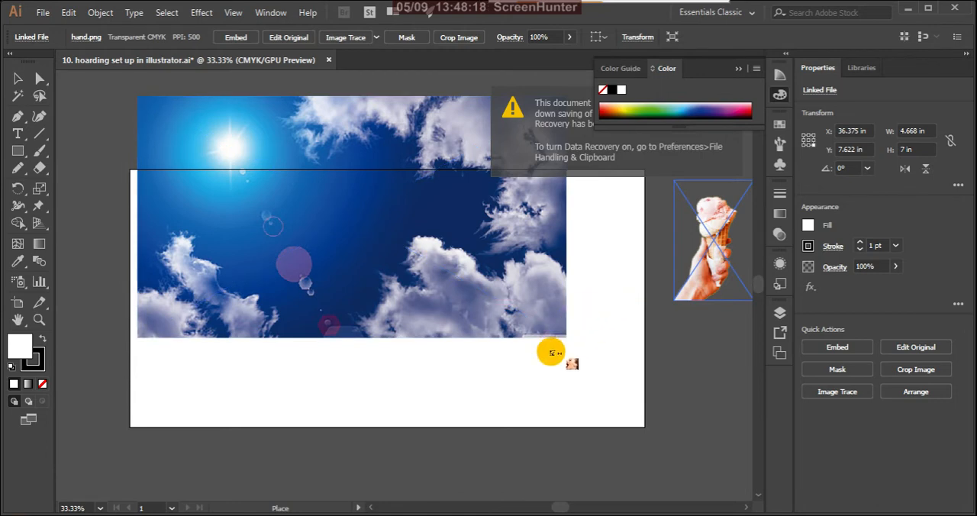
{"action": "left_click", "coordinate": [544, 384]}
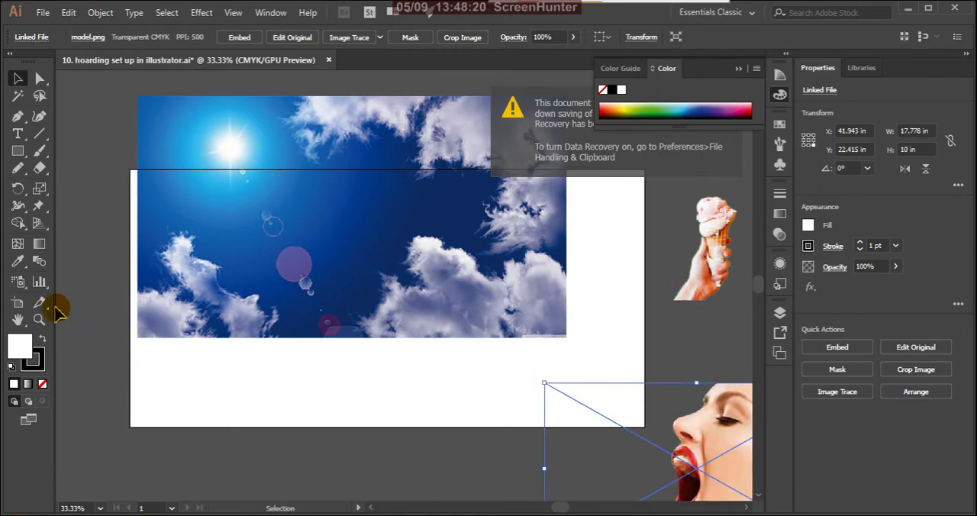
{"action": "left_click", "coordinate": [98, 147]}
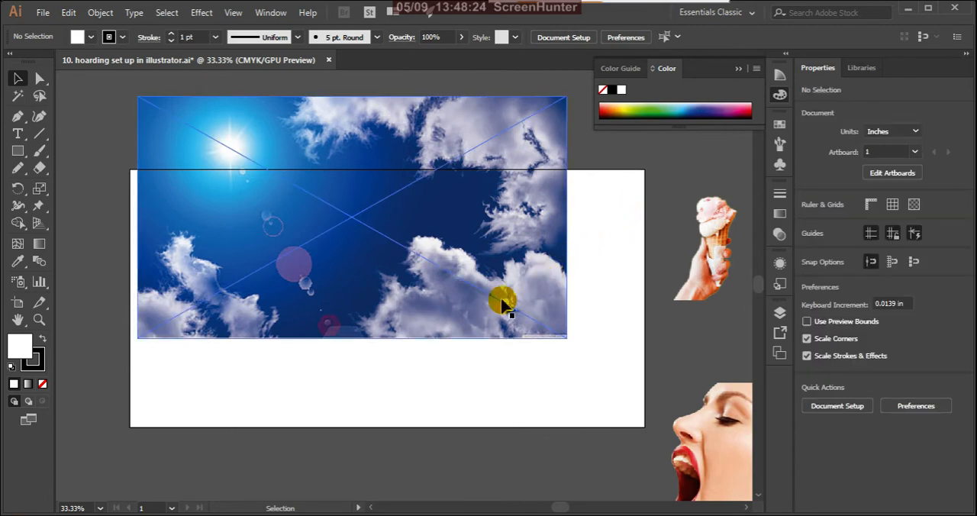
Move the sky image so it aligns with the artboard's bottom-left corner.
{"action": "scroll", "coordinate": [501, 305], "scroll_direction": "down", "scroll_amount": 3}
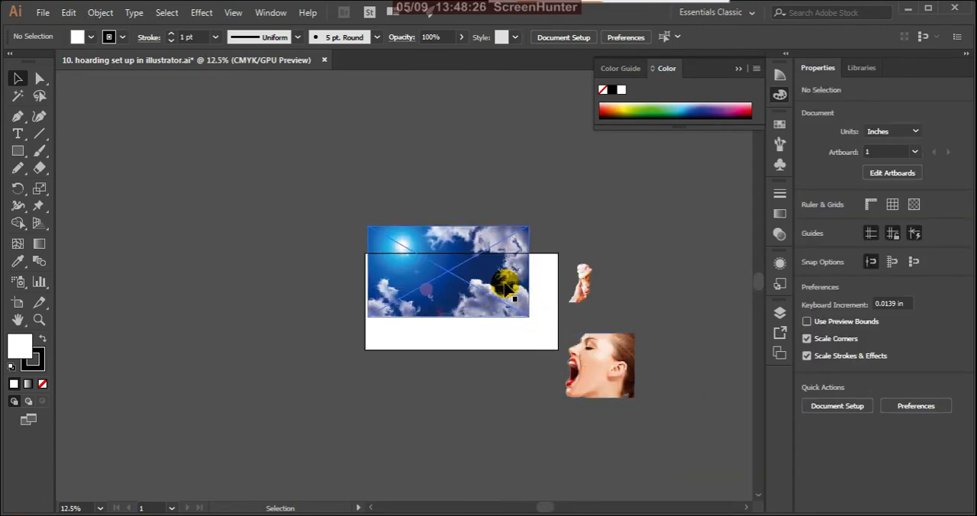
{"action": "left_click", "coordinate": [504, 284]}
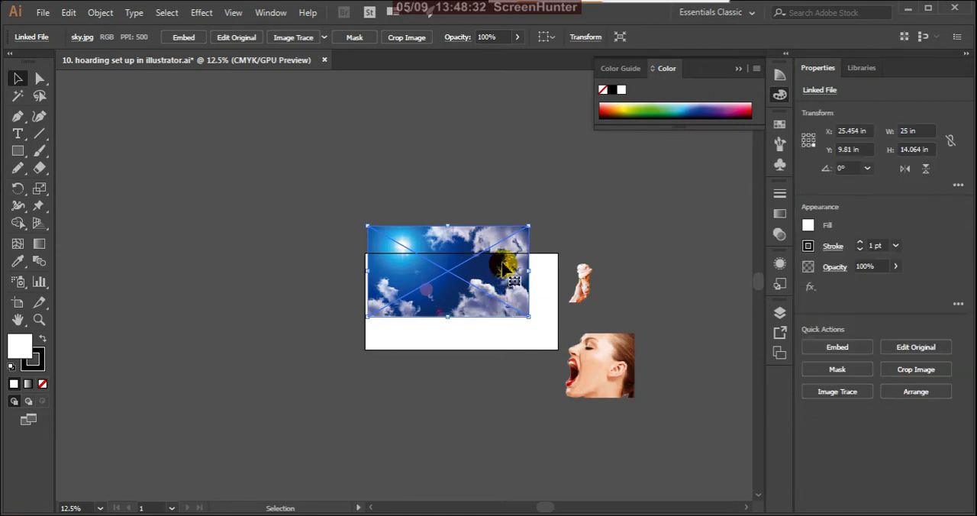
{"action": "left_click_drag", "start_coordinate": [506, 263], "coordinate": [497, 299]}
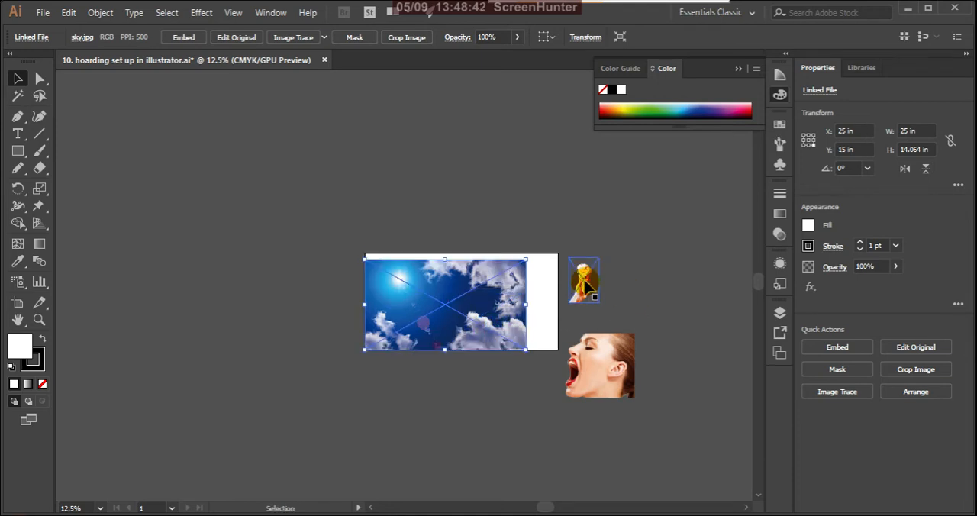
Move the hand and model images farther right, away from the artboard.
{"action": "left_click", "coordinate": [582, 291]}
{"action": "left_click_drag", "start_coordinate": [587, 301], "coordinate": [663, 316]}
{"action": "left_click_drag", "start_coordinate": [616, 372], "coordinate": [698, 386]}
Stretch the sky image to 30 x 15 in so it covers the whole artboard, and deselect it.
{"action": "left_click", "coordinate": [513, 323]}
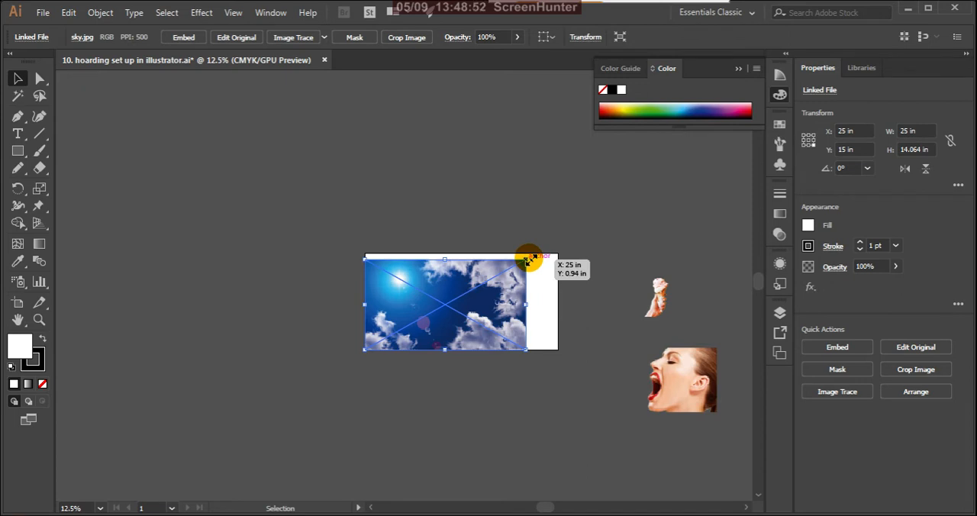
{"action": "left_click_drag", "start_coordinate": [526, 260], "coordinate": [562, 253]}
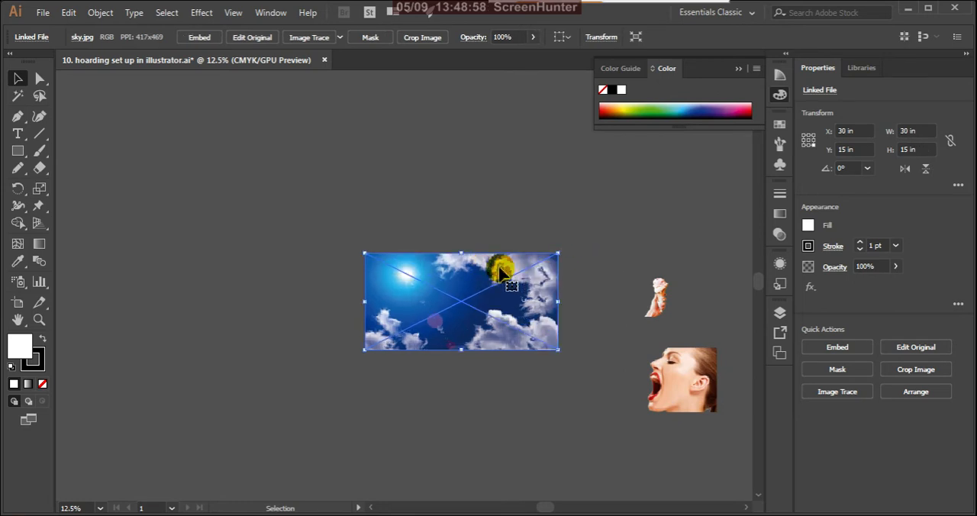
{"action": "scroll", "coordinate": [454, 263], "scroll_direction": "up", "scroll_amount": 1}
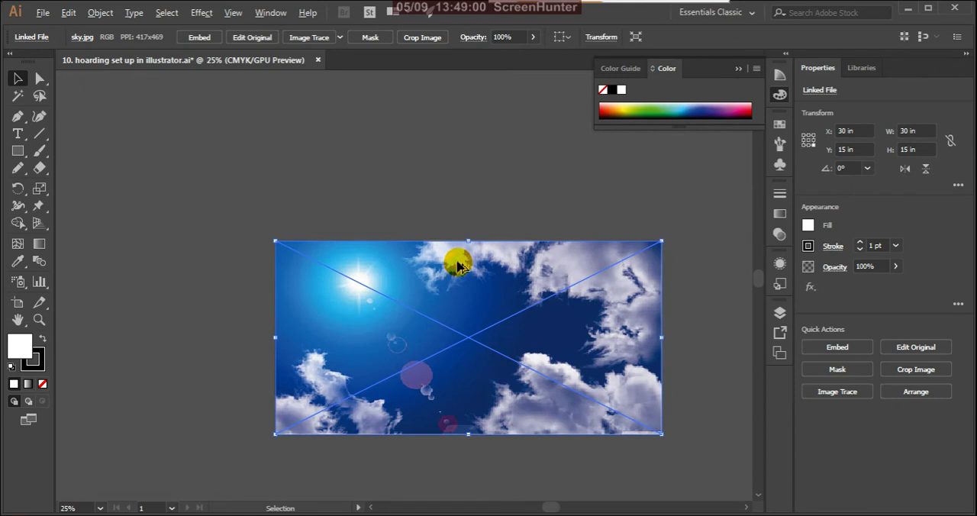
{"action": "scroll", "coordinate": [460, 261], "scroll_direction": "up", "scroll_amount": 1}
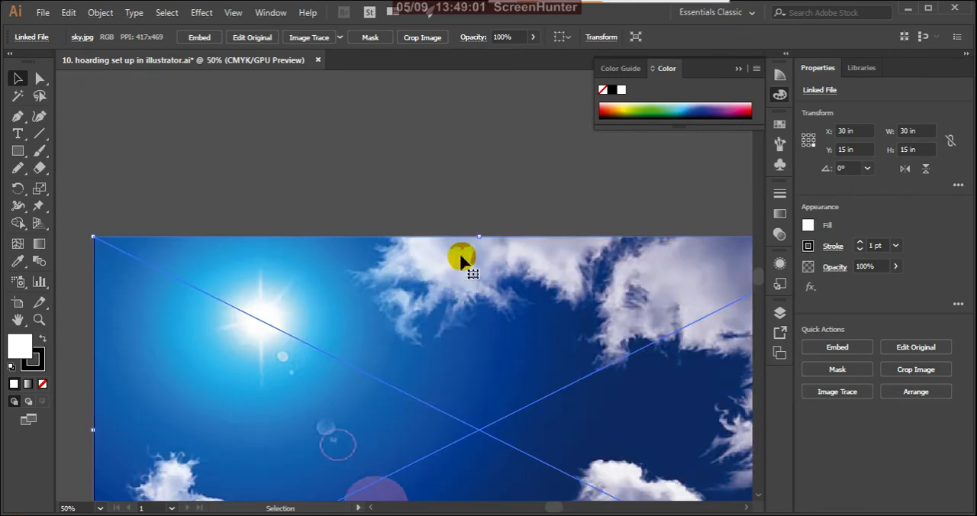
{"action": "left_click", "coordinate": [455, 169]}
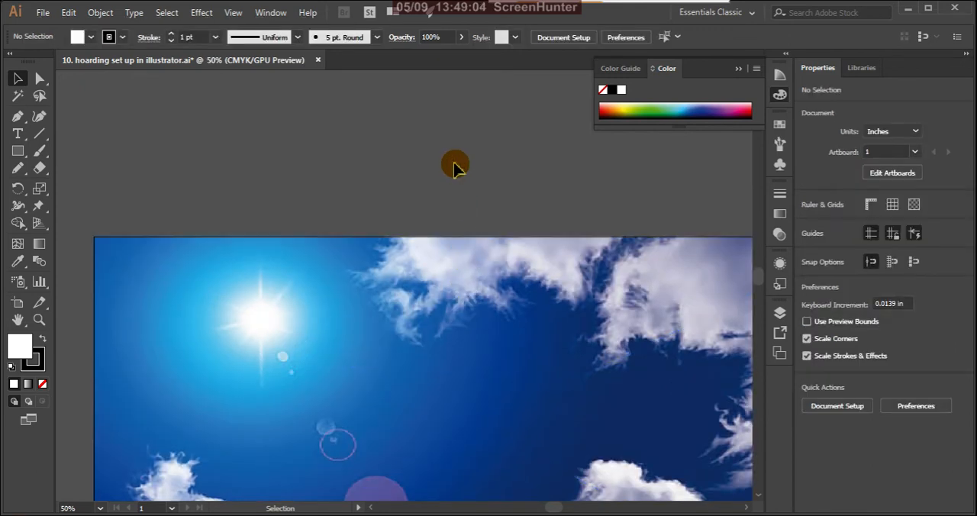
Move the model image onto the sky at the artboard's bottom-right corner and deselect it.
{"action": "scroll", "coordinate": [417, 187], "scroll_direction": "down", "scroll_amount": 2}
{"action": "scroll", "coordinate": [396, 175], "scroll_direction": "down", "scroll_amount": 1}
{"action": "scroll", "coordinate": [410, 233], "scroll_direction": "up", "scroll_amount": 2}
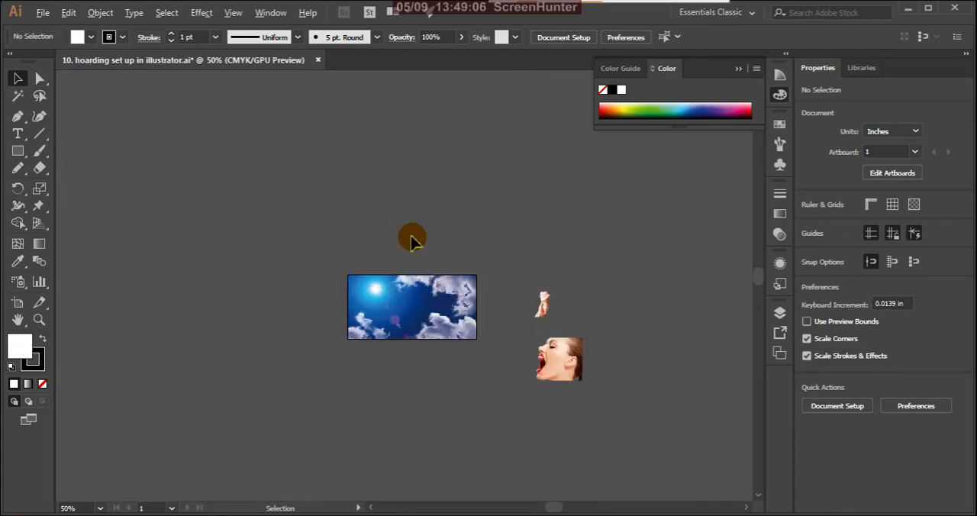
{"action": "scroll", "coordinate": [496, 332], "scroll_direction": "down", "scroll_amount": 1}
{"action": "scroll", "coordinate": [516, 370], "scroll_direction": "up", "scroll_amount": 1}
{"action": "left_click", "coordinate": [624, 357]}
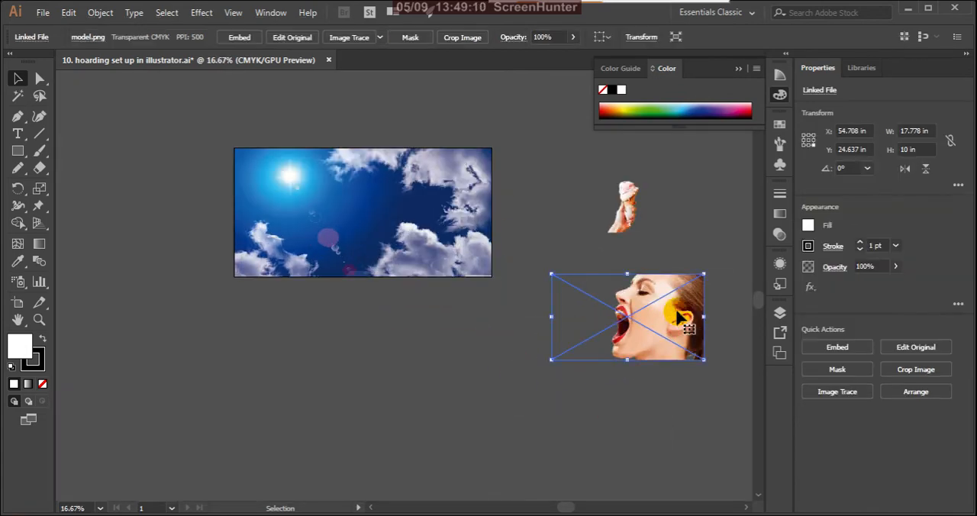
{"action": "left_click_drag", "start_coordinate": [684, 320], "coordinate": [461, 230]}
{"action": "left_click", "coordinate": [488, 326]}
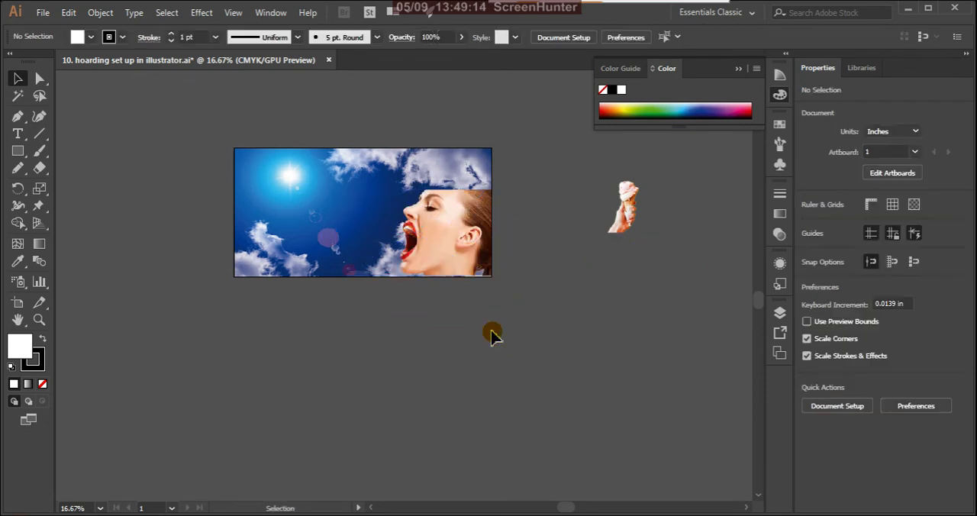
Try rotating the model image clockwise so the face tilts upward, and undo both rotations.
{"action": "left_click", "coordinate": [480, 229]}
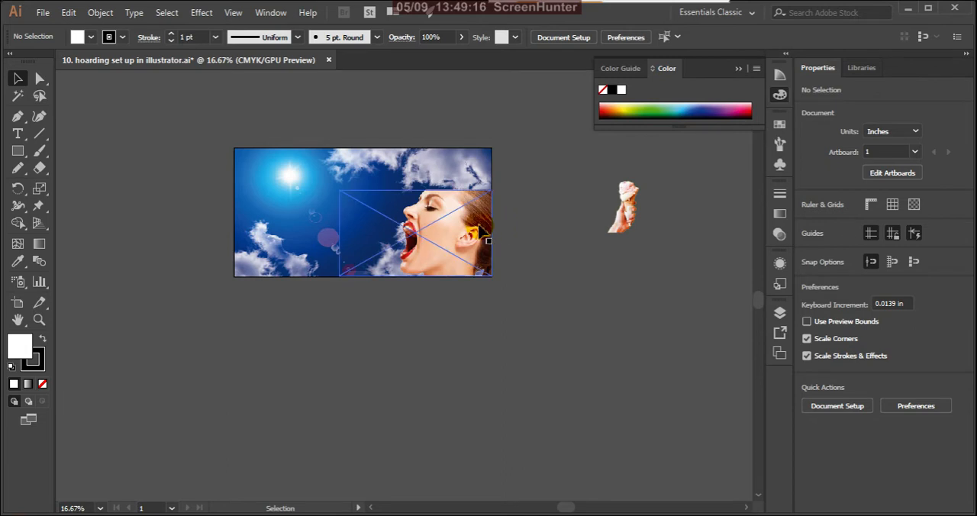
{"action": "left_click", "coordinate": [468, 228]}
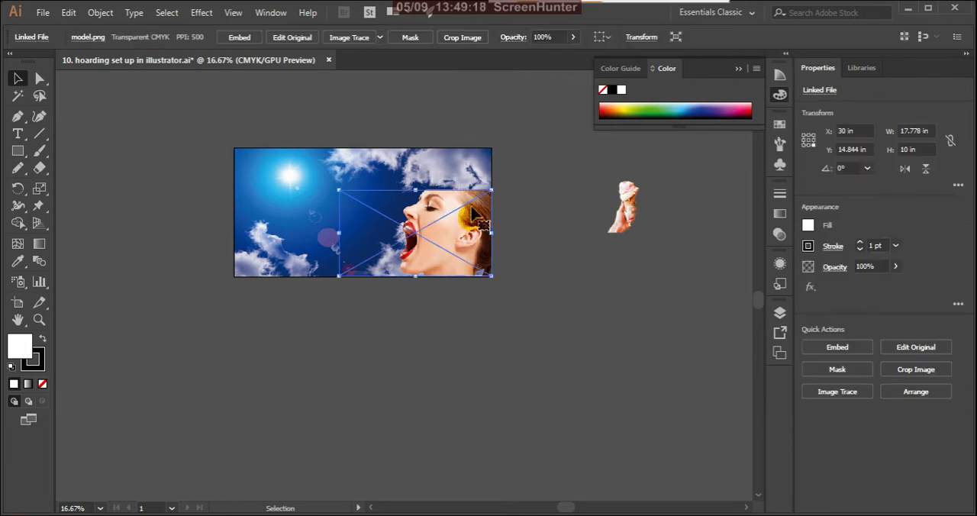
{"action": "left_click_drag", "start_coordinate": [492, 190], "coordinate": [515, 270]}
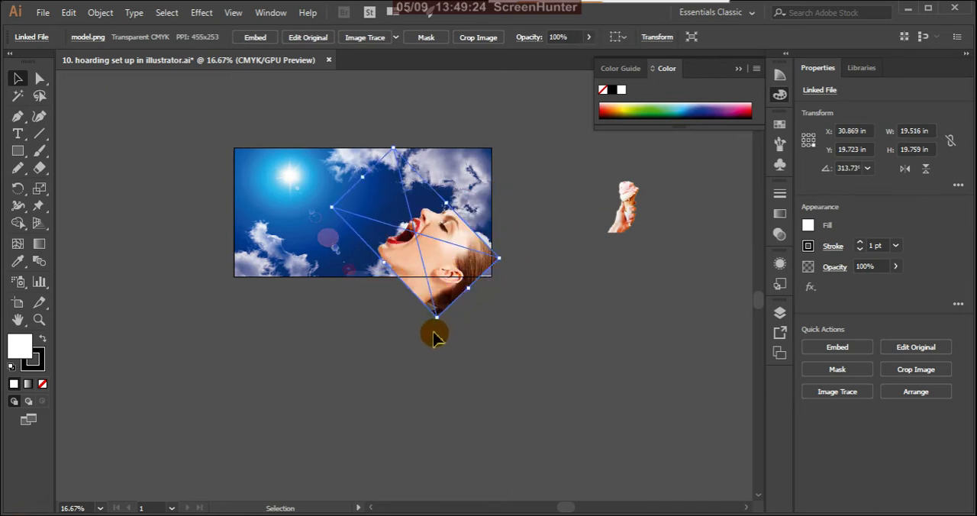
{"action": "left_click_drag", "start_coordinate": [442, 326], "coordinate": [393, 326]}
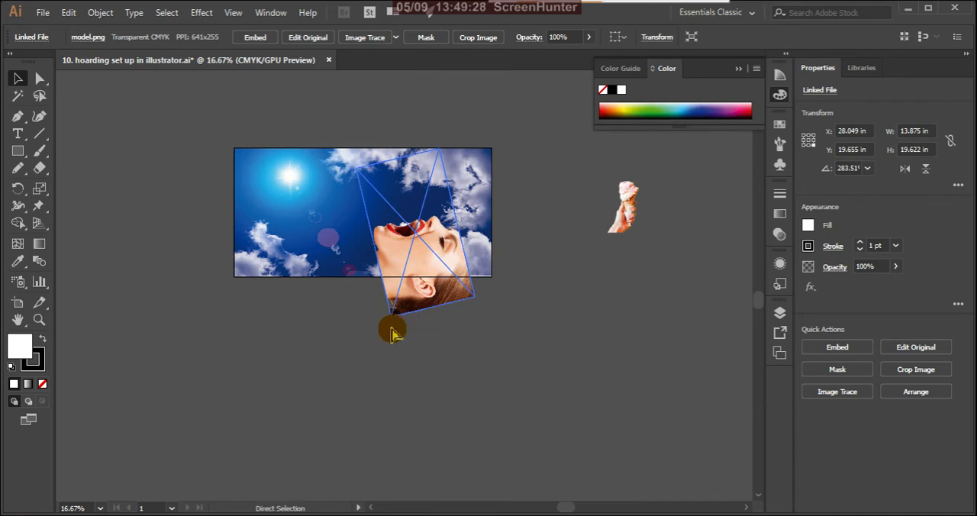
{"action": "key", "text": "ctrl+z"}
{"action": "key", "text": "ctrl+z"}
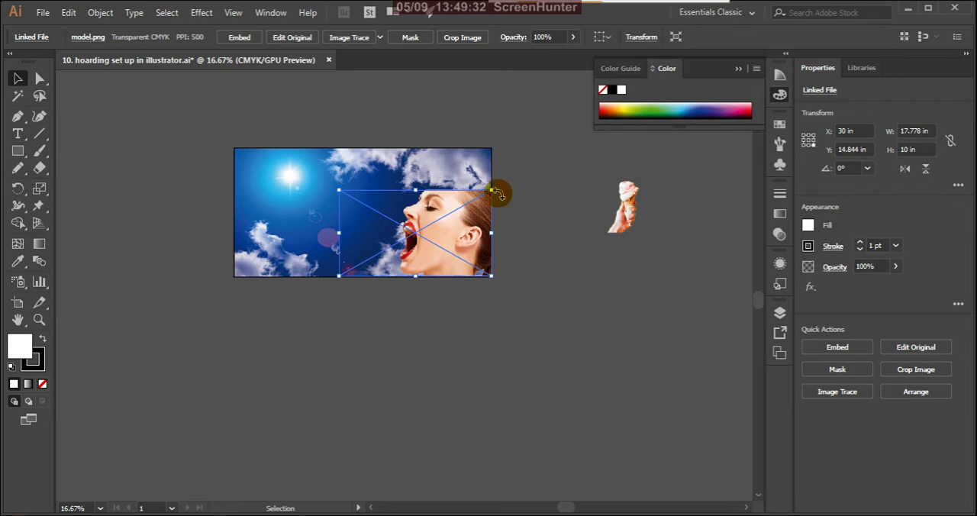
Enlarge the model image proportionally to about 26.65 x 15 in and align it with the artboard's right edge.
{"action": "left_click_drag", "start_coordinate": [492, 192], "coordinate": [568, 122]}
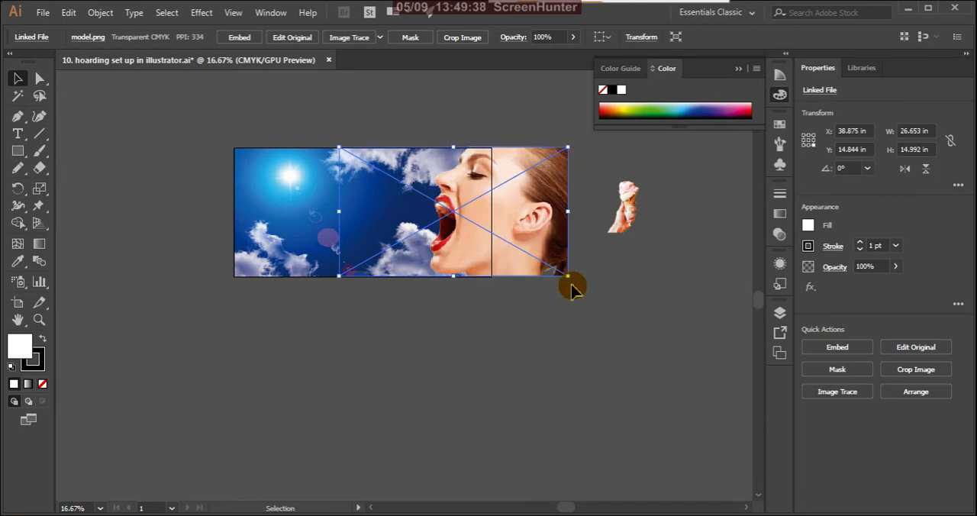
{"action": "left_click", "coordinate": [551, 333]}
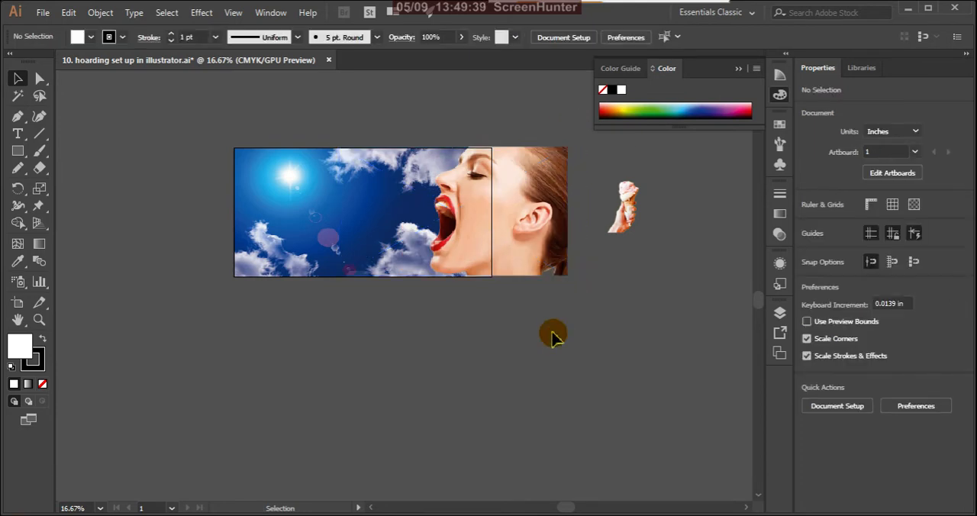
{"action": "left_click_drag", "start_coordinate": [534, 241], "coordinate": [478, 220]}
{"action": "left_click", "coordinate": [529, 226]}
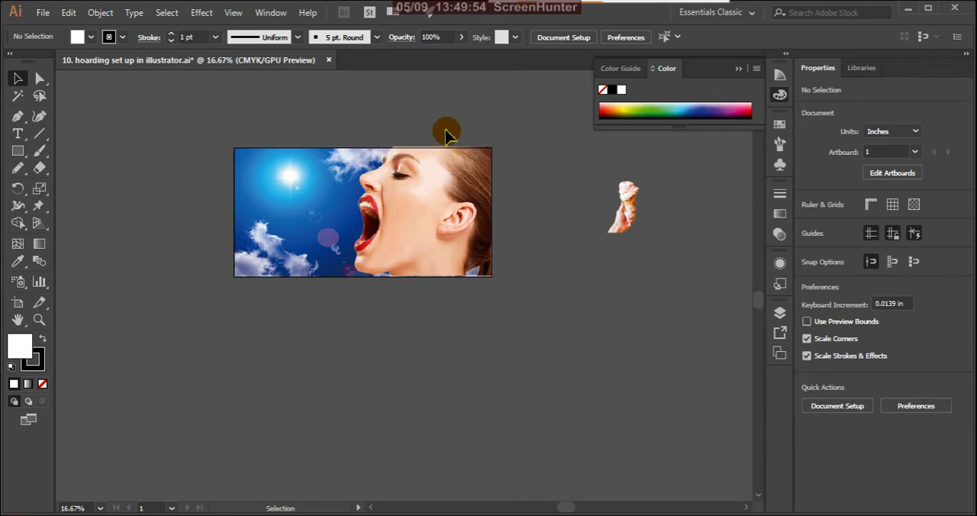
Nudge the model image down in small increments until it lines up with the artboard's top and bottom edges, and deselect it.
{"action": "scroll", "coordinate": [414, 179], "scroll_direction": "up", "scroll_amount": 2}
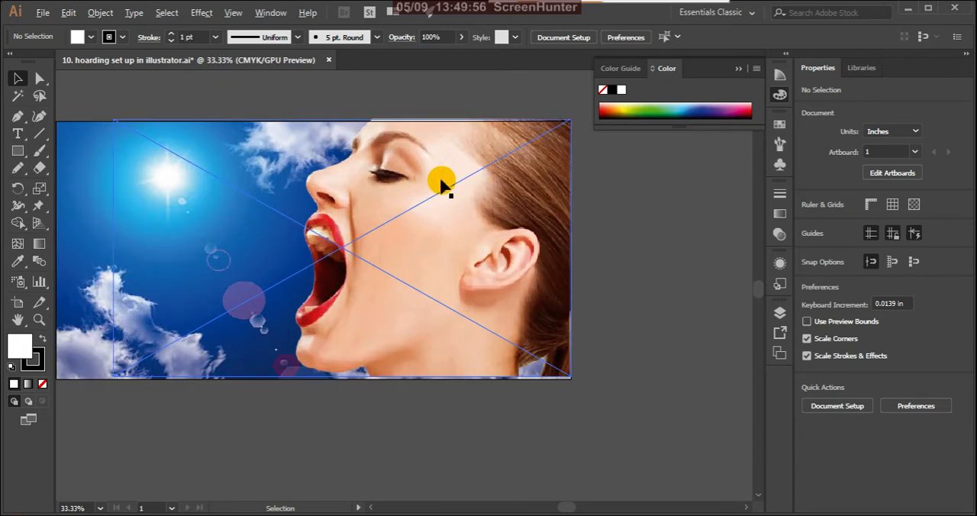
{"action": "scroll", "coordinate": [404, 125], "scroll_direction": "up", "scroll_amount": 2}
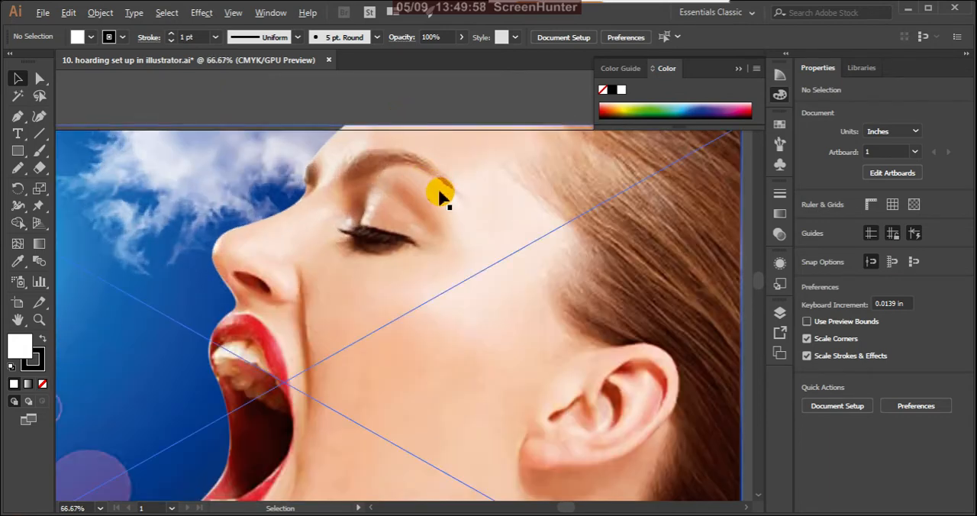
{"action": "scroll", "coordinate": [439, 195], "scroll_direction": "down", "scroll_amount": 2}
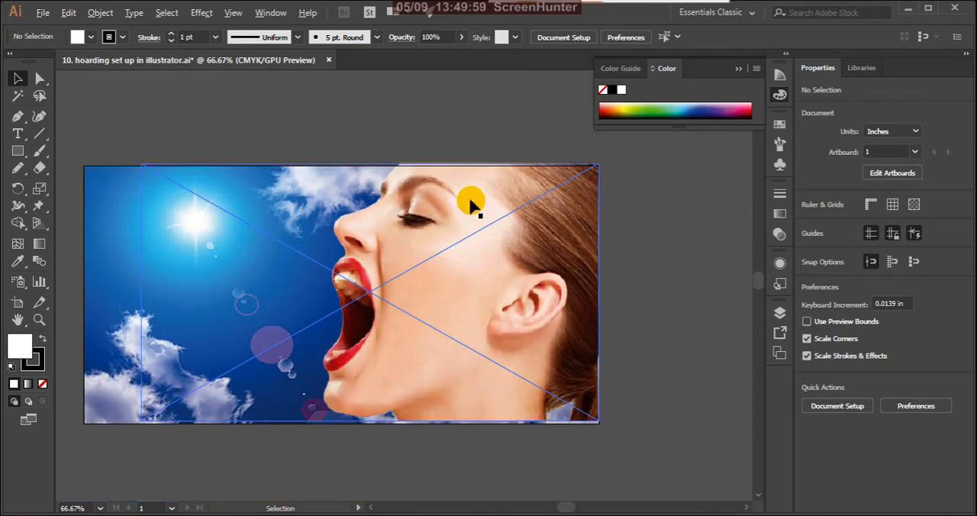
{"action": "left_click", "coordinate": [555, 377]}
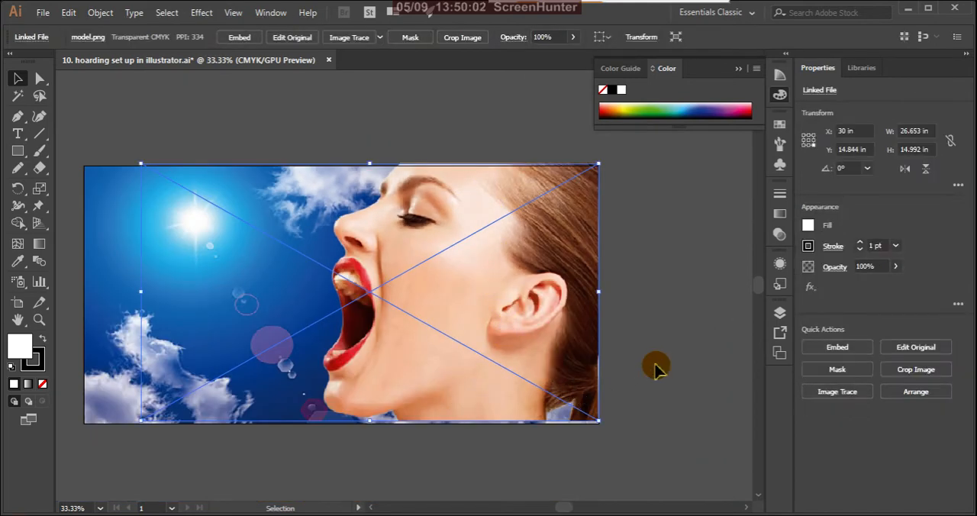
{"action": "key", "text": "Down"}
{"action": "key", "text": "Down"}
{"action": "key", "text": "Down"}
{"action": "key", "text": "Down"}
{"action": "key", "text": "Down"}
{"action": "key", "text": "Down"}
{"action": "key", "text": "Down"}
{"action": "key", "text": "Down"}
{"action": "key", "text": "Down"}
{"action": "key", "text": "Down"}
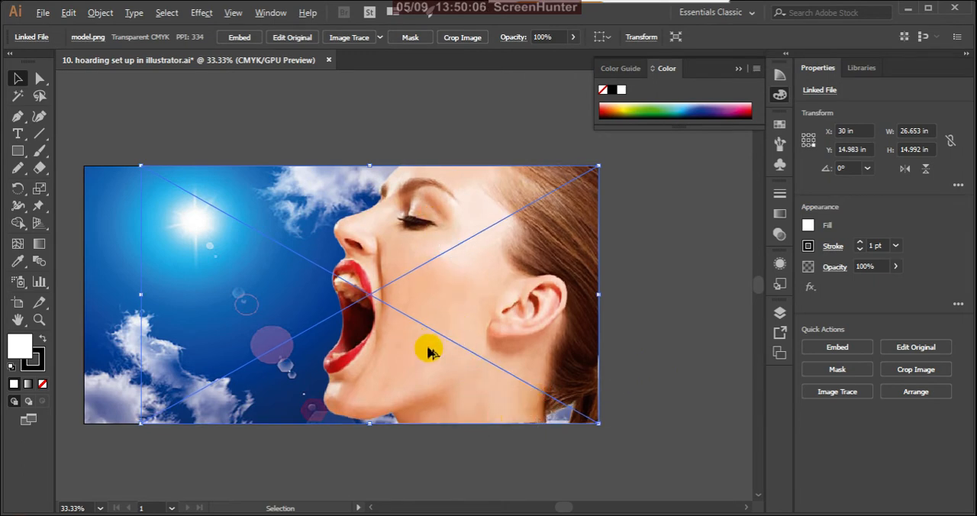
{"action": "scroll", "coordinate": [449, 465], "scroll_direction": "up", "scroll_amount": 3}
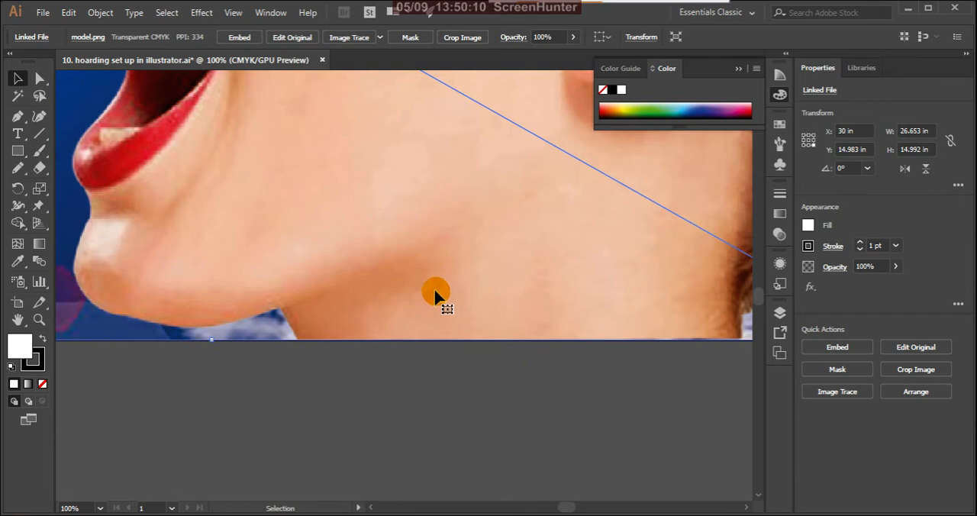
{"action": "key", "text": "Down"}
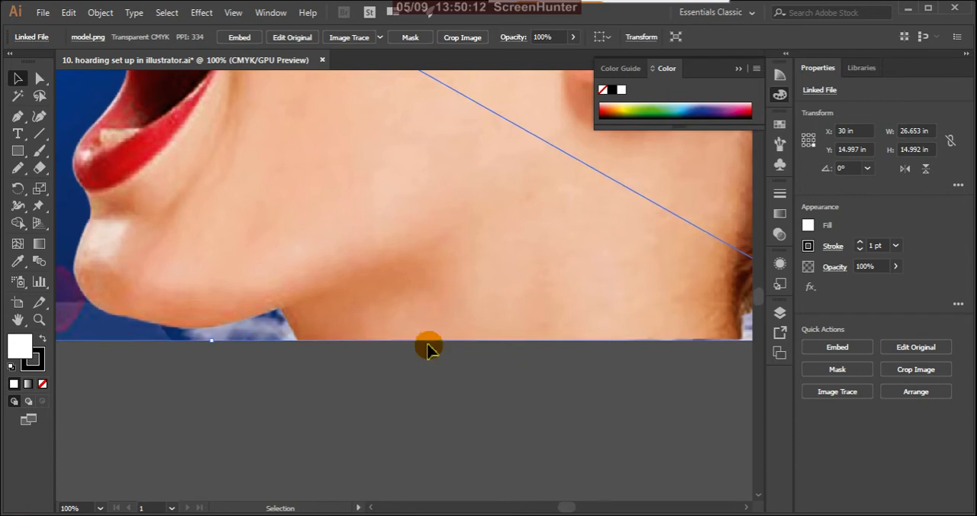
{"action": "left_click", "coordinate": [429, 372]}
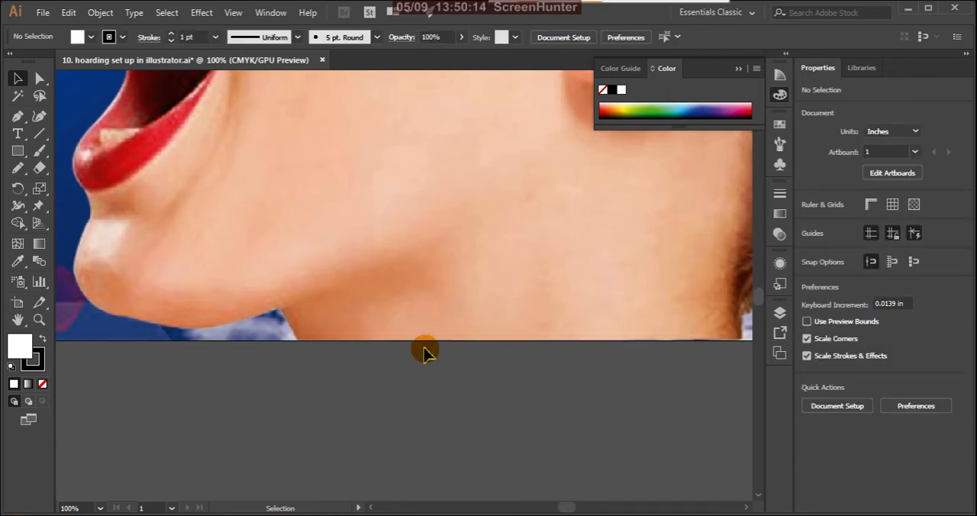
{"action": "scroll", "coordinate": [446, 405], "scroll_direction": "down", "scroll_amount": 3}
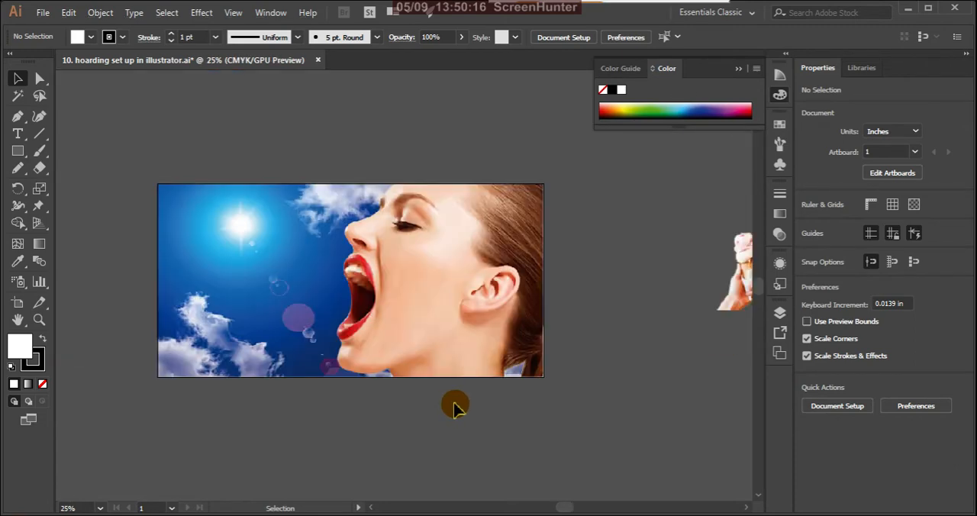
Inspect the model image's alignment with the artboard's right edge up close, and deselect the image.
{"action": "scroll", "coordinate": [481, 197], "scroll_direction": "up", "scroll_amount": 3}
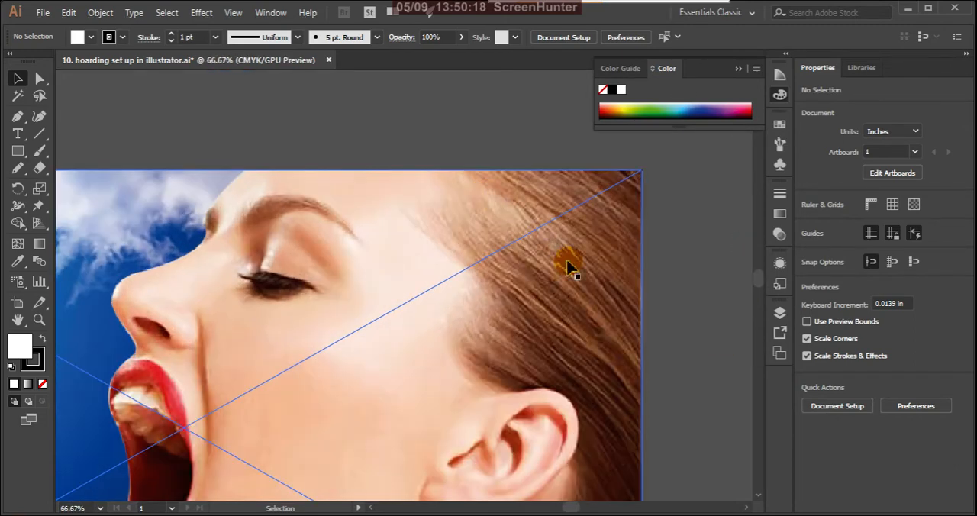
{"action": "left_click", "coordinate": [584, 350]}
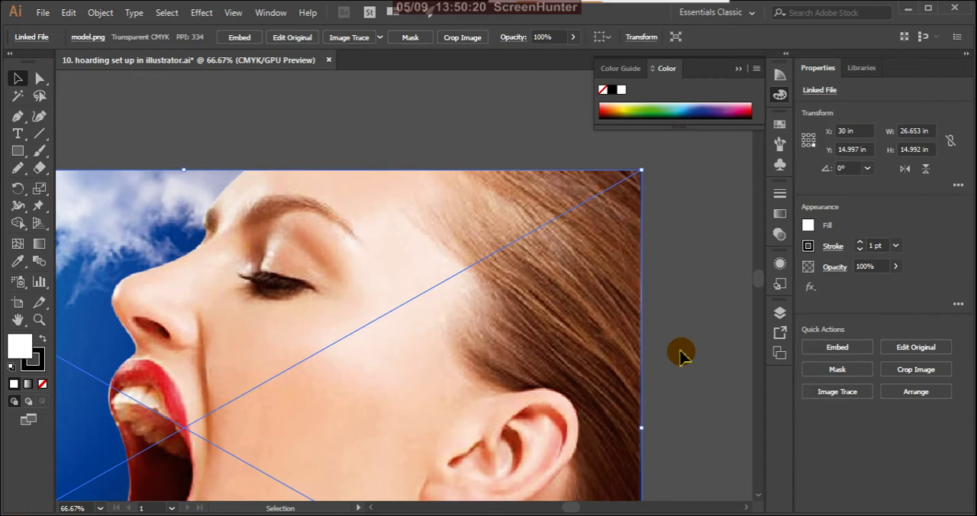
{"action": "left_click", "coordinate": [675, 351]}
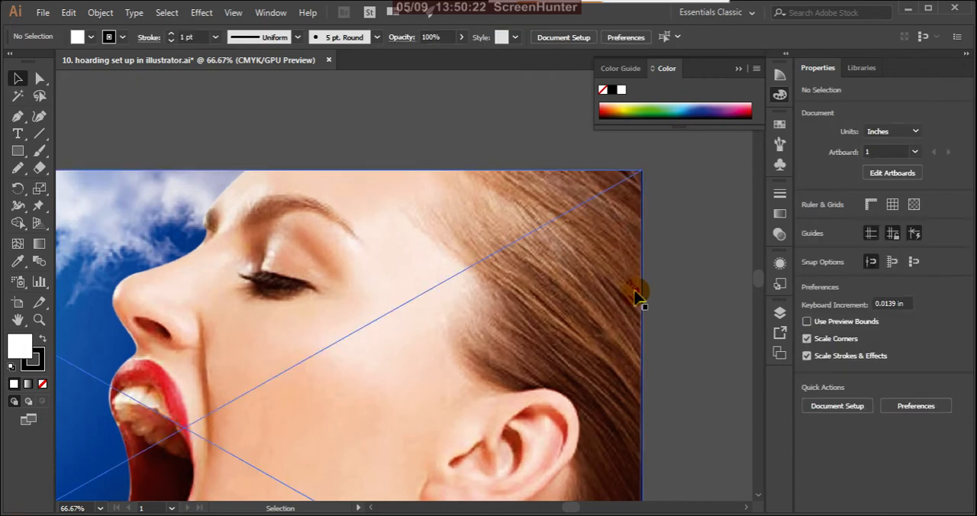
{"action": "scroll", "coordinate": [588, 275], "scroll_direction": "down", "scroll_amount": 2}
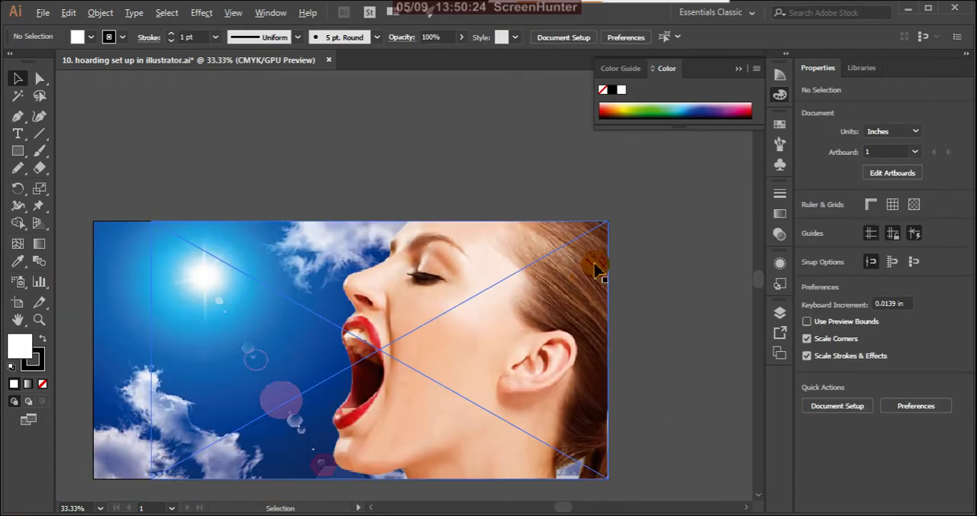
{"action": "scroll", "coordinate": [454, 436], "scroll_direction": "down", "scroll_amount": 3}
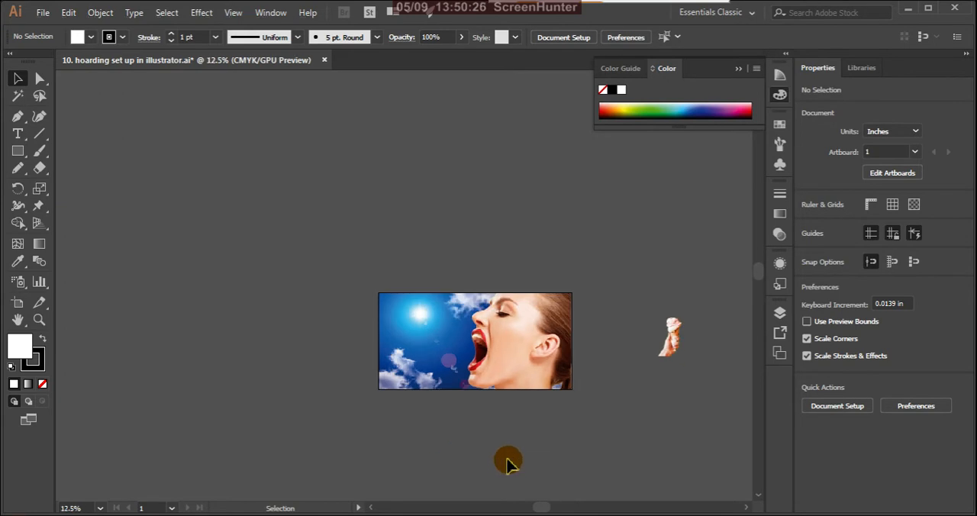
Move the hand image onto the sky beside the model's face, resting on the artboard's lower edge, and exit isolation mode.
{"action": "left_click", "coordinate": [673, 353]}
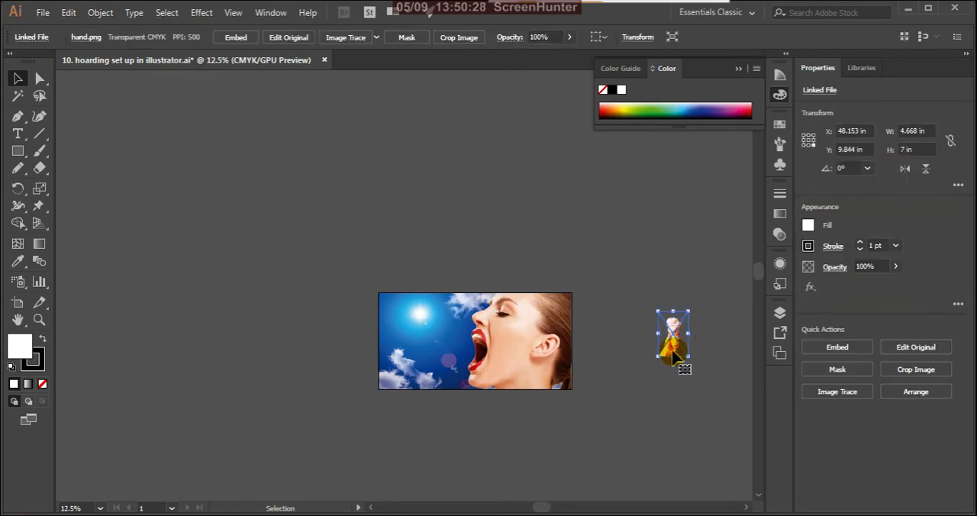
{"action": "left_click_drag", "start_coordinate": [673, 351], "coordinate": [428, 389]}
{"action": "double_click", "coordinate": [428, 391]}
{"action": "left_click", "coordinate": [453, 442]}
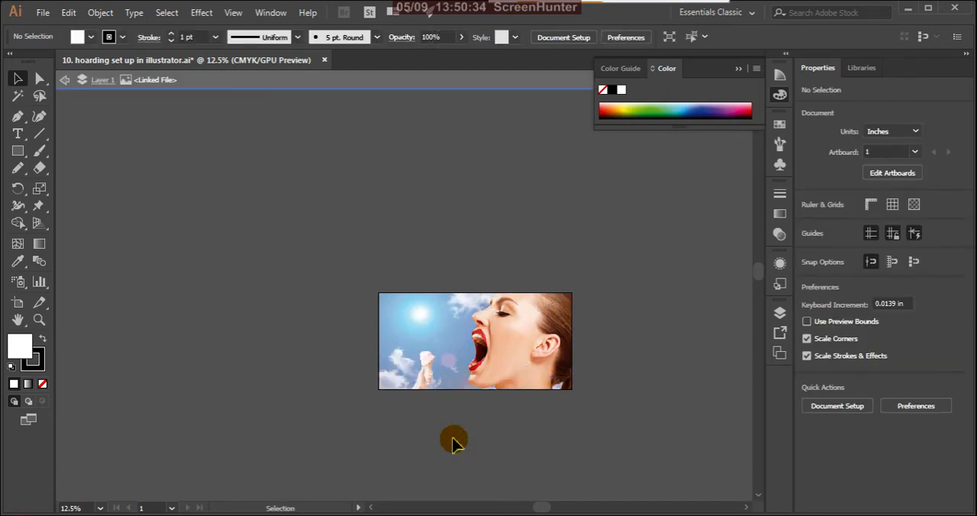
{"action": "left_click", "coordinate": [65, 80]}
{"action": "left_click", "coordinate": [65, 81]}
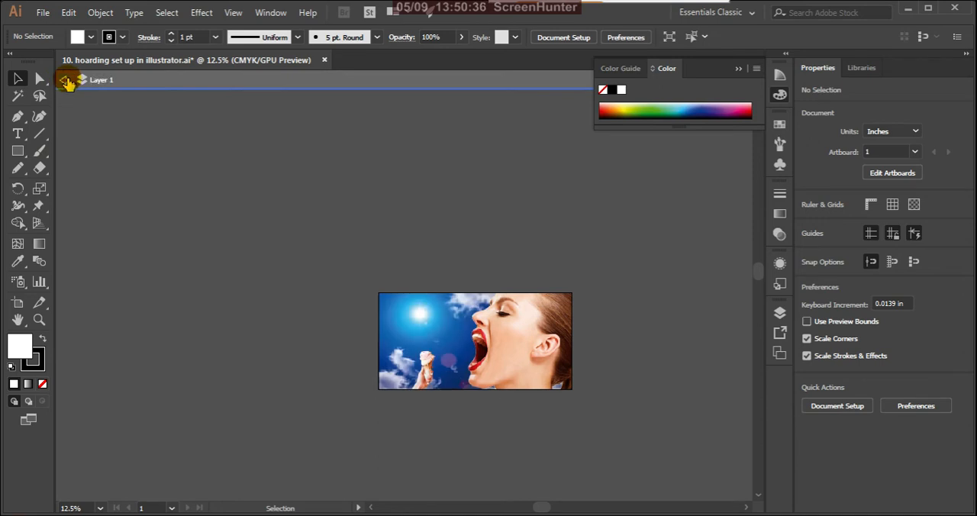
Lock the model image within Layer 1 so that the hand image can be selected separately.
{"action": "left_click", "coordinate": [529, 333]}
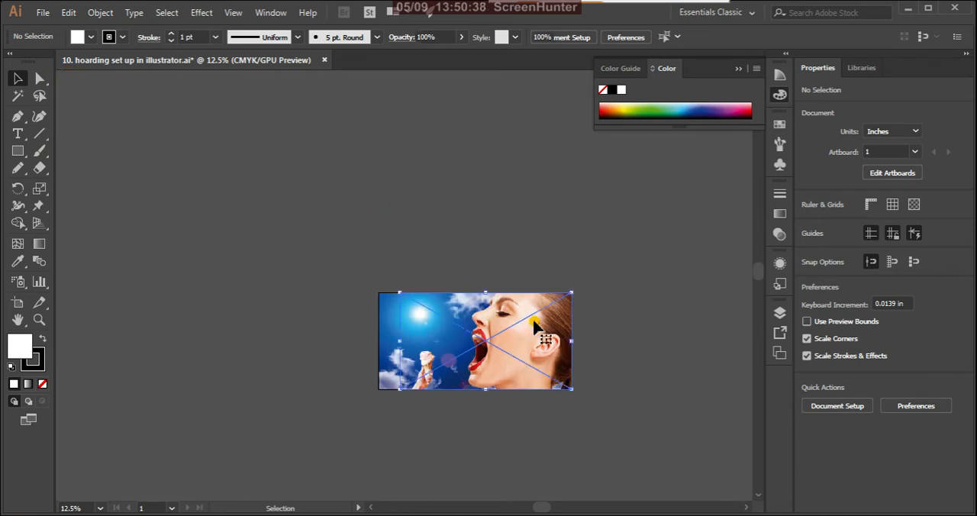
{"action": "left_click", "coordinate": [779, 312]}
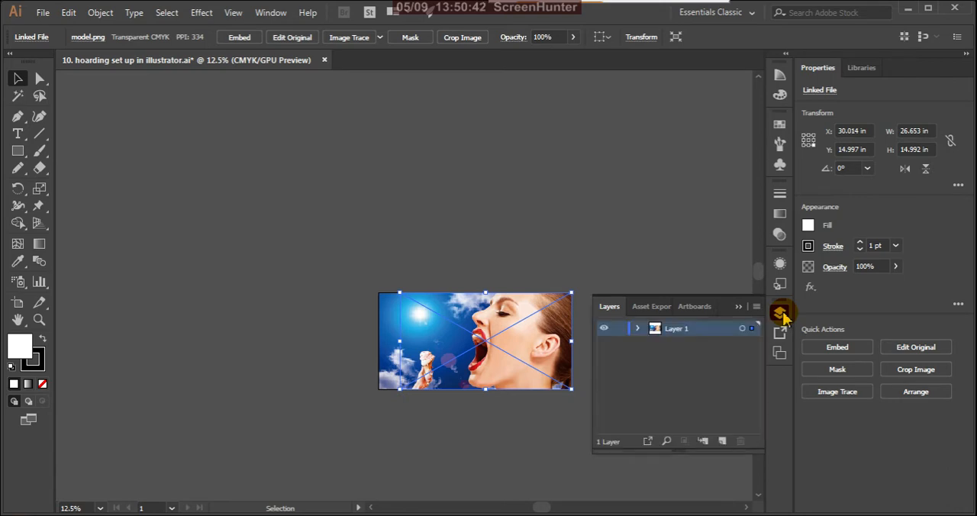
{"action": "left_click", "coordinate": [638, 329]}
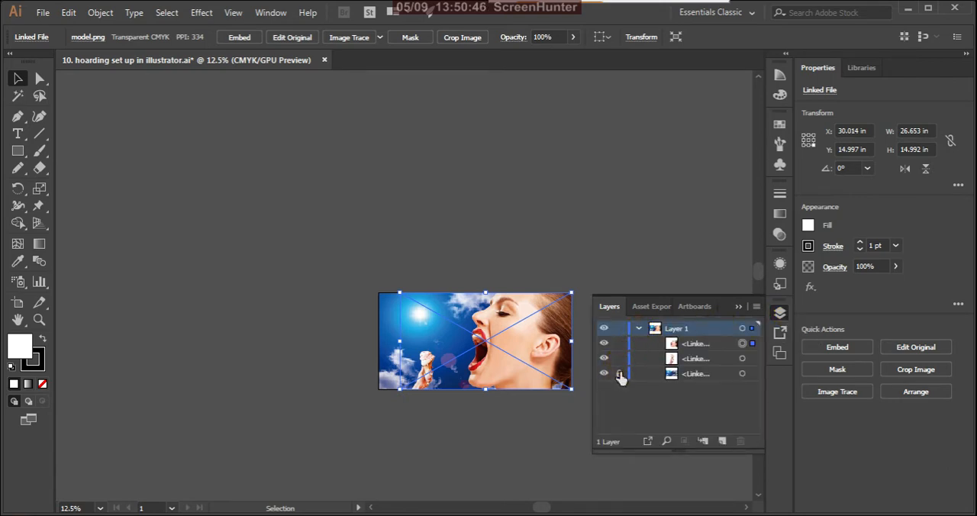
{"action": "left_click", "coordinate": [619, 343]}
{"action": "left_click", "coordinate": [737, 307]}
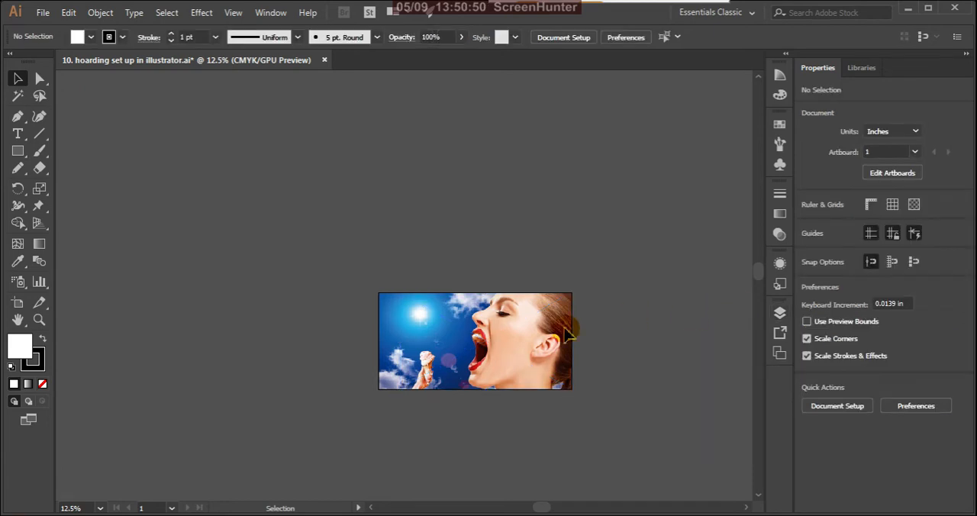
Enlarge the hand image proportionally to about 9.66 x 14.49 in, keeping its base on the artboard's lower edge.
{"action": "left_click", "coordinate": [432, 356]}
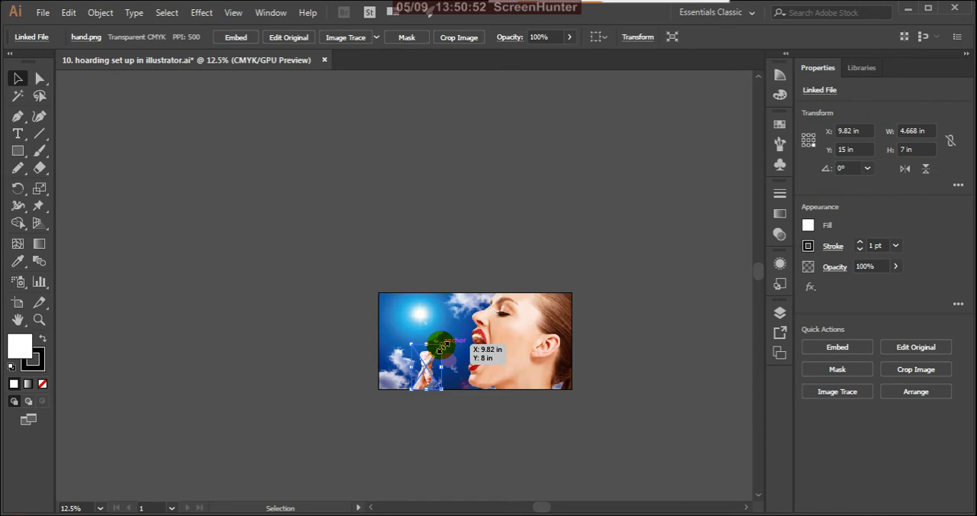
{"action": "left_click_drag", "start_coordinate": [441, 346], "coordinate": [464, 311]}
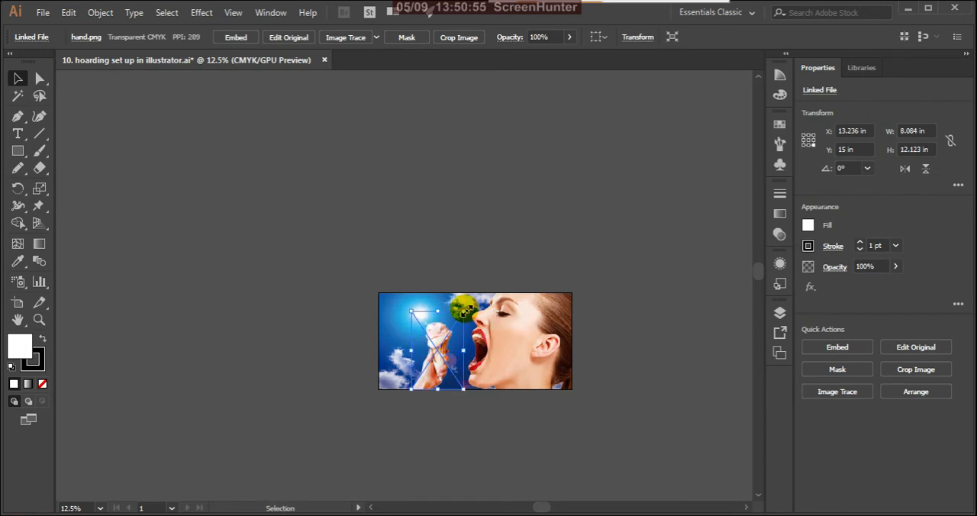
{"action": "left_click", "coordinate": [541, 269]}
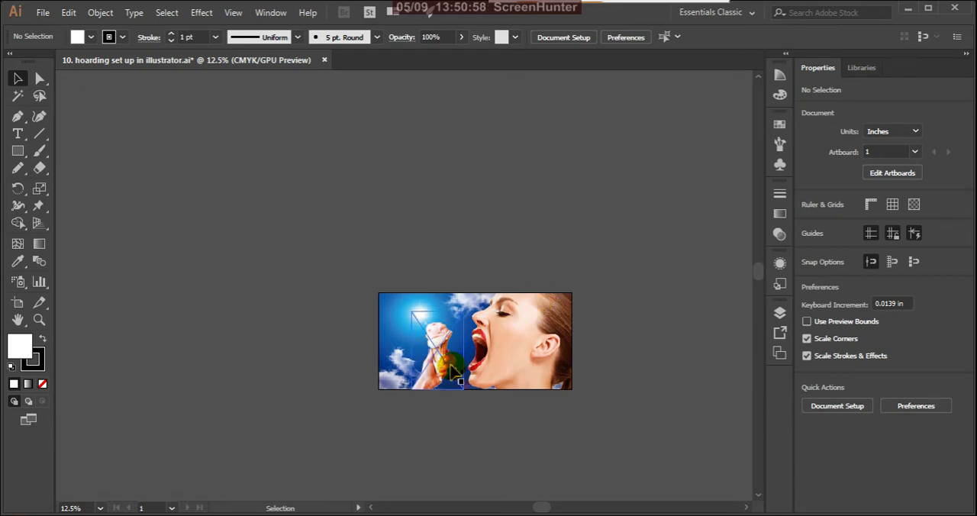
{"action": "scroll", "coordinate": [446, 391], "scroll_direction": "up", "scroll_amount": 2, "text": "alt"}
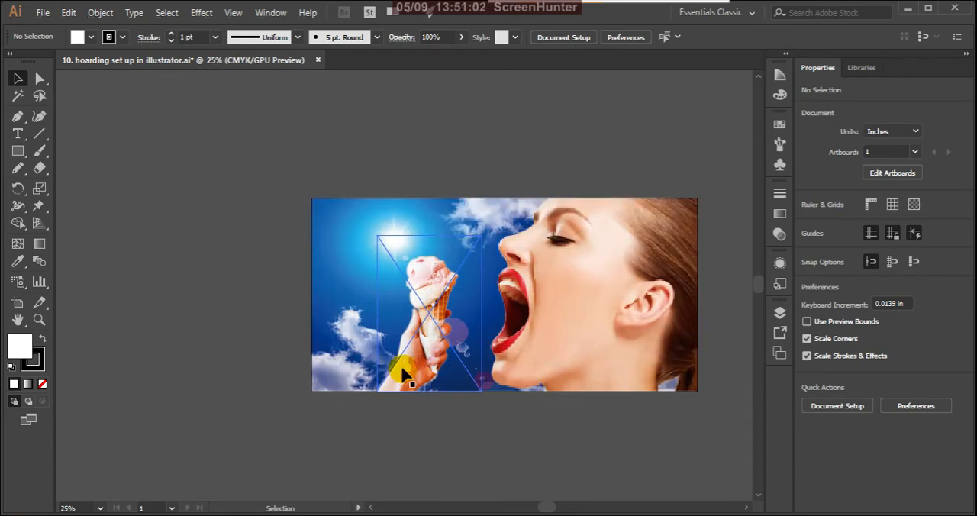
{"action": "left_click", "coordinate": [436, 285]}
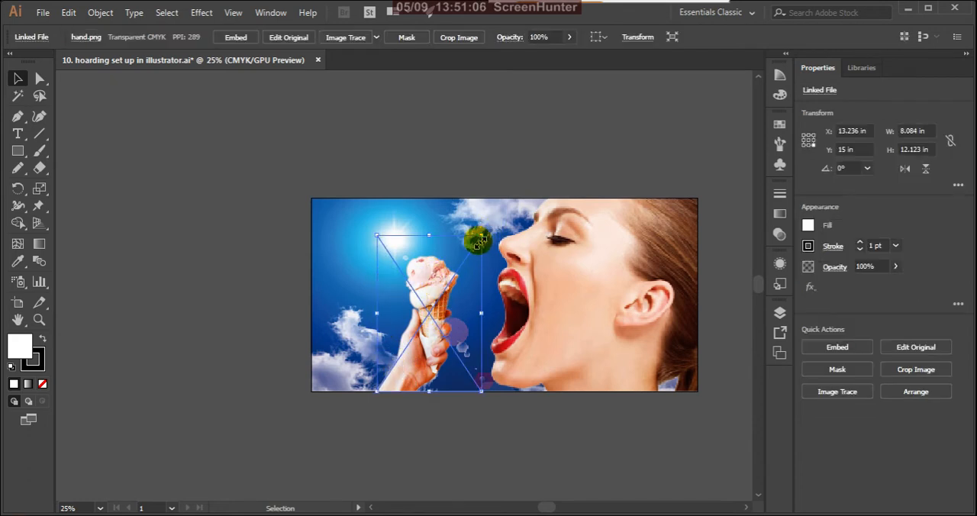
{"action": "left_click_drag", "start_coordinate": [482, 236], "coordinate": [511, 207]}
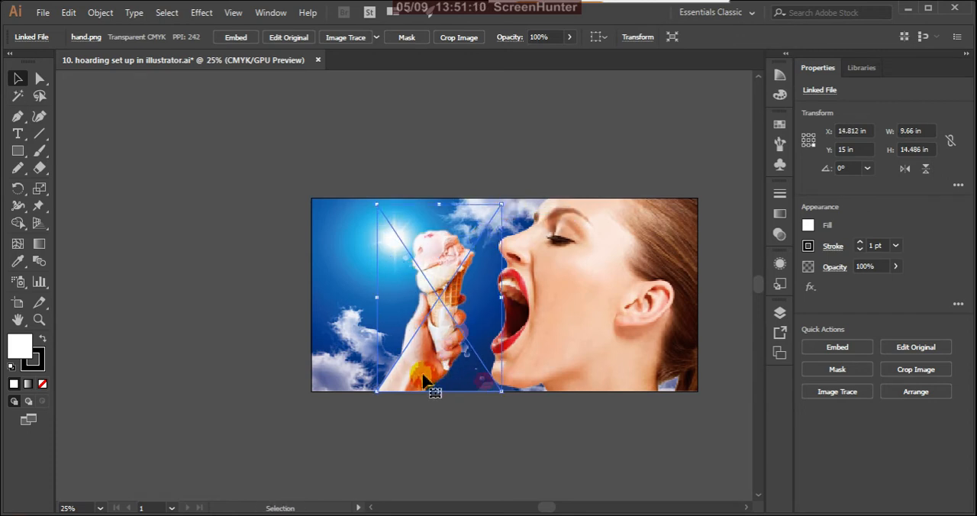
Enlarge the hand image to about 10.59 x 15.88 in and move it to the model's mouth with the wrist extending below the artboard.
{"action": "left_click_drag", "start_coordinate": [419, 375], "coordinate": [413, 422]}
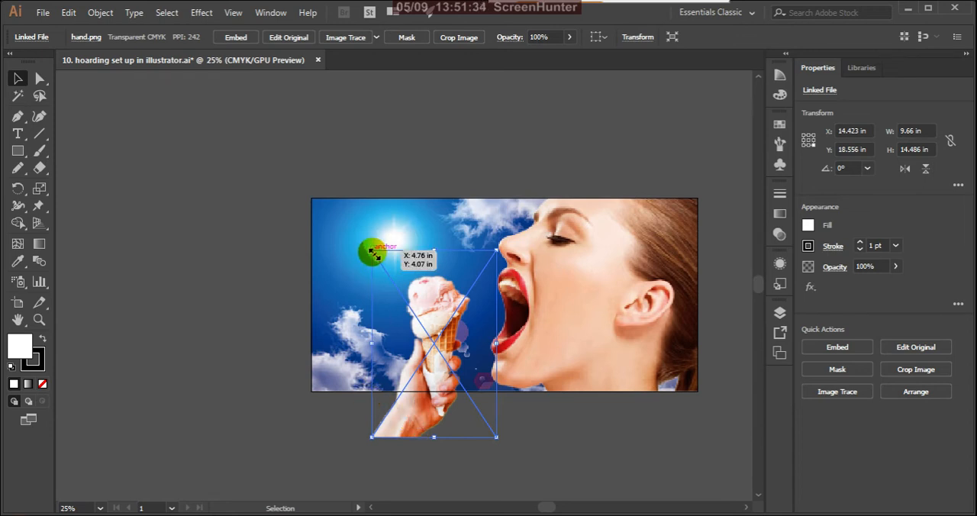
{"action": "left_click_drag", "start_coordinate": [373, 252], "coordinate": [357, 233]}
{"action": "left_click_drag", "start_coordinate": [407, 303], "coordinate": [524, 362]}
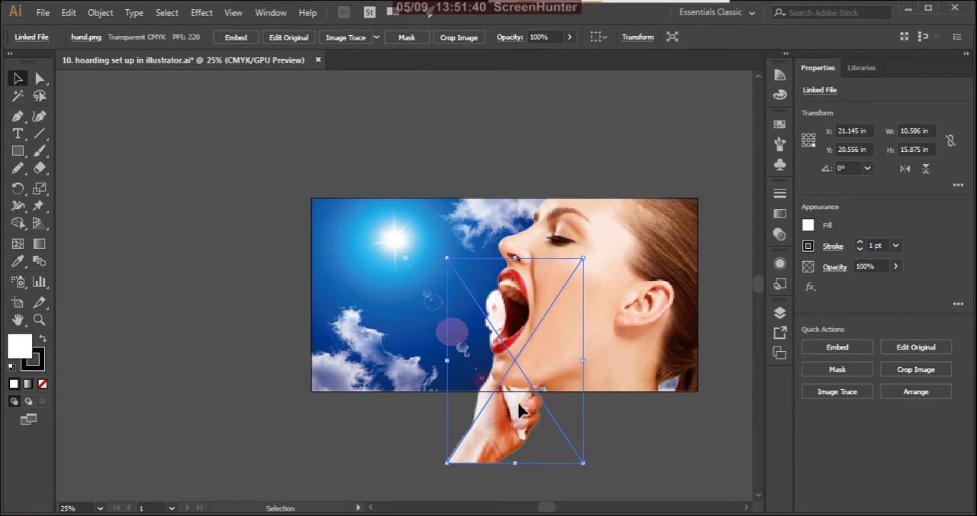
{"action": "left_click_drag", "start_coordinate": [523, 404], "coordinate": [518, 401]}
Reorder Layer 1 so that the hand image is stacked above the model image.
{"action": "left_click", "coordinate": [779, 312]}
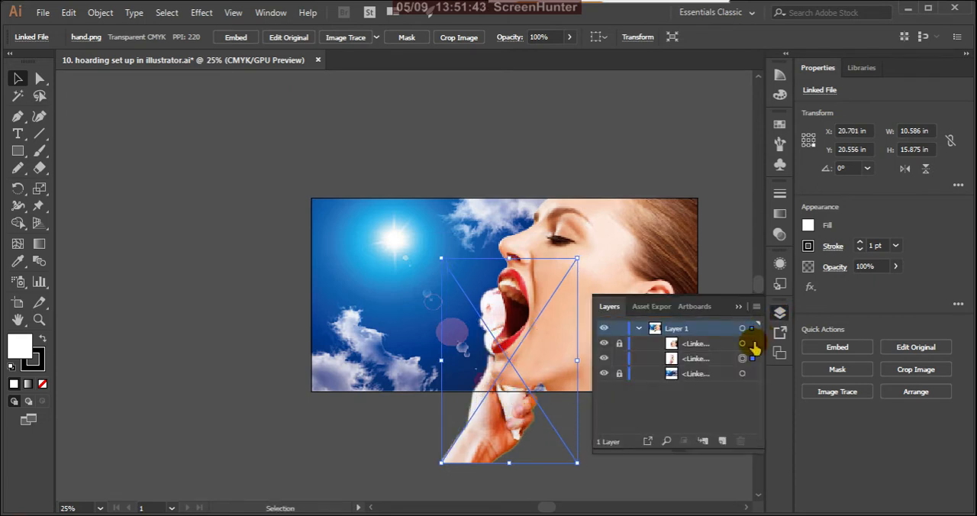
{"action": "left_click", "coordinate": [708, 360]}
{"action": "left_click_drag", "start_coordinate": [708, 360], "coordinate": [711, 340]}
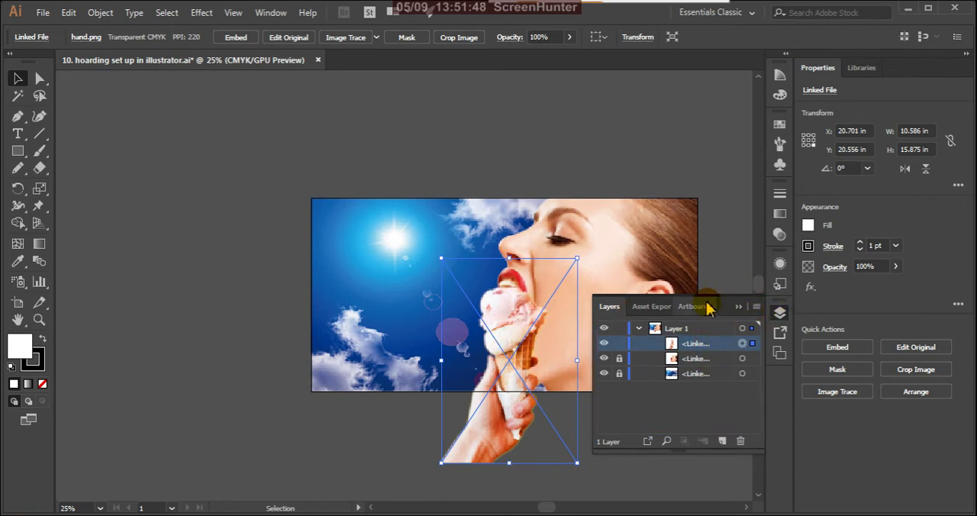
{"action": "left_click", "coordinate": [738, 306]}
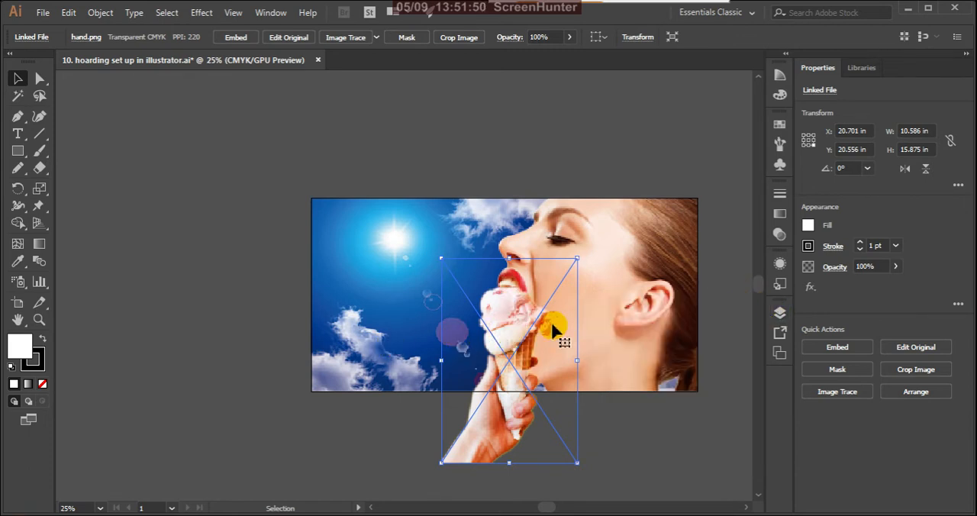
Try rotating the hand image to about 251.58° with the ice cream pointing into the model's mouth, and rotate it back upright.
{"action": "left_click_drag", "start_coordinate": [514, 322], "coordinate": [471, 318]}
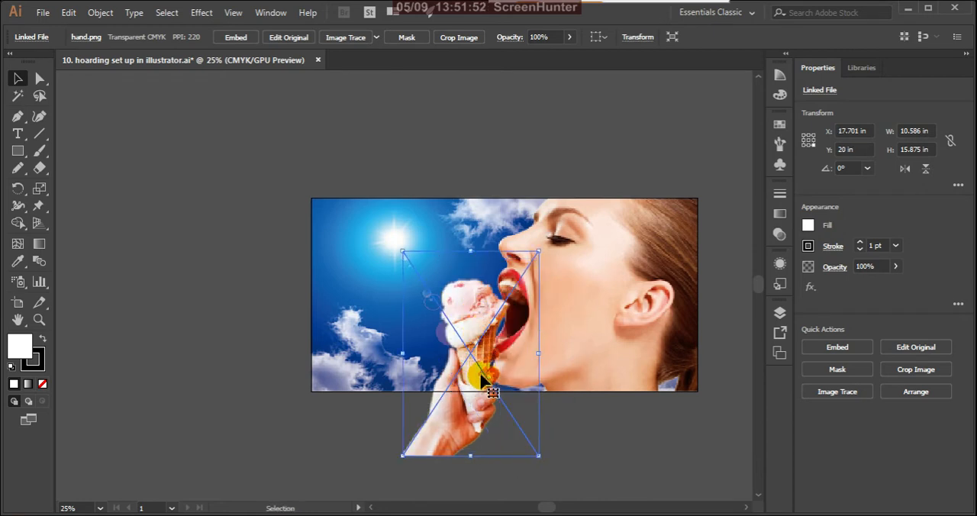
{"action": "left_click_drag", "start_coordinate": [549, 466], "coordinate": [367, 390]}
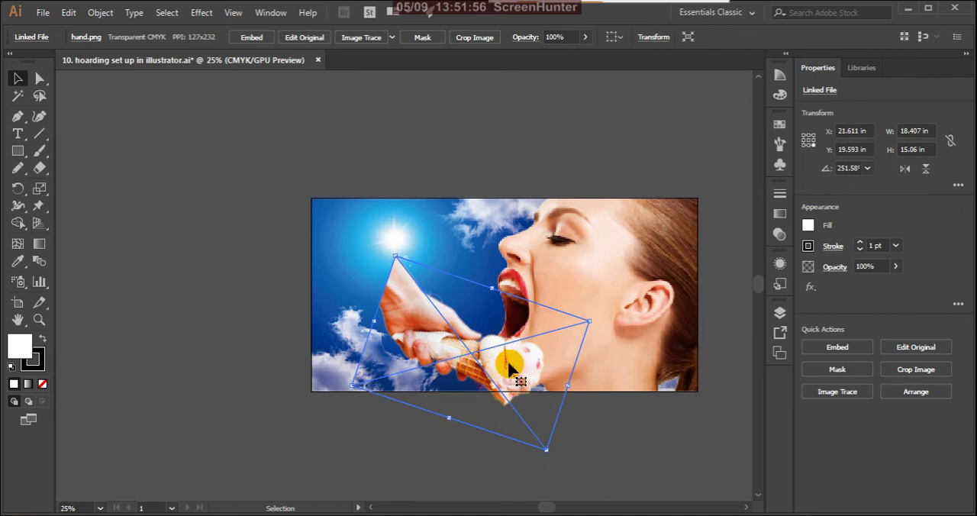
{"action": "left_click_drag", "start_coordinate": [508, 364], "coordinate": [468, 309]}
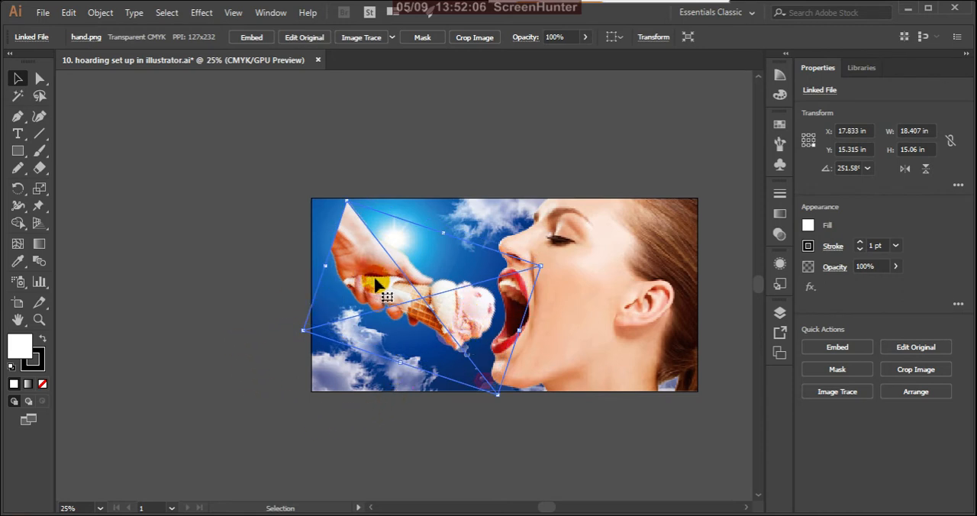
{"action": "left_click_drag", "start_coordinate": [375, 283], "coordinate": [365, 299]}
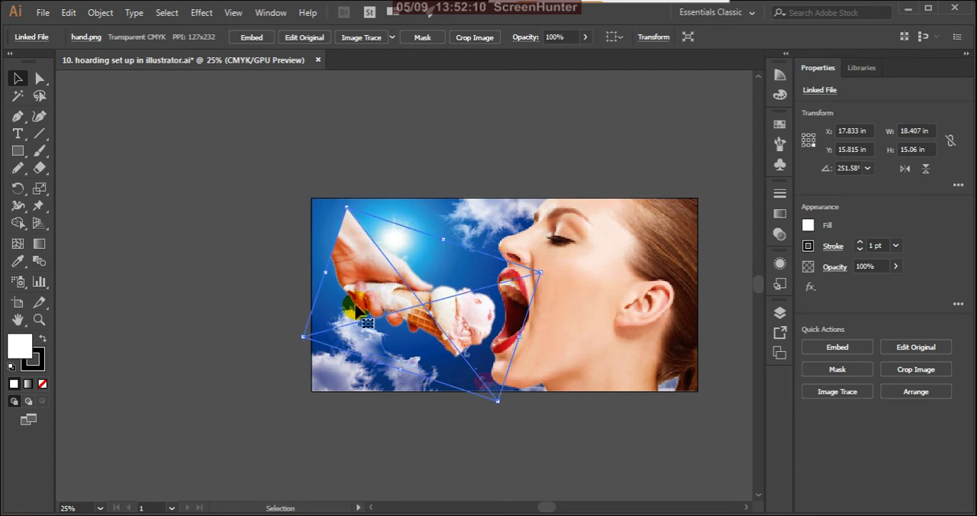
{"action": "left_click_drag", "start_coordinate": [456, 309], "coordinate": [463, 301]}
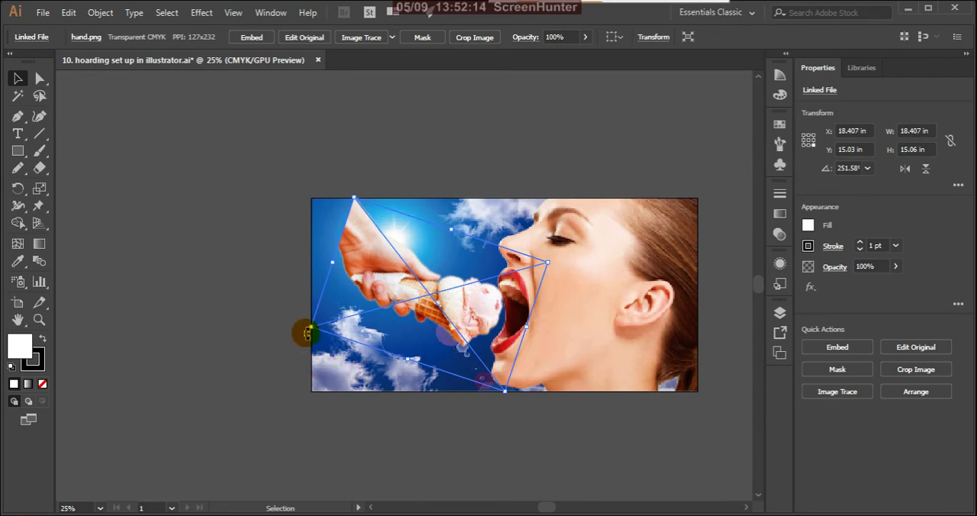
{"action": "left_click_drag", "start_coordinate": [306, 332], "coordinate": [573, 435]}
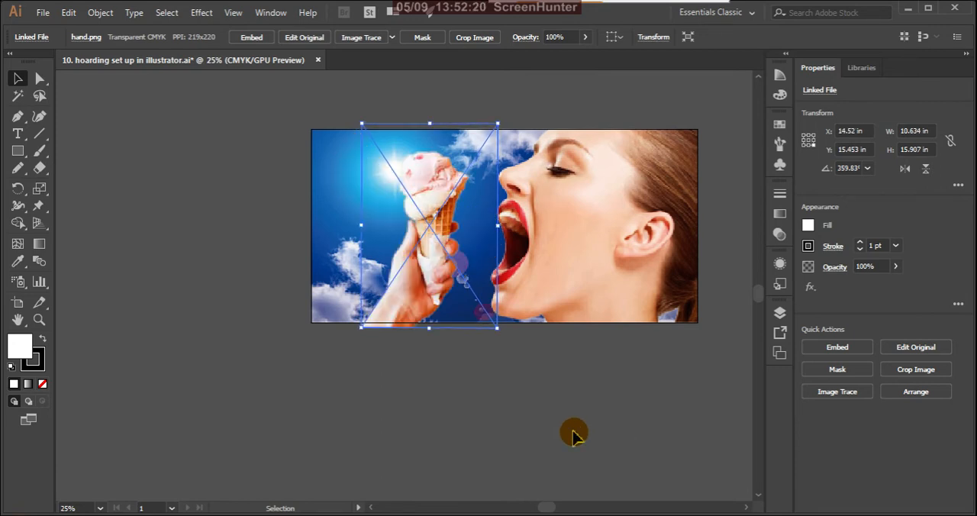
{"action": "left_click", "coordinate": [288, 335]}
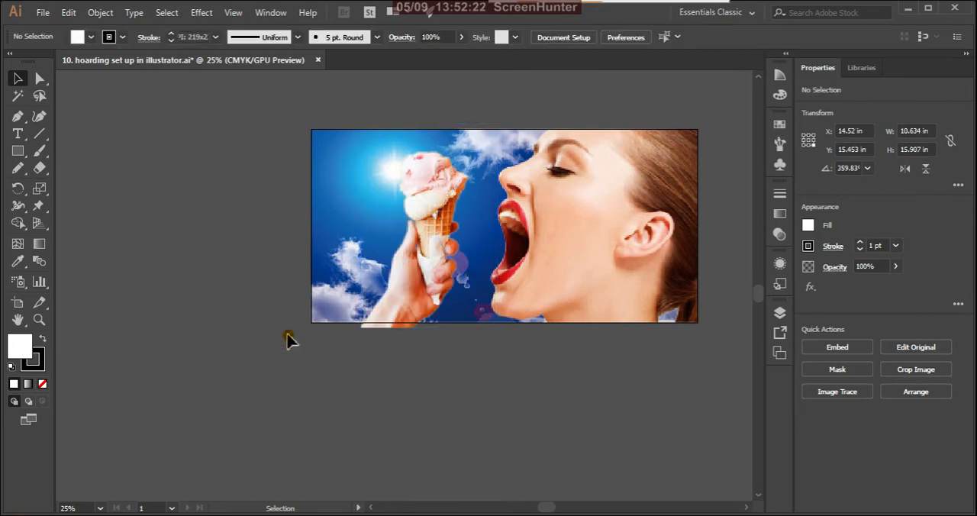
Move the hand image down beside the model's mouth so that the wrist extends below the artboard, and deselect it.
{"action": "scroll", "coordinate": [501, 446], "scroll_direction": "down", "scroll_amount": 3}
{"action": "scroll", "coordinate": [497, 405], "scroll_direction": "up", "scroll_amount": 4}
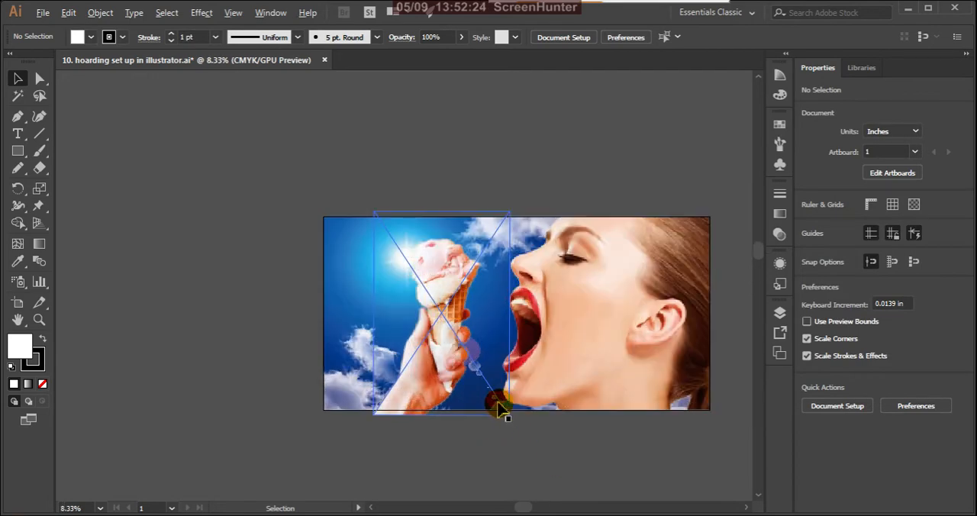
{"action": "left_click_drag", "start_coordinate": [431, 328], "coordinate": [455, 418]}
{"action": "left_click", "coordinate": [610, 449]}
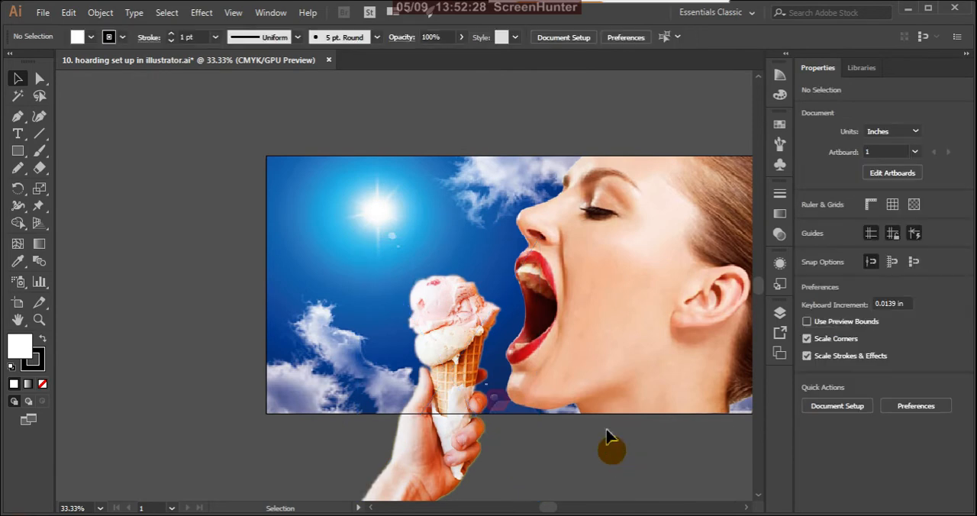
{"action": "scroll", "coordinate": [610, 448], "scroll_direction": "down", "scroll_amount": 2}
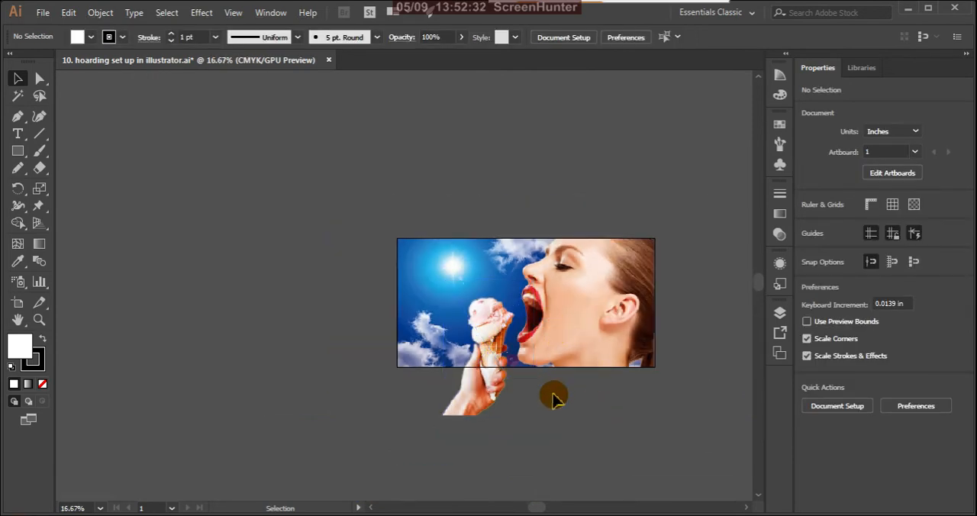
{"action": "scroll", "coordinate": [551, 392], "scroll_direction": "up", "scroll_amount": 2}
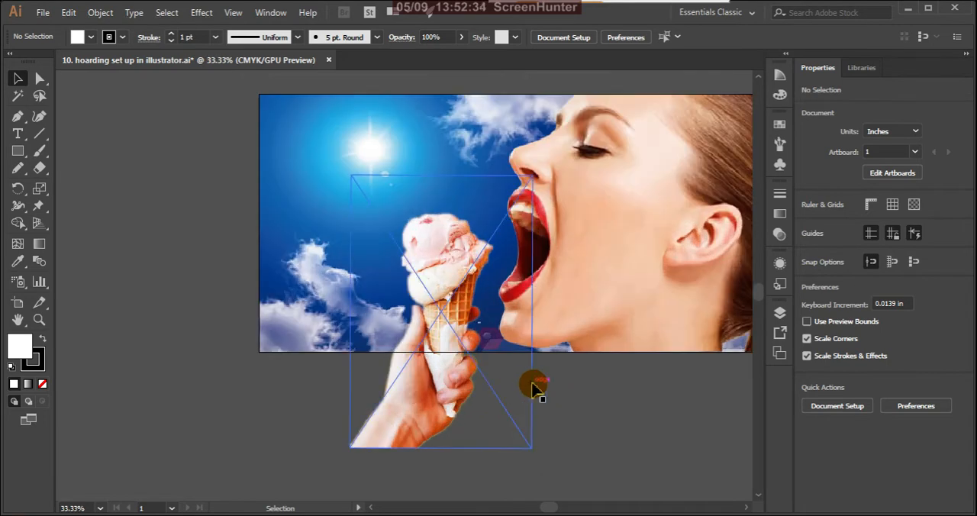
{"action": "scroll", "coordinate": [482, 381], "scroll_direction": "down", "scroll_amount": 1}
{"action": "scroll", "coordinate": [481, 375], "scroll_direction": "down", "scroll_amount": 2}
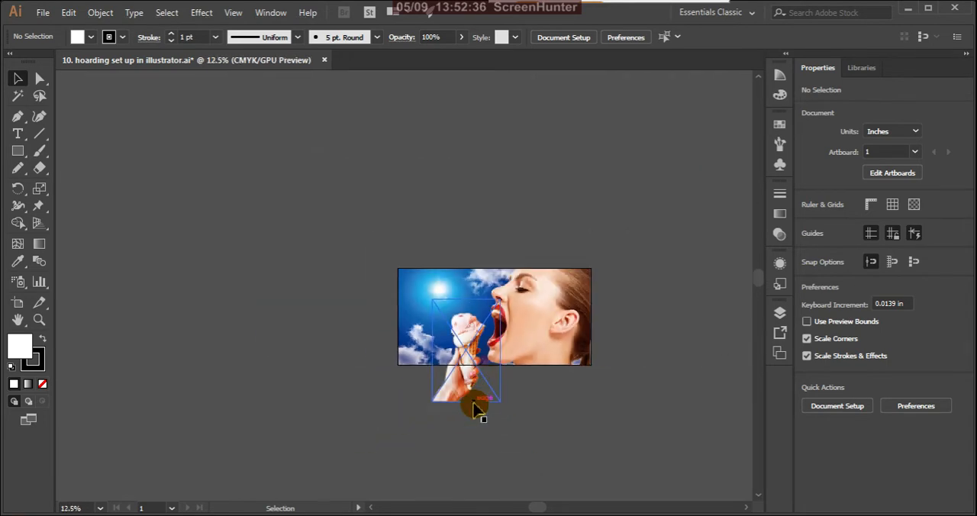
Shift the hand image slightly left and up to about X 15.49 in, Y 20.34 in, and exit isolation mode.
{"action": "scroll", "coordinate": [474, 396], "scroll_direction": "up", "scroll_amount": 2}
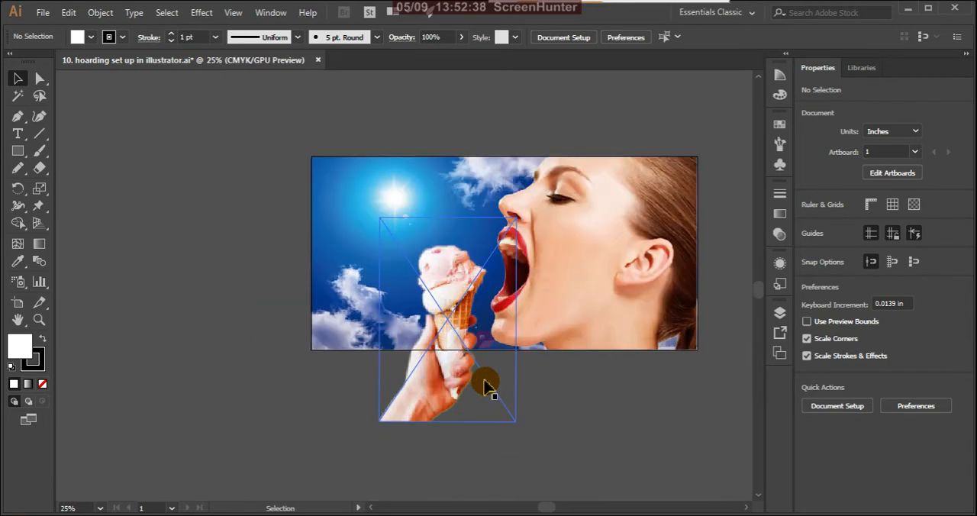
{"action": "double_click", "coordinate": [456, 375]}
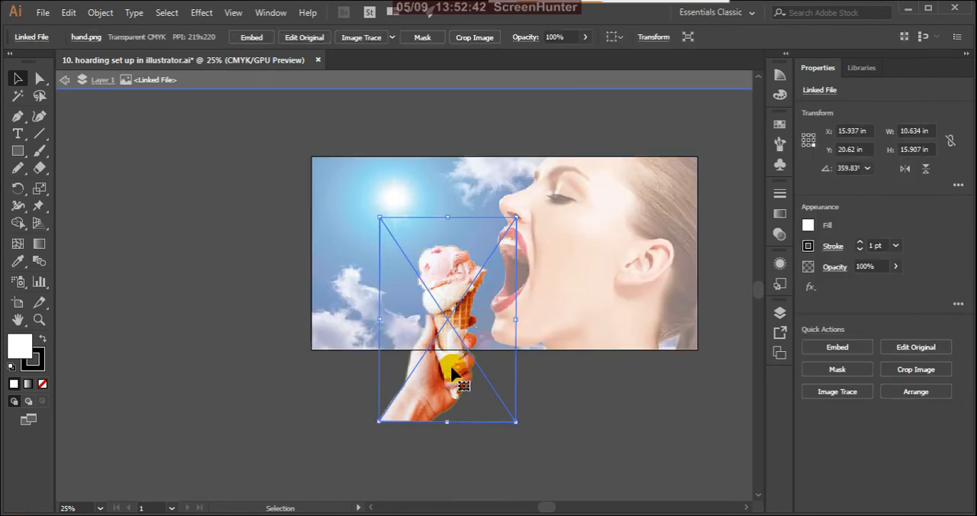
{"action": "left_click_drag", "start_coordinate": [452, 372], "coordinate": [446, 368]}
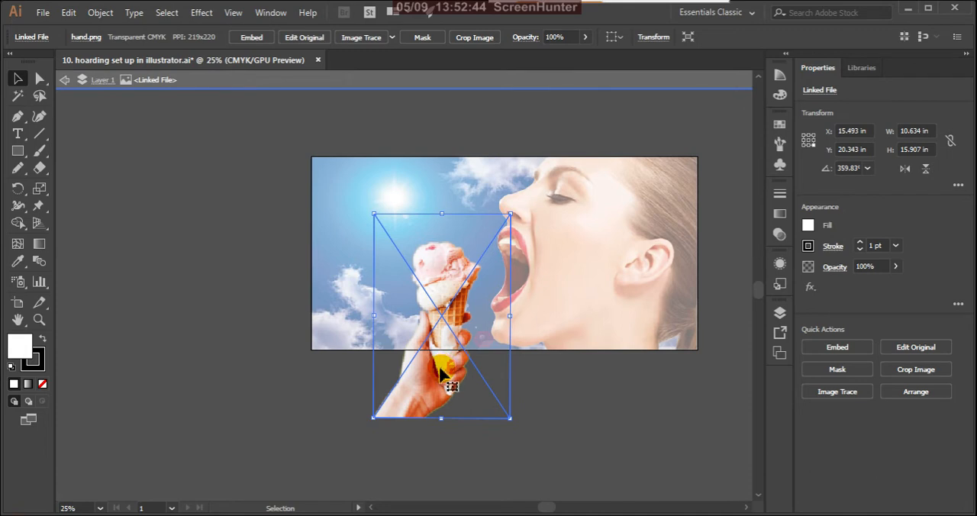
{"action": "left_click", "coordinate": [321, 370]}
{"action": "scroll", "coordinate": [468, 379], "scroll_direction": "down", "scroll_amount": 3}
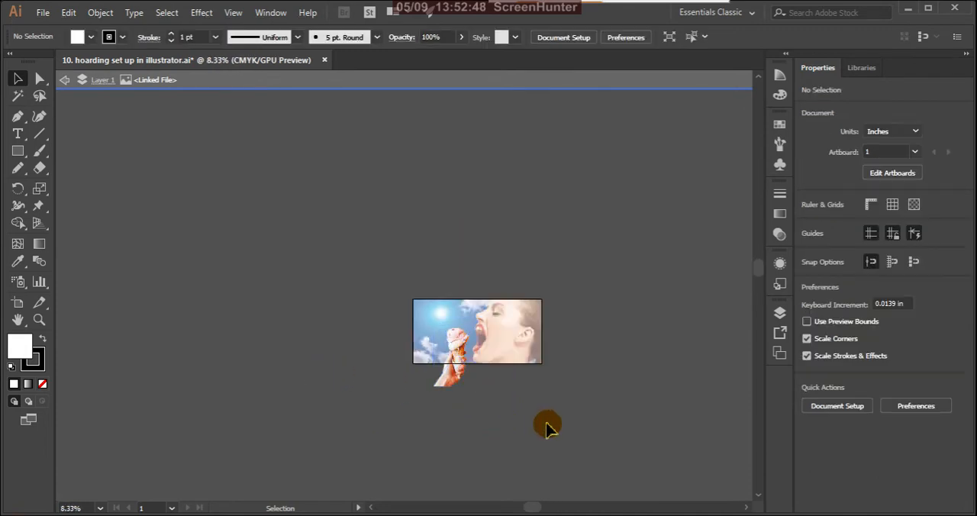
{"action": "left_click", "coordinate": [65, 81]}
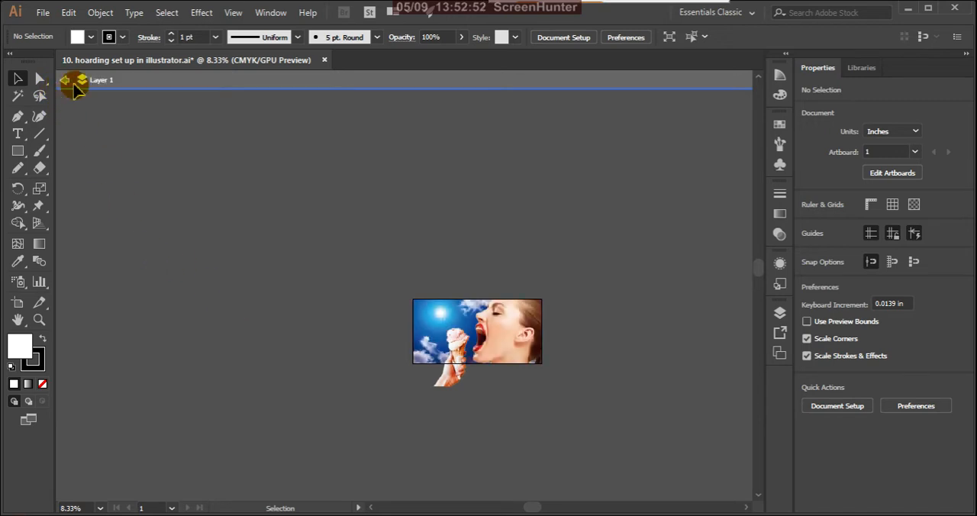
{"action": "left_click", "coordinate": [64, 81]}
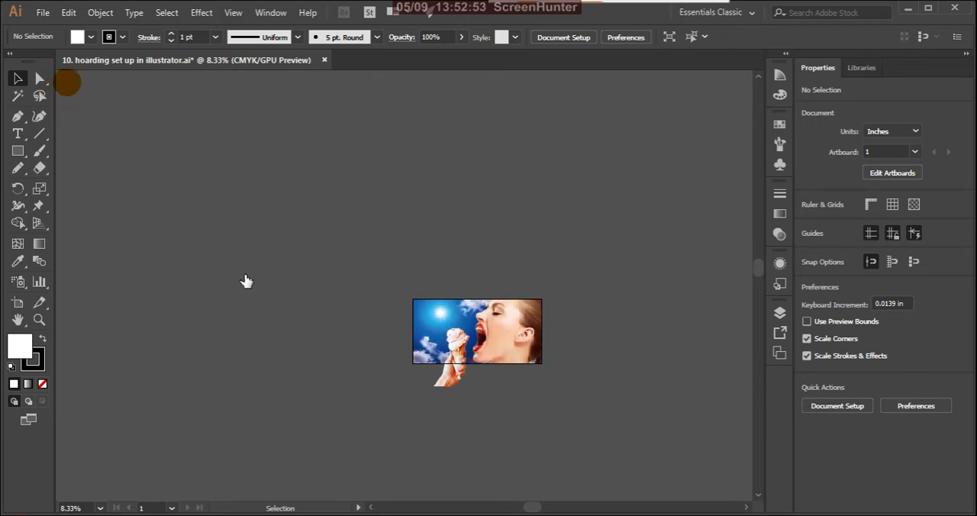
Nudge the hand image slightly farther left to about X 15.09 in and deselect it.
{"action": "left_click", "coordinate": [452, 385]}
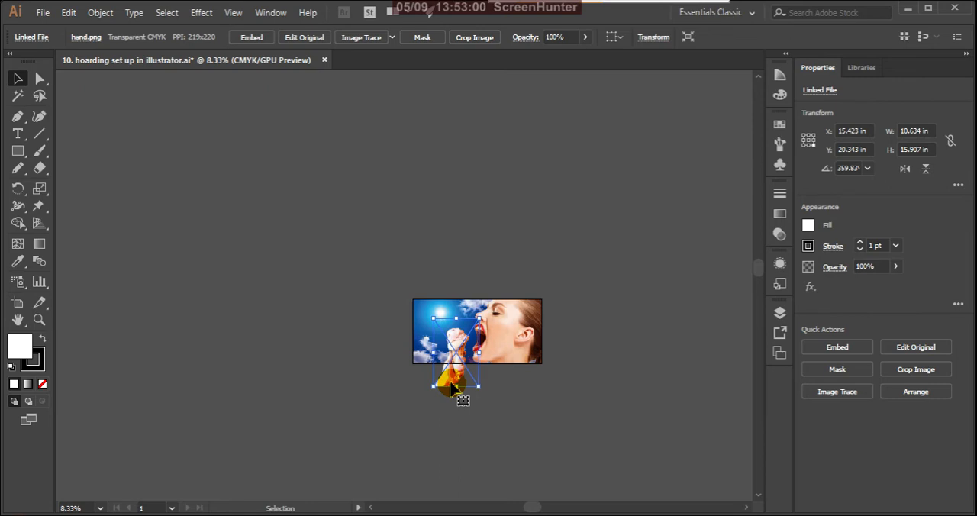
{"action": "left_click_drag", "start_coordinate": [451, 387], "coordinate": [452, 404]}
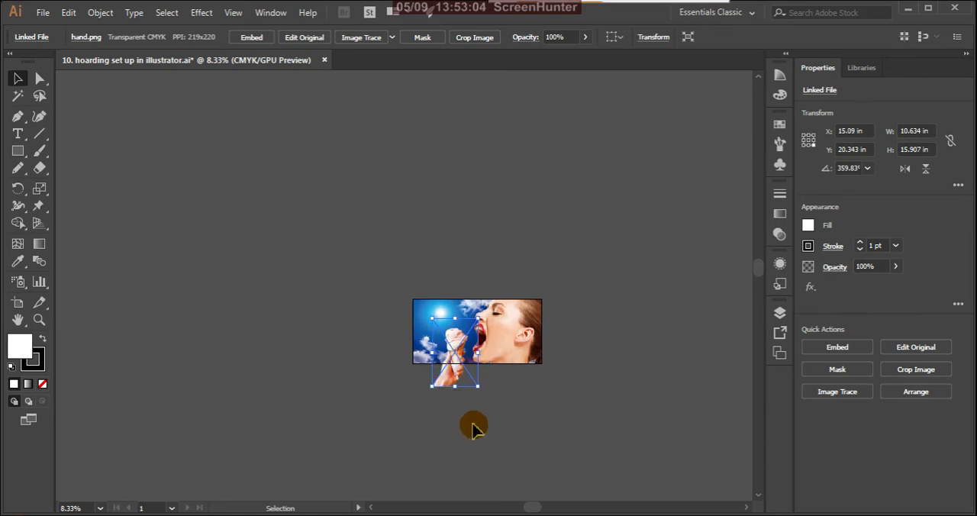
{"action": "left_click", "coordinate": [532, 402]}
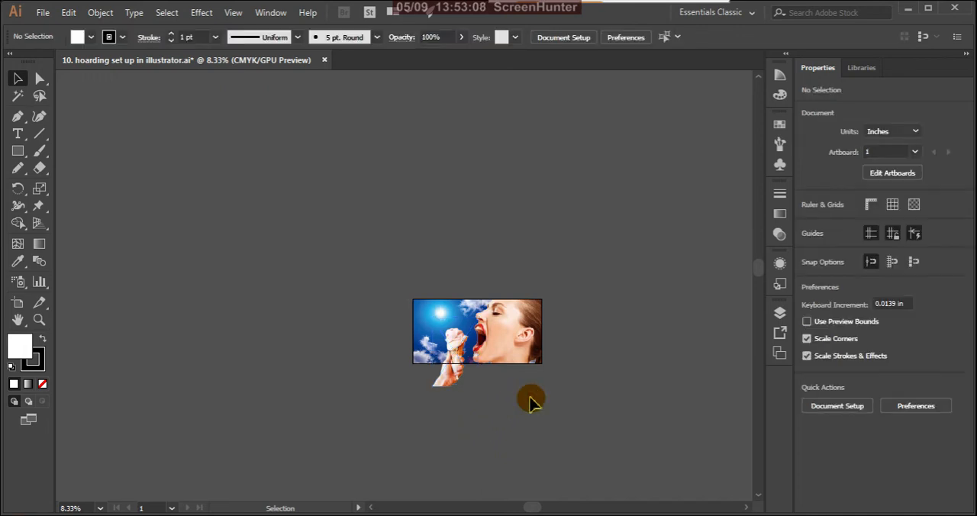
{"action": "scroll", "coordinate": [468, 406], "scroll_direction": "up", "scroll_amount": 2}
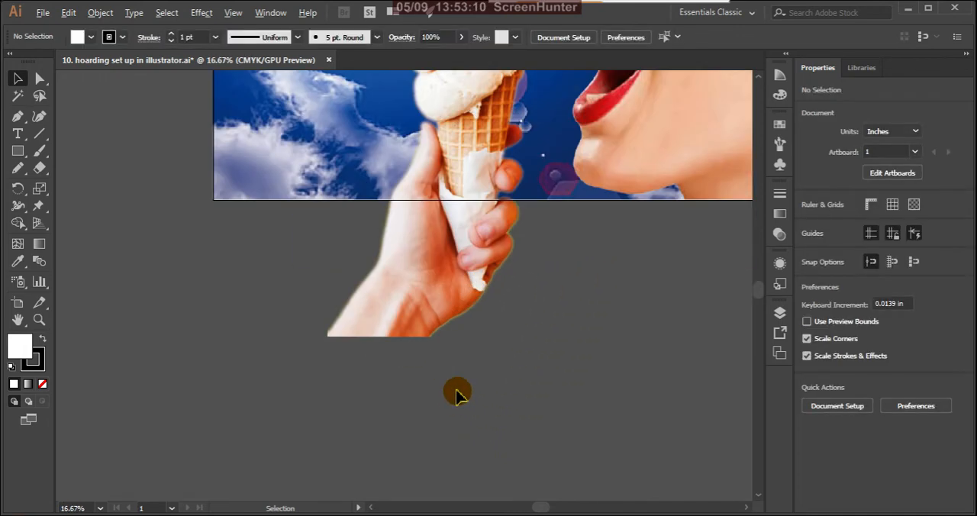
{"action": "scroll", "coordinate": [458, 304], "scroll_direction": "up", "scroll_amount": 1}
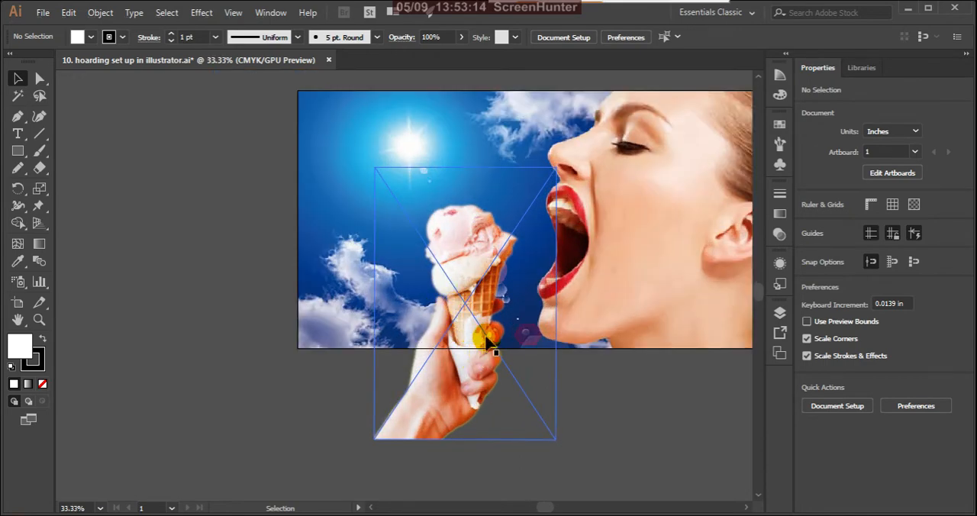
{"action": "scroll", "coordinate": [492, 342], "scroll_direction": "down", "scroll_amount": 1}
{"action": "scroll", "coordinate": [502, 341], "scroll_direction": "up", "scroll_amount": 1}
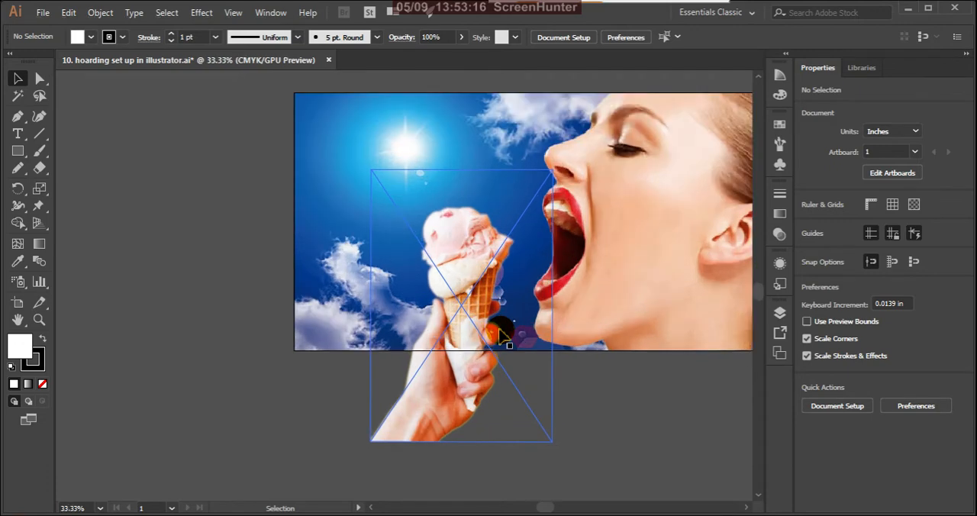
{"action": "scroll", "coordinate": [503, 368], "scroll_direction": "down", "scroll_amount": 3}
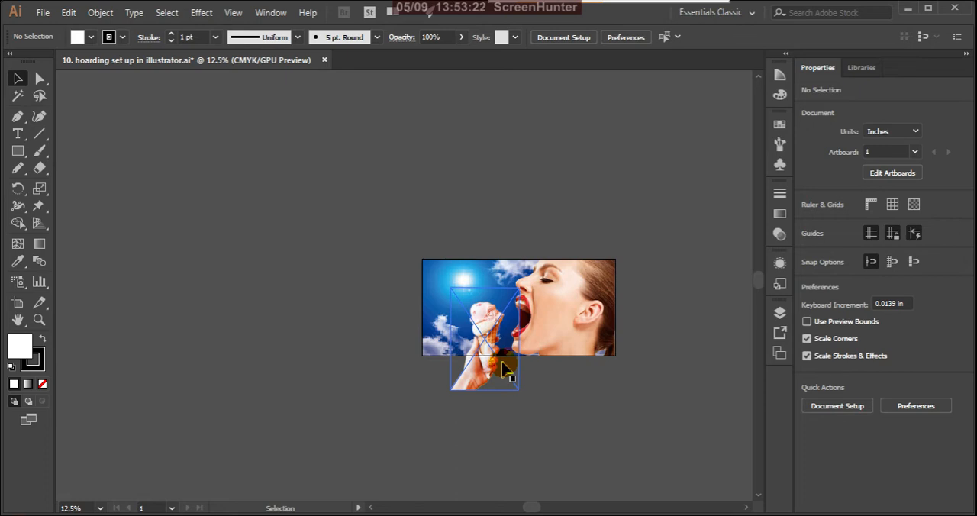
{"action": "left_click_drag", "start_coordinate": [503, 370], "coordinate": [492, 389]}
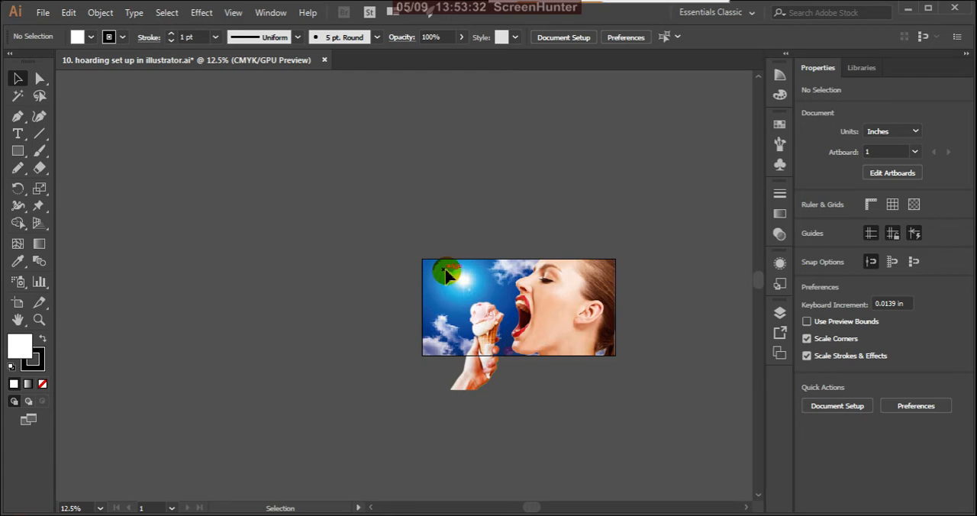
Lock the hand image in Layer 1, and unlock and select the sky image at the bottom of the stack.
{"action": "left_click", "coordinate": [778, 312]}
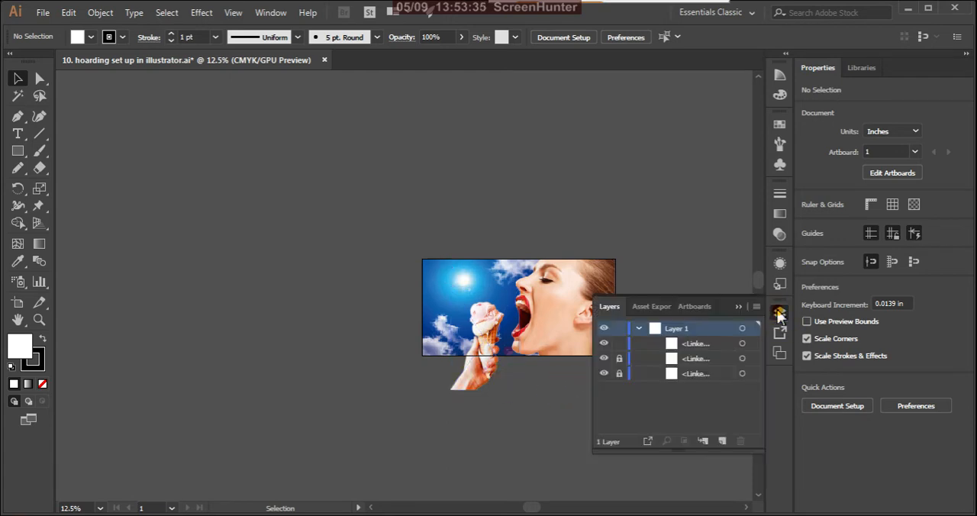
{"action": "left_click", "coordinate": [619, 373]}
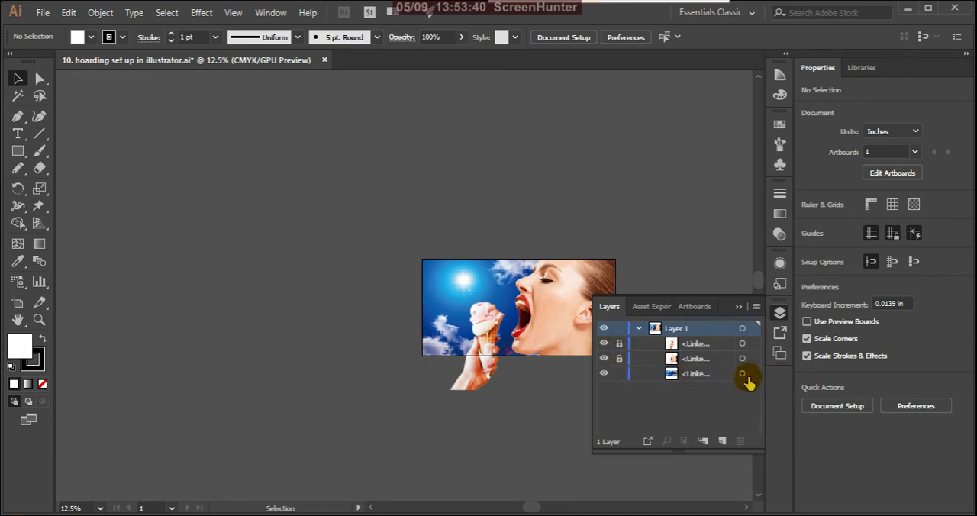
{"action": "left_click", "coordinate": [741, 374]}
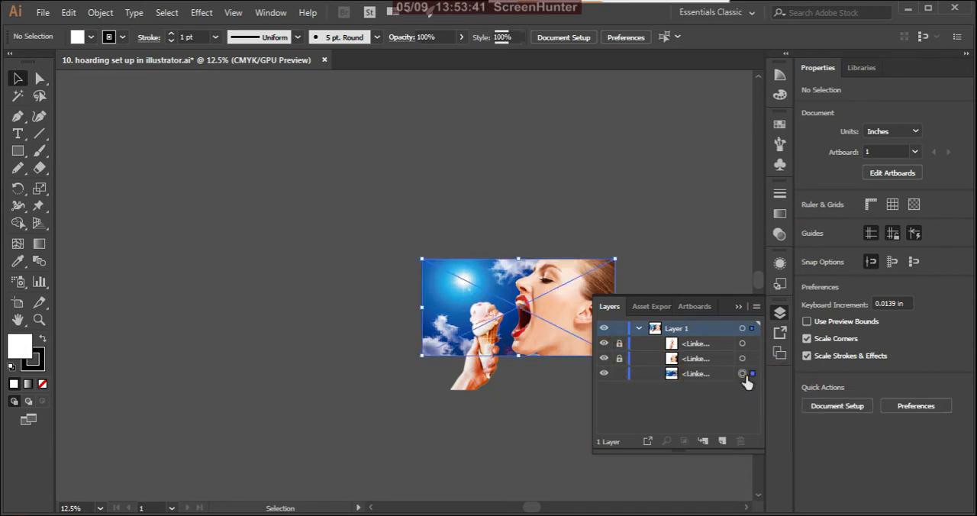
{"action": "left_click", "coordinate": [742, 306]}
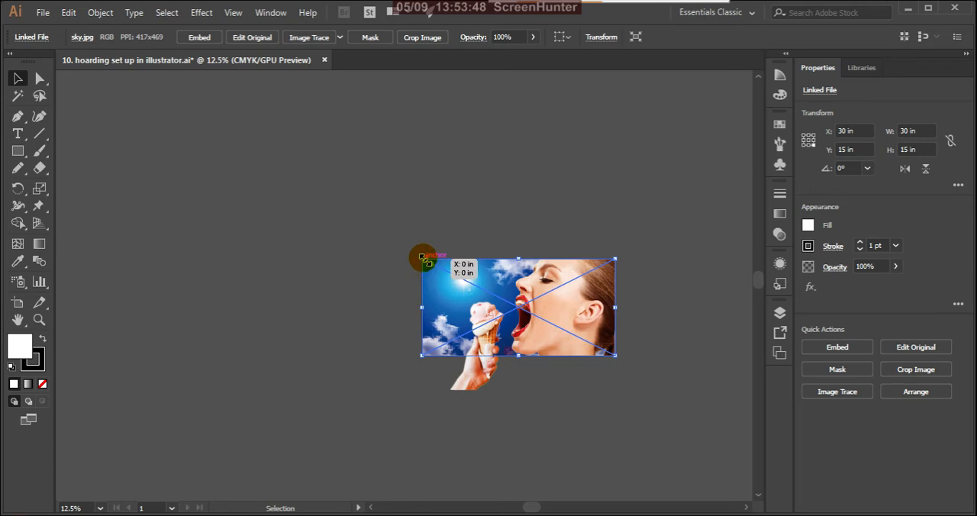
Enlarge the sky image to about 36.3 x 18.15 in, extending past the artboard's upper and left edges, and deselect it.
{"action": "left_click_drag", "start_coordinate": [422, 257], "coordinate": [374, 241]}
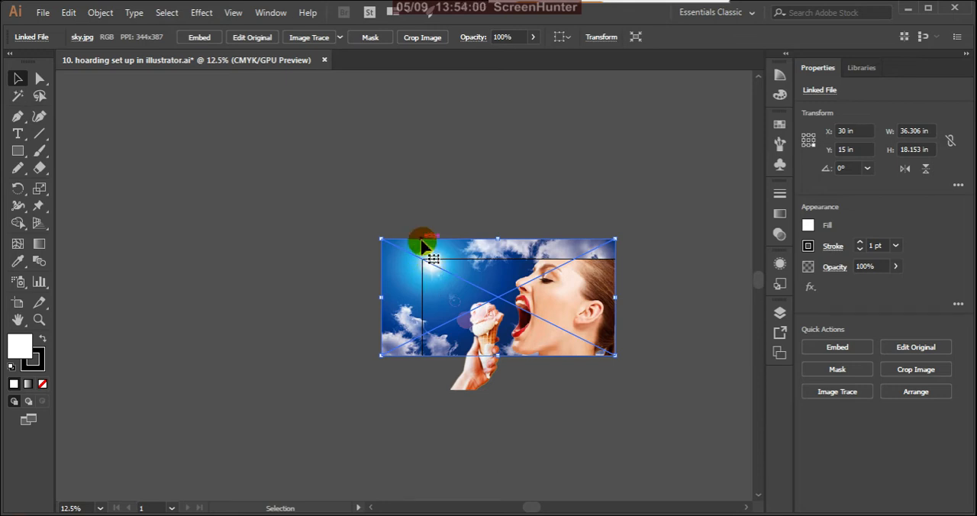
{"action": "left_click_drag", "start_coordinate": [382, 237], "coordinate": [374, 234]}
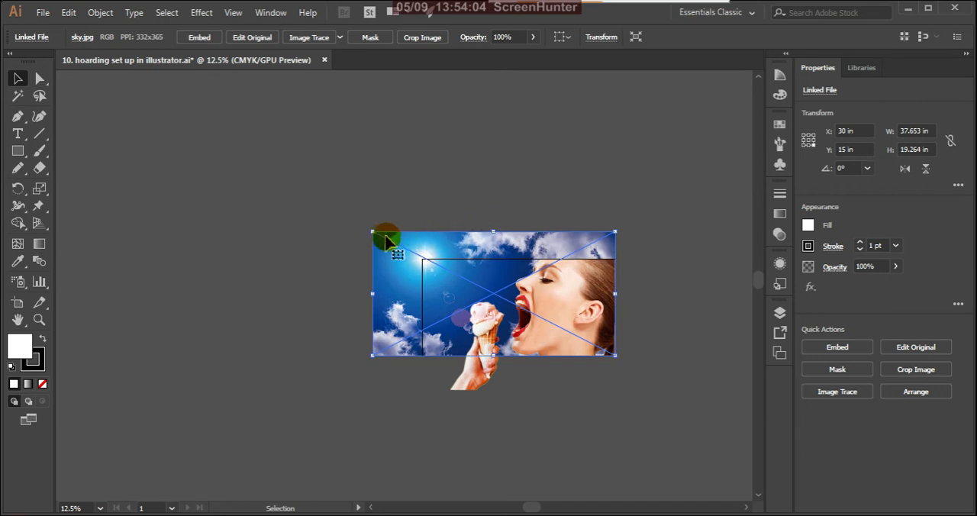
{"action": "key", "text": "ctrl"}
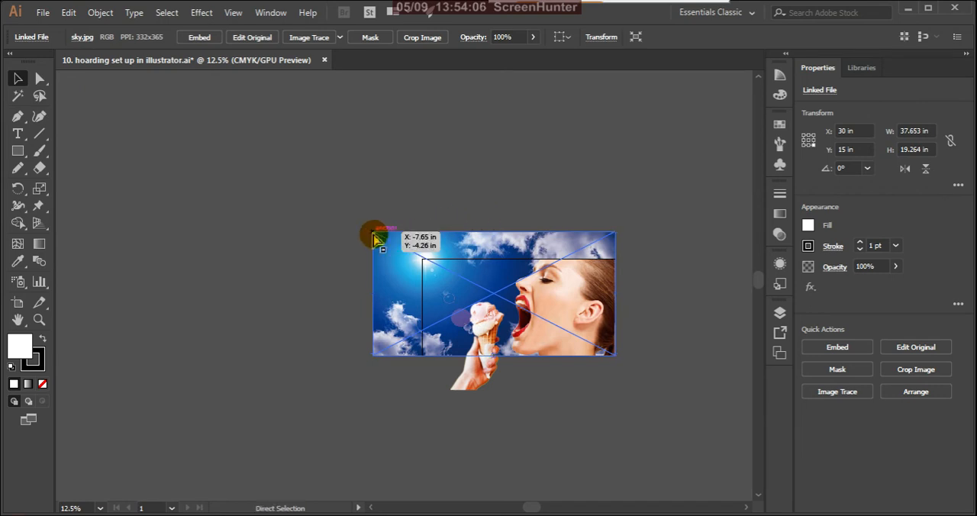
{"action": "key", "text": "ctrl+z"}
{"action": "left_click", "coordinate": [443, 192]}
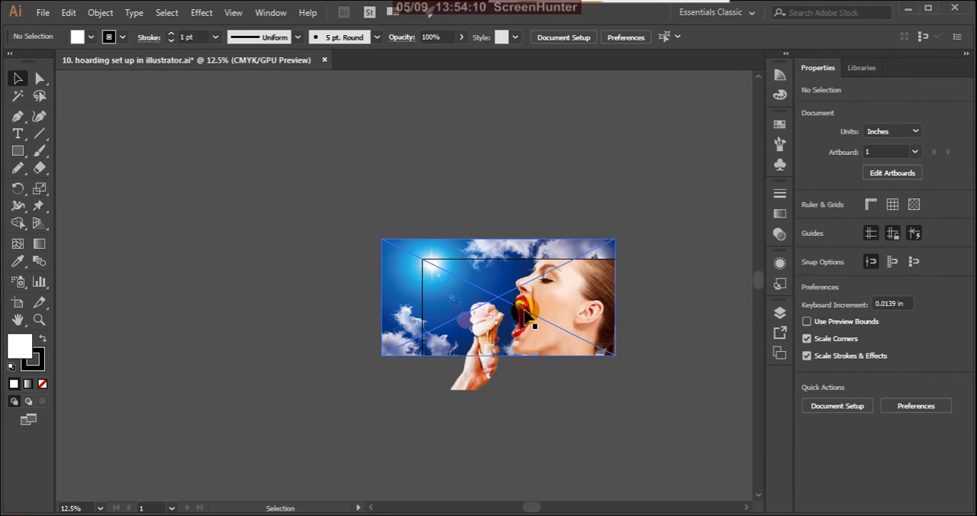
Lock the enlarged sky image in Layer 1.
{"action": "scroll", "coordinate": [492, 324], "scroll_direction": "up", "scroll_amount": 2}
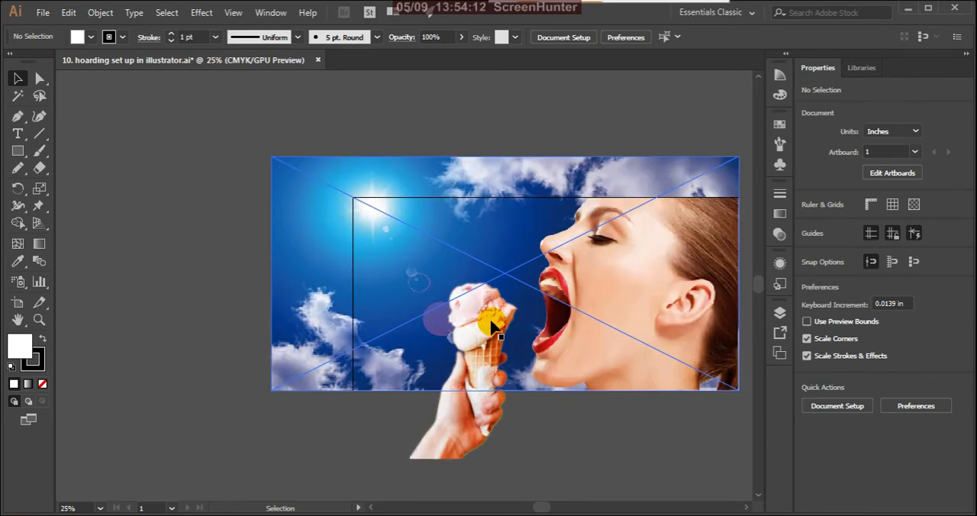
{"action": "scroll", "coordinate": [492, 324], "scroll_direction": "up", "scroll_amount": 3}
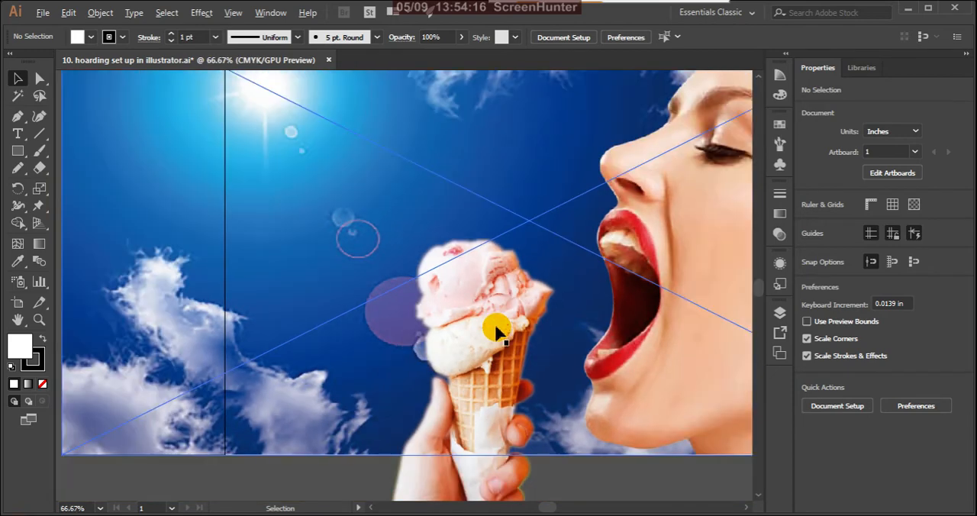
{"action": "scroll", "coordinate": [496, 330], "scroll_direction": "down", "scroll_amount": 3}
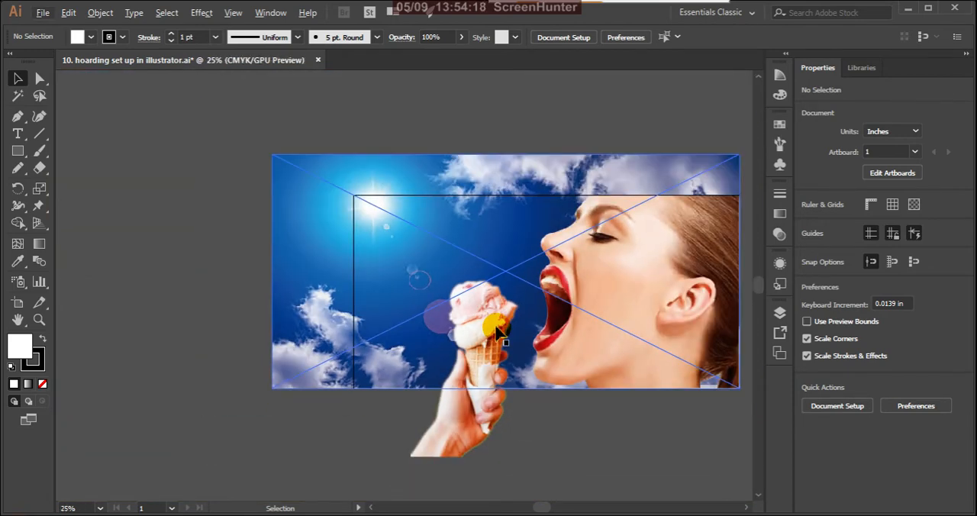
{"action": "scroll", "coordinate": [458, 332], "scroll_direction": "down", "scroll_amount": 2}
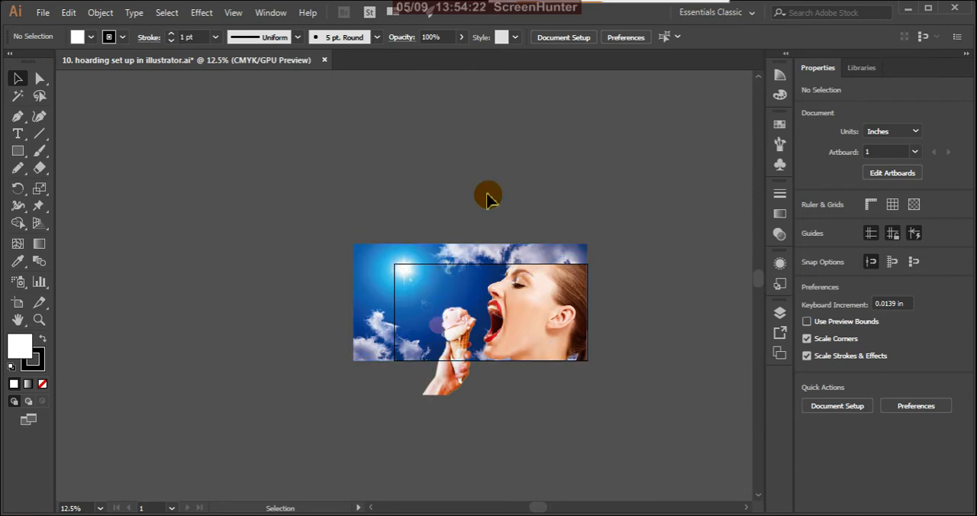
{"action": "left_click", "coordinate": [779, 313]}
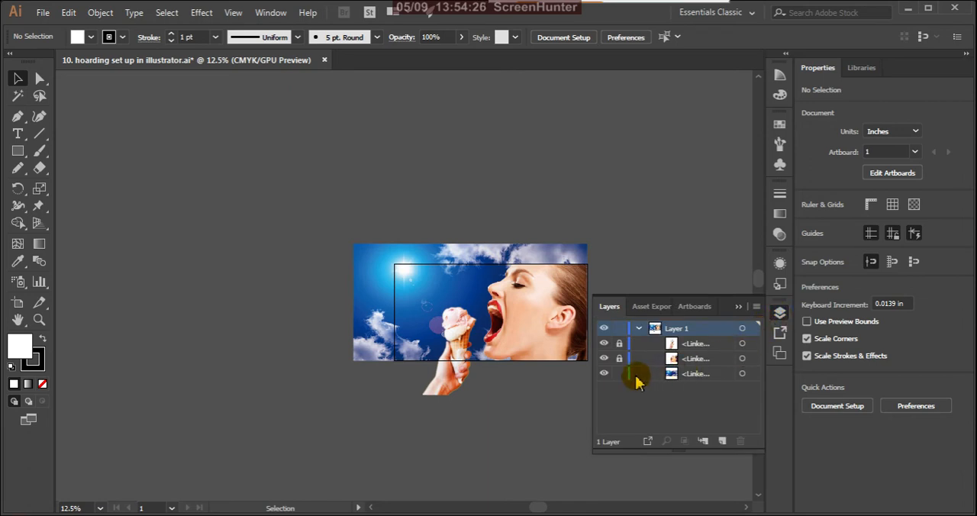
{"action": "left_click", "coordinate": [738, 307]}
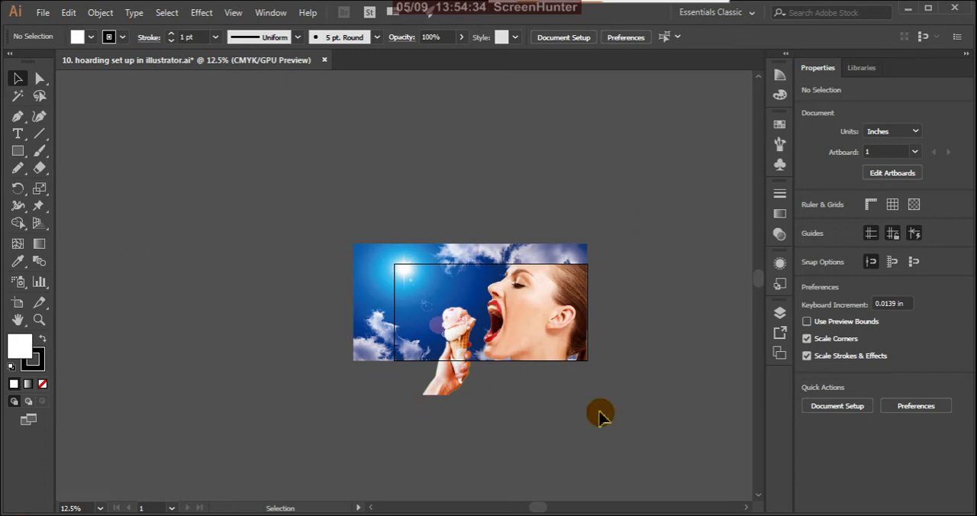
{"action": "scroll", "coordinate": [457, 359], "scroll_direction": "up", "scroll_amount": 1}
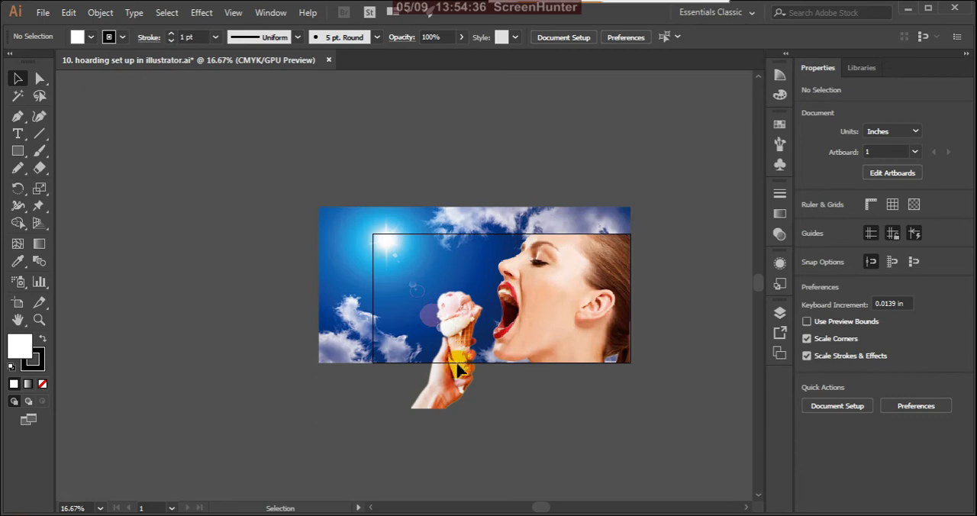
{"action": "scroll", "coordinate": [455, 396], "scroll_direction": "up", "scroll_amount": 3}
{"action": "scroll", "coordinate": [455, 398], "scroll_direction": "down", "scroll_amount": 4}
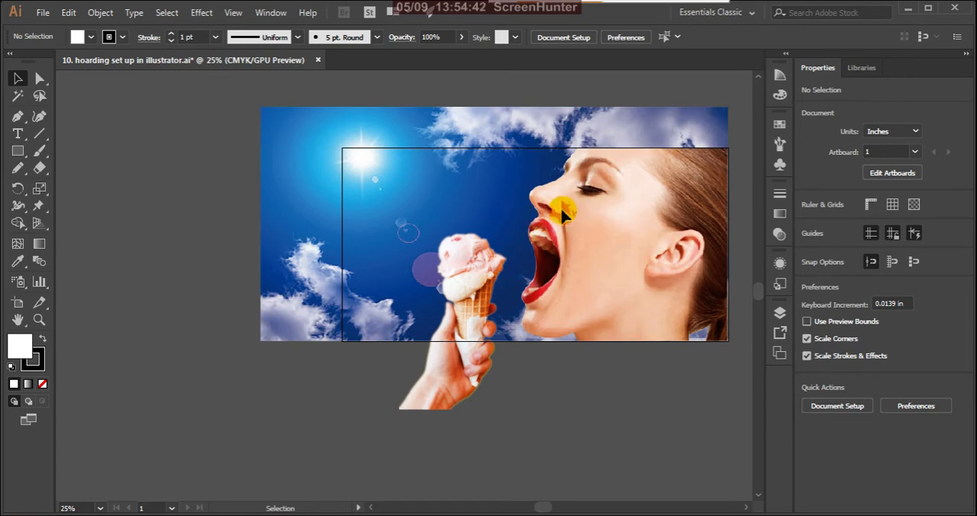
{"action": "scroll", "coordinate": [566, 206], "scroll_direction": "down", "scroll_amount": 2}
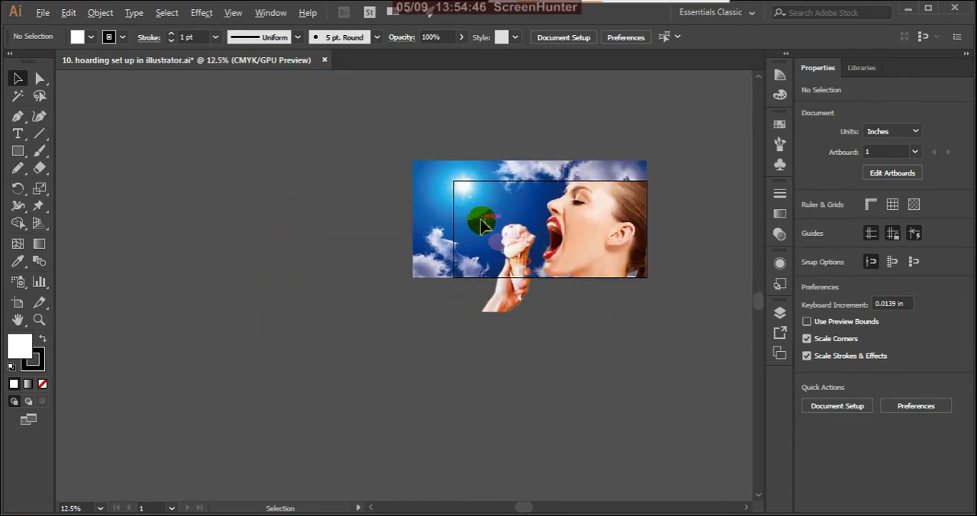
{"action": "scroll", "coordinate": [567, 215], "scroll_direction": "up", "scroll_amount": 2}
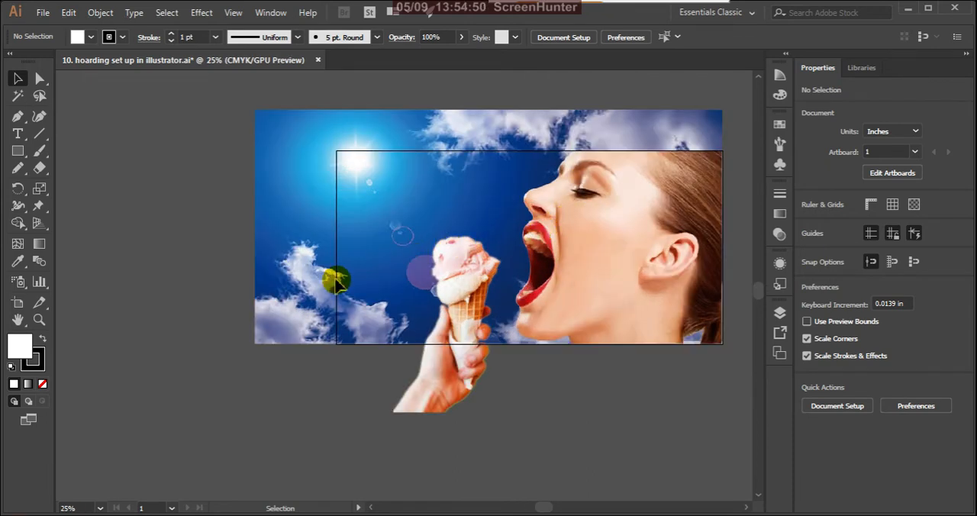
{"action": "scroll", "coordinate": [322, 298], "scroll_direction": "down", "scroll_amount": 2}
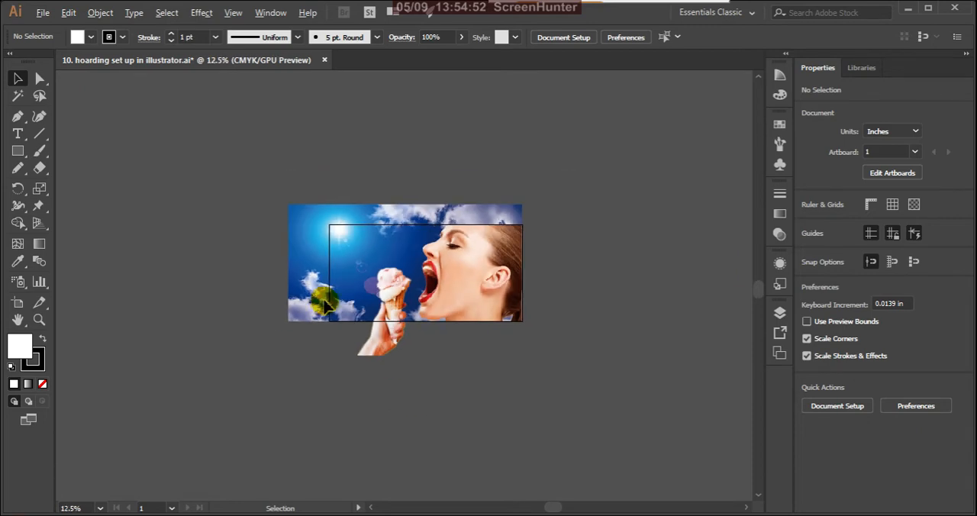
Start a text object in the blue sky above the ice cream, set its font size to 72 pt and clear the placeholder text.
{"action": "scroll", "coordinate": [389, 283], "scroll_direction": "up", "scroll_amount": 1}
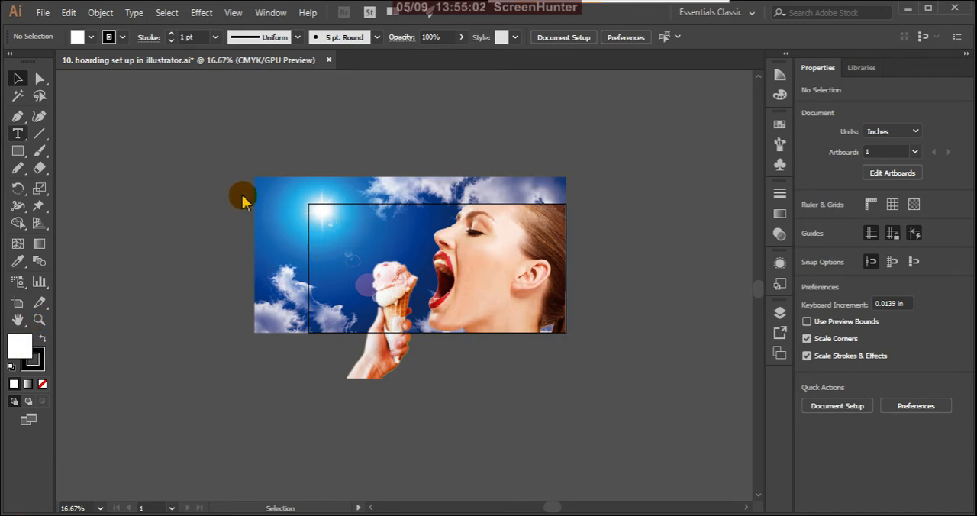
{"action": "left_click", "coordinate": [17, 133]}
{"action": "left_click", "coordinate": [419, 234]}
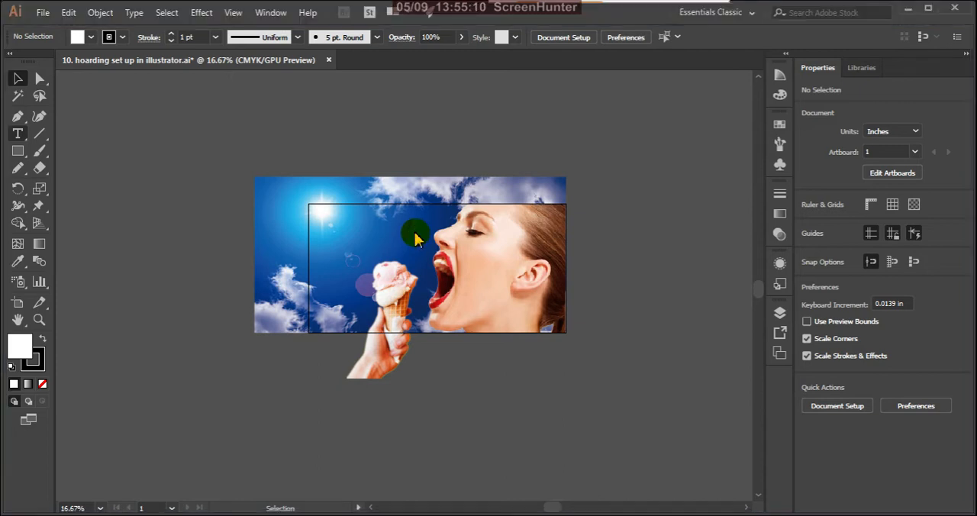
{"action": "left_click", "coordinate": [366, 228]}
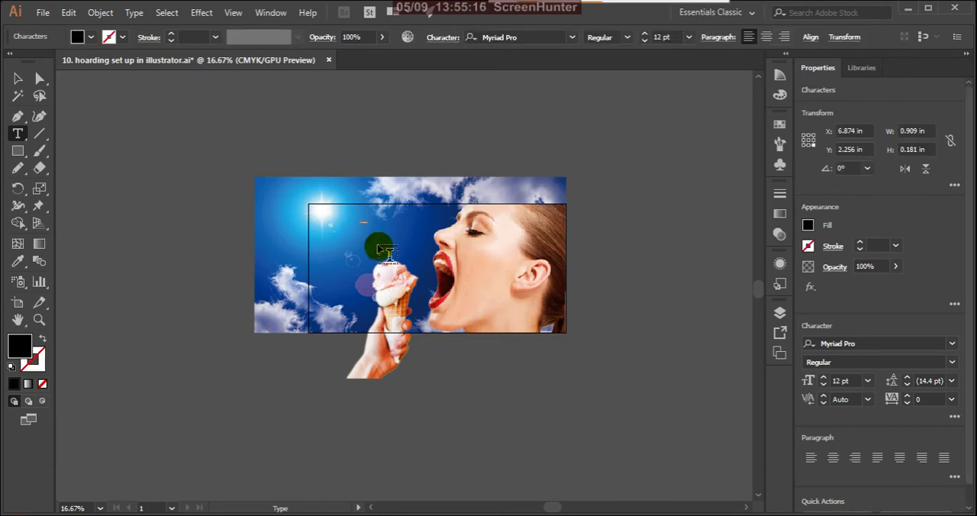
{"action": "left_click", "coordinate": [687, 38]}
{"action": "left_click", "coordinate": [703, 278]}
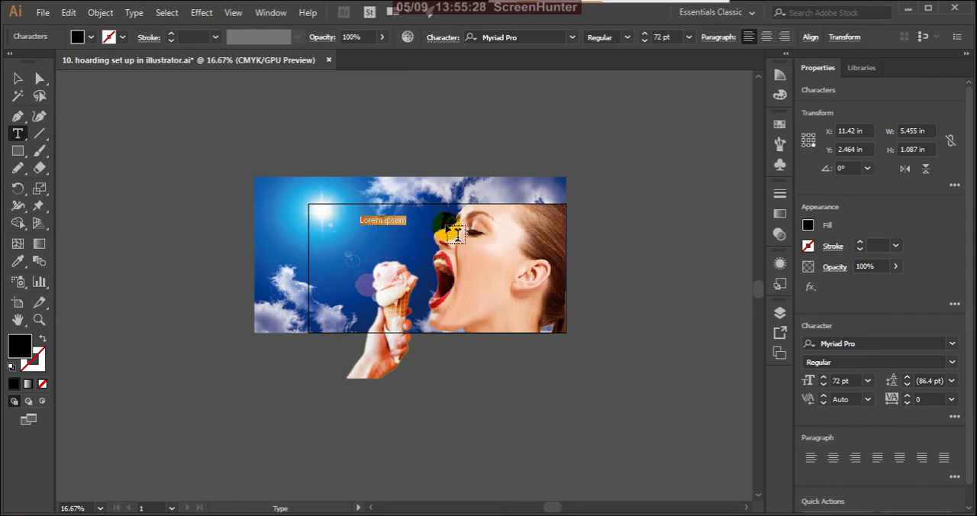
{"action": "key", "text": "BackSpace"}
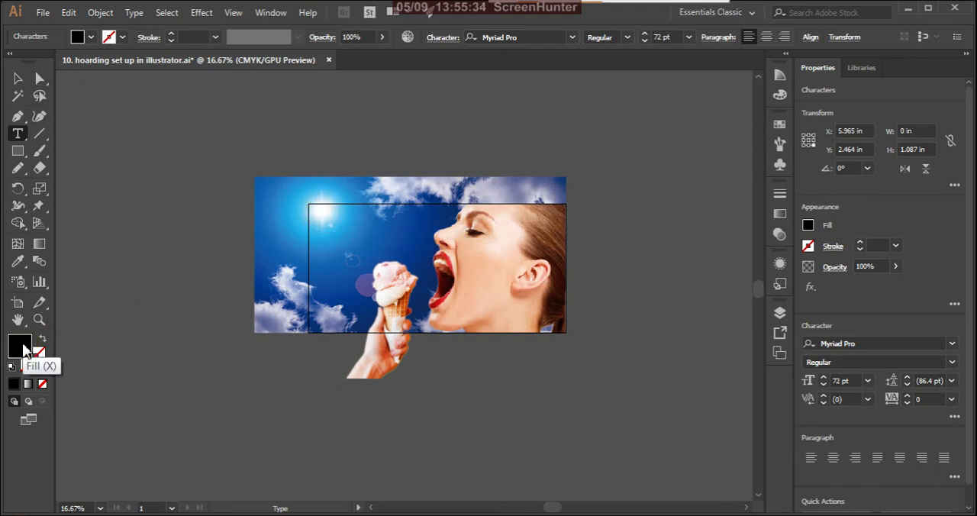
Set the fill colour of the new text to white.
{"action": "double_click", "coordinate": [23, 349]}
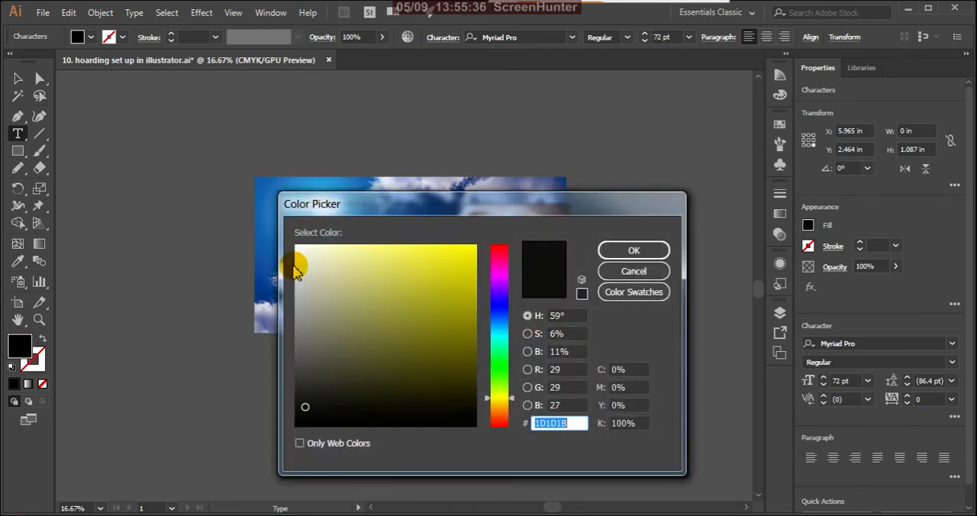
{"action": "left_click", "coordinate": [296, 246]}
{"action": "left_click", "coordinate": [607, 250]}
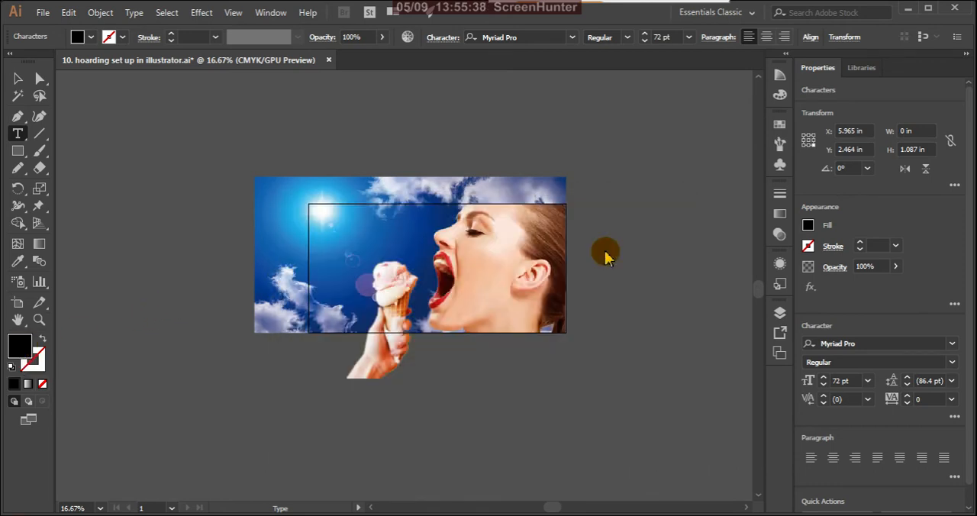
{"action": "scroll", "coordinate": [370, 216], "scroll_direction": "up", "scroll_amount": 3}
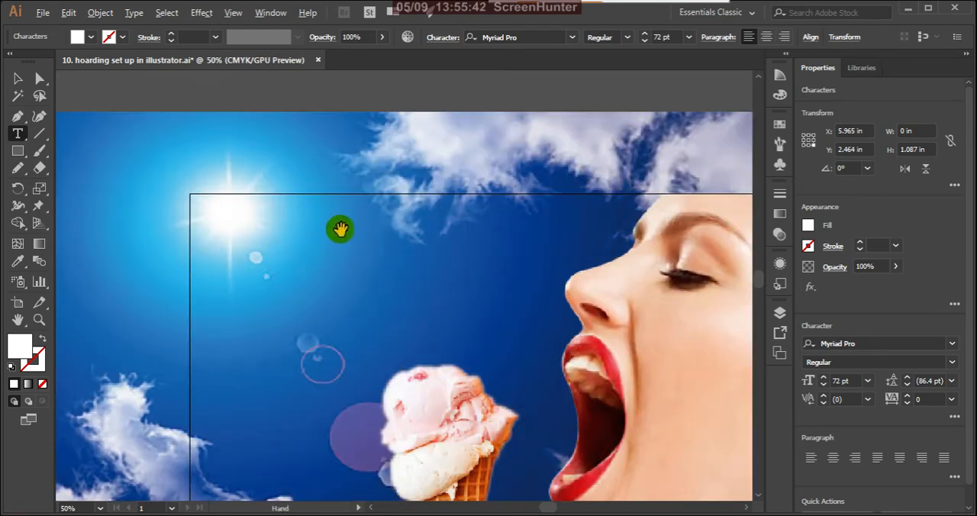
{"action": "scroll", "coordinate": [339, 230], "scroll_direction": "down", "scroll_amount": 1}
{"action": "scroll", "coordinate": [349, 228], "scroll_direction": "down", "scroll_amount": 1}
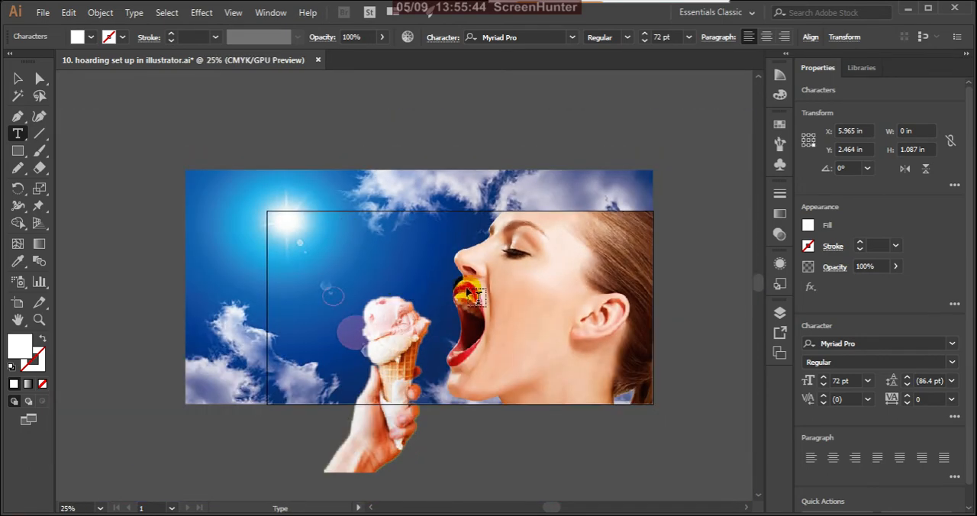
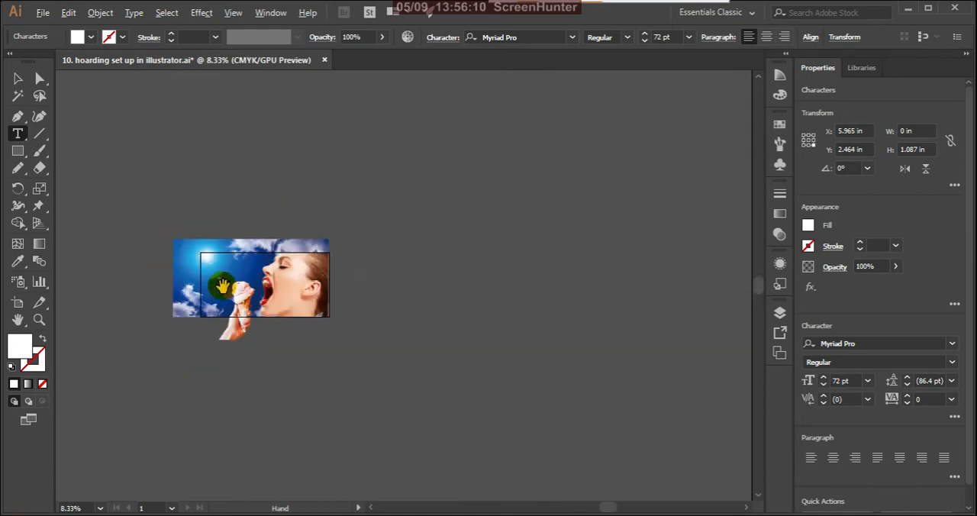
Examine the whole hoarding composition and the ice-cream hand image up close.
{"action": "scroll", "coordinate": [140, 262], "scroll_direction": "down", "scroll_amount": 3}
{"action": "scroll", "coordinate": [168, 319], "scroll_direction": "up", "scroll_amount": 1}
{"action": "scroll", "coordinate": [157, 318], "scroll_direction": "up", "scroll_amount": 1}
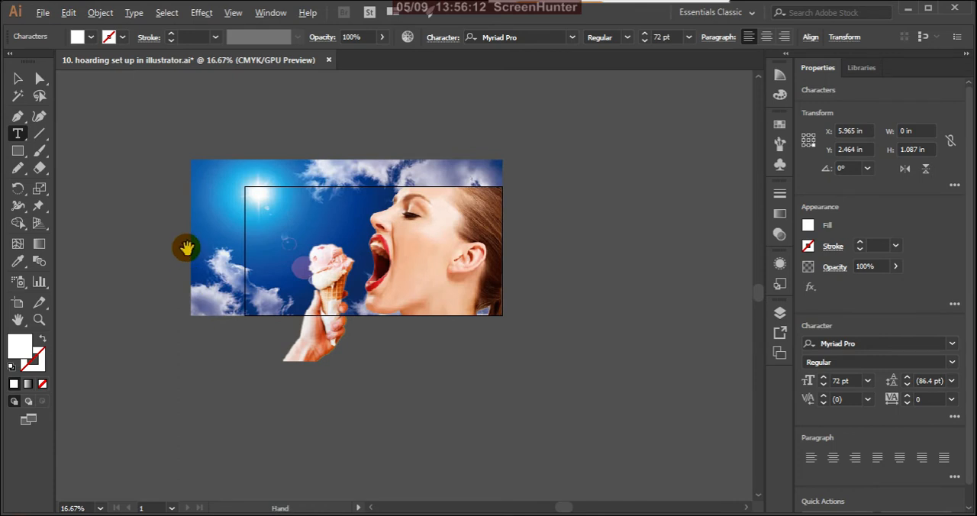
{"action": "scroll", "coordinate": [188, 222], "scroll_direction": "up", "scroll_amount": 1}
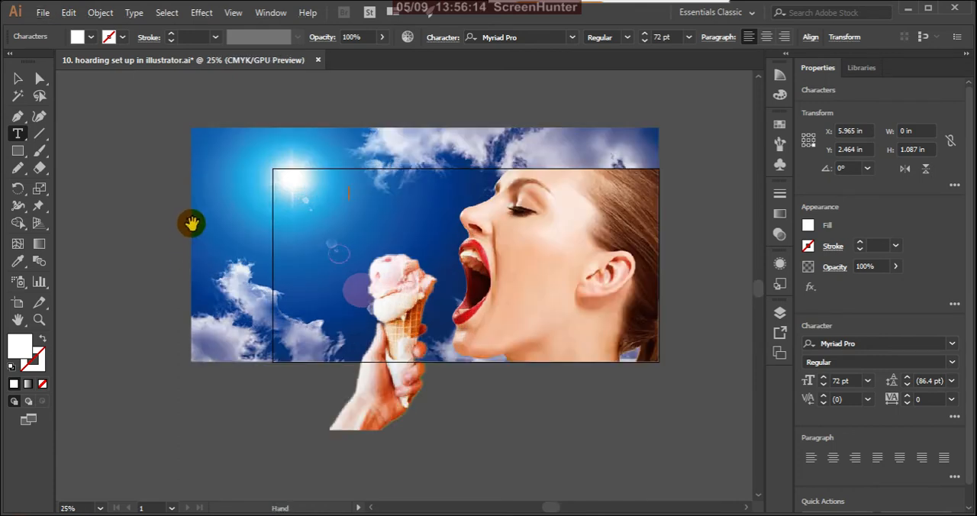
{"action": "scroll", "coordinate": [213, 262], "scroll_direction": "down", "scroll_amount": 1}
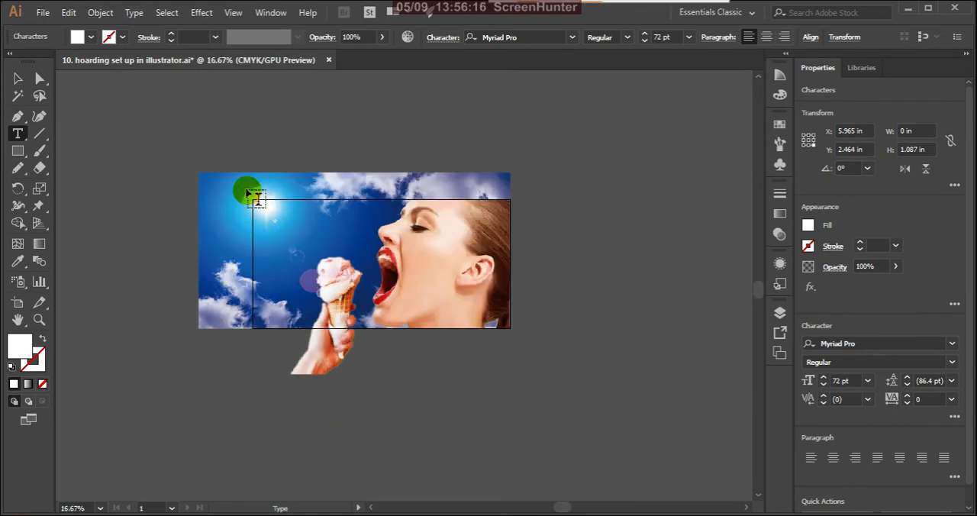
{"action": "scroll", "coordinate": [262, 201], "scroll_direction": "up", "scroll_amount": 1}
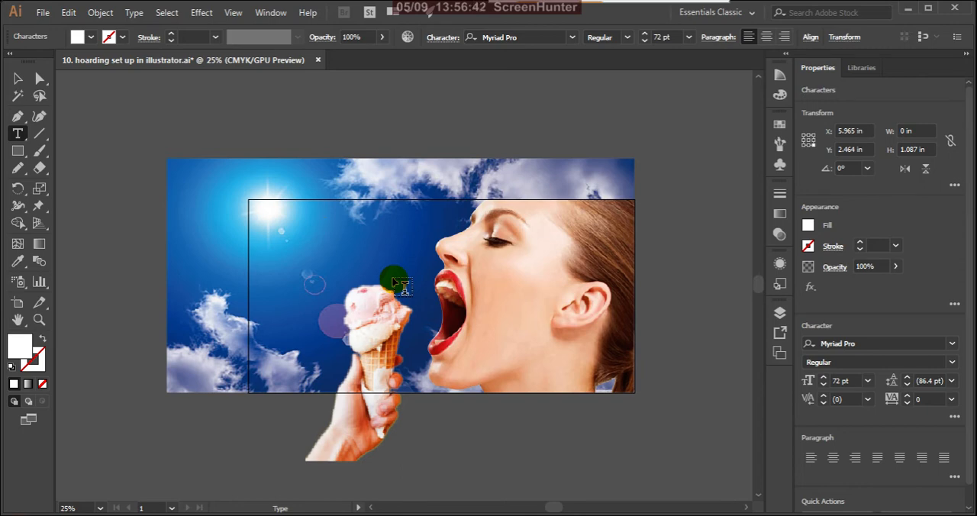
{"action": "scroll", "coordinate": [351, 366], "scroll_direction": "up", "scroll_amount": 3}
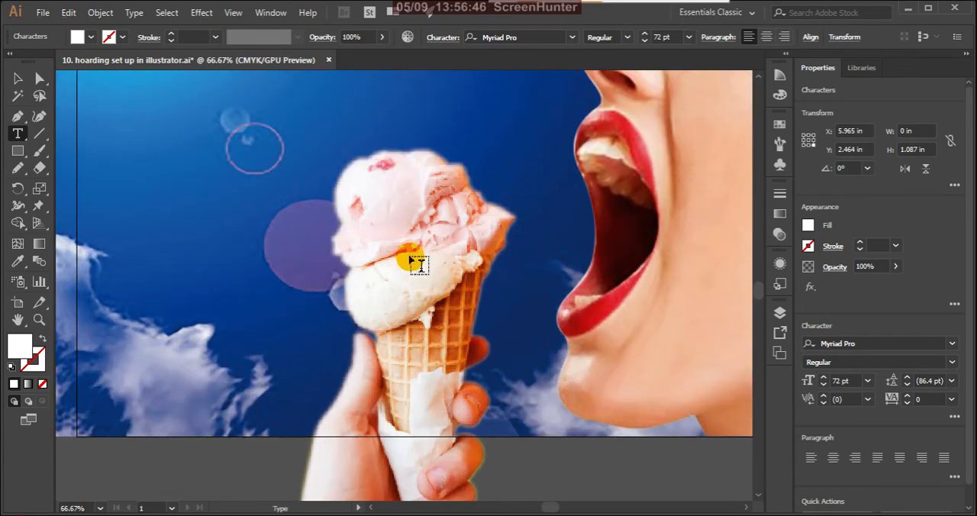
{"action": "scroll", "coordinate": [409, 304], "scroll_direction": "up", "scroll_amount": 2}
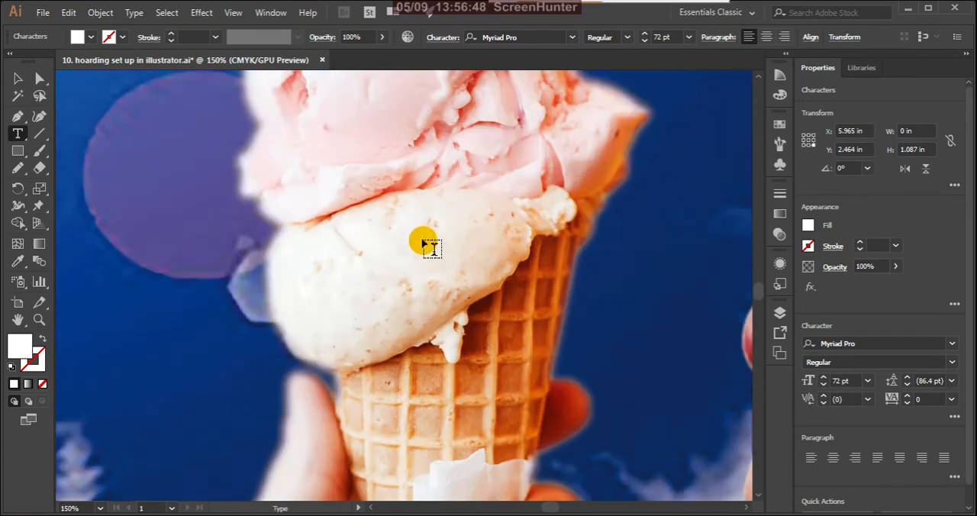
{"action": "scroll", "coordinate": [423, 238], "scroll_direction": "down", "scroll_amount": 1}
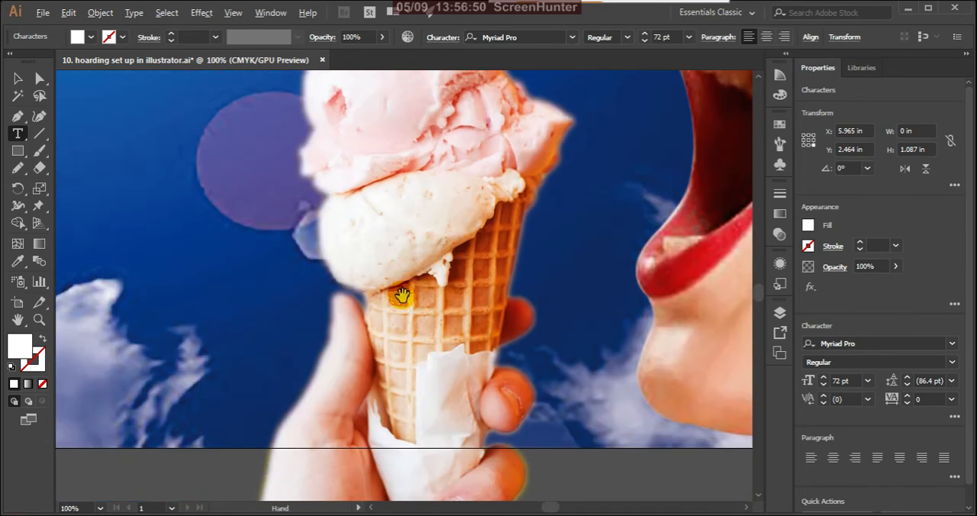
Enter the headline "GRABE IT !" in the white text object above the ice cream and deselect it.
{"action": "scroll", "coordinate": [392, 316], "scroll_direction": "down", "scroll_amount": 1}
{"action": "scroll", "coordinate": [397, 321], "scroll_direction": "down", "scroll_amount": 5}
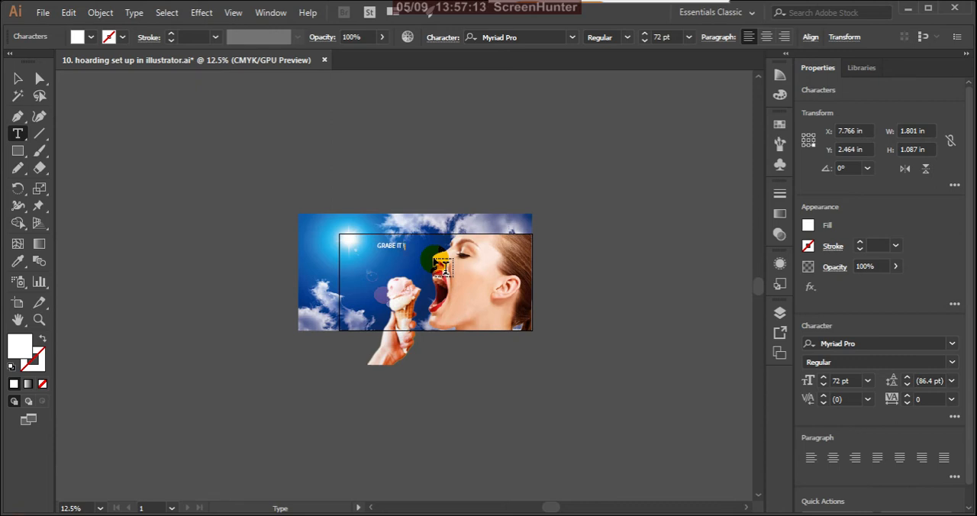
{"action": "left_click", "coordinate": [18, 78]}
{"action": "left_click", "coordinate": [305, 159]}
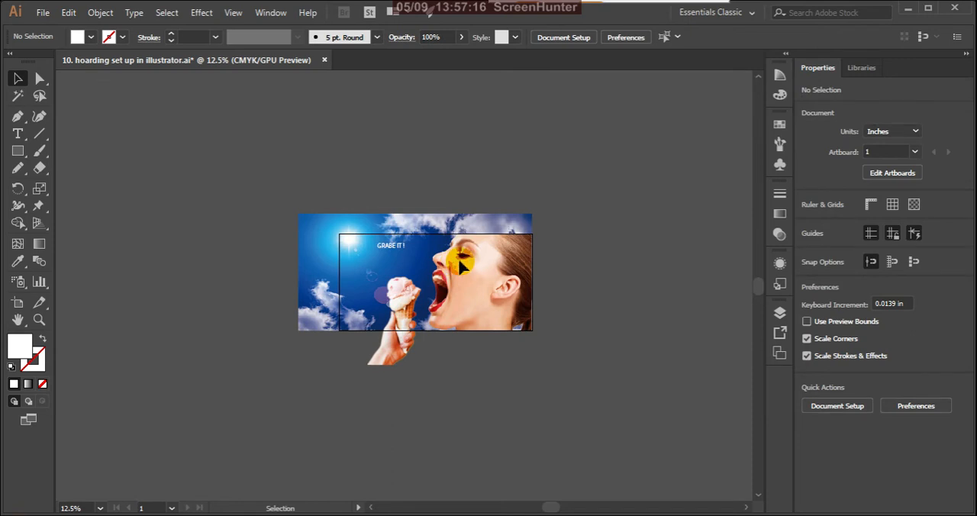
Enlarge the headline to about 176.65 pt, place it in the blue sky between the sun and the model's face, and deselect it.
{"action": "scroll", "coordinate": [412, 267], "scroll_direction": "up", "scroll_amount": 3}
{"action": "left_click", "coordinate": [369, 227]}
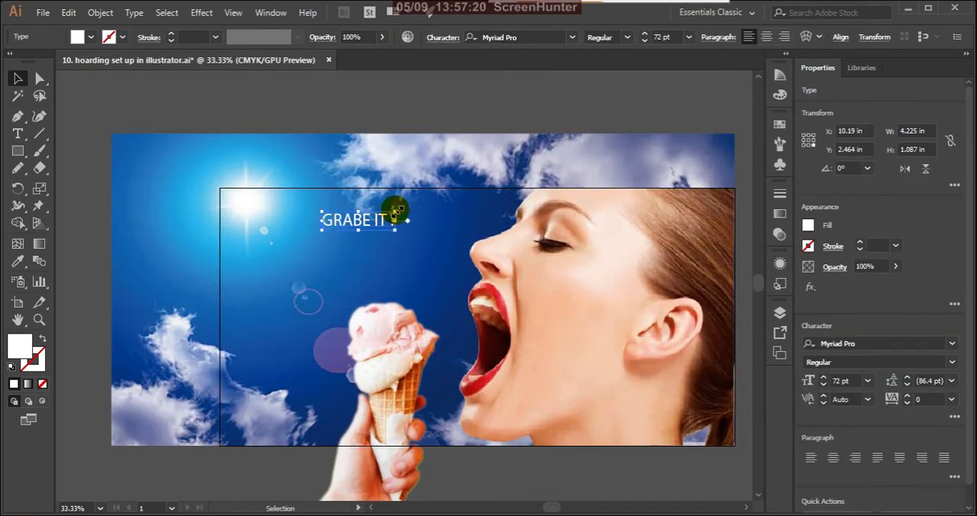
{"action": "left_click_drag", "start_coordinate": [397, 210], "coordinate": [499, 144]}
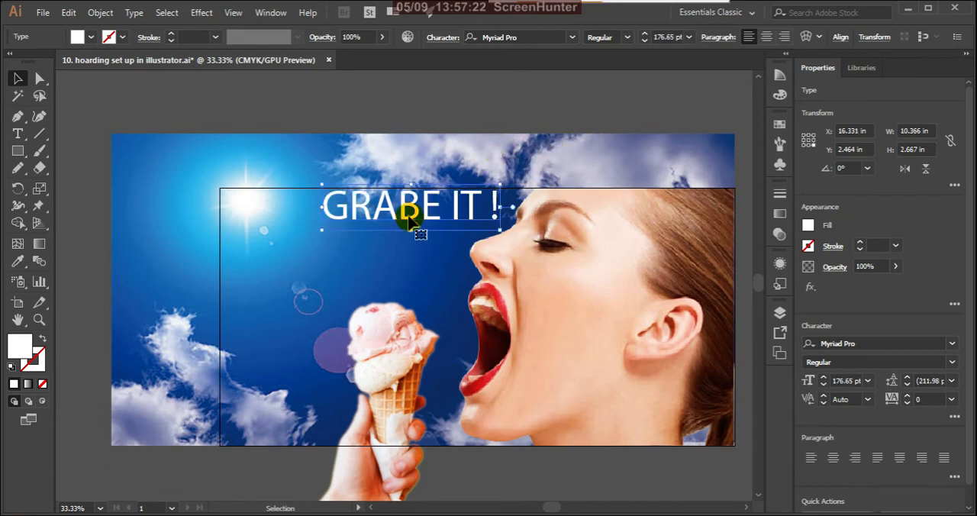
{"action": "left_click_drag", "start_coordinate": [367, 205], "coordinate": [334, 221]}
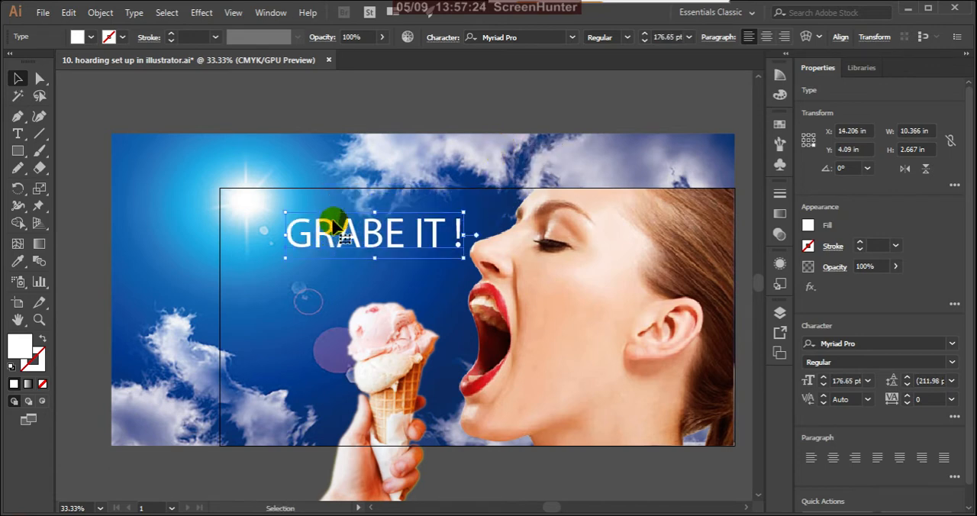
{"action": "left_click", "coordinate": [362, 157]}
{"action": "scroll", "coordinate": [374, 156], "scroll_direction": "down", "scroll_amount": 3}
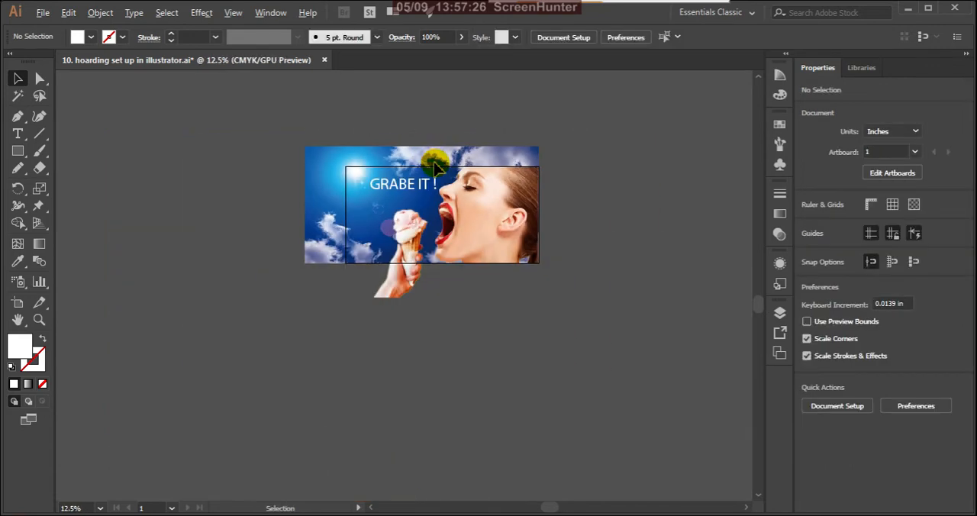
Shift the headline slightly up and to the left above the ice cream, and deselect it.
{"action": "scroll", "coordinate": [404, 183], "scroll_direction": "up", "scroll_amount": 4}
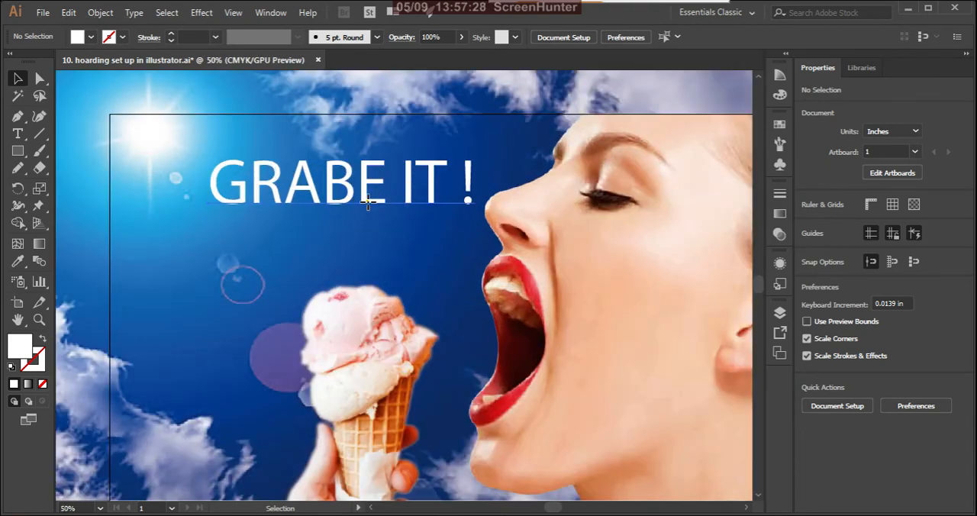
{"action": "left_click_drag", "start_coordinate": [365, 212], "coordinate": [351, 203]}
{"action": "scroll", "coordinate": [418, 130], "scroll_direction": "down", "scroll_amount": 3}
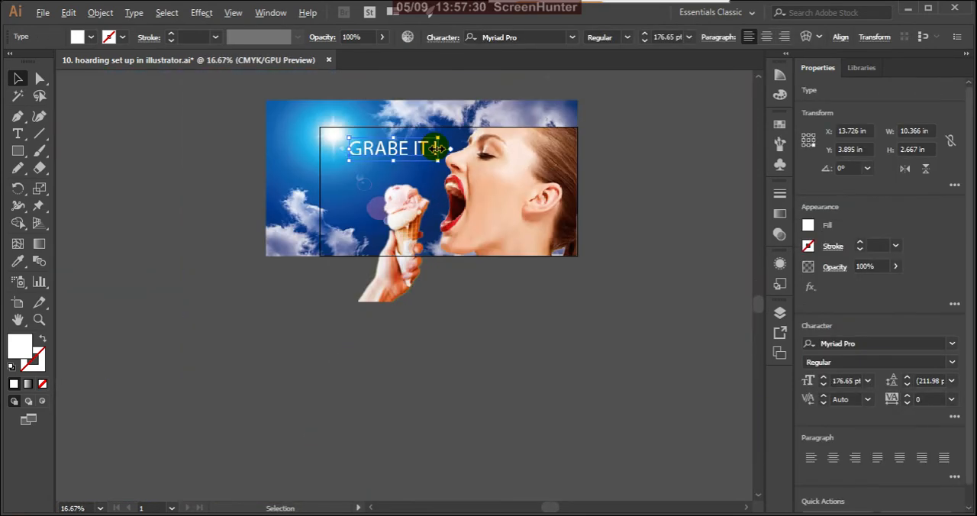
{"action": "left_click", "coordinate": [508, 333]}
{"action": "scroll", "coordinate": [573, 428], "scroll_direction": "down", "scroll_amount": 2}
{"action": "scroll", "coordinate": [524, 309], "scroll_direction": "up", "scroll_amount": 1}
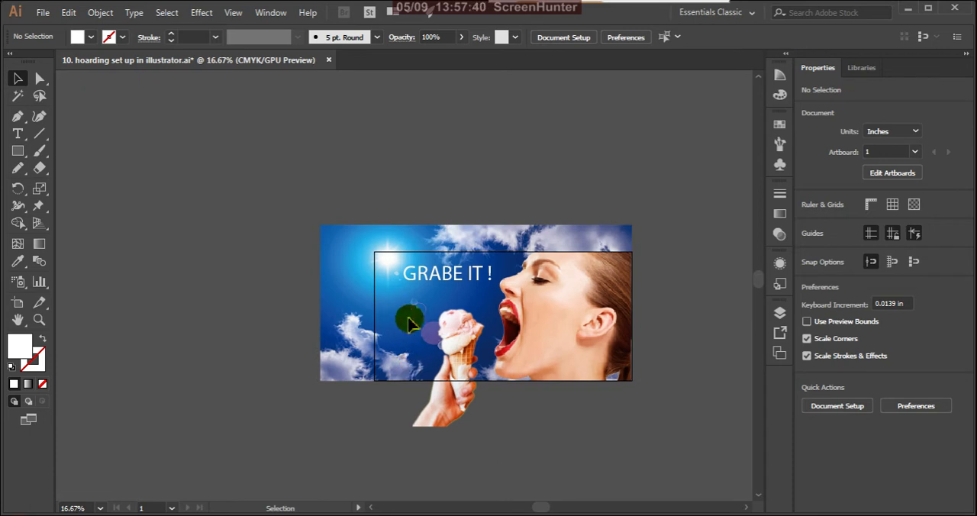
Unlock the sky image in Layer 1 and delete it.
{"action": "left_click", "coordinate": [19, 134]}
{"action": "left_click", "coordinate": [779, 313]}
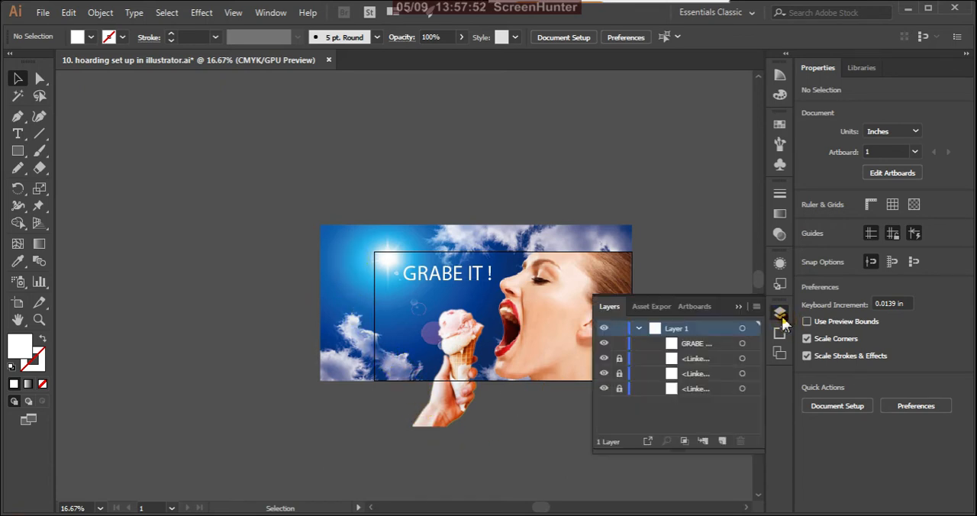
{"action": "left_click", "coordinate": [605, 388]}
{"action": "left_click", "coordinate": [604, 389]}
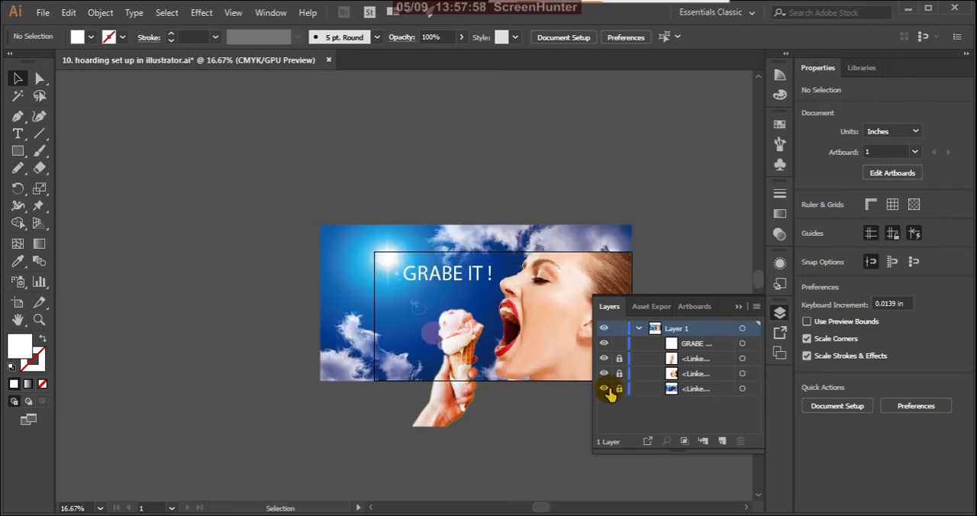
{"action": "left_click", "coordinate": [618, 389]}
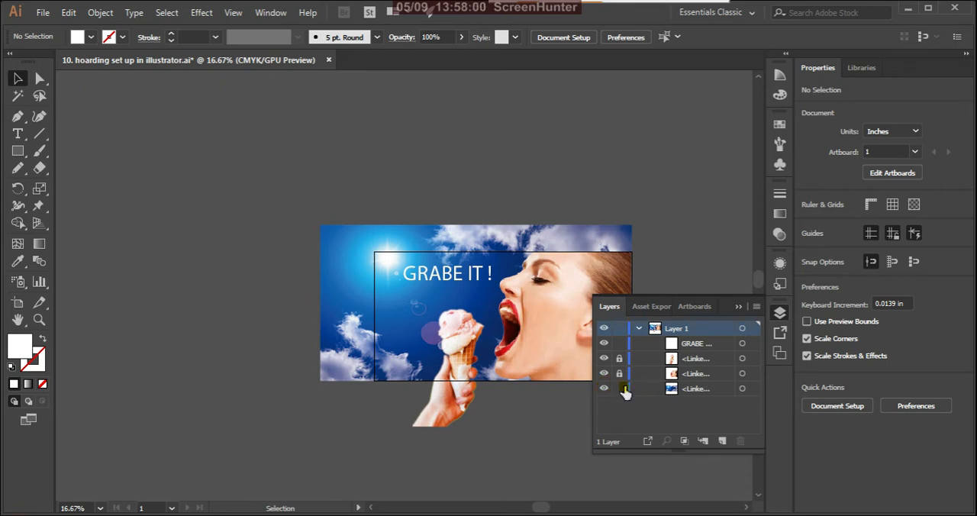
{"action": "left_click", "coordinate": [677, 391]}
{"action": "left_click", "coordinate": [740, 441]}
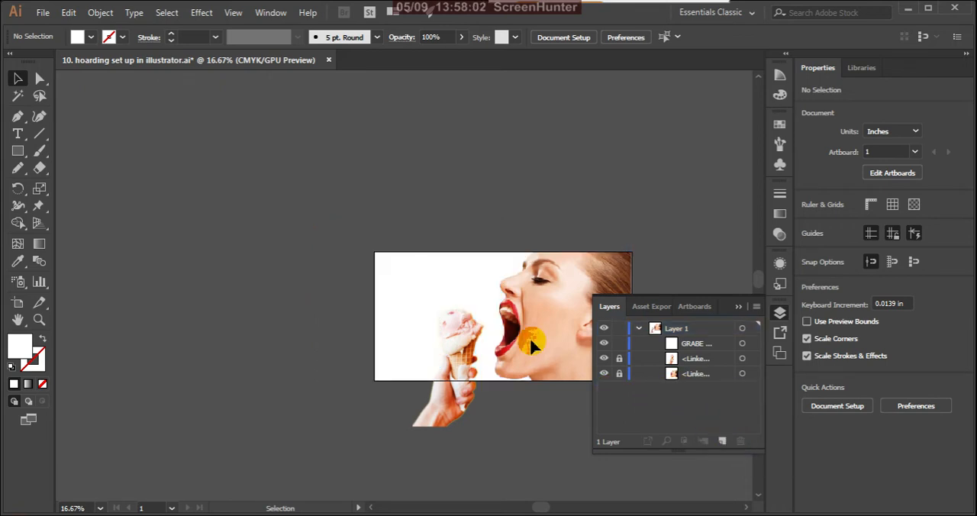
{"action": "left_click", "coordinate": [738, 307]}
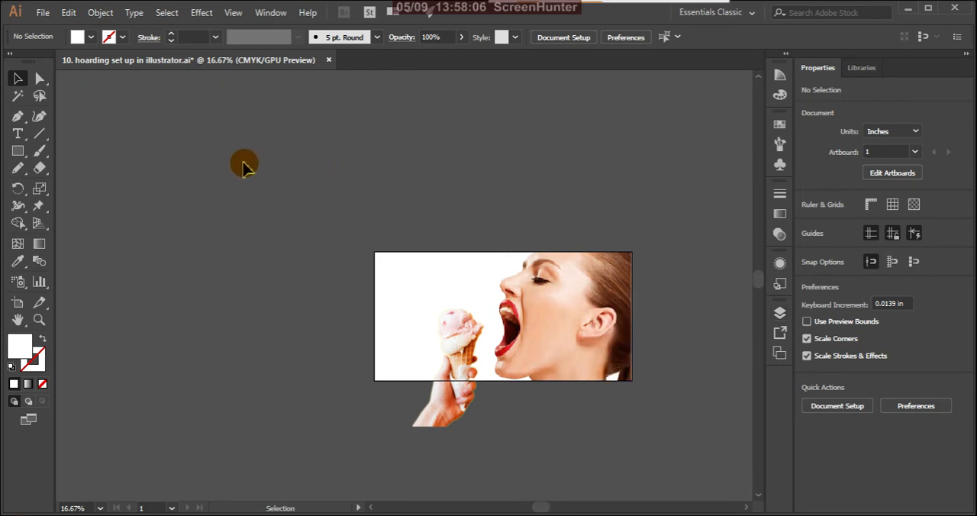
Set a bright sky-blue fill with a hue of about 197° for a new rectangle.
{"action": "left_click", "coordinate": [19, 151]}
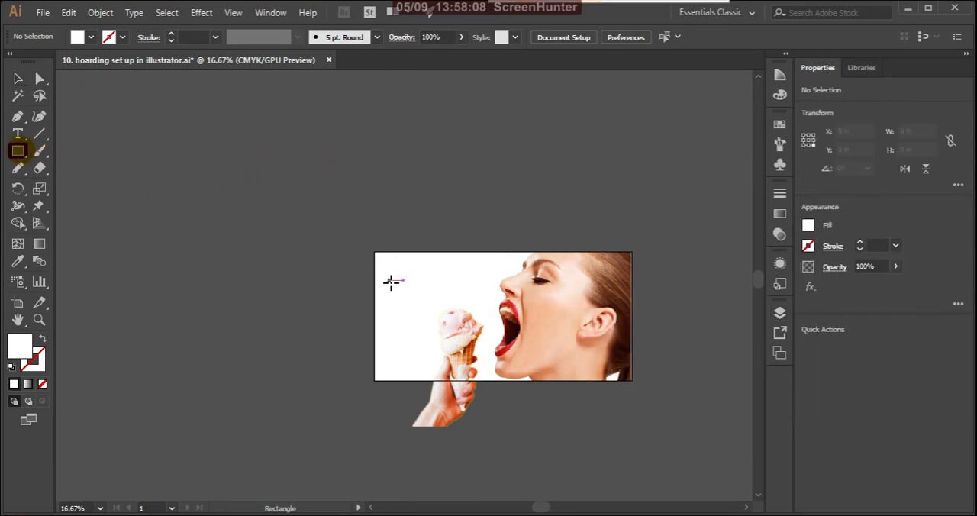
{"action": "double_click", "coordinate": [23, 350]}
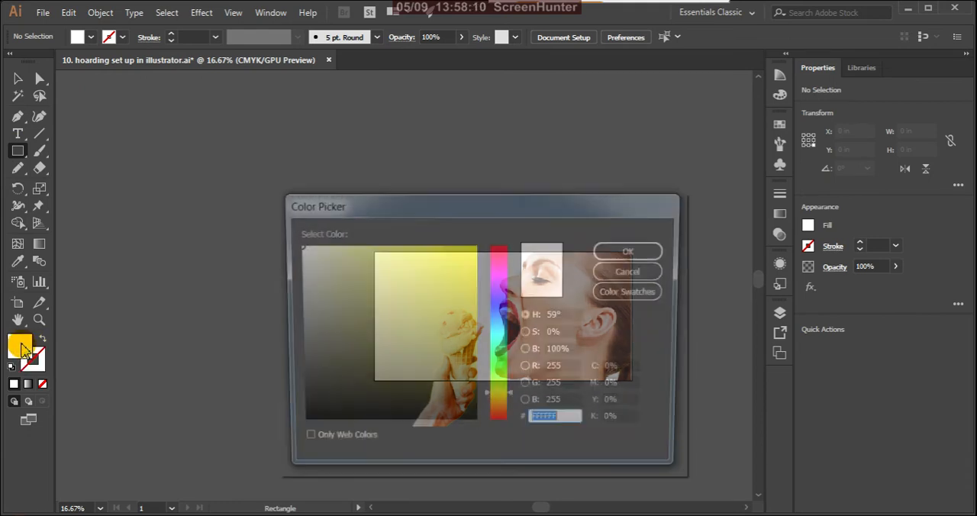
{"action": "left_click_drag", "start_coordinate": [496, 412], "coordinate": [497, 331]}
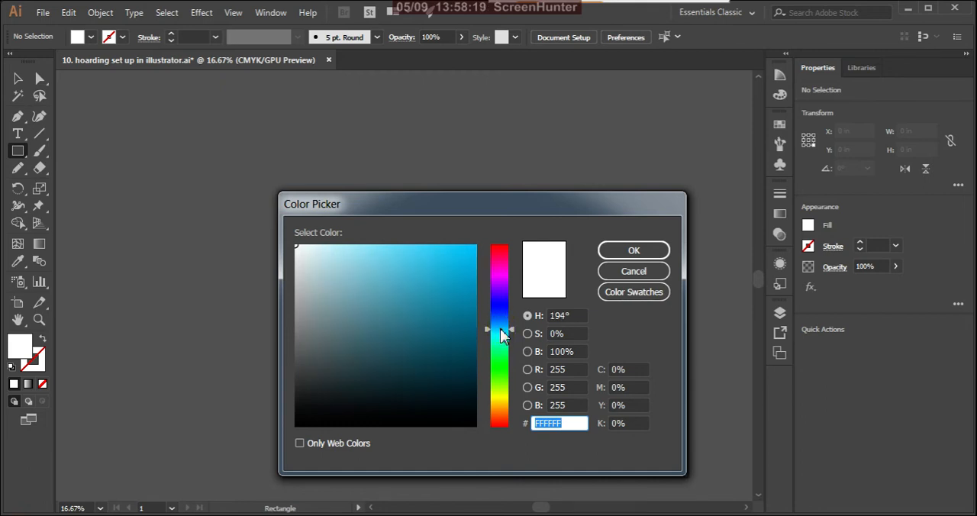
{"action": "left_click", "coordinate": [619, 251]}
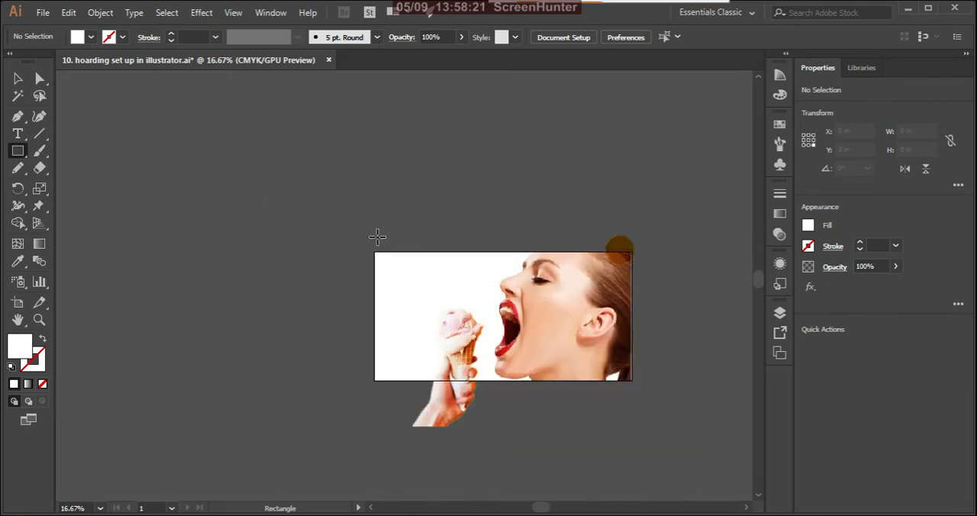
{"action": "double_click", "coordinate": [21, 350]}
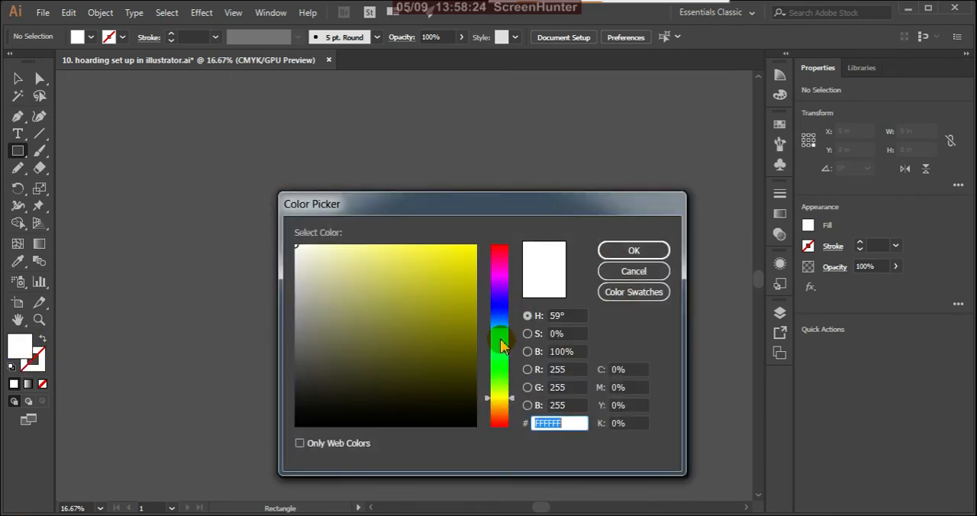
{"action": "left_click", "coordinate": [502, 329]}
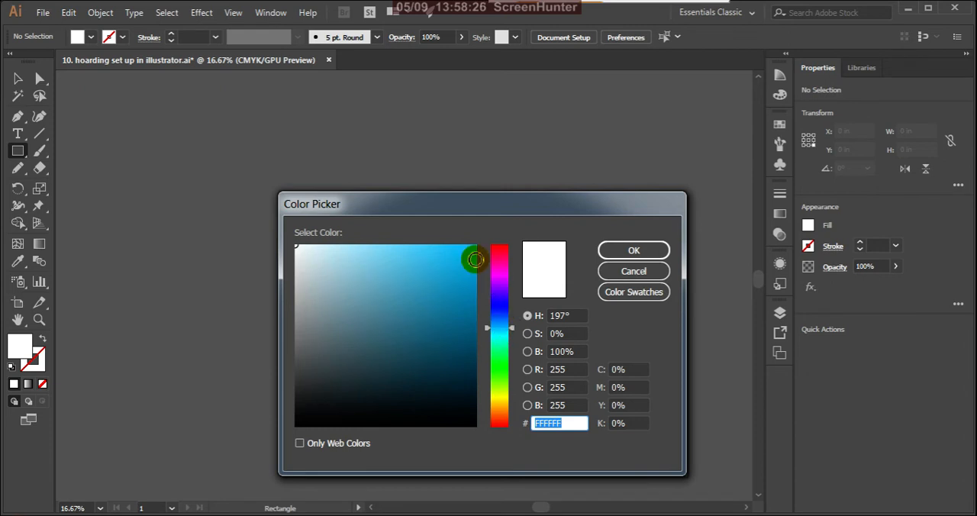
{"action": "left_click", "coordinate": [473, 256]}
{"action": "left_click_drag", "start_coordinate": [473, 256], "coordinate": [465, 249]}
{"action": "left_click", "coordinate": [622, 250]}
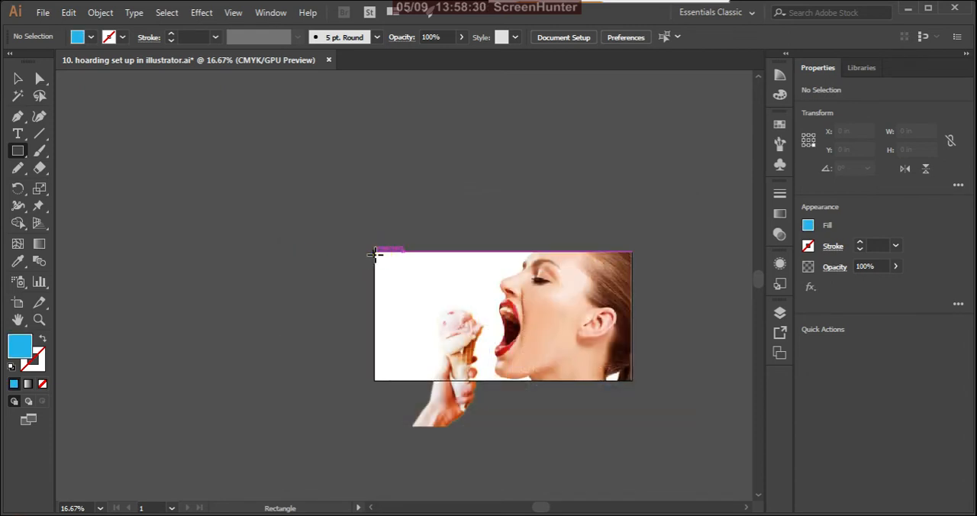
Draw a blue rectangle about 30 x 15 in covering the artboard, move it beneath all other objects in Layer 1, and deselect it.
{"action": "mouse_move", "coordinate": [374, 252]}
{"action": "left_mouse_down"}
{"action": "mouse_move", "coordinate": [484, 360]}
{"action": "mouse_move", "coordinate": [530, 384]}
{"action": "mouse_move", "coordinate": [631, 384]}
{"action": "left_mouse_up"}
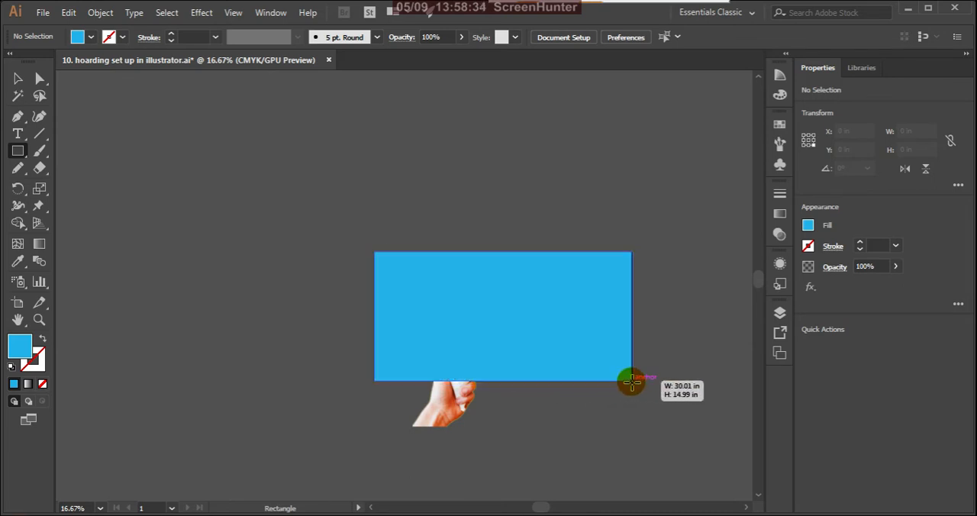
{"action": "left_click", "coordinate": [18, 79]}
{"action": "left_click", "coordinate": [779, 315]}
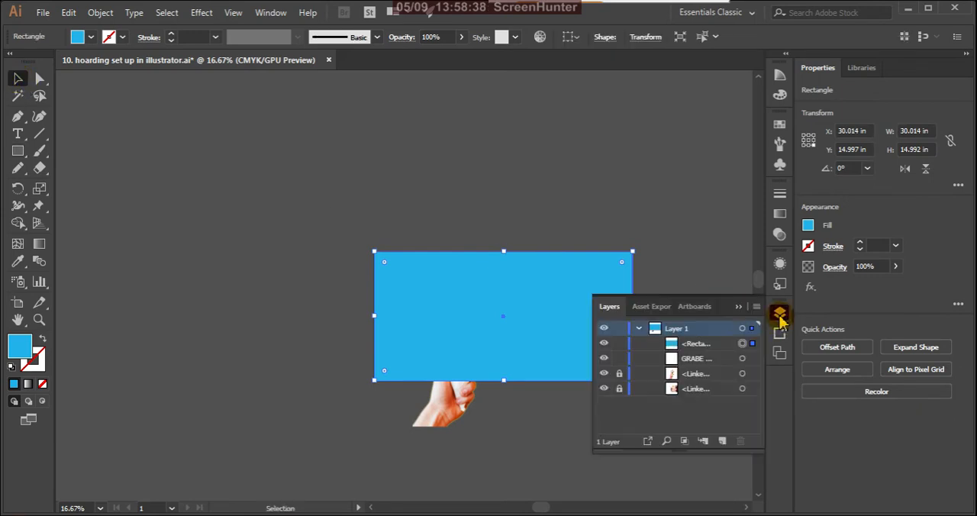
{"action": "left_click", "coordinate": [708, 346]}
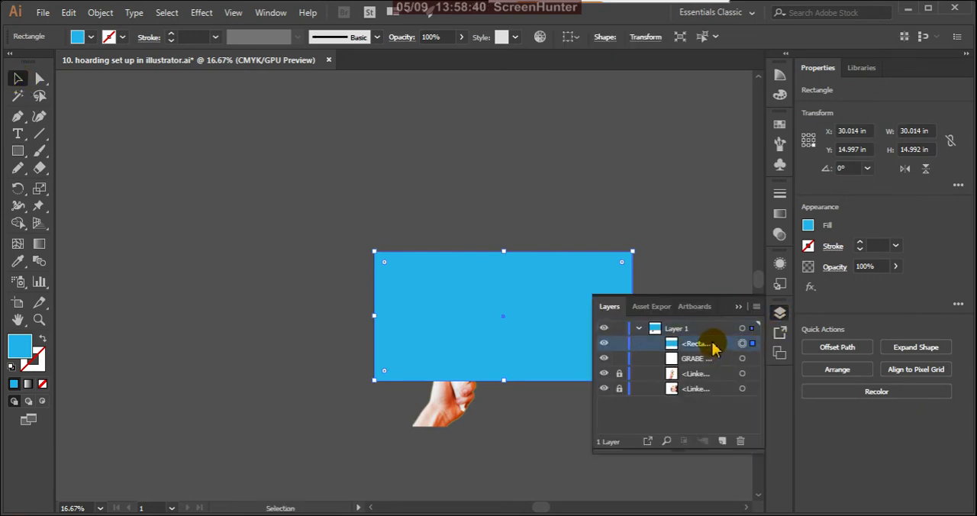
{"action": "left_click_drag", "start_coordinate": [712, 347], "coordinate": [717, 395]}
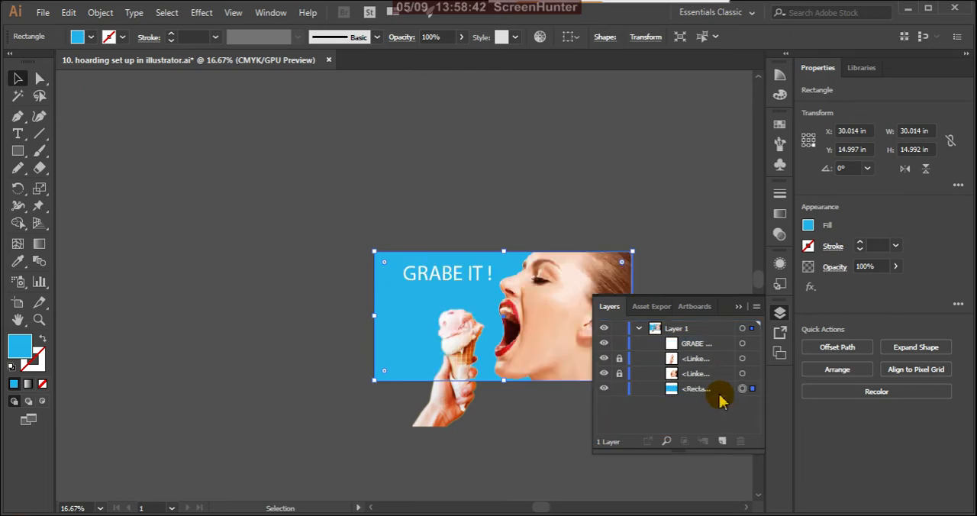
{"action": "left_click", "coordinate": [739, 307]}
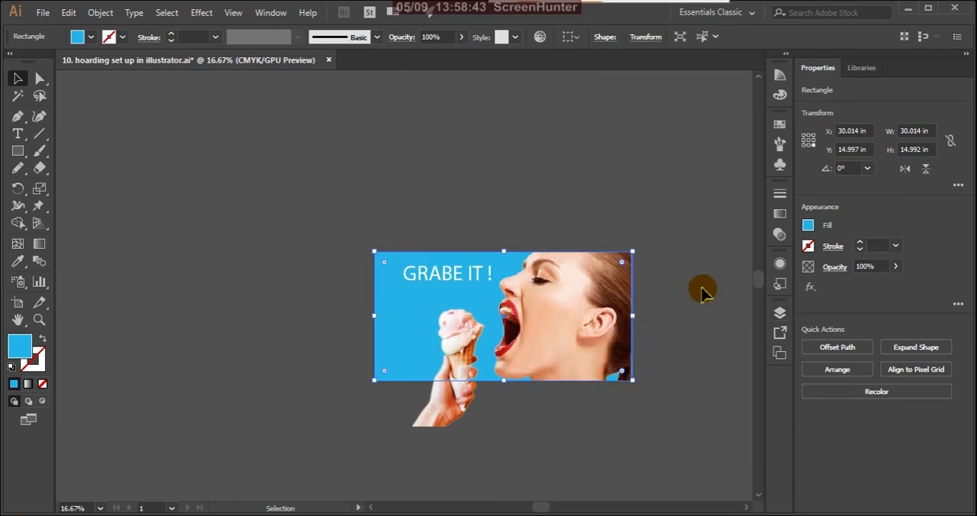
{"action": "left_click", "coordinate": [628, 192]}
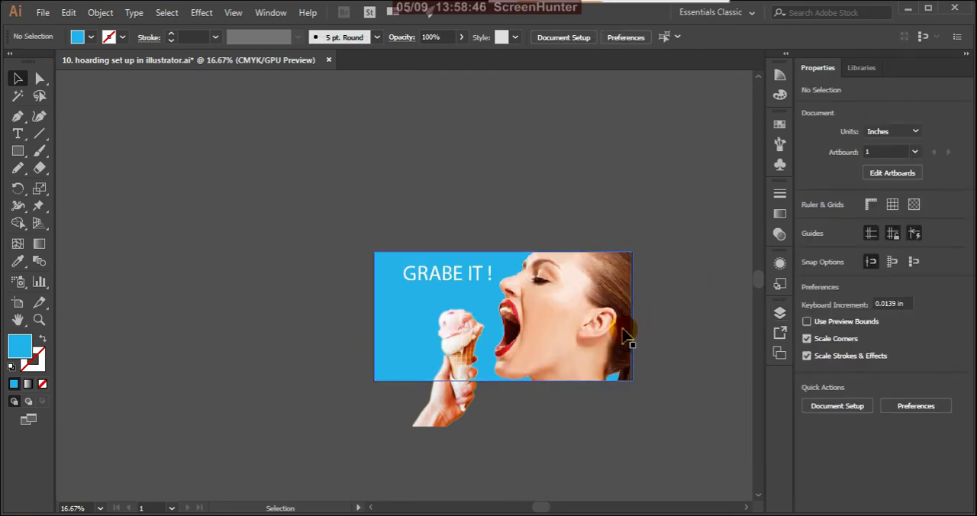
Unlock the model image in Layer 1, nudge it slightly right to X 30.042 in at the artboard's edge, and deselect it.
{"action": "scroll", "coordinate": [637, 320], "scroll_direction": "up", "scroll_amount": 4}
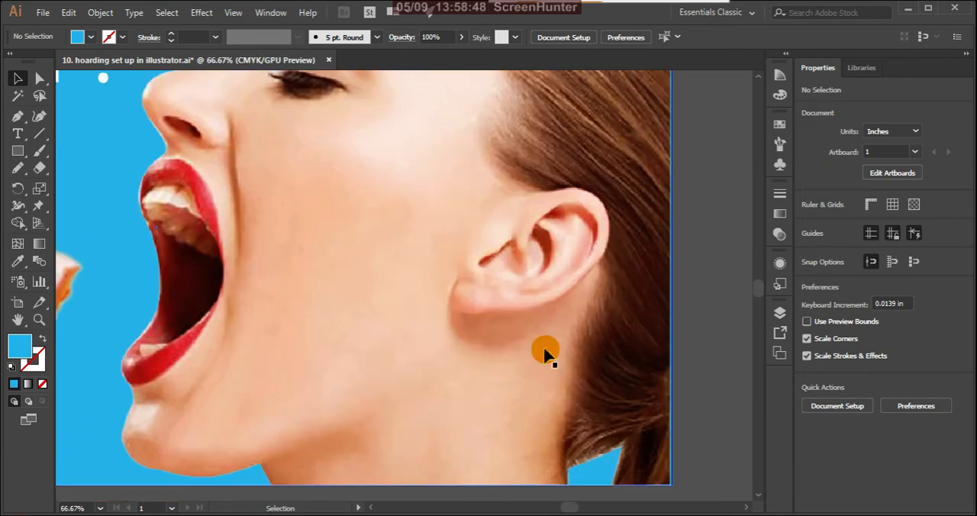
{"action": "left_click", "coordinate": [779, 313]}
{"action": "left_click", "coordinate": [619, 373]}
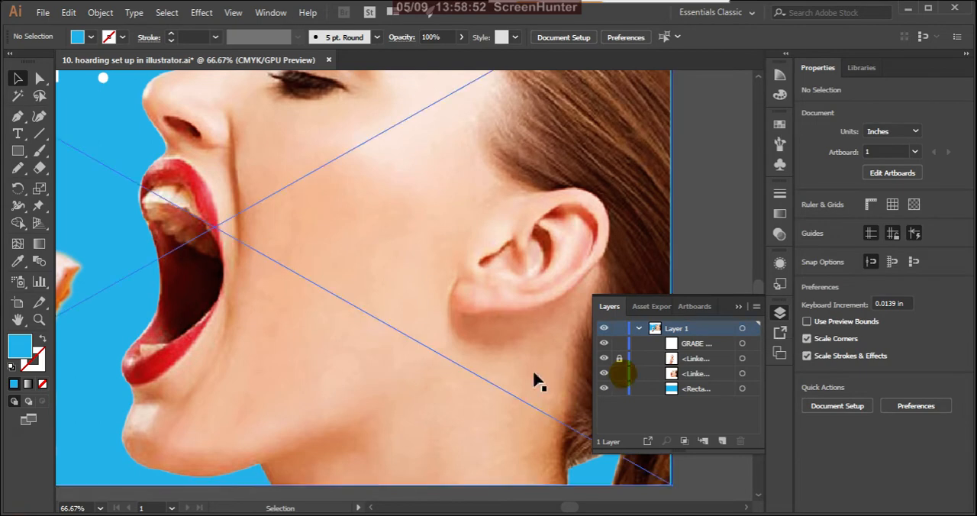
{"action": "left_click", "coordinate": [431, 305]}
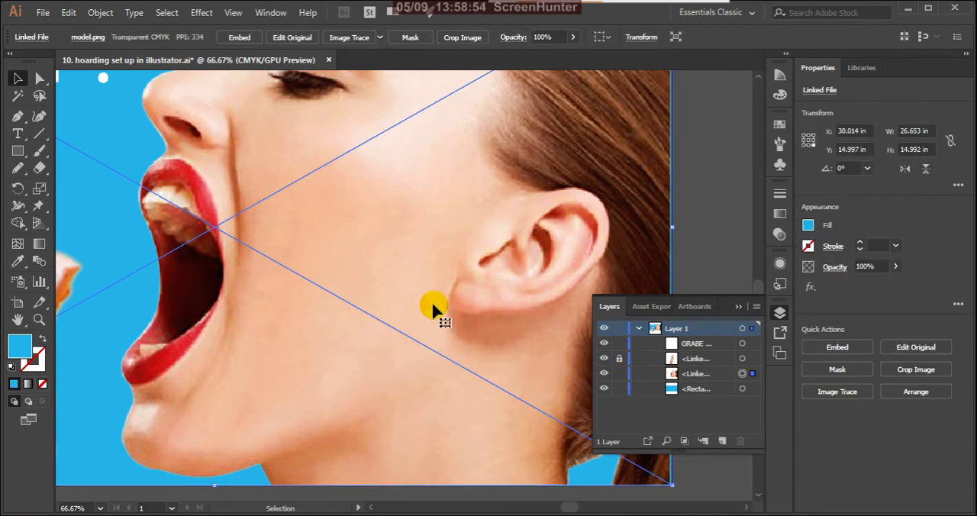
{"action": "key", "text": "Right"}
{"action": "key", "text": "Right"}
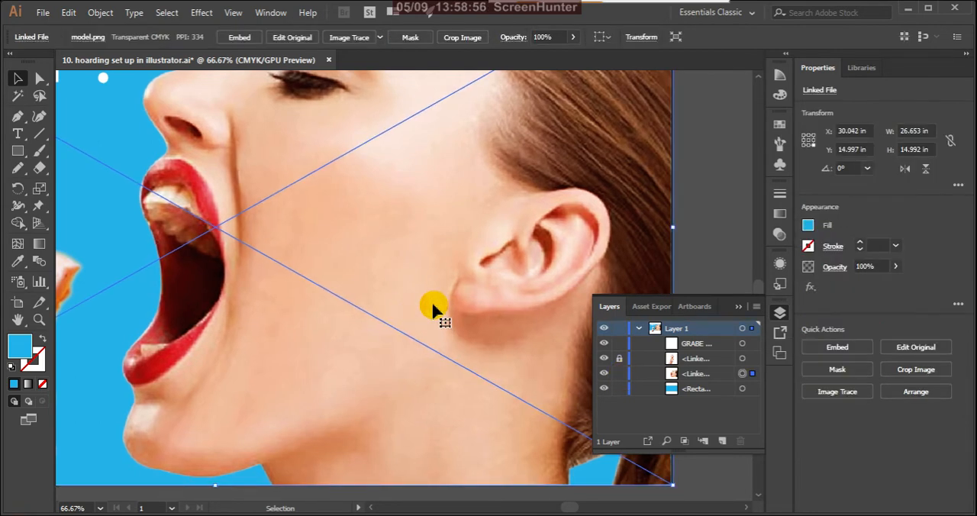
{"action": "left_click", "coordinate": [738, 306]}
{"action": "left_click", "coordinate": [719, 274]}
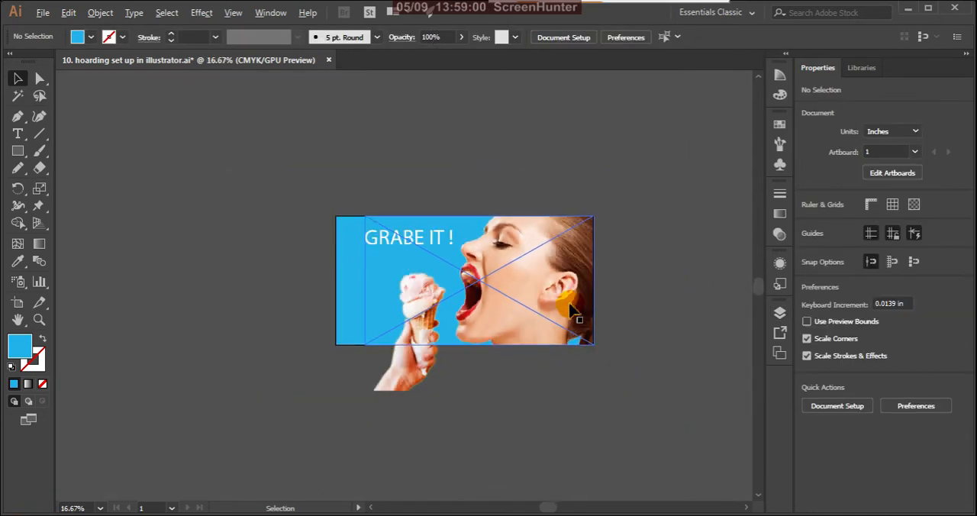
Lock the blue background rectangle and the model image in Layer 1.
{"action": "scroll", "coordinate": [588, 283], "scroll_direction": "down", "scroll_amount": 3}
{"action": "scroll", "coordinate": [562, 239], "scroll_direction": "down", "scroll_amount": 1}
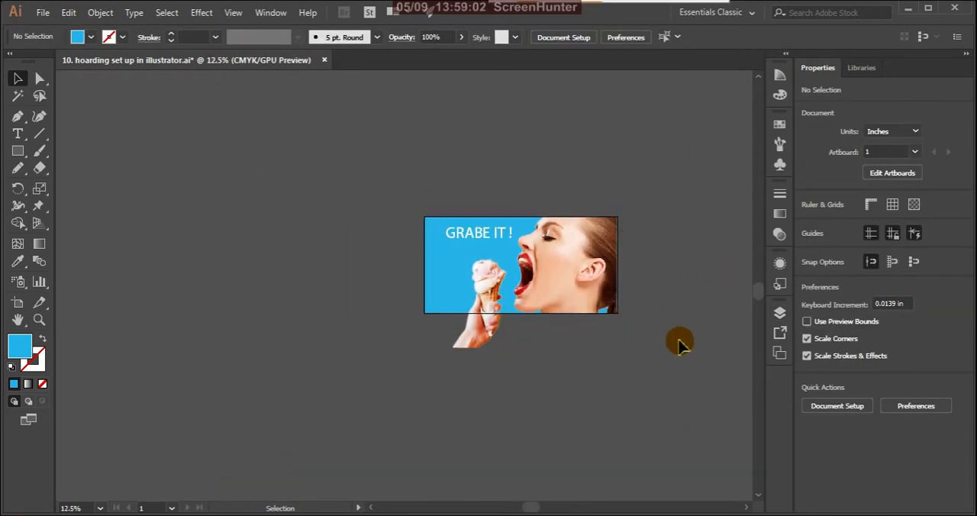
{"action": "left_click", "coordinate": [779, 313]}
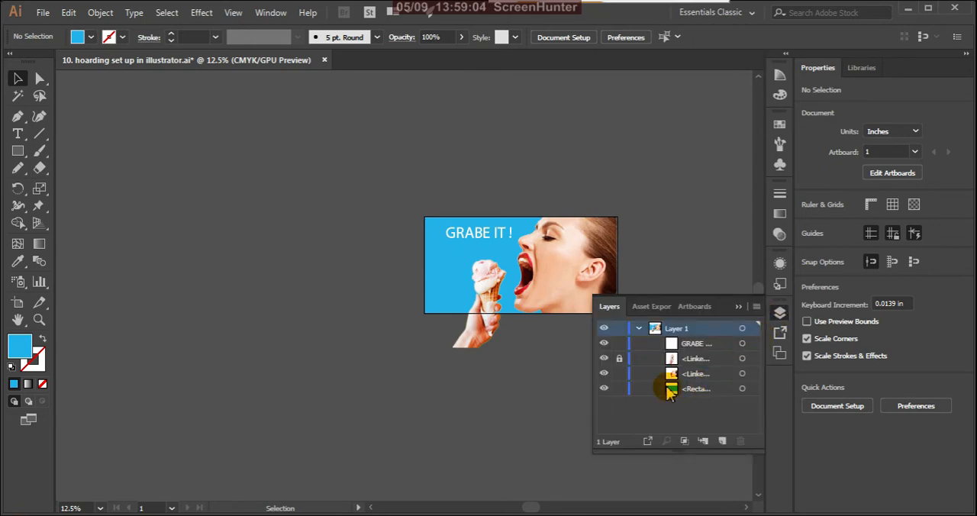
{"action": "left_click", "coordinate": [619, 388]}
{"action": "left_click", "coordinate": [620, 374]}
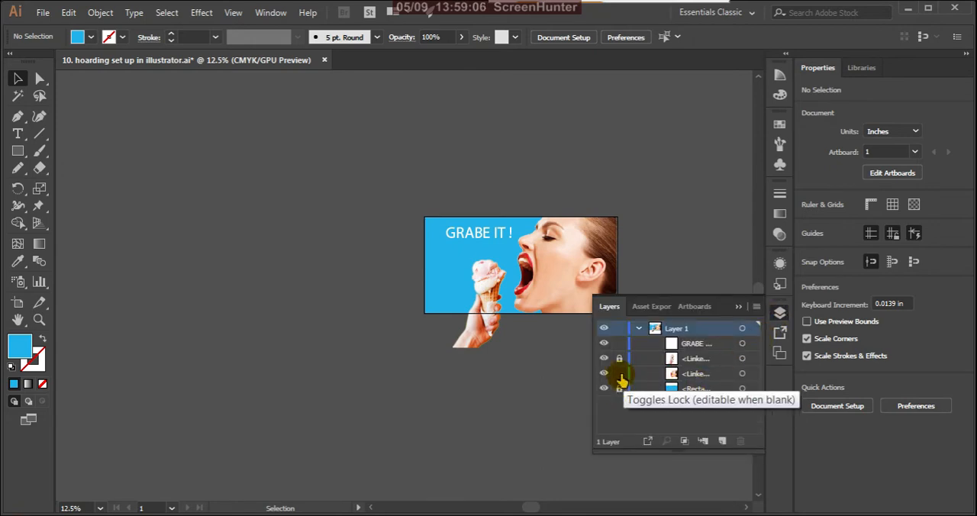
{"action": "left_click", "coordinate": [737, 309]}
Add the text "THIS SUMMER" in 72 pt Myriad Pro between the headline and the ice cream.
{"action": "scroll", "coordinate": [512, 209], "scroll_direction": "up", "scroll_amount": 3}
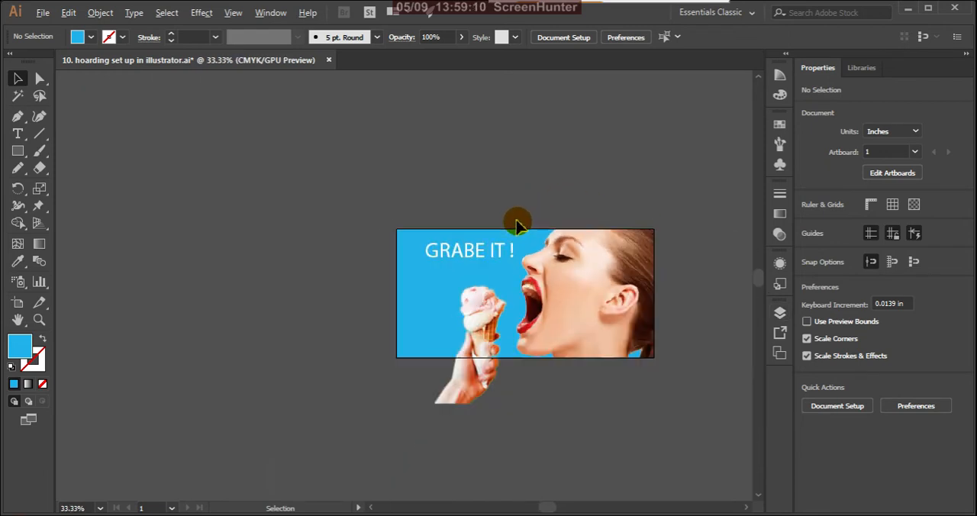
{"action": "scroll", "coordinate": [497, 244], "scroll_direction": "up", "scroll_amount": 2}
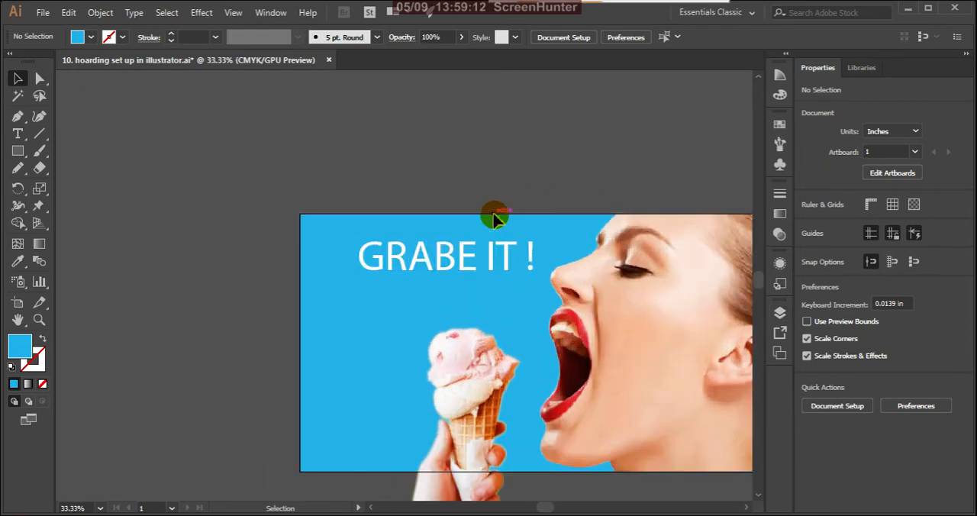
{"action": "scroll", "coordinate": [492, 218], "scroll_direction": "down", "scroll_amount": 1}
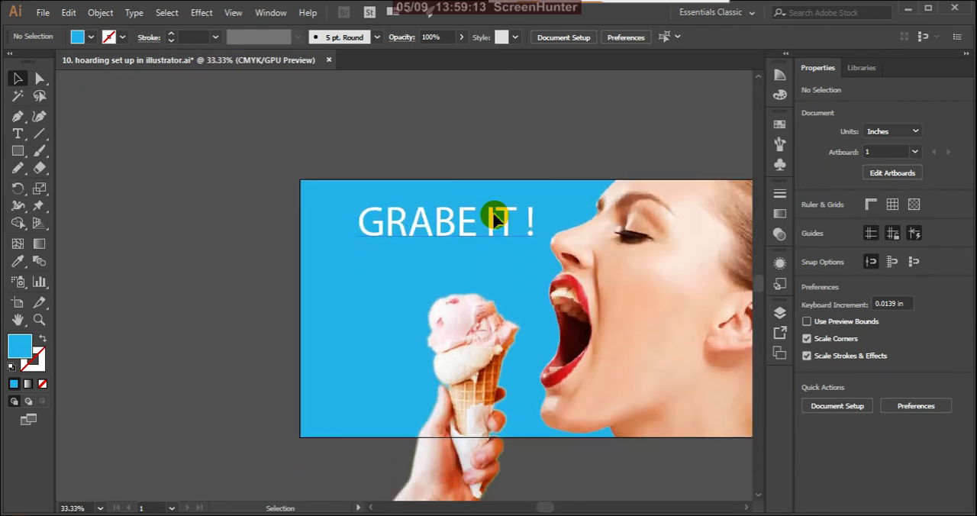
{"action": "left_click", "coordinate": [449, 229]}
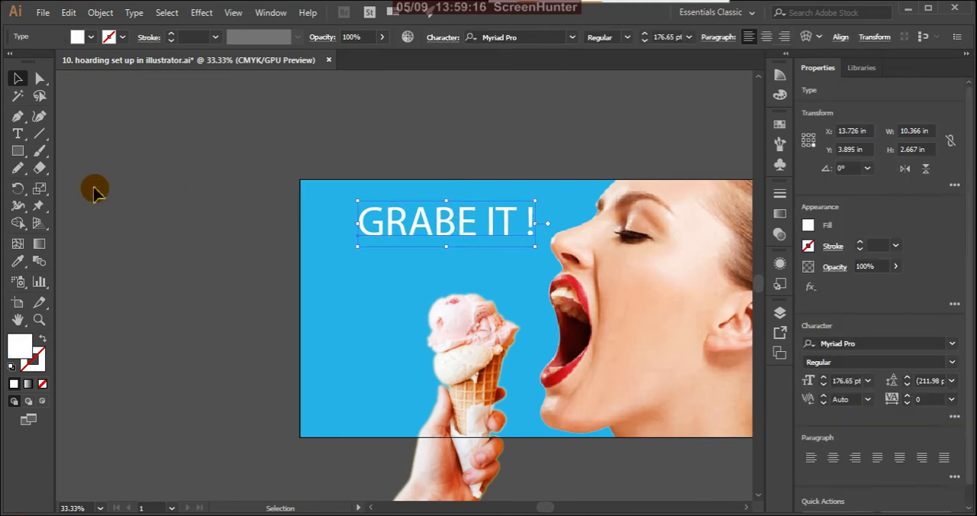
{"action": "left_click", "coordinate": [18, 133]}
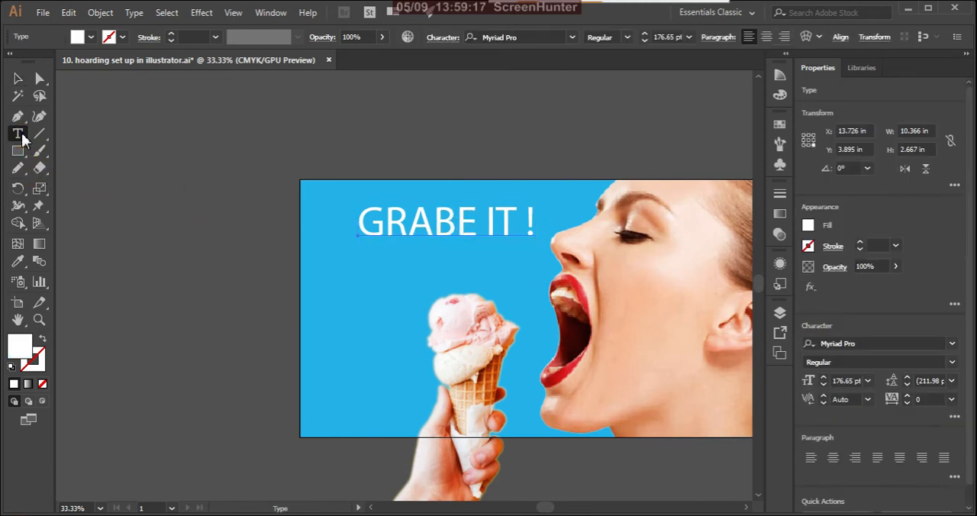
{"action": "left_click", "coordinate": [372, 283]}
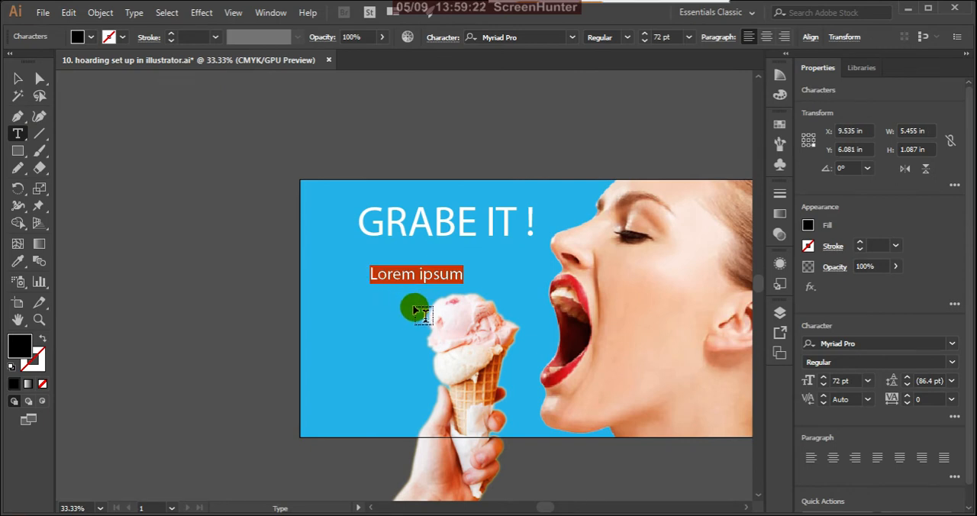
{"action": "type", "text": "THIS SUMMER"}
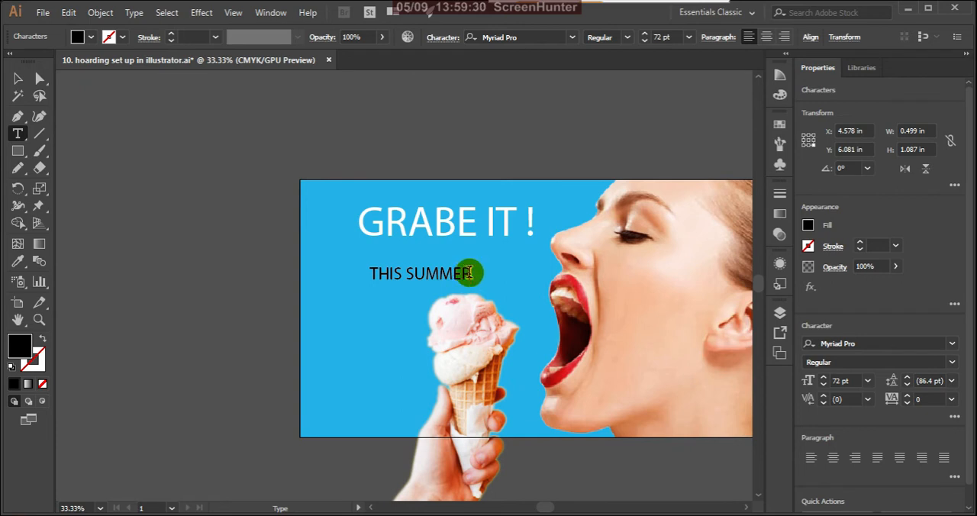
{"action": "left_click_drag", "start_coordinate": [471, 273], "coordinate": [461, 273]}
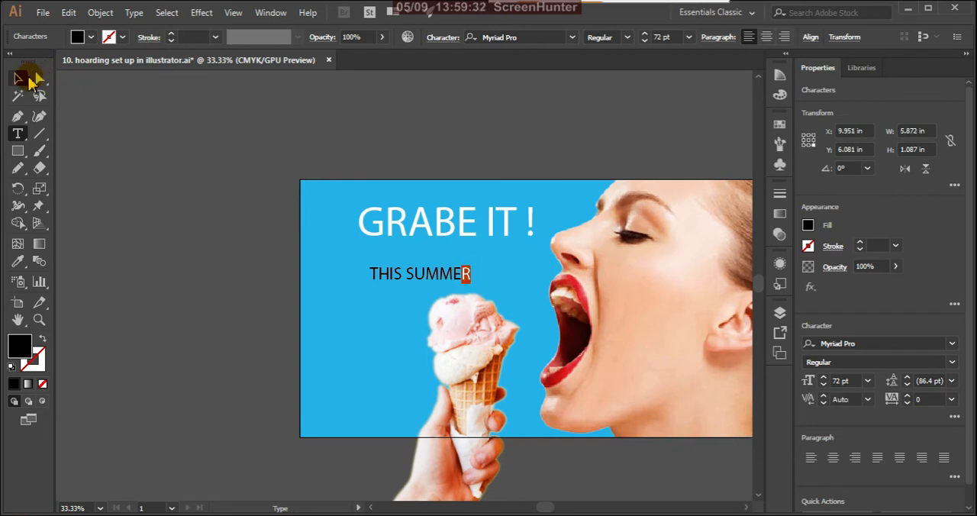
{"action": "left_click", "coordinate": [28, 79]}
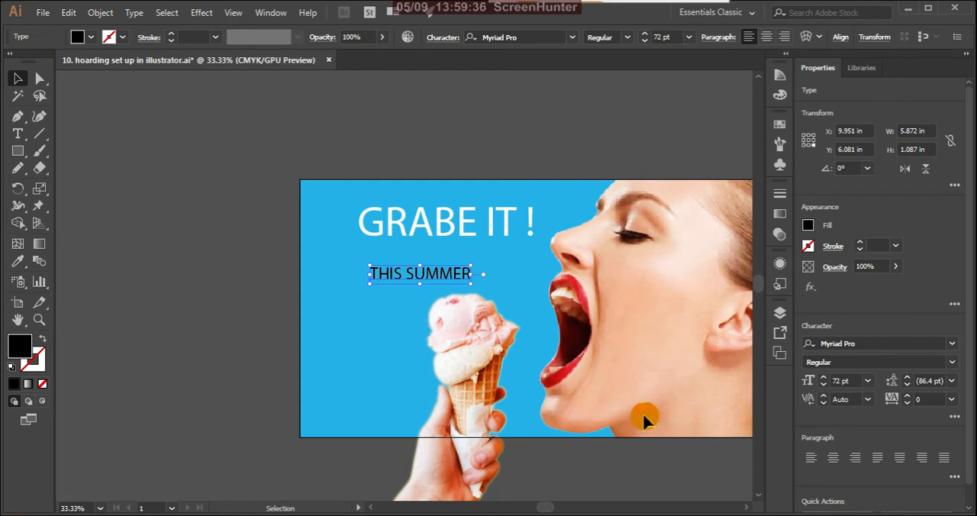
Recolor "THIS SUMMER" with the red sampled from the model's lips using the Eyedropper, and deselect it.
{"action": "key", "text": "i"}
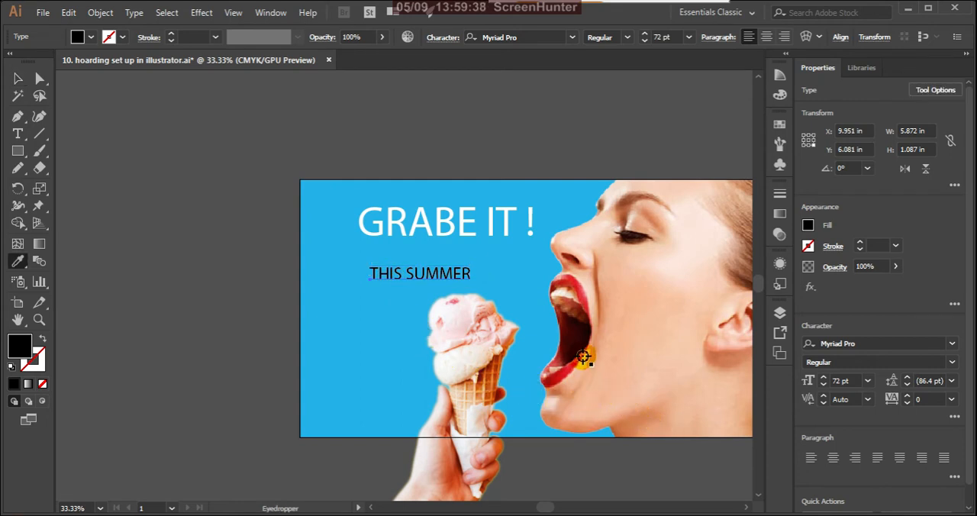
{"action": "left_click", "coordinate": [584, 302]}
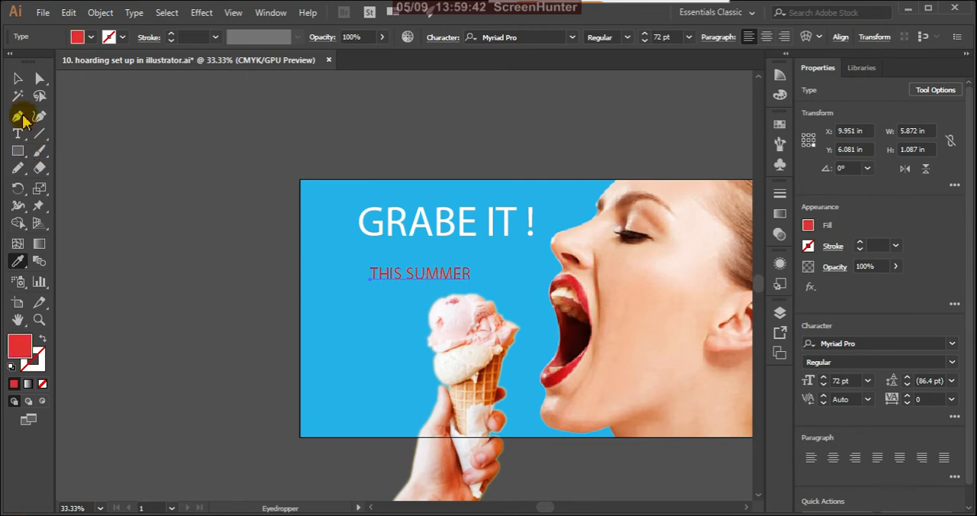
{"action": "left_click", "coordinate": [17, 78]}
{"action": "left_click", "coordinate": [158, 263]}
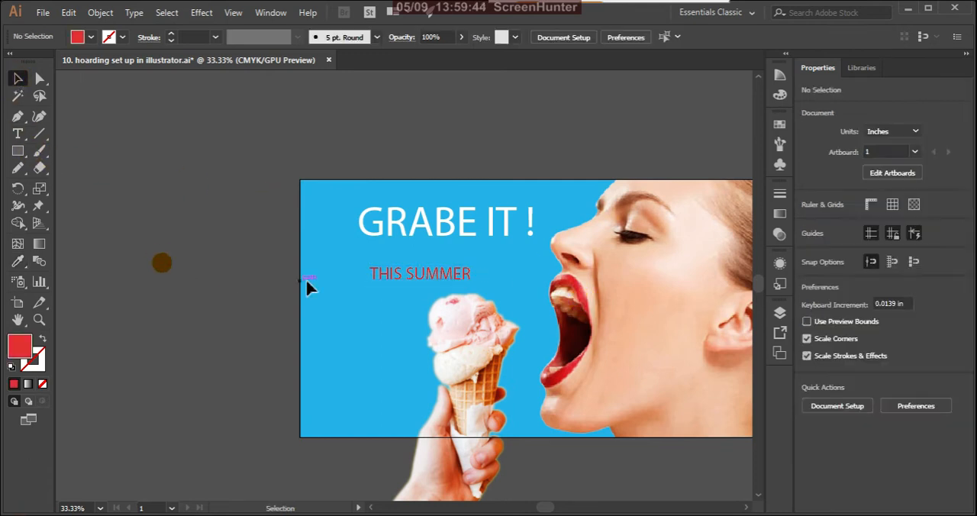
Try a light pink fill, F9A0A0, on the "THIS SUMMER" text.
{"action": "left_click", "coordinate": [456, 280]}
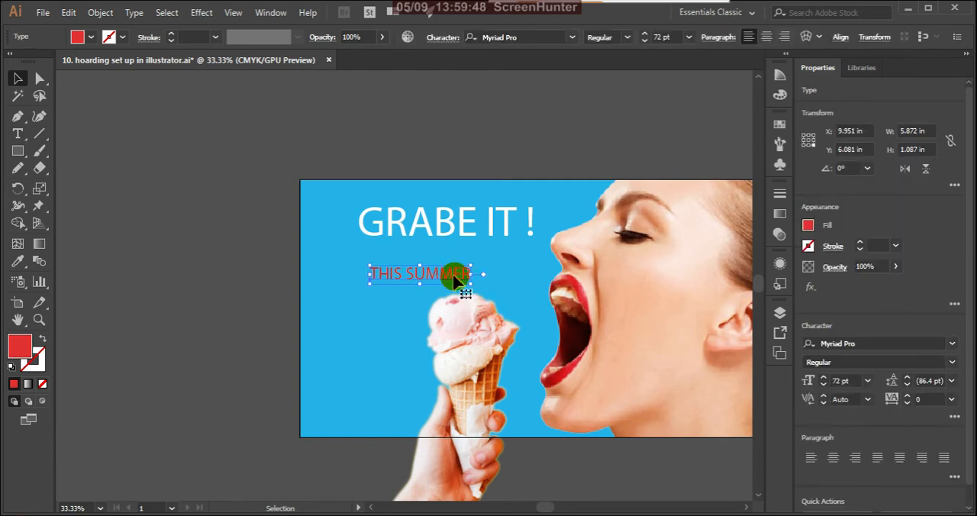
{"action": "double_click", "coordinate": [22, 346]}
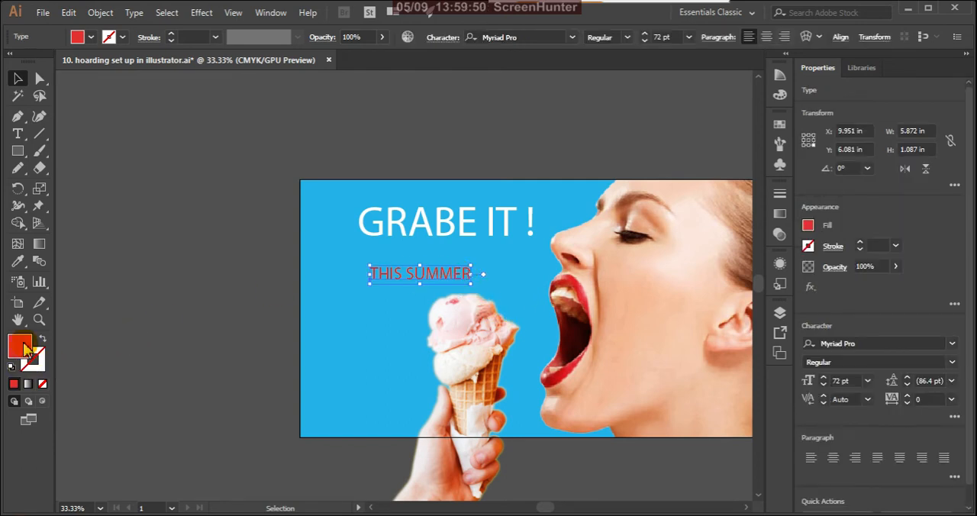
{"action": "left_click_drag", "start_coordinate": [374, 257], "coordinate": [362, 248]}
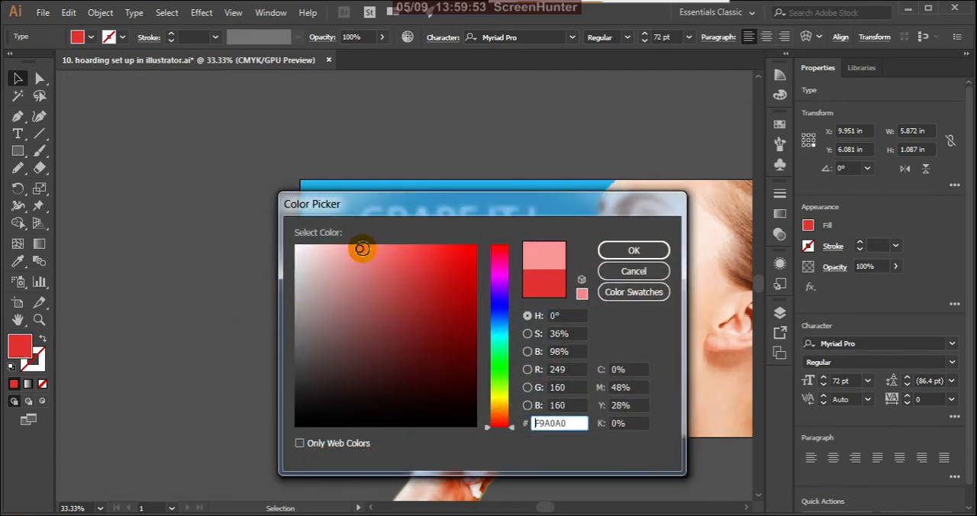
{"action": "left_click", "coordinate": [633, 252]}
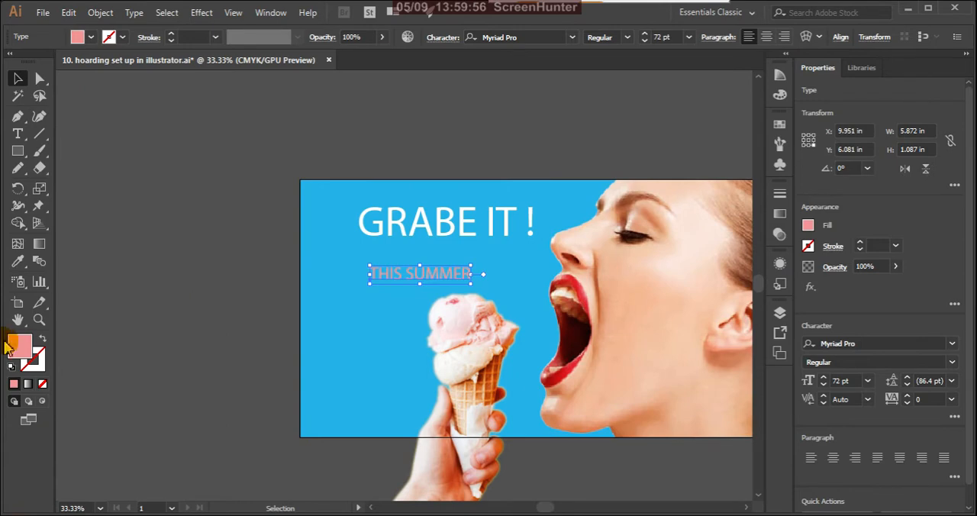
Set the fill of the "THIS SUMMER" text to a dark red, about 990707, and deselect it.
{"action": "double_click", "coordinate": [31, 351]}
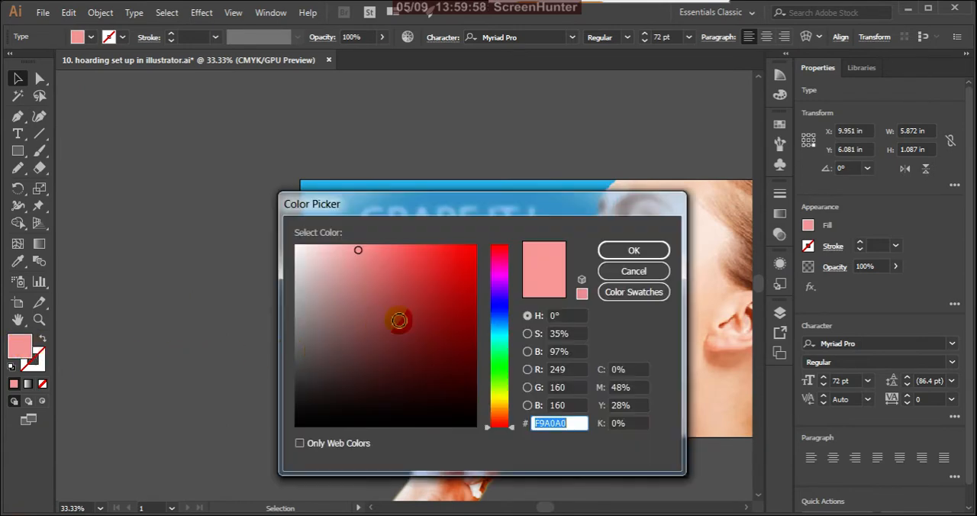
{"action": "left_click_drag", "start_coordinate": [399, 320], "coordinate": [468, 317]}
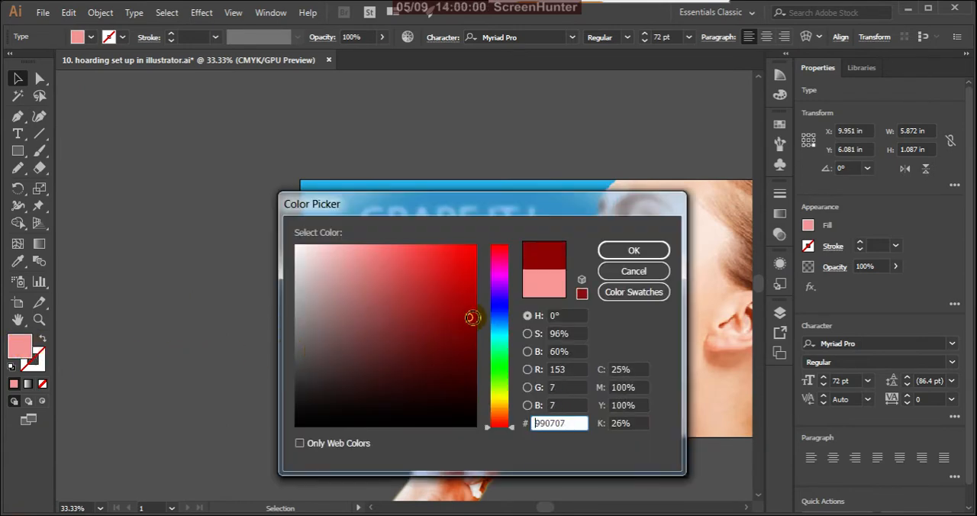
{"action": "left_click", "coordinate": [636, 252]}
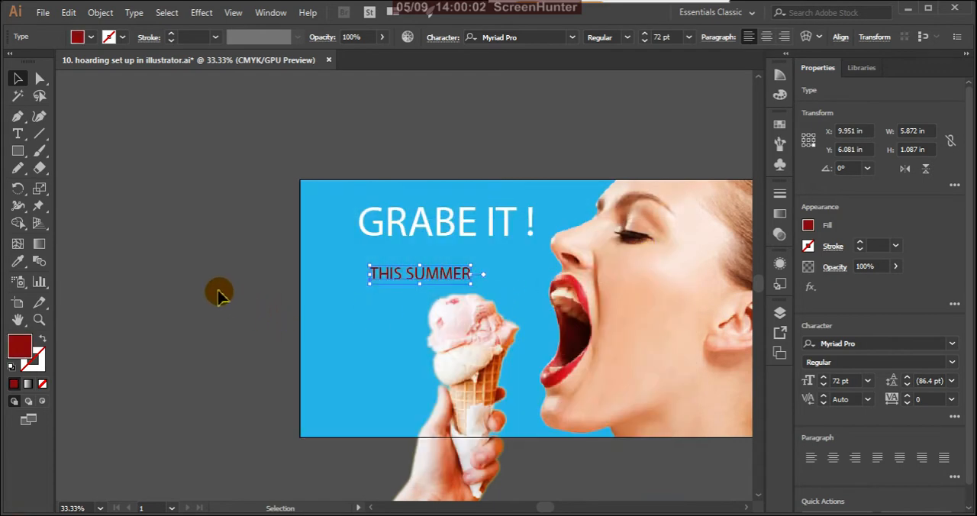
{"action": "left_click", "coordinate": [216, 294]}
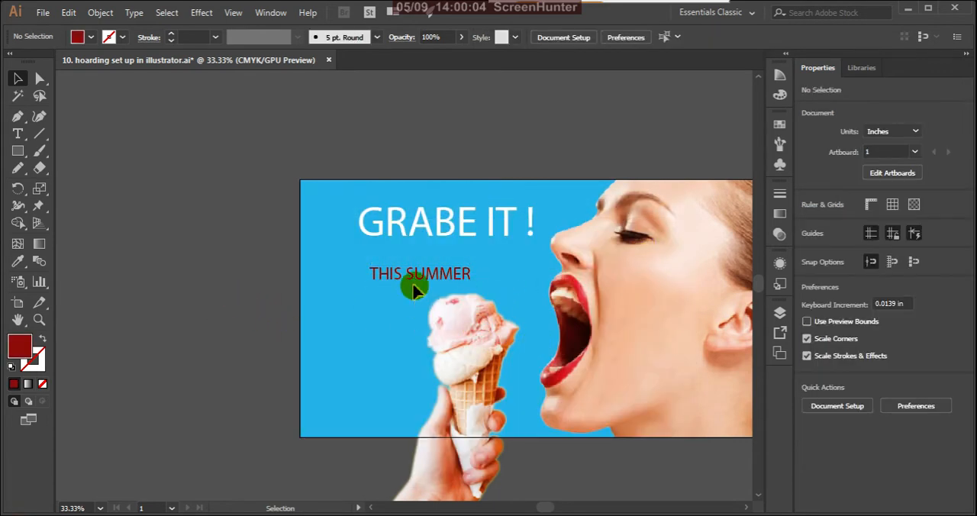
{"action": "left_click", "coordinate": [431, 277]}
{"action": "left_click", "coordinate": [246, 266]}
Unlock the blue background rectangle in Layer 1 and select it.
{"action": "scroll", "coordinate": [406, 306], "scroll_direction": "down", "scroll_amount": 3}
{"action": "scroll", "coordinate": [407, 305], "scroll_direction": "up", "scroll_amount": 2}
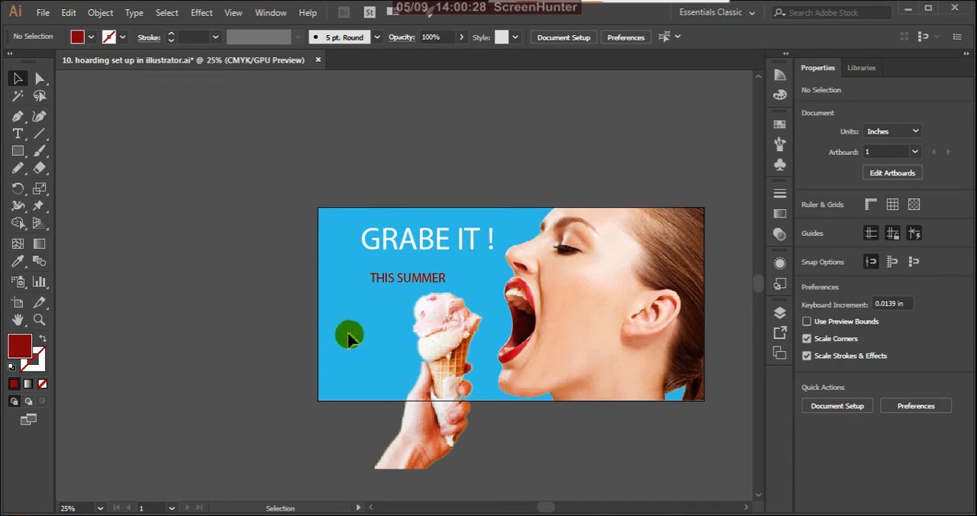
{"action": "left_click", "coordinate": [779, 313]}
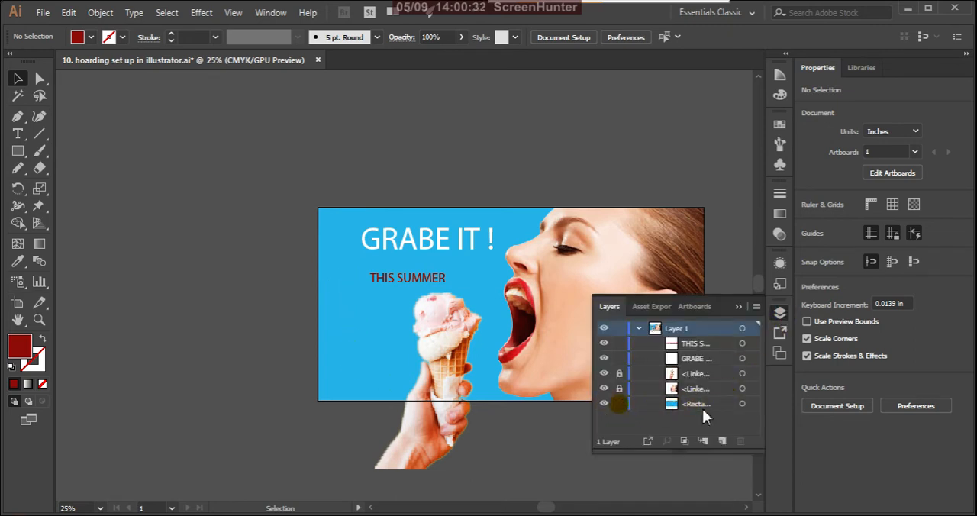
{"action": "left_click", "coordinate": [741, 404]}
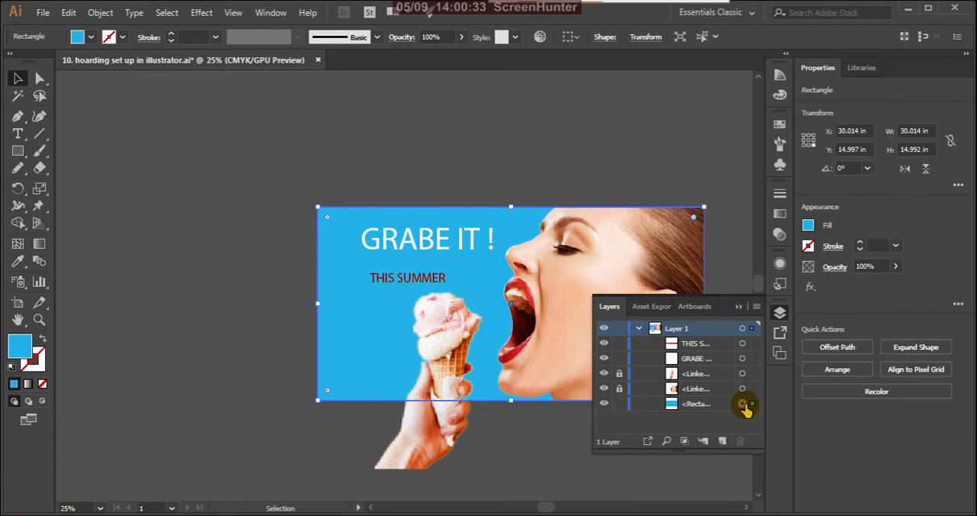
{"action": "left_click", "coordinate": [738, 307]}
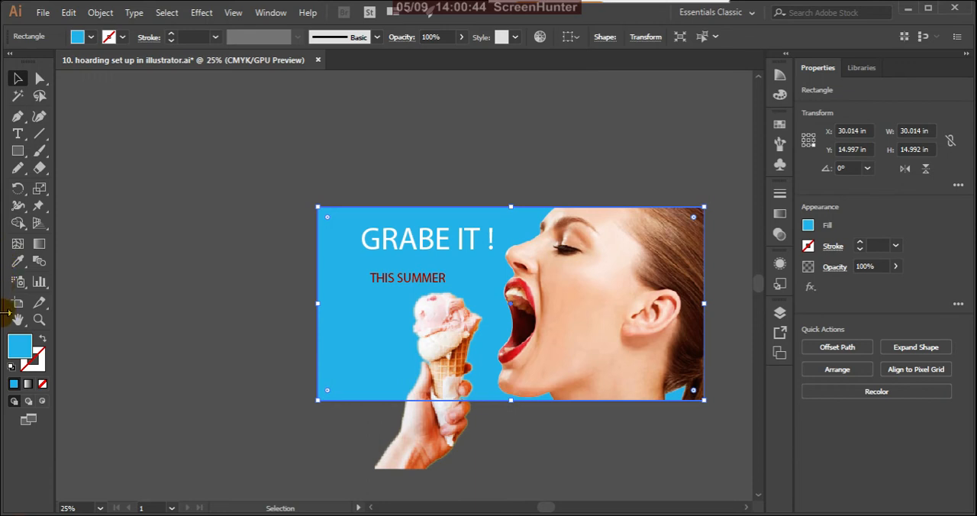
Replace the background rectangle's solid fill with the Orange, Yellow linear gradient preset.
{"action": "left_click", "coordinate": [28, 383]}
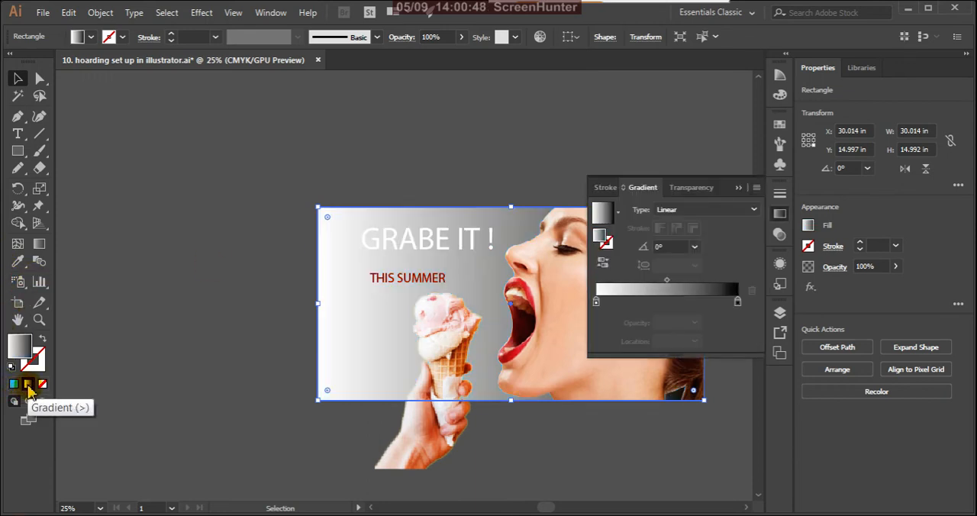
{"action": "left_click", "coordinate": [619, 215]}
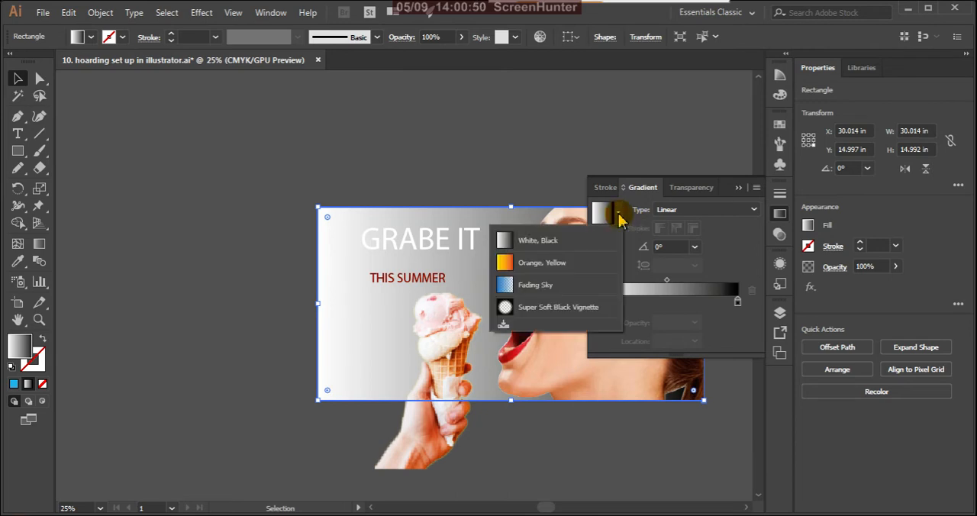
{"action": "left_click", "coordinate": [538, 263]}
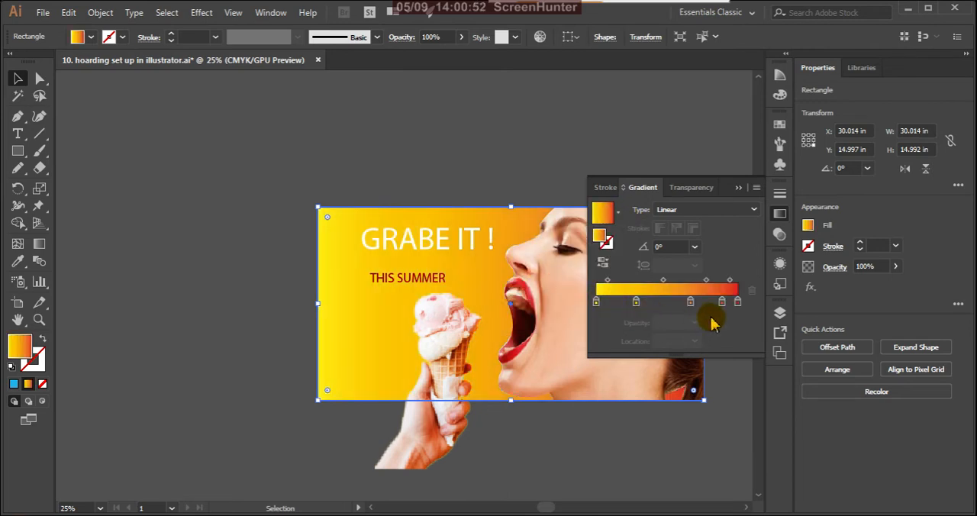
Delete the three intermediate color stops from the background gradient, keeping only the yellow start and red end stops.
{"action": "left_click", "coordinate": [690, 301]}
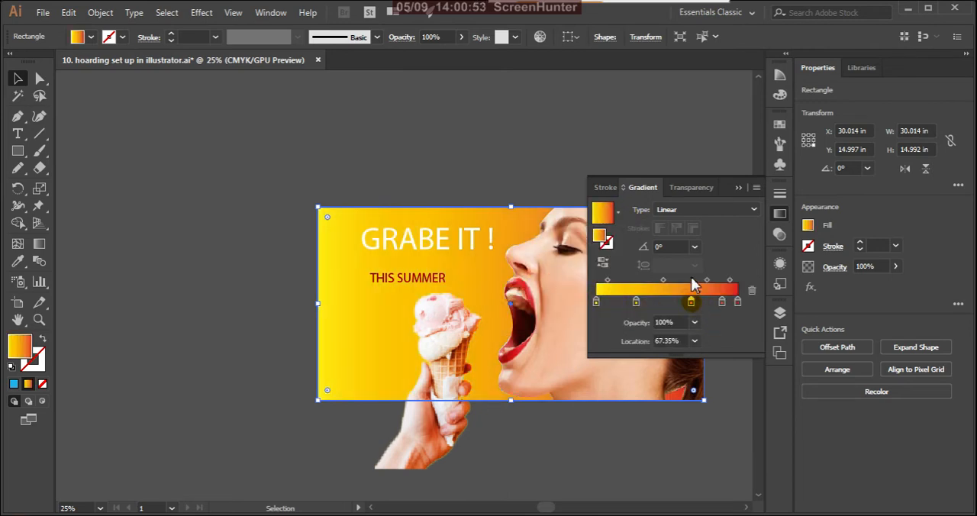
{"action": "left_click", "coordinate": [722, 302]}
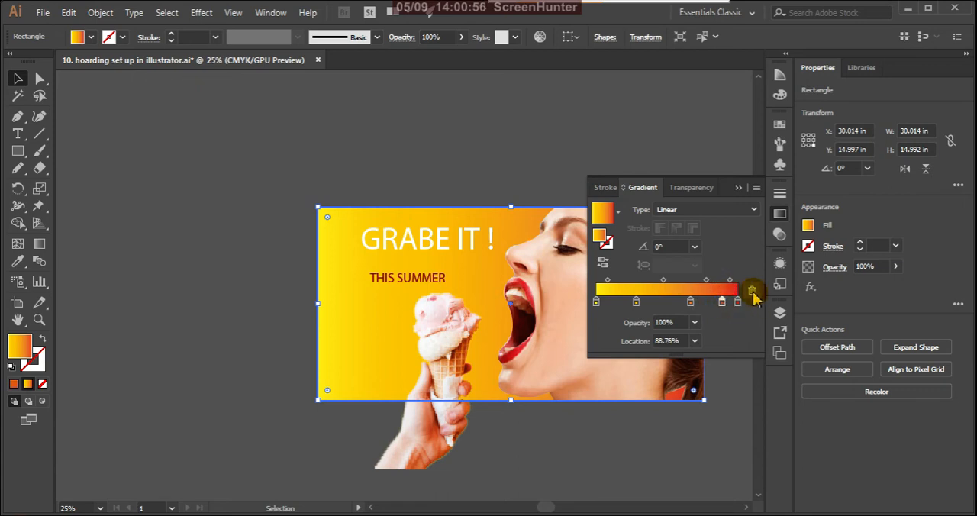
{"action": "left_click", "coordinate": [752, 292]}
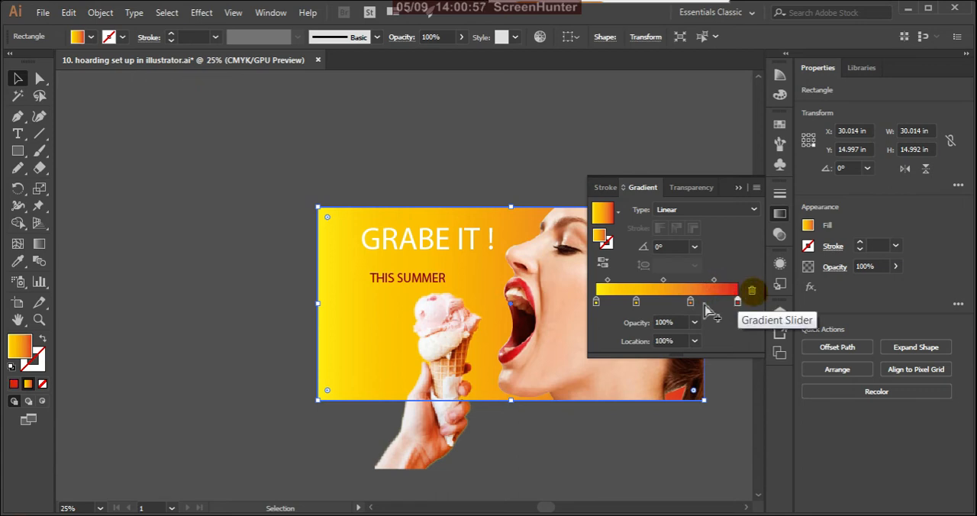
{"action": "left_click", "coordinate": [751, 293]}
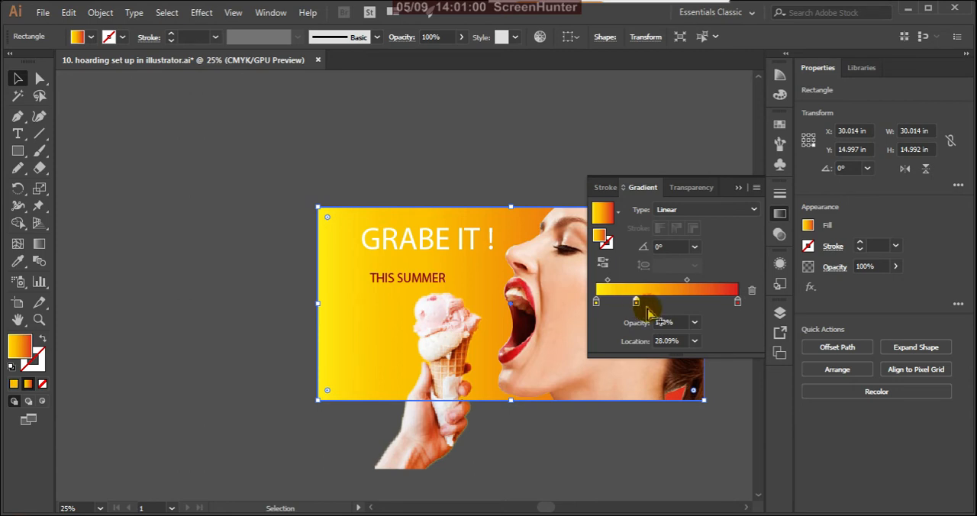
{"action": "left_click", "coordinate": [752, 292]}
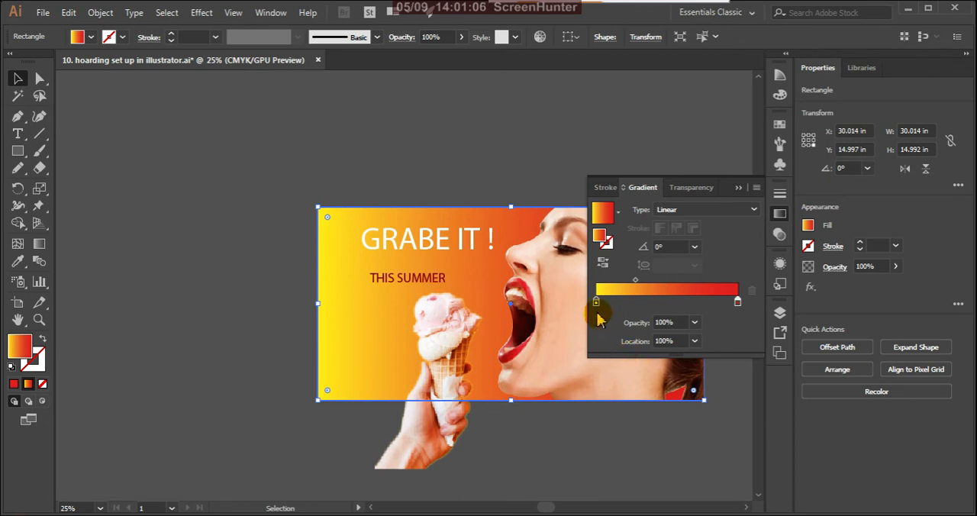
Recolor the gradient's yellow start stop with the light blue swatch, C 70, M 15, and show its CMYK color settings.
{"action": "left_click", "coordinate": [596, 302]}
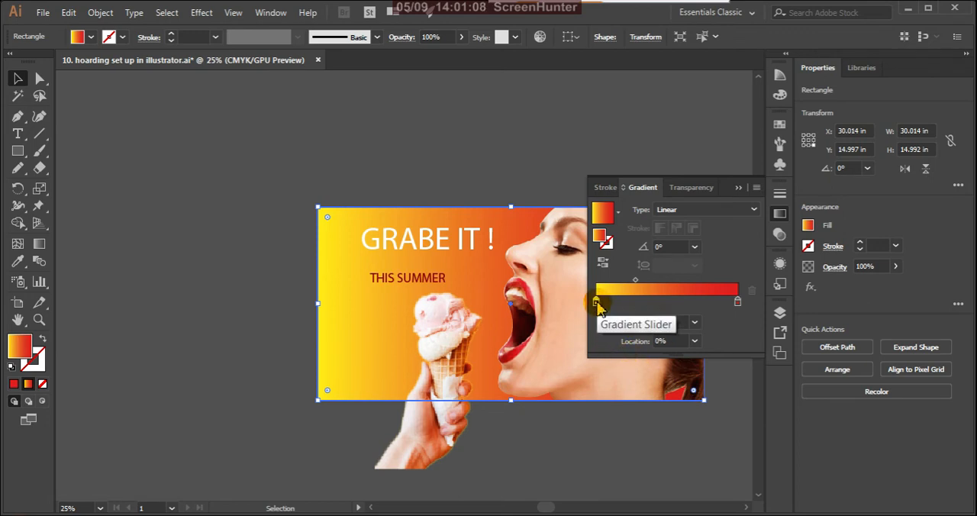
{"action": "double_click", "coordinate": [595, 302]}
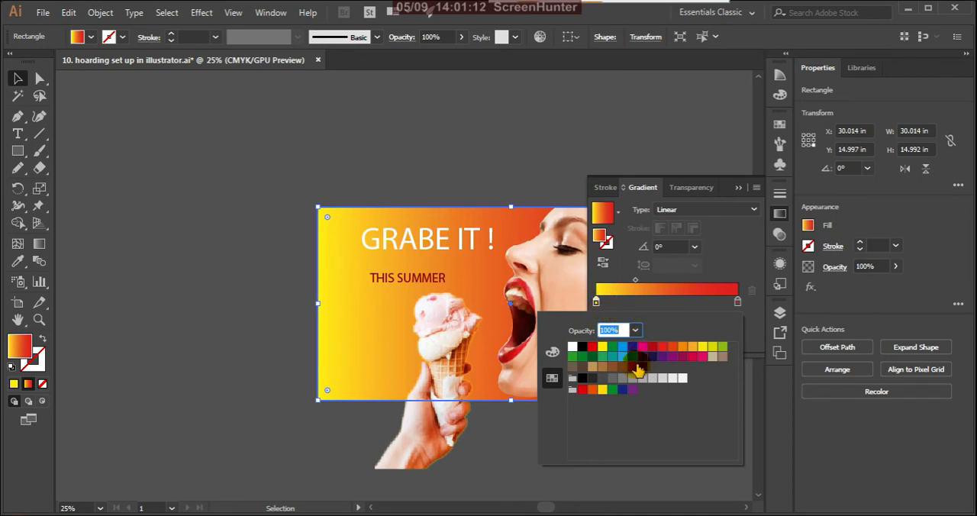
{"action": "left_click", "coordinate": [622, 357]}
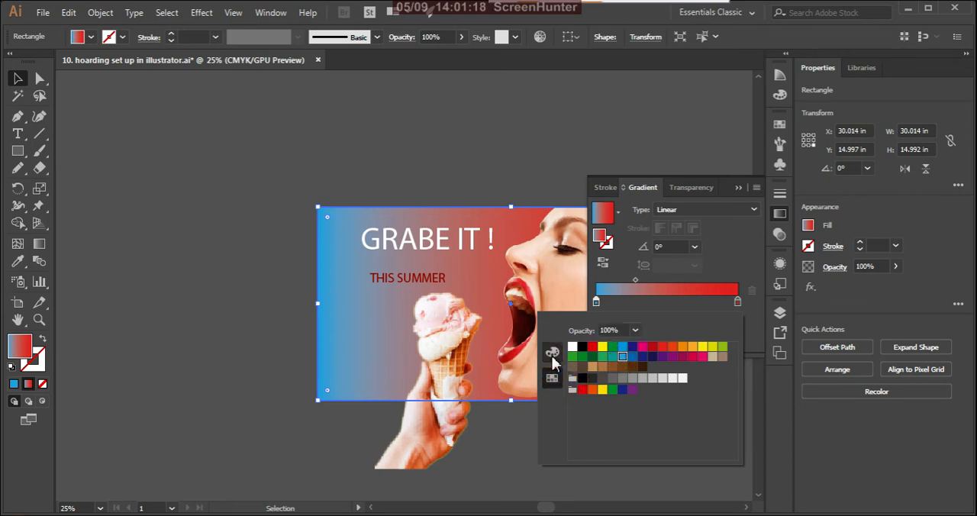
{"action": "left_click", "coordinate": [552, 354]}
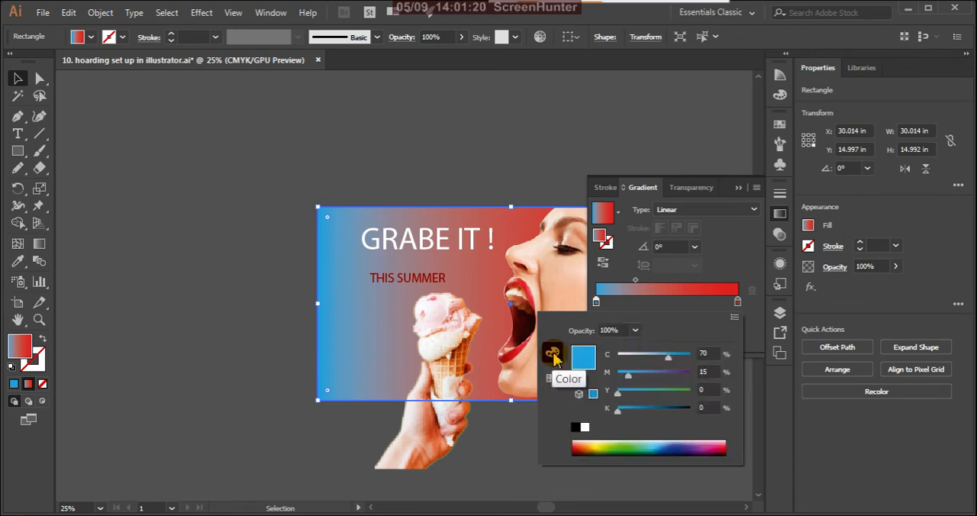
{"action": "left_click", "coordinate": [551, 377]}
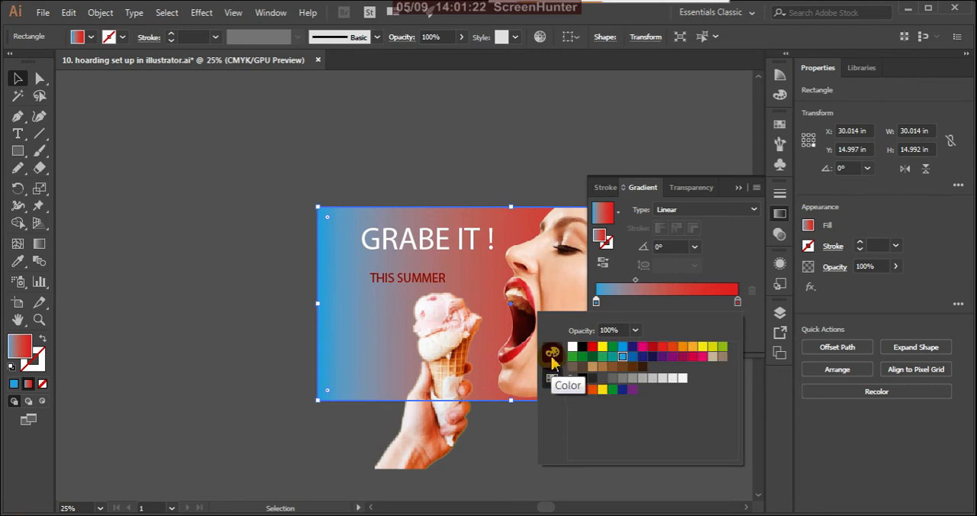
{"action": "left_click", "coordinate": [553, 355]}
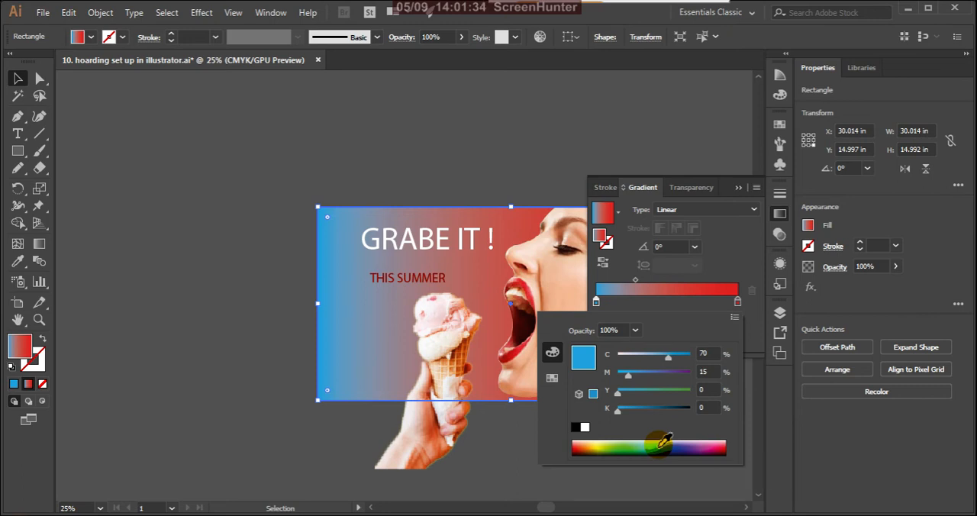
Try light yellow, light blue and pale orange colors from the spectrum on the gradient's start stop.
{"action": "left_click", "coordinate": [602, 442]}
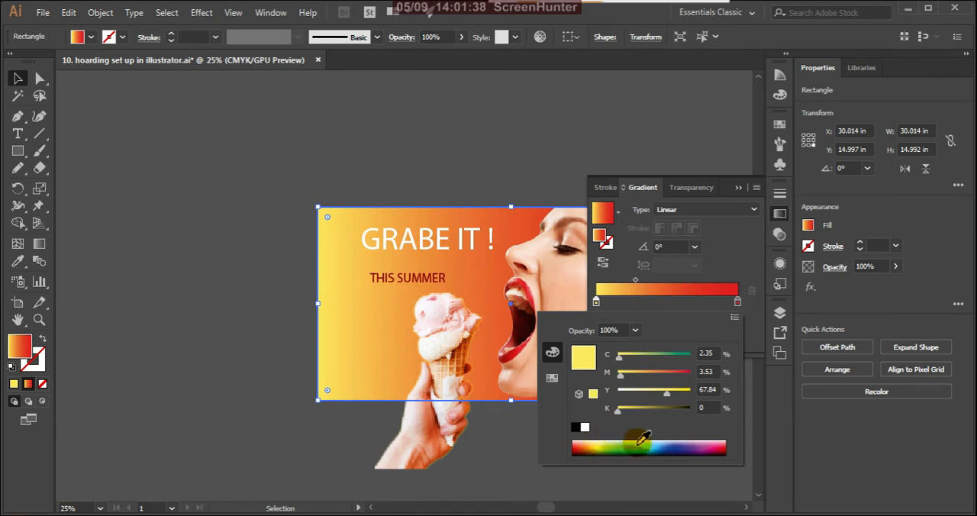
{"action": "left_click", "coordinate": [663, 443]}
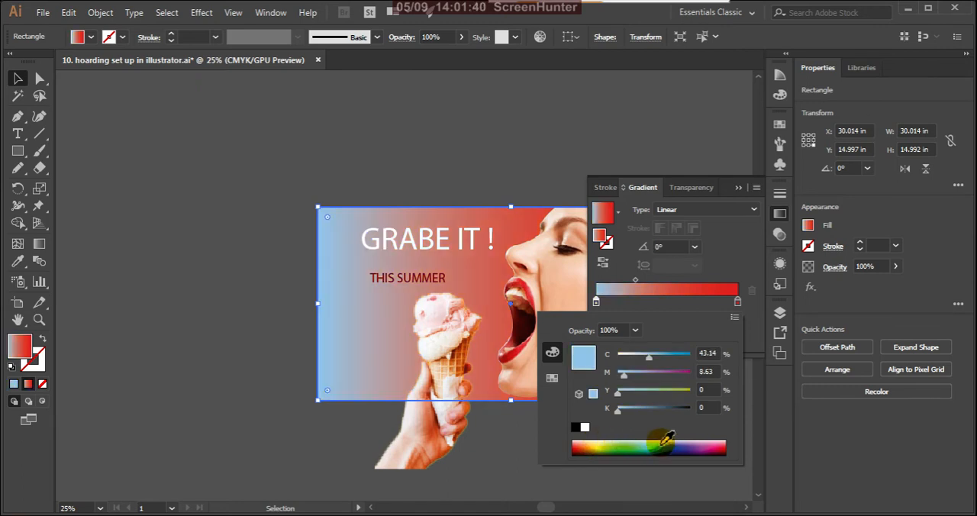
{"action": "left_click", "coordinate": [662, 443]}
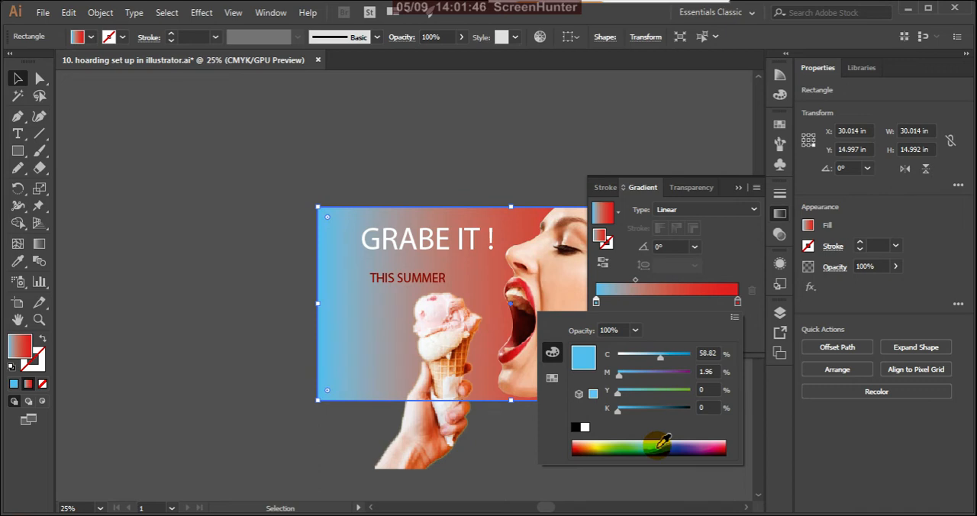
{"action": "left_click", "coordinate": [596, 437]}
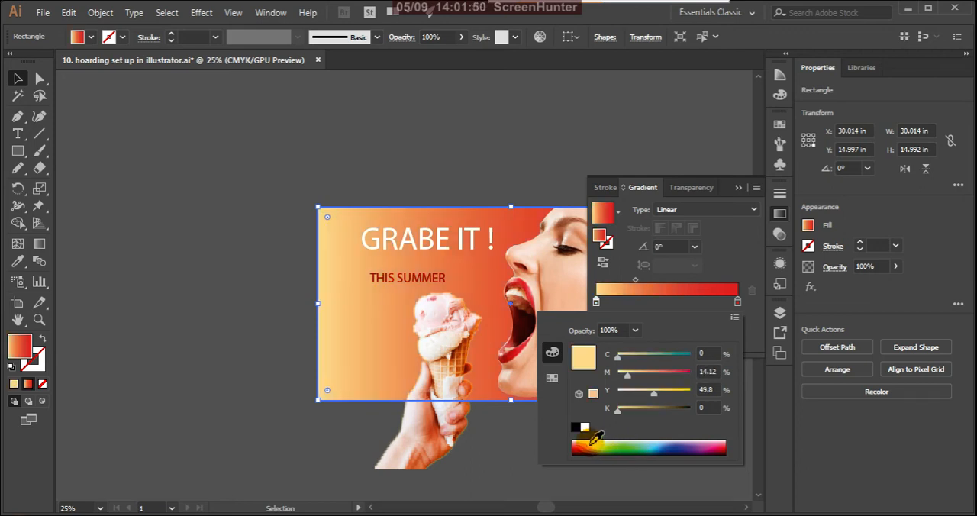
{"action": "left_click", "coordinate": [601, 438]}
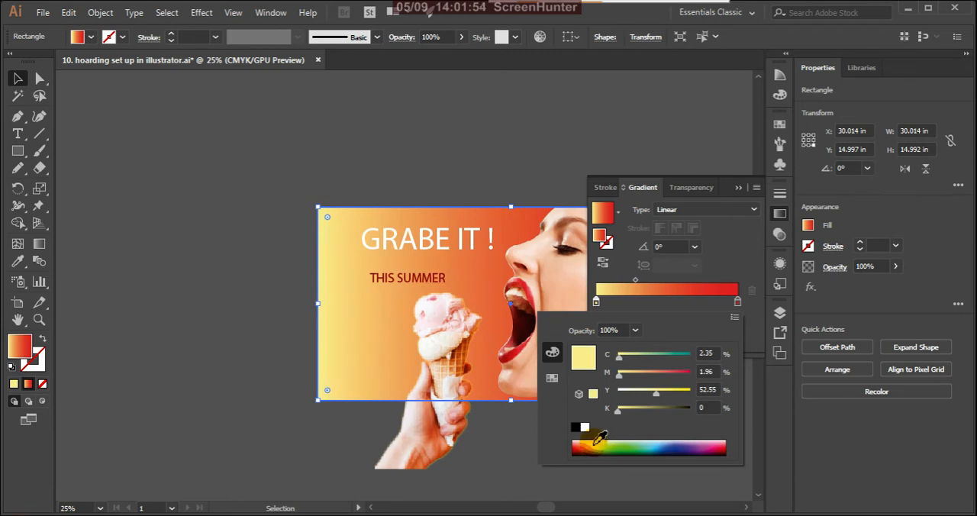
Pick a bright sky blue from the spectrum for the gradient's start stop and set its cyan to 66%.
{"action": "left_click", "coordinate": [658, 446]}
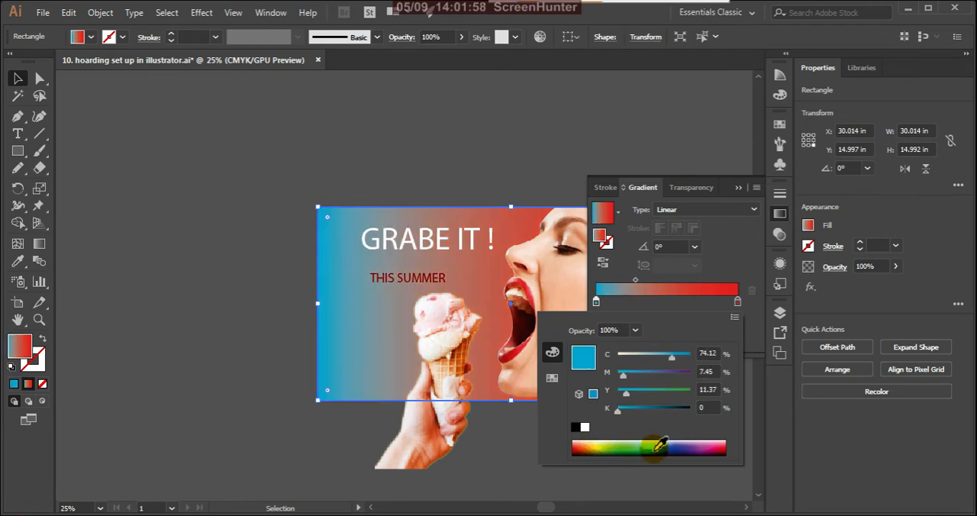
{"action": "left_click", "coordinate": [657, 445]}
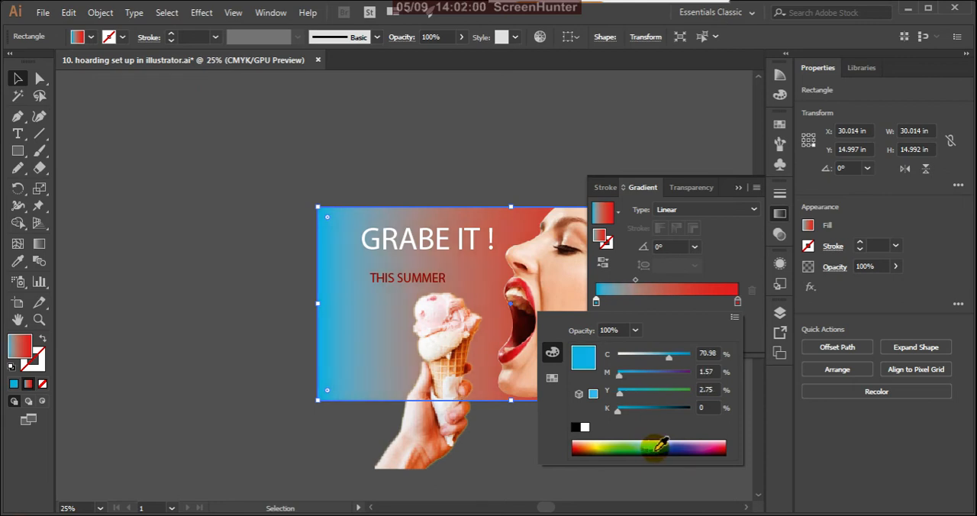
{"action": "left_click_drag", "start_coordinate": [669, 356], "coordinate": [647, 363]}
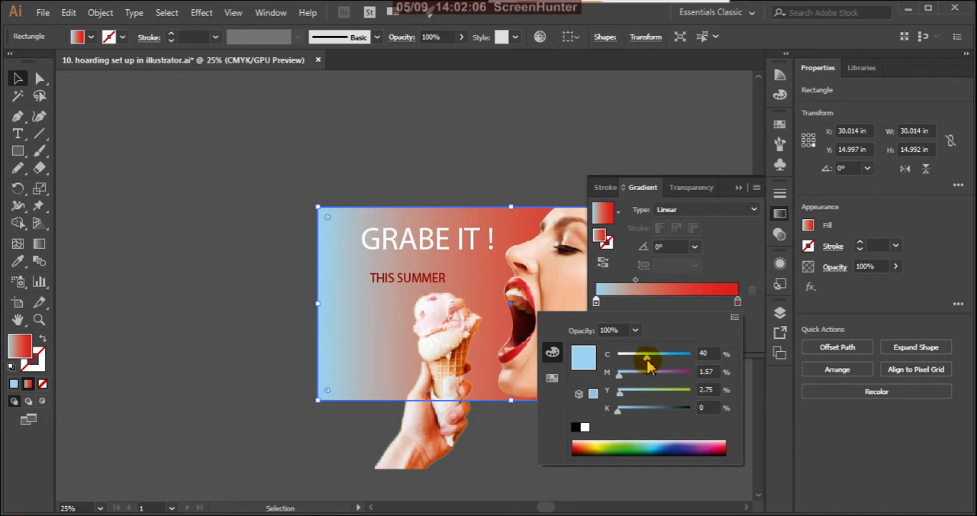
{"action": "left_click_drag", "start_coordinate": [646, 364], "coordinate": [666, 359]}
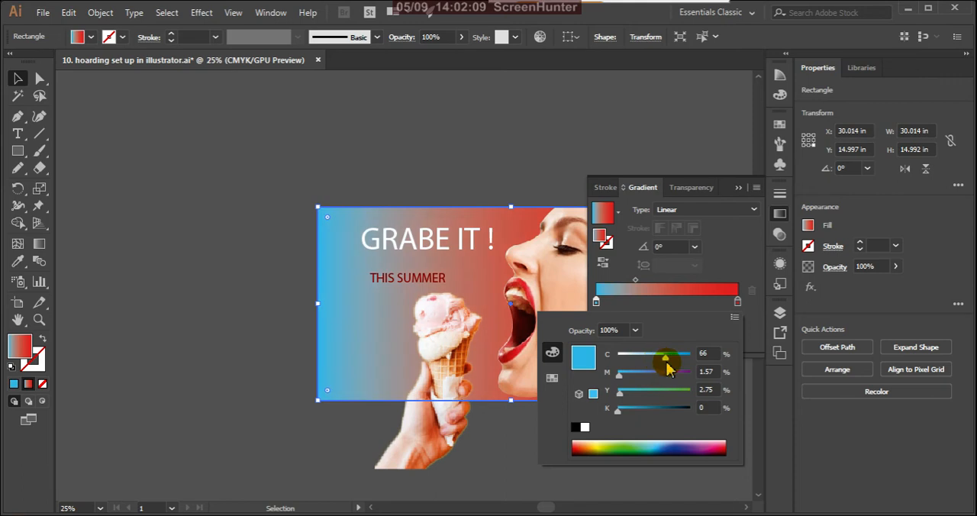
Recolor the gradient's red end stop with the medium blue swatch, trying the dark purple swatch for comparison.
{"action": "left_click", "coordinate": [737, 306]}
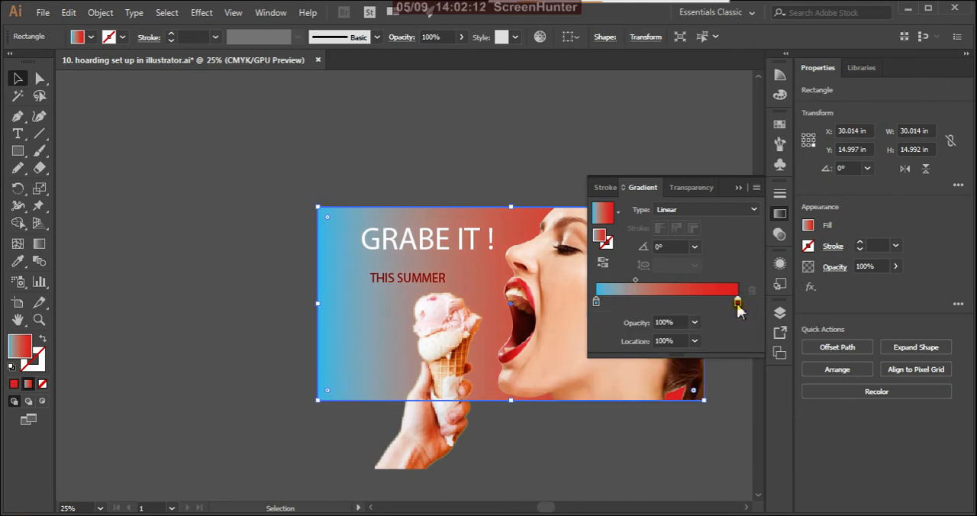
{"action": "double_click", "coordinate": [737, 304]}
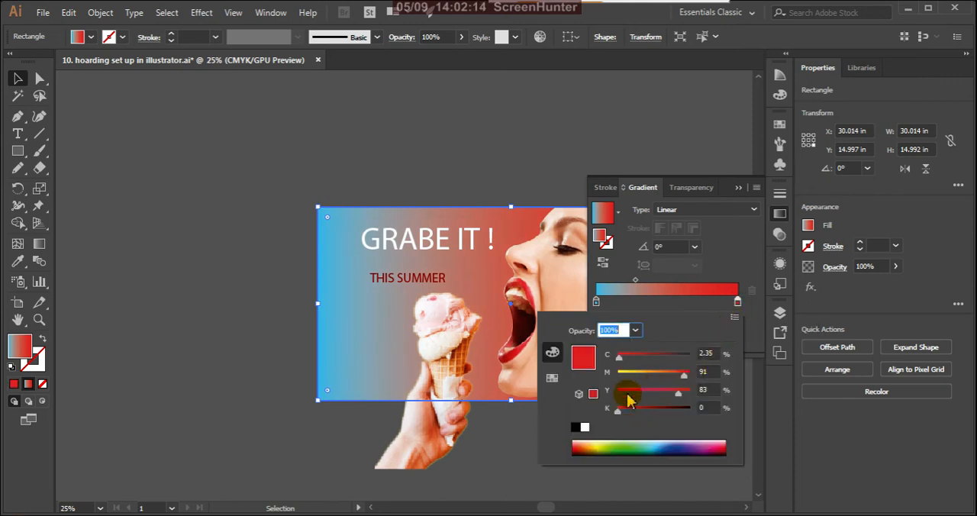
{"action": "left_click", "coordinate": [552, 378]}
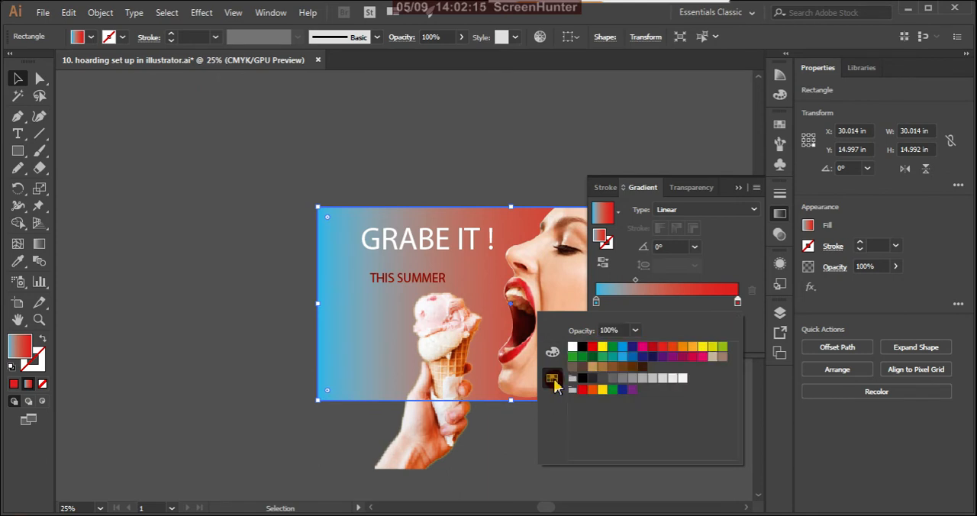
{"action": "left_click", "coordinate": [634, 358]}
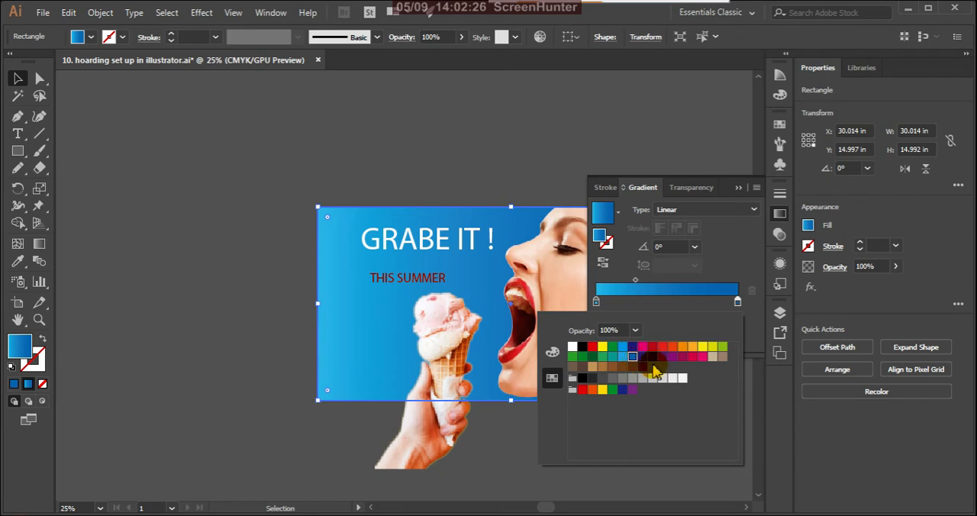
{"action": "left_click", "coordinate": [662, 357]}
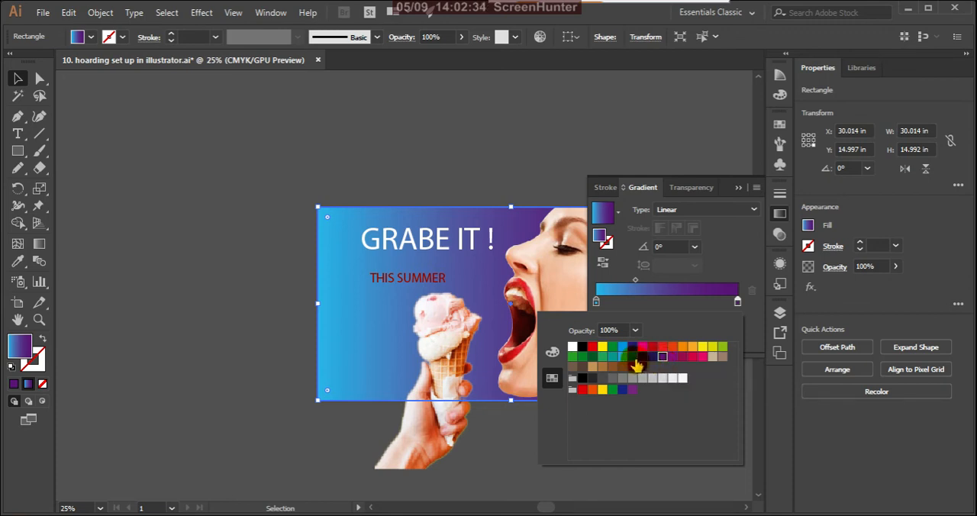
{"action": "left_click", "coordinate": [632, 357]}
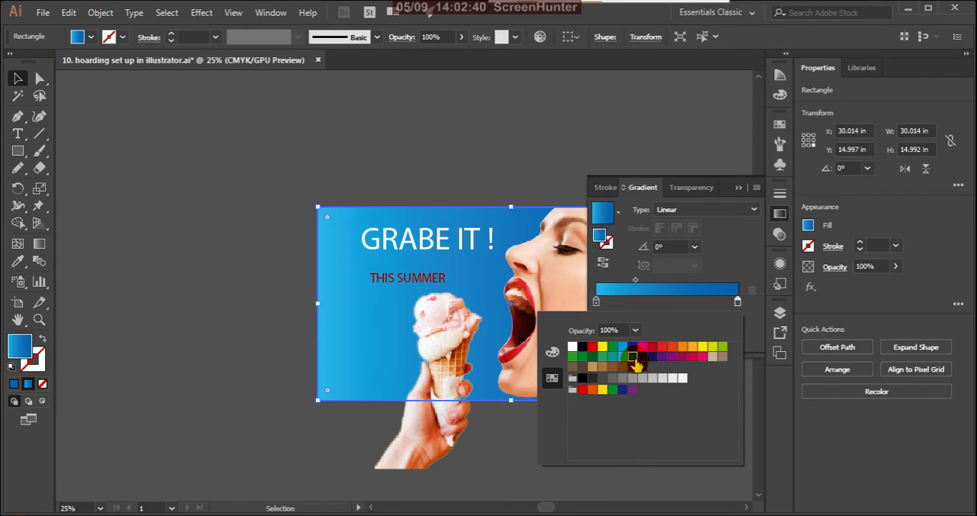
Deepen the blue of the gradient's start stop by setting its cyan to 99%.
{"action": "left_click", "coordinate": [596, 304]}
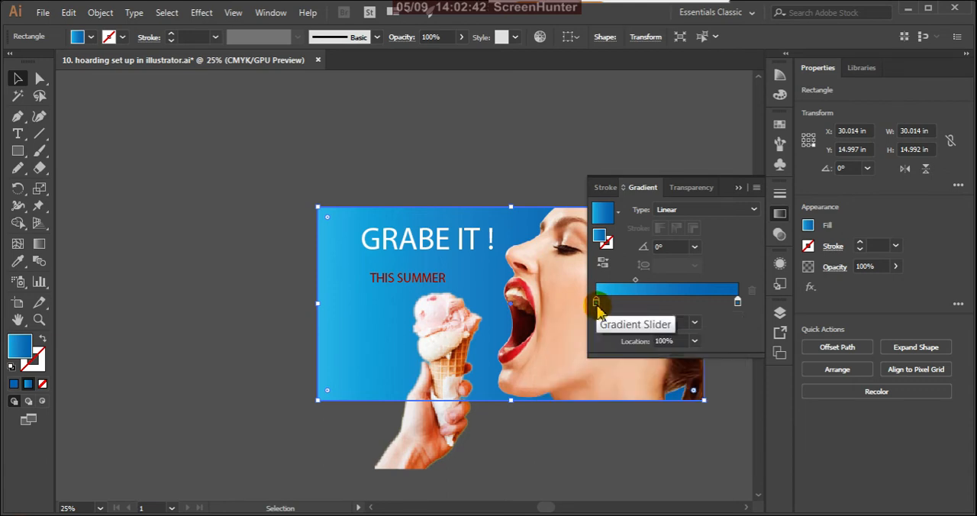
{"action": "left_click", "coordinate": [596, 303]}
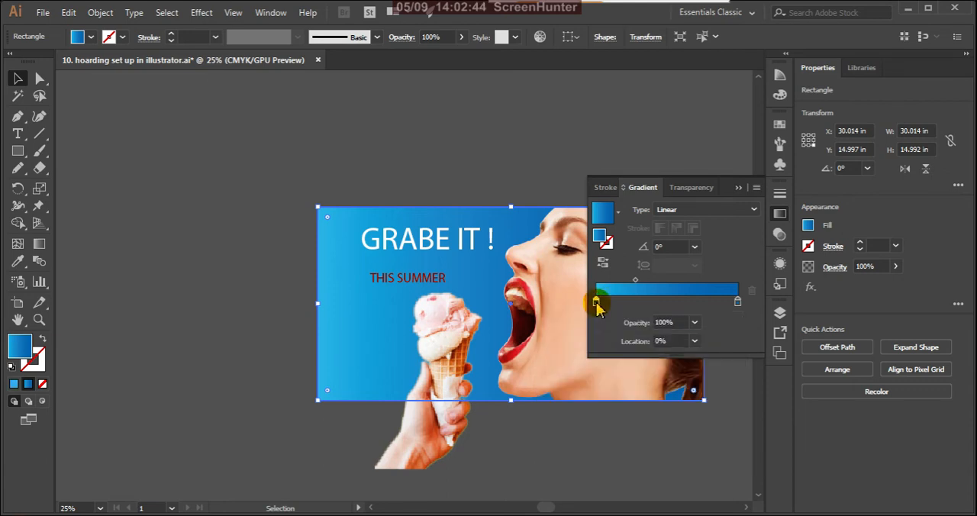
{"action": "double_click", "coordinate": [595, 303]}
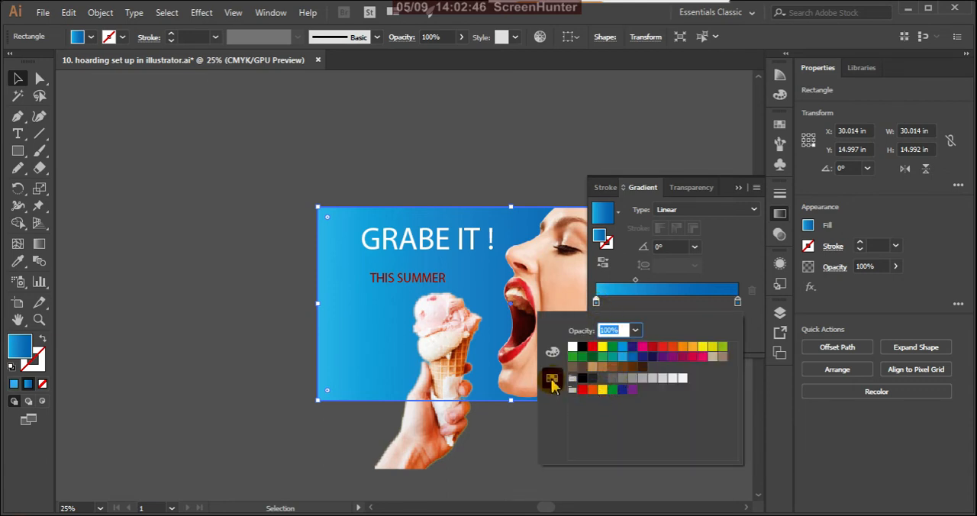
{"action": "left_click", "coordinate": [553, 353]}
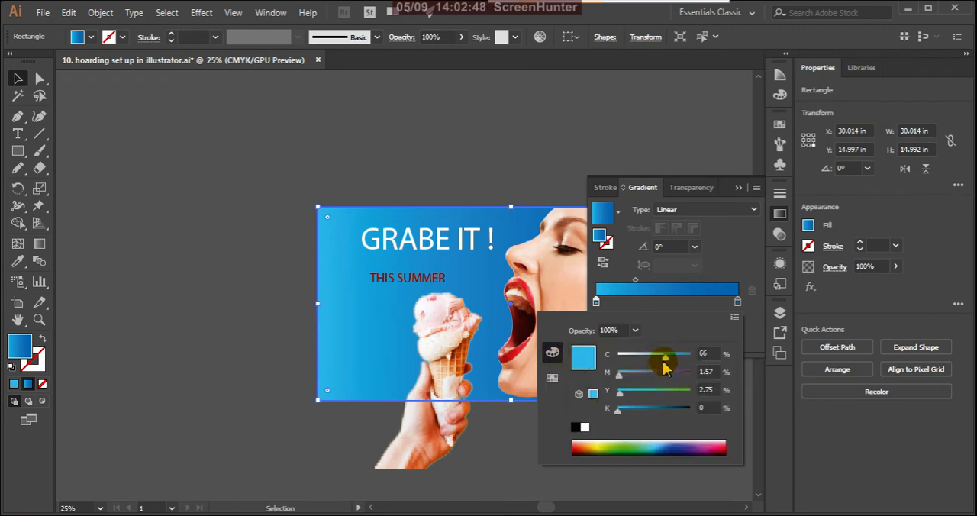
{"action": "left_click_drag", "start_coordinate": [667, 362], "coordinate": [659, 362]}
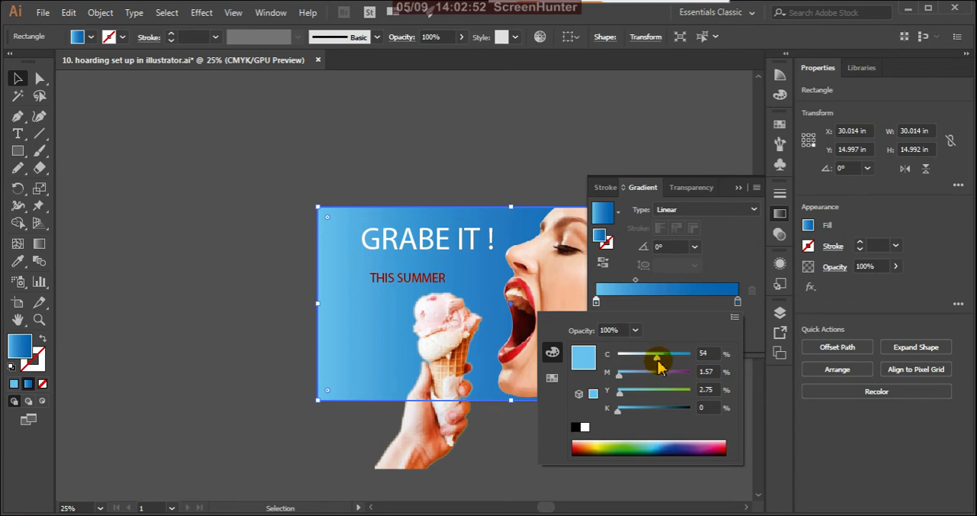
{"action": "left_click_drag", "start_coordinate": [659, 362], "coordinate": [690, 364]}
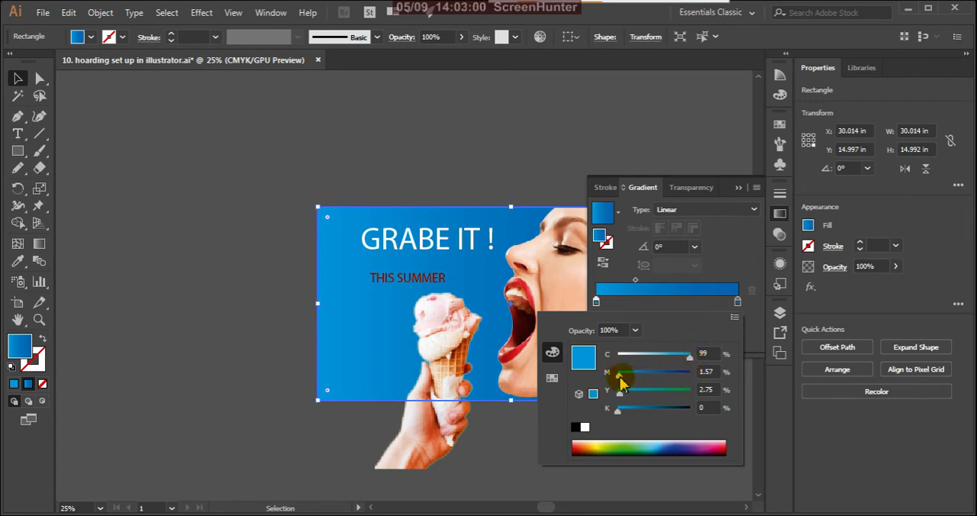
Set the gradient's start stop to 100% cyan and 2% magenta, and deselect the background rectangle.
{"action": "mouse_move", "coordinate": [618, 376]}
{"action": "left_mouse_down"}
{"action": "mouse_move", "coordinate": [660, 382]}
{"action": "mouse_move", "coordinate": [617, 379]}
{"action": "left_mouse_up"}
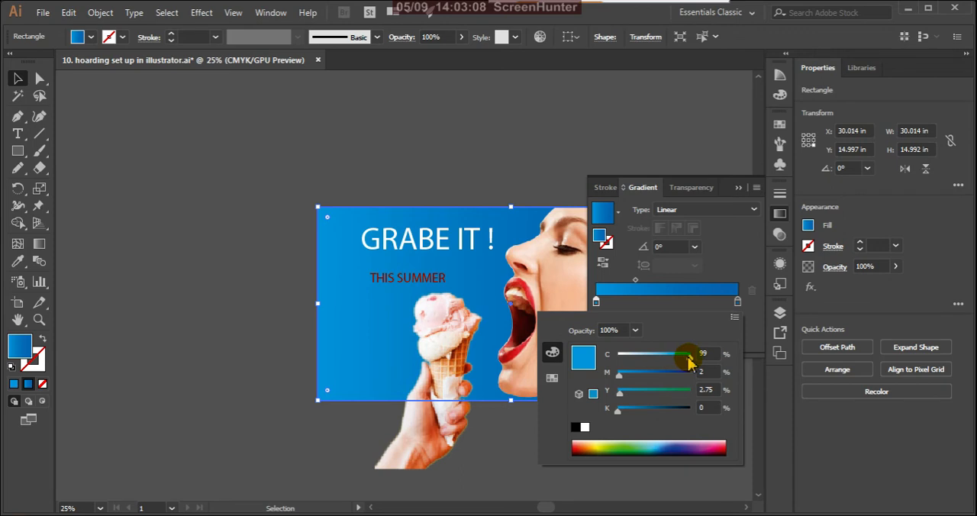
{"action": "mouse_move", "coordinate": [690, 357]}
{"action": "left_mouse_down"}
{"action": "mouse_move", "coordinate": [655, 359]}
{"action": "mouse_move", "coordinate": [690, 355]}
{"action": "left_mouse_up"}
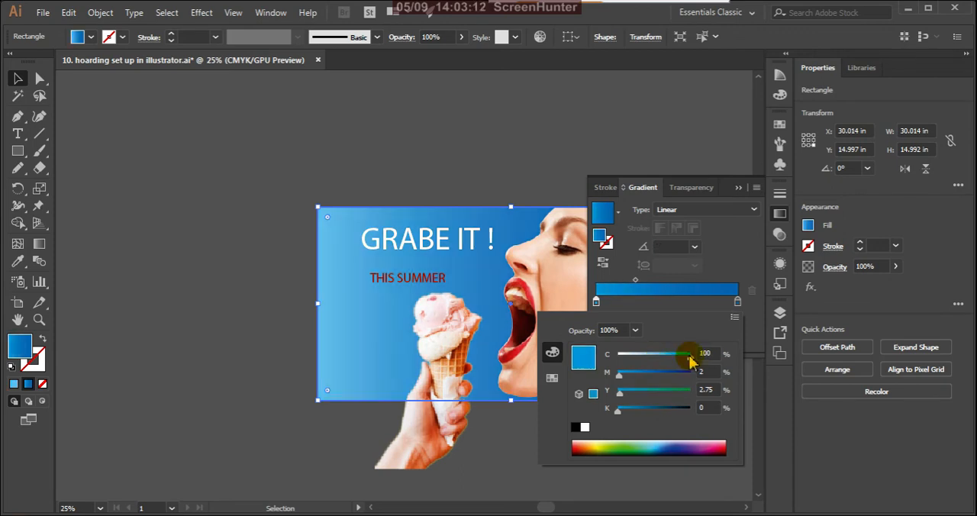
{"action": "left_click", "coordinate": [737, 190]}
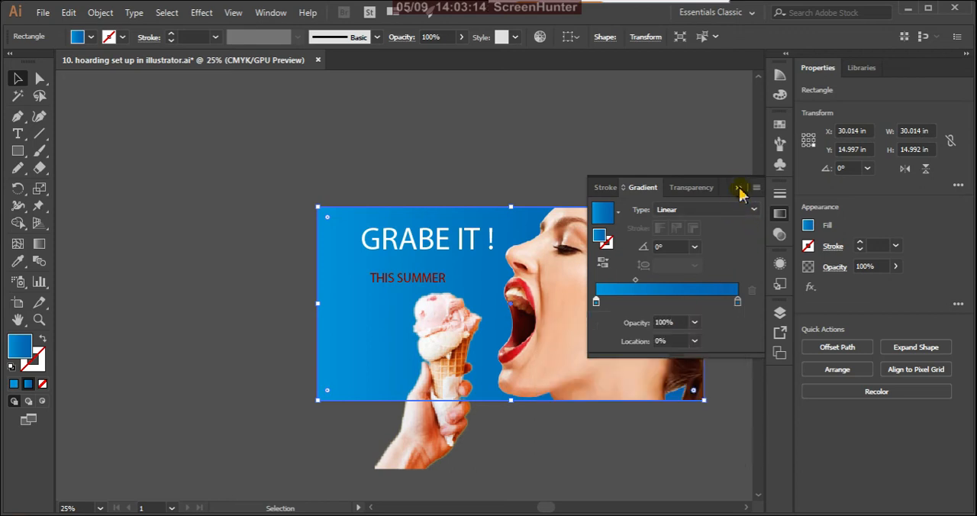
{"action": "left_click", "coordinate": [738, 190]}
{"action": "left_click", "coordinate": [557, 156]}
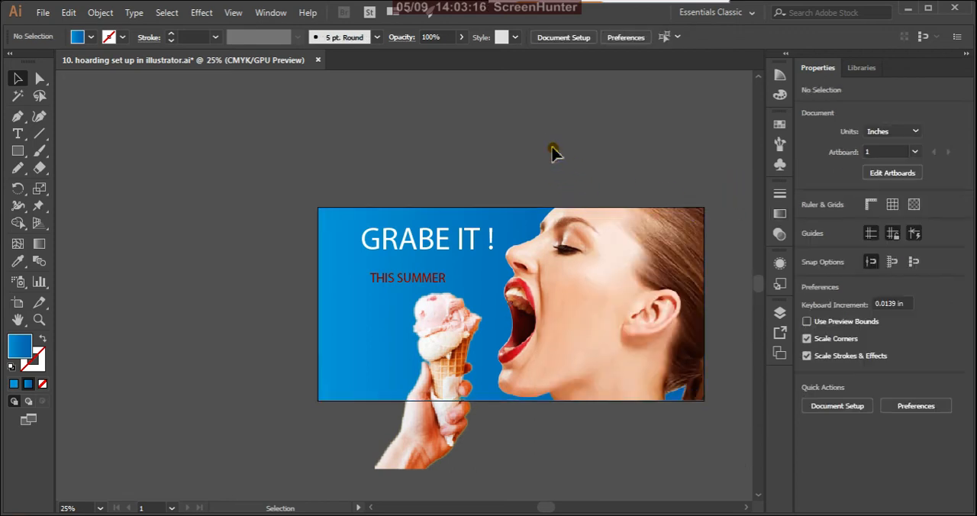
Lock the blue gradient background rectangle in the layer list.
{"action": "scroll", "coordinate": [565, 389], "scroll_direction": "down", "scroll_amount": 1}
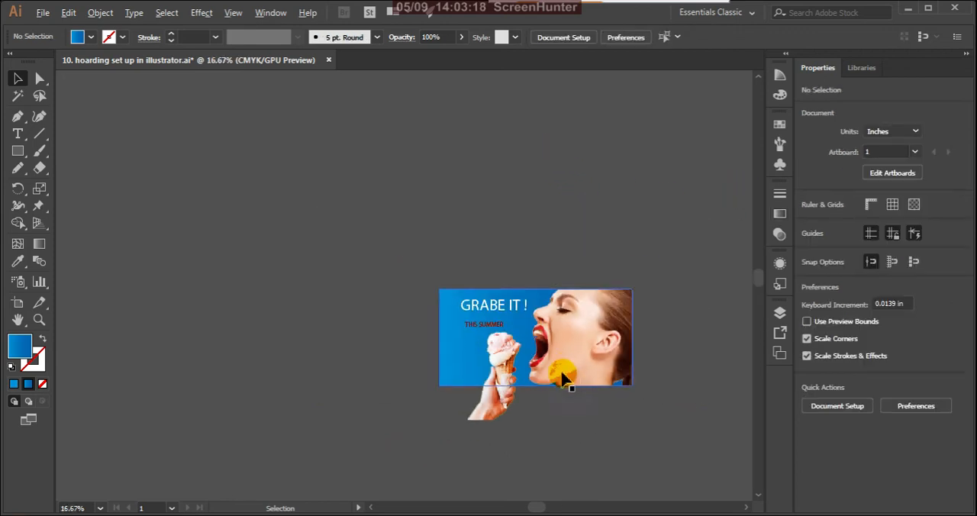
{"action": "scroll", "coordinate": [554, 382], "scroll_direction": "up", "scroll_amount": 1}
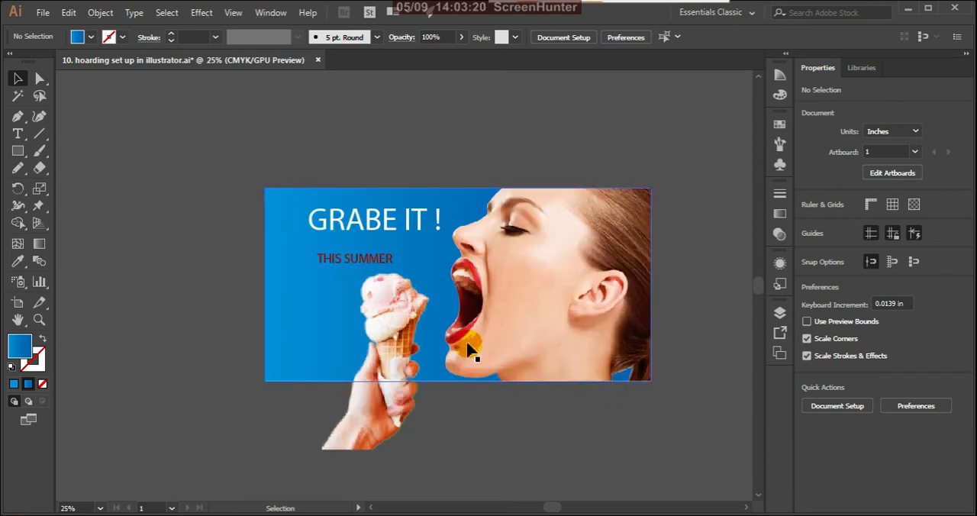
{"action": "scroll", "coordinate": [526, 342], "scroll_direction": "down", "scroll_amount": 1}
{"action": "scroll", "coordinate": [425, 373], "scroll_direction": "up", "scroll_amount": 1}
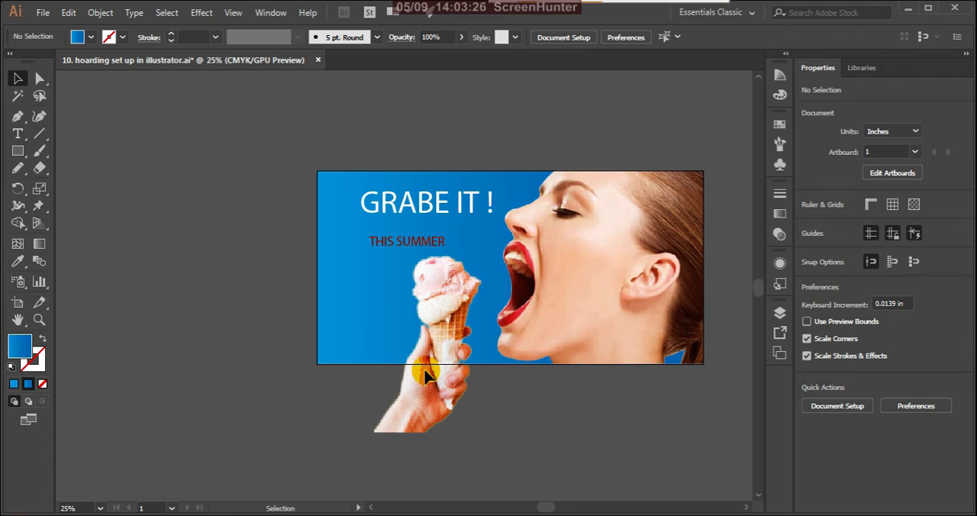
{"action": "left_click", "coordinate": [376, 313]}
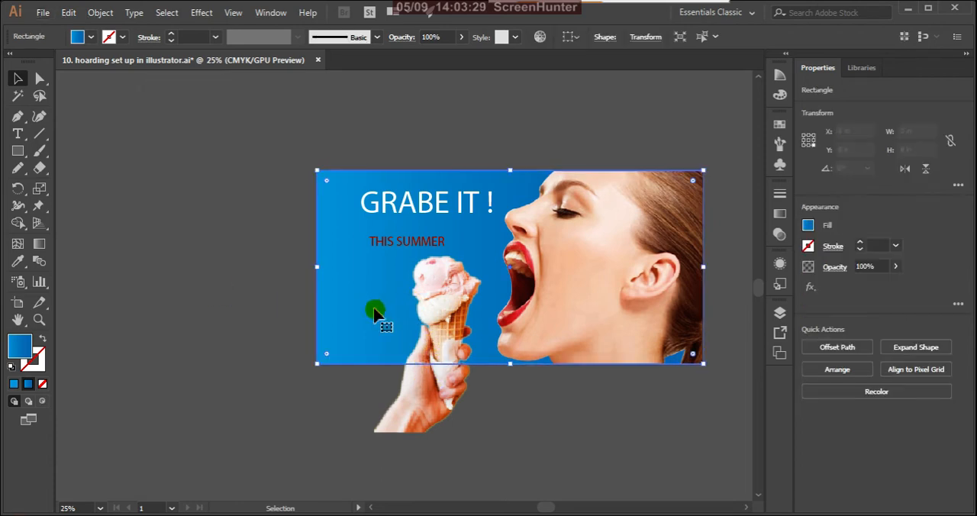
{"action": "left_click", "coordinate": [778, 313]}
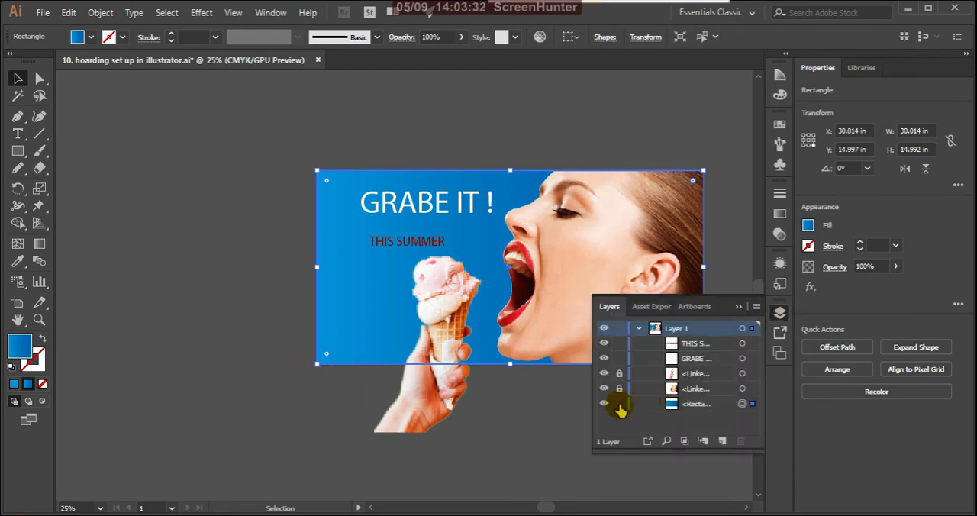
{"action": "left_click", "coordinate": [619, 413]}
{"action": "left_click", "coordinate": [737, 306]}
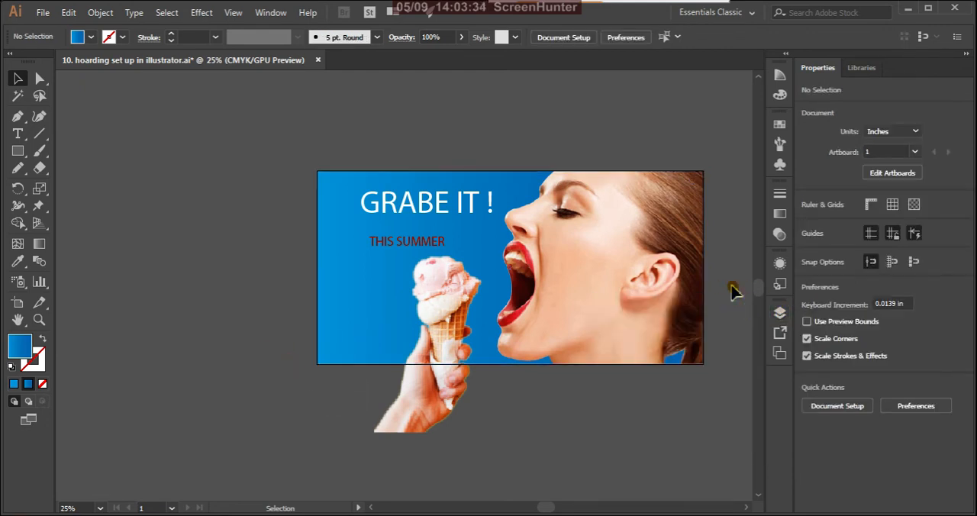
Unlock the background rectangle to select it, and lock it again in the layer list.
{"action": "scroll", "coordinate": [367, 278], "scroll_direction": "down", "scroll_amount": 4}
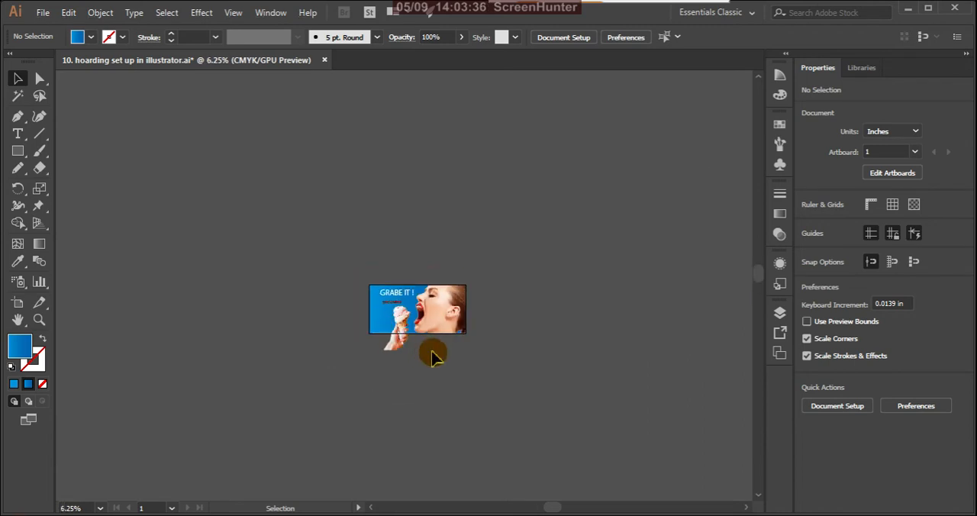
{"action": "scroll", "coordinate": [384, 313], "scroll_direction": "up", "scroll_amount": 5}
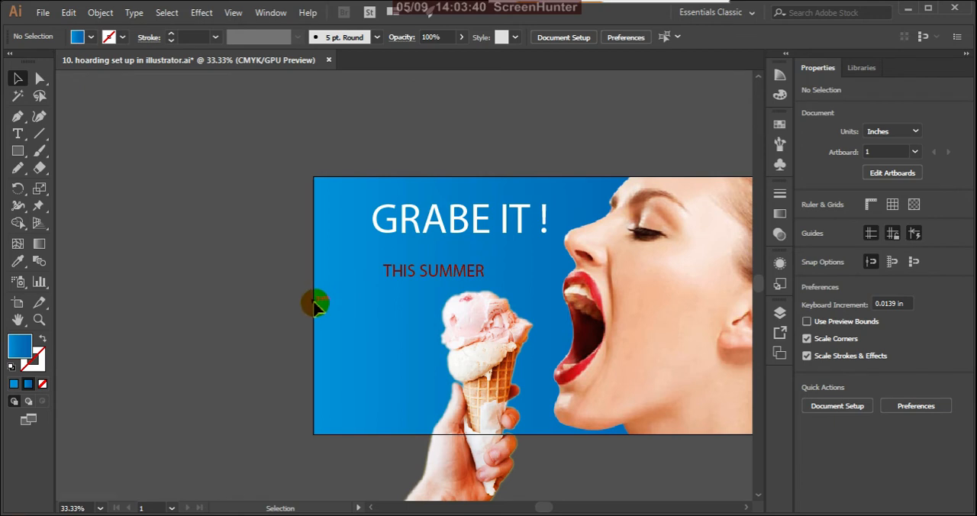
{"action": "left_click", "coordinate": [779, 312]}
{"action": "left_click", "coordinate": [617, 404]}
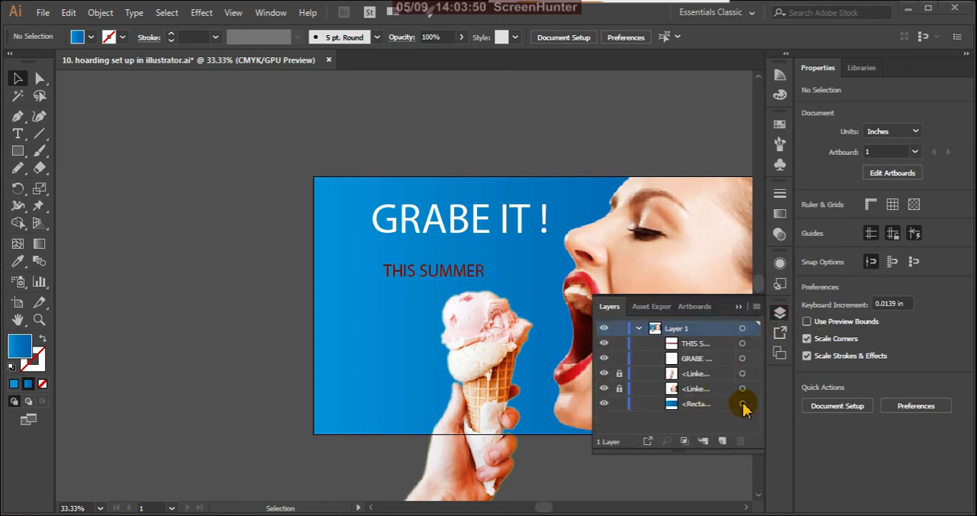
{"action": "left_click", "coordinate": [945, 362]}
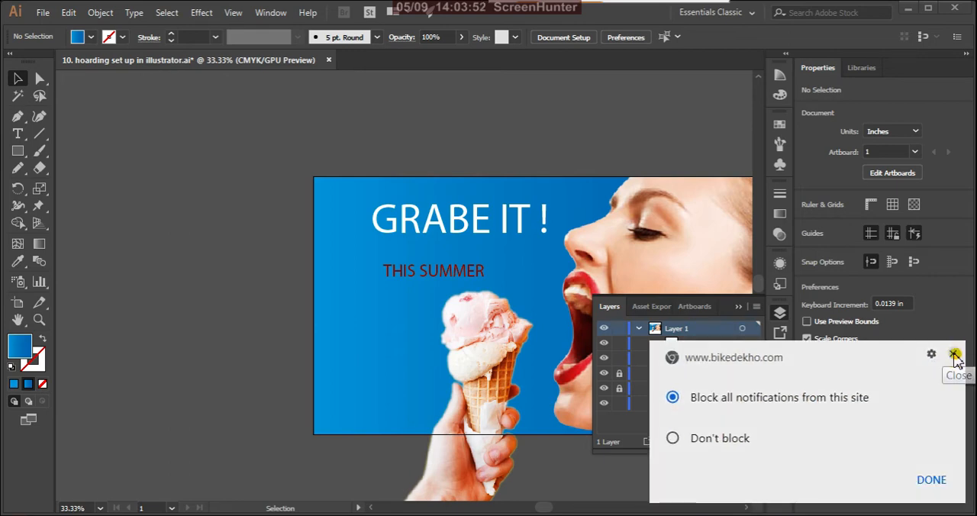
{"action": "left_click", "coordinate": [954, 355]}
{"action": "left_click", "coordinate": [741, 403]}
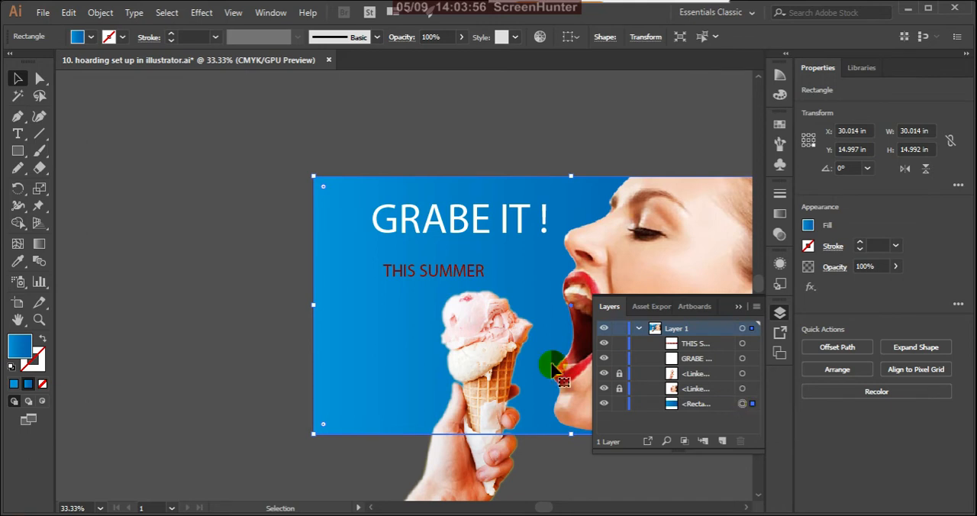
{"action": "left_click", "coordinate": [738, 306]}
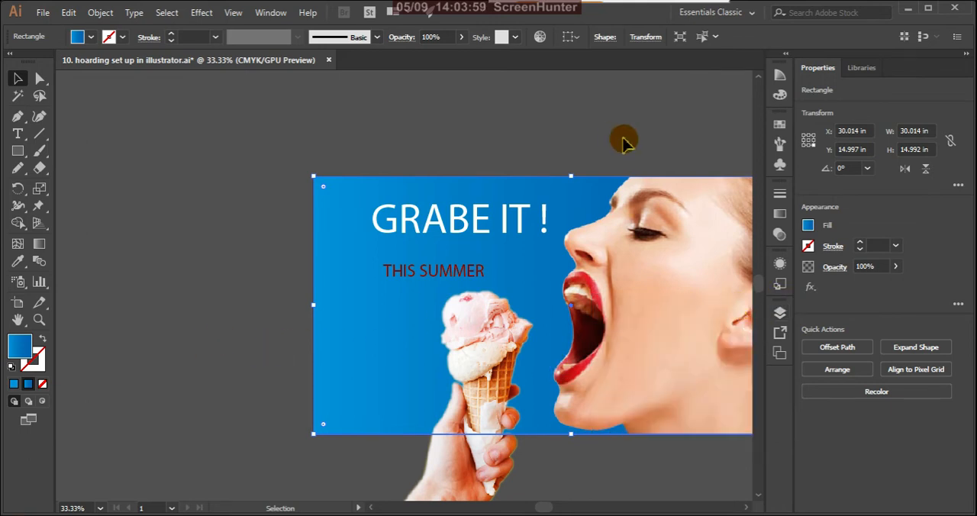
{"action": "left_click", "coordinate": [779, 312]}
{"action": "left_click", "coordinate": [619, 405]}
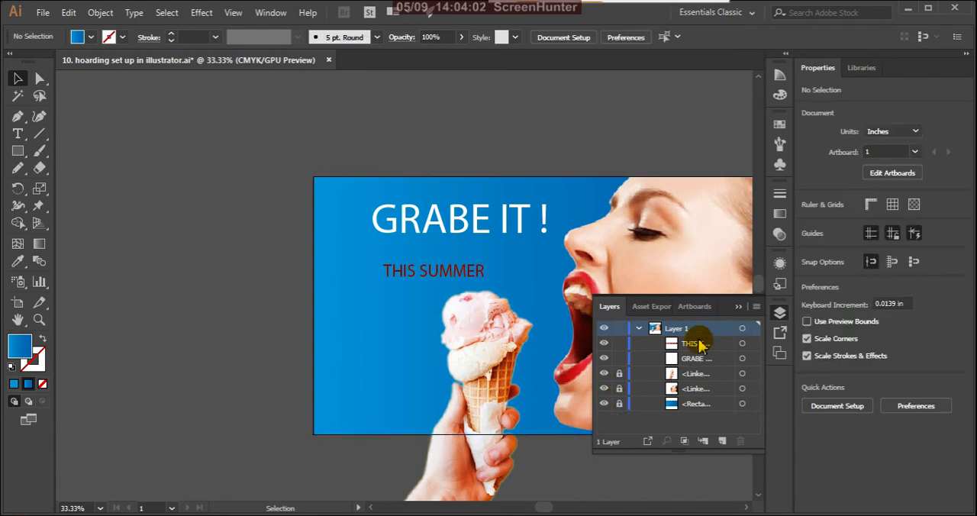
{"action": "left_click", "coordinate": [738, 306]}
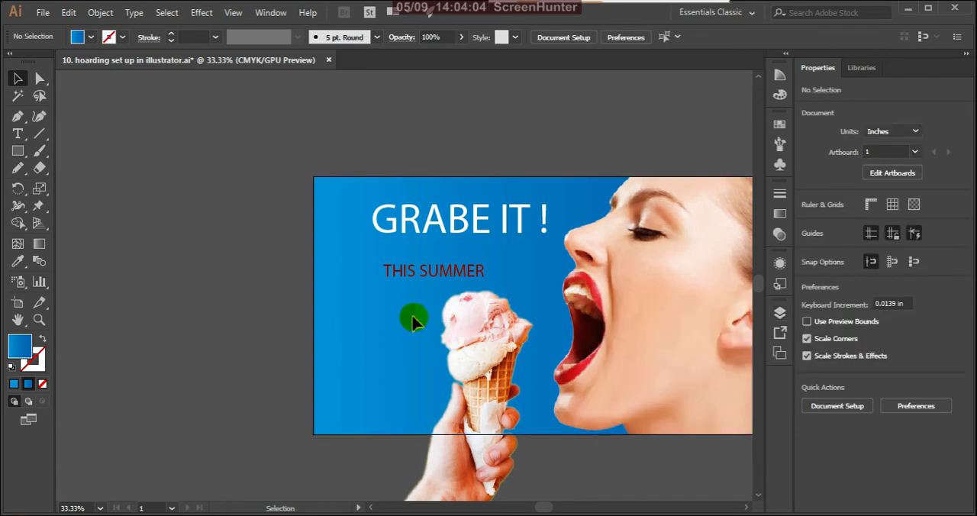
Move the "GRABE IT !" text up toward the artboard's upper-left corner and enlarge it slightly, keeping it clear of the model's face.
{"action": "scroll", "coordinate": [442, 276], "scroll_direction": "down", "scroll_amount": 2}
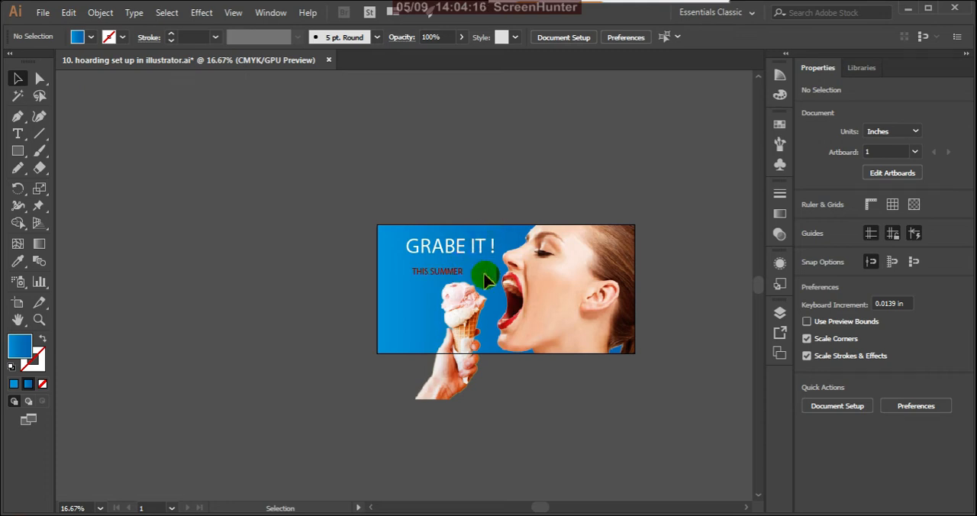
{"action": "scroll", "coordinate": [443, 297], "scroll_direction": "up", "scroll_amount": 1}
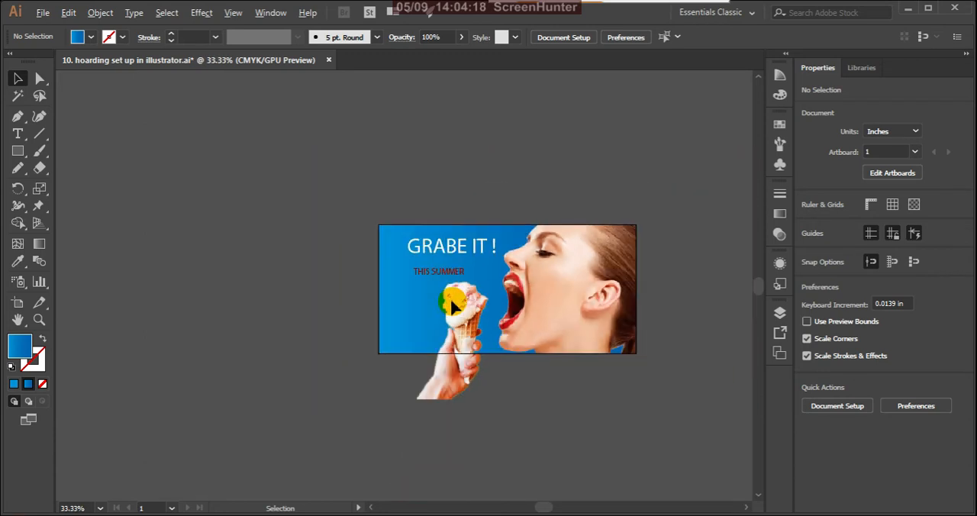
{"action": "scroll", "coordinate": [471, 275], "scroll_direction": "up", "scroll_amount": 1}
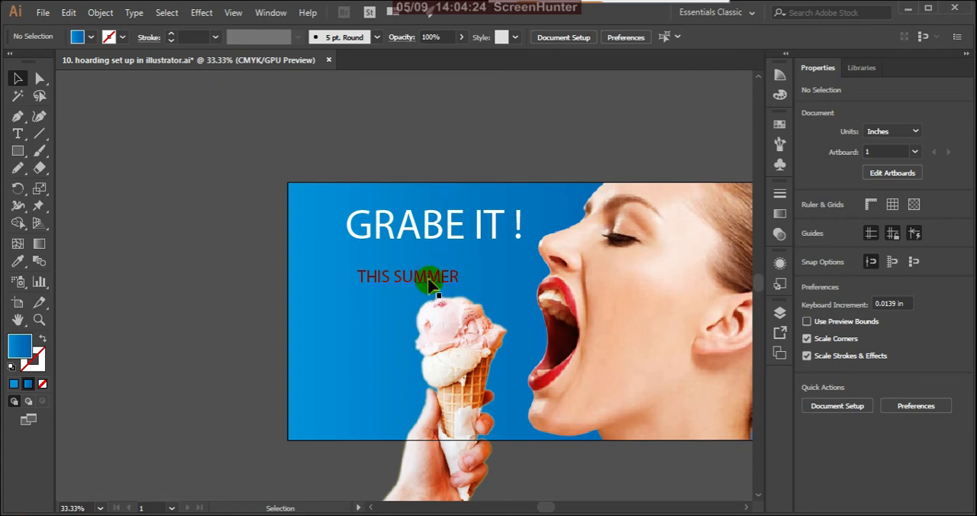
{"action": "left_click", "coordinate": [418, 239]}
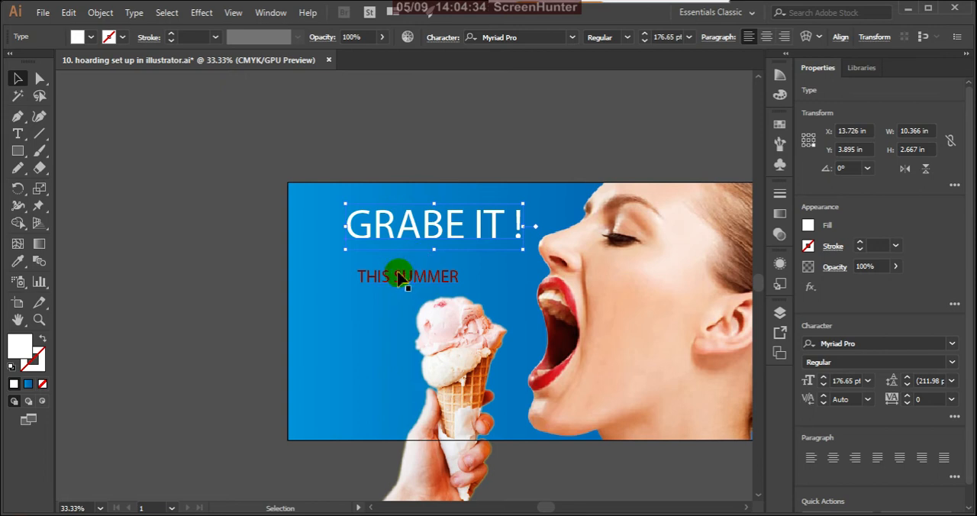
{"action": "left_click_drag", "start_coordinate": [416, 232], "coordinate": [389, 218]}
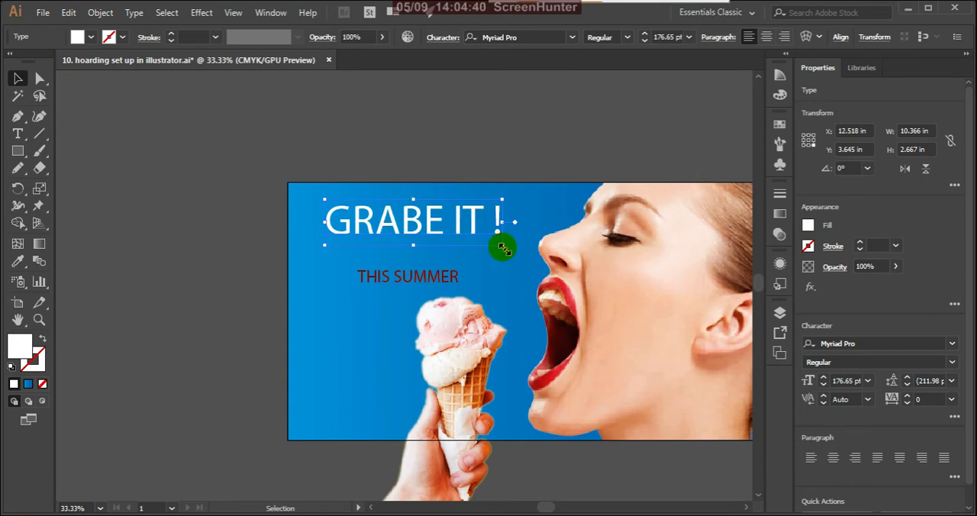
{"action": "left_click_drag", "start_coordinate": [502, 247], "coordinate": [526, 279]}
{"action": "left_click_drag", "start_coordinate": [395, 243], "coordinate": [389, 243]}
{"action": "left_click", "coordinate": [439, 166]}
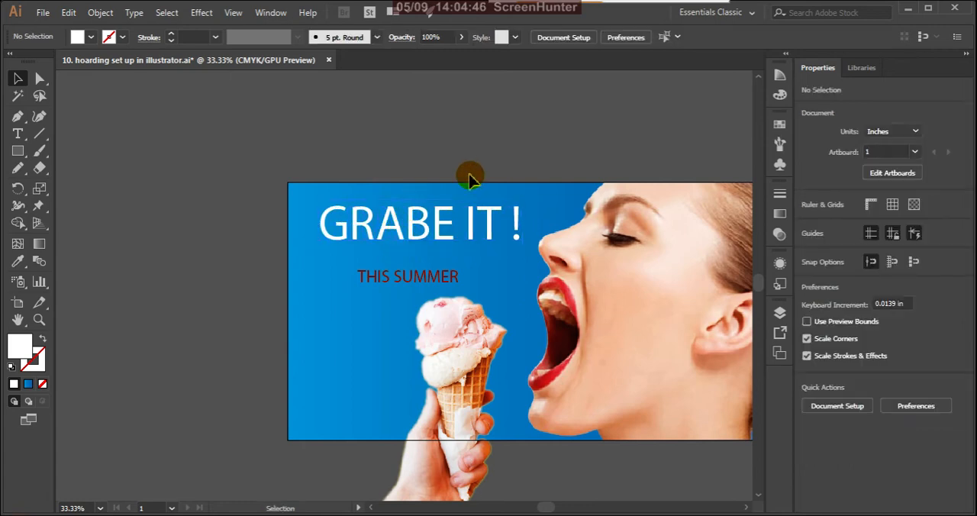
Recolor the "THIS SUMMER" text with a pale peach sampled from the ice-cream cone using the Eyedropper.
{"action": "scroll", "coordinate": [469, 181], "scroll_direction": "down", "scroll_amount": 1}
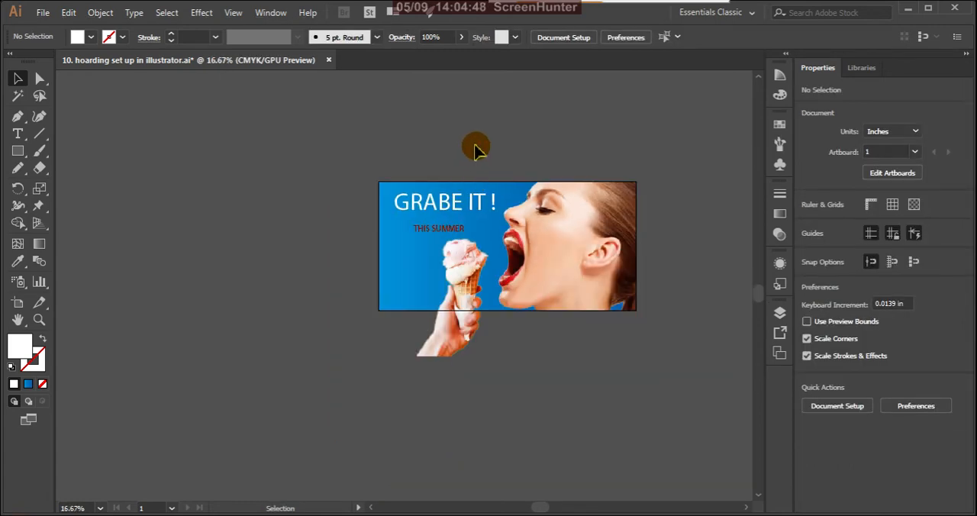
{"action": "scroll", "coordinate": [455, 148], "scroll_direction": "up", "scroll_amount": 1}
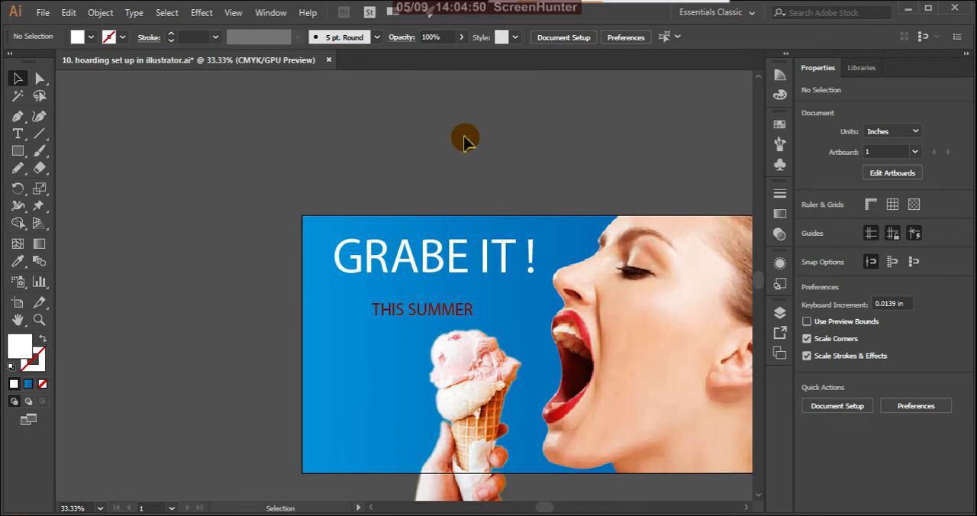
{"action": "scroll", "coordinate": [465, 141], "scroll_direction": "down", "scroll_amount": 1}
{"action": "scroll", "coordinate": [431, 217], "scroll_direction": "up", "scroll_amount": 1}
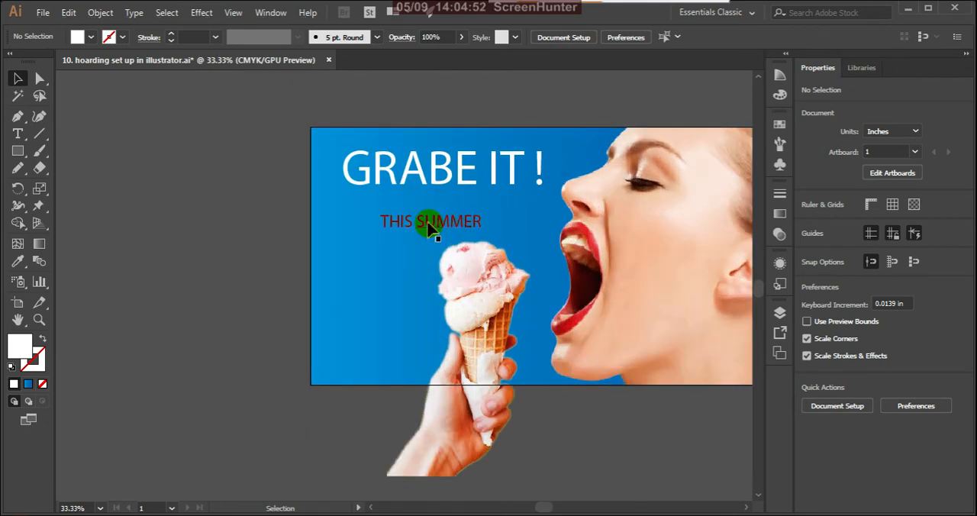
{"action": "left_click", "coordinate": [430, 227]}
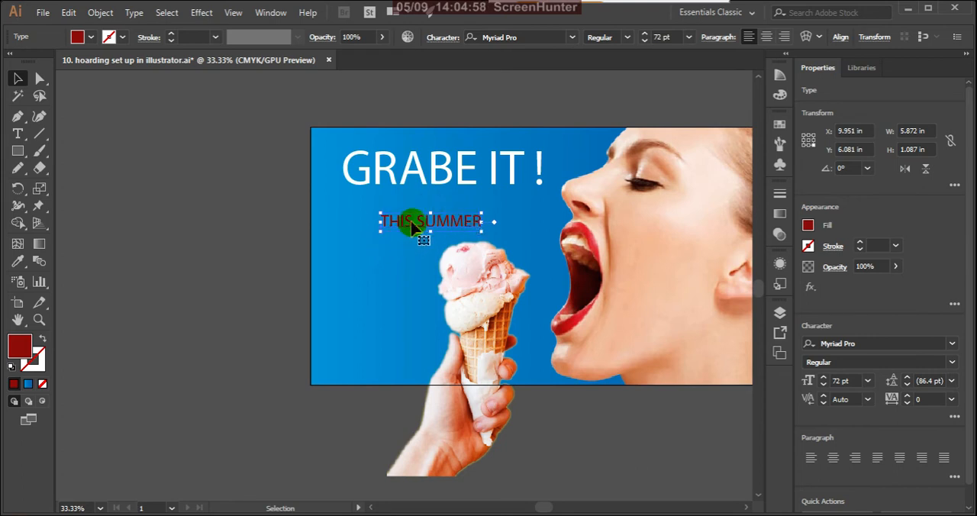
{"action": "scroll", "coordinate": [444, 230], "scroll_direction": "up", "scroll_amount": 1}
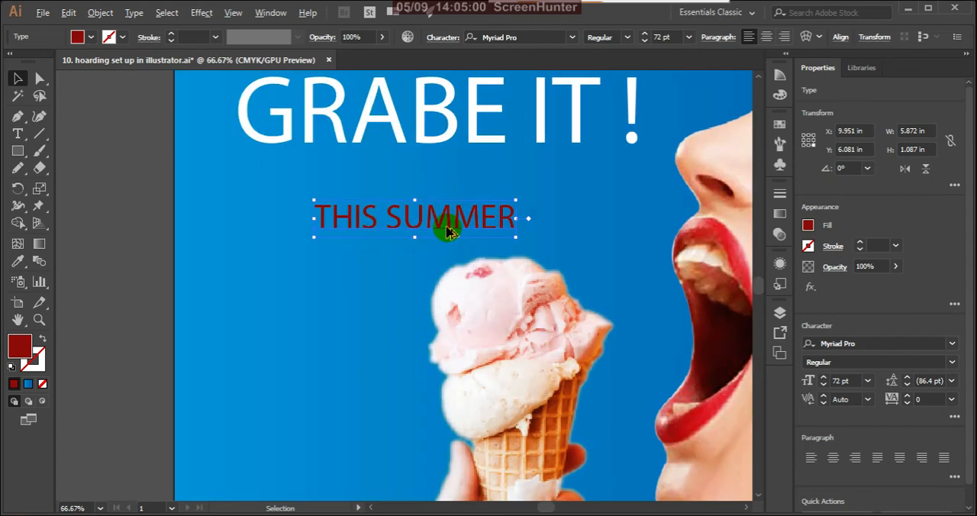
{"action": "scroll", "coordinate": [445, 231], "scroll_direction": "down", "scroll_amount": 1}
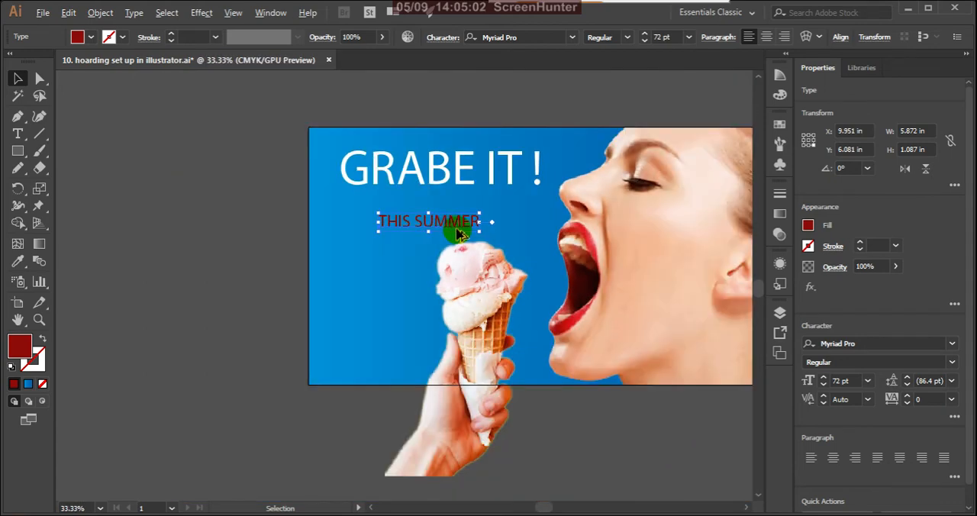
{"action": "scroll", "coordinate": [441, 232], "scroll_direction": "down", "scroll_amount": 1}
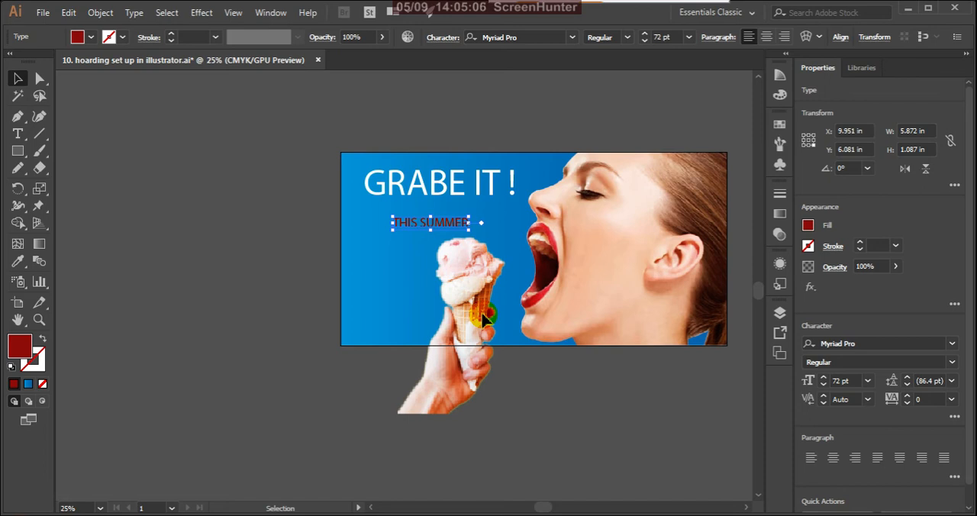
{"action": "scroll", "coordinate": [480, 305], "scroll_direction": "up", "scroll_amount": 2}
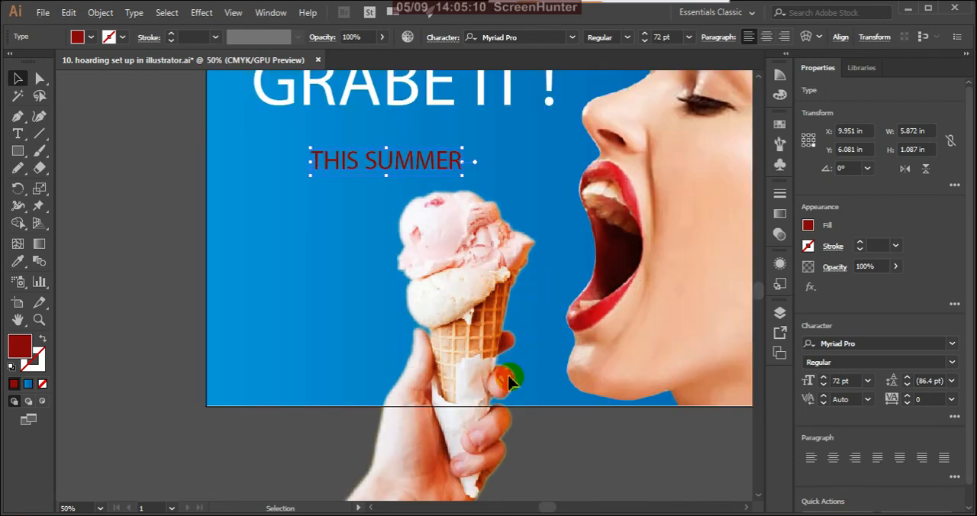
{"action": "key", "text": "i"}
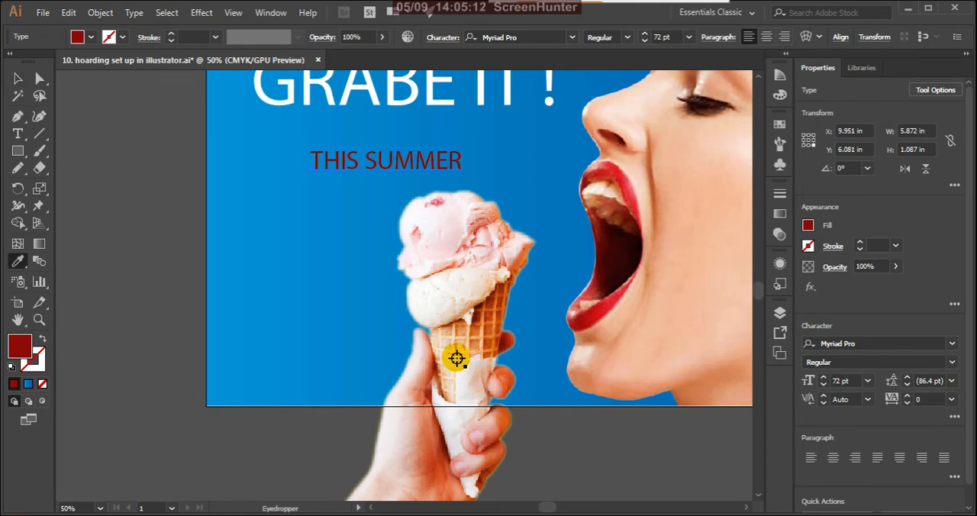
{"action": "left_click", "coordinate": [456, 357]}
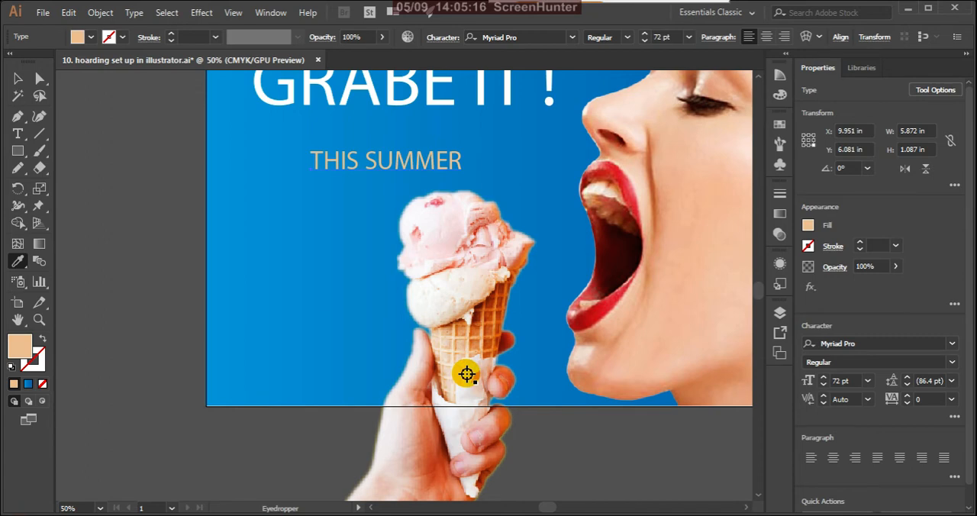
{"action": "left_click", "coordinate": [454, 350]}
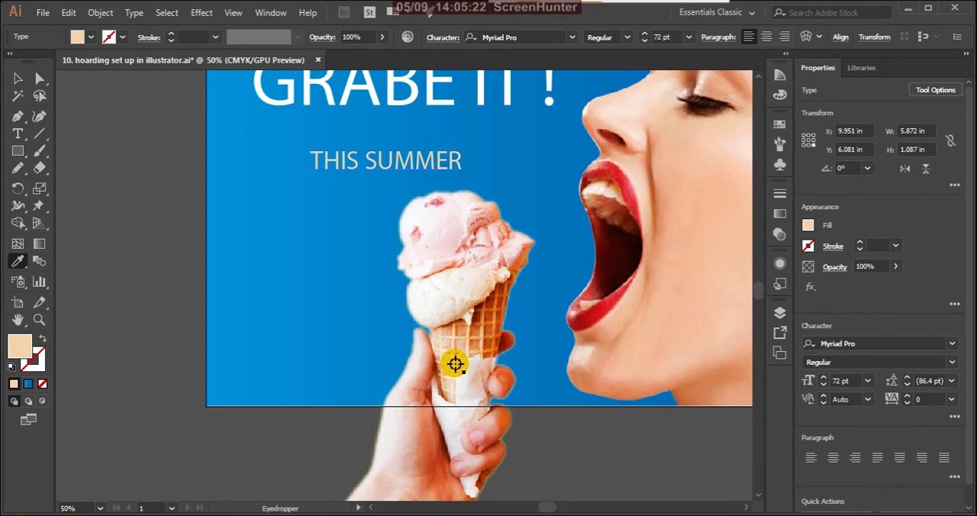
Enlarge the "THIS SUMMER" text proportionally to about 104 pt, keeping it between "GRABE IT !" and the ice cream.
{"action": "left_click", "coordinate": [19, 79]}
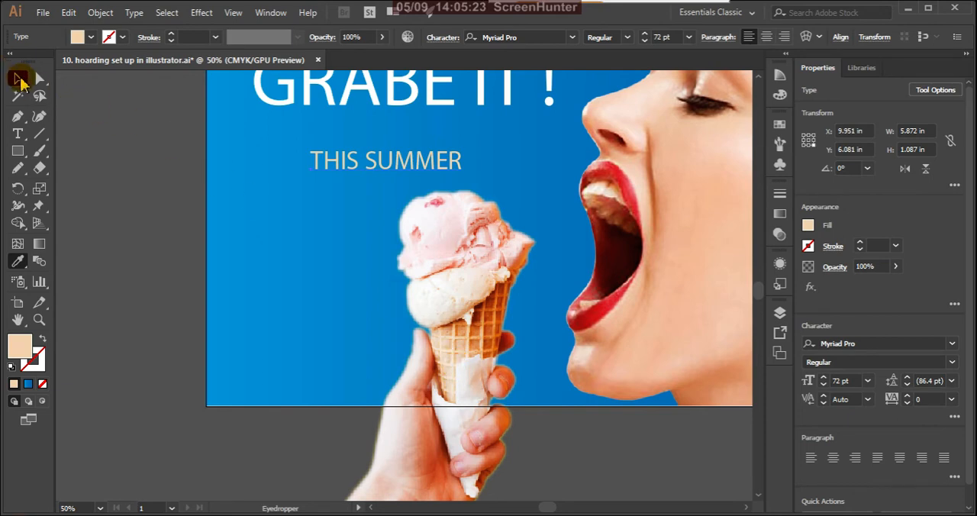
{"action": "left_click", "coordinate": [148, 211]}
{"action": "scroll", "coordinate": [417, 267], "scroll_direction": "down", "scroll_amount": 2}
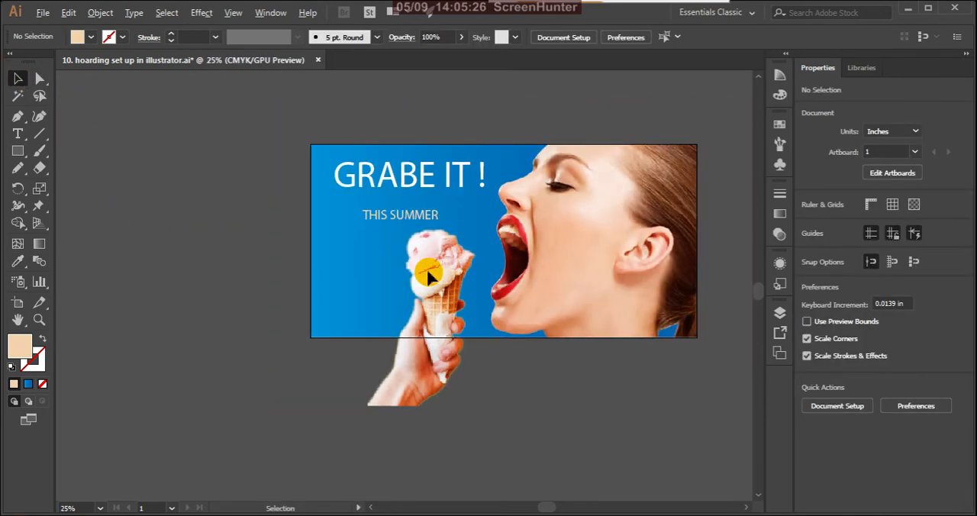
{"action": "scroll", "coordinate": [448, 242], "scroll_direction": "up", "scroll_amount": 2}
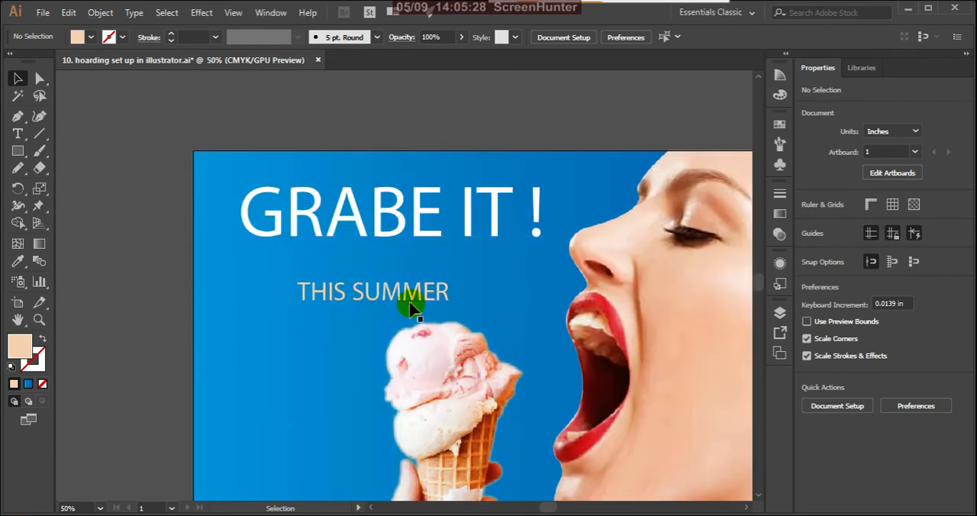
{"action": "left_click", "coordinate": [433, 292]}
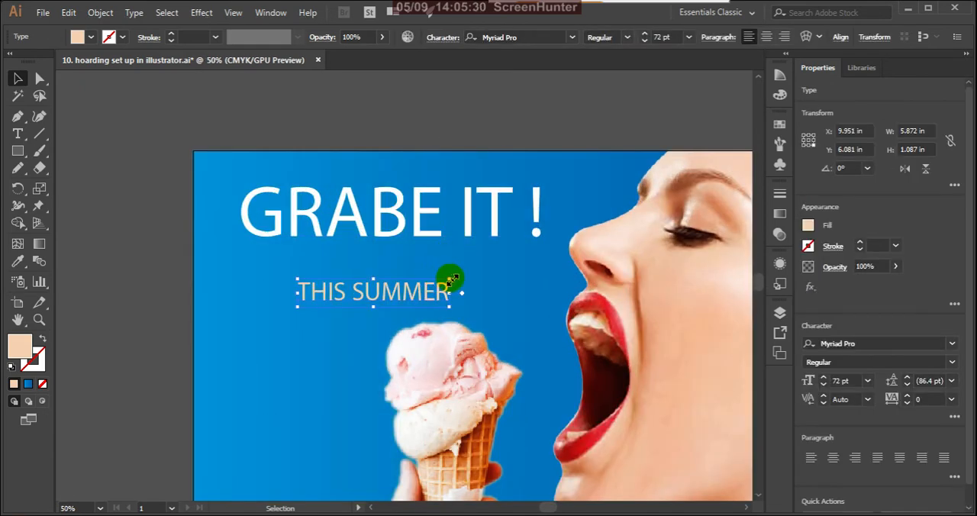
{"action": "left_click_drag", "start_coordinate": [450, 280], "coordinate": [517, 252]}
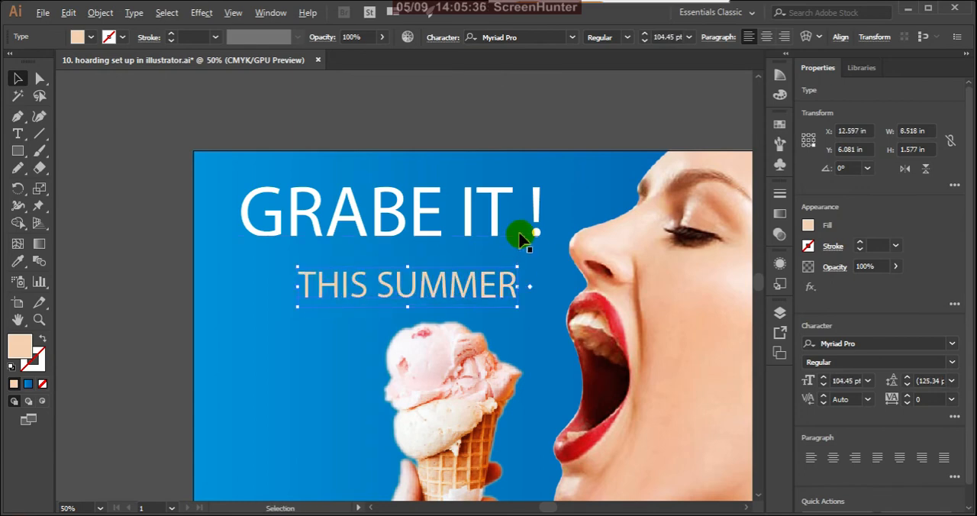
Move the "THIS SUMMER" text left so it starts roughly under the "G" of "GRABE IT !".
{"action": "scroll", "coordinate": [517, 252], "scroll_direction": "down", "scroll_amount": 2}
{"action": "scroll", "coordinate": [457, 275], "scroll_direction": "up", "scroll_amount": 1}
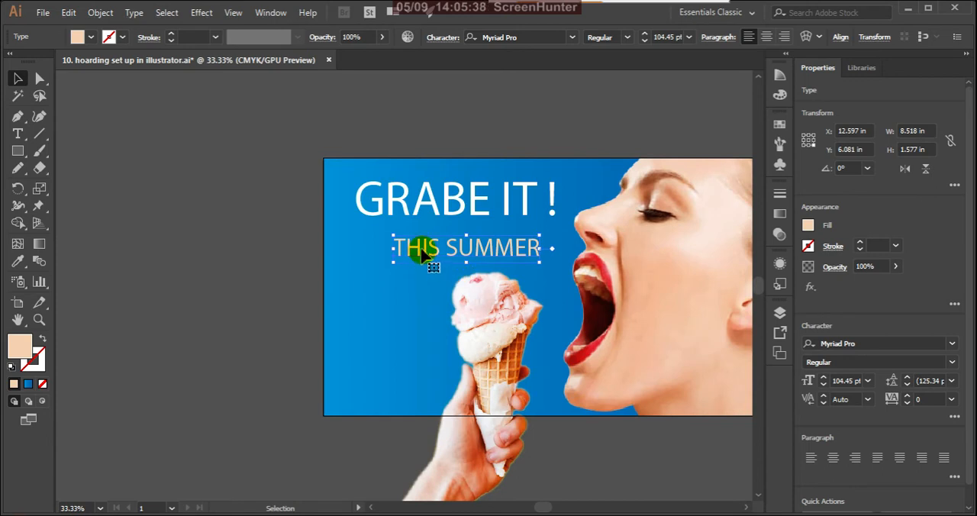
{"action": "left_click_drag", "start_coordinate": [422, 254], "coordinate": [380, 252]}
{"action": "left_click", "coordinate": [248, 271]}
{"action": "scroll", "coordinate": [311, 252], "scroll_direction": "down", "scroll_amount": 1}
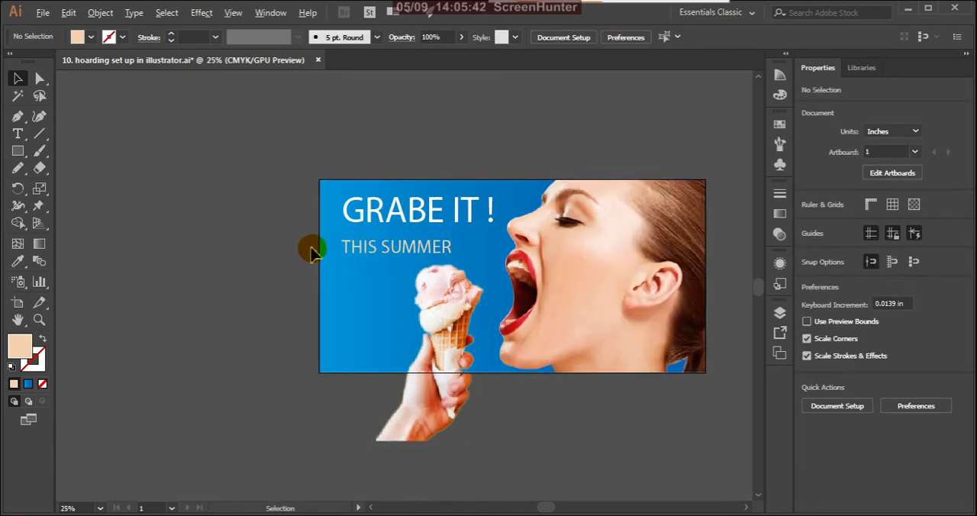
Nudge the "GRABE IT !" text slightly to the left, away from the model's face, and deselect it.
{"action": "scroll", "coordinate": [312, 252], "scroll_direction": "down", "scroll_amount": 1}
{"action": "scroll", "coordinate": [398, 237], "scroll_direction": "up", "scroll_amount": 1}
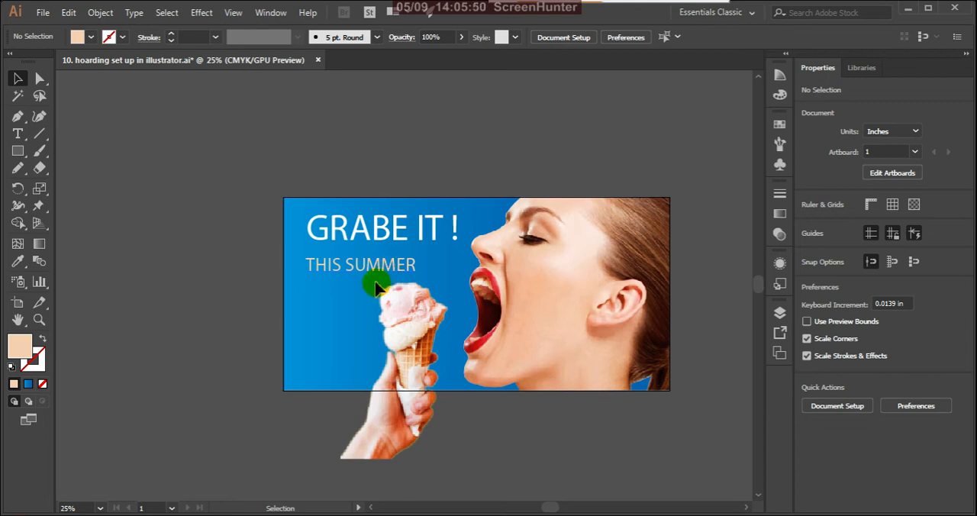
{"action": "left_click", "coordinate": [384, 229]}
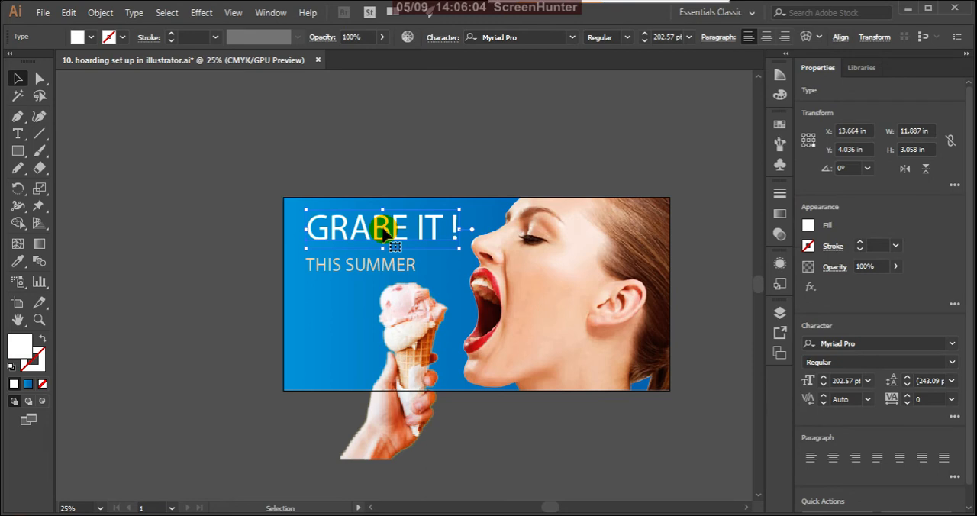
{"action": "key", "text": "Left"}
{"action": "key", "text": "Left"}
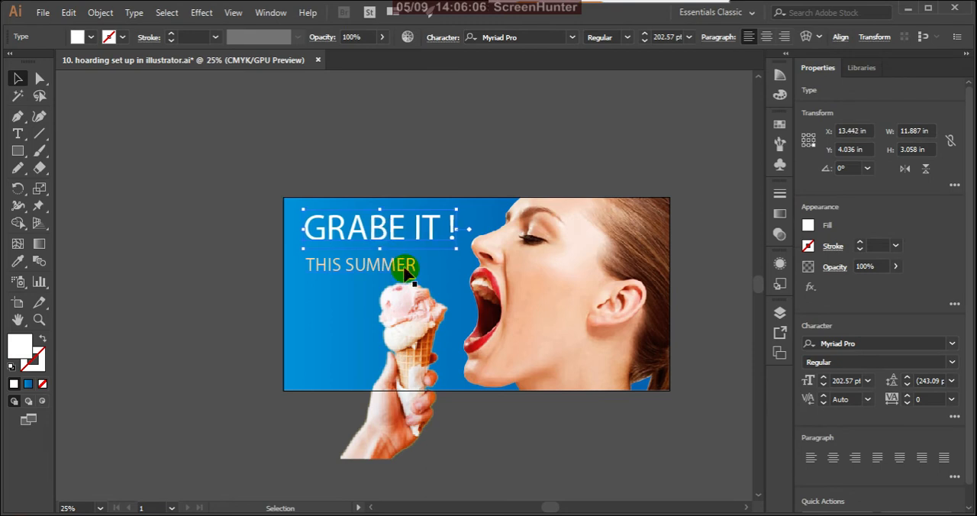
{"action": "left_click", "coordinate": [385, 163]}
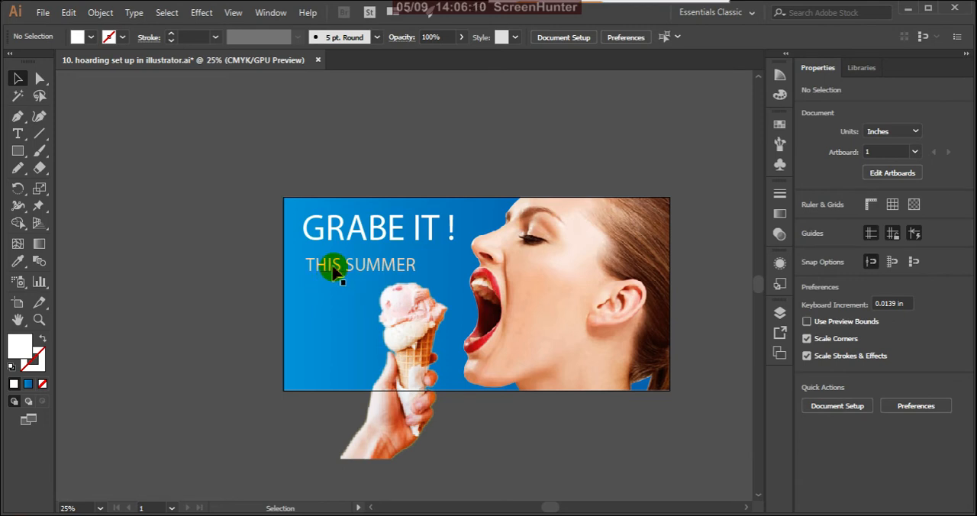
Shift the "THIS SUMMER" text slightly up and left to line up with the left edge of "GRABE IT !".
{"action": "scroll", "coordinate": [328, 266], "scroll_direction": "up", "scroll_amount": 3}
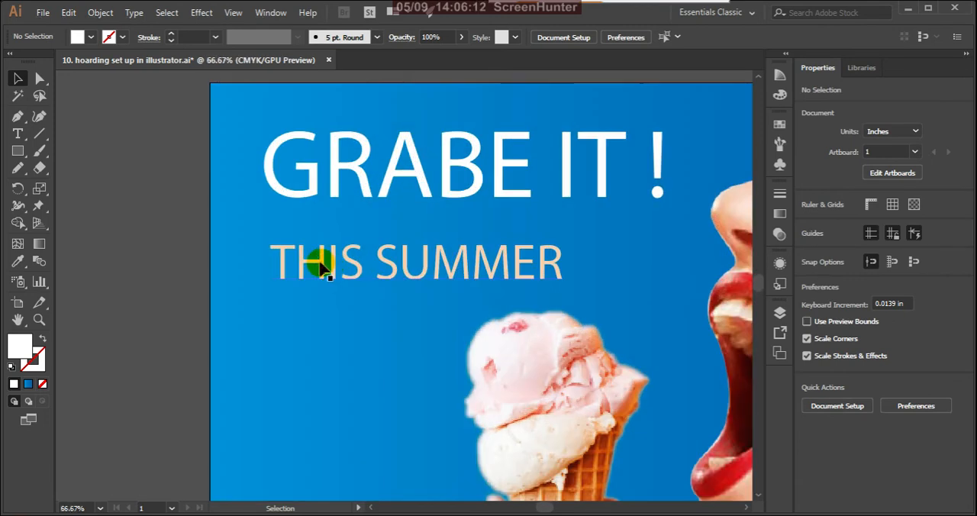
{"action": "mouse_move", "coordinate": [322, 262]}
{"action": "left_mouse_down"}
{"action": "mouse_move", "coordinate": [306, 264]}
{"action": "mouse_move", "coordinate": [314, 259]}
{"action": "left_mouse_up"}
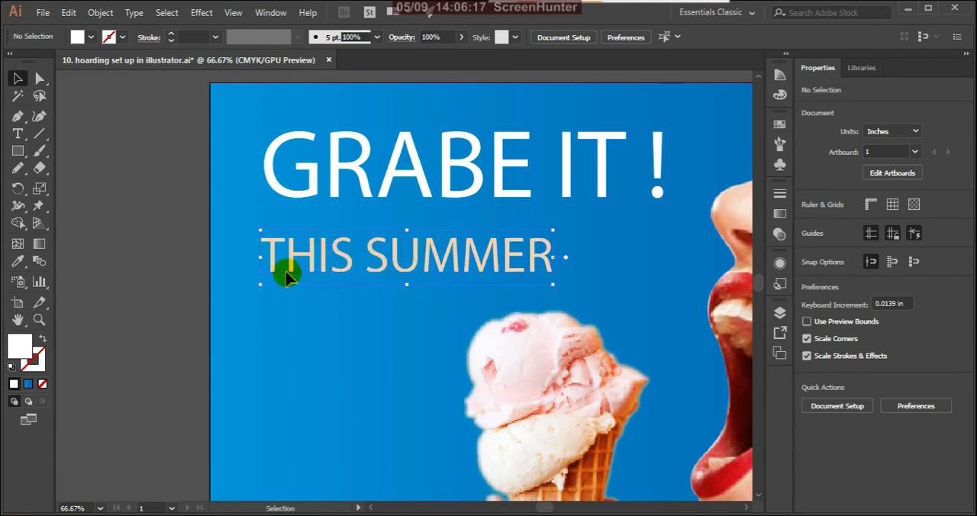
{"action": "left_click", "coordinate": [132, 277]}
{"action": "scroll", "coordinate": [370, 266], "scroll_direction": "down", "scroll_amount": 3}
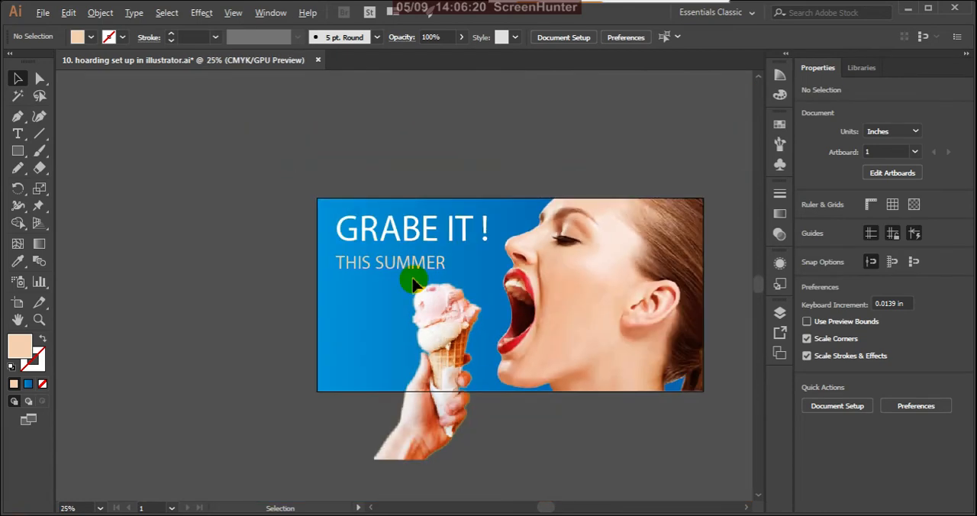
{"action": "scroll", "coordinate": [412, 284], "scroll_direction": "down", "scroll_amount": 2}
{"action": "scroll", "coordinate": [441, 297], "scroll_direction": "up", "scroll_amount": 1}
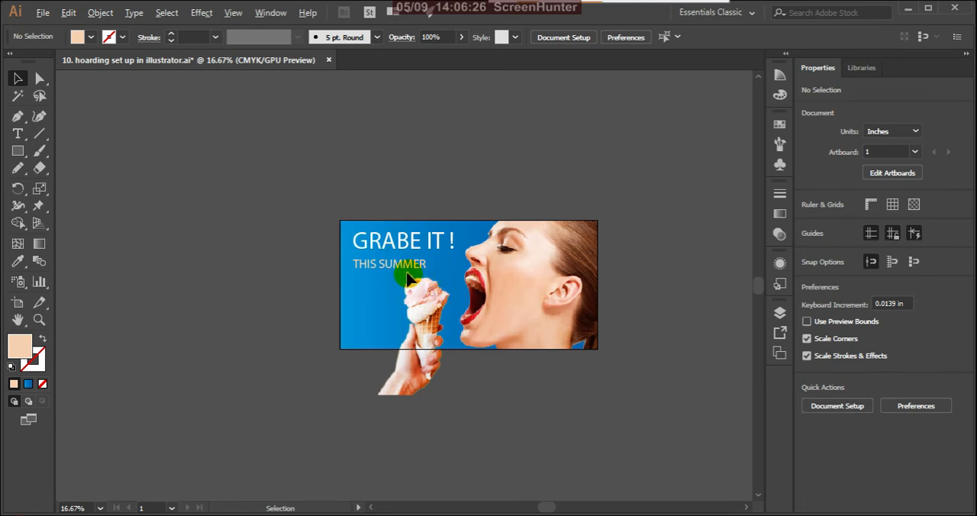
{"action": "scroll", "coordinate": [405, 275], "scroll_direction": "up", "scroll_amount": 2}
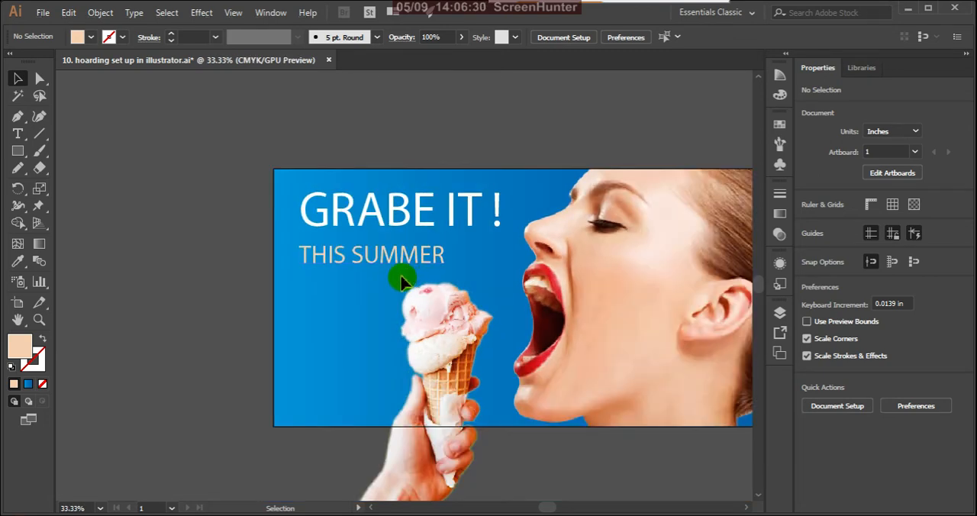
{"action": "scroll", "coordinate": [394, 269], "scroll_direction": "up", "scroll_amount": 1}
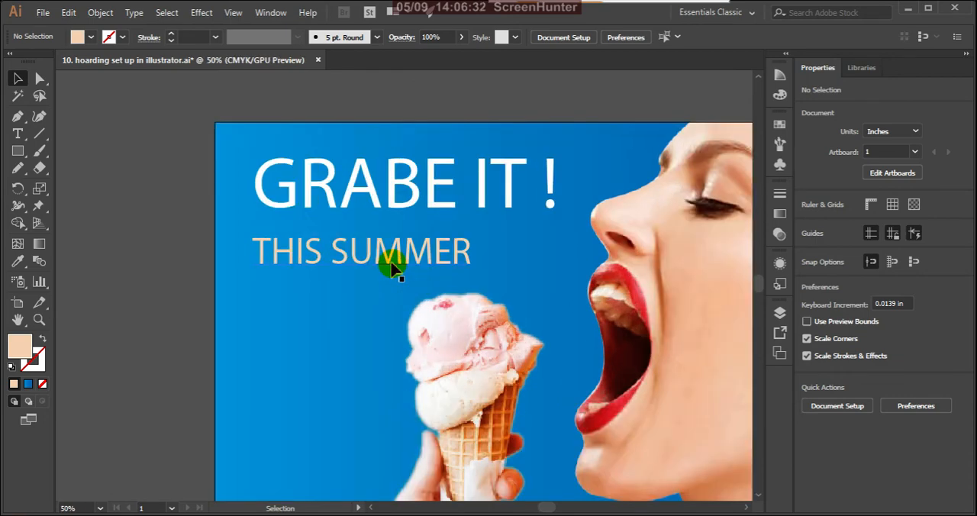
{"action": "scroll", "coordinate": [405, 252], "scroll_direction": "down", "scroll_amount": 3}
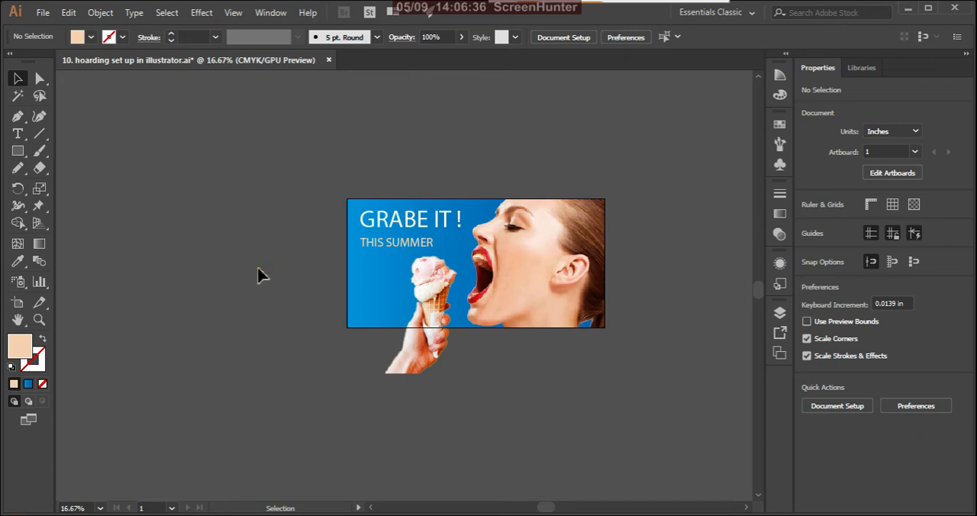
Add a two-line text reading "Tasty" and "ice creams" in the artboard's lower-left area, beside the hand.
{"action": "scroll", "coordinate": [384, 335], "scroll_direction": "up", "scroll_amount": 2}
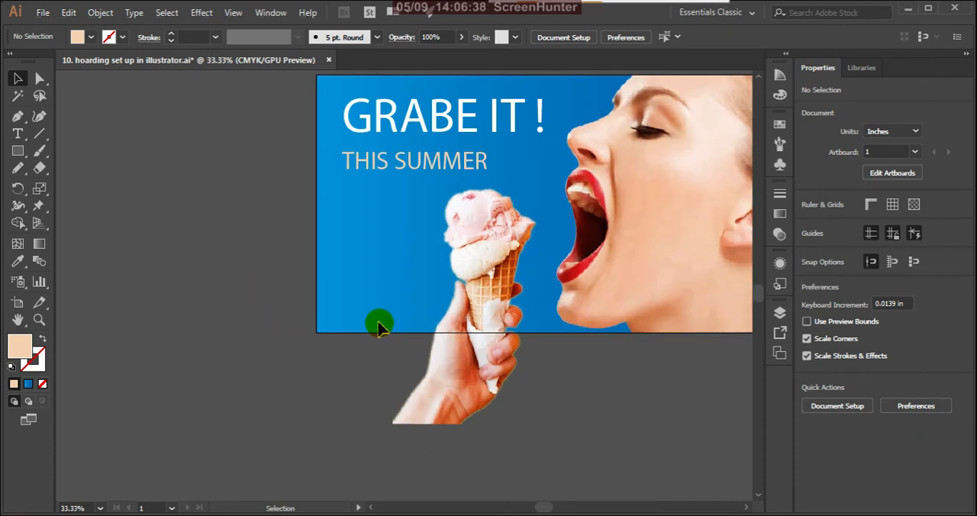
{"action": "left_click", "coordinate": [18, 134]}
{"action": "left_click", "coordinate": [348, 296]}
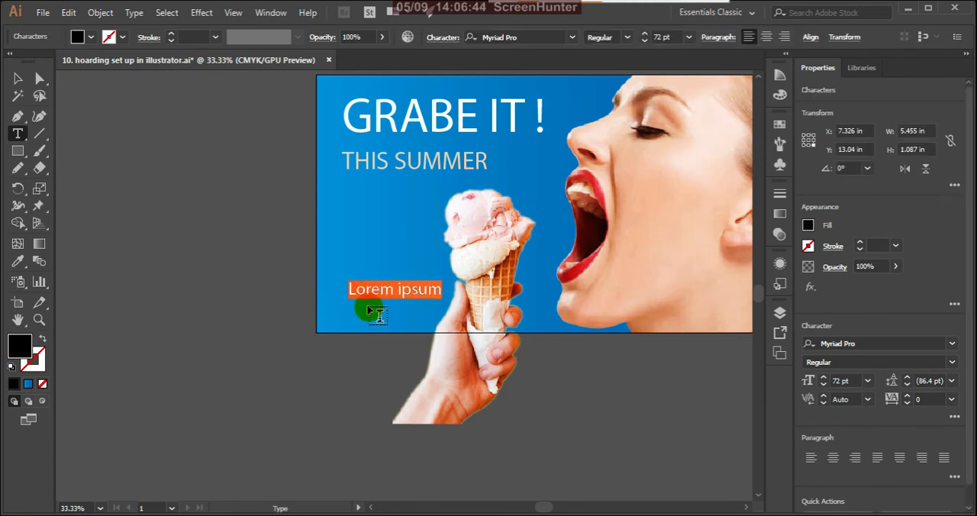
{"action": "type", "text": "ty"}
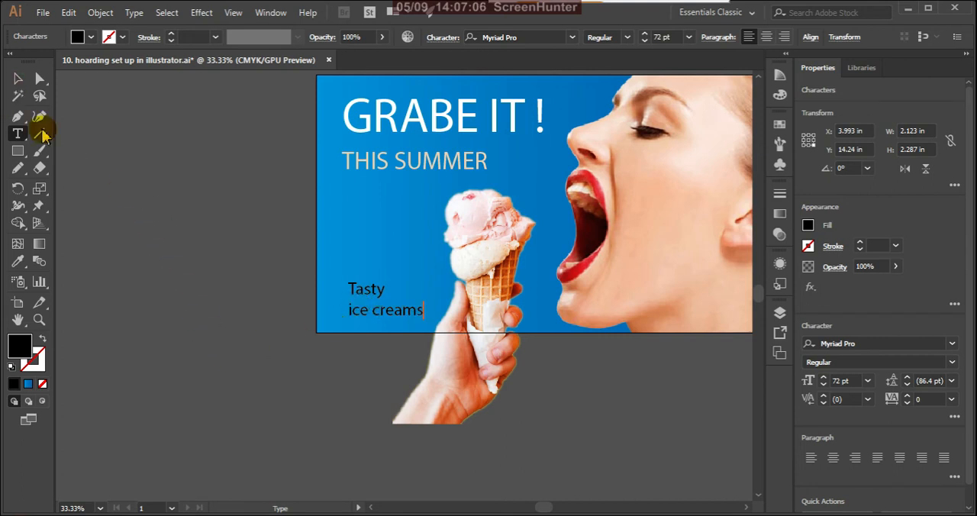
Capitalize the second line of the new text so it reads "Ice Creams", and finish the text editing.
{"action": "left_click", "coordinate": [355, 314]}
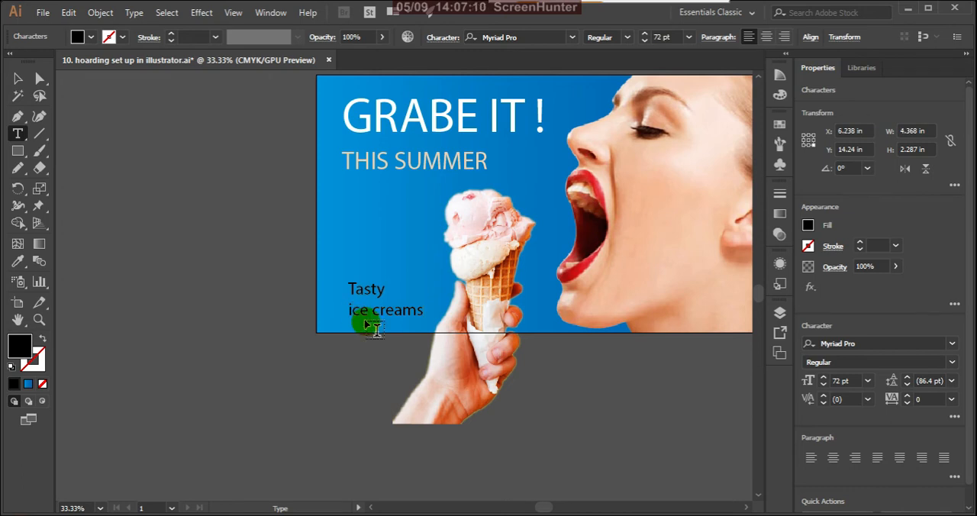
{"action": "key", "text": "BackSpace"}
{"action": "type", "text": "Ice "}
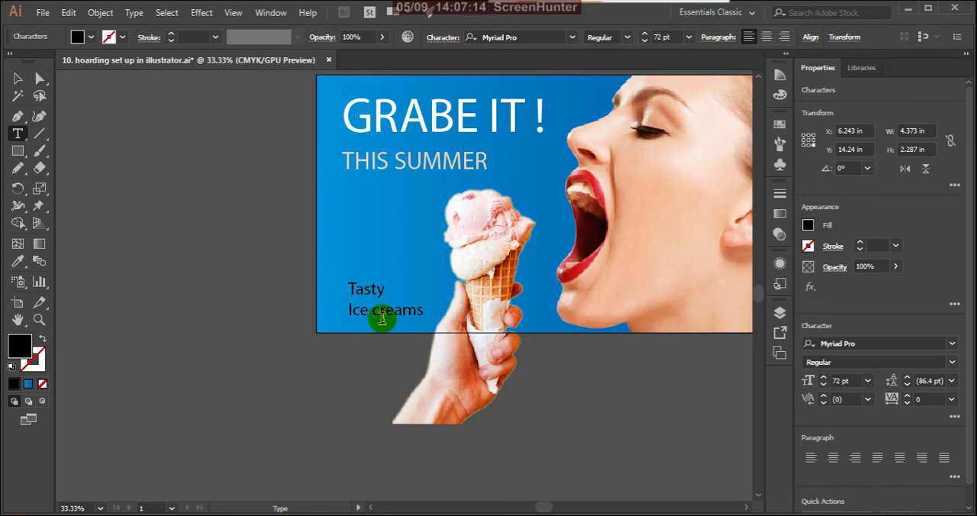
{"action": "type", "text": "C"}
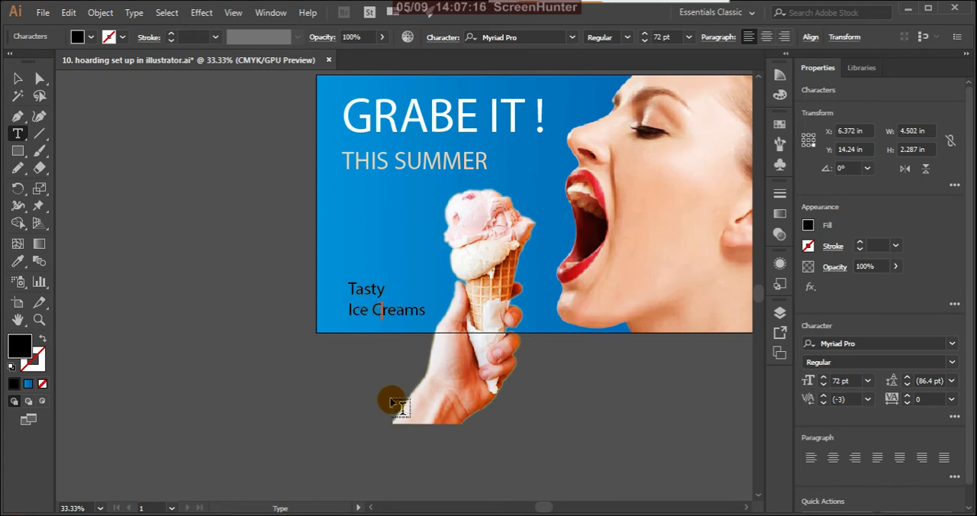
{"action": "left_click", "coordinate": [19, 79]}
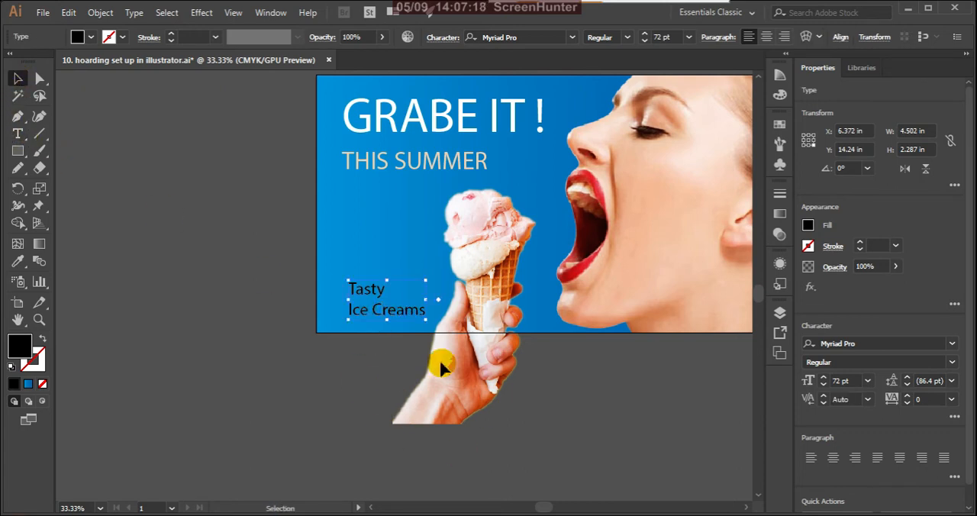
{"action": "left_click", "coordinate": [315, 353]}
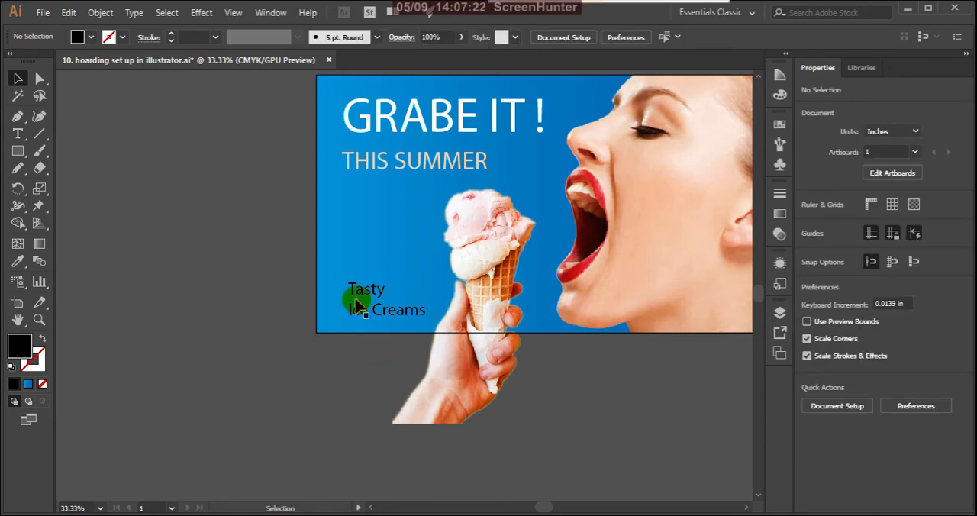
Set only the word "Tasty" in the Lithos Pro font with the Black style.
{"action": "scroll", "coordinate": [357, 304], "scroll_direction": "up", "scroll_amount": 2}
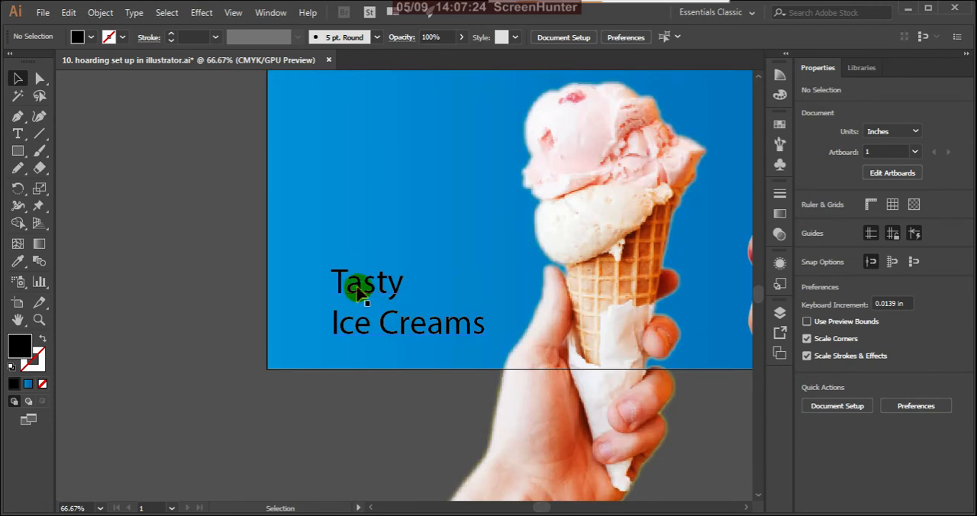
{"action": "left_click", "coordinate": [366, 298]}
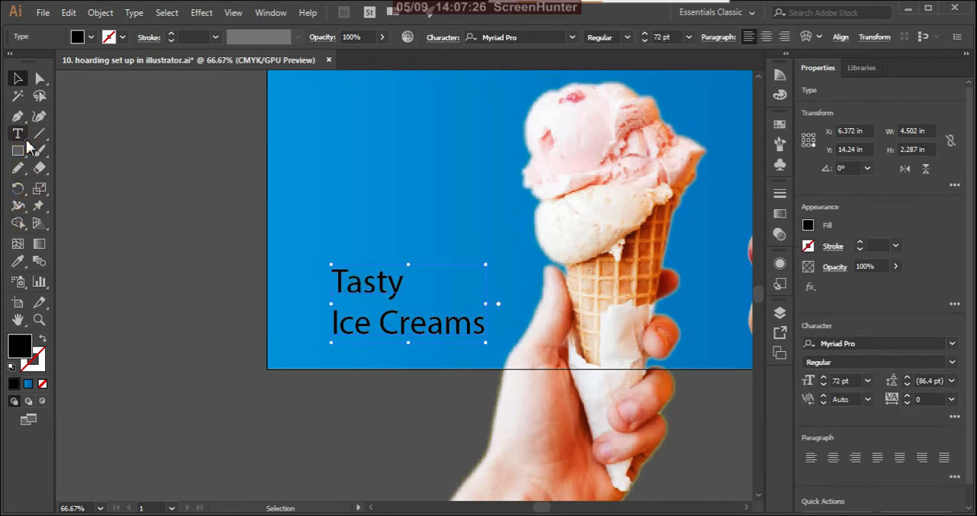
{"action": "left_click", "coordinate": [18, 134]}
{"action": "left_click", "coordinate": [338, 284]}
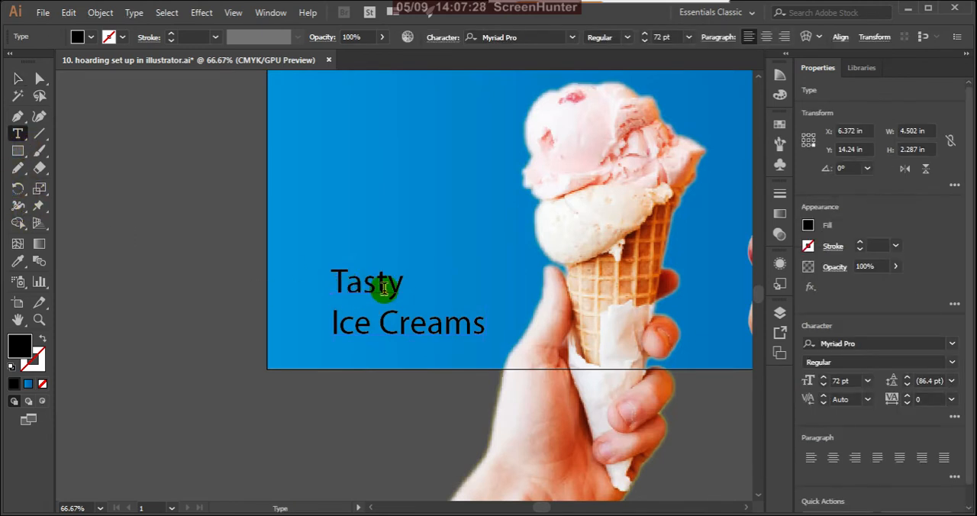
{"action": "left_click_drag", "start_coordinate": [398, 285], "coordinate": [329, 280]}
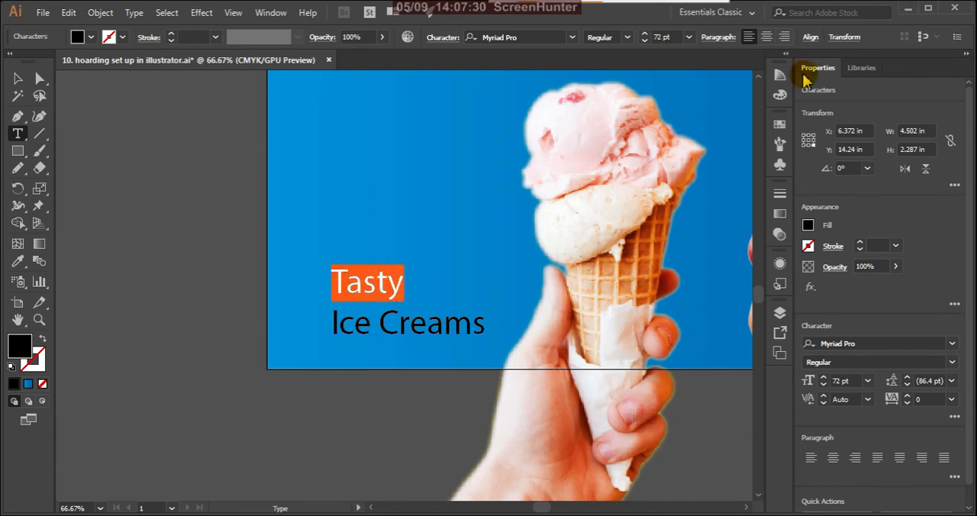
{"action": "left_click", "coordinate": [572, 38]}
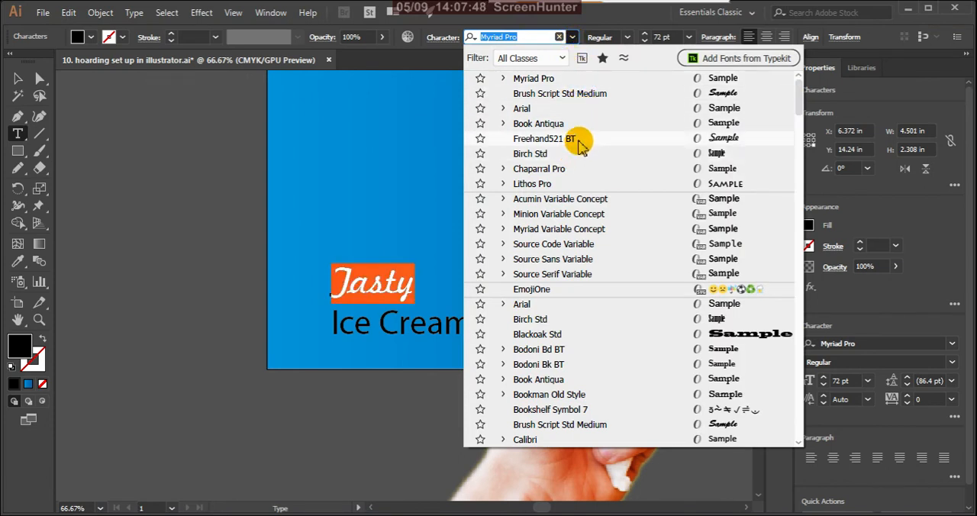
{"action": "left_click", "coordinate": [565, 187]}
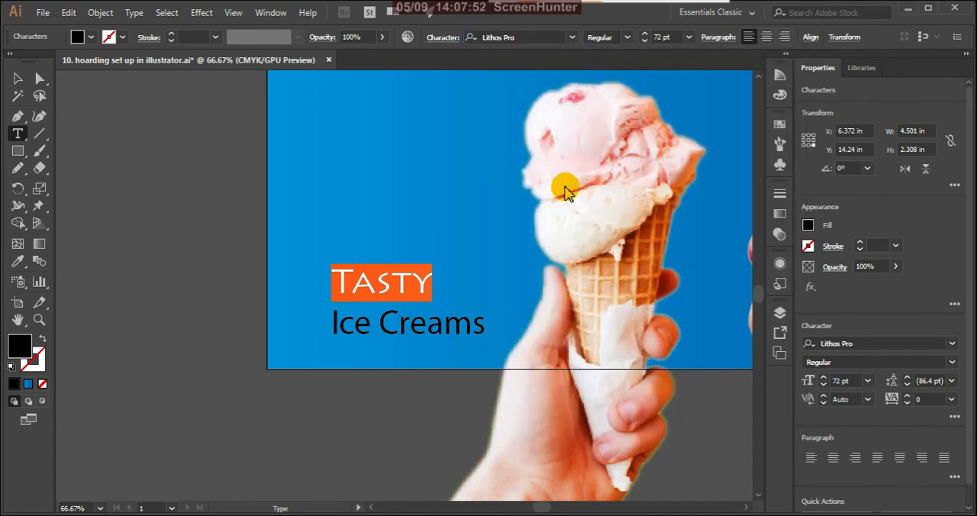
{"action": "left_click", "coordinate": [627, 38]}
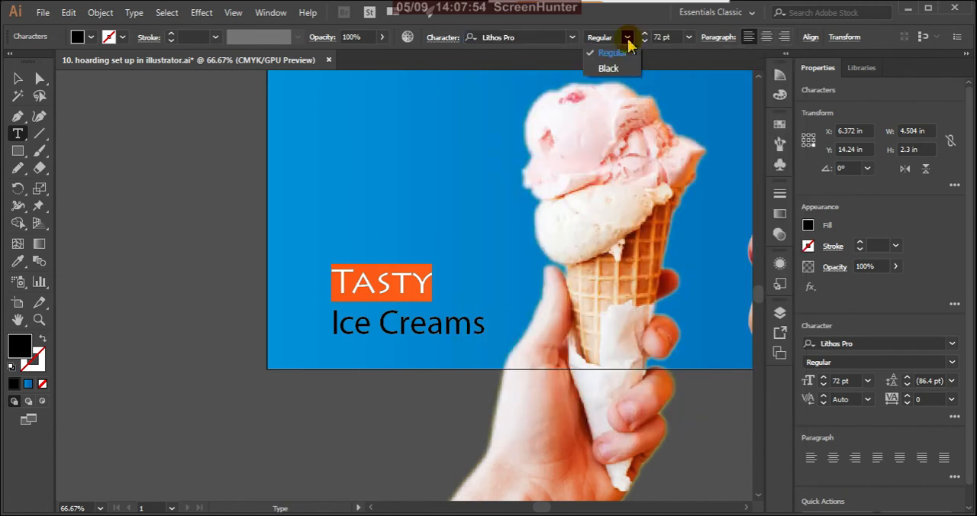
{"action": "left_click", "coordinate": [611, 67]}
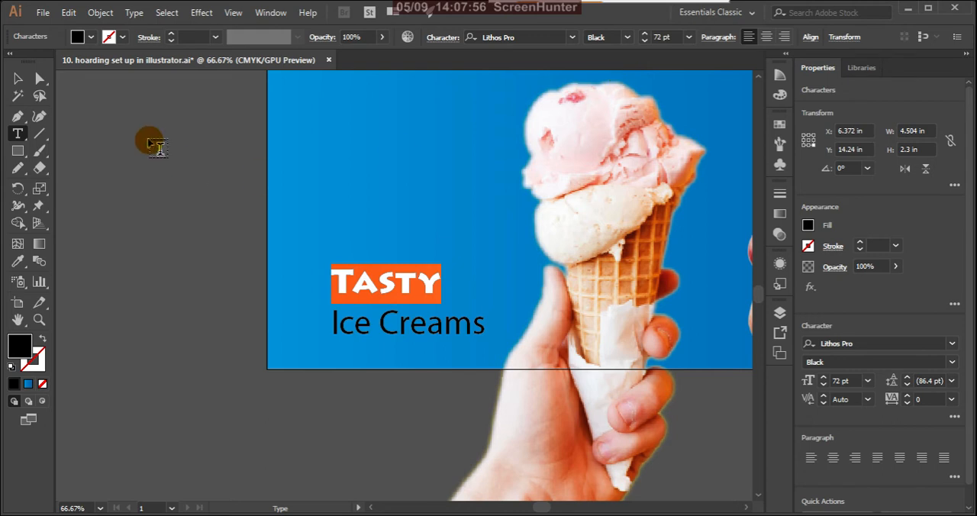
{"action": "left_click", "coordinate": [18, 78]}
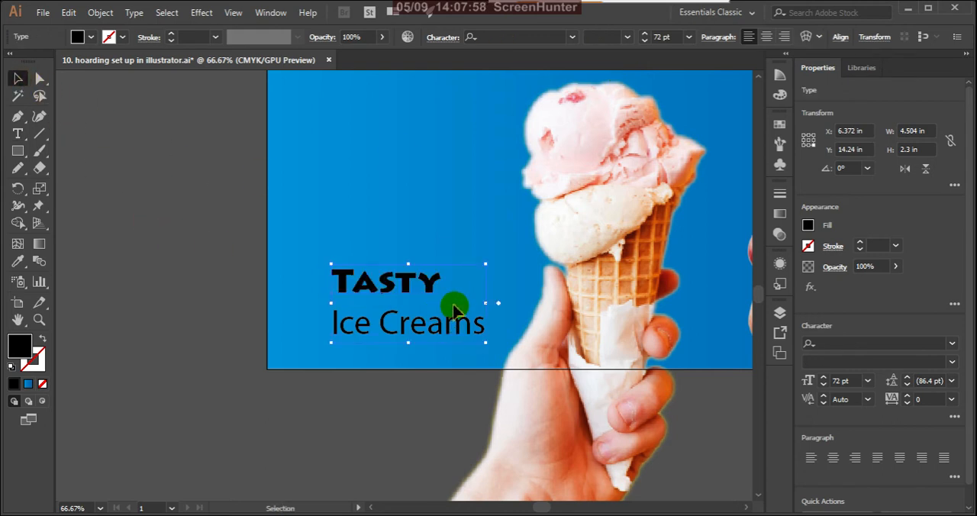
Fill only the word "Tasty" with light yellow, hex FCF995, and deselect the text.
{"action": "left_click", "coordinate": [202, 259]}
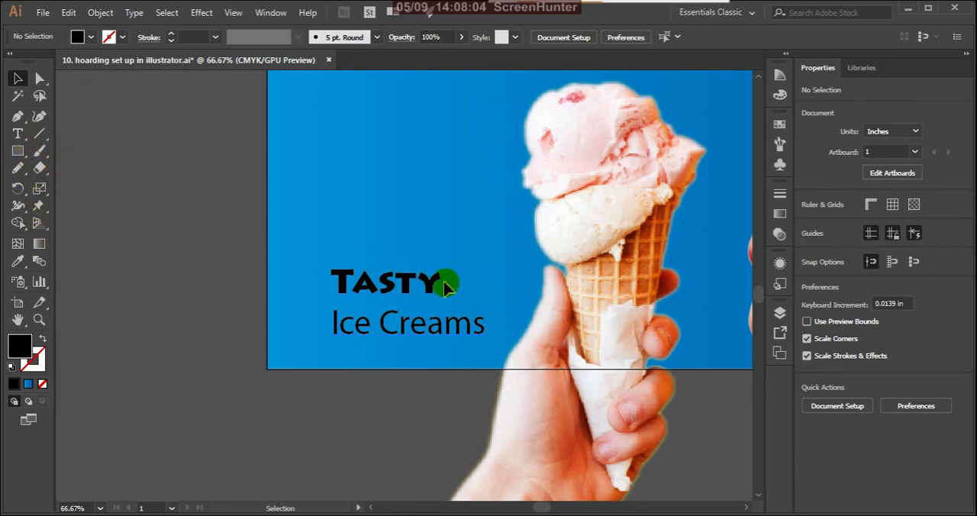
{"action": "left_click", "coordinate": [18, 133]}
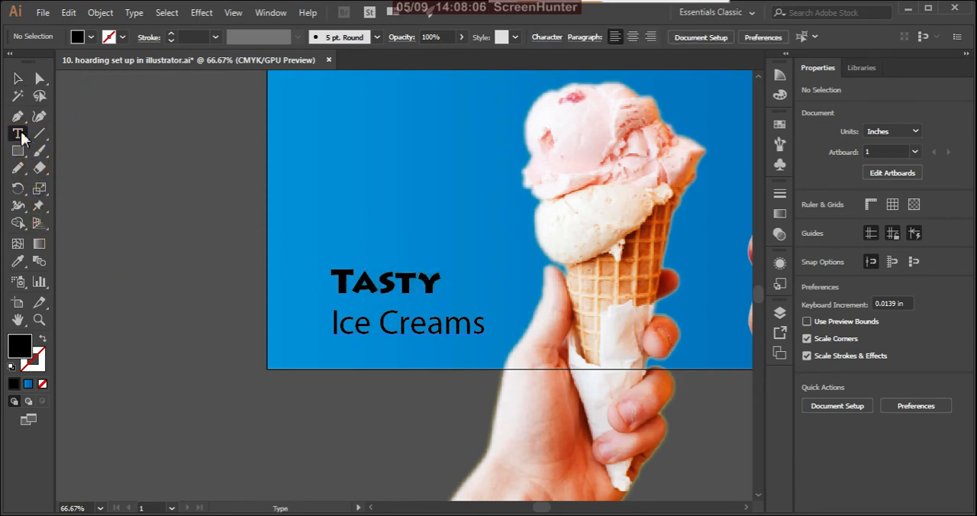
{"action": "left_click", "coordinate": [336, 271]}
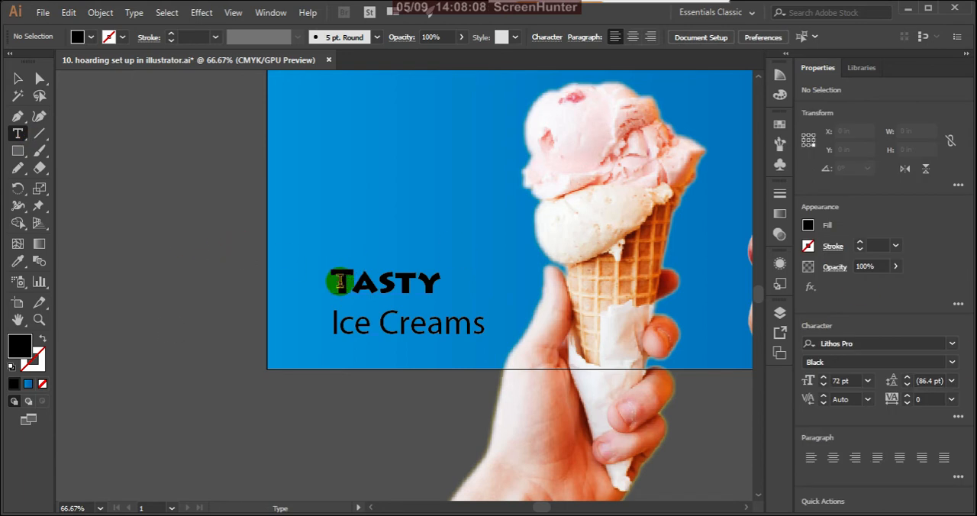
{"action": "left_click_drag", "start_coordinate": [337, 276], "coordinate": [447, 279]}
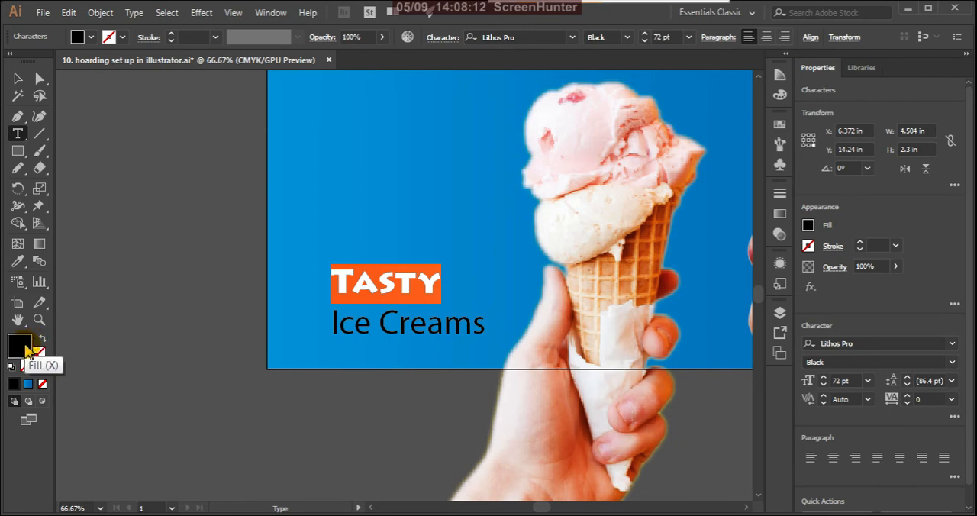
{"action": "double_click", "coordinate": [25, 348]}
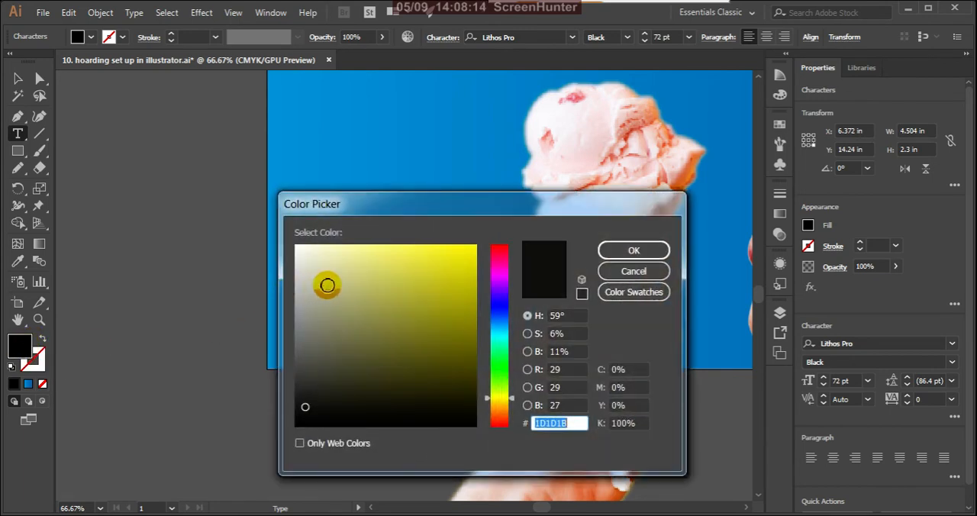
{"action": "mouse_move", "coordinate": [326, 285]}
{"action": "left_mouse_down"}
{"action": "mouse_move", "coordinate": [381, 248]}
{"action": "mouse_move", "coordinate": [372, 246]}
{"action": "left_mouse_up"}
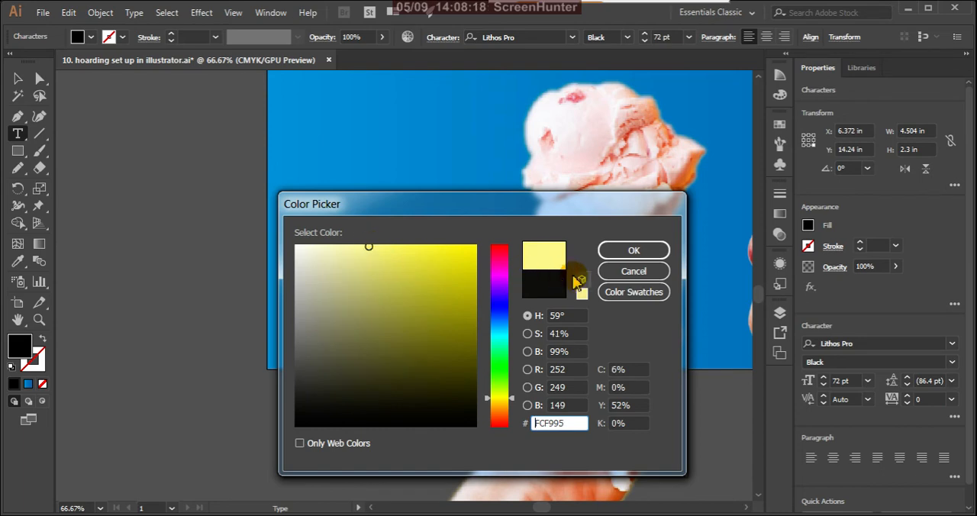
{"action": "left_click", "coordinate": [635, 250]}
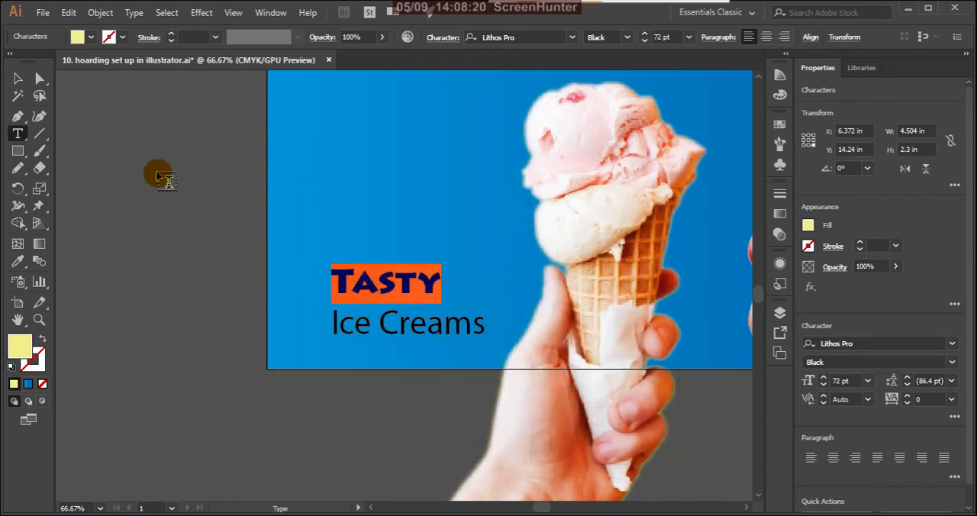
{"action": "left_click", "coordinate": [18, 79]}
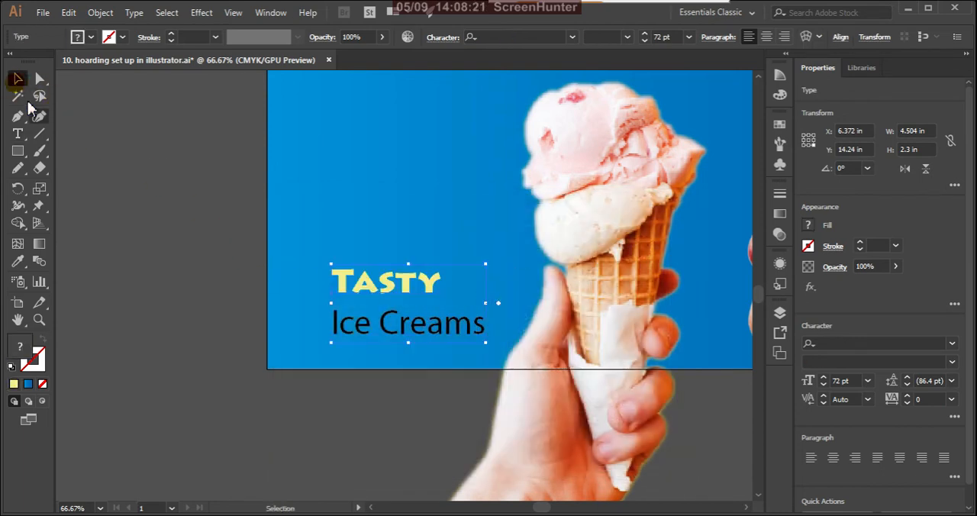
{"action": "left_click", "coordinate": [188, 344]}
Fill the "Ice Creams" line with white, hex FFFFFF, and deselect the text.
{"action": "scroll", "coordinate": [429, 319], "scroll_direction": "down", "scroll_amount": 2}
{"action": "scroll", "coordinate": [432, 320], "scroll_direction": "down", "scroll_amount": 2}
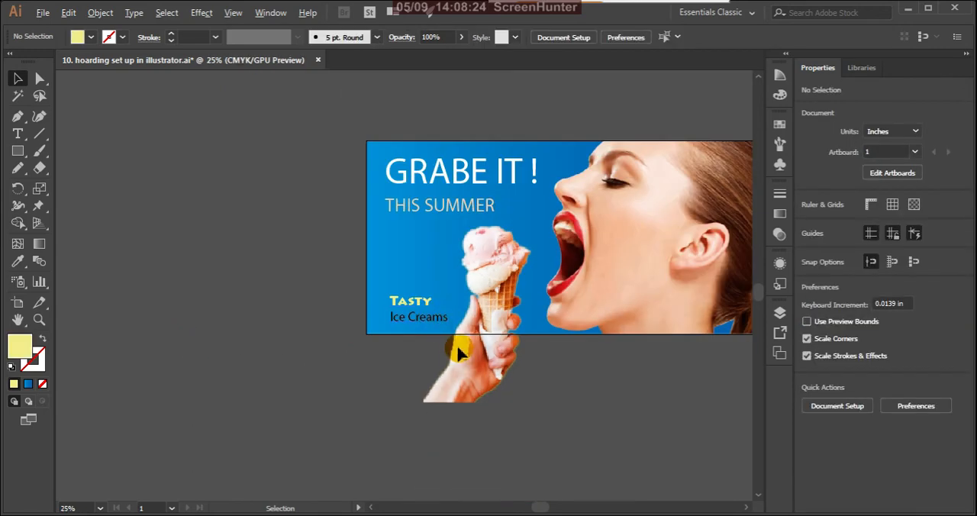
{"action": "scroll", "coordinate": [422, 335], "scroll_direction": "up", "scroll_amount": 4}
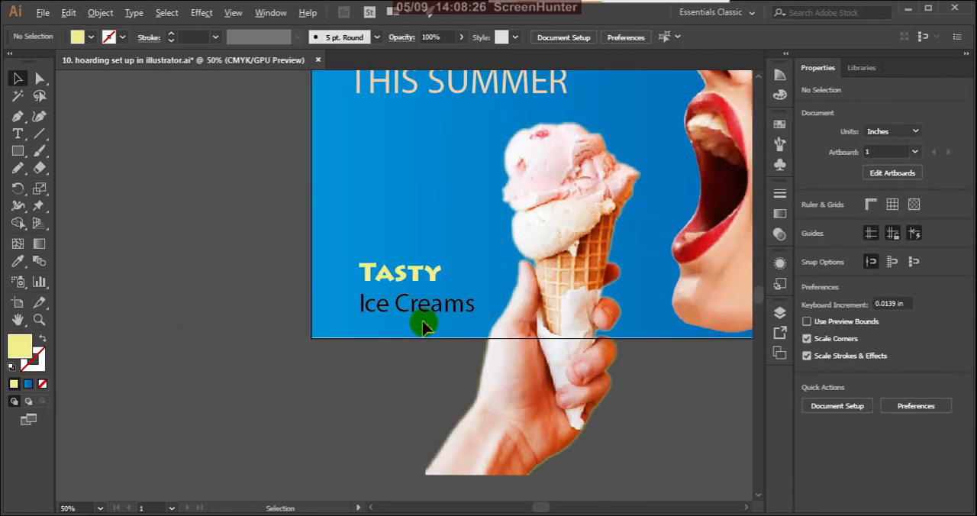
{"action": "scroll", "coordinate": [335, 340], "scroll_direction": "down", "scroll_amount": 3}
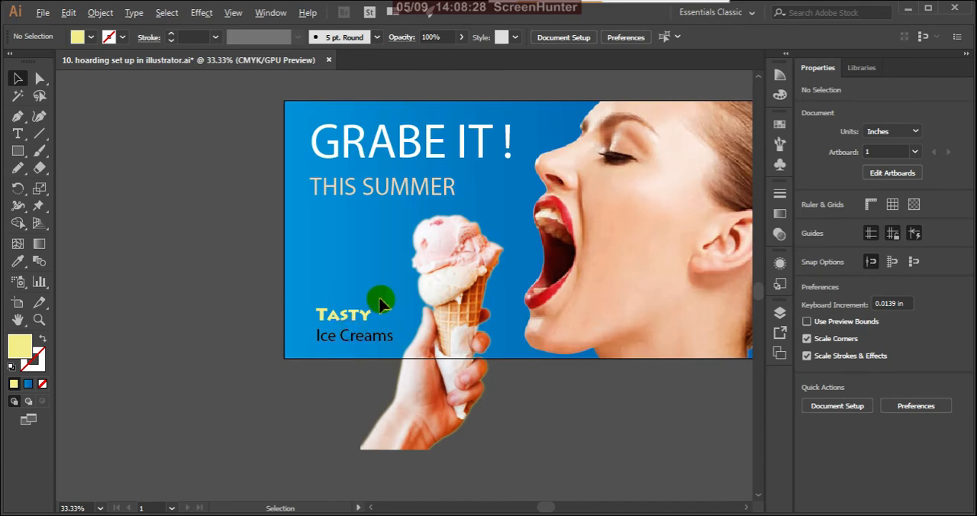
{"action": "scroll", "coordinate": [381, 301], "scroll_direction": "up", "scroll_amount": 2}
{"action": "scroll", "coordinate": [403, 358], "scroll_direction": "down", "scroll_amount": 2}
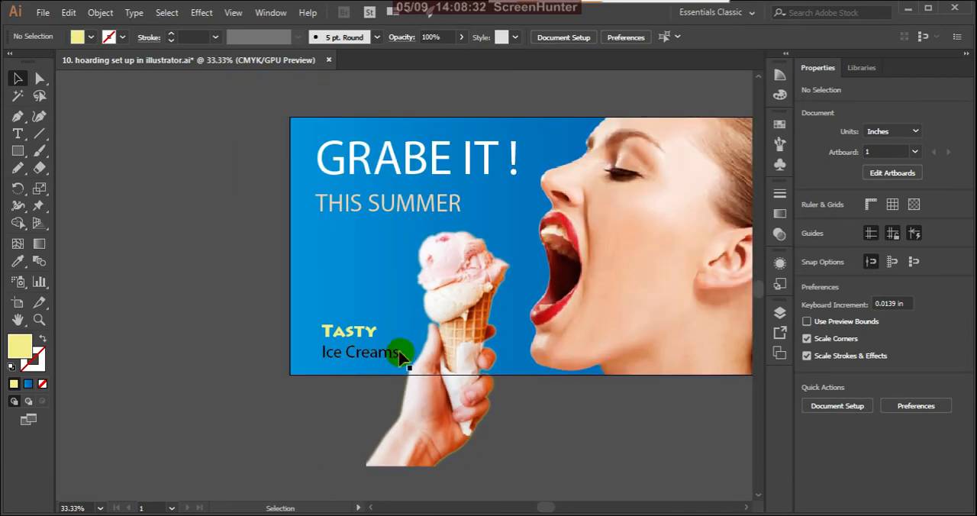
{"action": "scroll", "coordinate": [380, 347], "scroll_direction": "up", "scroll_amount": 1}
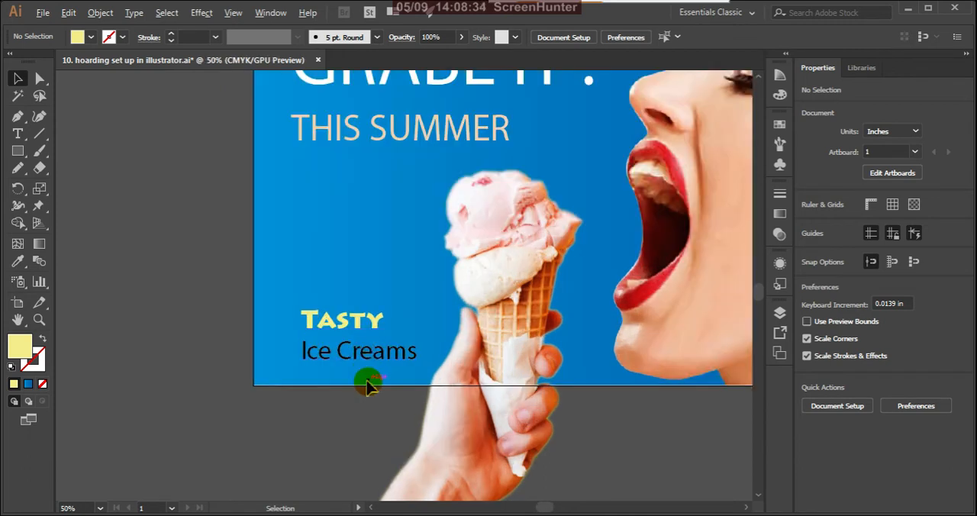
{"action": "left_click", "coordinate": [387, 361]}
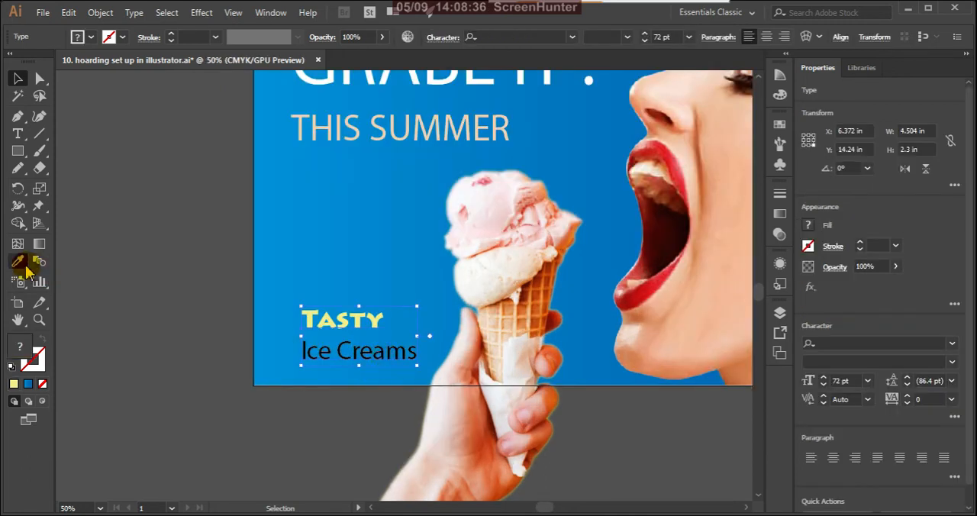
{"action": "left_click", "coordinate": [18, 134]}
{"action": "left_click", "coordinate": [300, 349]}
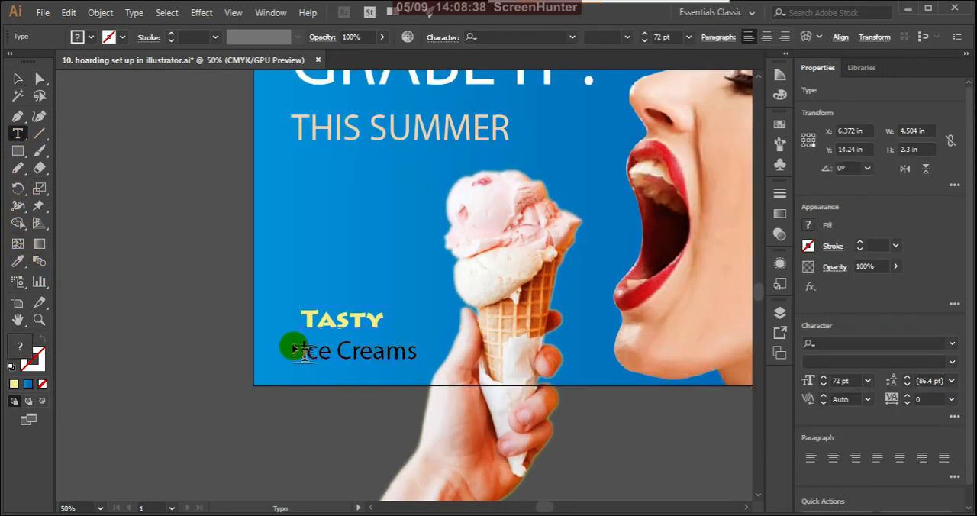
{"action": "left_click_drag", "start_coordinate": [300, 351], "coordinate": [424, 371]}
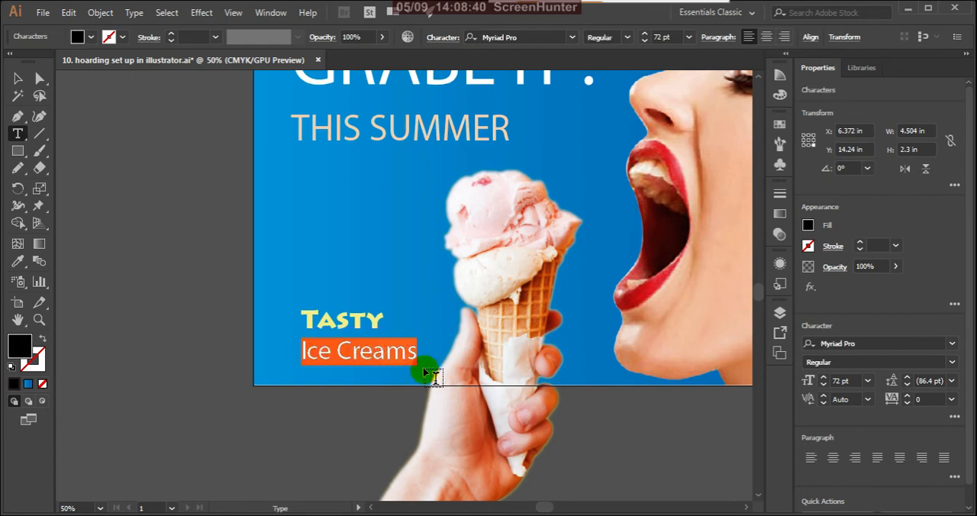
{"action": "double_click", "coordinate": [23, 347]}
{"action": "left_click_drag", "start_coordinate": [315, 268], "coordinate": [296, 246]}
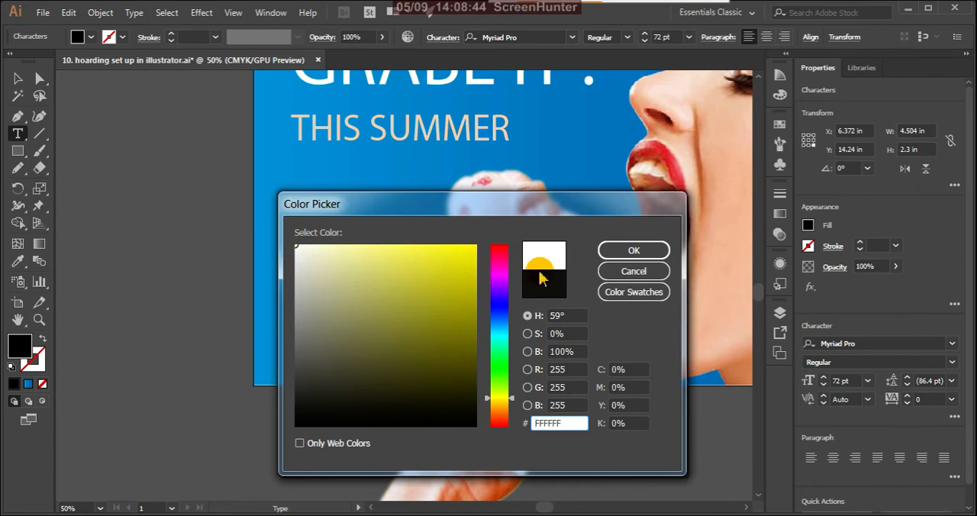
{"action": "left_click", "coordinate": [613, 250]}
{"action": "left_click", "coordinate": [17, 79]}
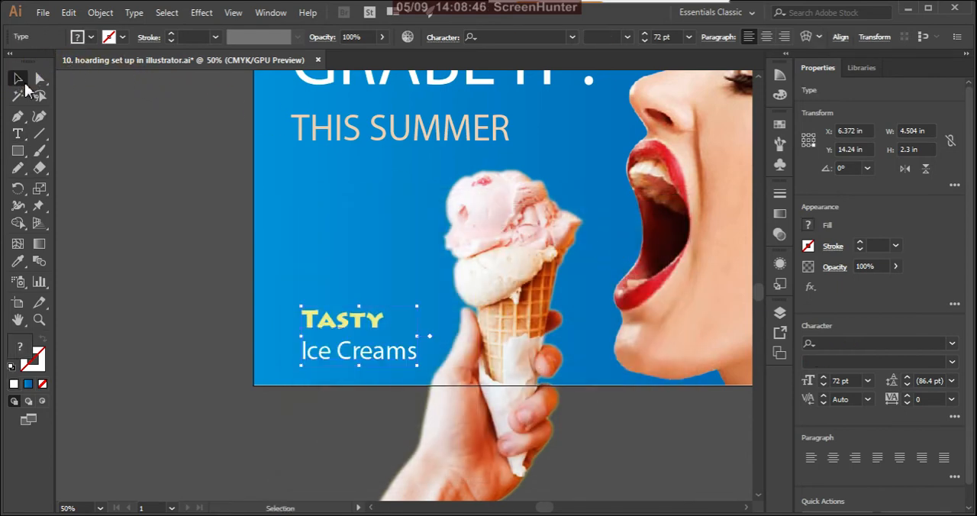
{"action": "left_click", "coordinate": [185, 250]}
{"action": "left_click", "coordinate": [418, 388]}
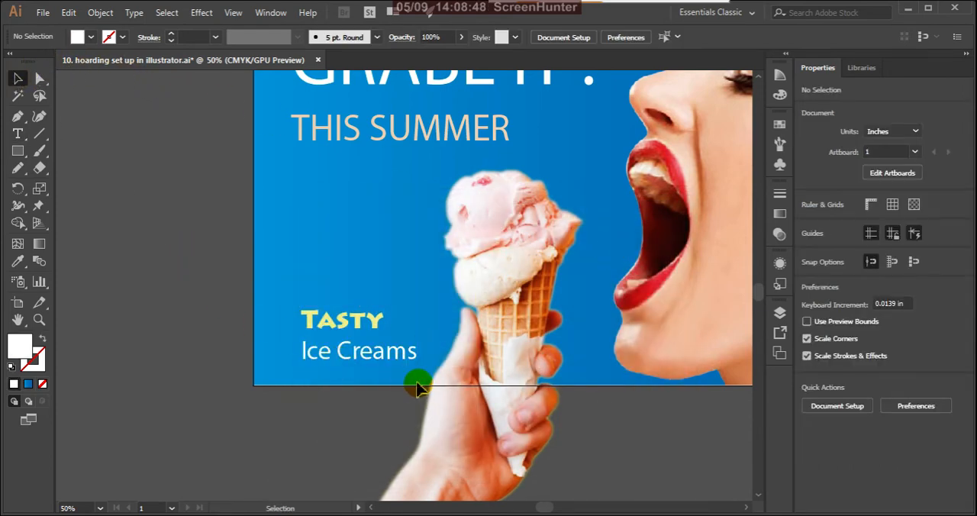
Center-align the two-line "Tasty Ice Creams" text and move it right so it lies fully inside the artboard beside the hand.
{"action": "scroll", "coordinate": [418, 387], "scroll_direction": "down", "scroll_amount": 3}
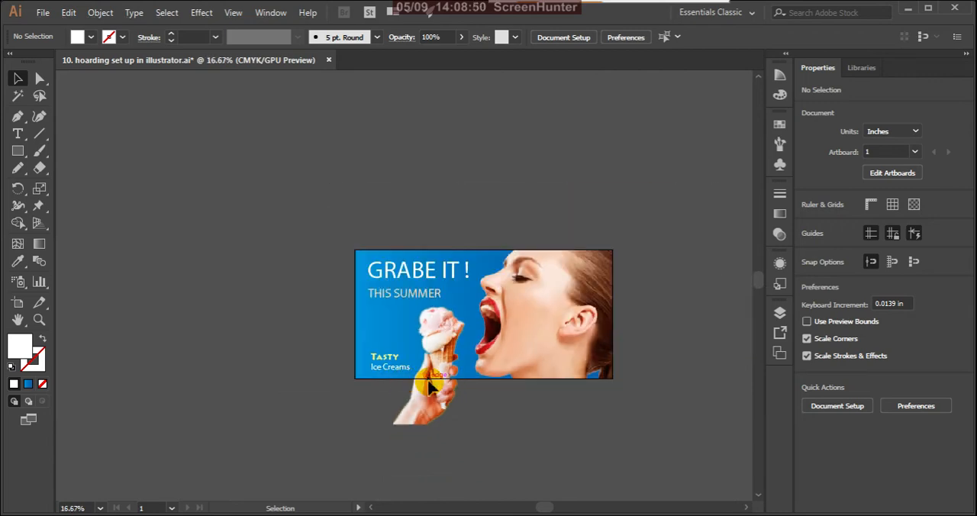
{"action": "scroll", "coordinate": [417, 370], "scroll_direction": "up", "scroll_amount": 4}
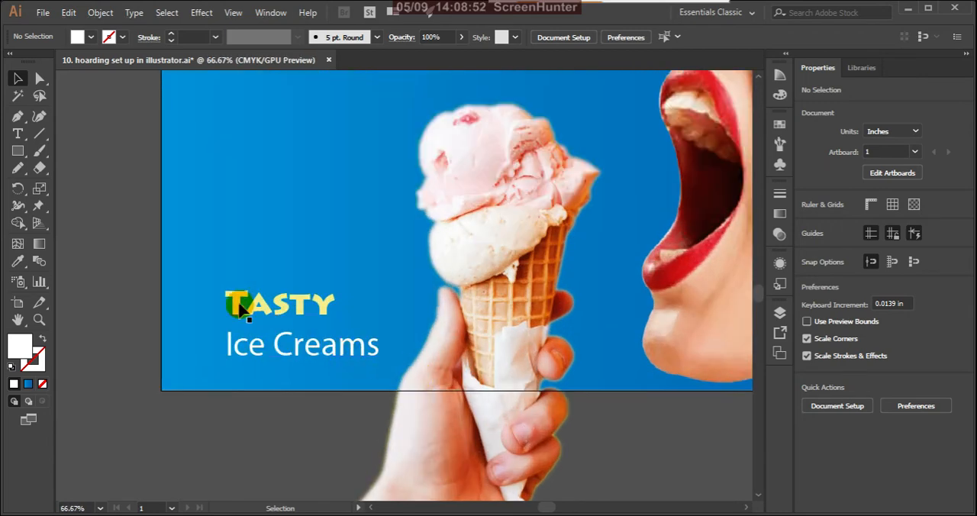
{"action": "left_click", "coordinate": [18, 78]}
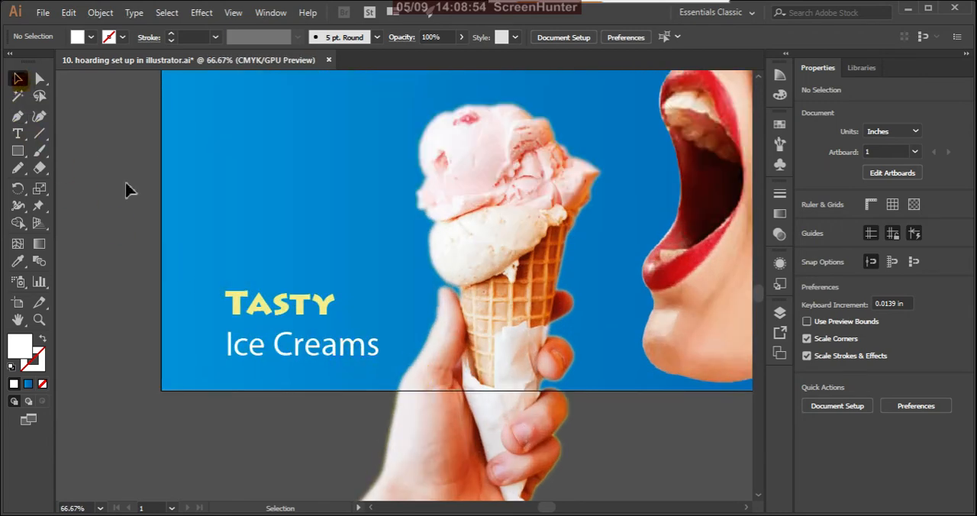
{"action": "left_click", "coordinate": [237, 296]}
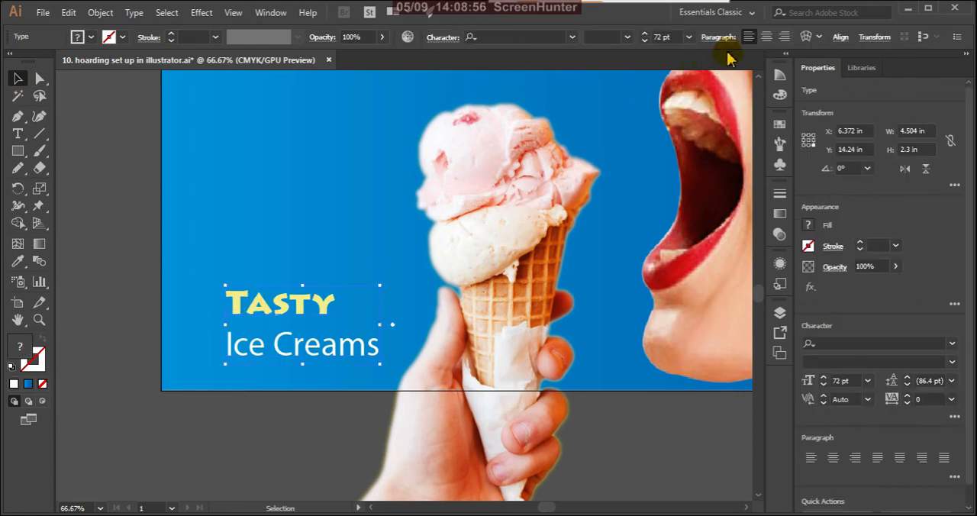
{"action": "left_click", "coordinate": [766, 36]}
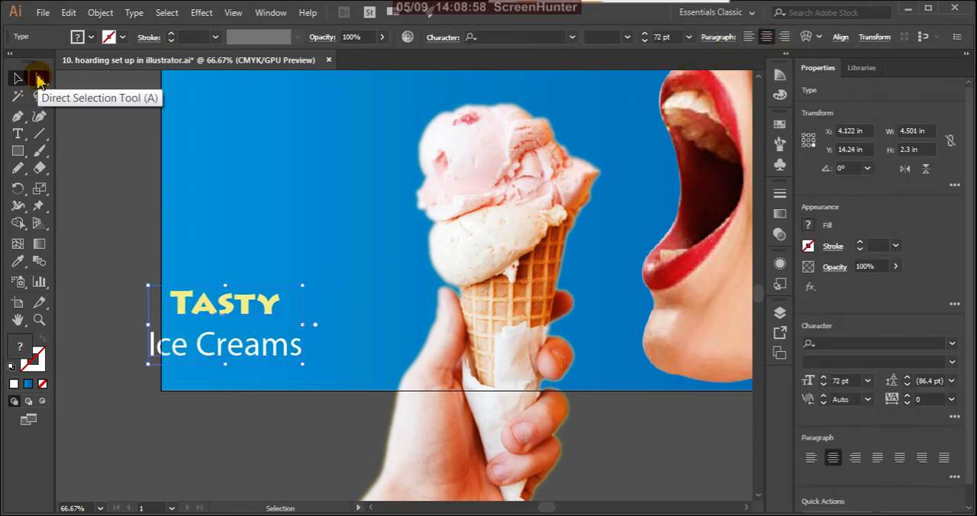
{"action": "left_click", "coordinate": [15, 78]}
{"action": "left_click", "coordinate": [231, 304]}
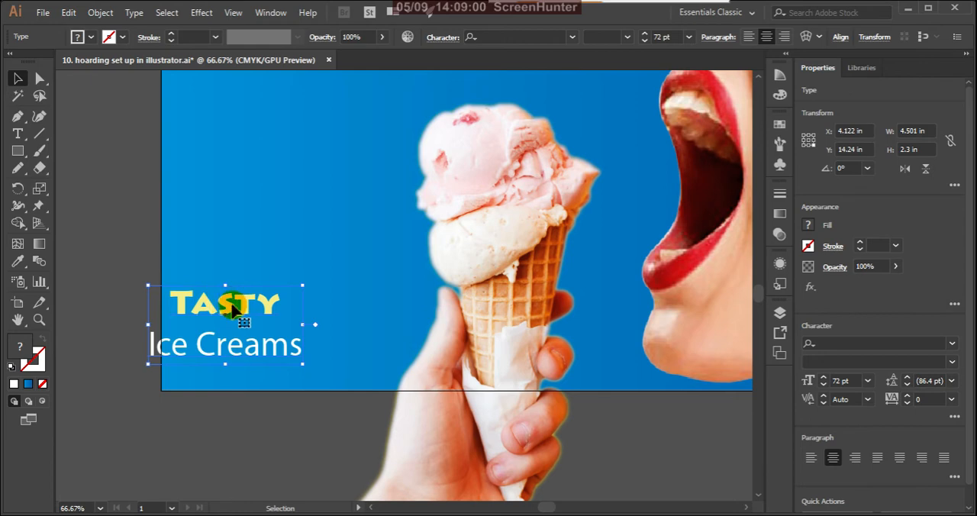
{"action": "left_click_drag", "start_coordinate": [231, 304], "coordinate": [264, 305]}
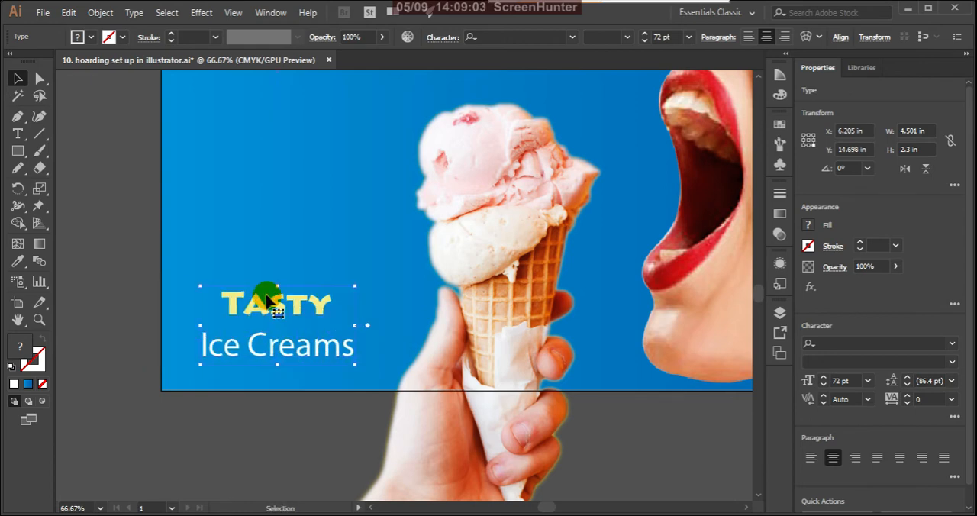
{"action": "left_click", "coordinate": [102, 315]}
{"action": "scroll", "coordinate": [344, 324], "scroll_direction": "down", "scroll_amount": 3}
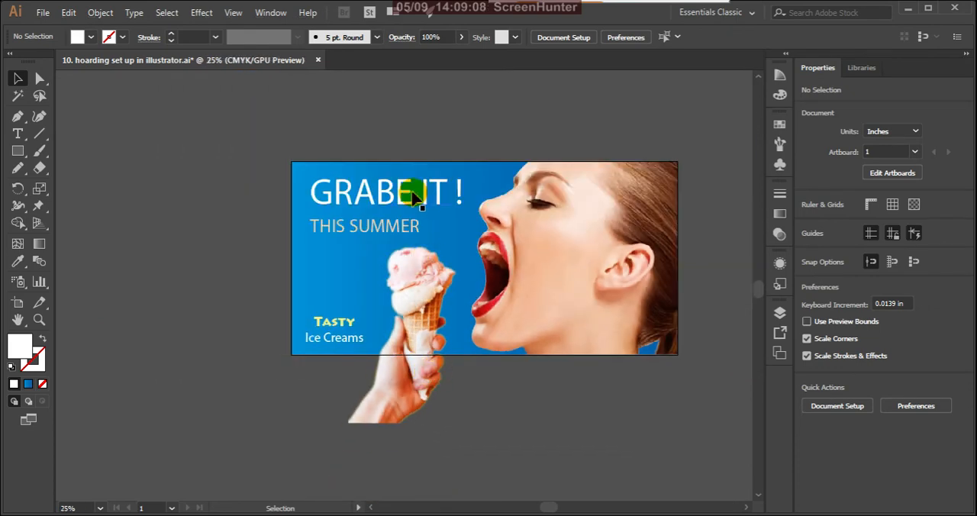
{"action": "scroll", "coordinate": [402, 193], "scroll_direction": "up", "scroll_amount": 2}
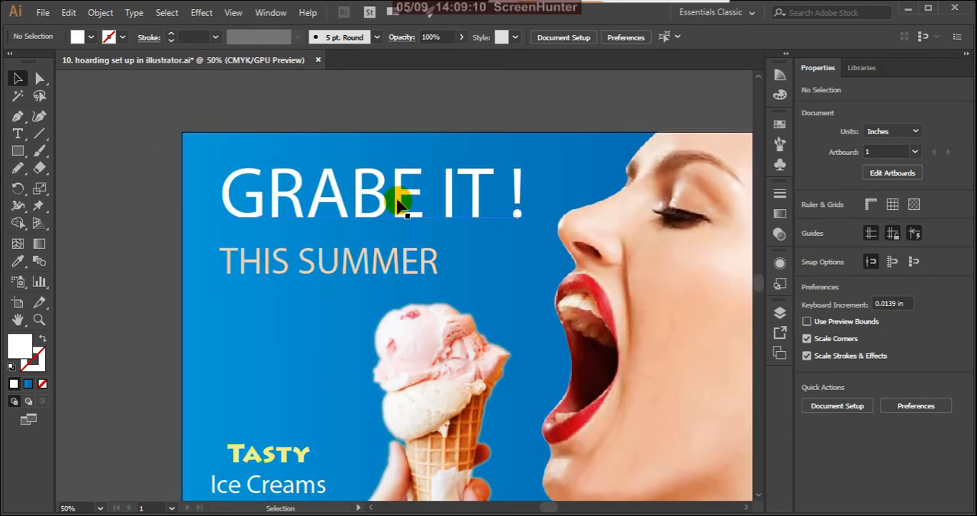
{"action": "left_click", "coordinate": [400, 205]}
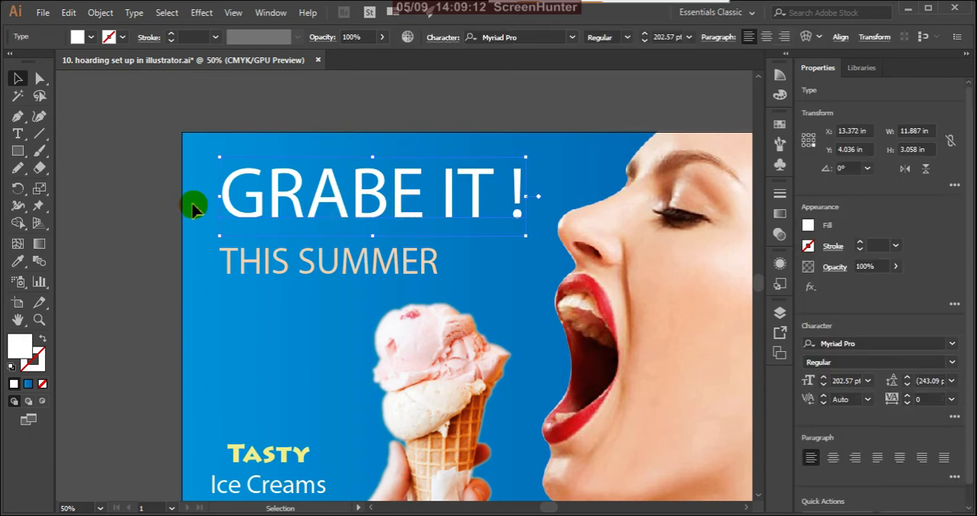
{"action": "left_click", "coordinate": [18, 134]}
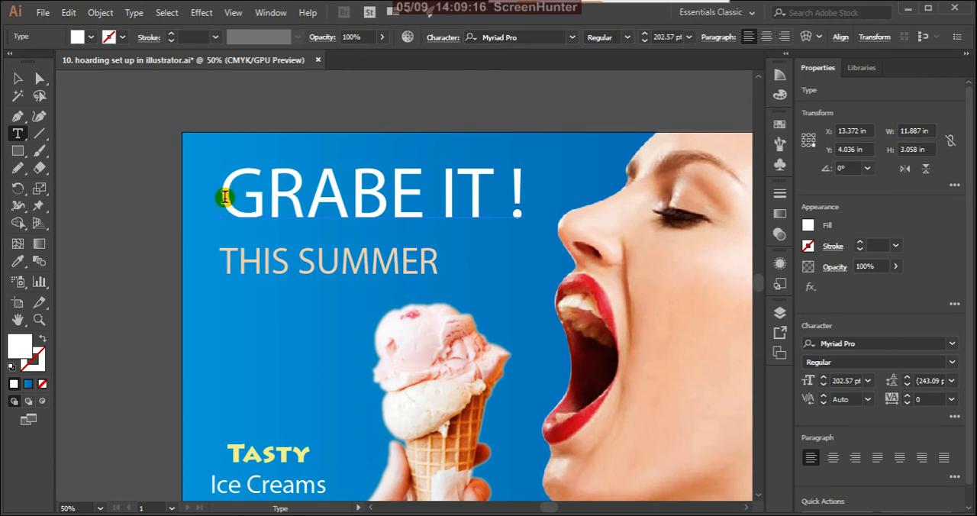
{"action": "left_click_drag", "start_coordinate": [223, 197], "coordinate": [529, 228]}
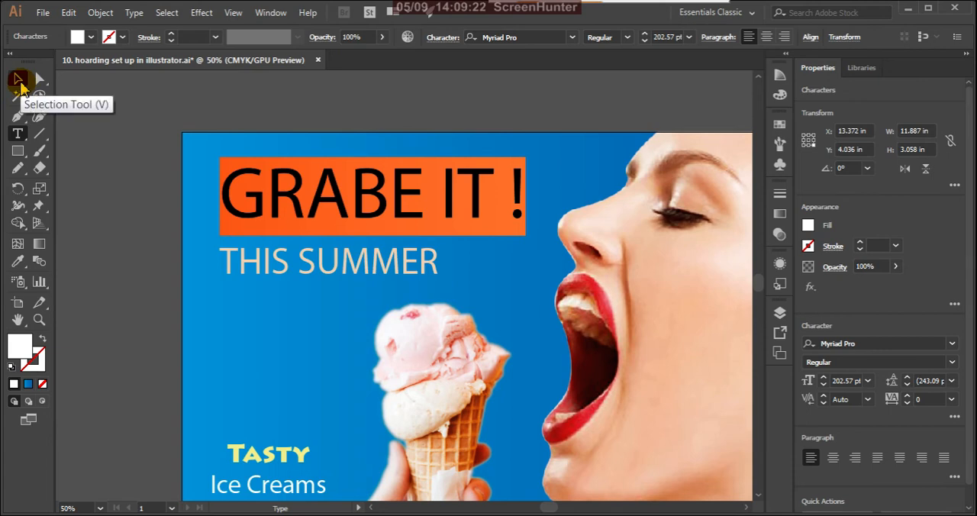
{"action": "left_click", "coordinate": [18, 79]}
{"action": "left_click", "coordinate": [114, 153]}
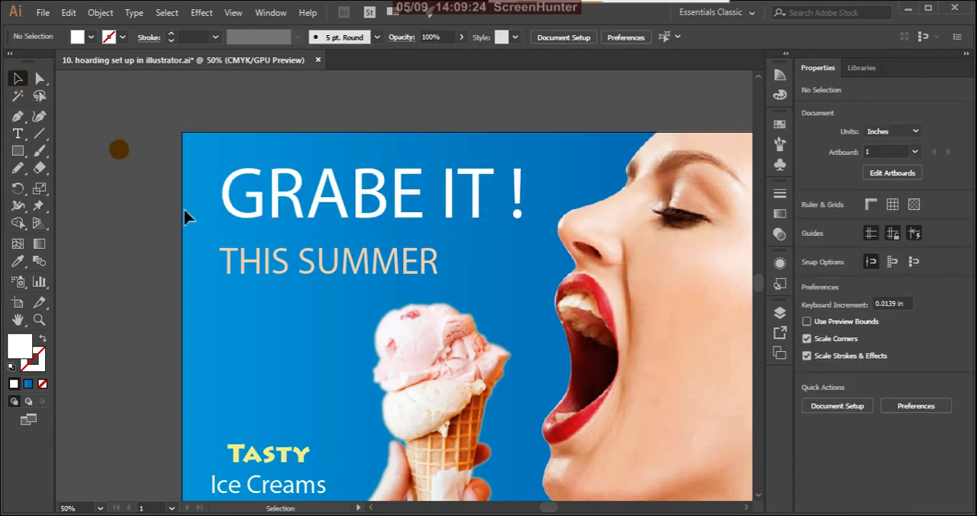
Swap the two headlines, placing "THIS SUMMER" near the artboard's upper edge and "GRABE IT !" directly beneath it with their left edges aligned.
{"action": "left_click_drag", "start_coordinate": [277, 210], "coordinate": [280, 324]}
{"action": "left_click_drag", "start_coordinate": [360, 263], "coordinate": [359, 181]}
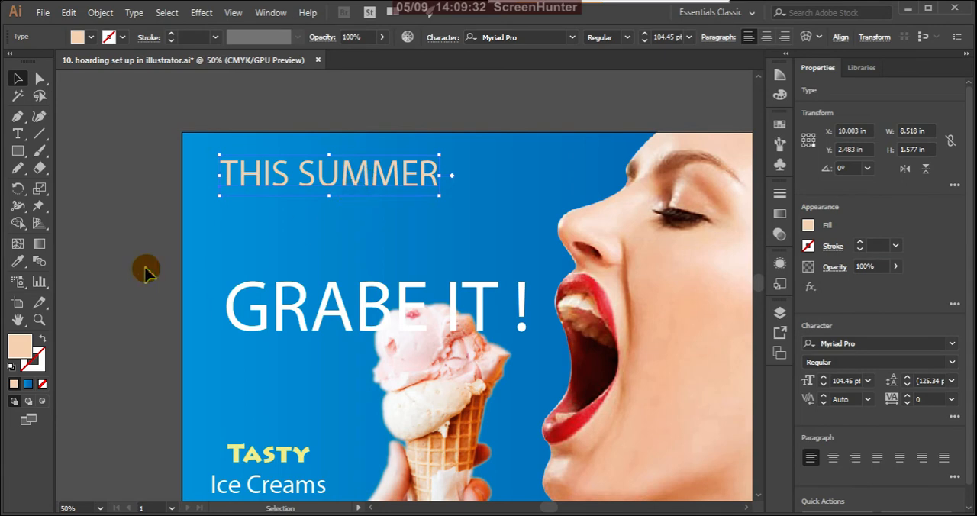
{"action": "left_click", "coordinate": [145, 268]}
{"action": "key", "text": "ctrl+minus"}
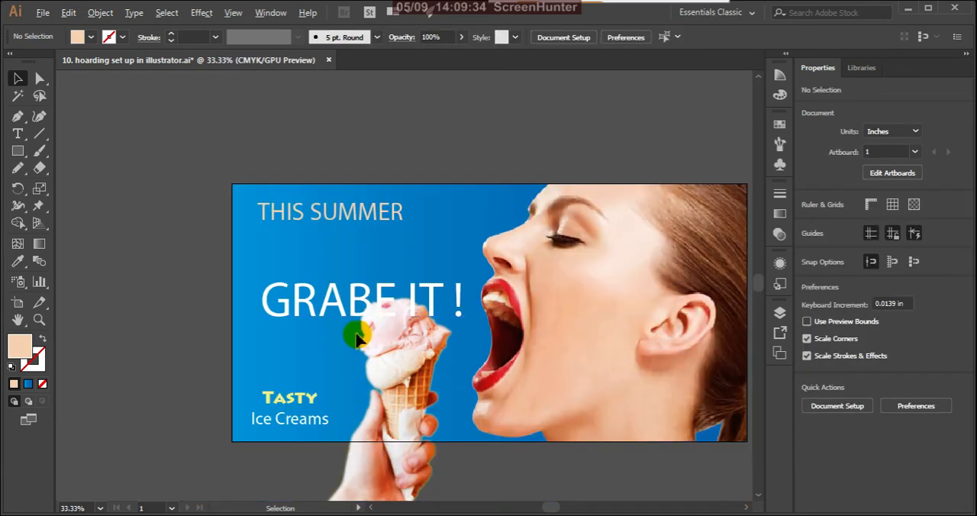
{"action": "left_click_drag", "start_coordinate": [341, 309], "coordinate": [341, 262]}
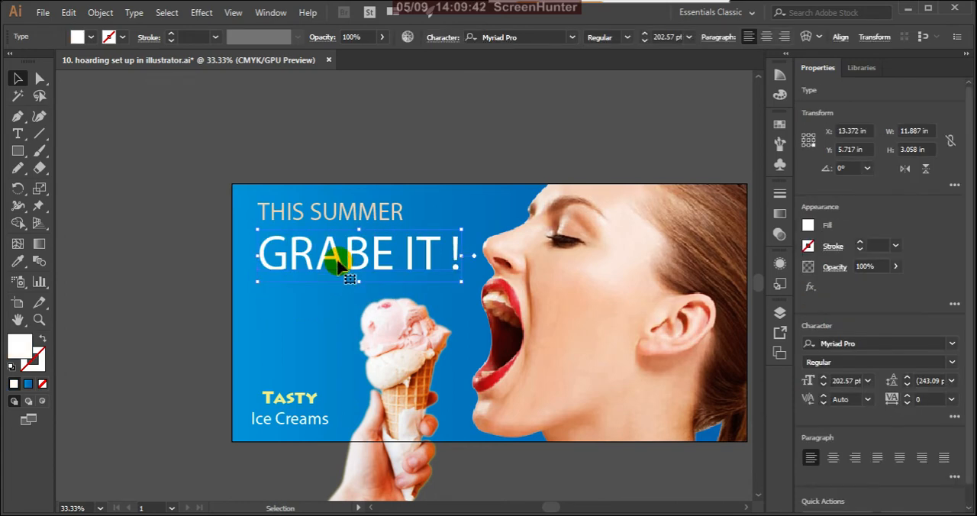
Nudge the "GRABE IT !" headline down and left so its left edge lines up with "Ice Creams", and deselect it.
{"action": "key", "text": "Down"}
{"action": "key", "text": "Down"}
{"action": "key", "text": "Down"}
{"action": "key", "text": "Down"}
{"action": "key", "text": "Down"}
{"action": "key", "text": "Down"}
{"action": "key", "text": "Down"}
{"action": "key", "text": "Down"}
{"action": "key", "text": "Down"}
{"action": "key", "text": "Down"}
{"action": "key", "text": "Down"}
{"action": "key", "text": "Down"}
{"action": "key", "text": "Down"}
{"action": "key", "text": "Down"}
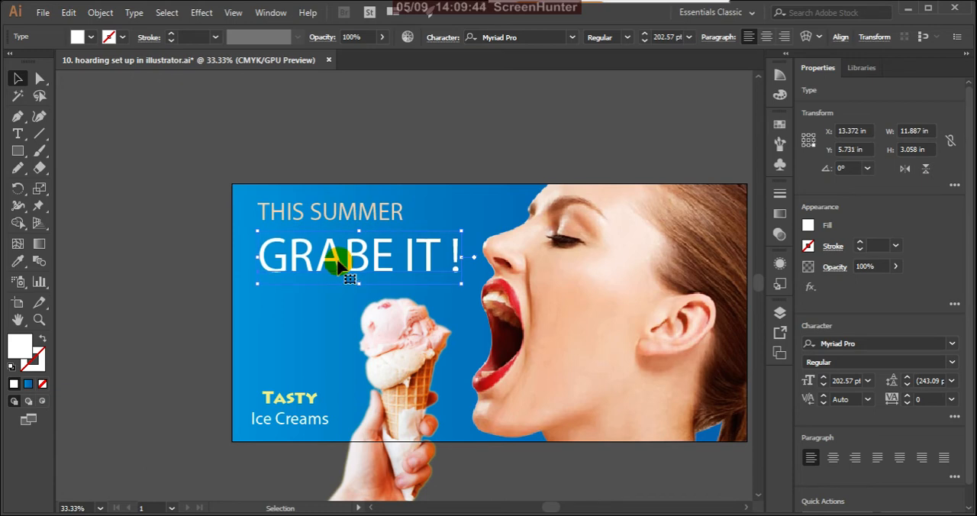
{"action": "key", "text": "Down"}
{"action": "key", "text": "Down"}
{"action": "key", "text": "Down"}
{"action": "key", "text": "Down"}
{"action": "key", "text": "Down"}
{"action": "key", "text": "Down"}
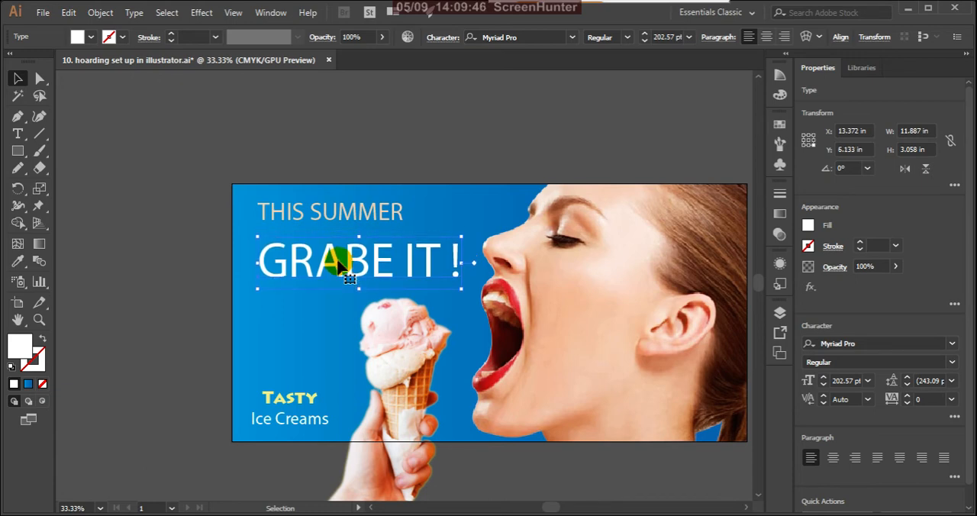
{"action": "key", "text": "Left"}
{"action": "key", "text": "Left"}
{"action": "key", "text": "Left"}
{"action": "key", "text": "Left"}
{"action": "key", "text": "Left"}
{"action": "key", "text": "Left"}
{"action": "key", "text": "Left"}
{"action": "key", "text": "Left"}
{"action": "key", "text": "Left"}
{"action": "key", "text": "Left"}
{"action": "key", "text": "Left"}
{"action": "key", "text": "Left"}
{"action": "key", "text": "Left"}
{"action": "key", "text": "Left"}
{"action": "key", "text": "Left"}
{"action": "key", "text": "Left"}
{"action": "key", "text": "Left"}
{"action": "key", "text": "Left"}
{"action": "key", "text": "Left"}
{"action": "key", "text": "Left"}
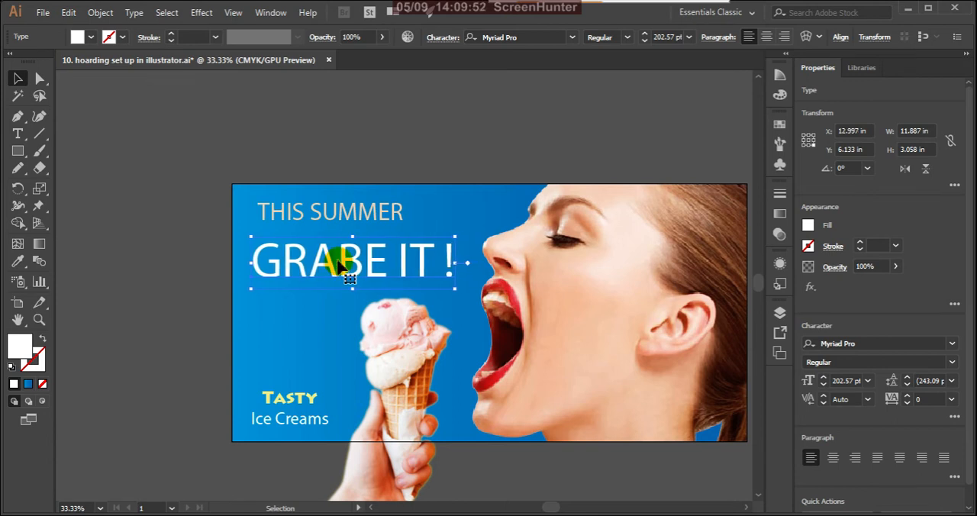
{"action": "left_click", "coordinate": [381, 143]}
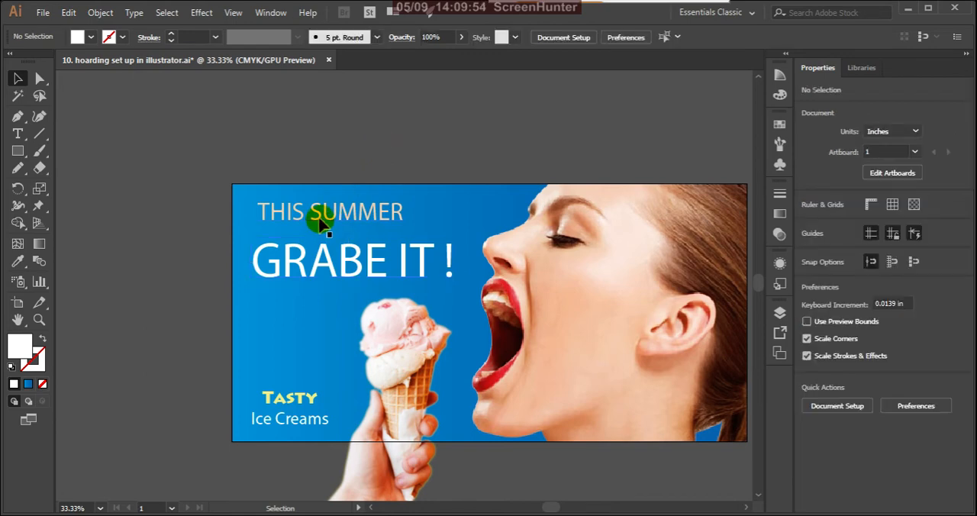
Move "THIS SUMMER" left to align with the left edge of "GRABE IT !" and set it slightly closer above that headline.
{"action": "left_click_drag", "start_coordinate": [321, 219], "coordinate": [317, 208]}
{"action": "left_click", "coordinate": [332, 141]}
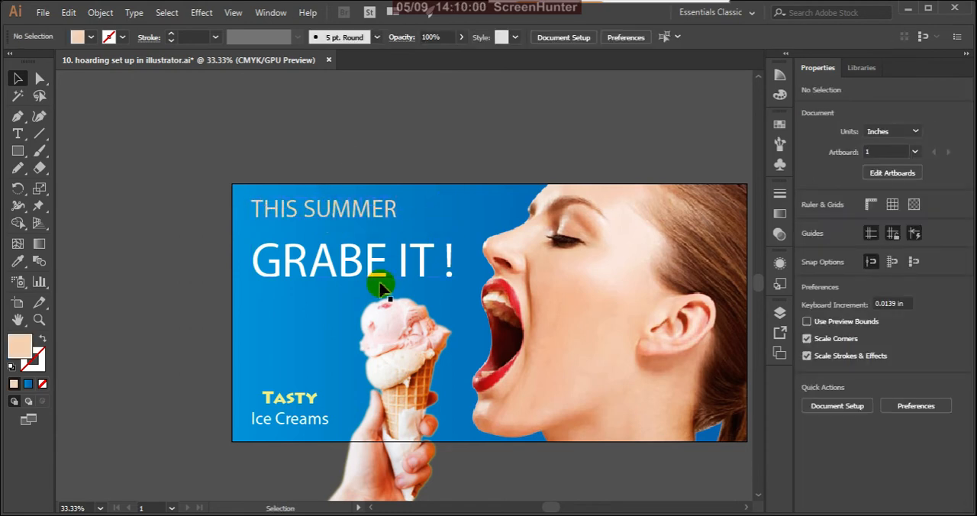
{"action": "scroll", "coordinate": [381, 288], "scroll_direction": "down", "scroll_amount": 4}
{"action": "scroll", "coordinate": [382, 297], "scroll_direction": "up", "scroll_amount": 2}
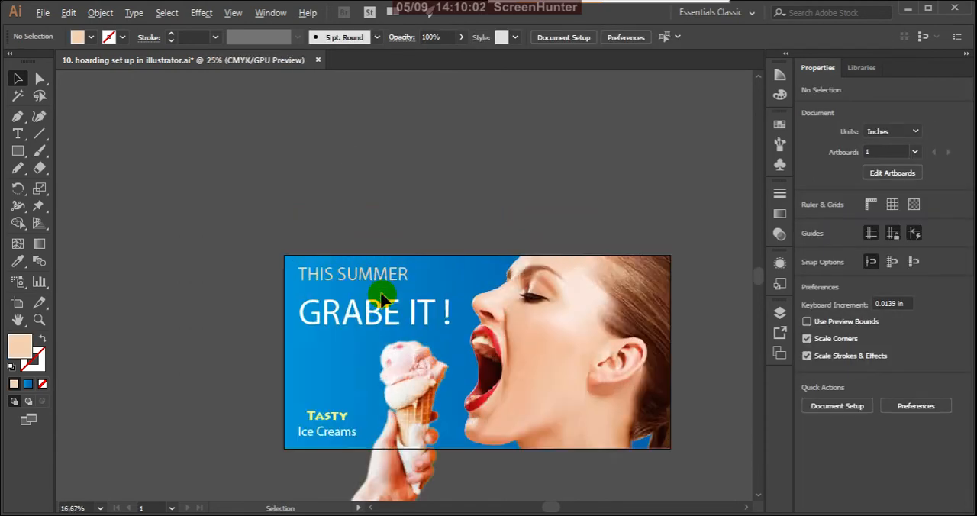
{"action": "scroll", "coordinate": [381, 298], "scroll_direction": "up", "scroll_amount": 2}
{"action": "left_click", "coordinate": [371, 272]}
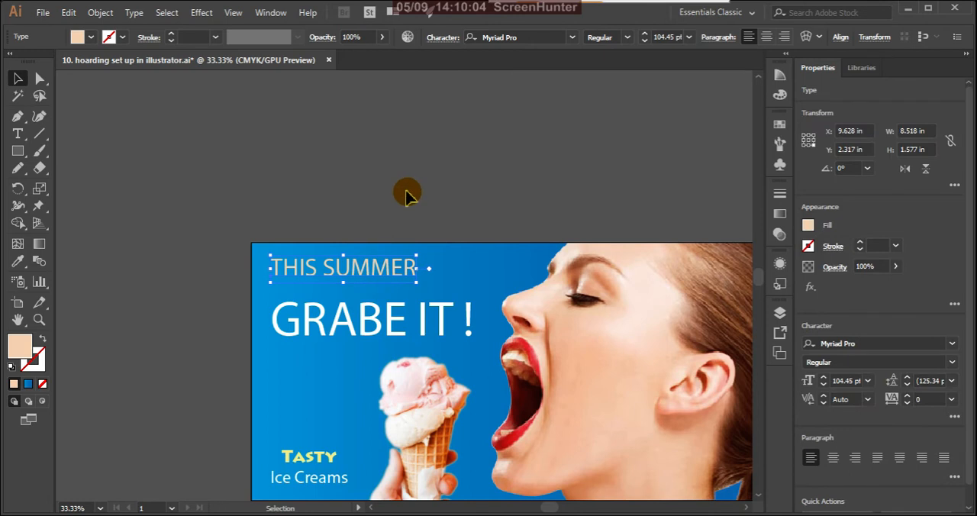
{"action": "key", "text": "Down"}
{"action": "key", "text": "Down"}
{"action": "key", "text": "Down"}
{"action": "key", "text": "Down"}
{"action": "key", "text": "Down"}
{"action": "key", "text": "Down"}
{"action": "key", "text": "Down"}
{"action": "key", "text": "Down"}
{"action": "key", "text": "Down"}
{"action": "key", "text": "Down"}
{"action": "key", "text": "Down"}
{"action": "key", "text": "Down"}
{"action": "key", "text": "Down"}
{"action": "key", "text": "Down"}
{"action": "key", "text": "Down"}
{"action": "key", "text": "Down"}
{"action": "key", "text": "Down"}
{"action": "key", "text": "Down"}
{"action": "key", "text": "Down"}
{"action": "key", "text": "Down"}
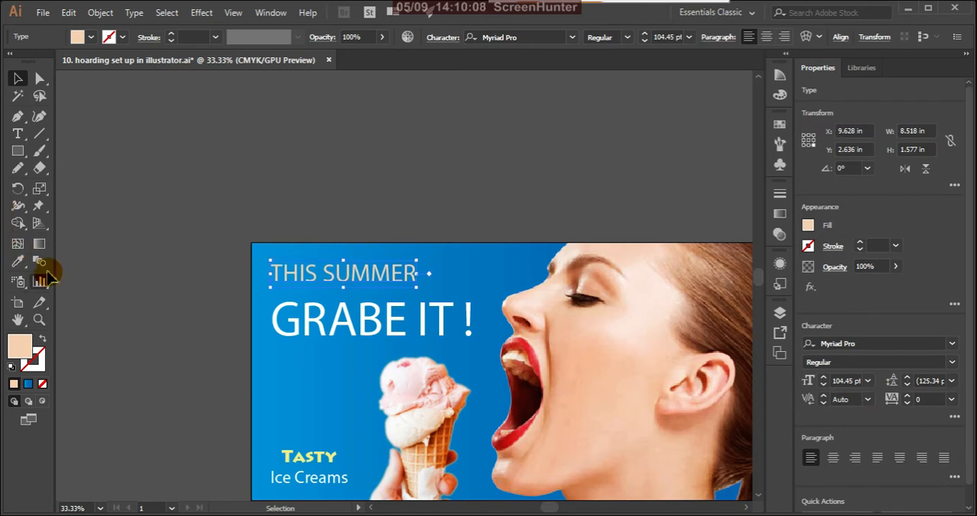
Fill the "THIS SUMMER" headline with white, hex FFFFFF, and deselect it.
{"action": "double_click", "coordinate": [19, 345]}
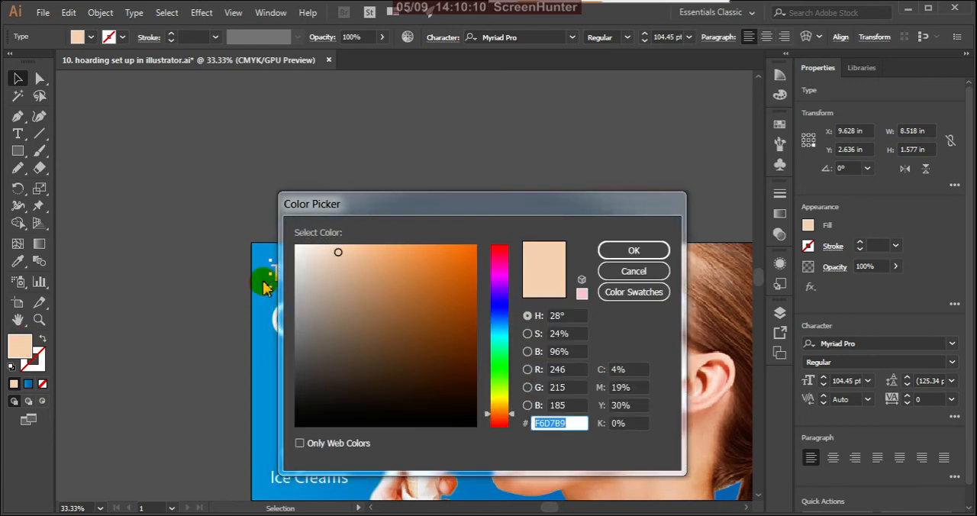
{"action": "left_click_drag", "start_coordinate": [303, 263], "coordinate": [278, 218]}
{"action": "left_click", "coordinate": [620, 253]}
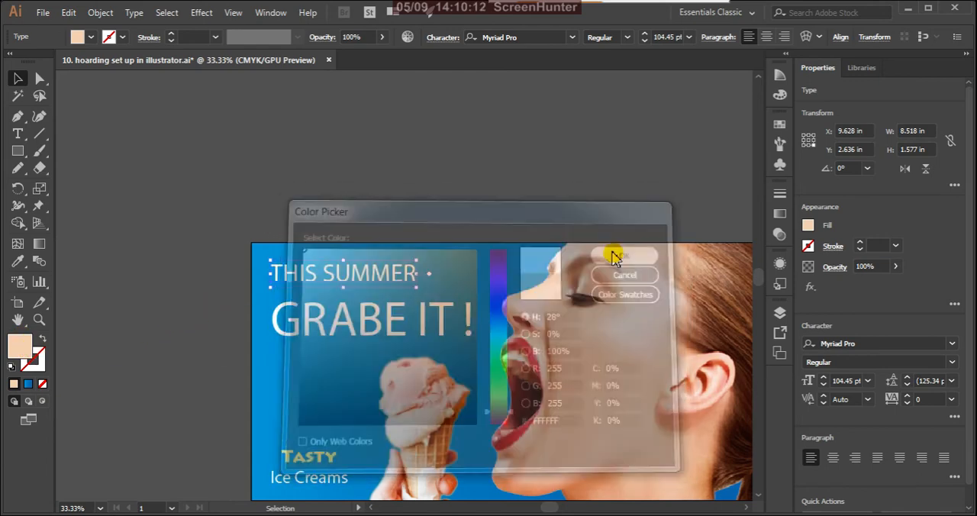
{"action": "left_click", "coordinate": [223, 160]}
Try to copy the light yellow of "Tasty" onto "GRABE IT !" with the Eyedropper, and undo the sampling.
{"action": "left_click", "coordinate": [342, 320]}
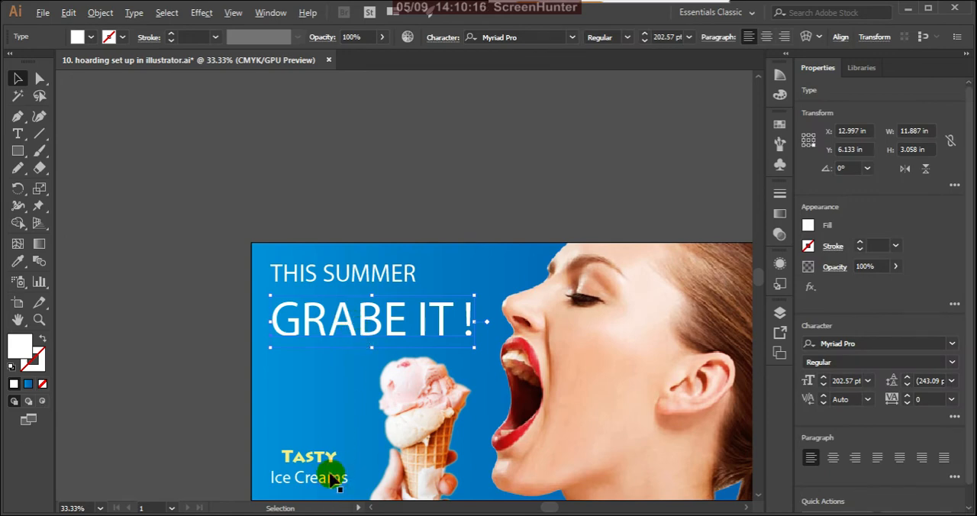
{"action": "scroll", "coordinate": [304, 472], "scroll_direction": "up", "scroll_amount": 3}
{"action": "scroll", "coordinate": [304, 471], "scroll_direction": "up", "scroll_amount": 2}
{"action": "key", "text": "i"}
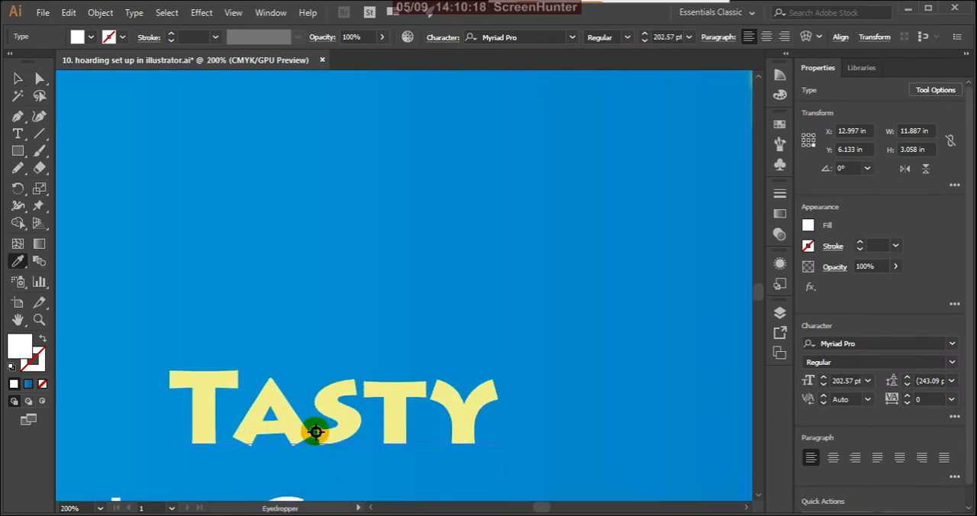
{"action": "left_click", "coordinate": [297, 437]}
{"action": "key", "text": "v"}
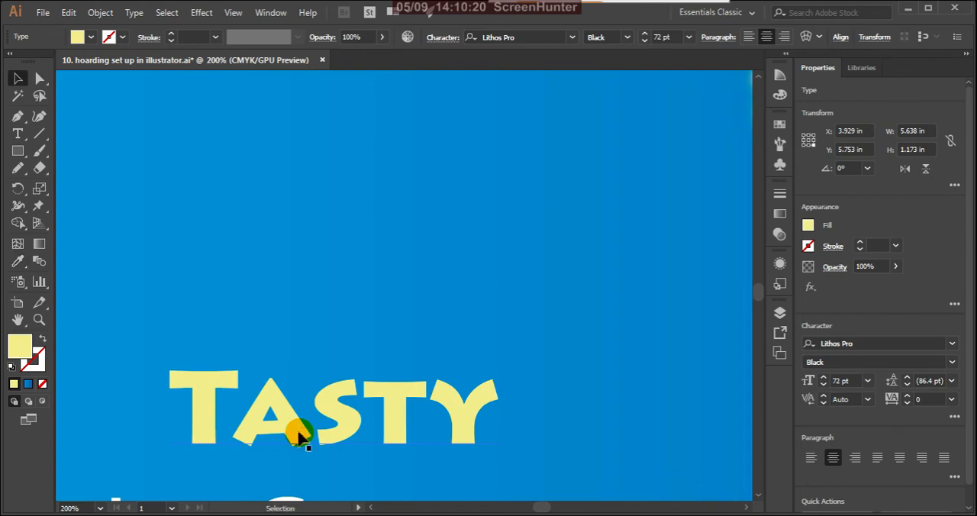
{"action": "left_click", "coordinate": [300, 304]}
{"action": "scroll", "coordinate": [374, 243], "scroll_direction": "down", "scroll_amount": 4}
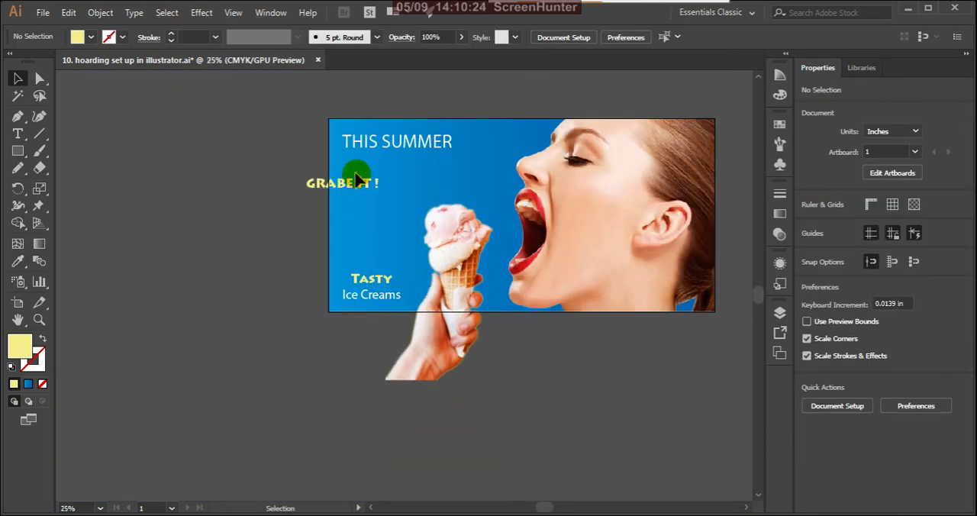
{"action": "scroll", "coordinate": [357, 175], "scroll_direction": "up", "scroll_amount": 2}
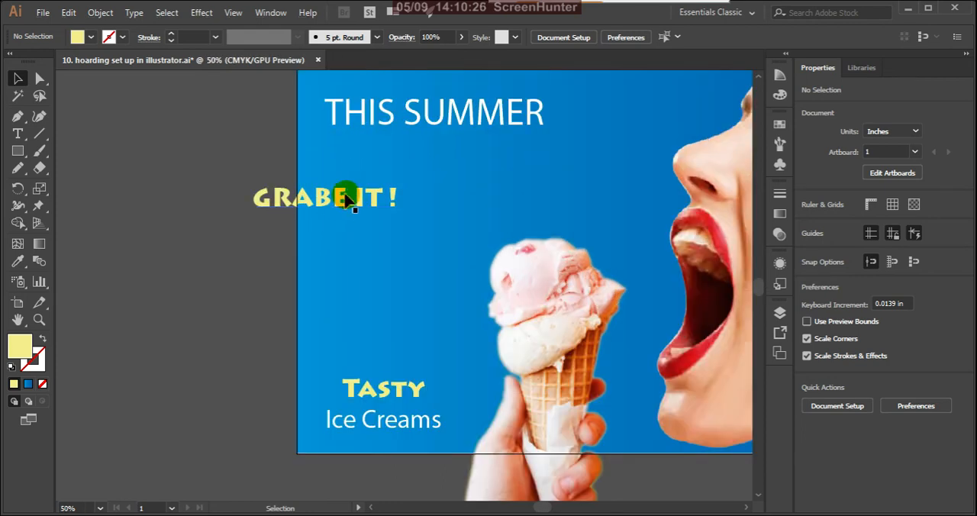
{"action": "key", "text": "ctrl+z"}
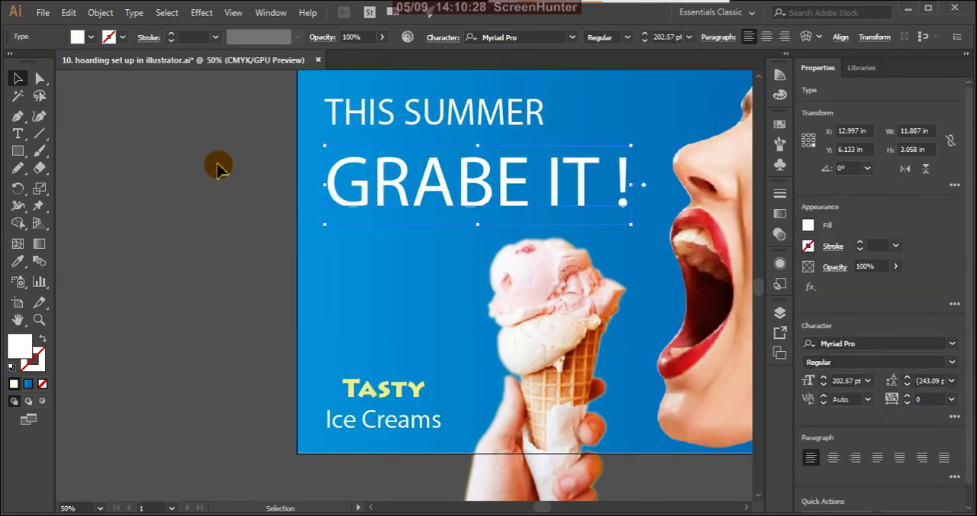
{"action": "left_click", "coordinate": [190, 148]}
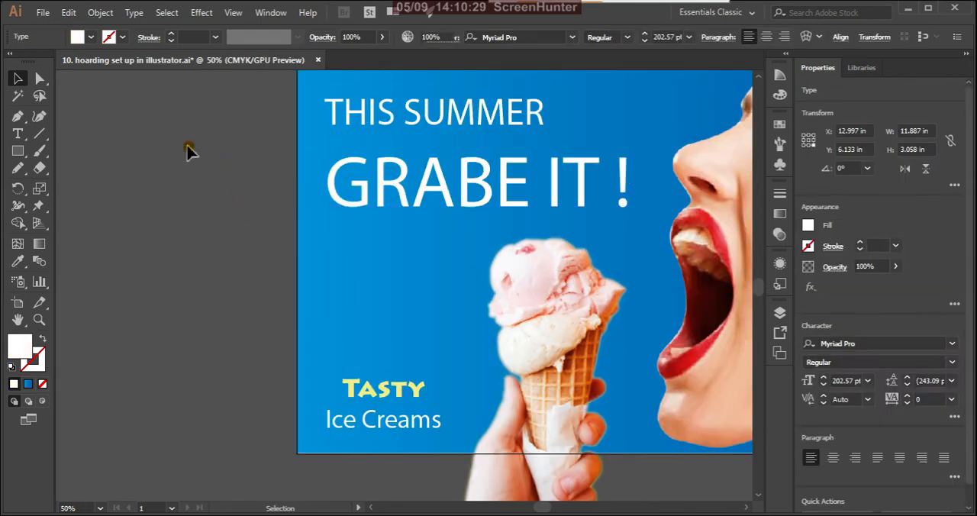
Try once more to sample the "Tasty" color onto "GRABE IT !", undo the changes, and deselect the headline.
{"action": "left_click", "coordinate": [344, 205]}
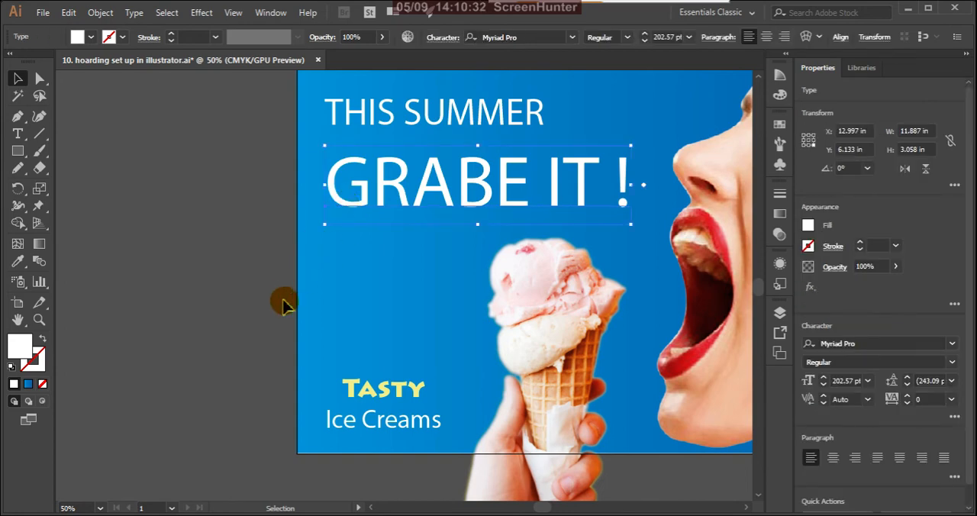
{"action": "key", "text": "i"}
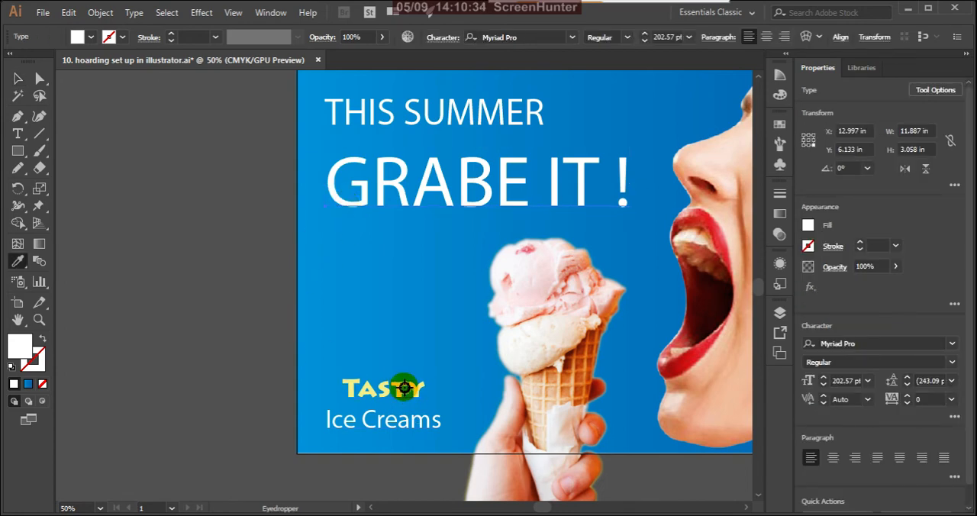
{"action": "left_click", "coordinate": [402, 386]}
{"action": "left_click", "coordinate": [401, 386]}
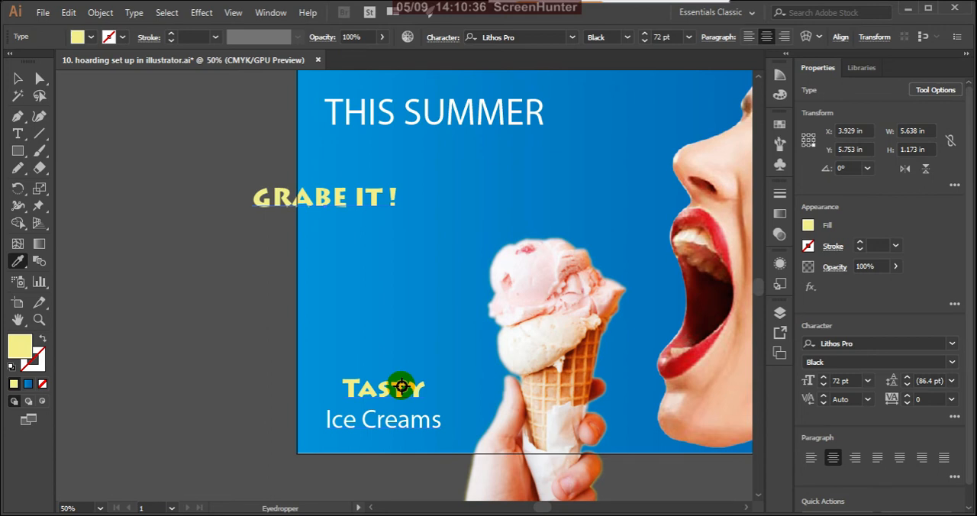
{"action": "key", "text": "ctrl+z"}
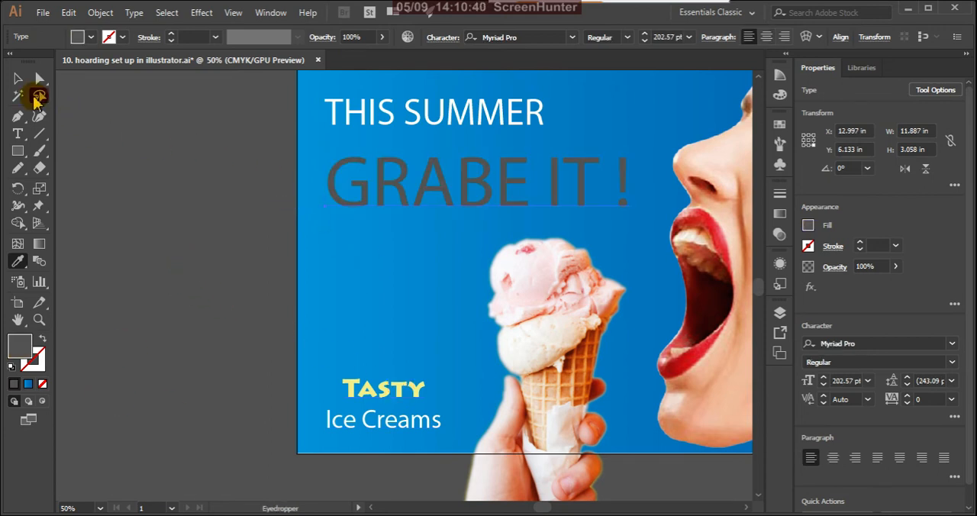
{"action": "key", "text": "ctrl+z"}
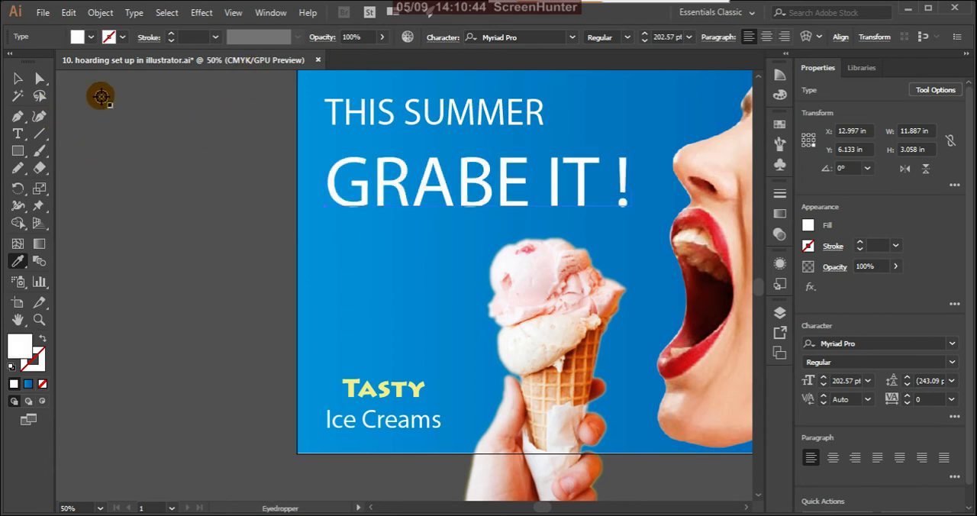
{"action": "left_click", "coordinate": [18, 78]}
{"action": "left_click", "coordinate": [142, 192]}
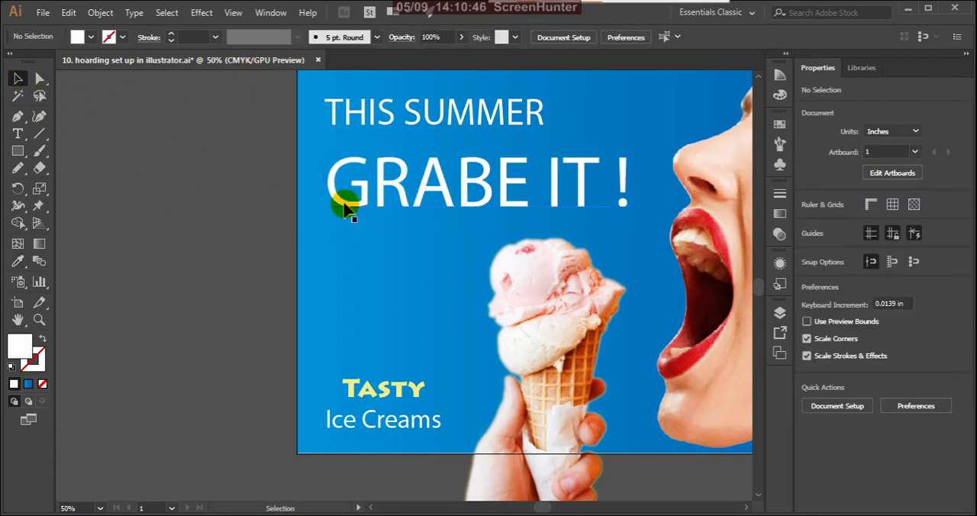
Fill the "GRABE IT !" headline with light yellow, hex FCF98B, and deselect it.
{"action": "left_click", "coordinate": [344, 203]}
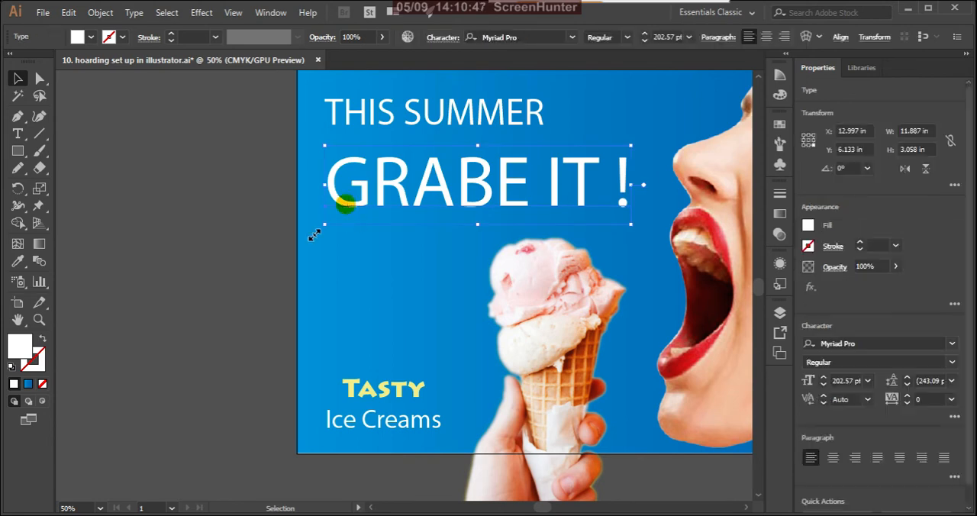
{"action": "double_click", "coordinate": [23, 344]}
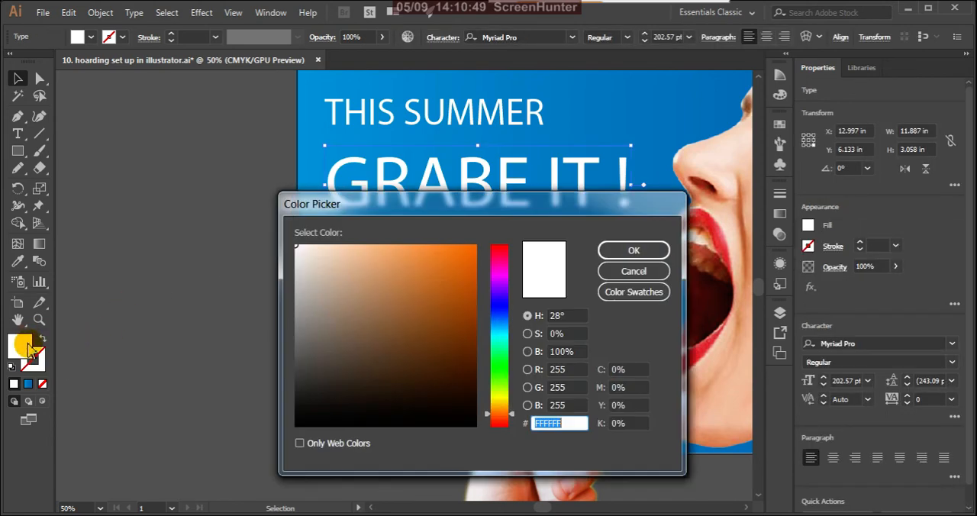
{"action": "left_click", "coordinate": [499, 399]}
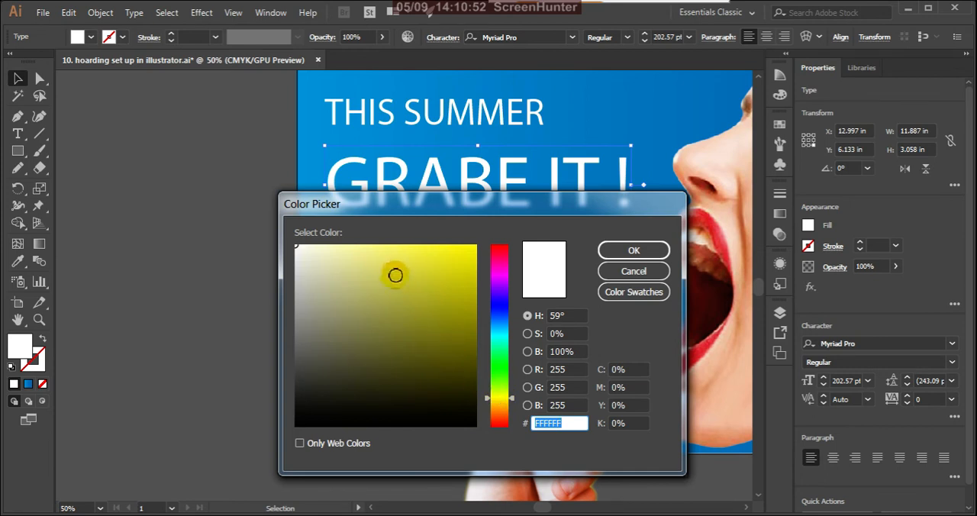
{"action": "mouse_move", "coordinate": [359, 258]}
{"action": "left_mouse_down"}
{"action": "mouse_move", "coordinate": [399, 246]}
{"action": "mouse_move", "coordinate": [378, 246]}
{"action": "left_mouse_up"}
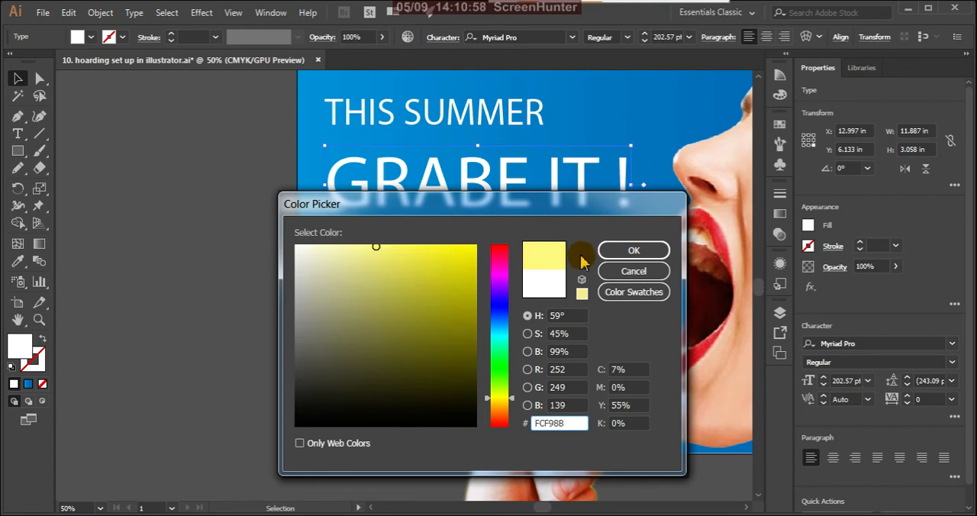
{"action": "left_click", "coordinate": [610, 250]}
{"action": "left_click", "coordinate": [239, 260]}
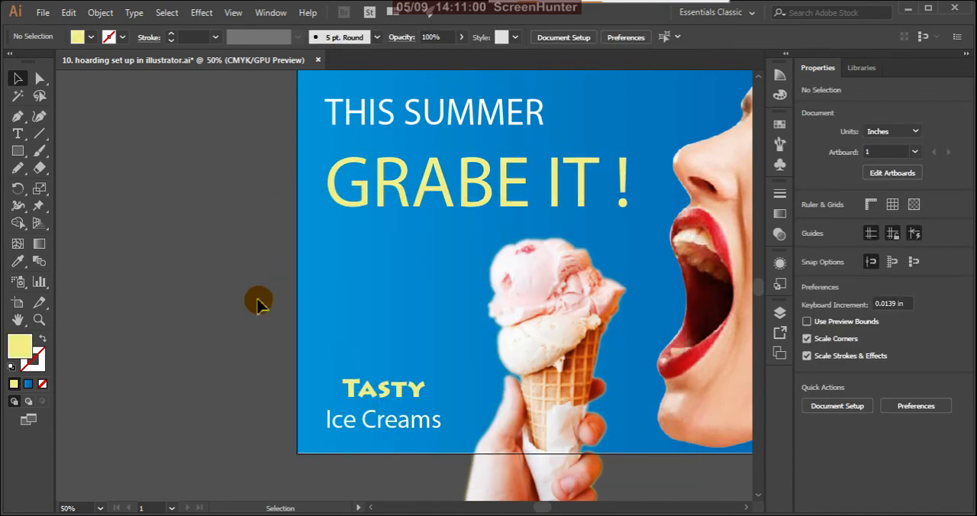
{"action": "scroll", "coordinate": [229, 321], "scroll_direction": "down", "scroll_amount": 2}
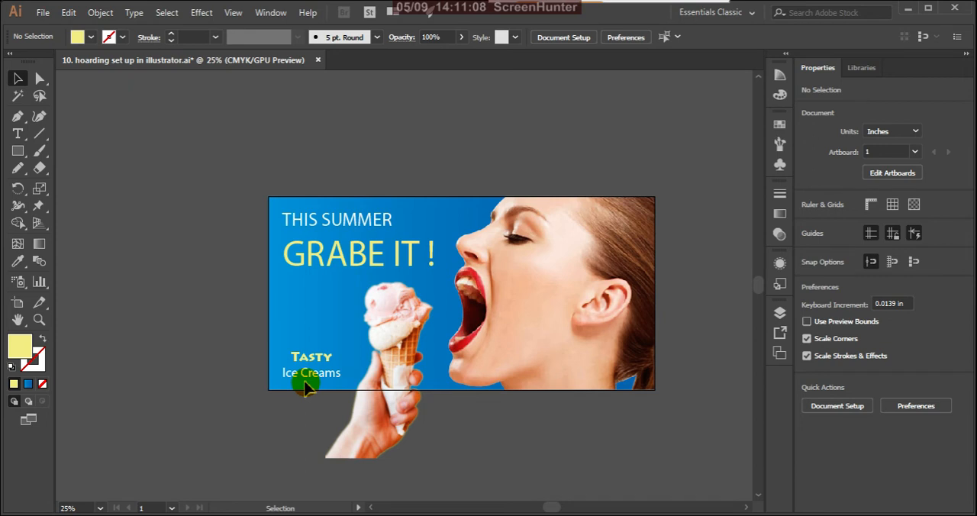
{"action": "scroll", "coordinate": [360, 360], "scroll_direction": "down", "scroll_amount": 2}
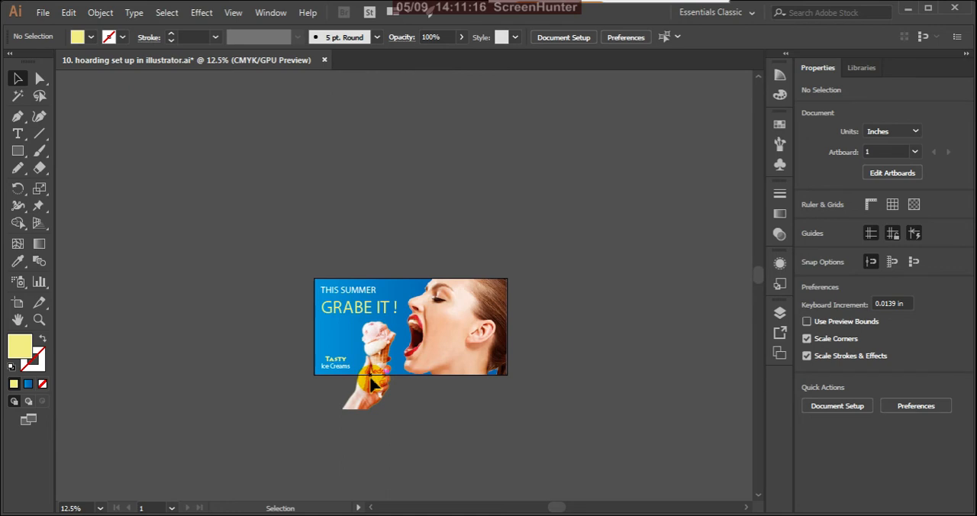
{"action": "scroll", "coordinate": [356, 366], "scroll_direction": "up", "scroll_amount": 2}
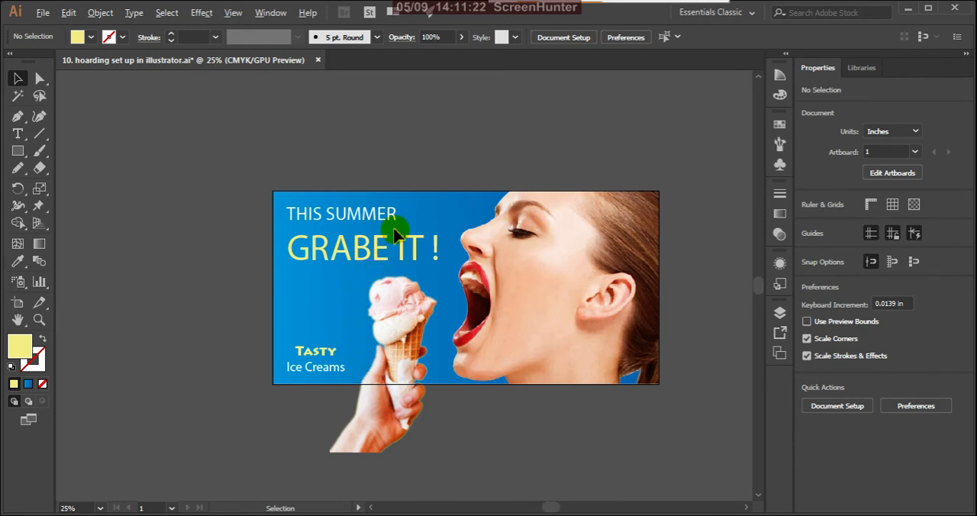
{"action": "scroll", "coordinate": [392, 224], "scroll_direction": "up", "scroll_amount": 1}
{"action": "scroll", "coordinate": [397, 257], "scroll_direction": "down", "scroll_amount": 3}
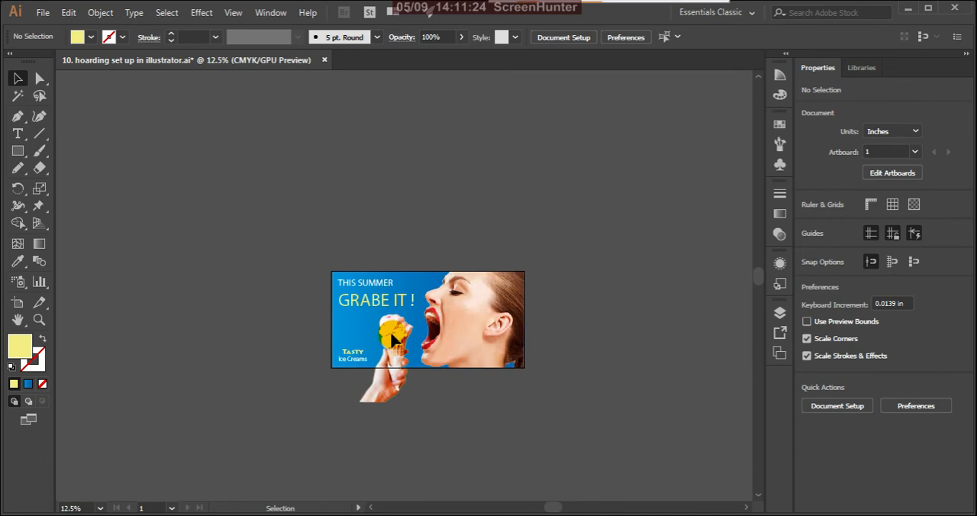
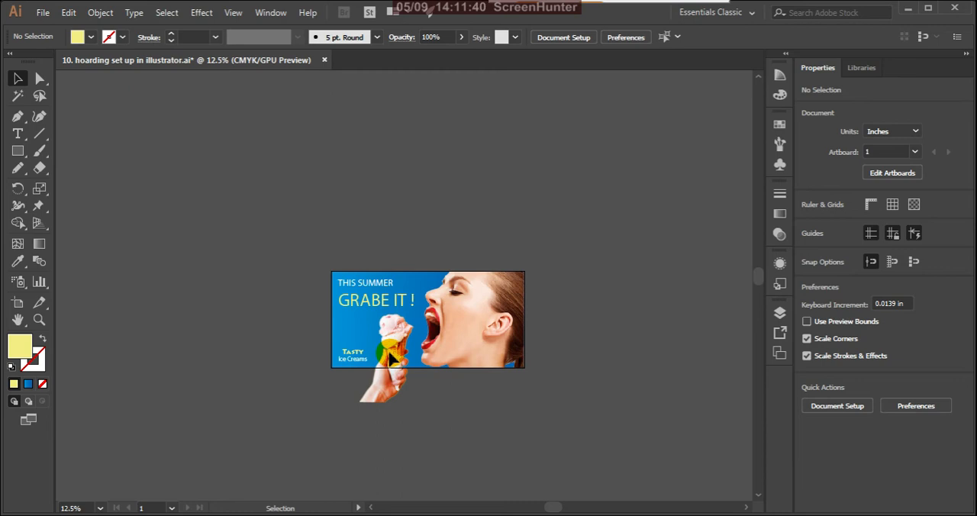
Move the "GRABE IT !" headline straight up over "THIS SUMMER", to a Y position of 3.731 in, and deselect it.
{"action": "scroll", "coordinate": [392, 351], "scroll_direction": "up", "scroll_amount": 2}
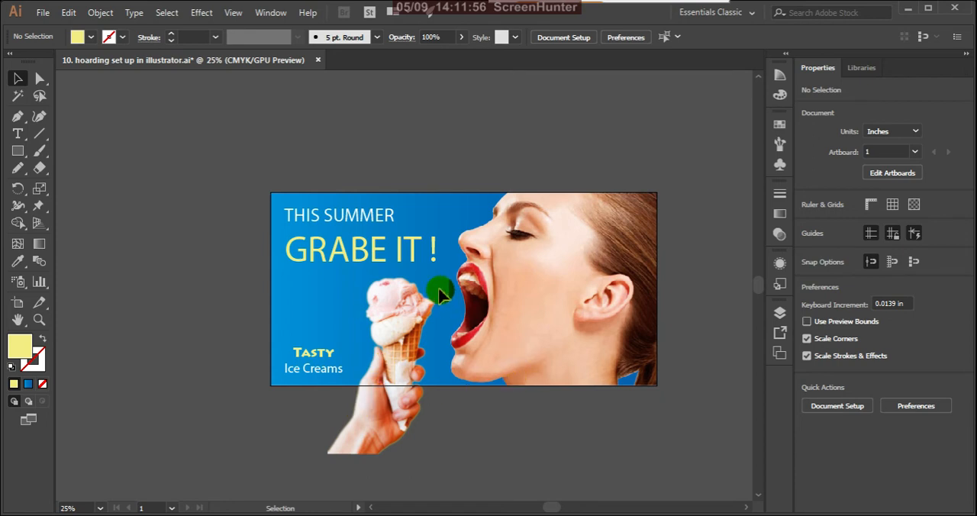
{"action": "left_click", "coordinate": [367, 257]}
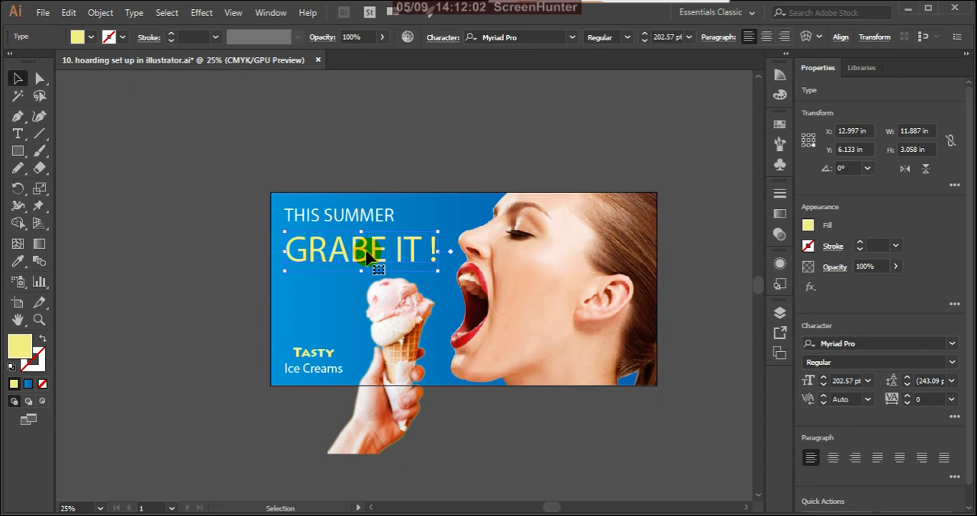
{"action": "key", "text": "Up"}
{"action": "key", "text": "Up"}
{"action": "key", "text": "Up"}
{"action": "key", "text": "Up"}
{"action": "key", "text": "Up"}
{"action": "key", "text": "Up"}
{"action": "key", "text": "Up"}
{"action": "key", "text": "Up"}
{"action": "key", "text": "Up"}
{"action": "key", "text": "Up"}
{"action": "key", "text": "Up"}
{"action": "key", "text": "Up"}
{"action": "key", "text": "Up"}
{"action": "key", "text": "Up"}
{"action": "key", "text": "Up"}
{"action": "key", "text": "Up"}
{"action": "key", "text": "Up"}
{"action": "key", "text": "Up"}
{"action": "key", "text": "Up"}
{"action": "key", "text": "Up"}
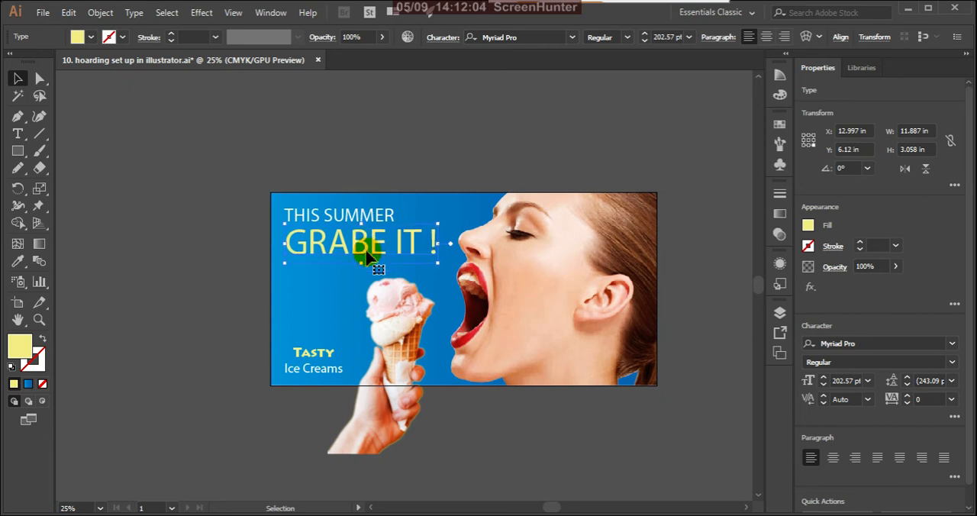
{"action": "key", "text": "Up"}
{"action": "key", "text": "Up"}
{"action": "key", "text": "Up"}
{"action": "key", "text": "Up"}
{"action": "key", "text": "Up"}
{"action": "key", "text": "Up"}
{"action": "key", "text": "Up"}
{"action": "key", "text": "Up"}
{"action": "key", "text": "Up"}
{"action": "key", "text": "Up"}
{"action": "key", "text": "Up"}
{"action": "key", "text": "Up"}
{"action": "key", "text": "Up"}
{"action": "key", "text": "Up"}
{"action": "key", "text": "Up"}
{"action": "key", "text": "Up"}
{"action": "key", "text": "Up"}
{"action": "key", "text": "Up"}
{"action": "key", "text": "Up"}
{"action": "key", "text": "Up"}
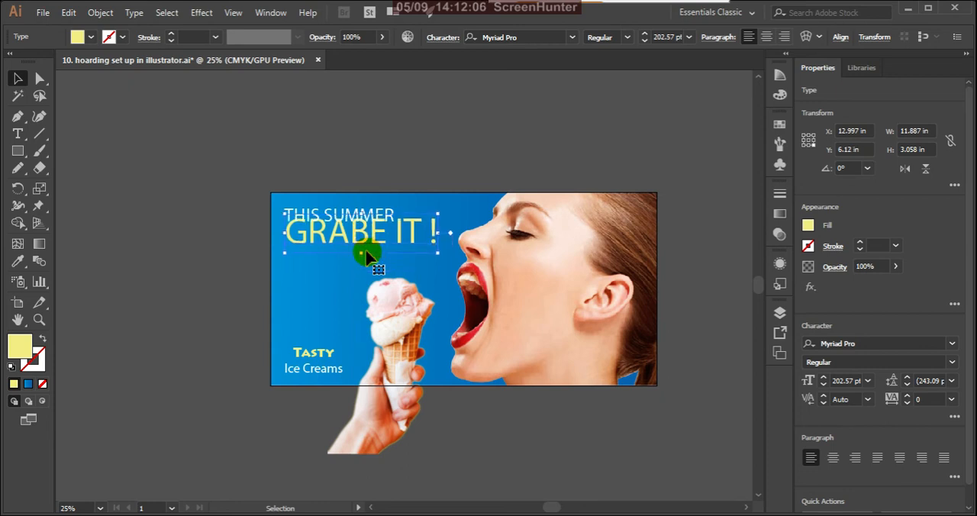
{"action": "key", "text": "Up"}
{"action": "key", "text": "Up"}
{"action": "key", "text": "Up"}
{"action": "key", "text": "Up"}
{"action": "key", "text": "Up"}
{"action": "key", "text": "Up"}
{"action": "key", "text": "Up"}
{"action": "key", "text": "Up"}
{"action": "key", "text": "Up"}
{"action": "key", "text": "Up"}
{"action": "key", "text": "Up"}
{"action": "key", "text": "Up"}
{"action": "key", "text": "Up"}
{"action": "key", "text": "Up"}
{"action": "key", "text": "Up"}
{"action": "key", "text": "Up"}
{"action": "key", "text": "Up"}
{"action": "key", "text": "Up"}
{"action": "key", "text": "Up"}
{"action": "key", "text": "Up"}
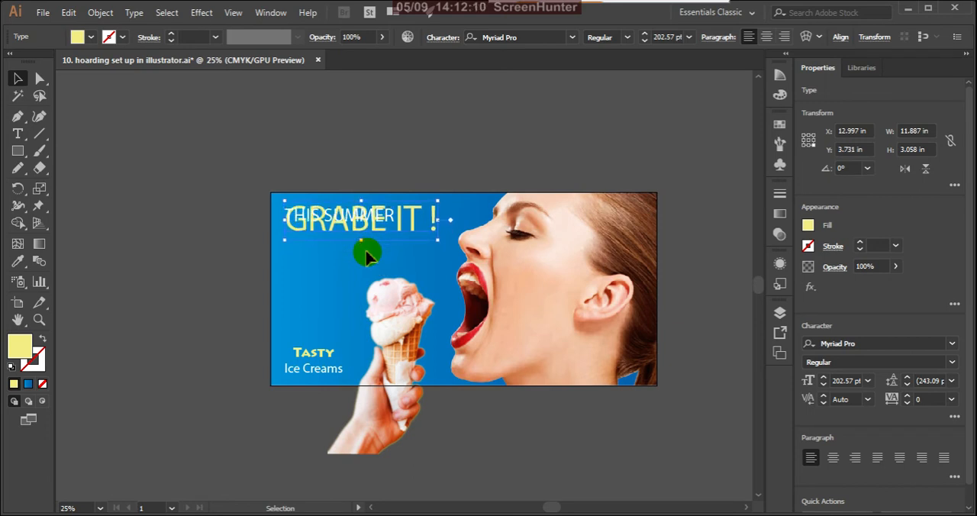
{"action": "left_click", "coordinate": [337, 294]}
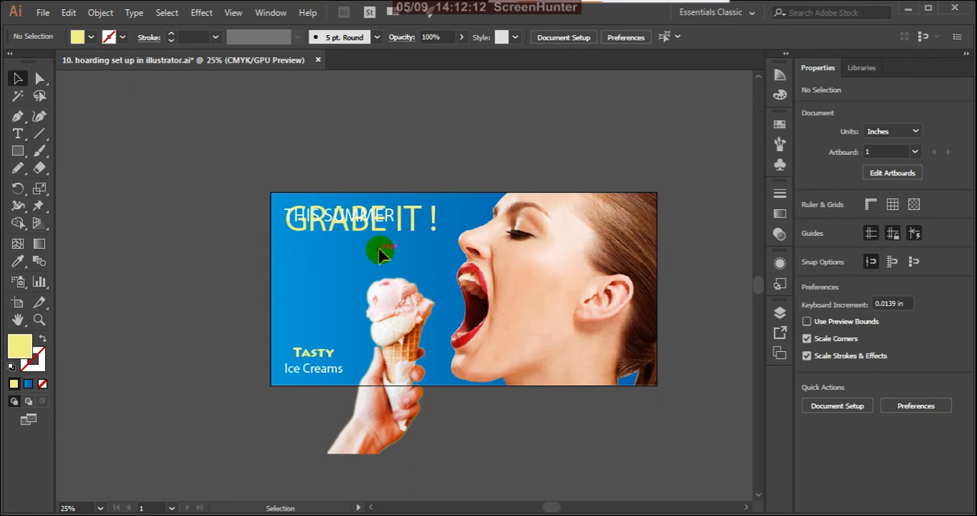
Move the "THIS SUMMER" text straight down to just below "GRABE IT !", at a Y position of 5.136 in, and deselect it.
{"action": "scroll", "coordinate": [380, 249], "scroll_direction": "up", "scroll_amount": 3}
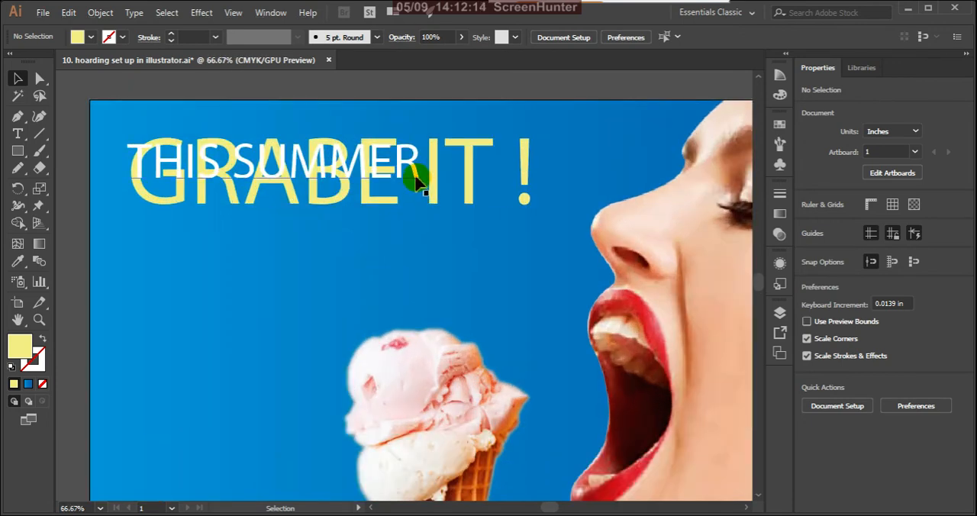
{"action": "left_click", "coordinate": [415, 177]}
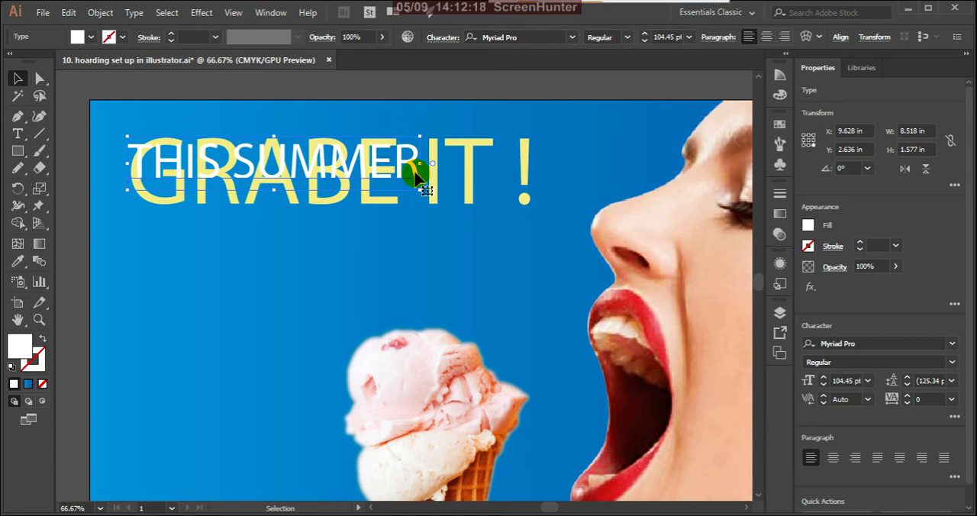
{"action": "key", "text": "Down"}
{"action": "key", "text": "Down"}
{"action": "key", "text": "Down"}
{"action": "key", "text": "Down"}
{"action": "key", "text": "Down"}
{"action": "key", "text": "Down"}
{"action": "key", "text": "Down"}
{"action": "key", "text": "Down"}
{"action": "key", "text": "Down"}
{"action": "key", "text": "Down"}
{"action": "key", "text": "Down"}
{"action": "key", "text": "Down"}
{"action": "key", "text": "Down"}
{"action": "key", "text": "Down"}
{"action": "key", "text": "Down"}
{"action": "key", "text": "Down"}
{"action": "key", "text": "Down"}
{"action": "key", "text": "Down"}
{"action": "key", "text": "Down"}
{"action": "key", "text": "Down"}
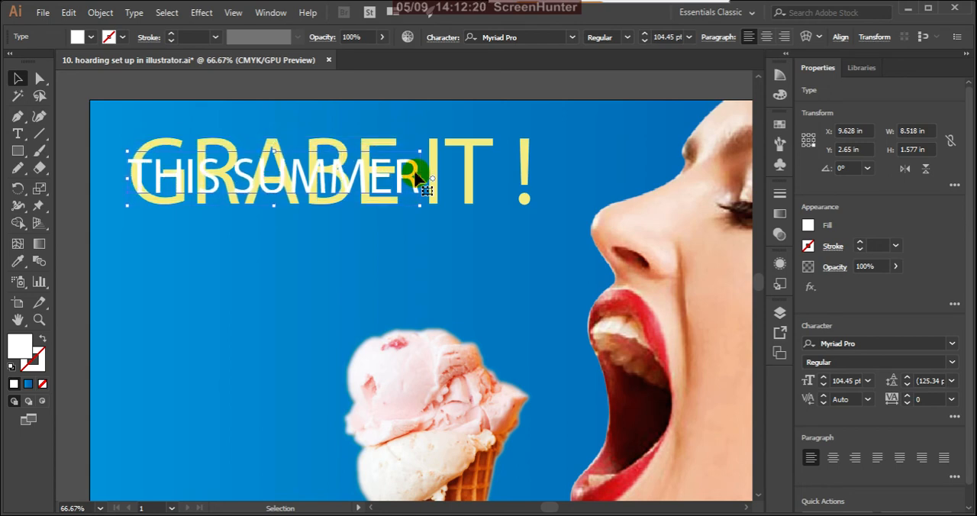
{"action": "key", "text": "Down"}
{"action": "key", "text": "Down"}
{"action": "key", "text": "Down"}
{"action": "key", "text": "Down"}
{"action": "key", "text": "Down"}
{"action": "key", "text": "Down"}
{"action": "key", "text": "Down"}
{"action": "key", "text": "Down"}
{"action": "key", "text": "Down"}
{"action": "key", "text": "Down"}
{"action": "key", "text": "Down"}
{"action": "key", "text": "Down"}
{"action": "key", "text": "Down"}
{"action": "key", "text": "Down"}
{"action": "key", "text": "Down"}
{"action": "key", "text": "Down"}
{"action": "key", "text": "Down"}
{"action": "key", "text": "Down"}
{"action": "key", "text": "Down"}
{"action": "key", "text": "Down"}
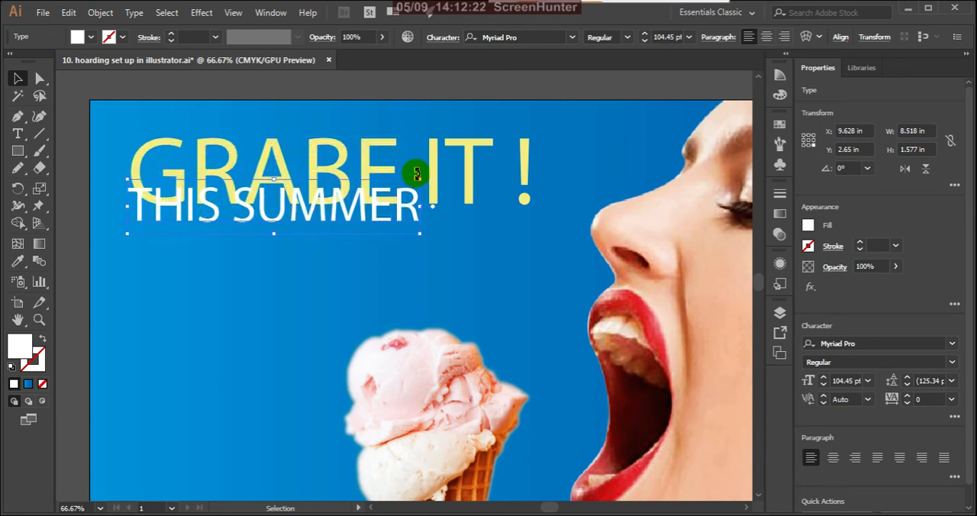
{"action": "key", "text": "Down"}
{"action": "key", "text": "Down"}
{"action": "key", "text": "Down"}
{"action": "key", "text": "Down"}
{"action": "key", "text": "Down"}
{"action": "key", "text": "Down"}
{"action": "key", "text": "Down"}
{"action": "key", "text": "Down"}
{"action": "key", "text": "Down"}
{"action": "key", "text": "Down"}
{"action": "key", "text": "Down"}
{"action": "key", "text": "Down"}
{"action": "key", "text": "Down"}
{"action": "key", "text": "Down"}
{"action": "key", "text": "Down"}
{"action": "key", "text": "Down"}
{"action": "key", "text": "Down"}
{"action": "key", "text": "Down"}
{"action": "key", "text": "Down"}
{"action": "key", "text": "Down"}
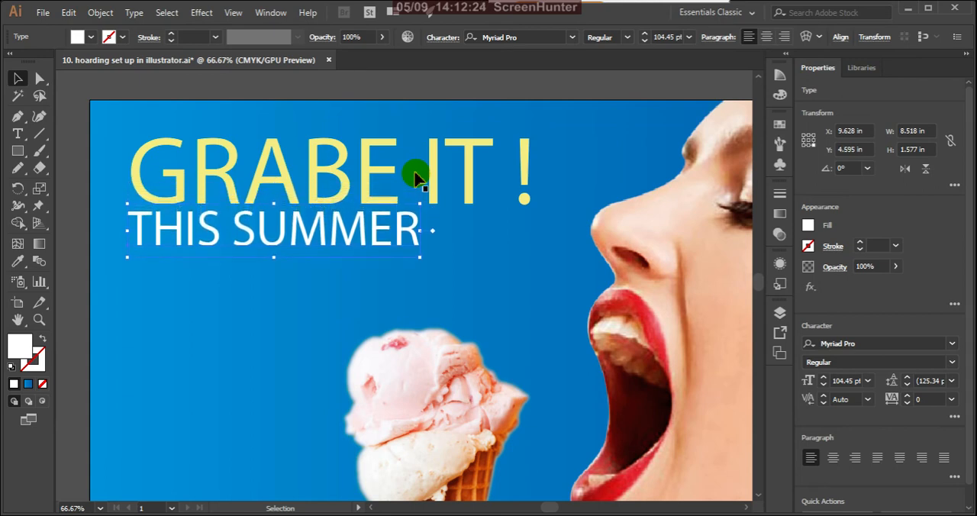
{"action": "key", "text": "Down"}
{"action": "key", "text": "Down"}
{"action": "key", "text": "Down"}
{"action": "key", "text": "Down"}
{"action": "key", "text": "Down"}
{"action": "key", "text": "Down"}
{"action": "key", "text": "Down"}
{"action": "key", "text": "Down"}
{"action": "key", "text": "Down"}
{"action": "key", "text": "Down"}
{"action": "key", "text": "Down"}
{"action": "key", "text": "Down"}
{"action": "key", "text": "Down"}
{"action": "key", "text": "Down"}
{"action": "key", "text": "Down"}
{"action": "key", "text": "Down"}
{"action": "key", "text": "Down"}
{"action": "key", "text": "Down"}
{"action": "key", "text": "Down"}
{"action": "key", "text": "Down"}
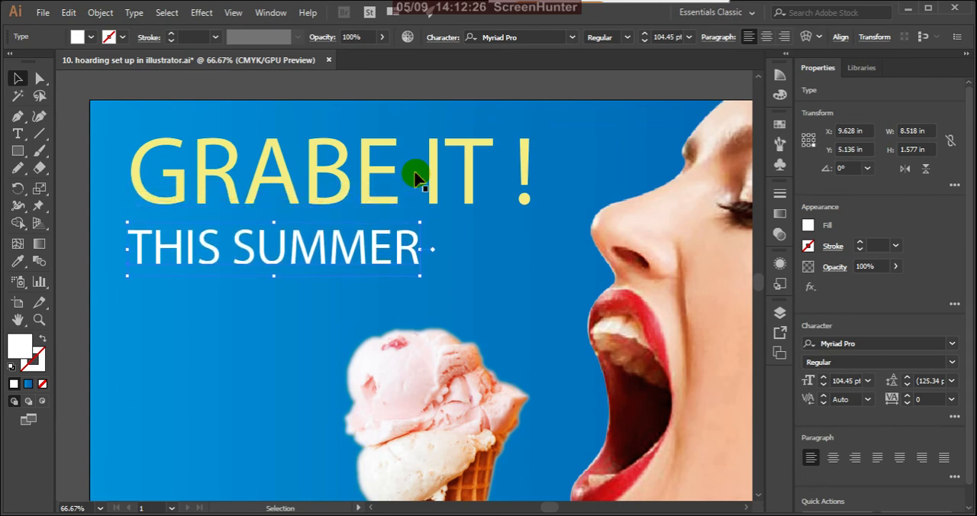
{"action": "left_click", "coordinate": [251, 398]}
Examine the swapped headline lines against the whole hoarding, both from a distance and close up.
{"action": "scroll", "coordinate": [273, 404], "scroll_direction": "down", "scroll_amount": 2}
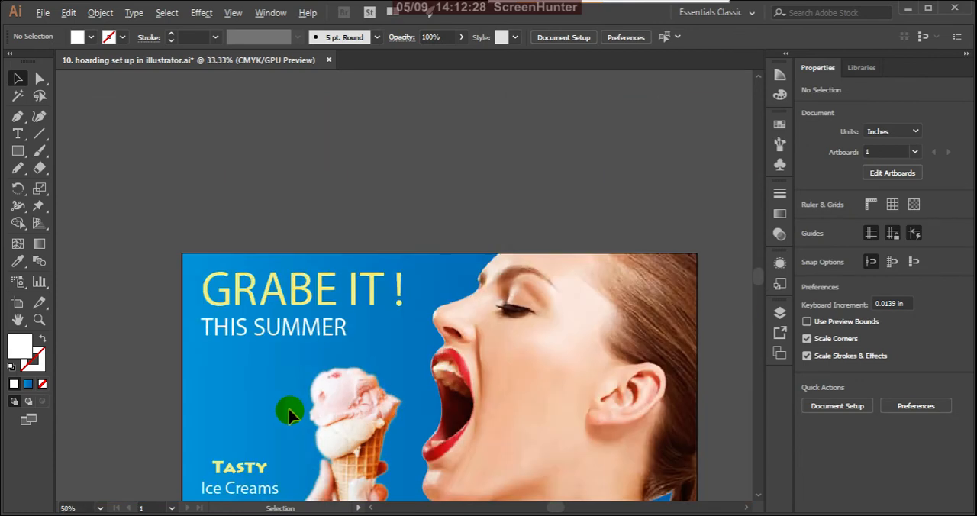
{"action": "scroll", "coordinate": [366, 392], "scroll_direction": "down", "scroll_amount": 3}
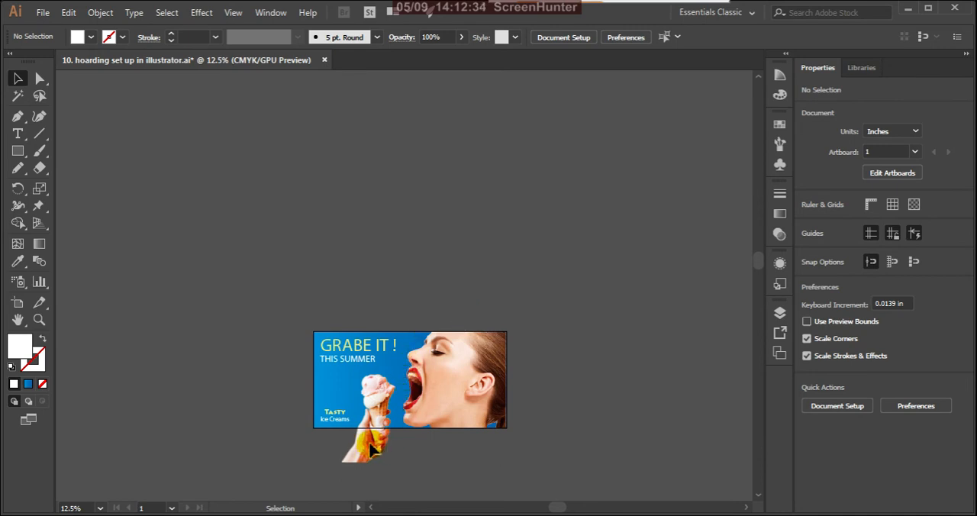
{"action": "scroll", "coordinate": [362, 448], "scroll_direction": "up", "scroll_amount": 2}
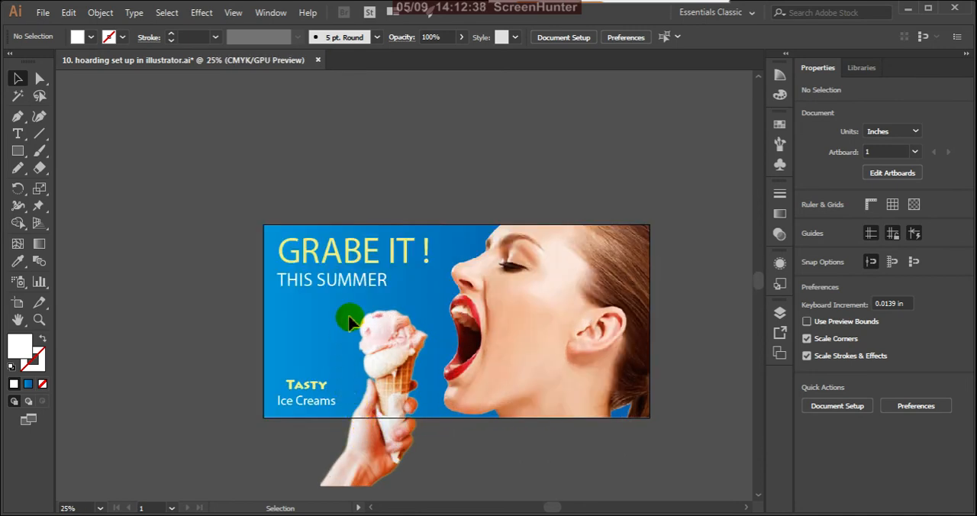
{"action": "scroll", "coordinate": [422, 303], "scroll_direction": "down", "scroll_amount": 2}
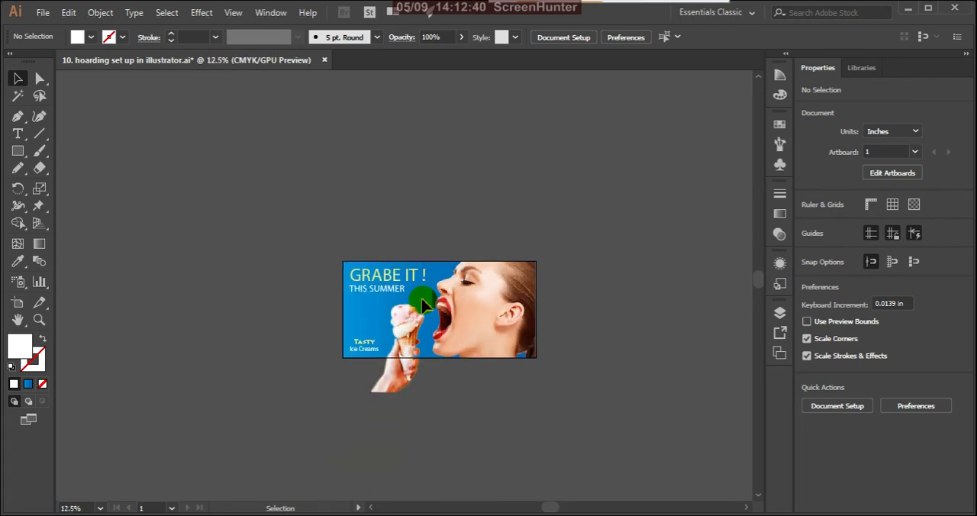
{"action": "scroll", "coordinate": [422, 304], "scroll_direction": "up", "scroll_amount": 3}
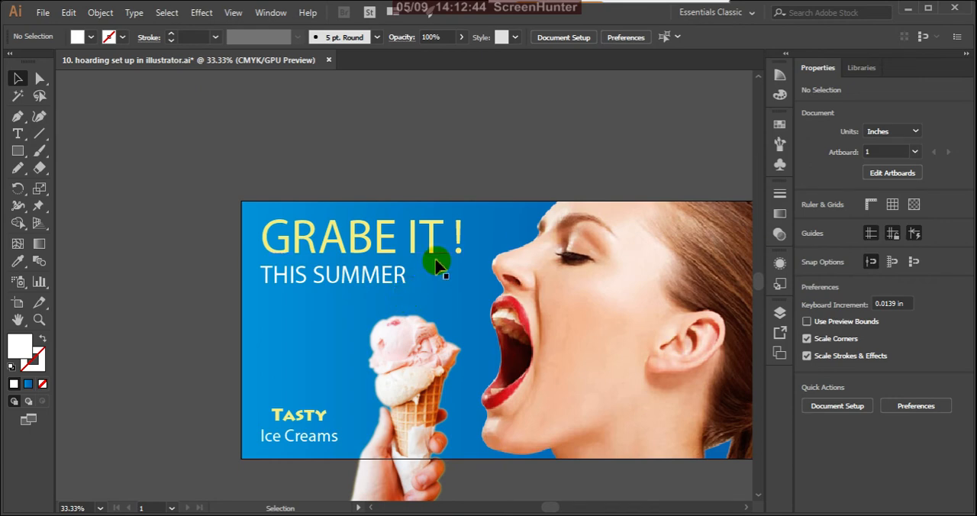
{"action": "scroll", "coordinate": [442, 257], "scroll_direction": "down", "scroll_amount": 2}
{"action": "scroll", "coordinate": [455, 274], "scroll_direction": "up", "scroll_amount": 2}
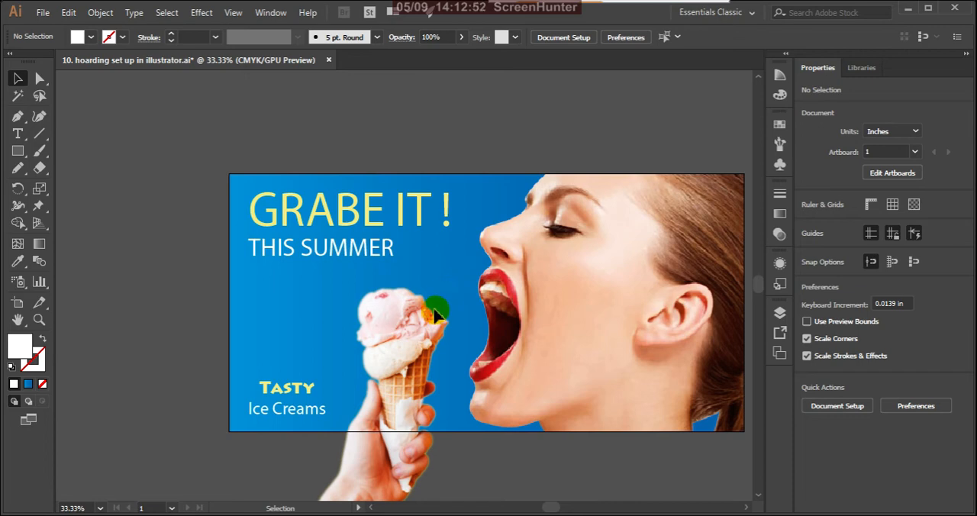
{"action": "scroll", "coordinate": [351, 309], "scroll_direction": "down", "scroll_amount": 1}
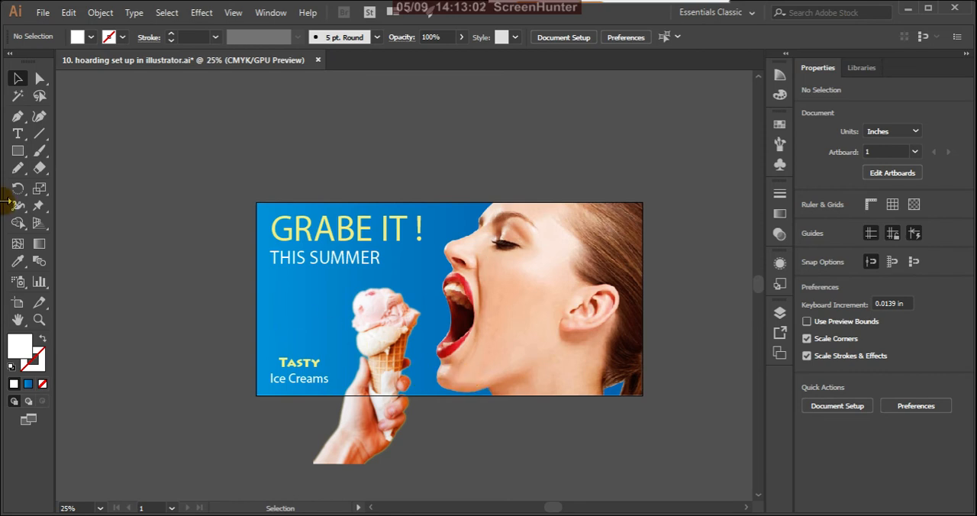
Add a text line near the artboard's lower edge, below the model's chin, reading "contact:" followed by two phone numbers separated by a comma.
{"action": "left_click", "coordinate": [19, 135]}
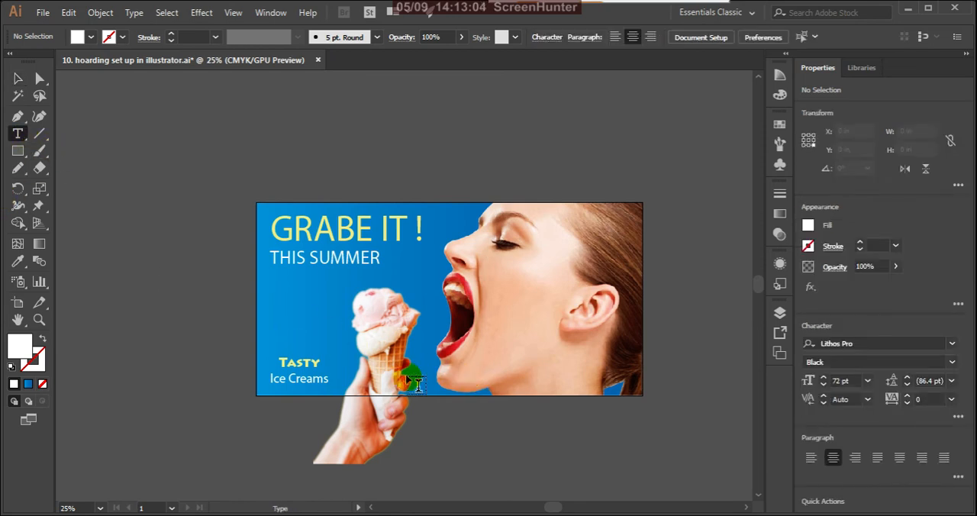
{"action": "left_click", "coordinate": [467, 387]}
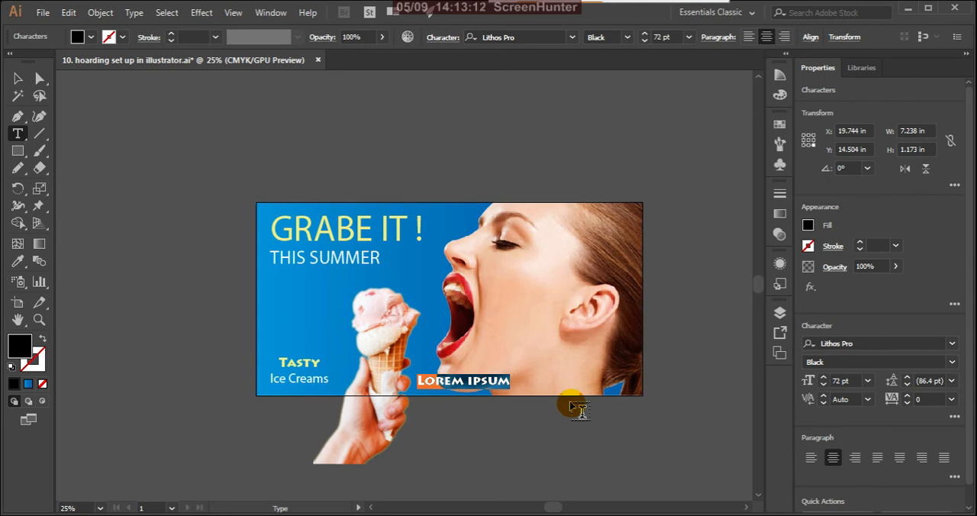
{"action": "type", "text": "co"}
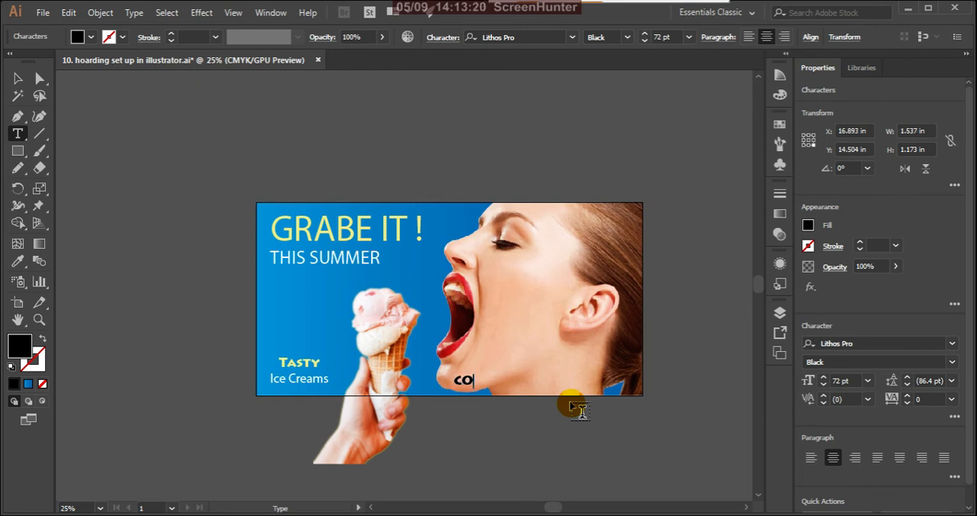
{"action": "type", "text": "ntact"}
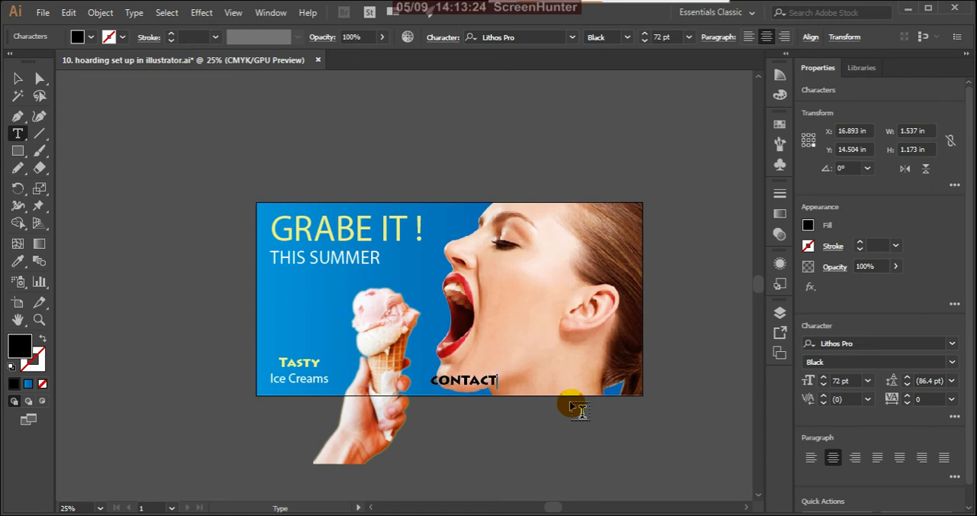
{"action": "type", "text": ":"}
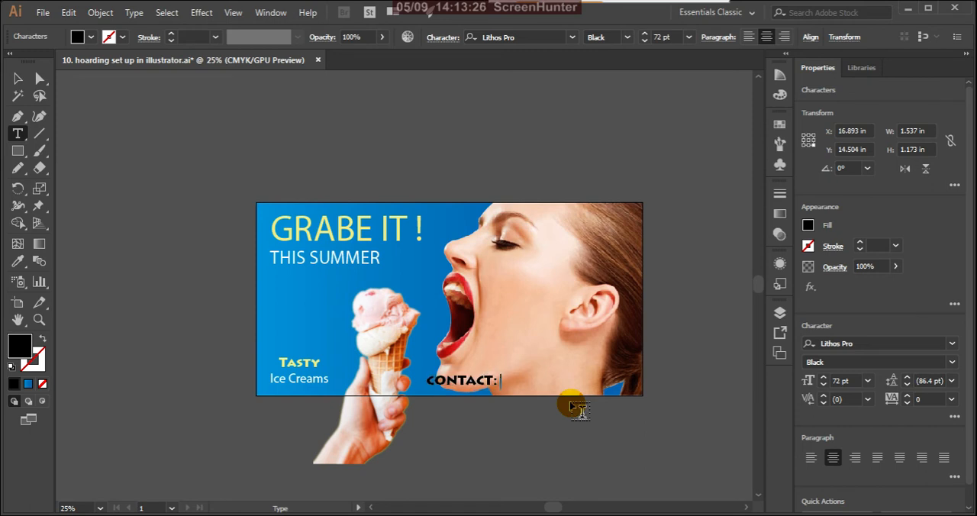
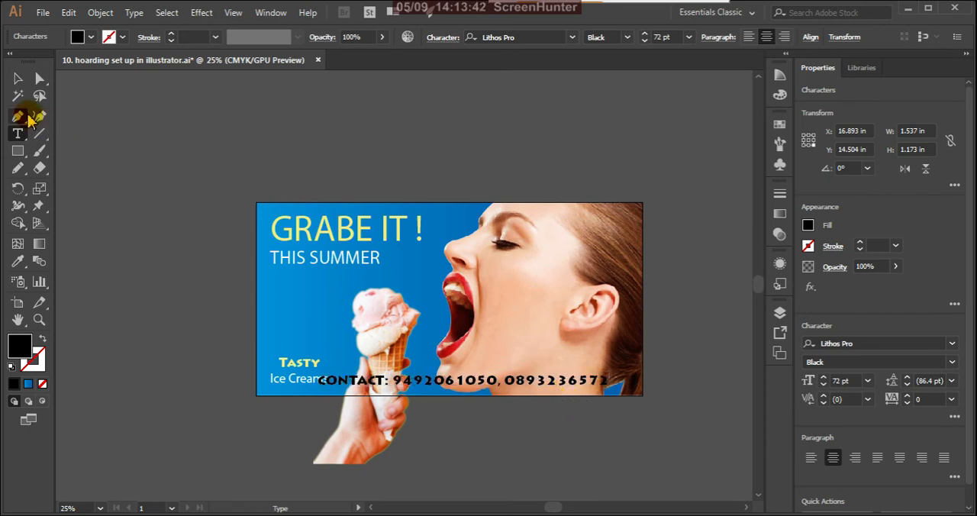
Select the contact line as an object and set its font to Myriad Pro.
{"action": "left_click", "coordinate": [18, 80]}
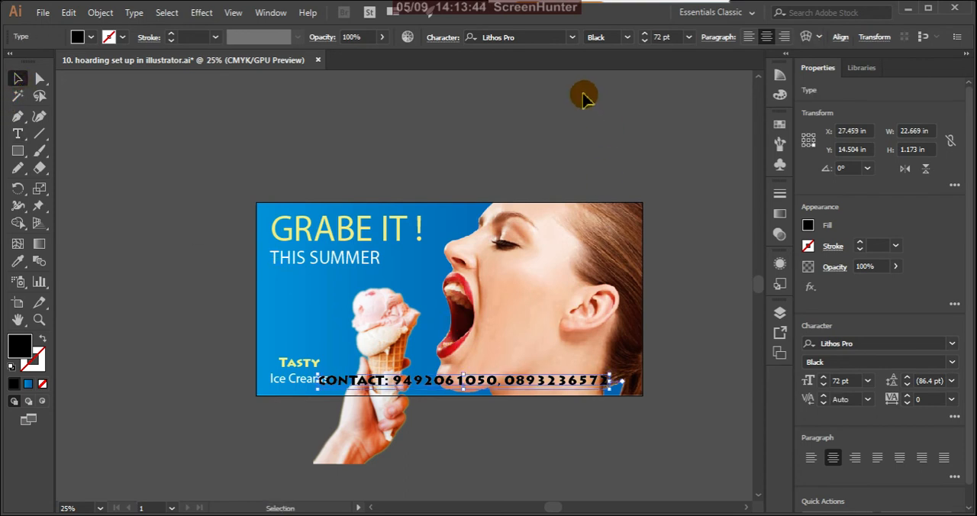
{"action": "left_click", "coordinate": [574, 40]}
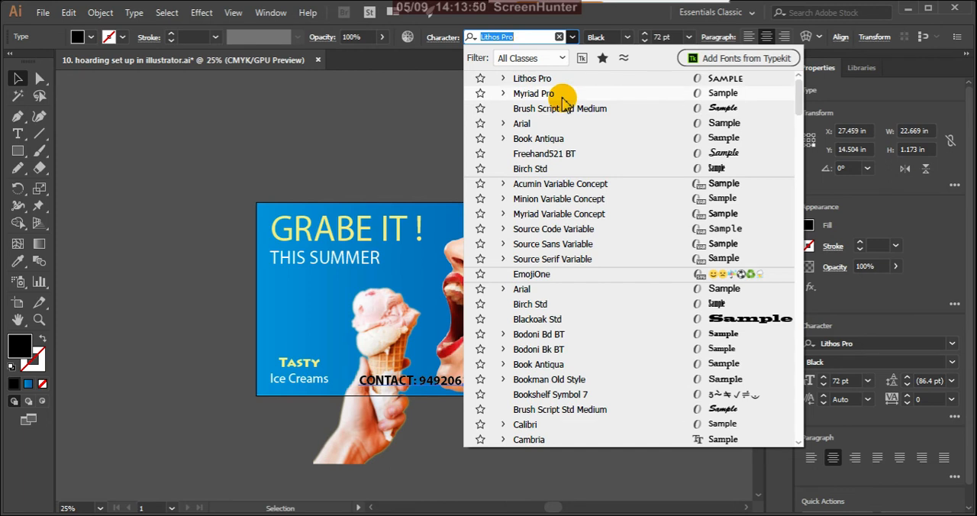
{"action": "left_click", "coordinate": [561, 98]}
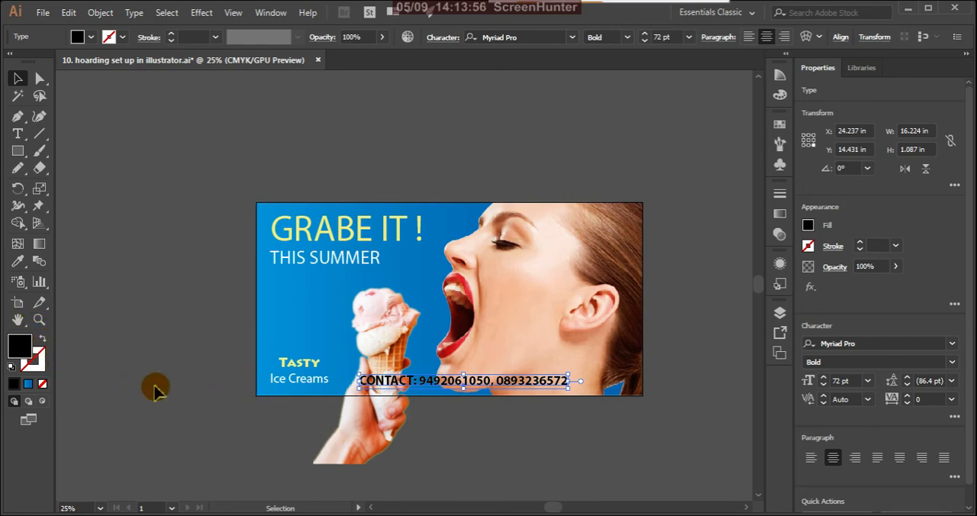
Set the contact line's fill colour to white (FFFFFF) and deselect it.
{"action": "double_click", "coordinate": [23, 348]}
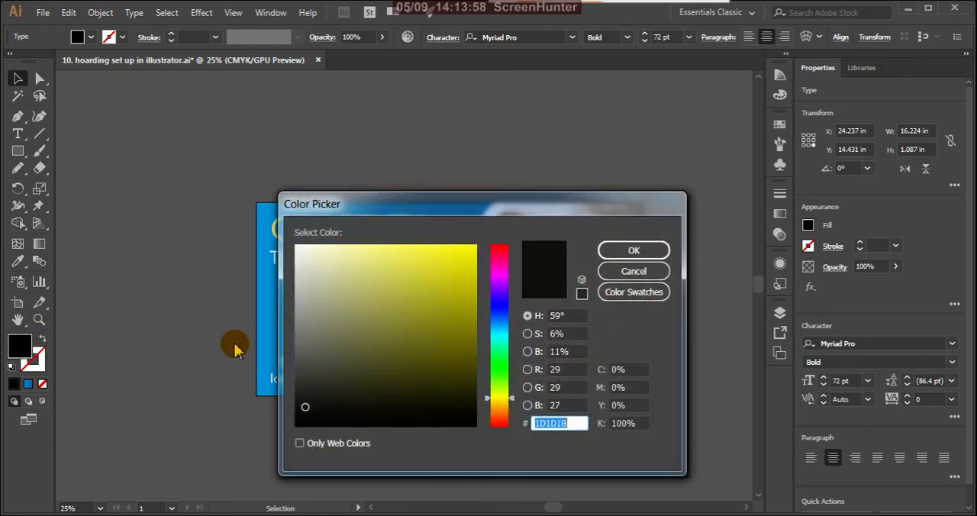
{"action": "left_click_drag", "start_coordinate": [308, 280], "coordinate": [292, 246]}
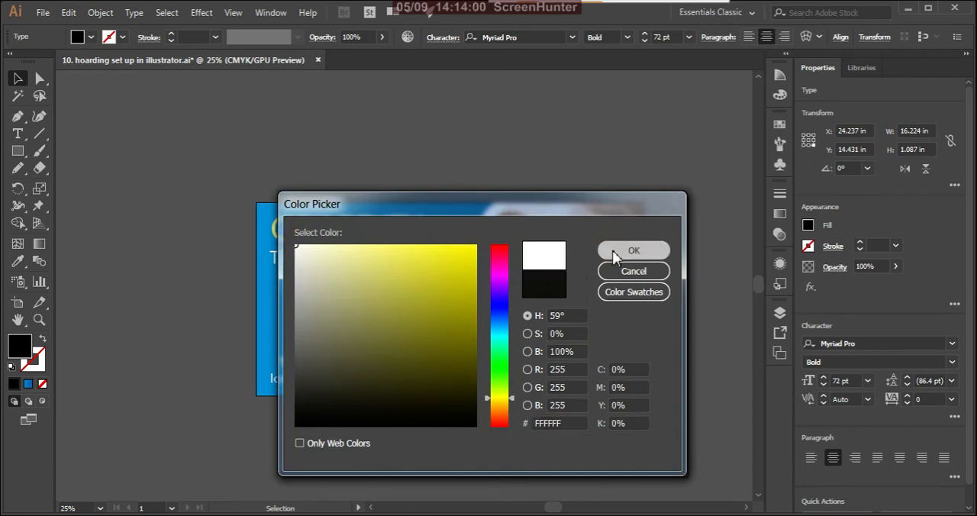
{"action": "left_click", "coordinate": [618, 250]}
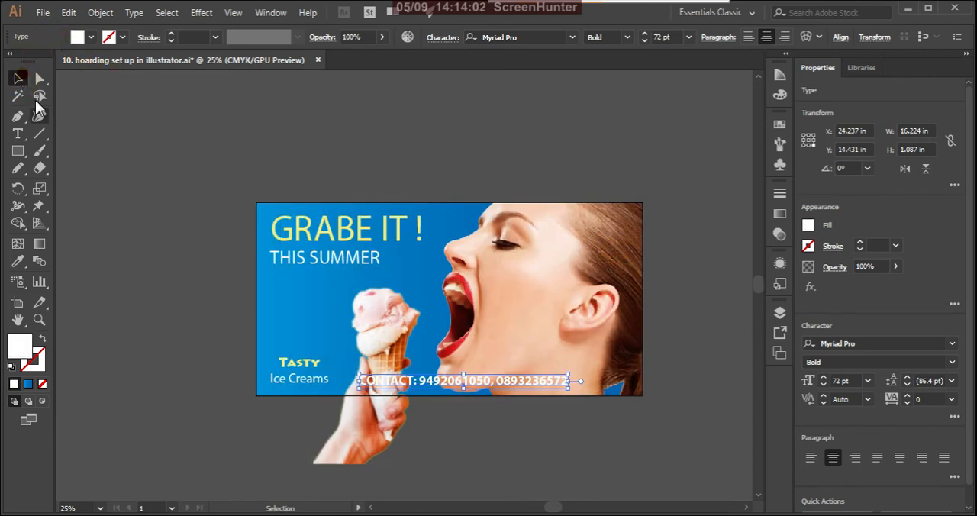
{"action": "left_click", "coordinate": [167, 242]}
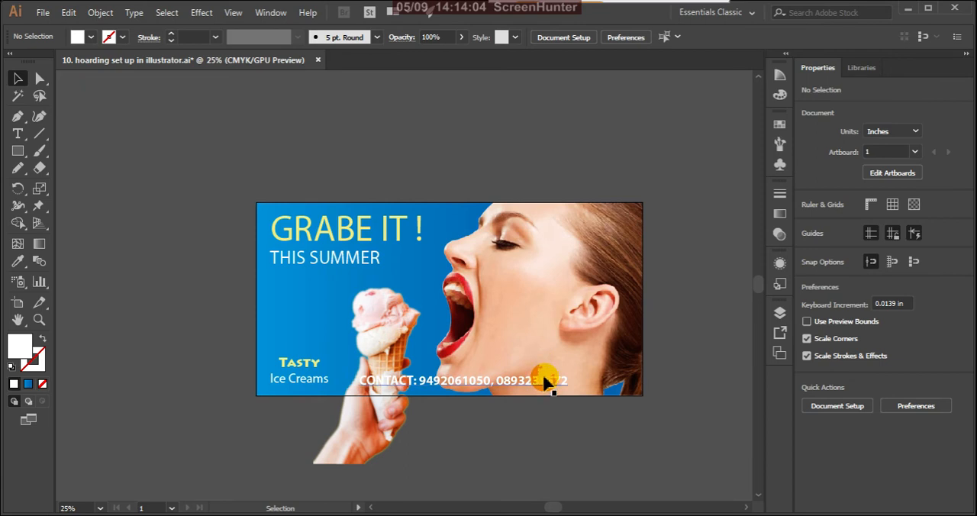
Move the contact line toward the artboard's lower-right corner, to X 29.181 in and Y 14.389 in.
{"action": "left_click_drag", "start_coordinate": [547, 387], "coordinate": [606, 389]}
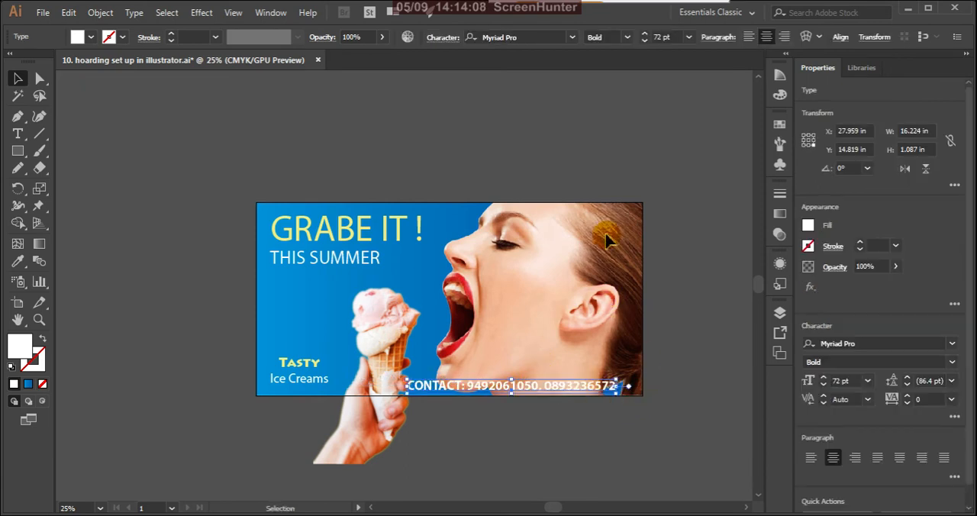
{"action": "key", "text": "Up"}
{"action": "key", "text": "Up"}
{"action": "key", "text": "Up"}
{"action": "key", "text": "Up"}
{"action": "key", "text": "Up"}
{"action": "key", "text": "Up"}
{"action": "key", "text": "Up"}
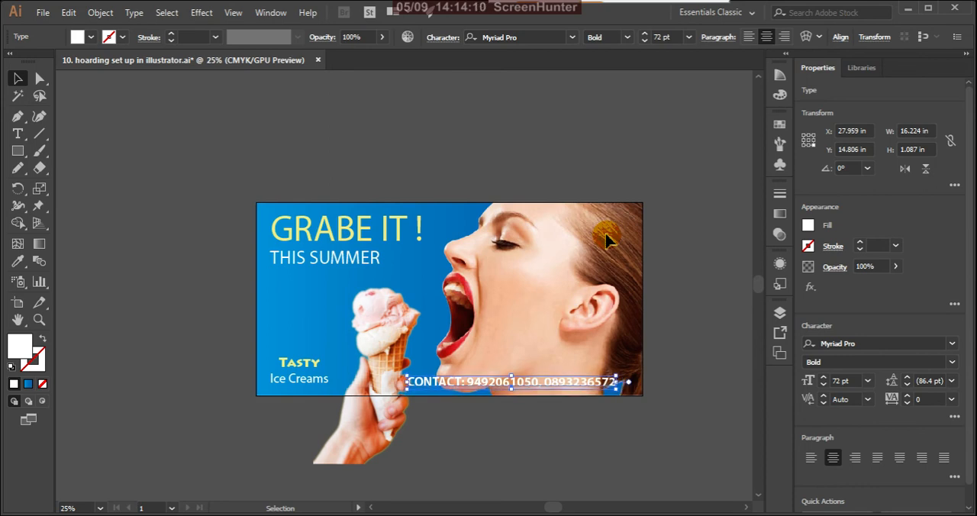
{"action": "key", "text": "Right"}
{"action": "key", "text": "Right"}
{"action": "key", "text": "Right"}
{"action": "key", "text": "Right"}
{"action": "key", "text": "Right"}
{"action": "key", "text": "Right"}
{"action": "key", "text": "Right"}
{"action": "key", "text": "Right"}
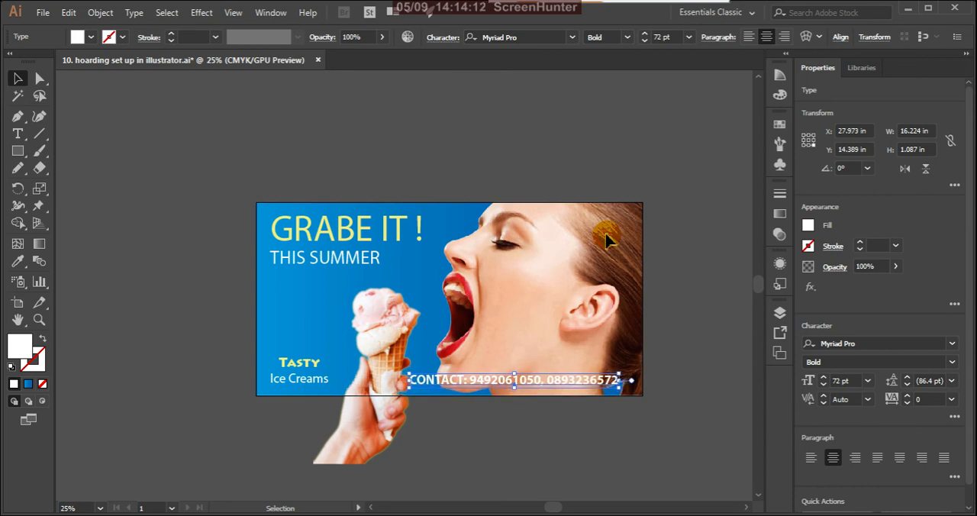
{"action": "key", "text": "Right"}
{"action": "key", "text": "Right"}
{"action": "key", "text": "Right"}
{"action": "key", "text": "Right"}
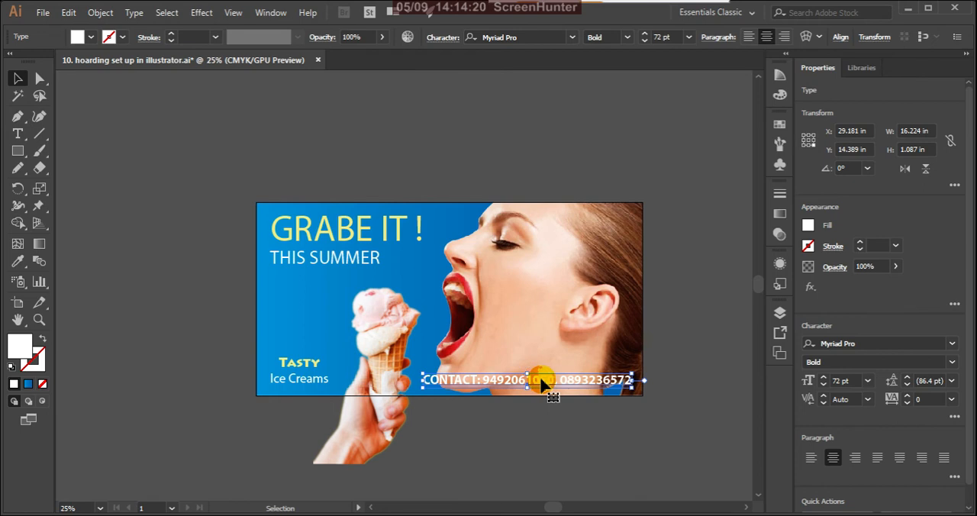
Break the contact line into three lines, one per phone number below "CONTACT:", and move the block beneath "Ice Creams".
{"action": "scroll", "coordinate": [540, 387], "scroll_direction": "up", "scroll_amount": 1}
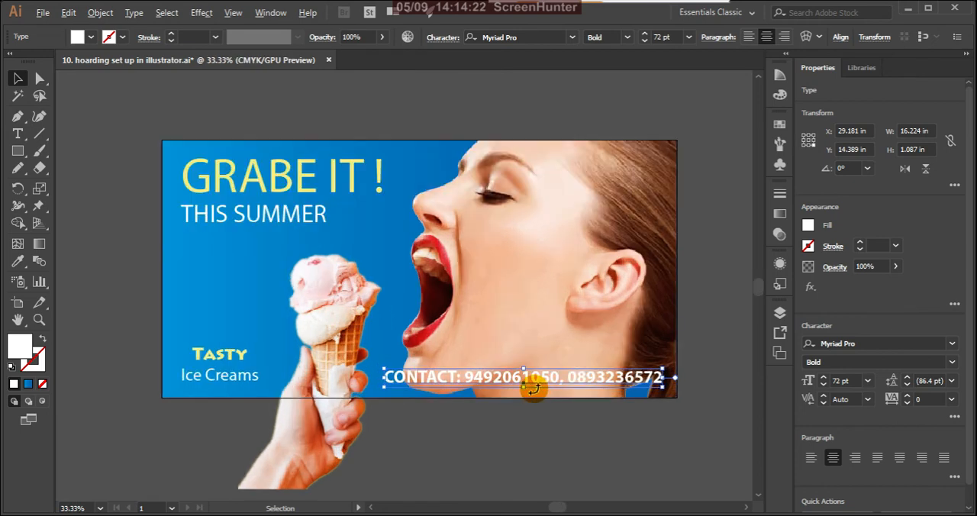
{"action": "left_click", "coordinate": [18, 134]}
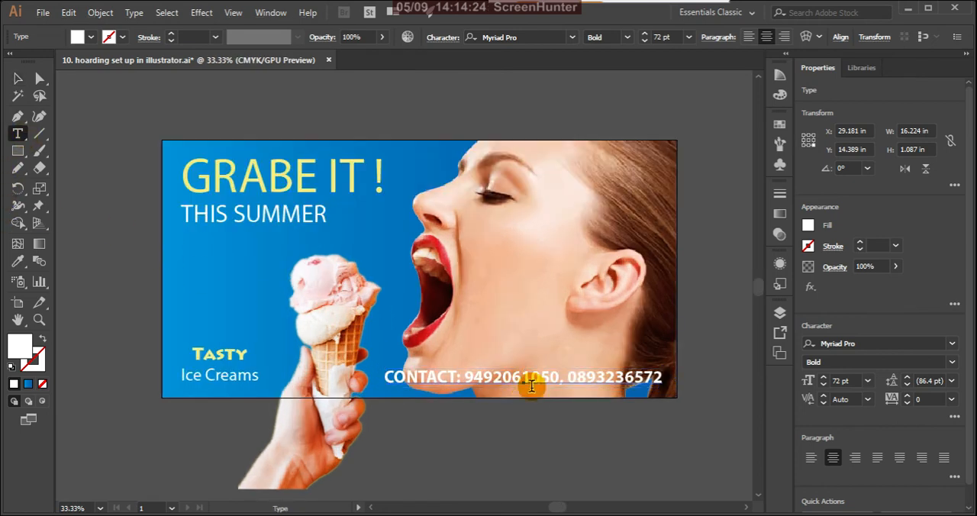
{"action": "left_click", "coordinate": [569, 379]}
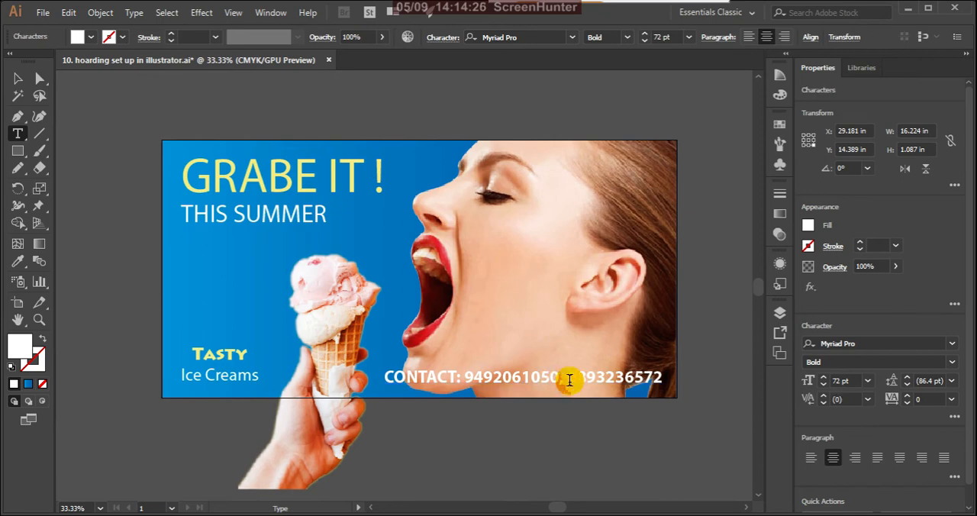
{"action": "key", "text": "Return"}
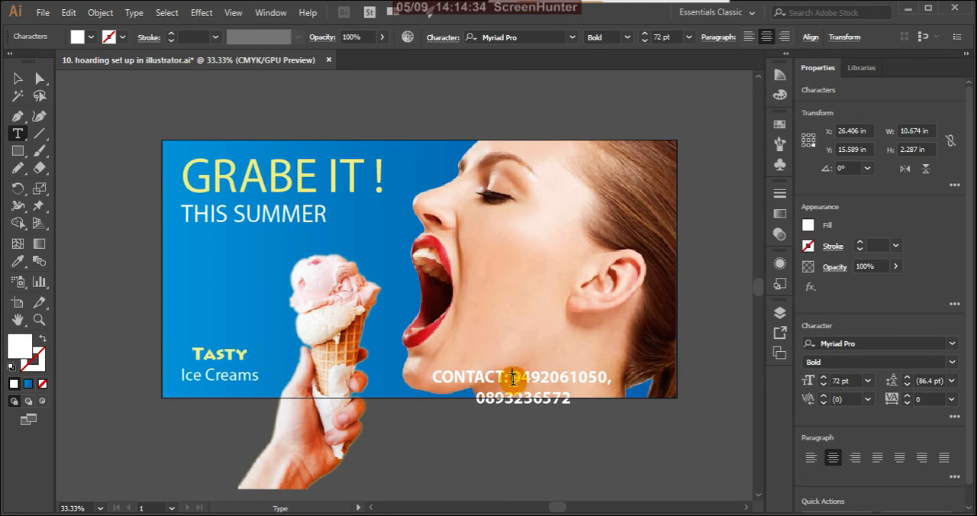
{"action": "key", "text": "Return"}
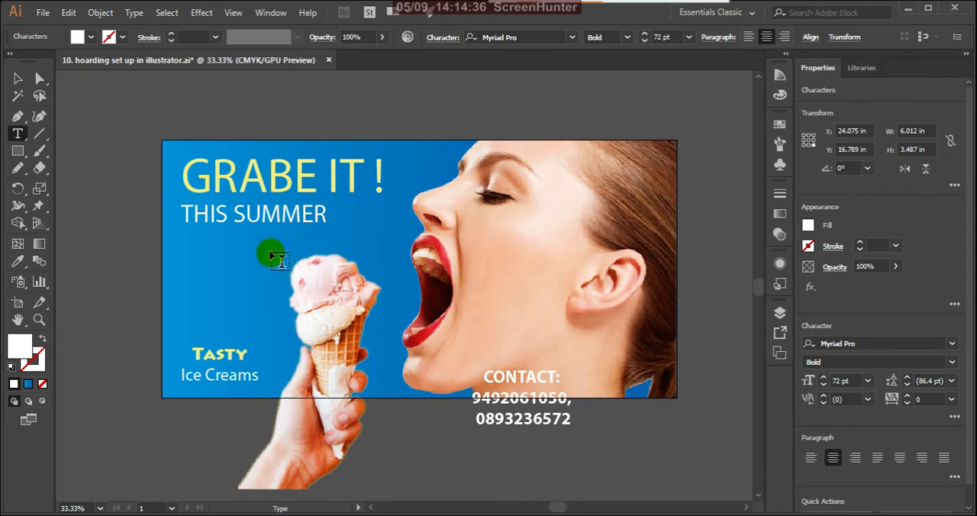
{"action": "left_click", "coordinate": [18, 80]}
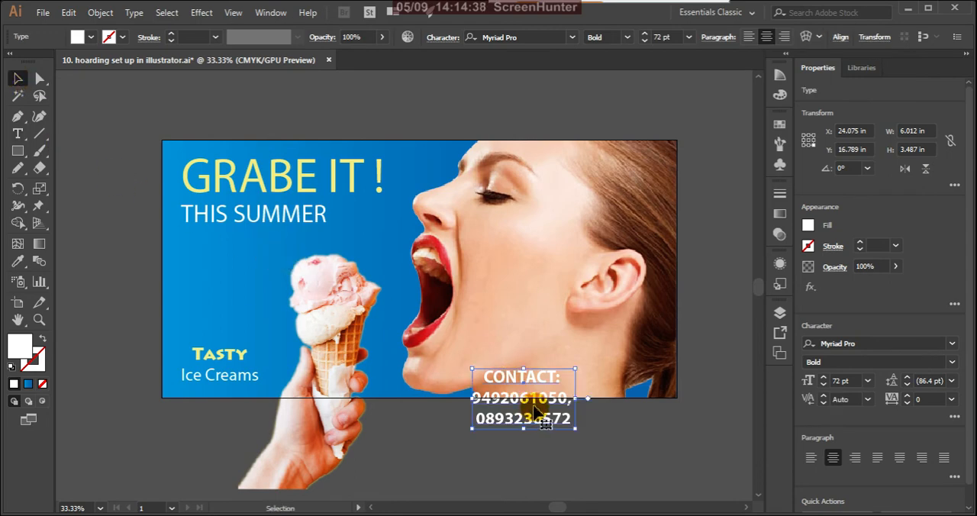
{"action": "left_click_drag", "start_coordinate": [534, 380], "coordinate": [226, 399]}
Move the "Tasty Ice Creams" text straight up to a Y position of 12.344 in and deselect it.
{"action": "key", "text": "t"}
{"action": "left_click", "coordinate": [229, 354]}
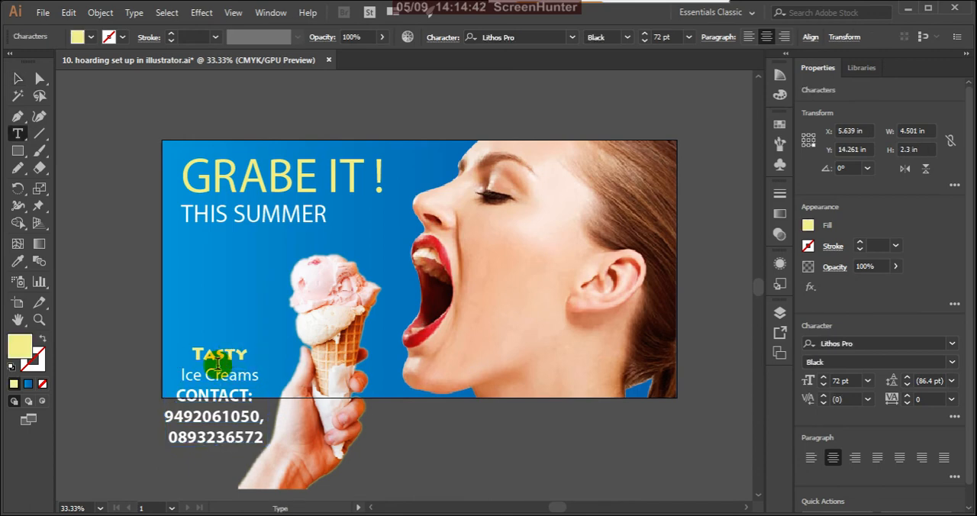
{"action": "left_click", "coordinate": [18, 79]}
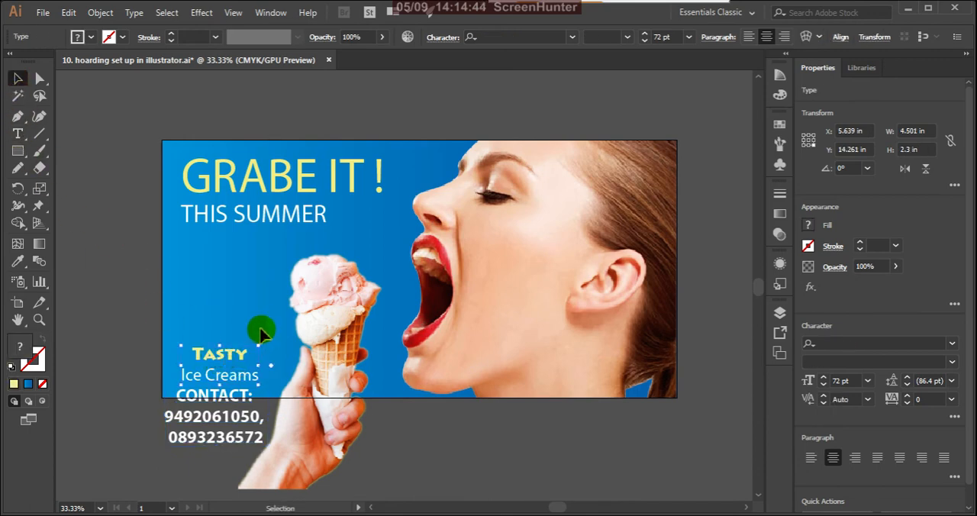
{"action": "key", "text": "Up"}
{"action": "key", "text": "Up"}
{"action": "key", "text": "Up"}
{"action": "key", "text": "Up"}
{"action": "key", "text": "Up"}
{"action": "key", "text": "Up"}
{"action": "key", "text": "Up"}
{"action": "key", "text": "Up"}
{"action": "key", "text": "Up"}
{"action": "key", "text": "Up"}
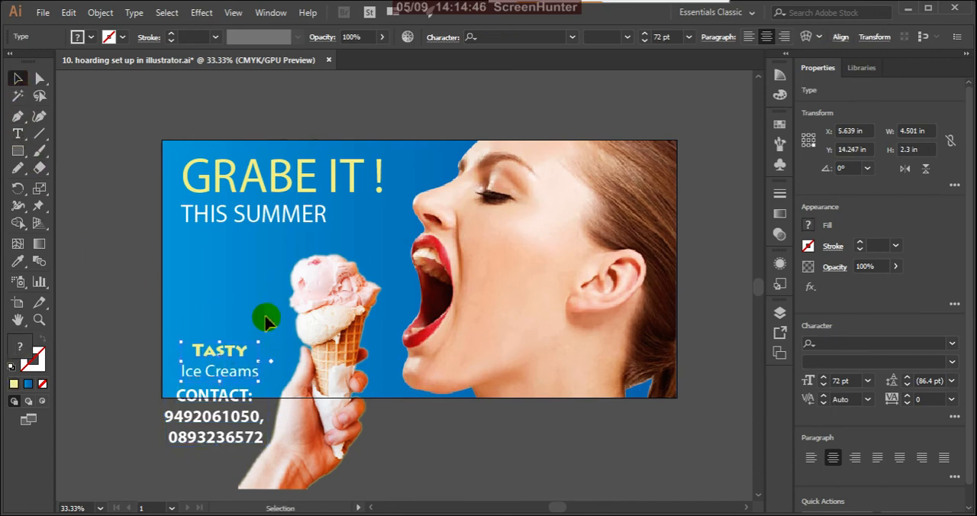
{"action": "key", "text": "Up"}
{"action": "key", "text": "Up"}
{"action": "key", "text": "Up"}
{"action": "key", "text": "Up"}
{"action": "key", "text": "Up"}
{"action": "key", "text": "Up"}
{"action": "key", "text": "Up"}
{"action": "key", "text": "Up"}
{"action": "key", "text": "Up"}
{"action": "key", "text": "Up"}
{"action": "key", "text": "Up"}
{"action": "key", "text": "Up"}
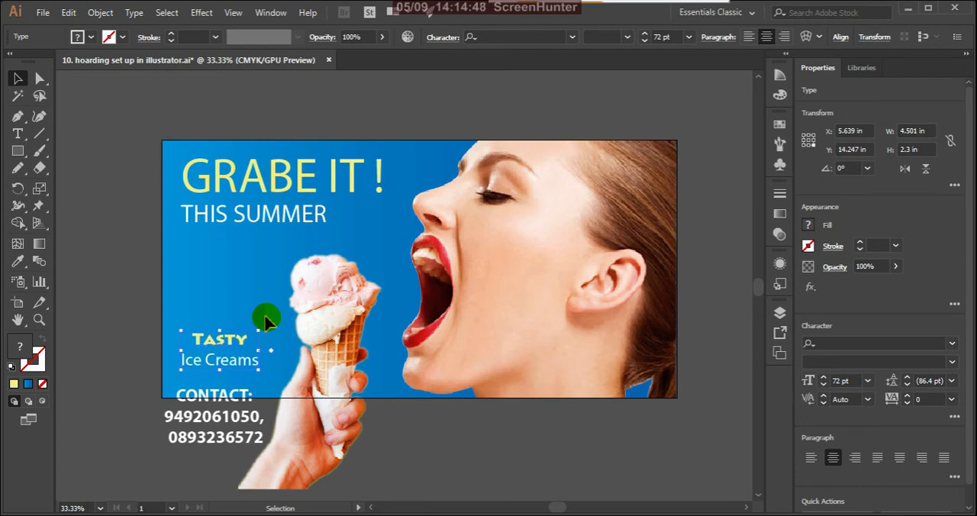
{"action": "key", "text": "Up"}
{"action": "key", "text": "Up"}
{"action": "key", "text": "Up"}
{"action": "key", "text": "Up"}
{"action": "key", "text": "Up"}
{"action": "key", "text": "Up"}
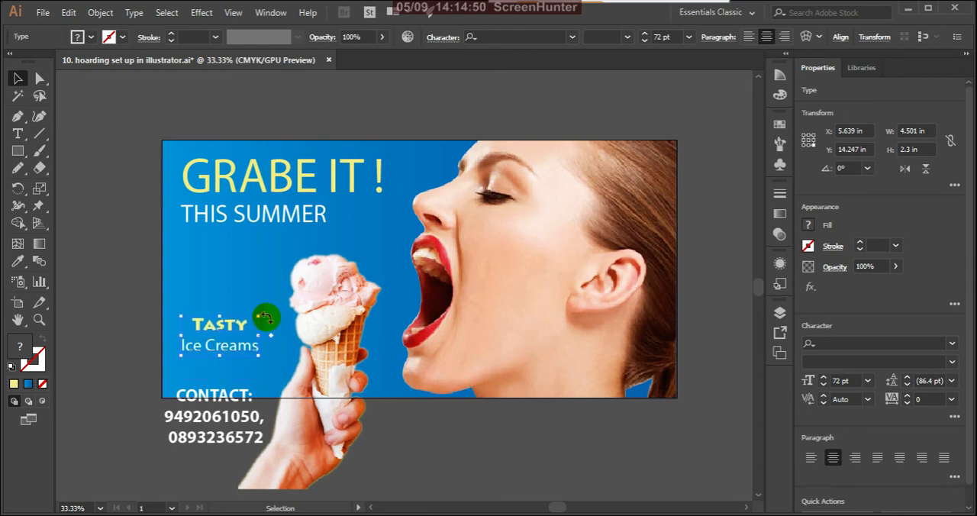
{"action": "left_click", "coordinate": [104, 393]}
Scale the contact block down to 58.1 pt text and move it up to just beneath "Ice Creams".
{"action": "left_click", "coordinate": [217, 395]}
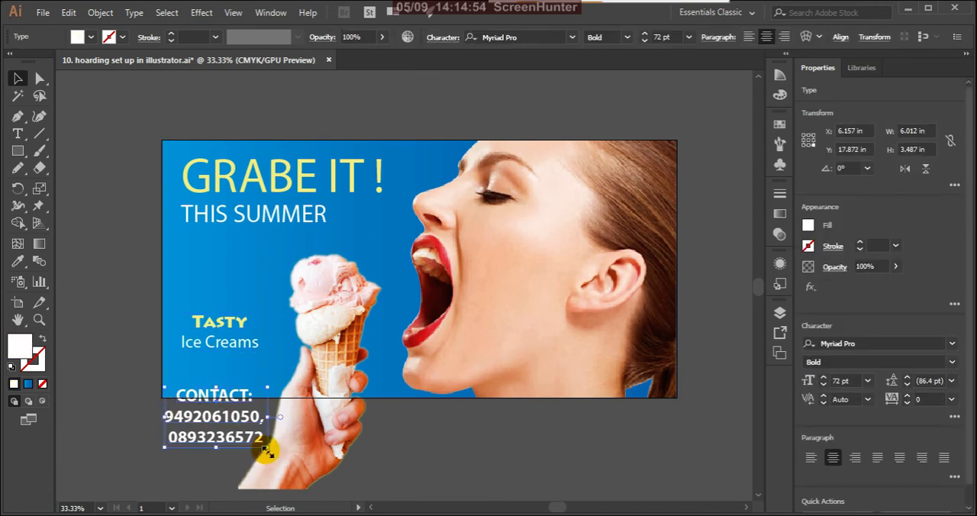
{"action": "left_click_drag", "start_coordinate": [267, 450], "coordinate": [247, 435]}
{"action": "left_click_drag", "start_coordinate": [210, 395], "coordinate": [219, 365]}
{"action": "left_click", "coordinate": [238, 450]}
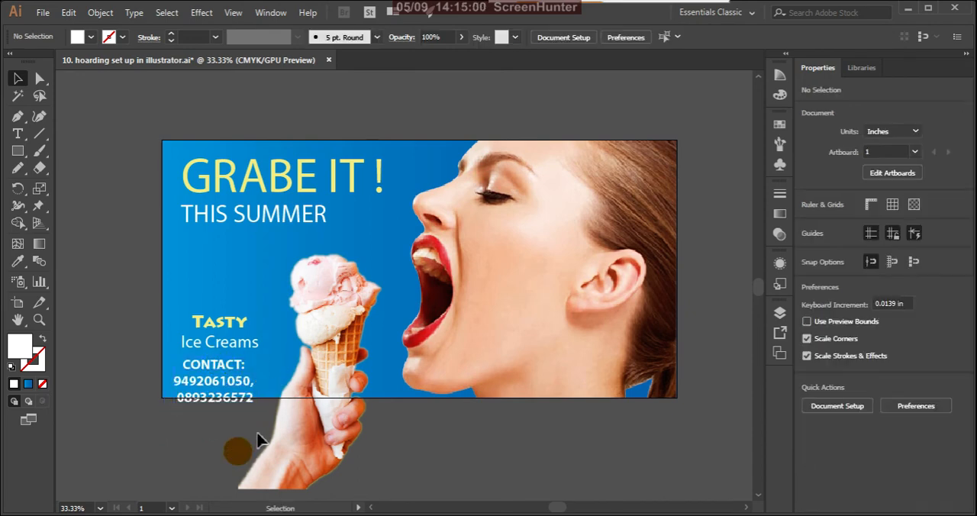
Scale the contact block down further to 44.16 pt text, centred beneath "Ice Creams" and inside the artboard, and deselect it.
{"action": "scroll", "coordinate": [295, 416], "scroll_direction": "right", "scroll_amount": 1}
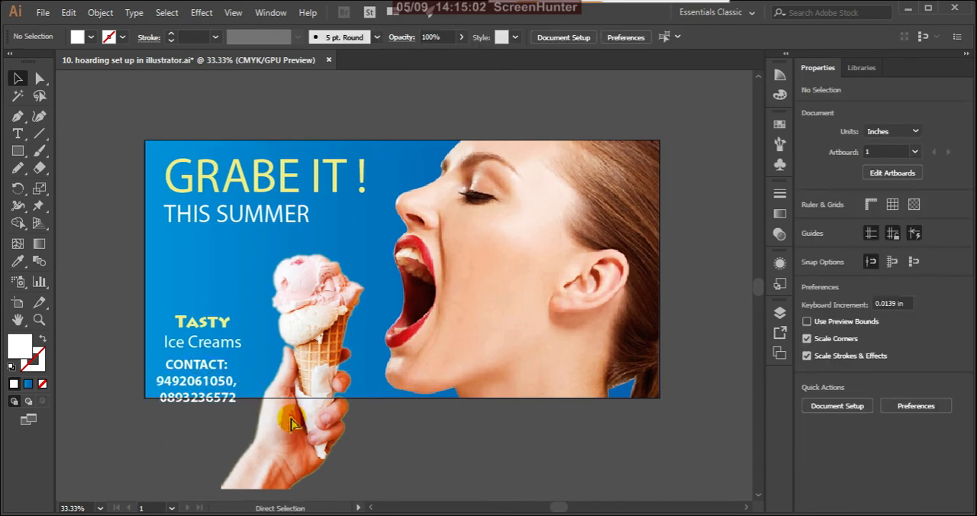
{"action": "left_click", "coordinate": [227, 370]}
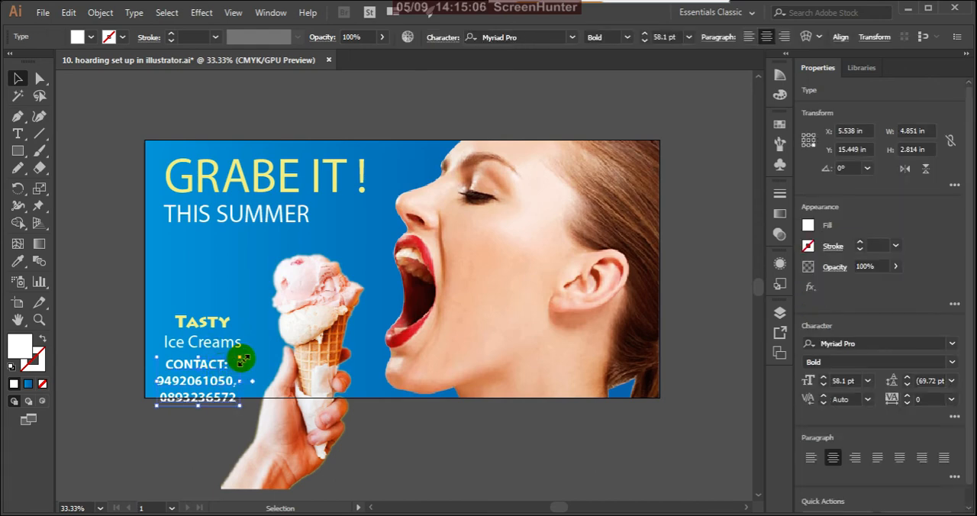
{"action": "left_click_drag", "start_coordinate": [242, 359], "coordinate": [202, 388]}
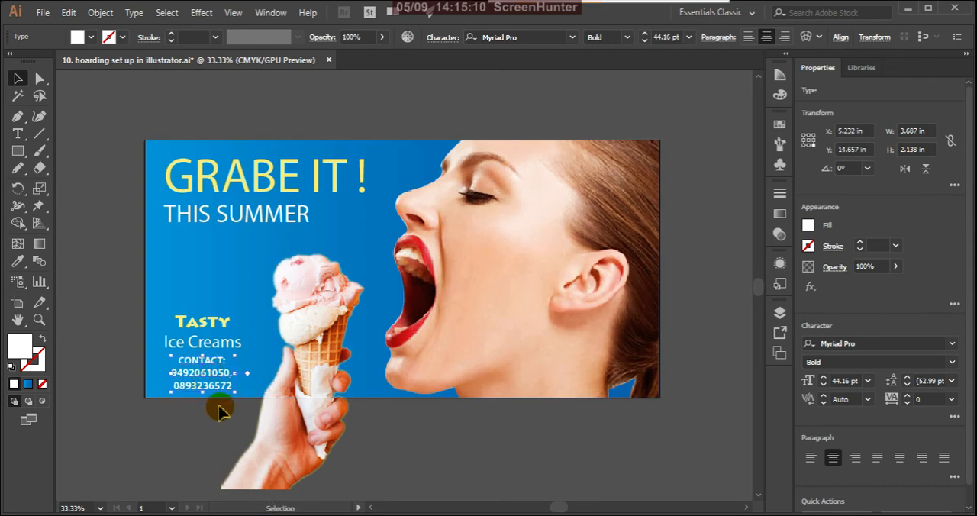
{"action": "left_click", "coordinate": [223, 421]}
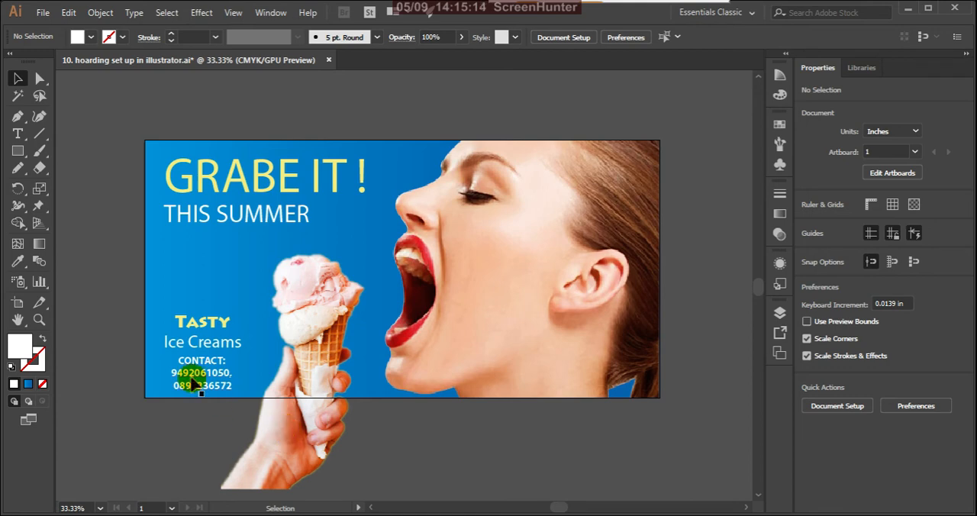
Move the "Tasty Ice Creams" text slightly up and left to X 5.285 in and Y 11.872 in.
{"action": "scroll", "coordinate": [244, 382], "scroll_direction": "down", "scroll_amount": 2}
{"action": "scroll", "coordinate": [223, 396], "scroll_direction": "up", "scroll_amount": 4}
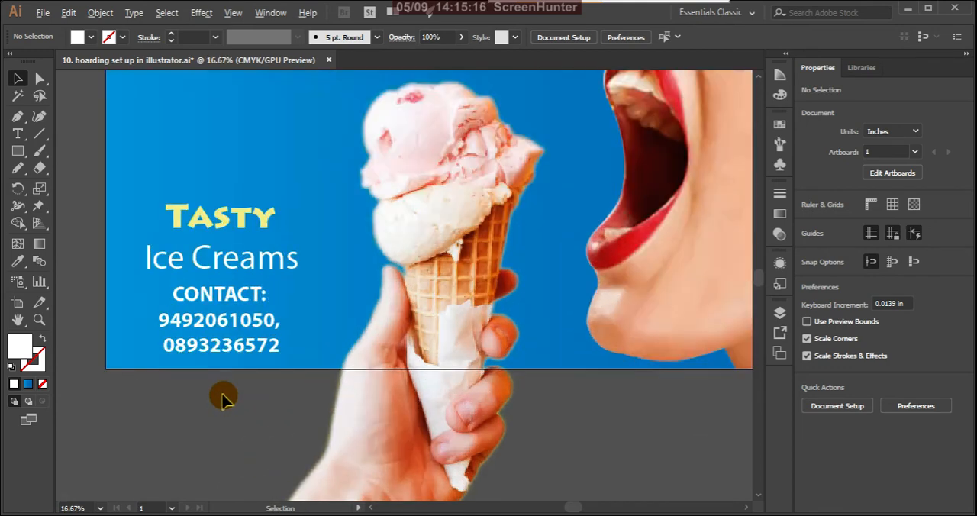
{"action": "scroll", "coordinate": [238, 429], "scroll_direction": "down", "scroll_amount": 2}
{"action": "scroll", "coordinate": [257, 348], "scroll_direction": "up", "scroll_amount": 2}
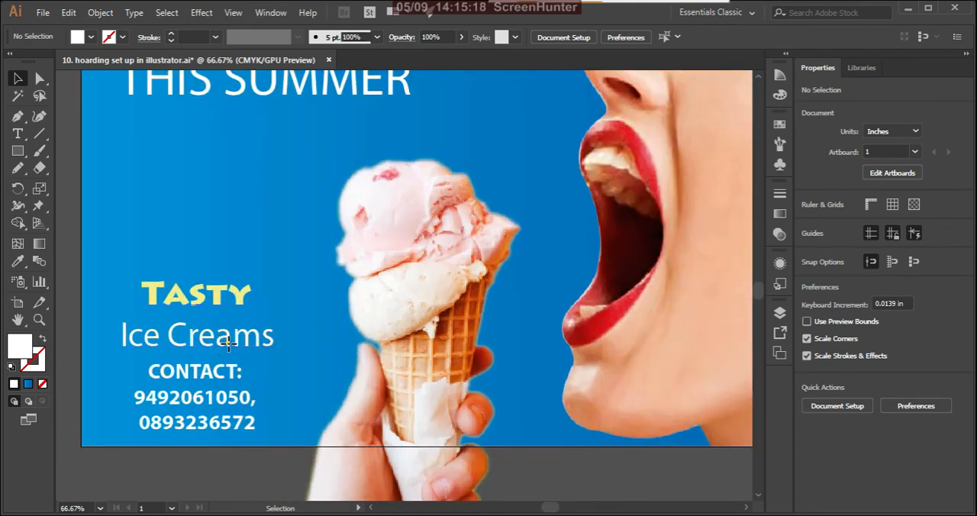
{"action": "left_click", "coordinate": [221, 332]}
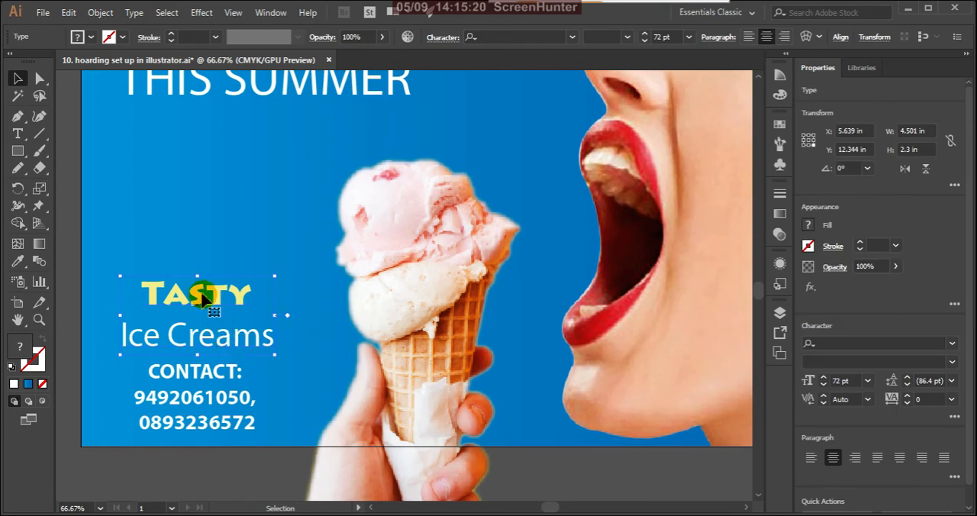
{"action": "left_click_drag", "start_coordinate": [203, 299], "coordinate": [194, 279]}
Move the contact block up and left to X 4.607 in and Y 14.262 in, and deselect it.
{"action": "left_click", "coordinate": [202, 379]}
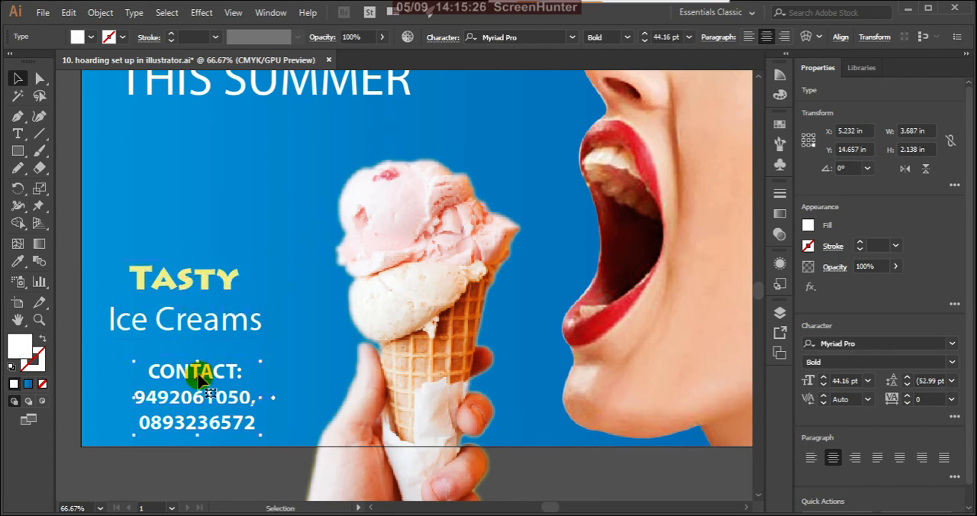
{"action": "left_click_drag", "start_coordinate": [200, 375], "coordinate": [183, 358]}
{"action": "key", "text": "ctrl+minus"}
{"action": "key", "text": "ctrl+minus"}
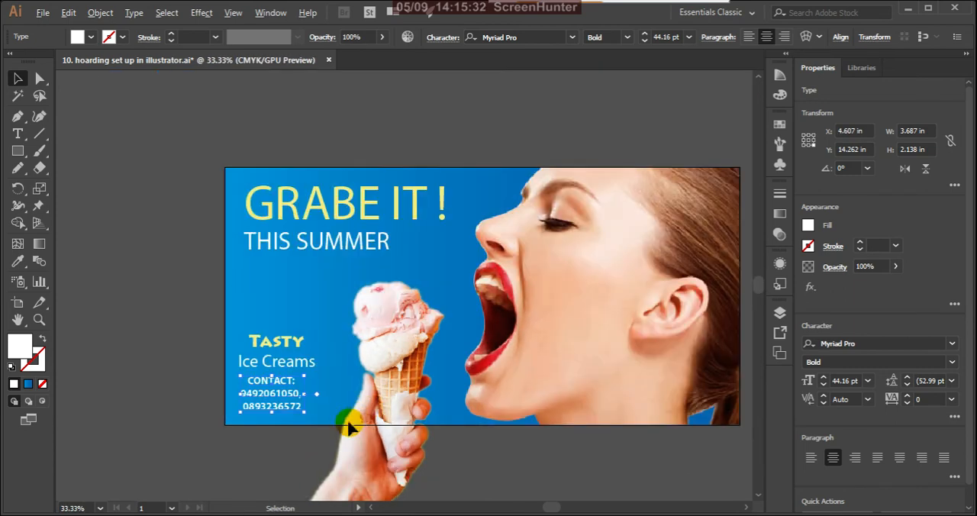
{"action": "left_click", "coordinate": [199, 458]}
Shift the contact block horizontally to X 4.878 in to centre it under "Ice Creams", and select the "Tasty Ice Creams" text.
{"action": "key", "text": "ctrl+minus"}
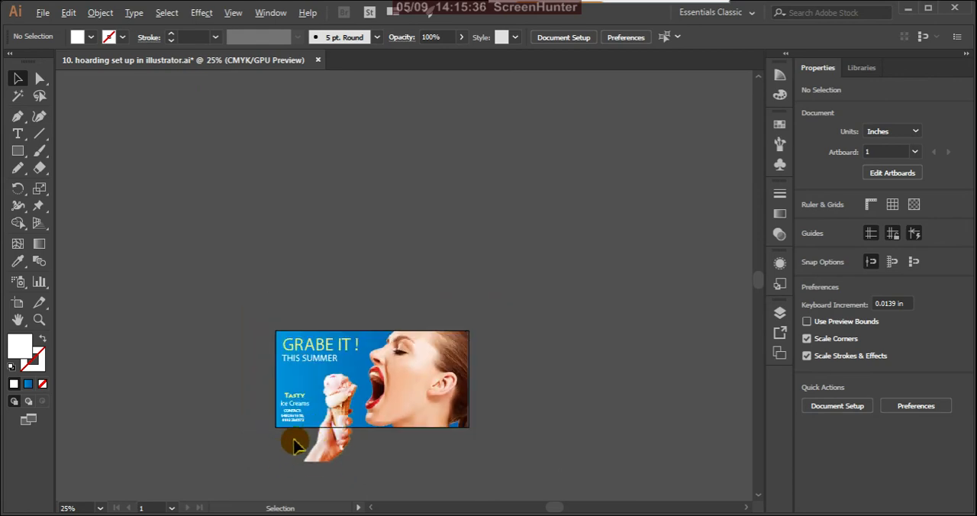
{"action": "scroll", "coordinate": [296, 445], "scroll_direction": "up", "scroll_amount": 4}
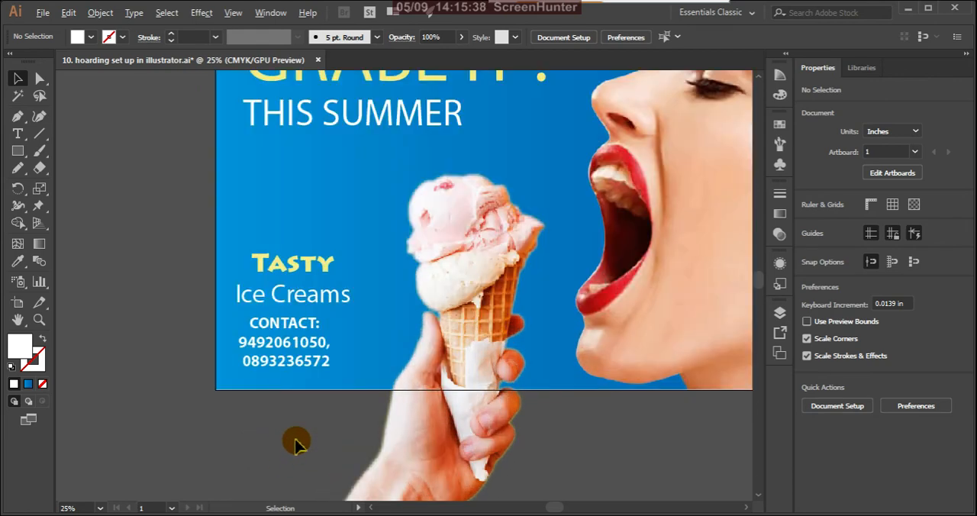
{"action": "left_click", "coordinate": [305, 369]}
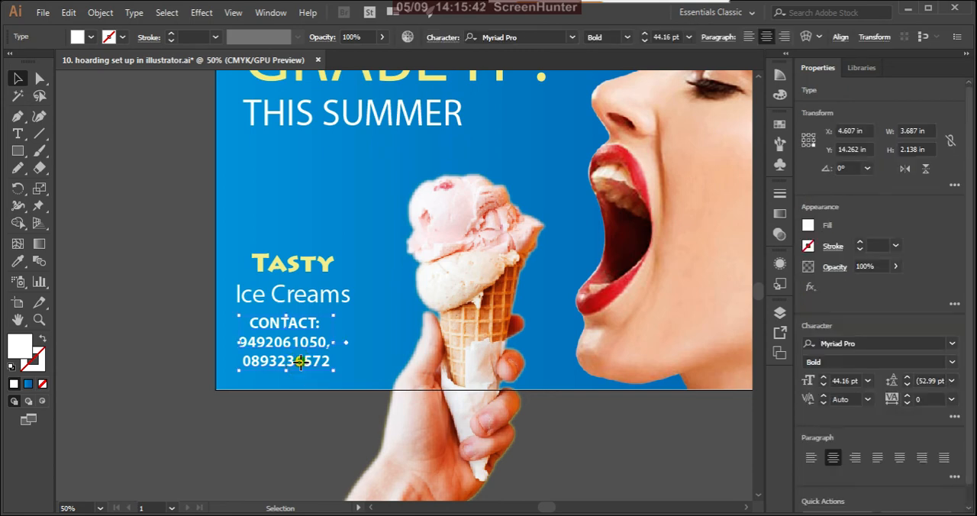
{"action": "left_click_drag", "start_coordinate": [300, 363], "coordinate": [305, 363]}
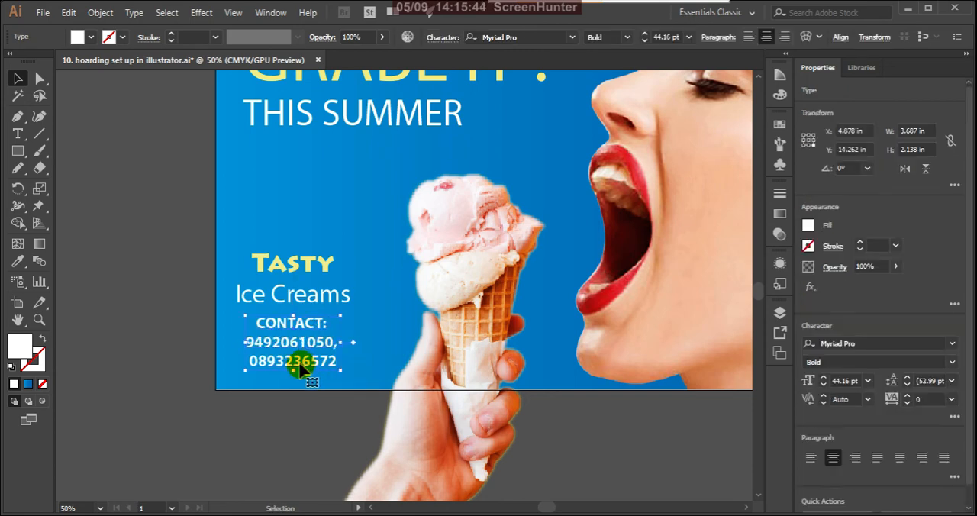
{"action": "left_click", "coordinate": [312, 299]}
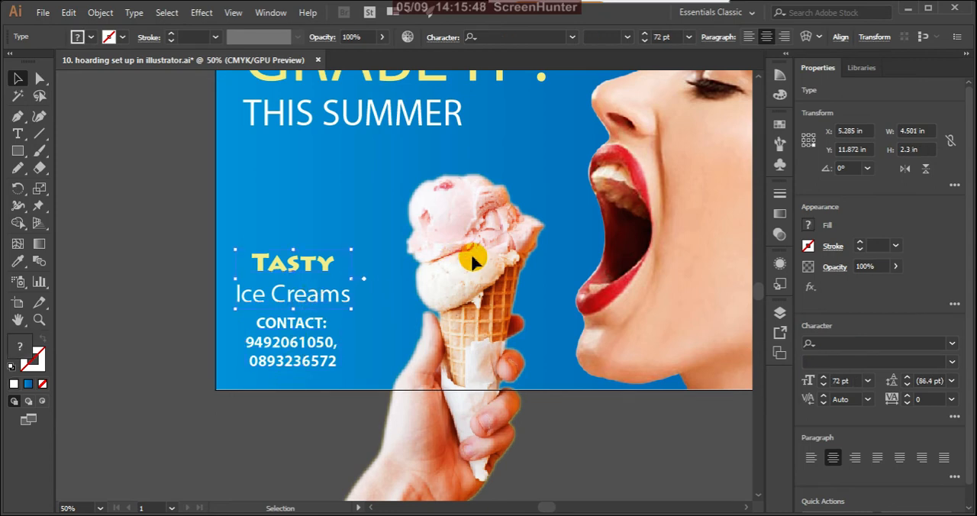
Move the "Tasty Ice Creams" text up and slightly right to X 5.41 in and Y 11.455 in, and deselect it.
{"action": "key", "text": "Up"}
{"action": "key", "text": "Up"}
{"action": "key", "text": "Up"}
{"action": "key", "text": "Up"}
{"action": "key", "text": "Up"}
{"action": "key", "text": "Up"}
{"action": "key", "text": "Up"}
{"action": "key", "text": "Up"}
{"action": "key", "text": "Up"}
{"action": "key", "text": "Up"}
{"action": "key", "text": "Up"}
{"action": "key", "text": "Up"}
{"action": "key", "text": "Up"}
{"action": "key", "text": "Up"}
{"action": "key", "text": "Up"}
{"action": "key", "text": "Up"}
{"action": "key", "text": "Up"}
{"action": "key", "text": "Up"}
{"action": "key", "text": "Up"}
{"action": "key", "text": "Up"}
{"action": "key", "text": "Right"}
{"action": "key", "text": "Right"}
{"action": "key", "text": "Right"}
{"action": "key", "text": "Right"}
{"action": "key", "text": "Right"}
{"action": "key", "text": "Right"}
{"action": "key", "text": "Right"}
{"action": "key", "text": "Right"}
{"action": "key", "text": "Right"}
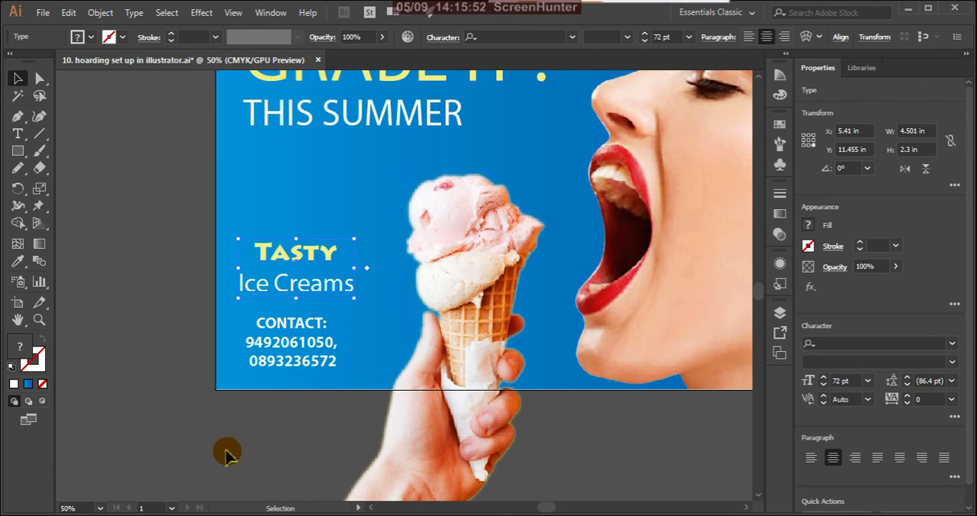
{"action": "left_click", "coordinate": [200, 452]}
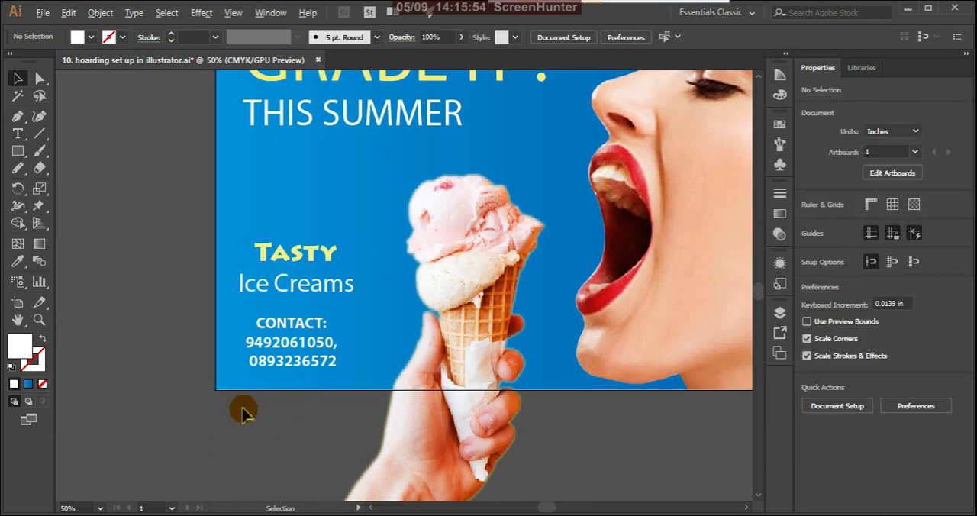
Unlock the blue background rectangle in the layer list and select it.
{"action": "scroll", "coordinate": [244, 405], "scroll_direction": "down", "scroll_amount": 3, "text": "alt"}
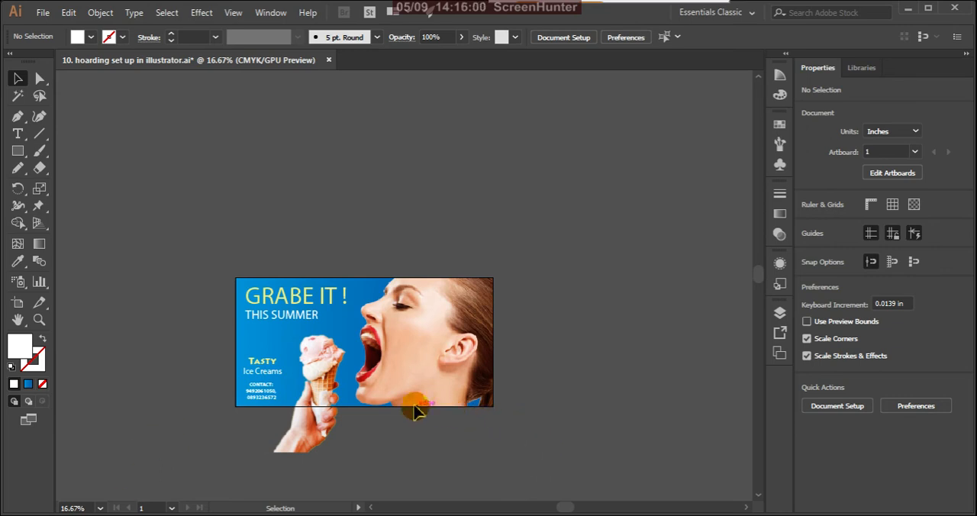
{"action": "scroll", "coordinate": [280, 417], "scroll_direction": "up", "scroll_amount": 1, "text": "alt"}
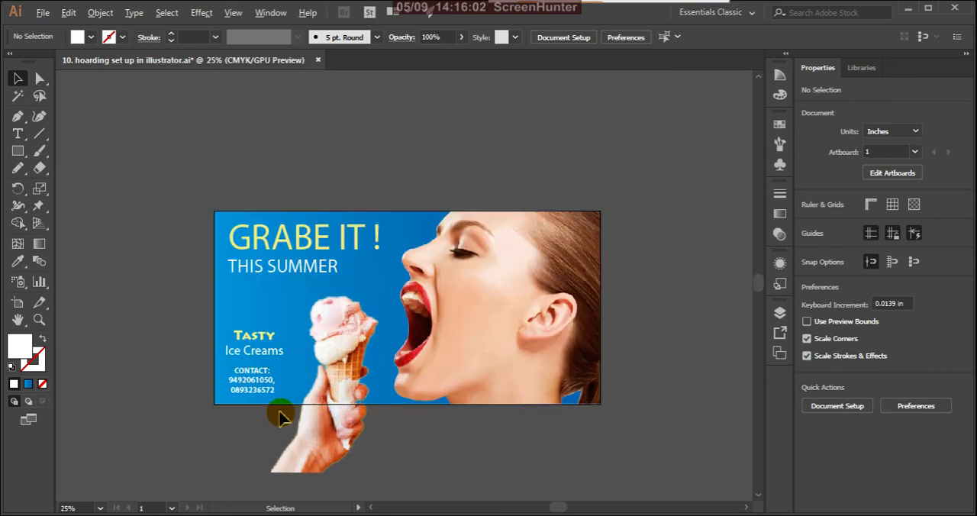
{"action": "scroll", "coordinate": [254, 407], "scroll_direction": "up", "scroll_amount": 1}
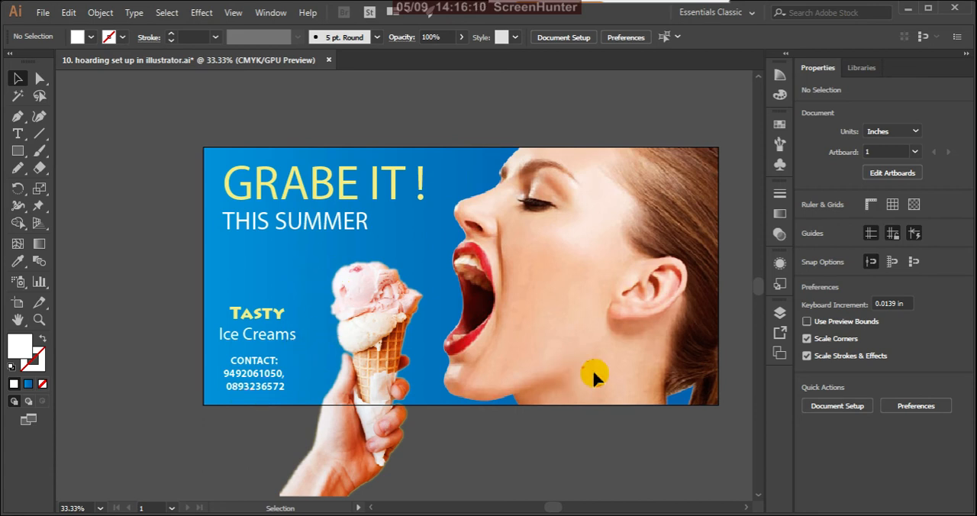
{"action": "left_click", "coordinate": [779, 314]}
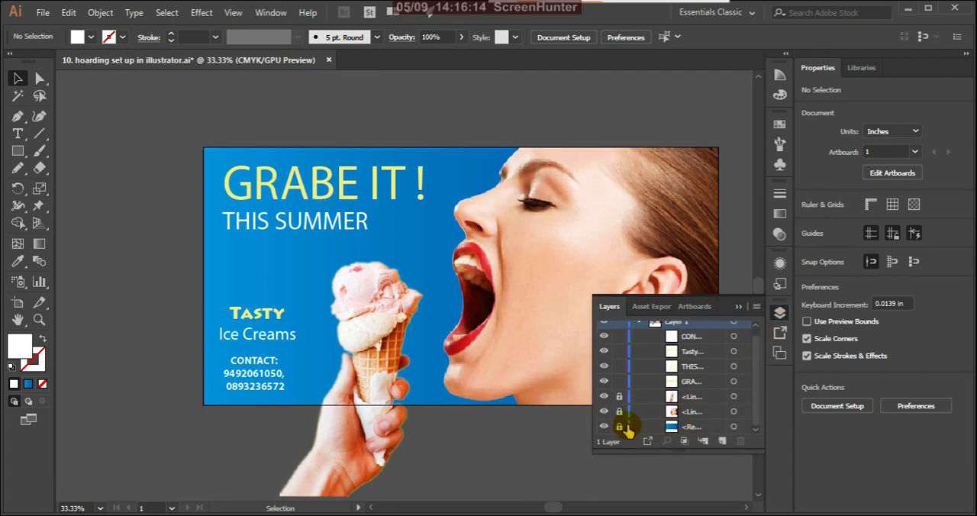
{"action": "left_click", "coordinate": [618, 427]}
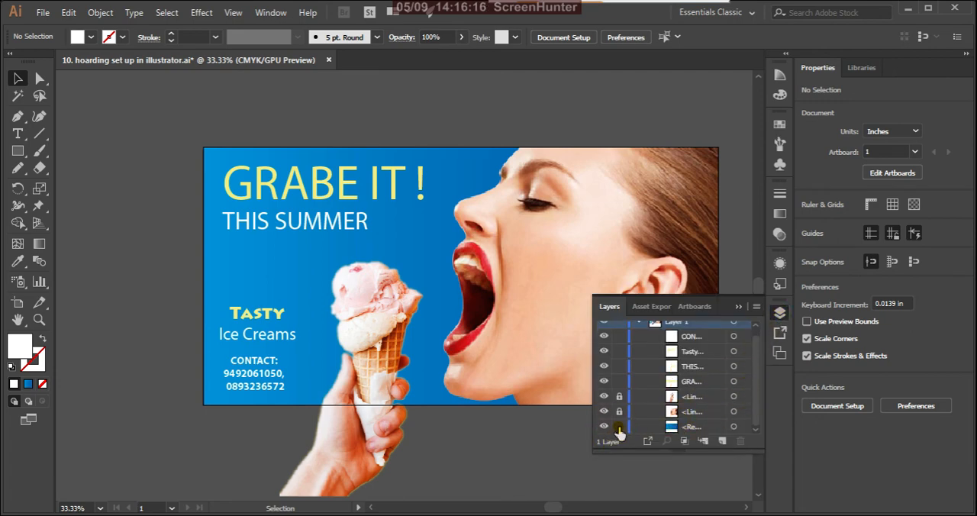
{"action": "left_click", "coordinate": [733, 426]}
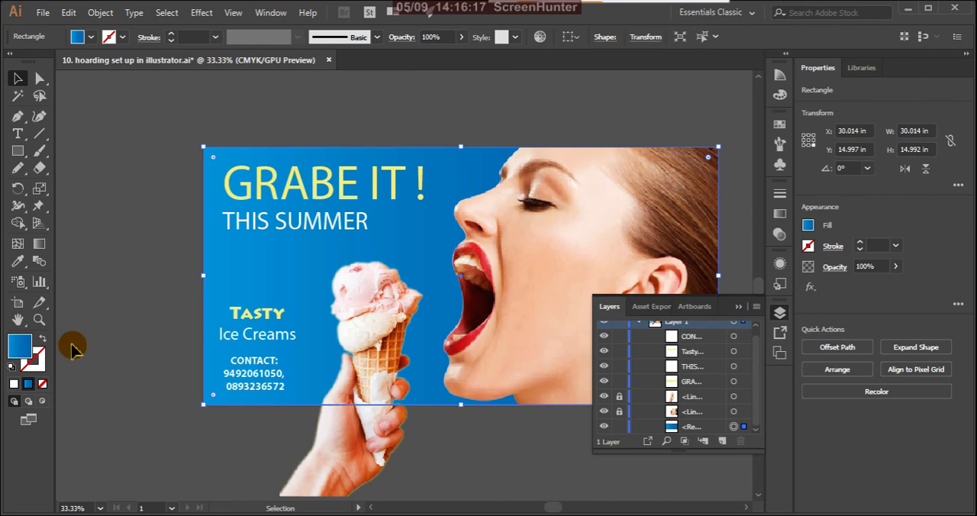
Try a solid blue fill, #0774A5, on the background rectangle instead of the gradient, and deselect it.
{"action": "double_click", "coordinate": [19, 346]}
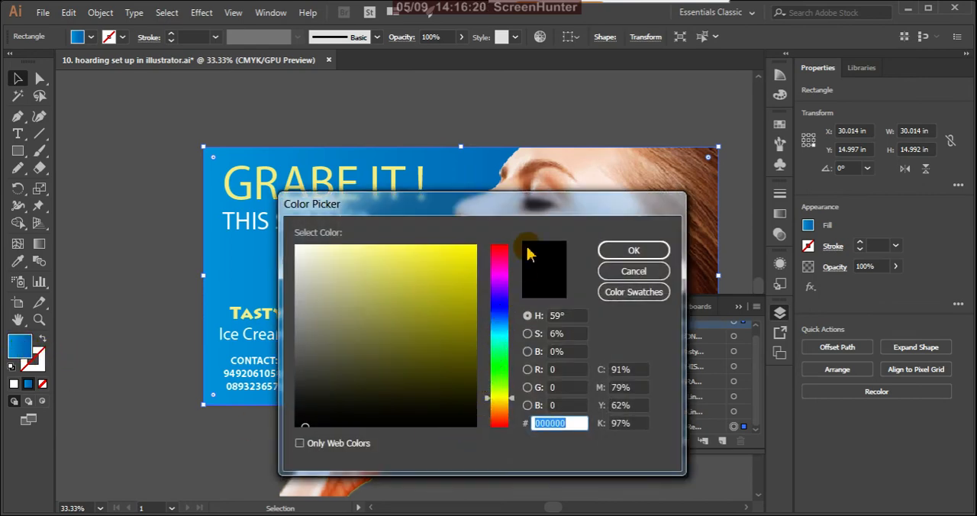
{"action": "left_click_drag", "start_coordinate": [571, 202], "coordinate": [705, 262]}
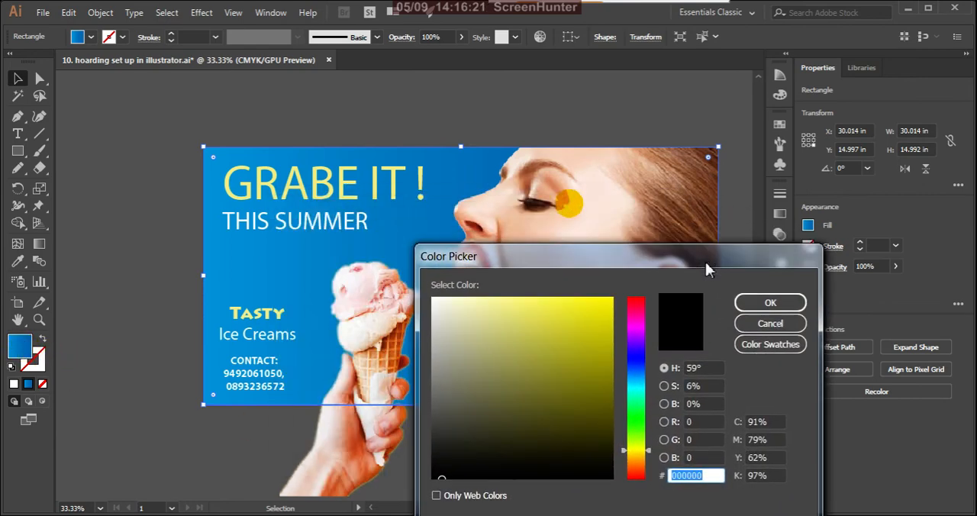
{"action": "left_click", "coordinate": [638, 379]}
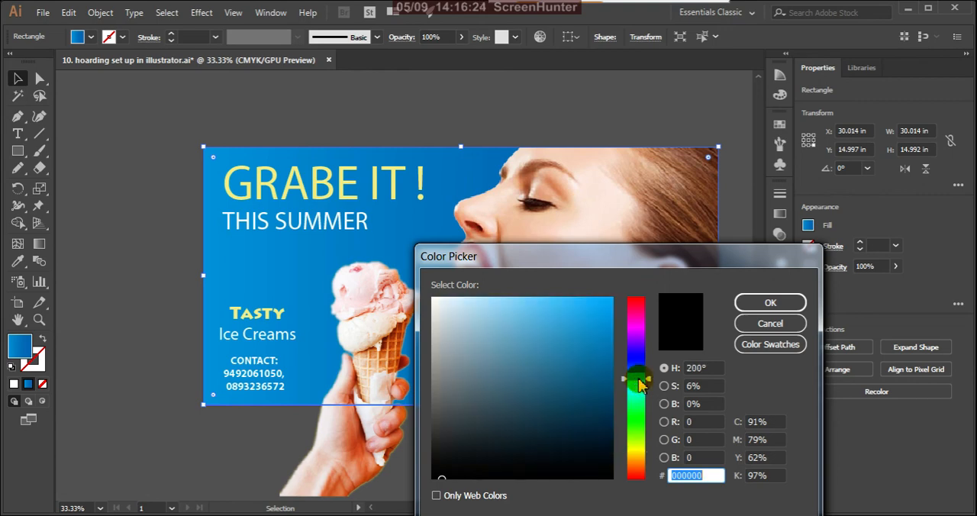
{"action": "left_click_drag", "start_coordinate": [638, 378], "coordinate": [640, 374]}
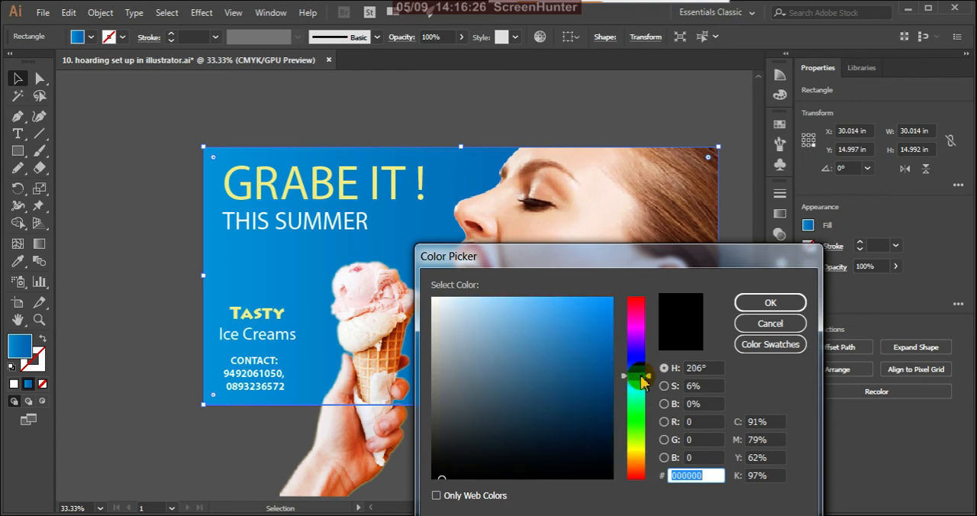
{"action": "left_click", "coordinate": [608, 347]}
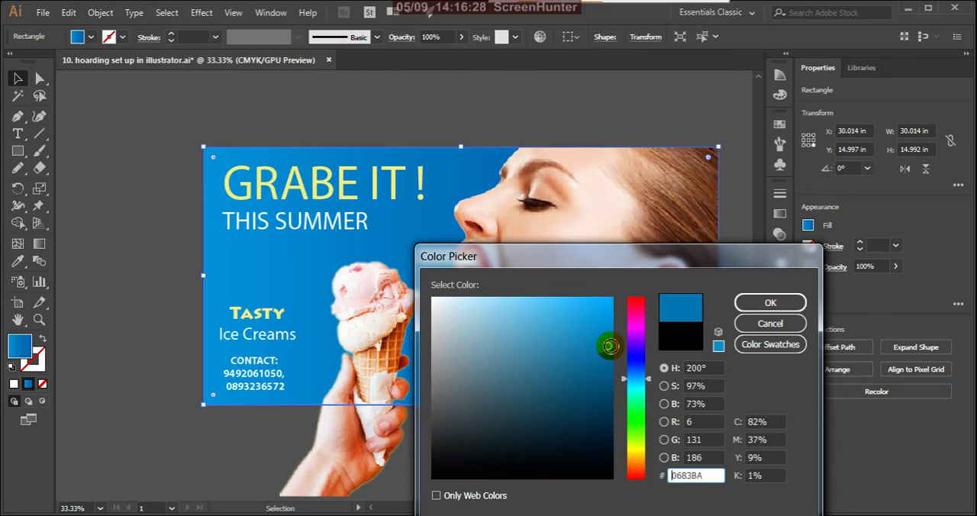
{"action": "left_click_drag", "start_coordinate": [609, 346], "coordinate": [607, 361]}
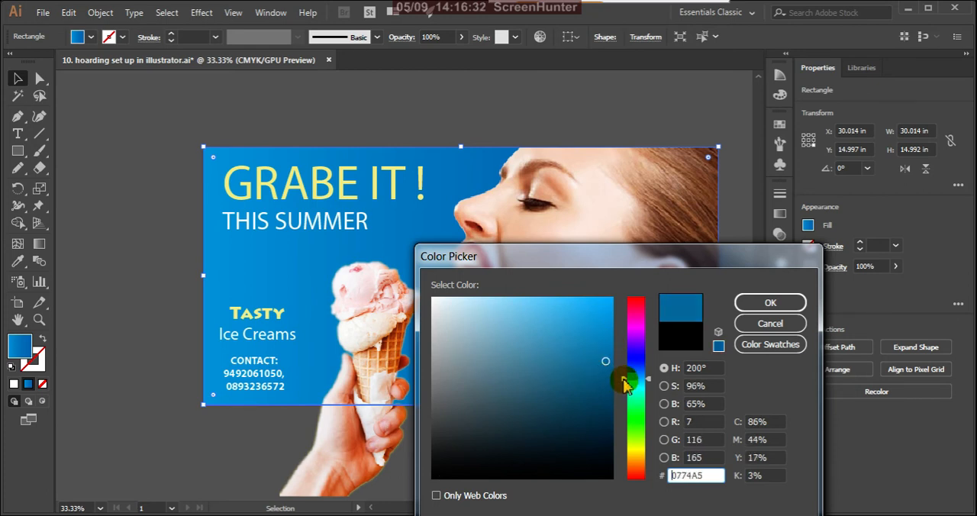
{"action": "left_click", "coordinate": [766, 304]}
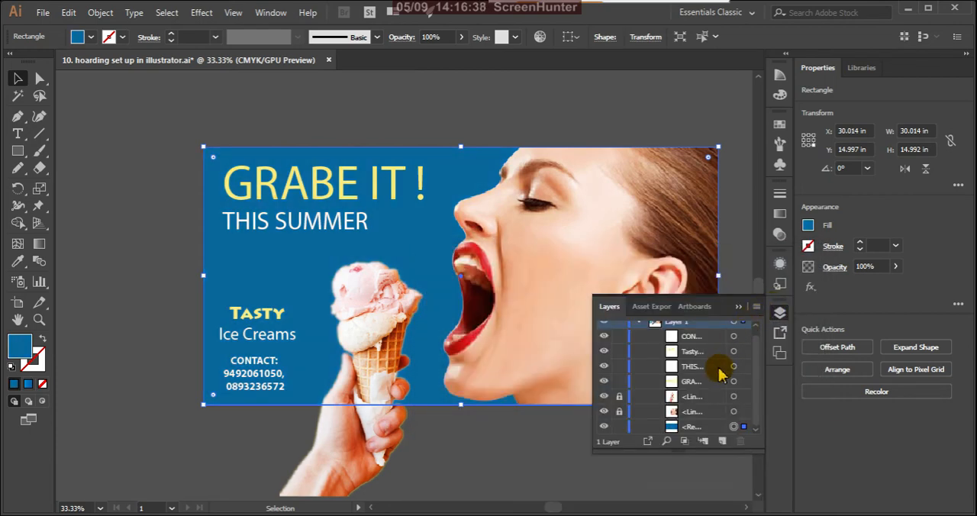
{"action": "left_click", "coordinate": [545, 442]}
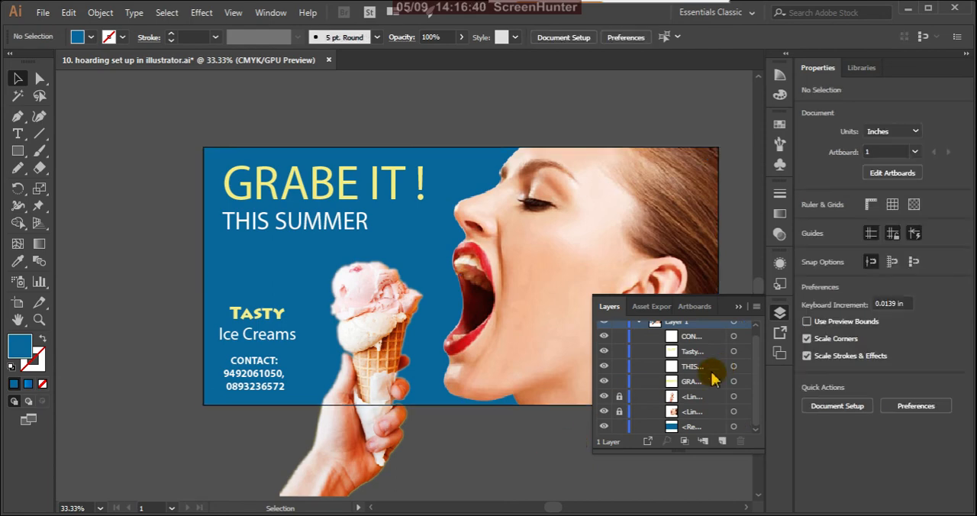
{"action": "left_click", "coordinate": [737, 308]}
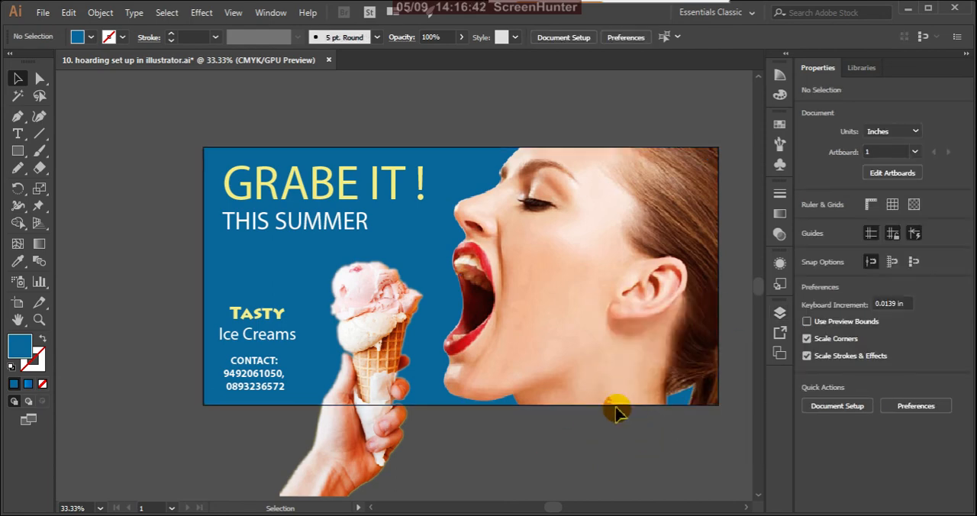
Undo the solid fill on the background rectangle and check the layer list.
{"action": "scroll", "coordinate": [551, 356], "scroll_direction": "down", "scroll_amount": 3}
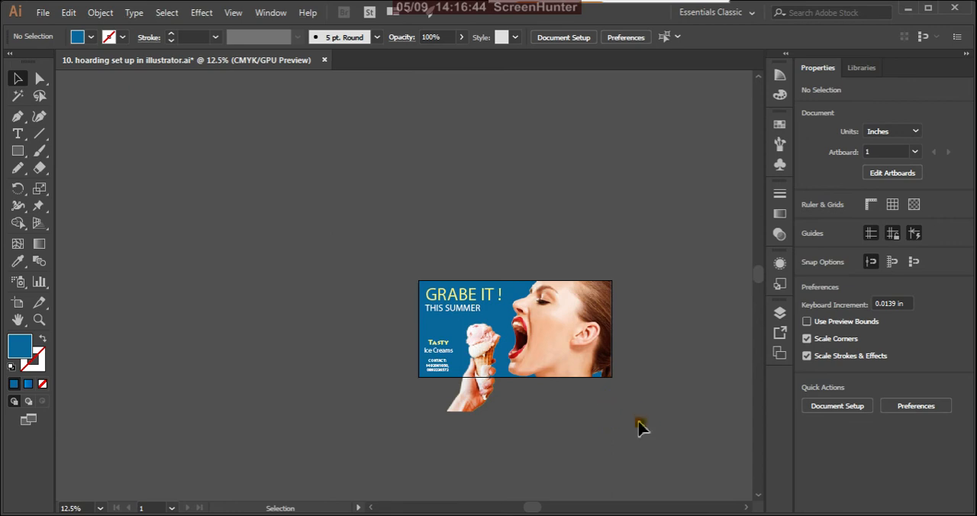
{"action": "key", "text": "ctrl+a"}
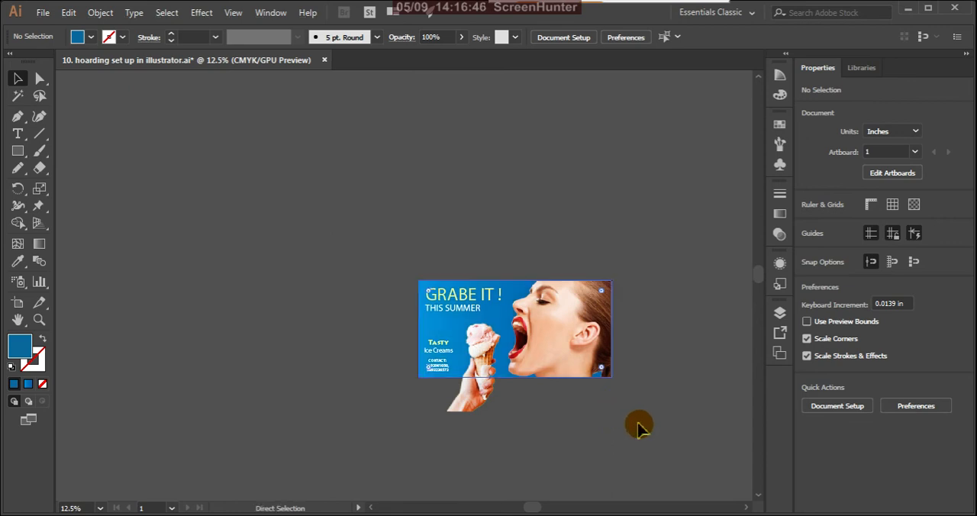
{"action": "left_click", "coordinate": [639, 447]}
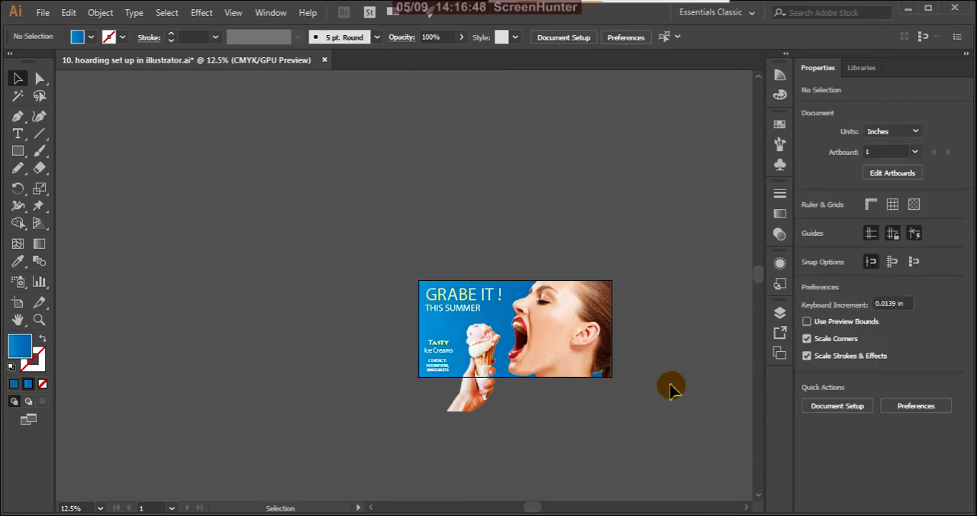
{"action": "left_click", "coordinate": [779, 312]}
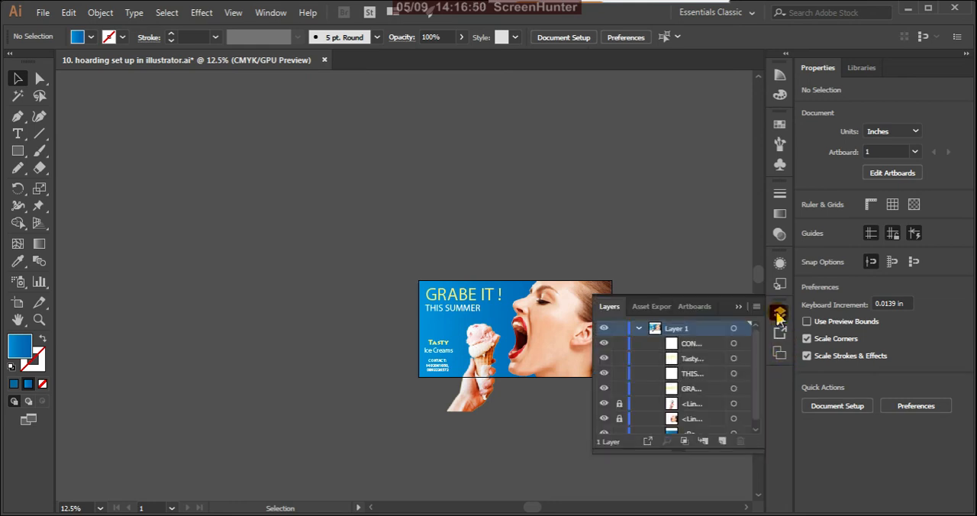
{"action": "scroll", "coordinate": [669, 419], "scroll_direction": "down", "scroll_amount": 1}
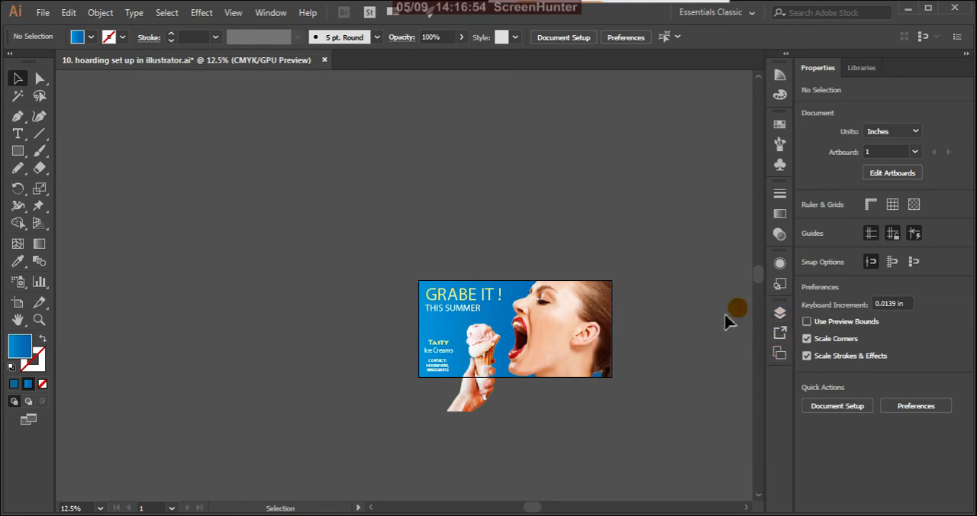
{"action": "left_click", "coordinate": [736, 307]}
Set the font style of the "GRABE IT !" headline to Bold and deselect it.
{"action": "scroll", "coordinate": [473, 321], "scroll_direction": "up", "scroll_amount": 4}
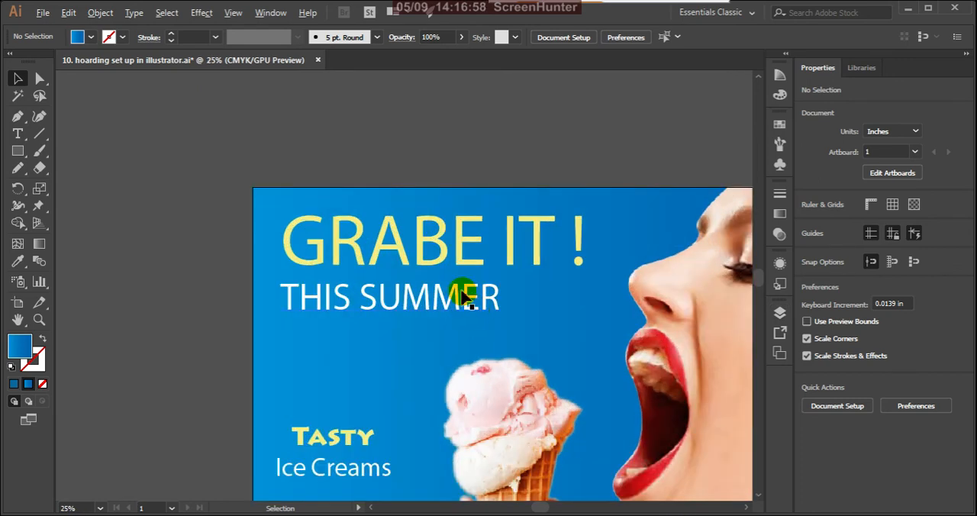
{"action": "left_click", "coordinate": [443, 259]}
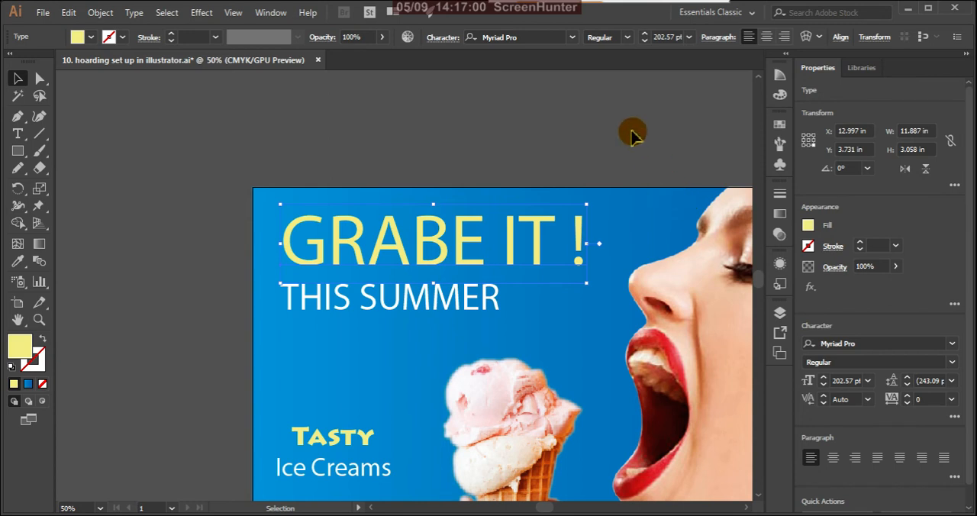
{"action": "left_click", "coordinate": [626, 37]}
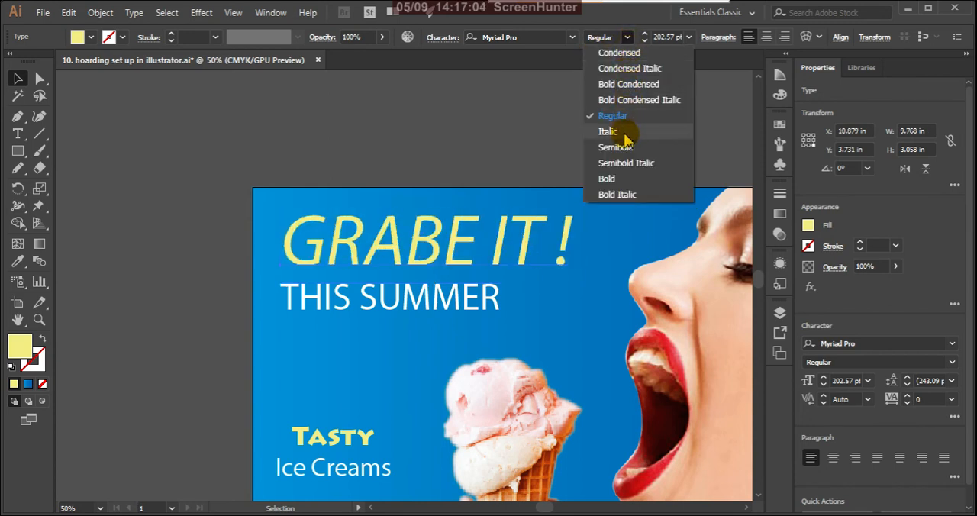
{"action": "left_click", "coordinate": [611, 178]}
{"action": "left_click", "coordinate": [552, 152]}
{"action": "scroll", "coordinate": [534, 222], "scroll_direction": "down", "scroll_amount": 3}
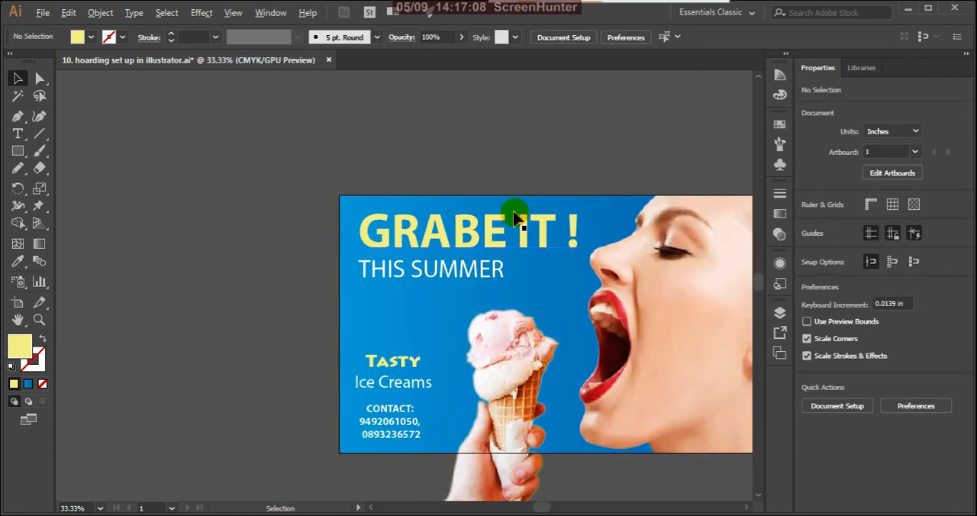
{"action": "scroll", "coordinate": [570, 226], "scroll_direction": "up", "scroll_amount": 2}
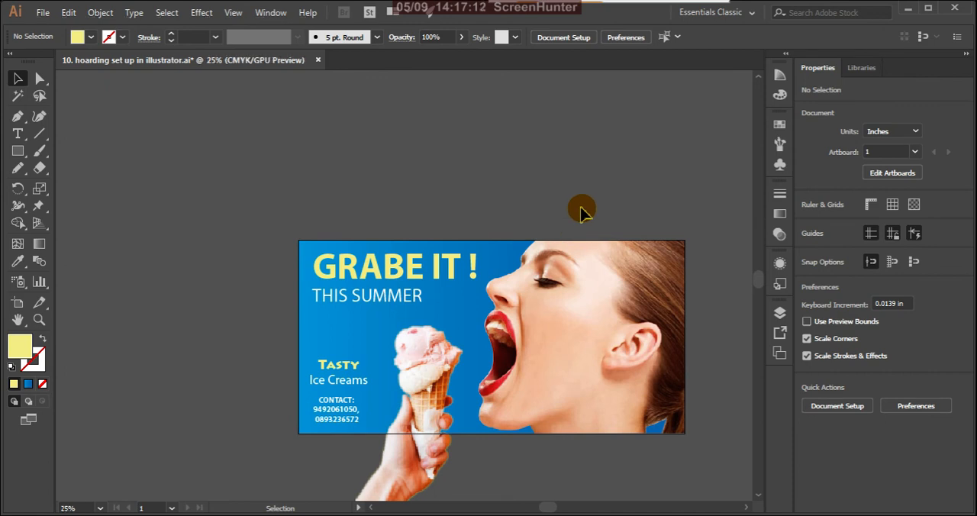
Scale the "GRABE IT !" headline down to 179.95 pt, move it up to Y 3.578 in, and deselect it.
{"action": "left_click", "coordinate": [439, 272]}
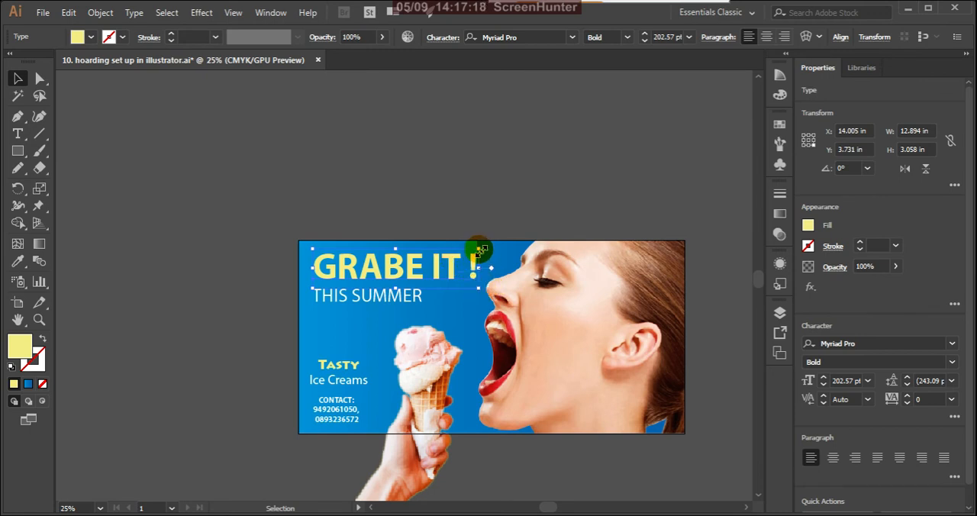
{"action": "left_click_drag", "start_coordinate": [479, 250], "coordinate": [465, 253]}
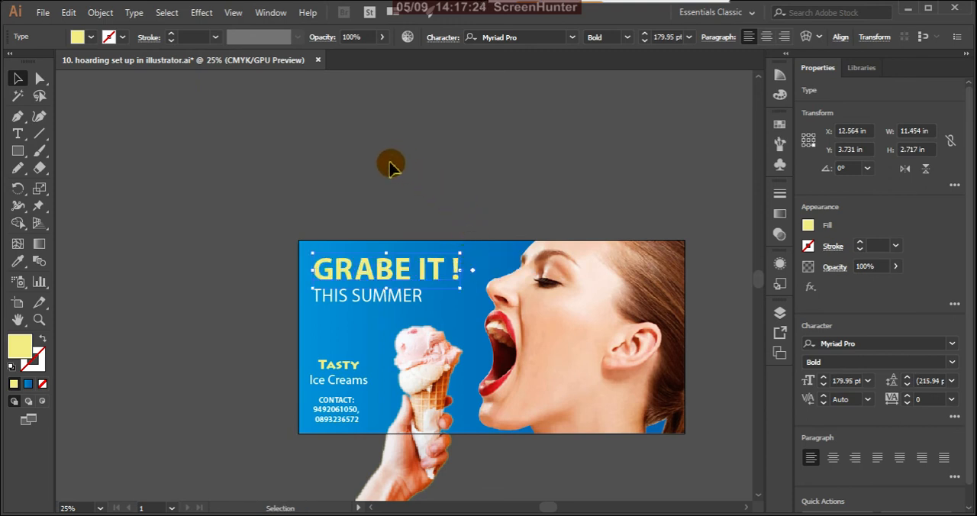
{"action": "key", "text": "Up"}
{"action": "key", "text": "Up"}
{"action": "key", "text": "Up"}
{"action": "key", "text": "Up"}
{"action": "key", "text": "Up"}
{"action": "key", "text": "Up"}
{"action": "key", "text": "Up"}
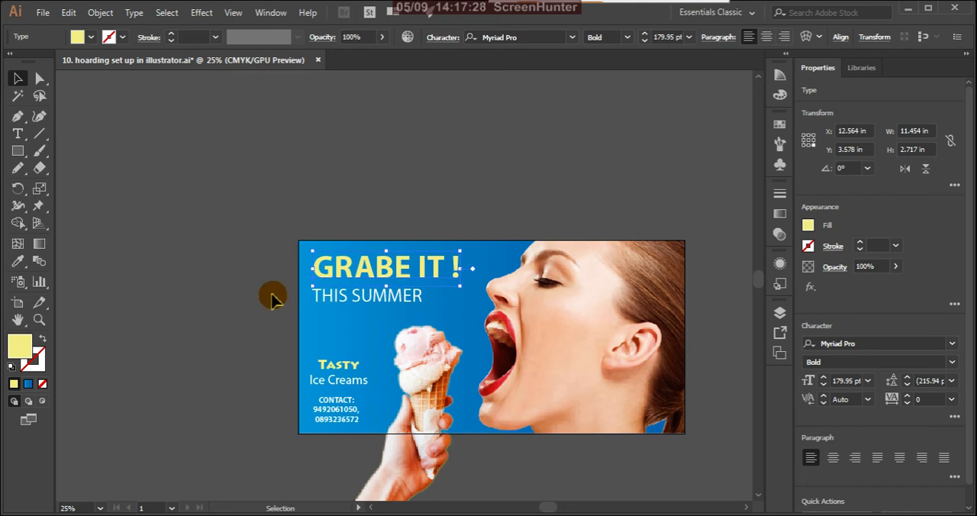
{"action": "left_click", "coordinate": [257, 316]}
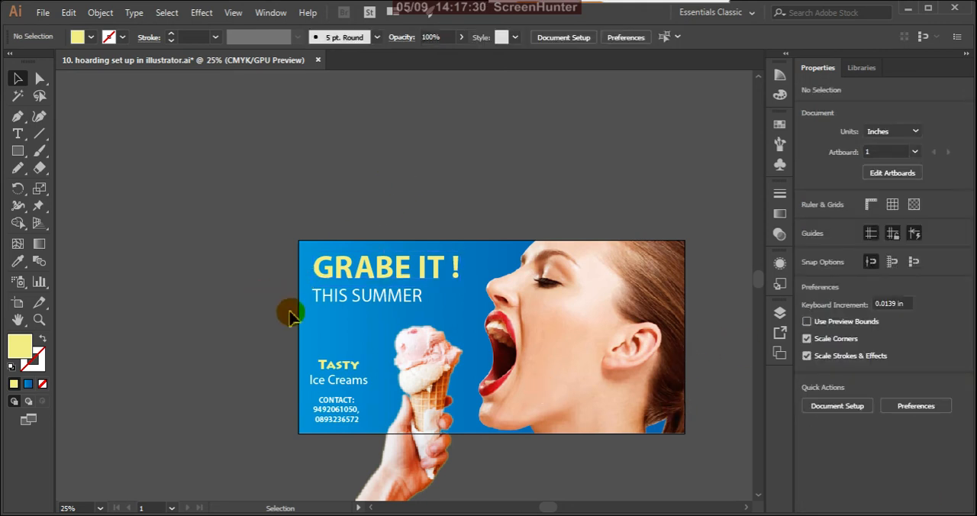
With the rulers shown, place a vertical guide along the headlines' left edge and select the "Tasty Ice Creams" text.
{"action": "scroll", "coordinate": [301, 311], "scroll_direction": "up", "scroll_amount": 1}
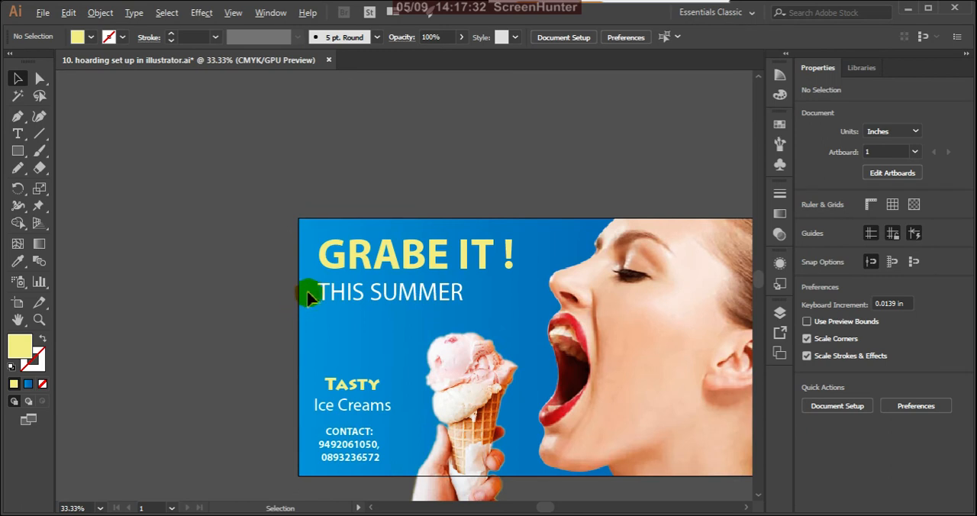
{"action": "left_click", "coordinate": [871, 206]}
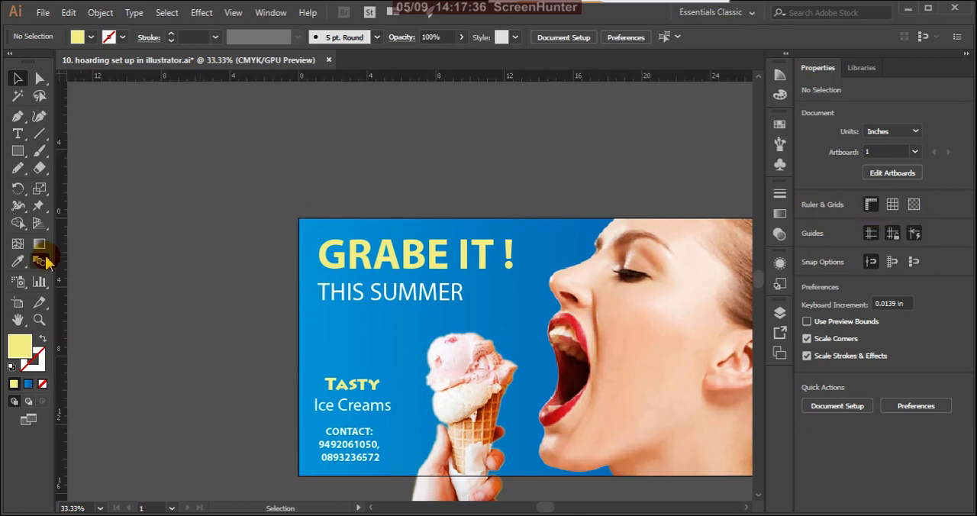
{"action": "left_click_drag", "start_coordinate": [62, 265], "coordinate": [316, 380]}
{"action": "left_click", "coordinate": [252, 364]}
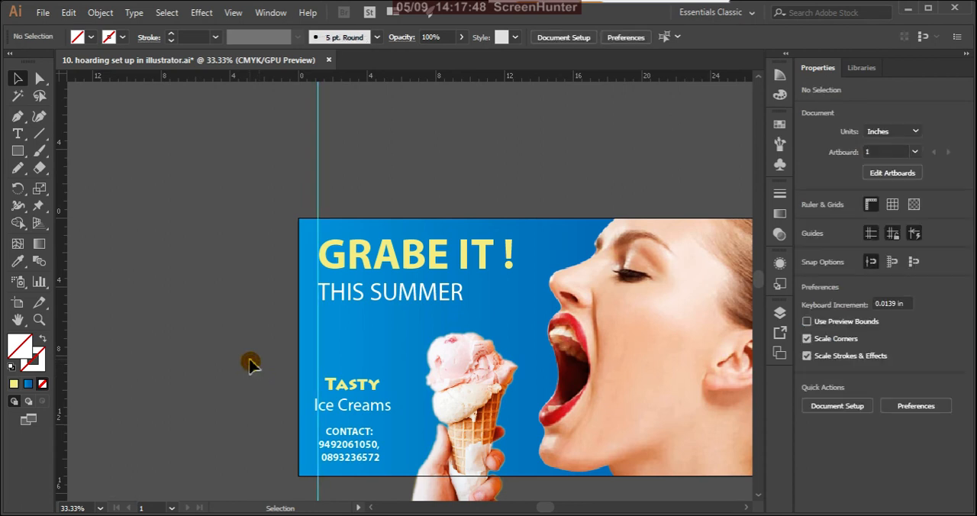
{"action": "left_click", "coordinate": [360, 405]}
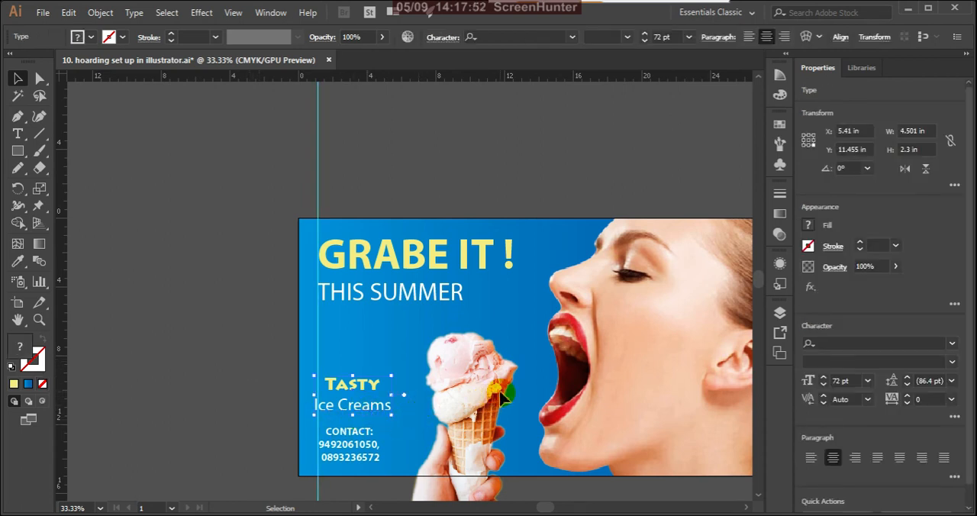
Nudge the "Tasty Ice Creams" text right to X 5.646 in so its left edge meets the guide, and deselect it.
{"action": "key", "text": "Right"}
{"action": "key", "text": "Right"}
{"action": "key", "text": "Right"}
{"action": "key", "text": "Right"}
{"action": "key", "text": "Right"}
{"action": "key", "text": "Right"}
{"action": "key", "text": "Right"}
{"action": "key", "text": "Right"}
{"action": "key", "text": "Right"}
{"action": "key", "text": "Right"}
{"action": "key", "text": "Right"}
{"action": "key", "text": "Right"}
{"action": "key", "text": "Right"}
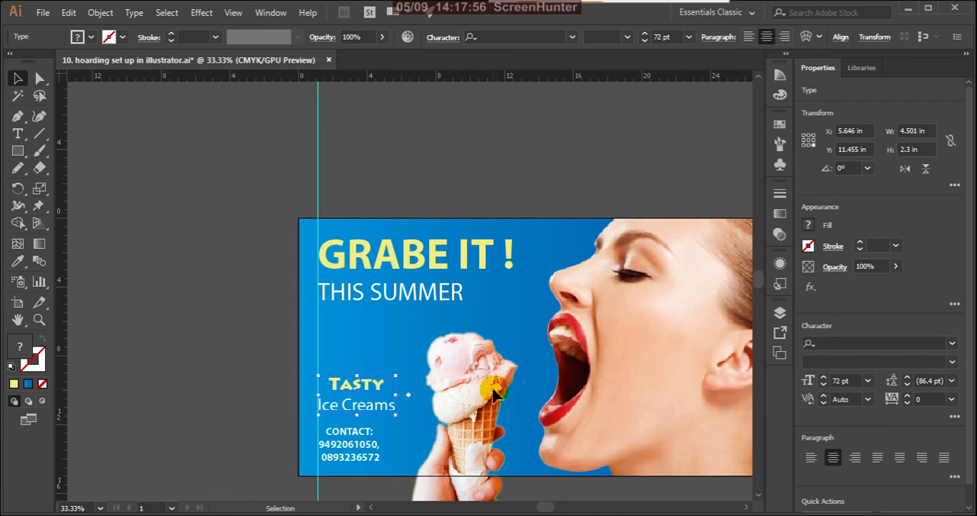
{"action": "left_click", "coordinate": [198, 301]}
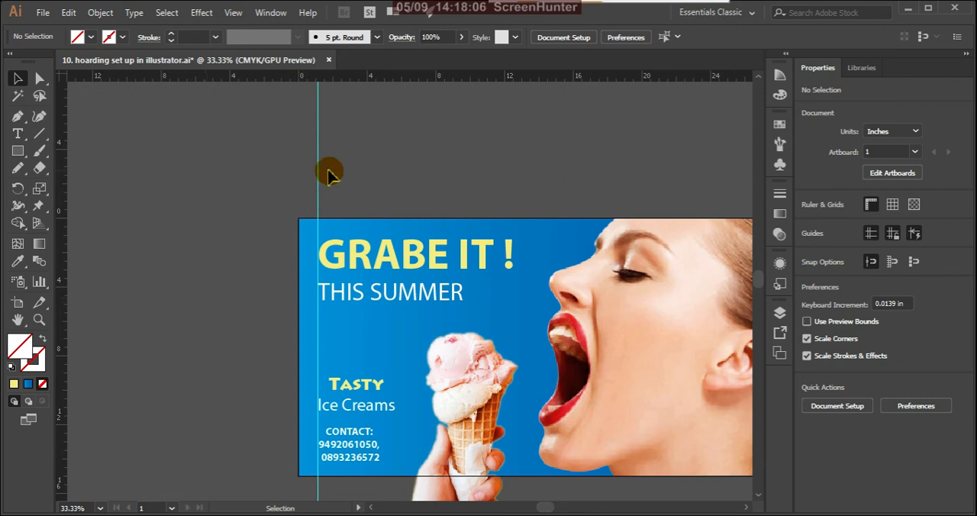
Remove the vertical guide from the headlines' left edge.
{"action": "left_click_drag", "start_coordinate": [320, 168], "coordinate": [124, 251]}
{"action": "scroll", "coordinate": [184, 219], "scroll_direction": "down", "scroll_amount": 4}
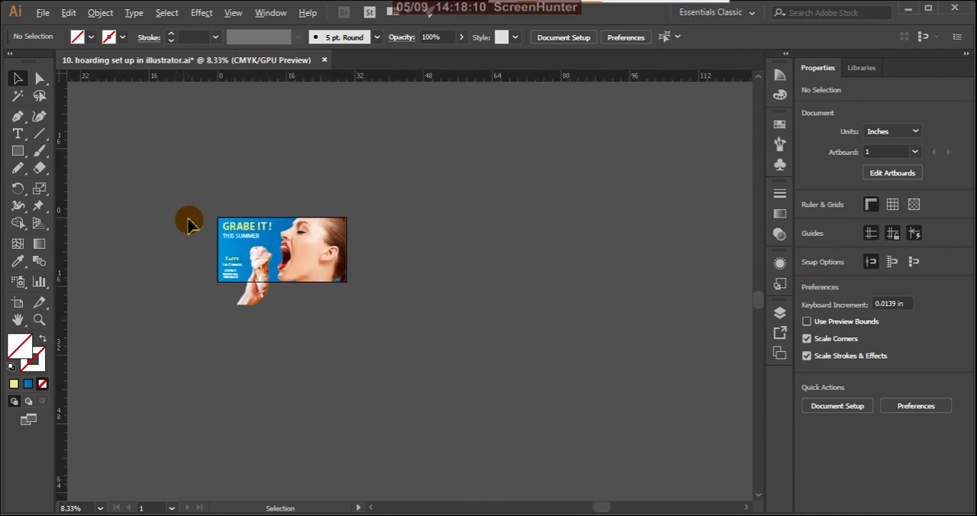
{"action": "scroll", "coordinate": [202, 222], "scroll_direction": "up", "scroll_amount": 3}
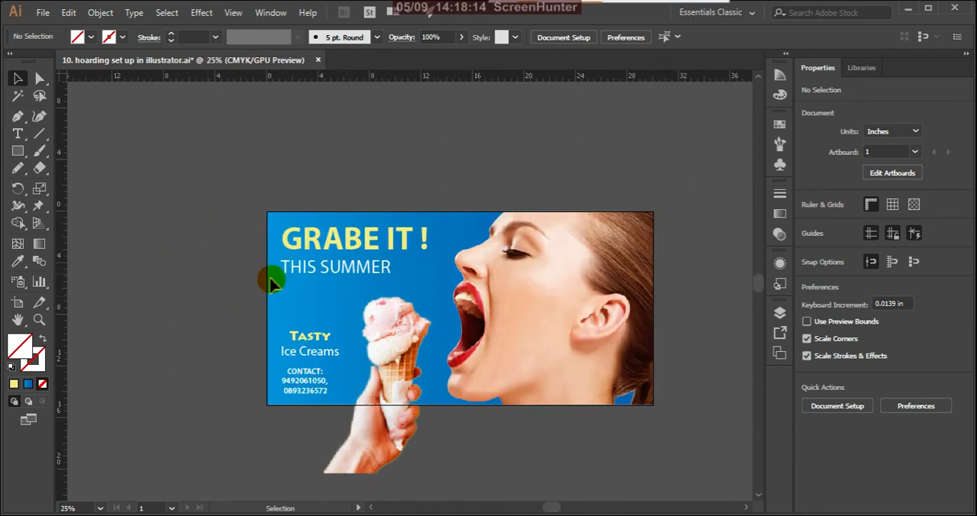
{"action": "scroll", "coordinate": [467, 280], "scroll_direction": "down", "scroll_amount": 1}
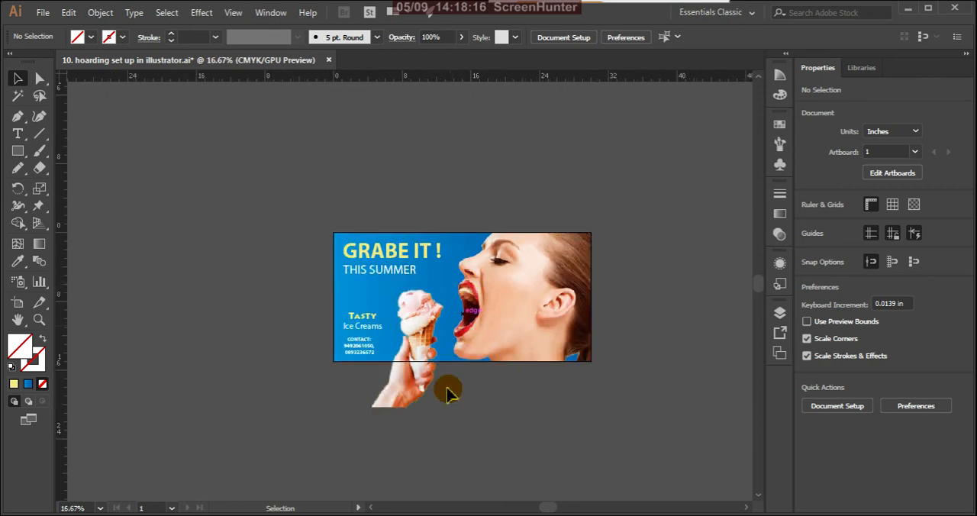
Examine the hoarding at actual size, checking the model and ice-cream cut-outs and the headlines, and review the whole layout.
{"action": "left_click", "coordinate": [234, 14]}
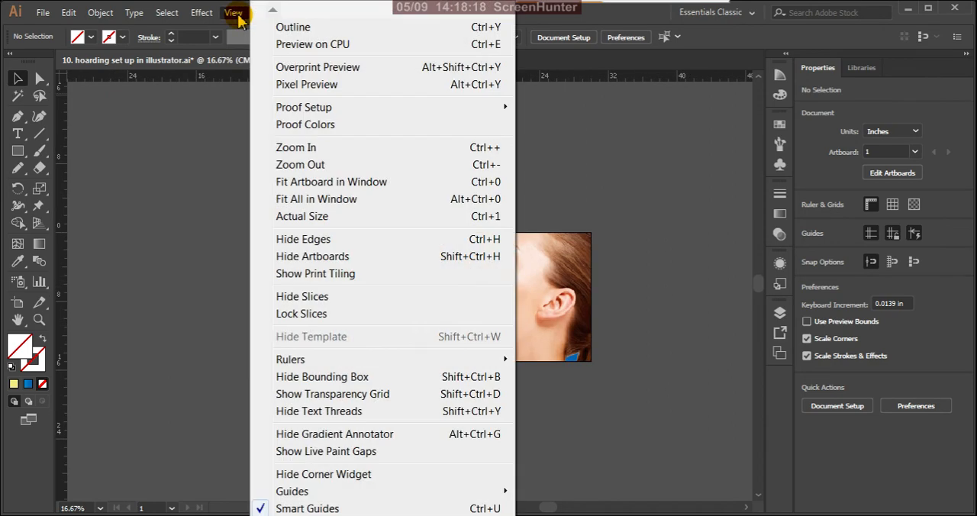
{"action": "left_click", "coordinate": [289, 217]}
{"action": "key", "text": "space"}
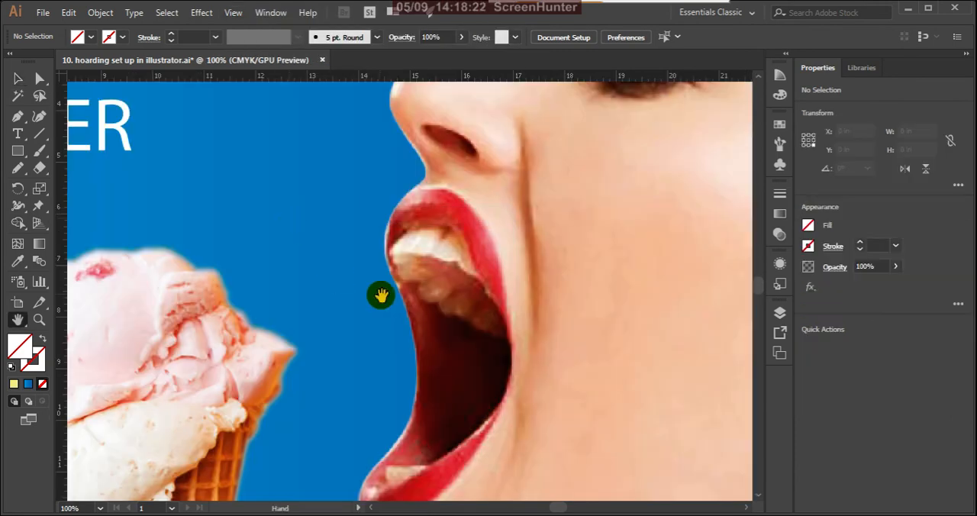
{"action": "left_click_drag", "start_coordinate": [392, 255], "coordinate": [513, 360]}
{"action": "left_click_drag", "start_coordinate": [378, 281], "coordinate": [608, 400]}
{"action": "left_click_drag", "start_coordinate": [312, 338], "coordinate": [458, 177]}
{"action": "left_click_drag", "start_coordinate": [460, 378], "coordinate": [377, 154]}
{"action": "left_click", "coordinate": [487, 360]}
{"action": "left_click_drag", "start_coordinate": [594, 415], "coordinate": [387, 106]}
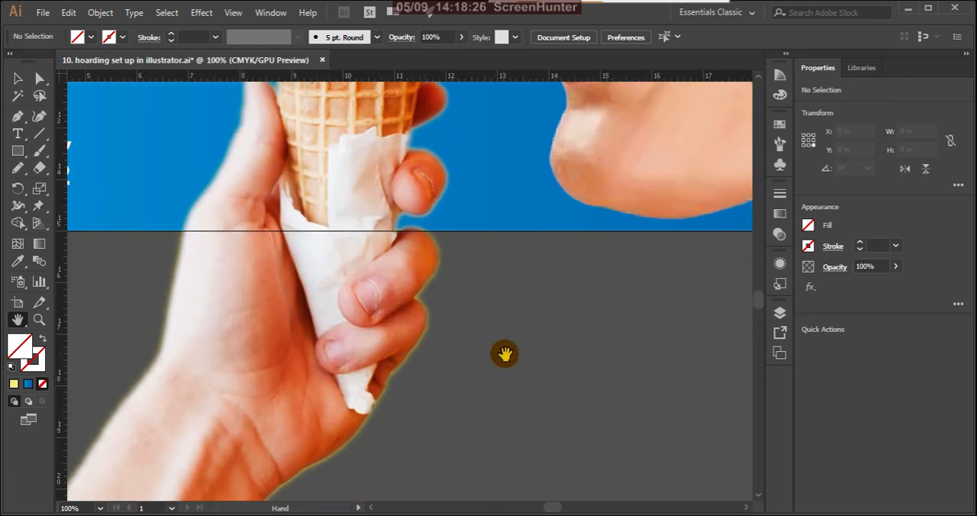
{"action": "left_click_drag", "start_coordinate": [505, 355], "coordinate": [387, 452]}
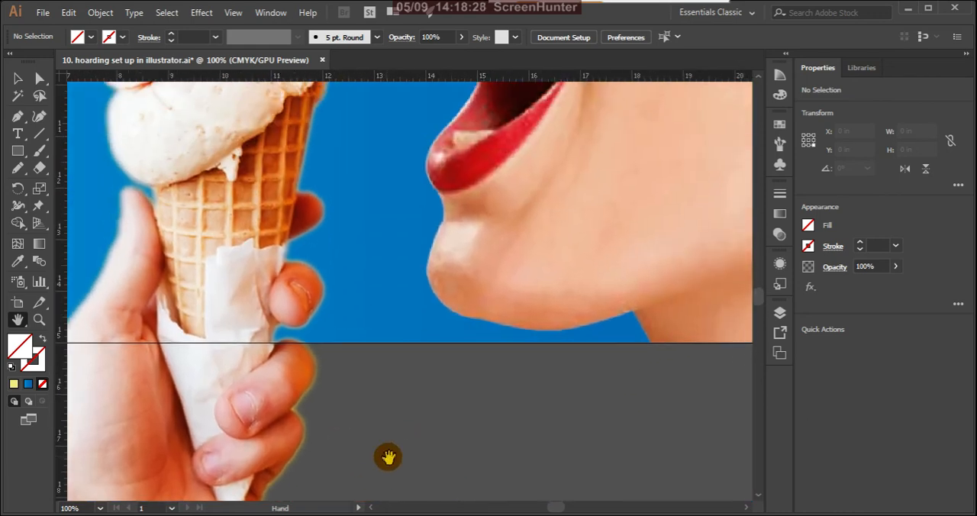
{"action": "left_click_drag", "start_coordinate": [562, 286], "coordinate": [525, 424]}
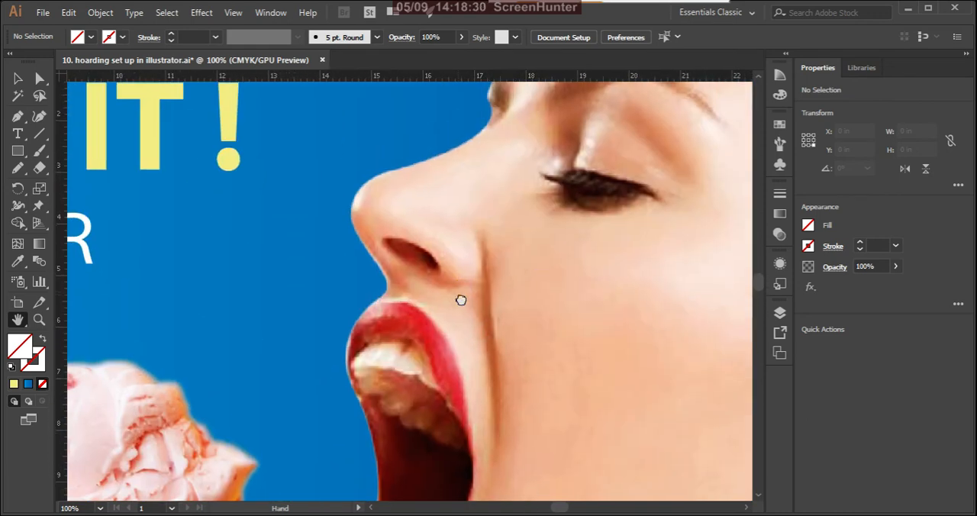
{"action": "left_click_drag", "start_coordinate": [461, 302], "coordinate": [720, 402]}
{"action": "left_click_drag", "start_coordinate": [464, 325], "coordinate": [729, 340]}
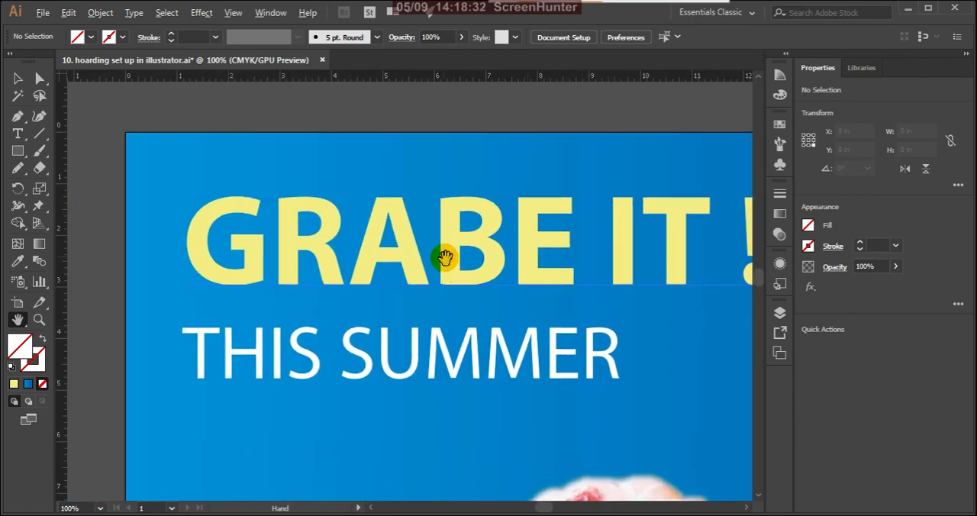
{"action": "scroll", "coordinate": [456, 283], "scroll_direction": "down", "scroll_amount": 5}
{"action": "scroll", "coordinate": [673, 372], "scroll_direction": "up", "scroll_amount": 1}
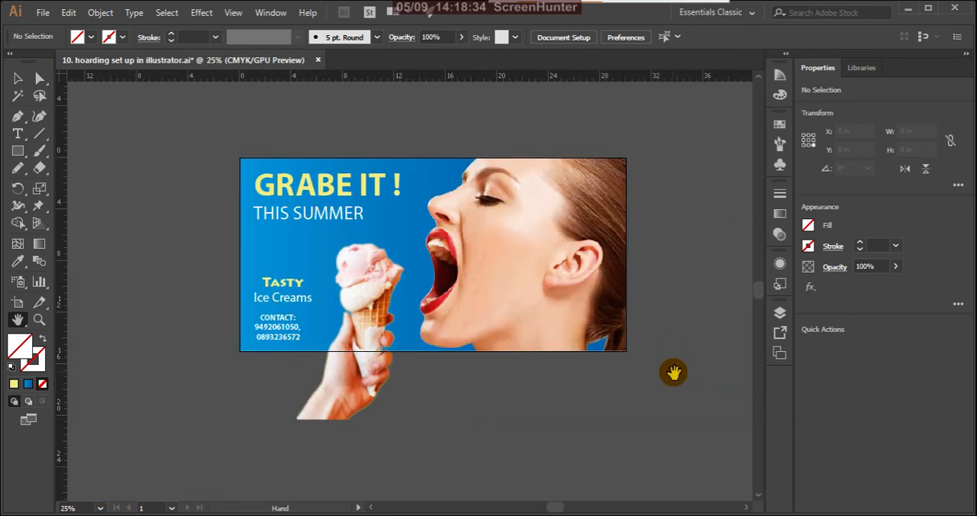
{"action": "left_click_drag", "start_coordinate": [366, 168], "coordinate": [365, 184]}
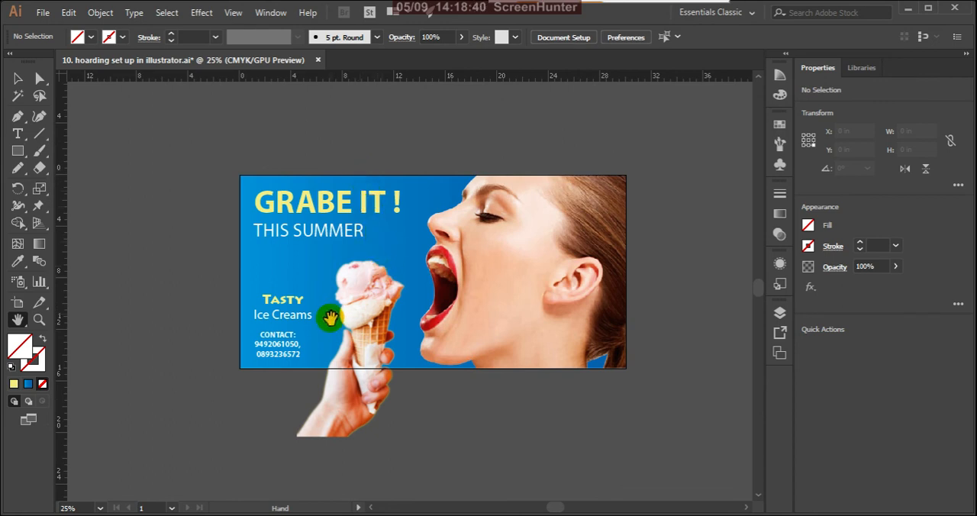
{"action": "scroll", "coordinate": [283, 350], "scroll_direction": "up", "scroll_amount": 1}
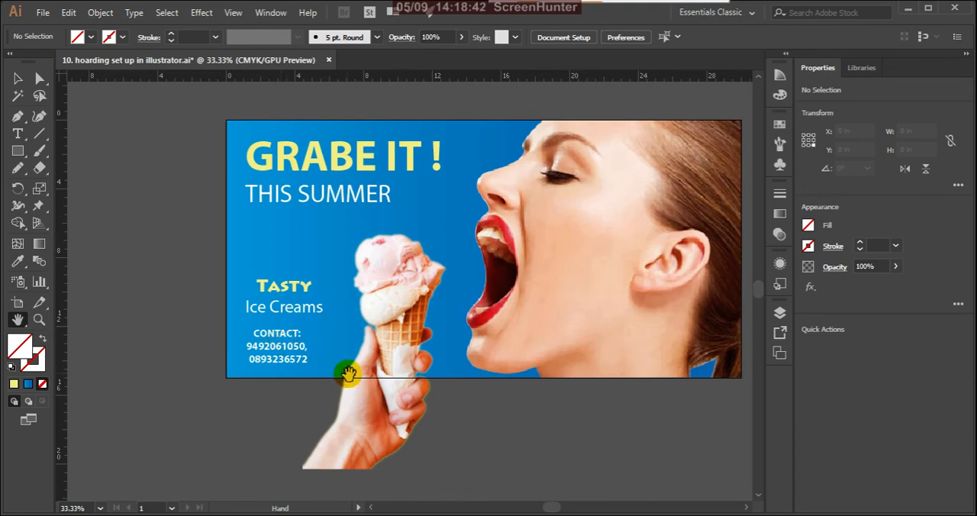
{"action": "scroll", "coordinate": [273, 285], "scroll_direction": "down", "scroll_amount": 1}
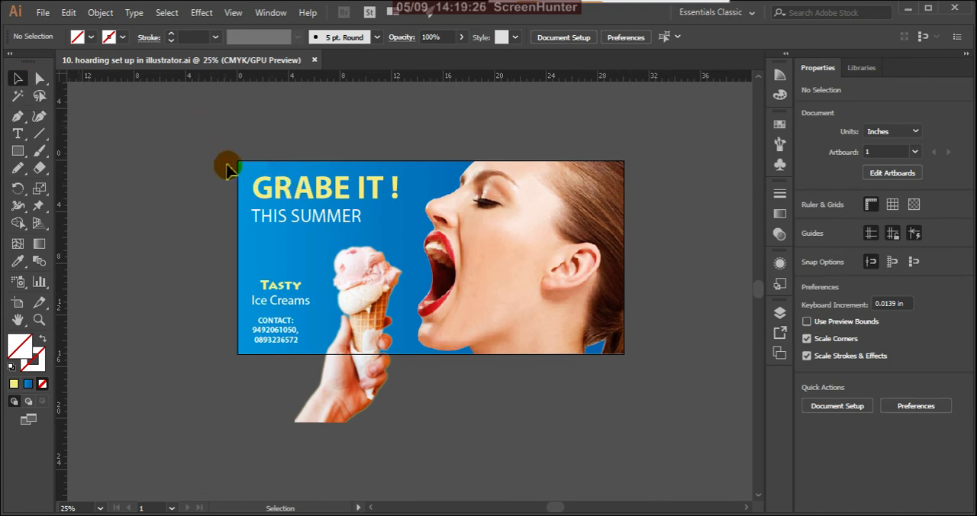
Select all unlocked artwork, check the text and locked images in the layer list, and deselect everything.
{"action": "left_click_drag", "start_coordinate": [197, 128], "coordinate": [688, 433]}
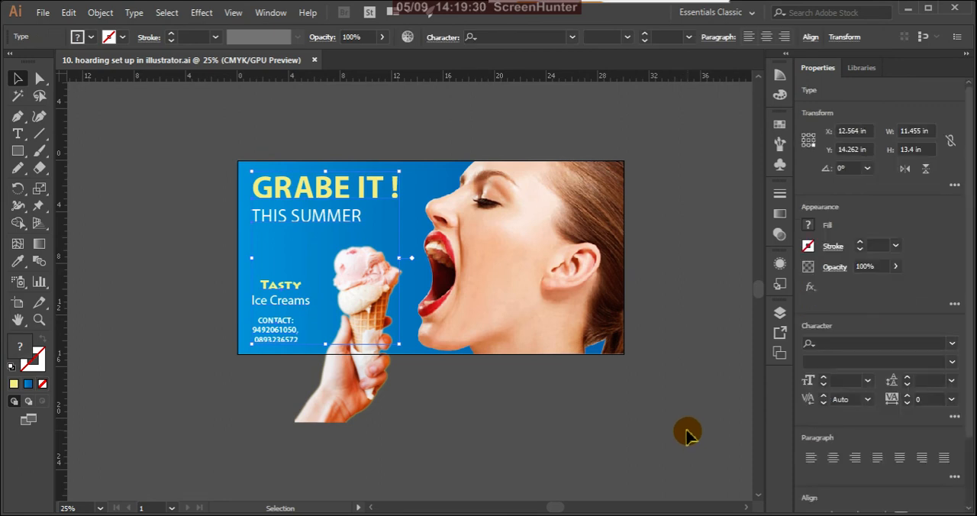
{"action": "left_click", "coordinate": [778, 313]}
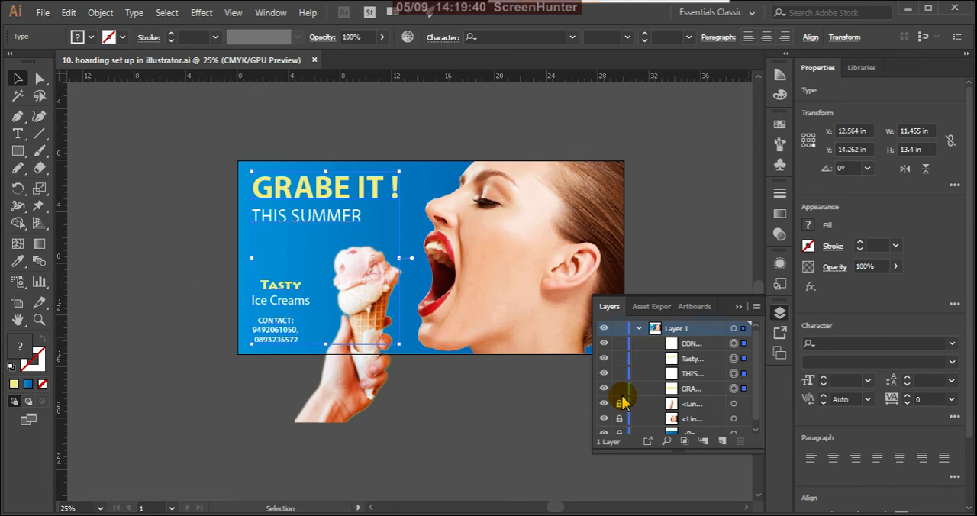
{"action": "left_click", "coordinate": [739, 308]}
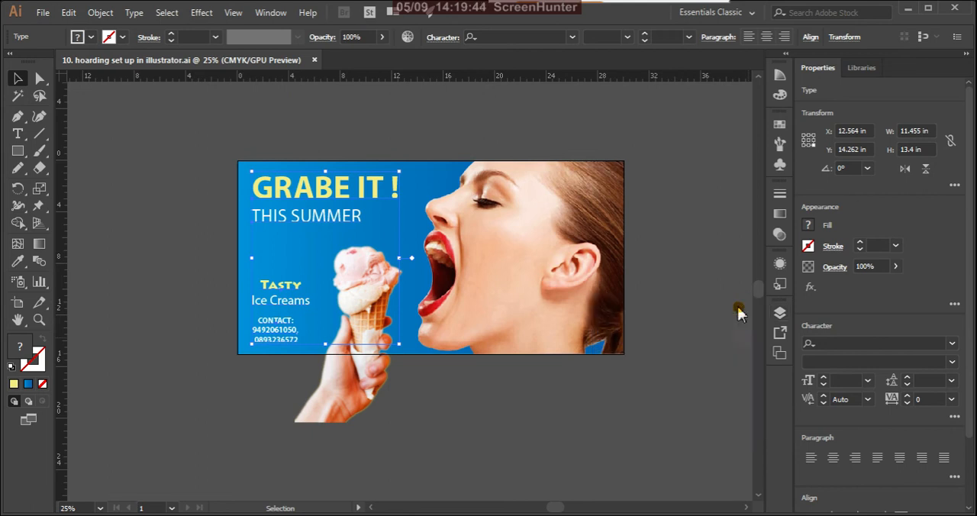
{"action": "left_click", "coordinate": [669, 206]}
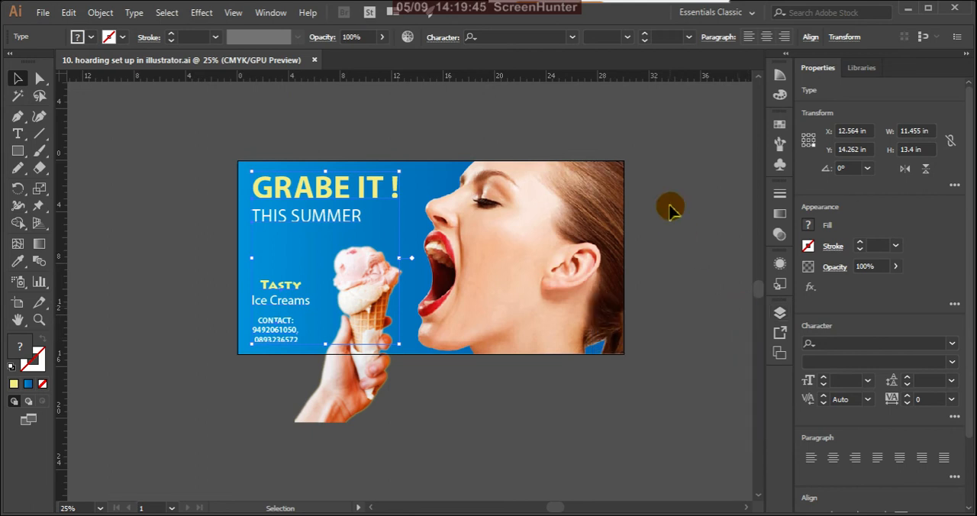
Export the design to the Desktop as PNG "10. hoarding set up in illustrator" at High (300 ppi) with a transparent background.
{"action": "left_click", "coordinate": [42, 13]}
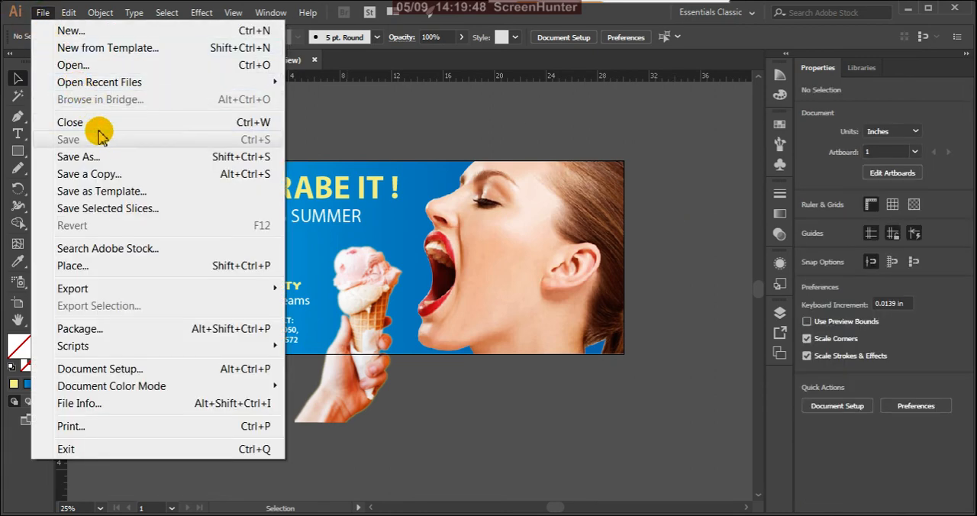
{"action": "mouse_move", "coordinate": [164, 290]}
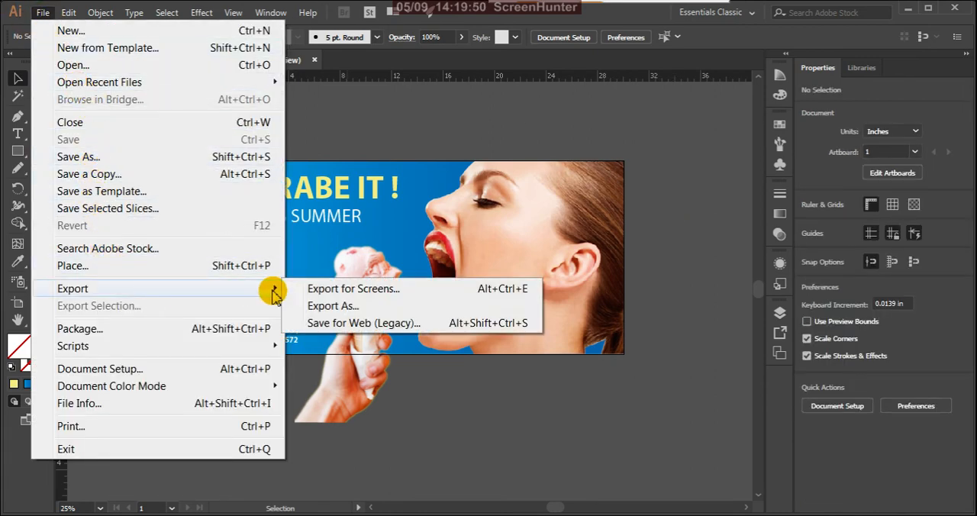
{"action": "left_click", "coordinate": [321, 307]}
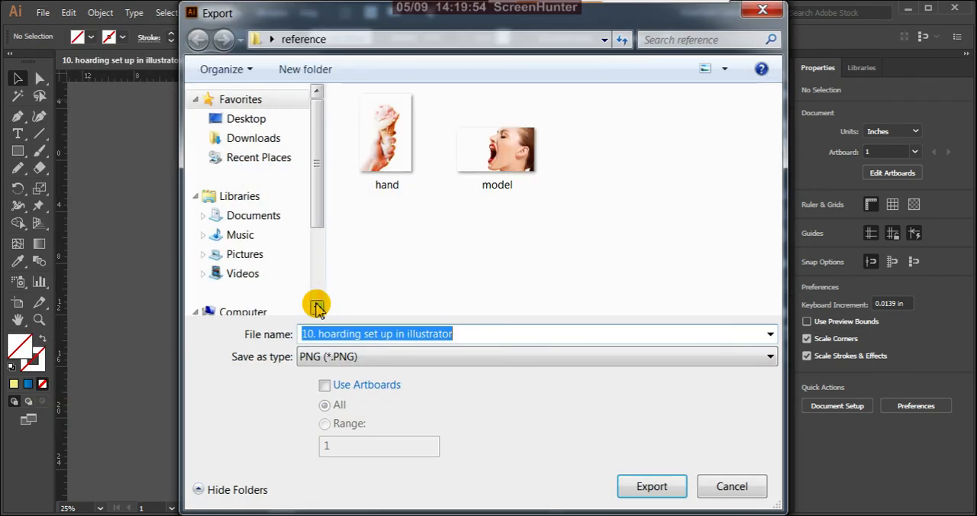
{"action": "left_click", "coordinate": [238, 120]}
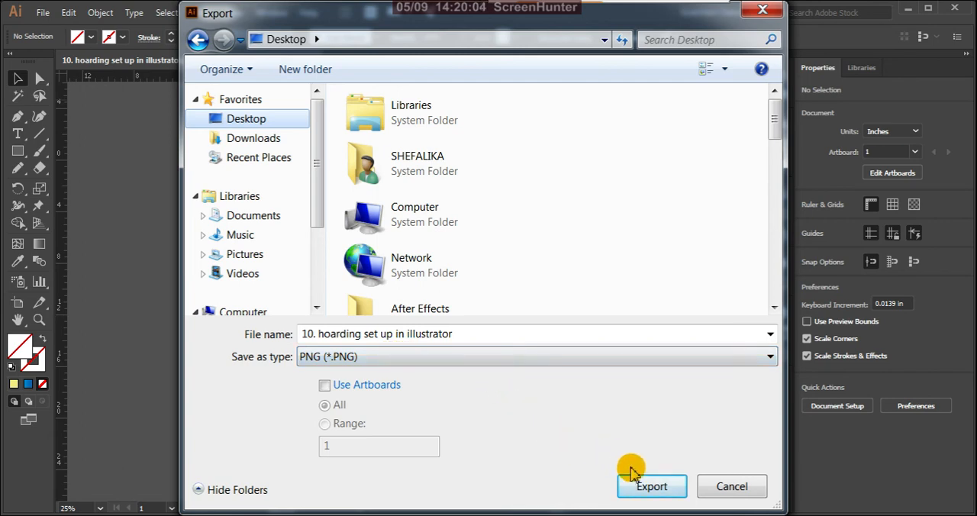
{"action": "left_click", "coordinate": [652, 488]}
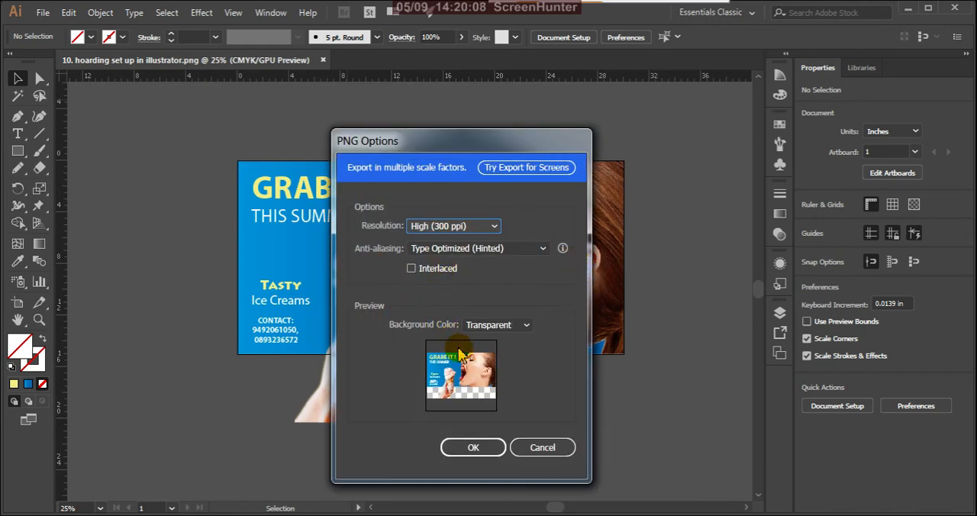
{"action": "left_click", "coordinate": [466, 447]}
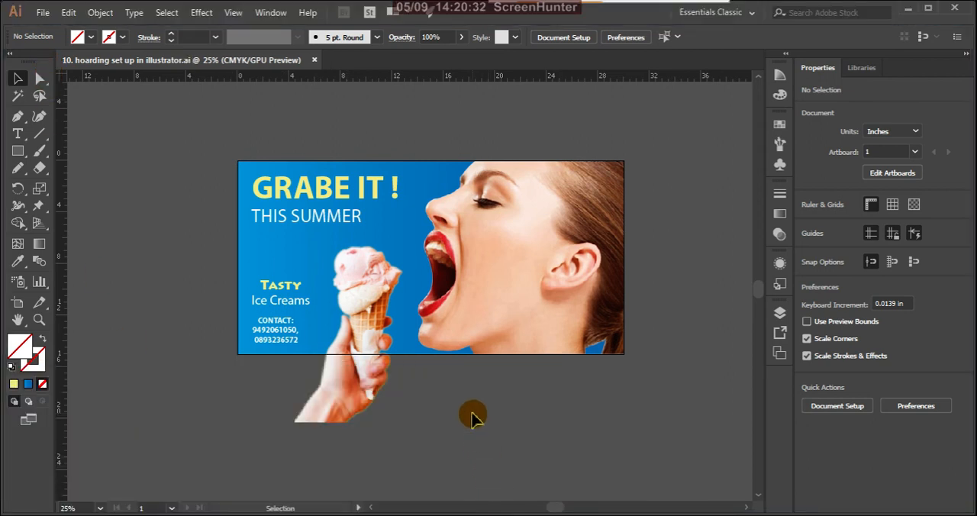
Export the design to the Desktop as a PNG again, with Use Artboards enabled for all artboards.
{"action": "left_click", "coordinate": [44, 13]}
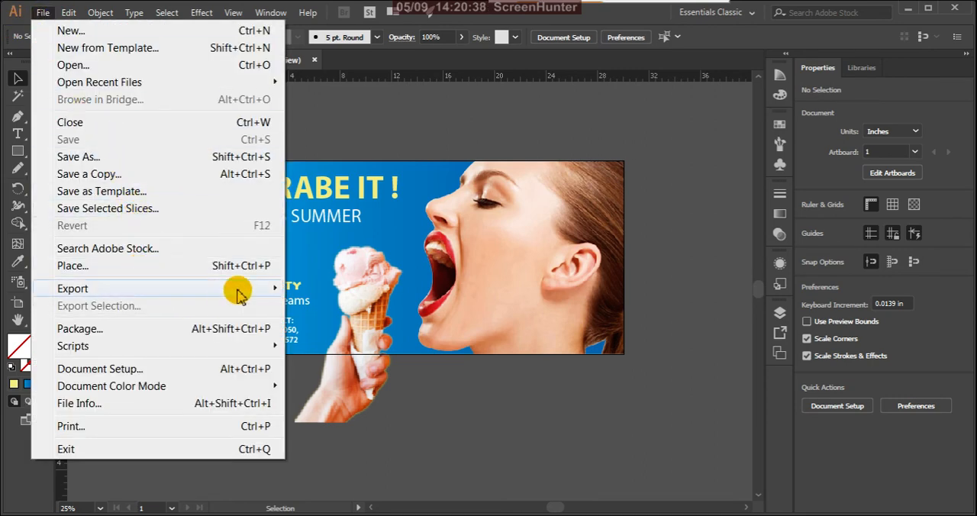
{"action": "mouse_move", "coordinate": [238, 294]}
{"action": "left_click", "coordinate": [320, 305]}
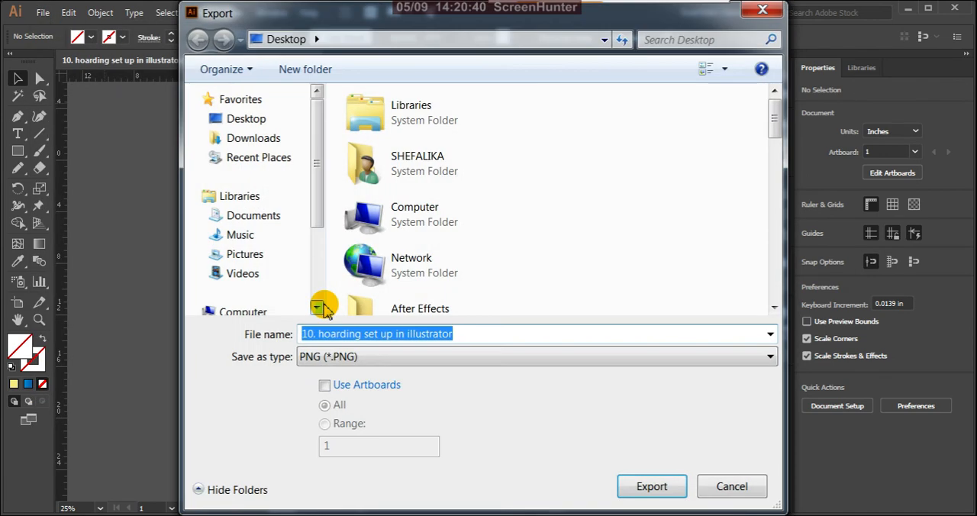
{"action": "left_click", "coordinate": [325, 386]}
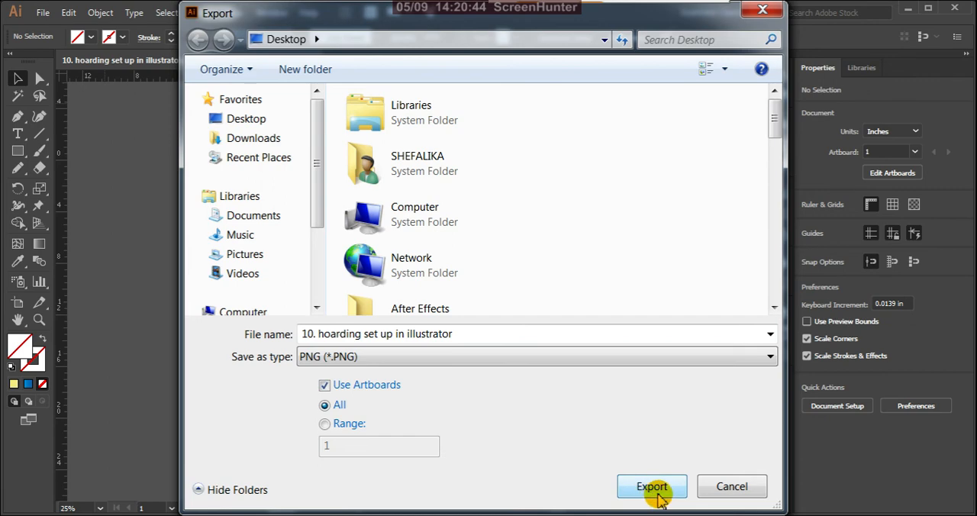
{"action": "left_click", "coordinate": [653, 488]}
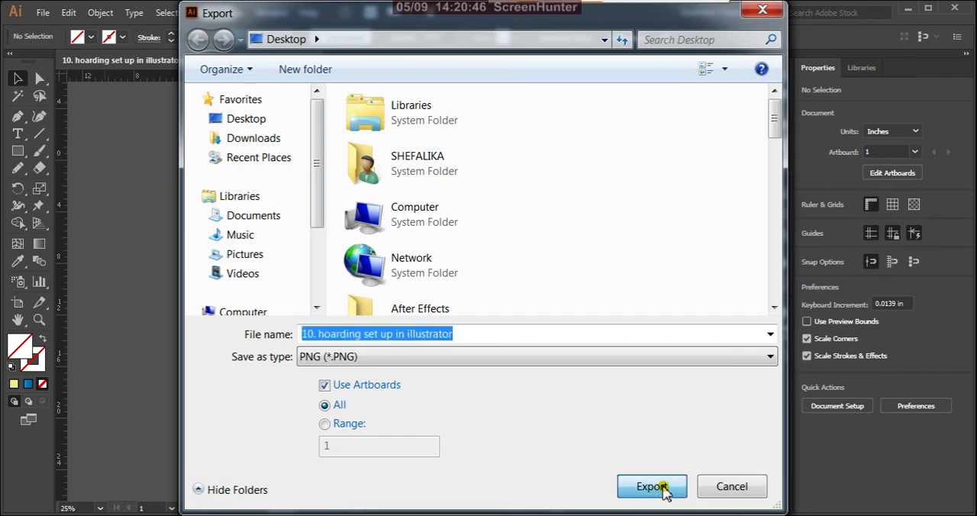
{"action": "left_click", "coordinate": [476, 448]}
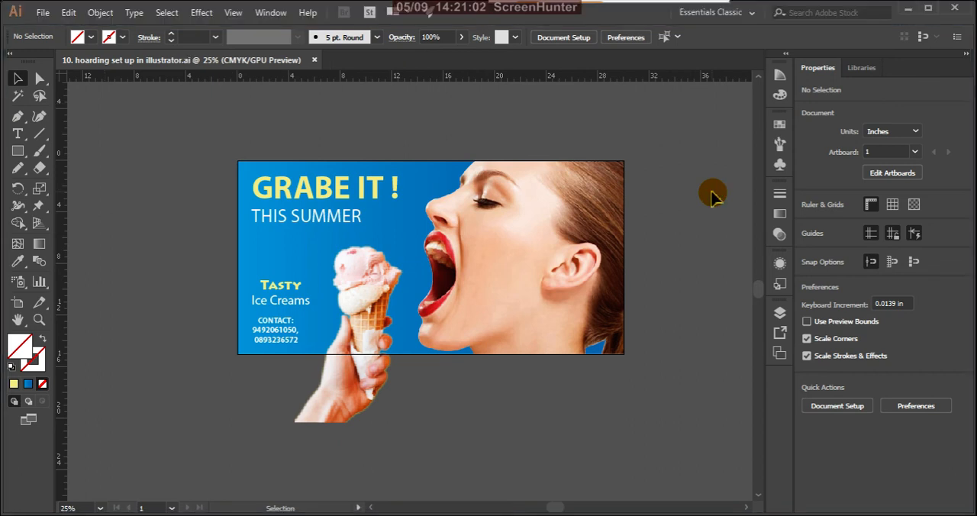
Switch to the desktop and open the exported image "10. hoarding set up in illustrator-01".
{"action": "left_click", "coordinate": [908, 14]}
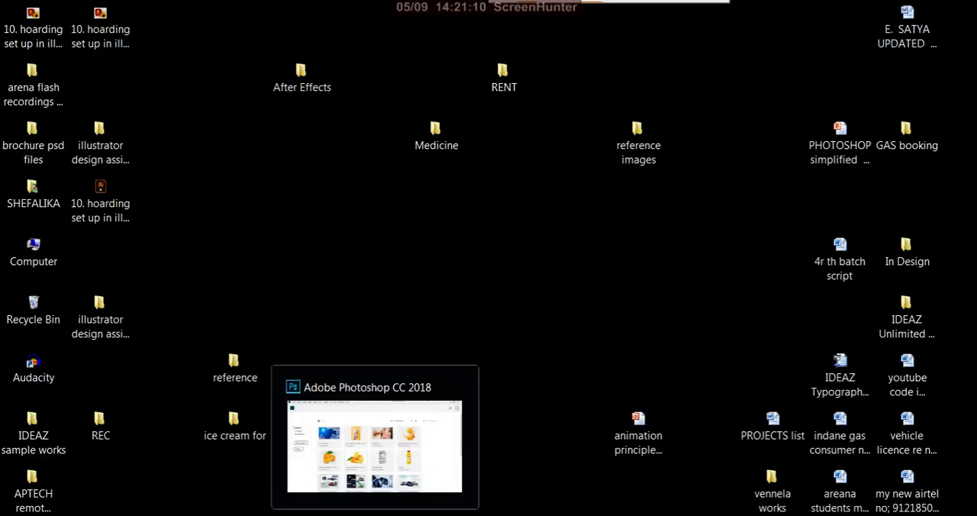
{"action": "mouse_move", "coordinate": [455, 449]}
{"action": "mouse_move", "coordinate": [375, 515]}
{"action": "left_click", "coordinate": [374, 515]}
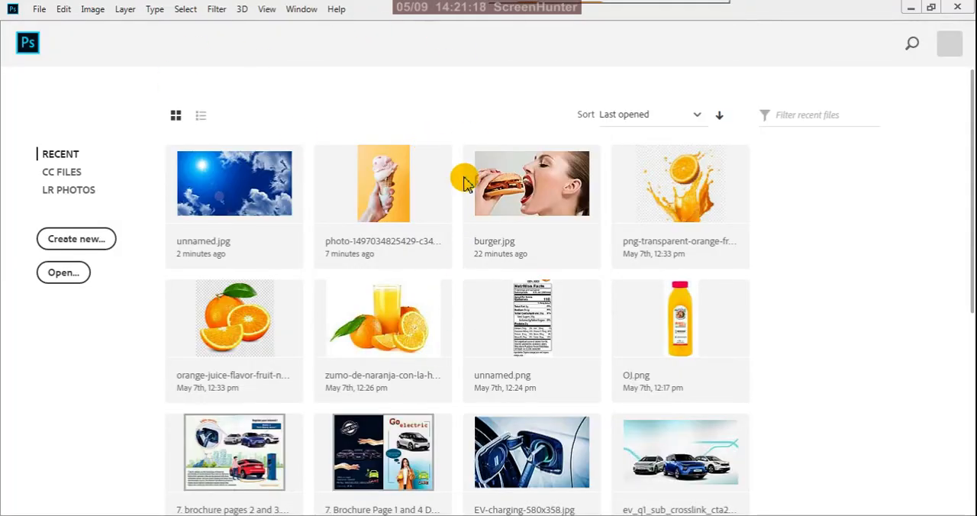
{"action": "left_click", "coordinate": [909, 10]}
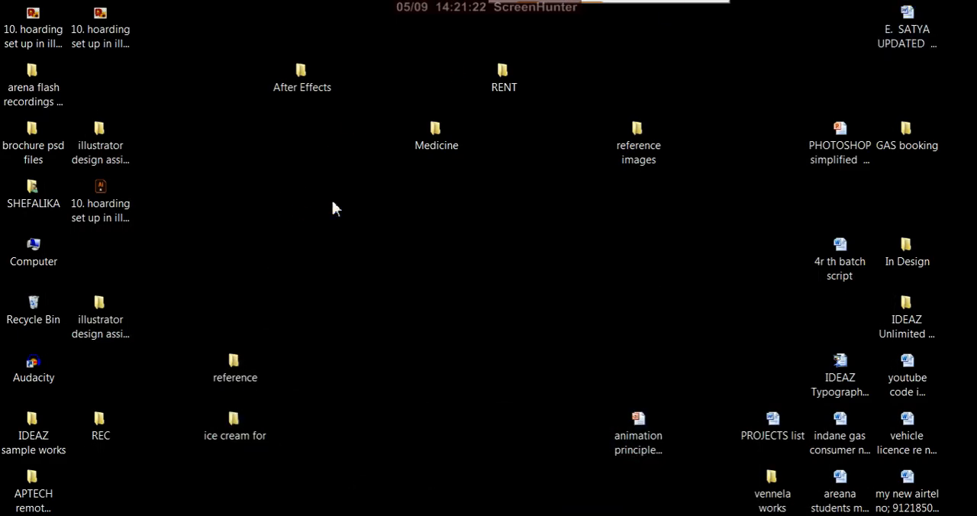
{"action": "left_click", "coordinate": [123, 38]}
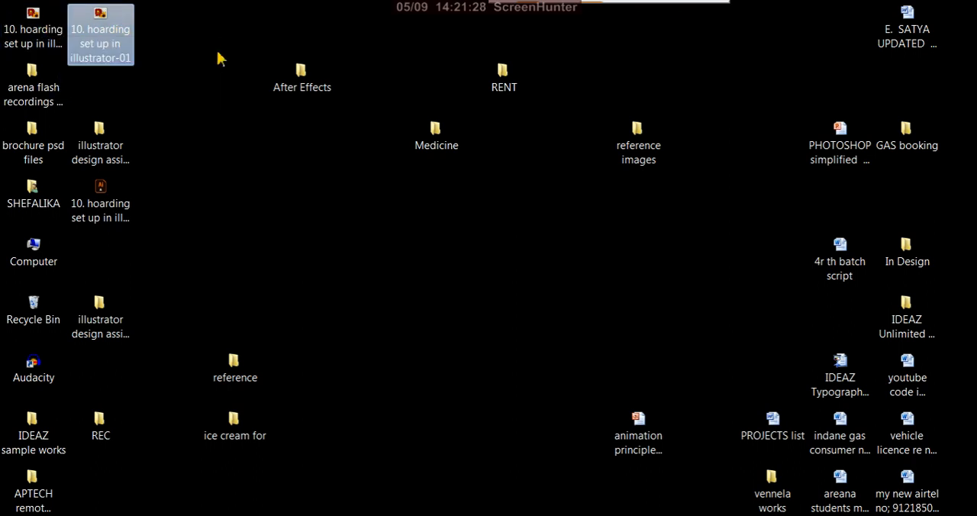
{"action": "double_click", "coordinate": [122, 30]}
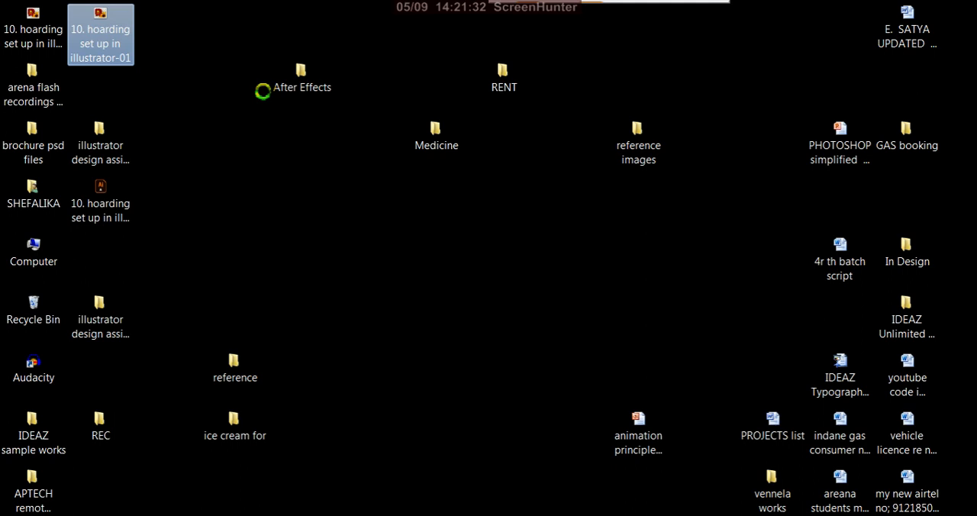
Open the exported desktop image "10. hoarding set up in illustrator-01" in Adobe Photoshop CC 2018.
{"action": "right_click", "coordinate": [122, 28]}
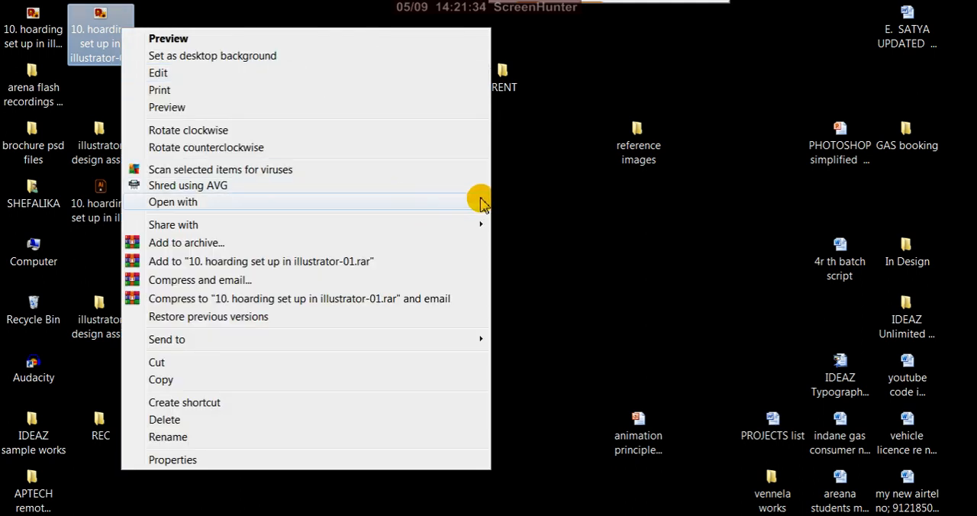
{"action": "mouse_move", "coordinate": [481, 202]}
{"action": "left_click", "coordinate": [516, 222]}
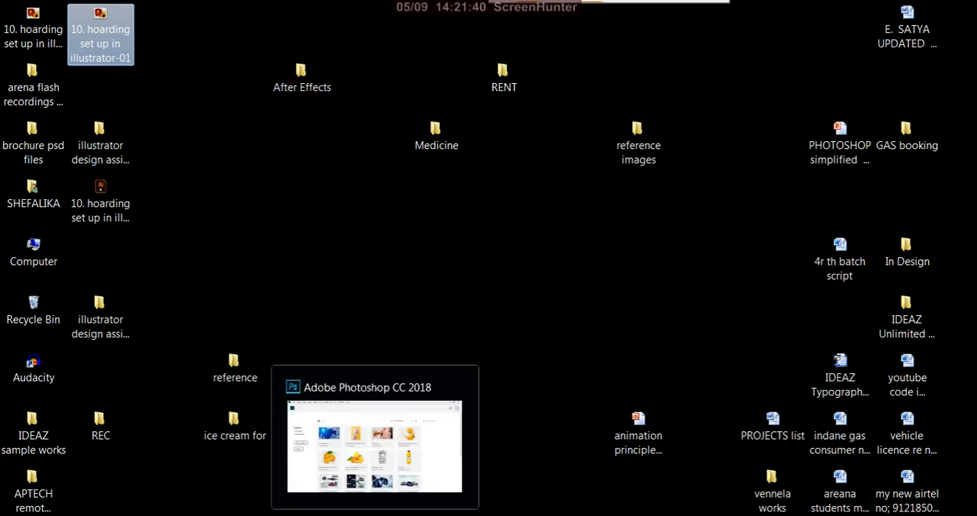
{"action": "left_click", "coordinate": [375, 515]}
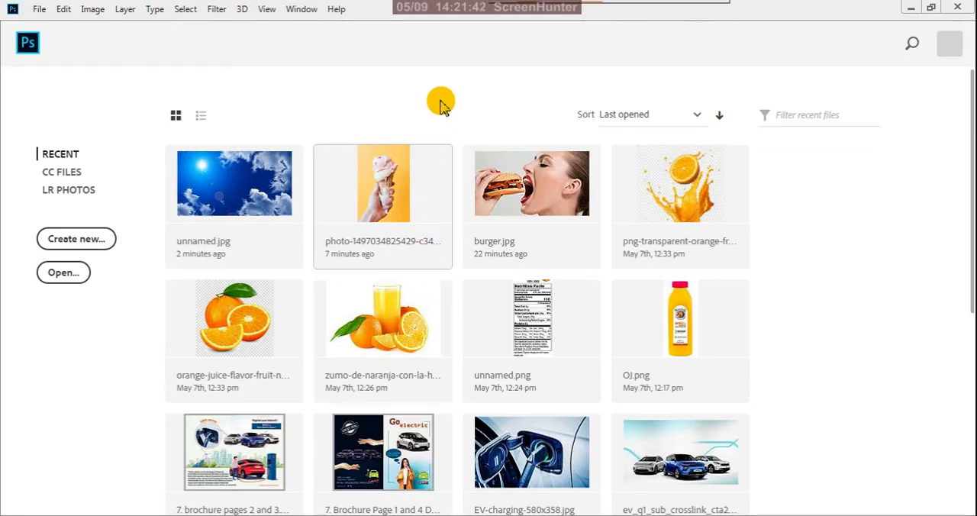
{"action": "left_click", "coordinate": [103, 343]}
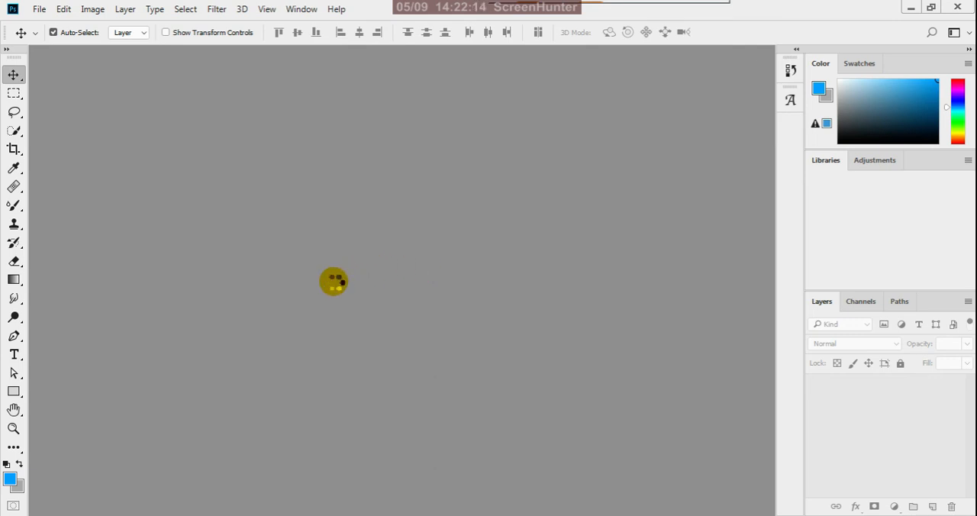
{"action": "mouse_move", "coordinate": [524, 515]}
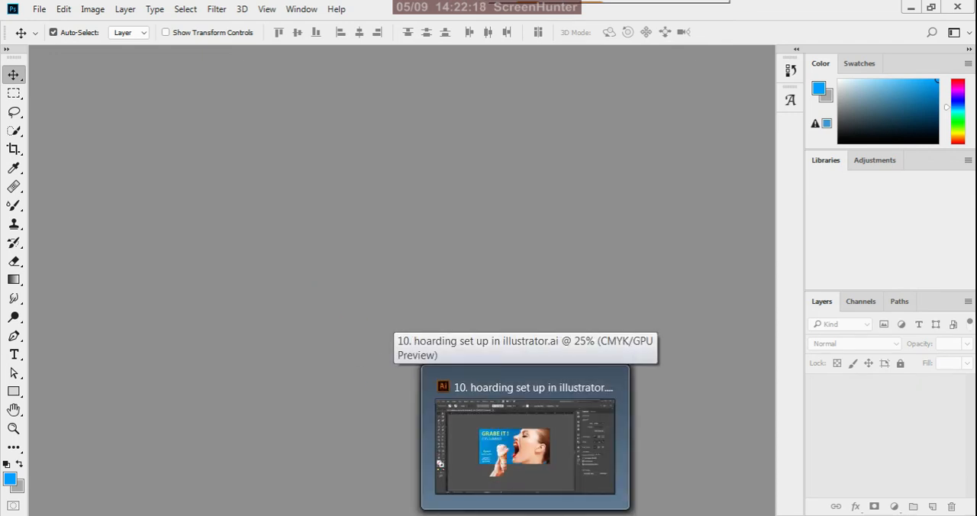
{"action": "mouse_move", "coordinate": [375, 515]}
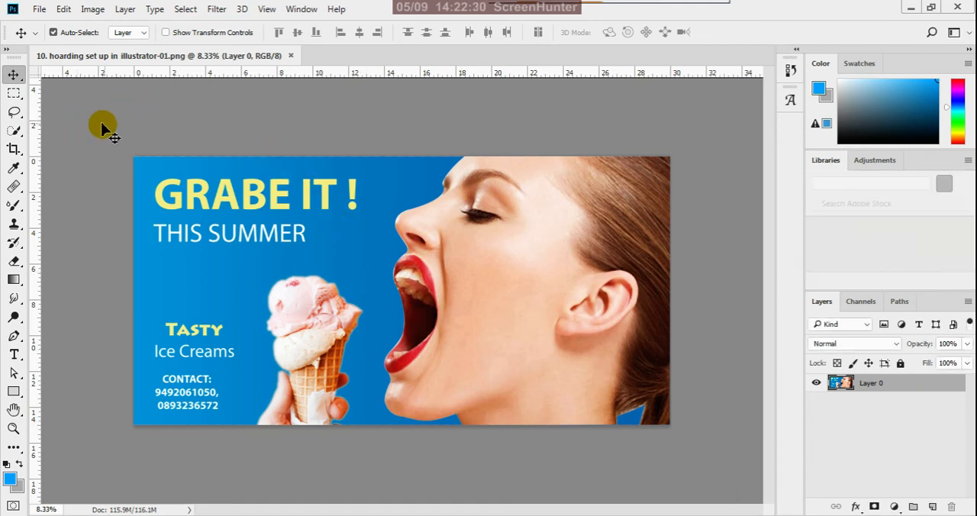
Open the blank billboard photo "images1384-5c9a2d443c250-1024x683" from the reference folder in Photoshop.
{"action": "mouse_move", "coordinate": [141, 515]}
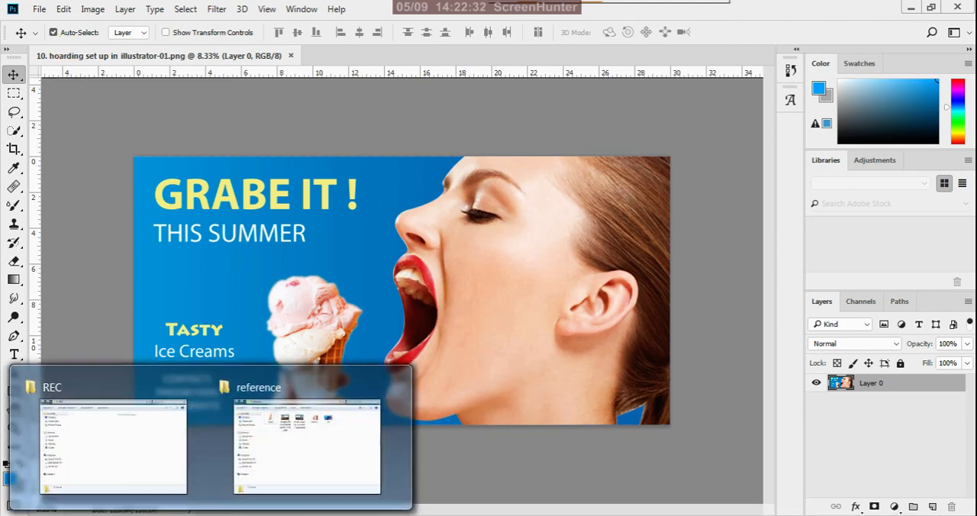
{"action": "left_click", "coordinate": [309, 485]}
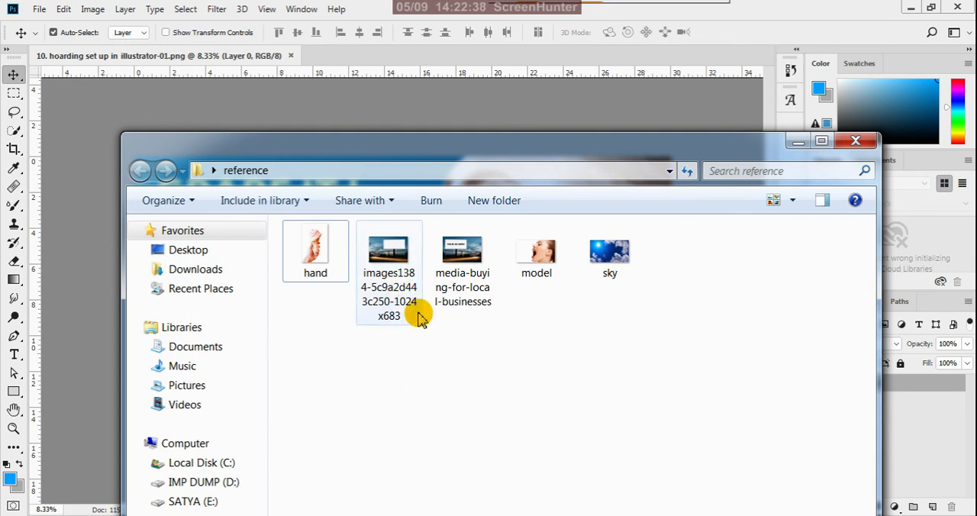
{"action": "right_click", "coordinate": [406, 277]}
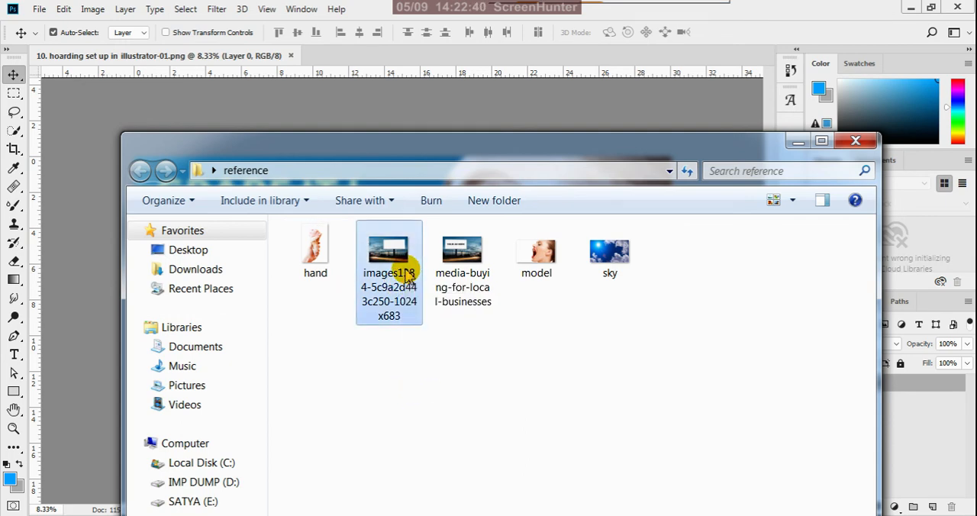
{"action": "mouse_move", "coordinate": [781, 250]}
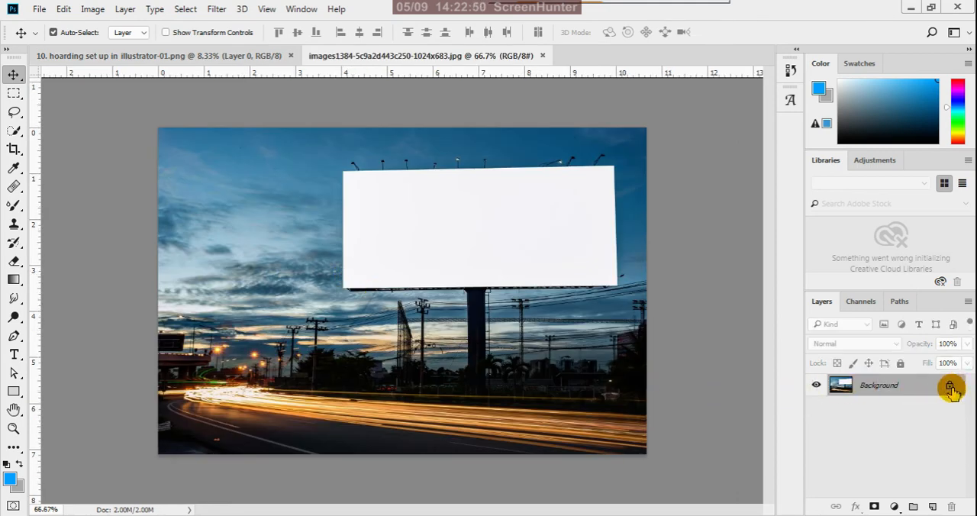
Unlock the billboard photo's Background layer and dismiss the Layer Style settings without changes.
{"action": "left_click", "coordinate": [949, 388]}
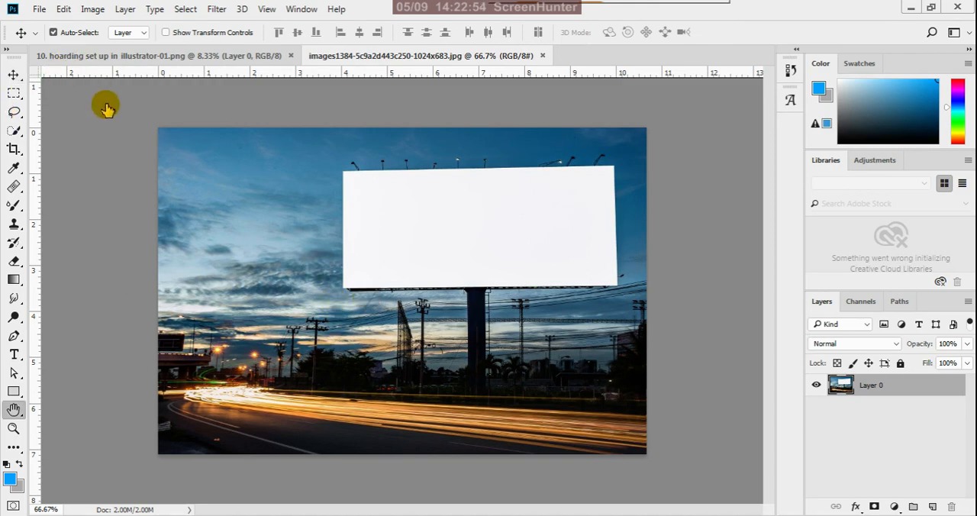
{"action": "scroll", "coordinate": [841, 226], "scroll_direction": "down", "scroll_amount": 2}
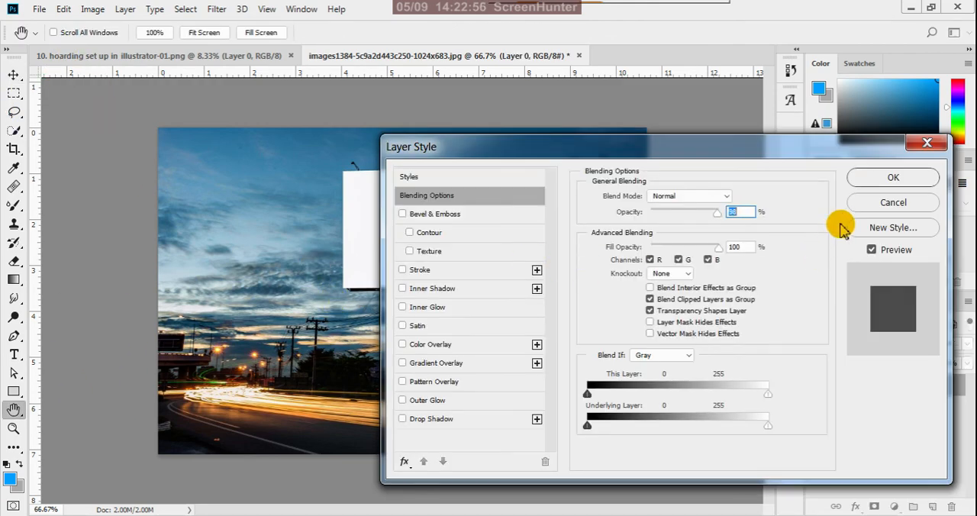
{"action": "left_click", "coordinate": [881, 206]}
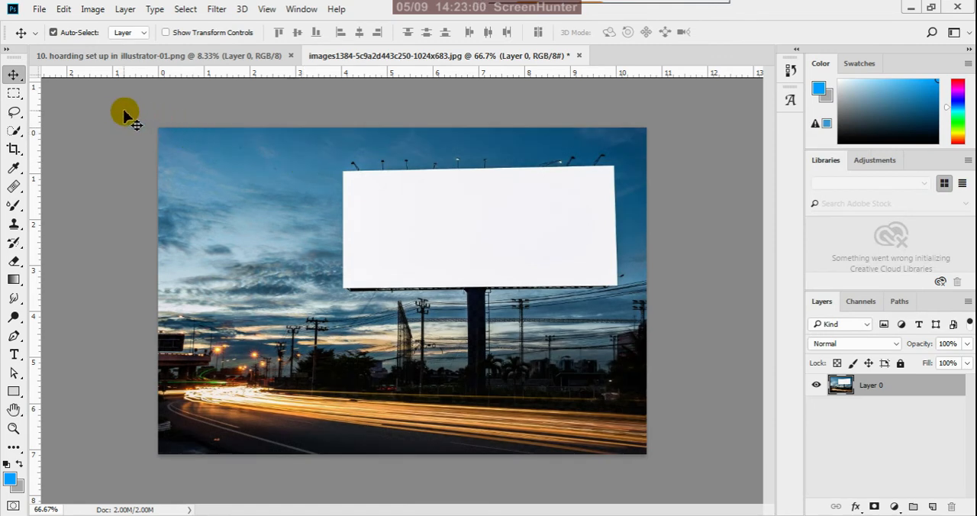
Resample the billboard photo to a resolution of 300 pixels/inch.
{"action": "left_click", "coordinate": [93, 8]}
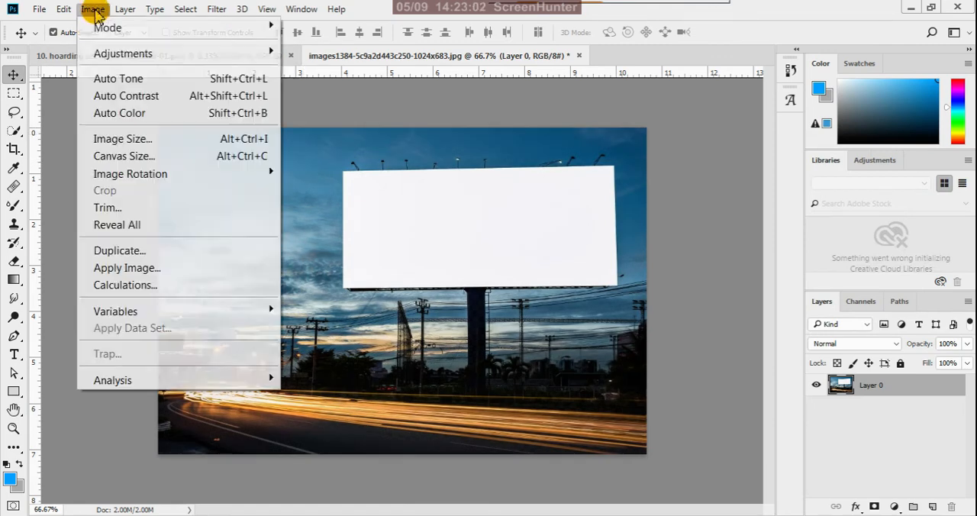
{"action": "left_click", "coordinate": [116, 138]}
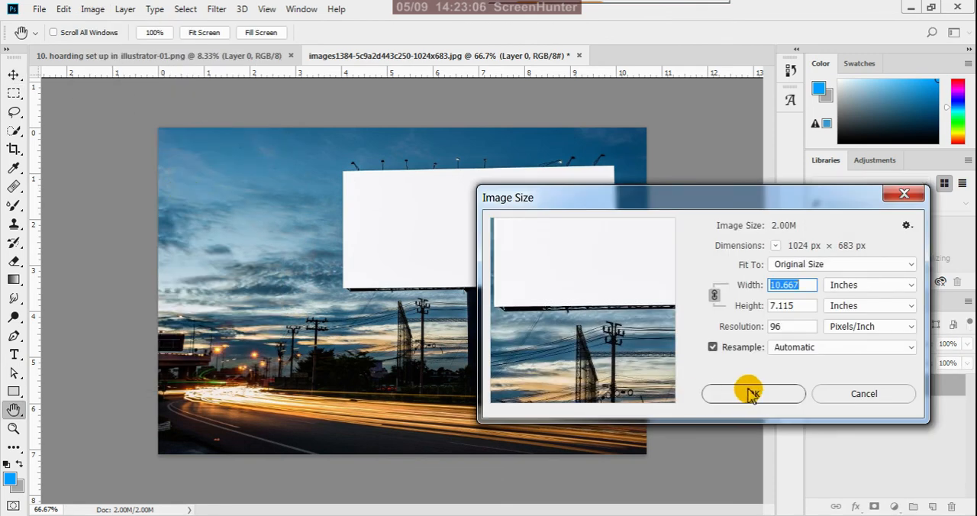
{"action": "double_click", "coordinate": [789, 327]}
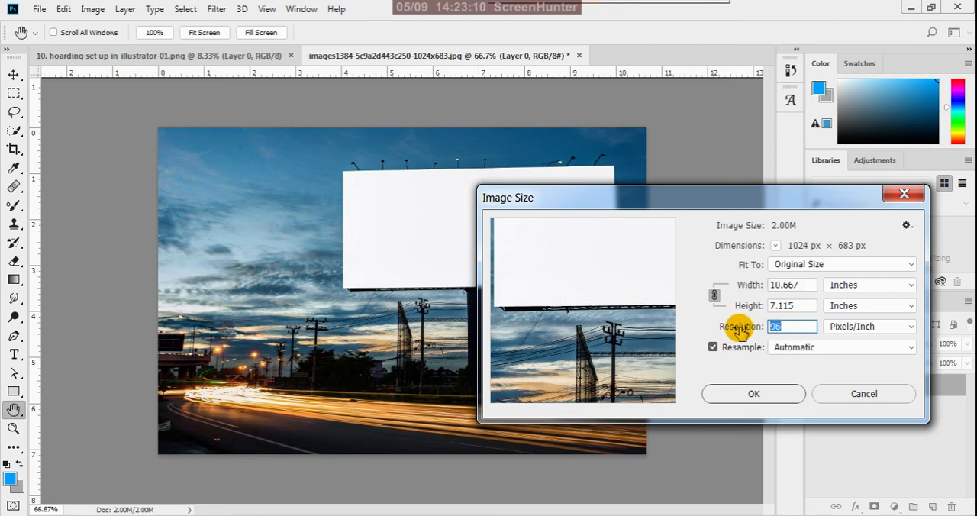
{"action": "type", "text": "3"}
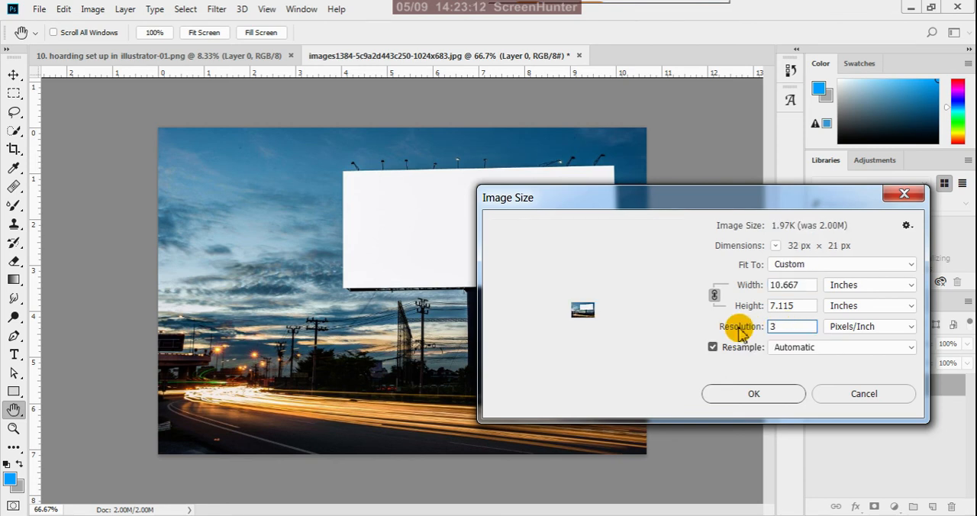
{"action": "type", "text": "00"}
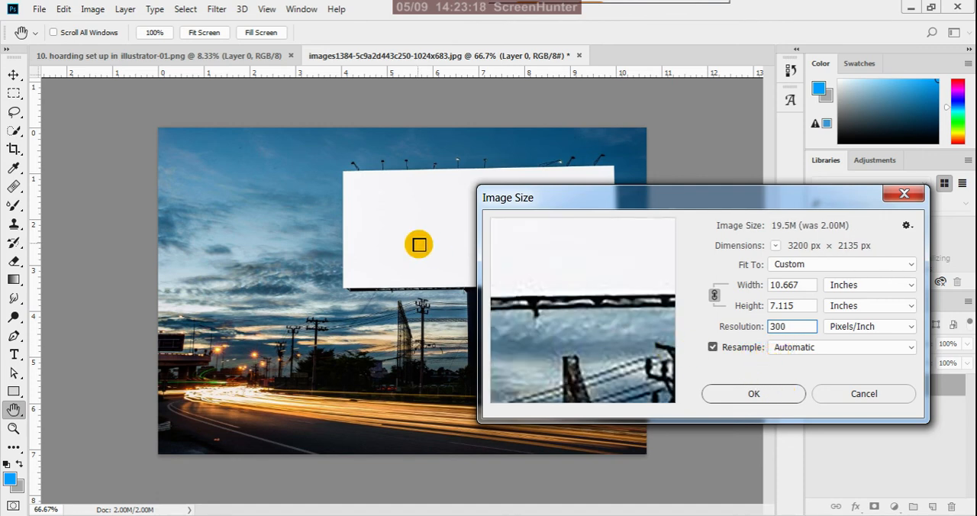
{"action": "left_click", "coordinate": [771, 396]}
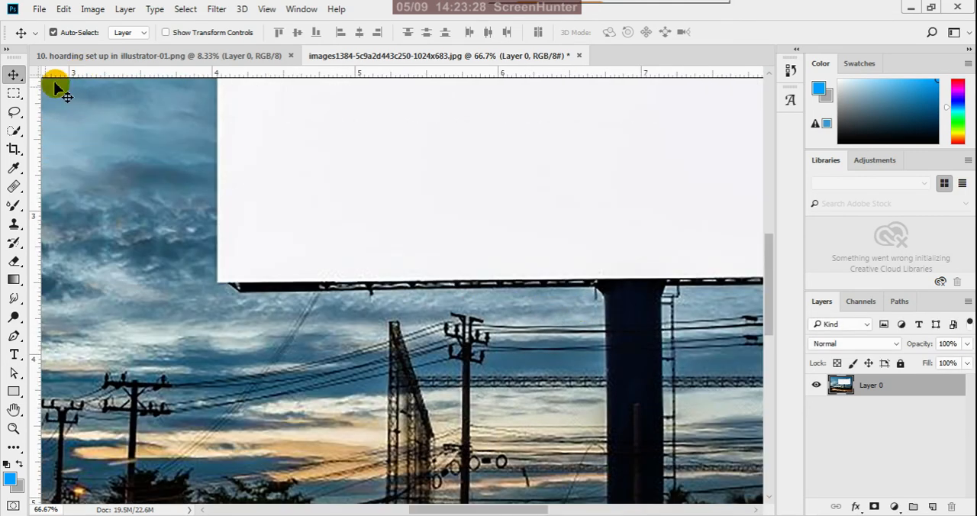
{"action": "scroll", "coordinate": [458, 349], "scroll_direction": "down", "scroll_amount": 5}
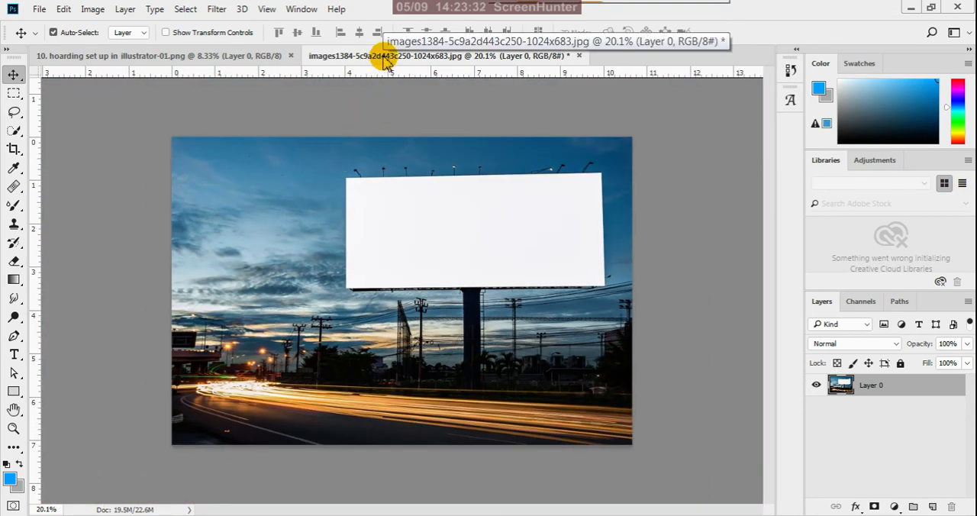
Resize the hoarding PNG to a width of 15 inches, keeping its proportions.
{"action": "left_click", "coordinate": [268, 62]}
{"action": "left_click", "coordinate": [93, 9]}
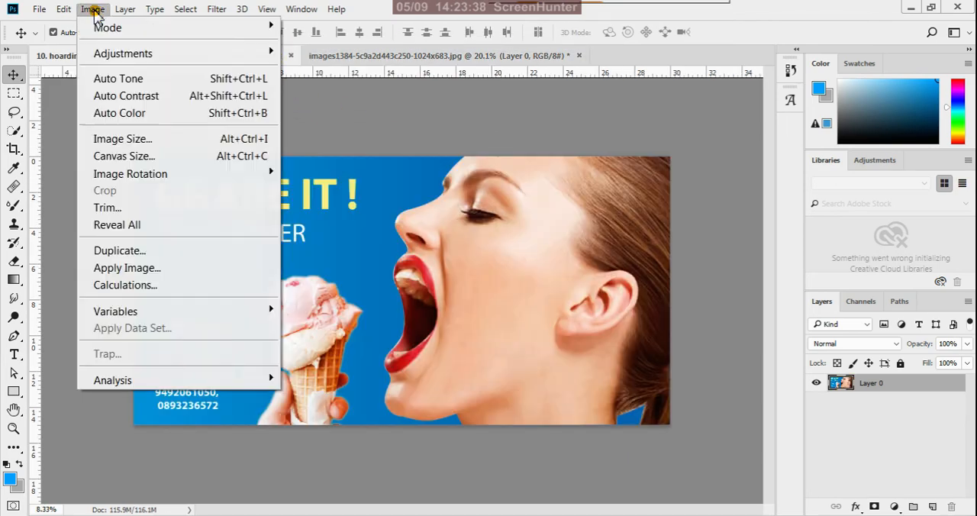
{"action": "left_click", "coordinate": [118, 138]}
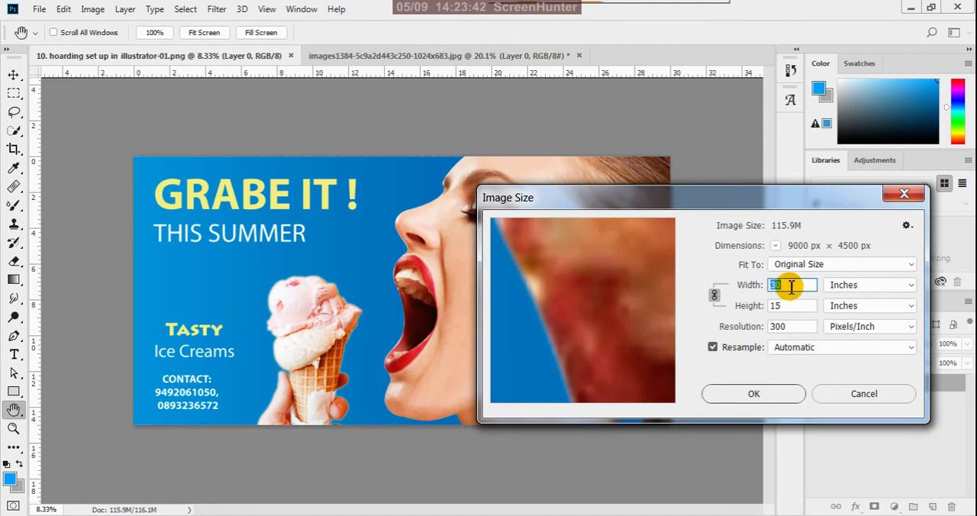
{"action": "type", "text": "1"}
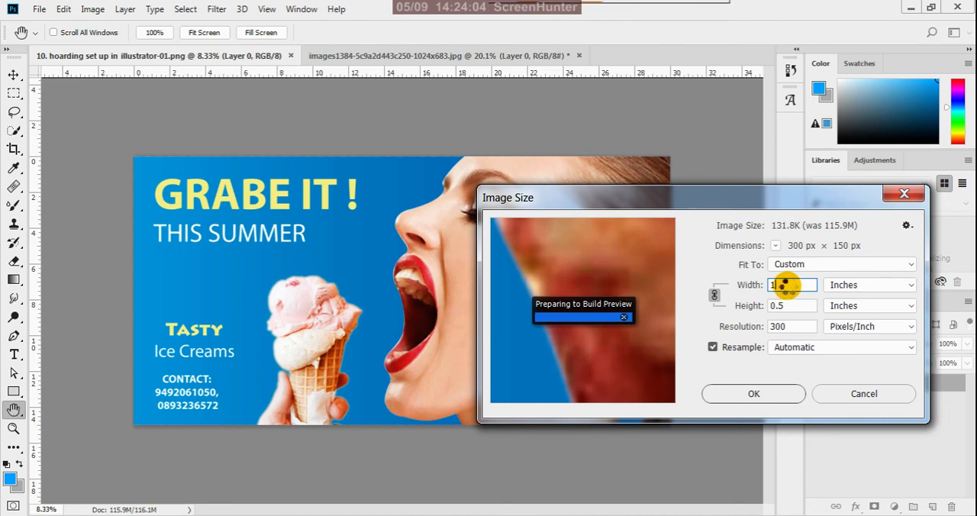
{"action": "type", "text": "5"}
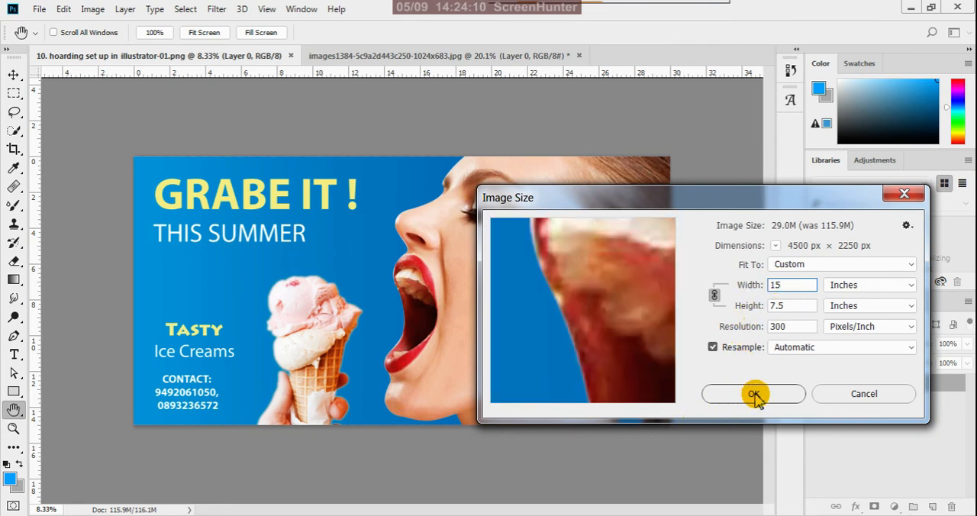
{"action": "left_click", "coordinate": [751, 394]}
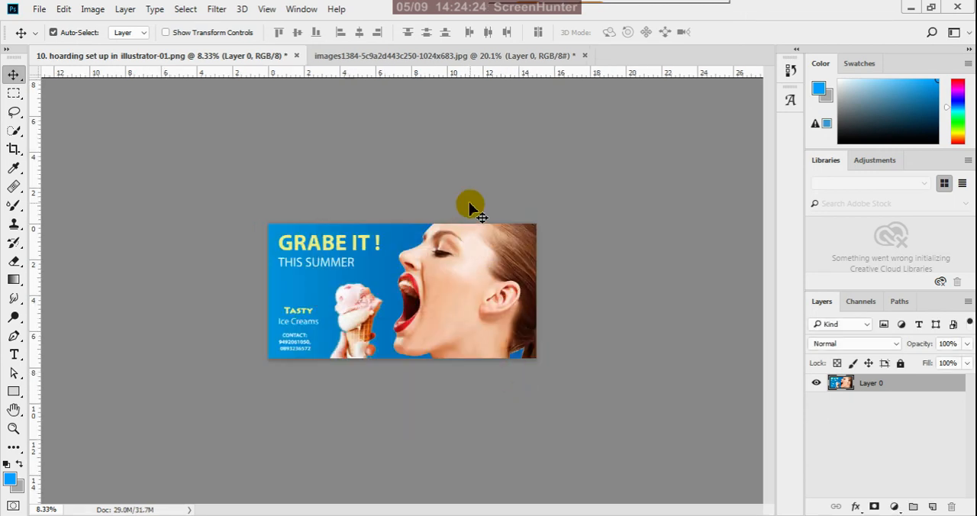
Copy the hoarding artwork into the billboard photo as a new layer and scale it to about 37% over the white panel.
{"action": "left_click", "coordinate": [470, 204]}
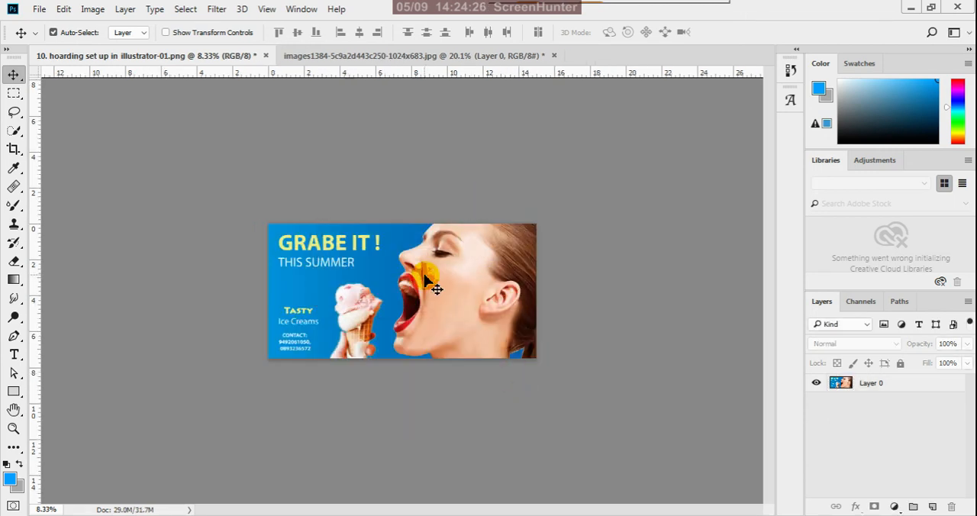
{"action": "left_click_drag", "start_coordinate": [417, 261], "coordinate": [464, 299]}
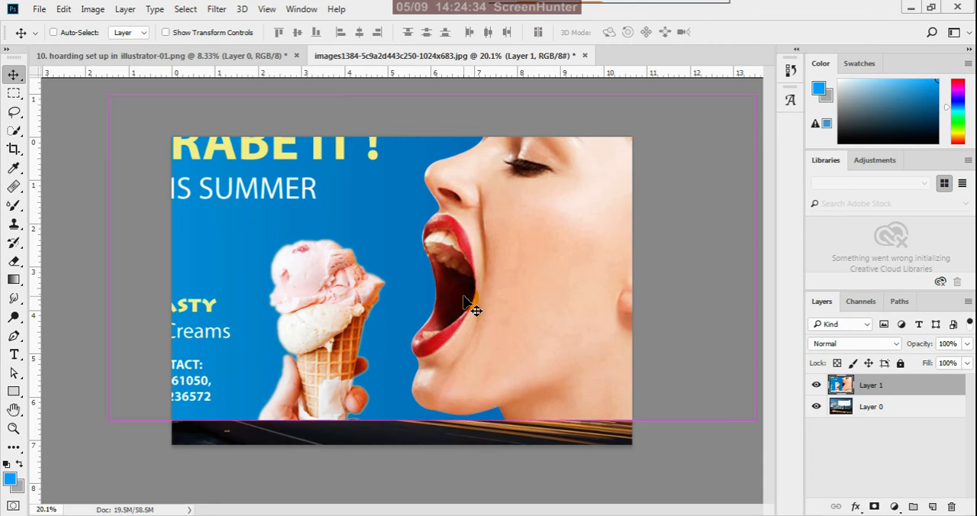
{"action": "key", "text": "ctrl+t"}
{"action": "scroll", "coordinate": [506, 323], "scroll_direction": "down", "scroll_amount": 5}
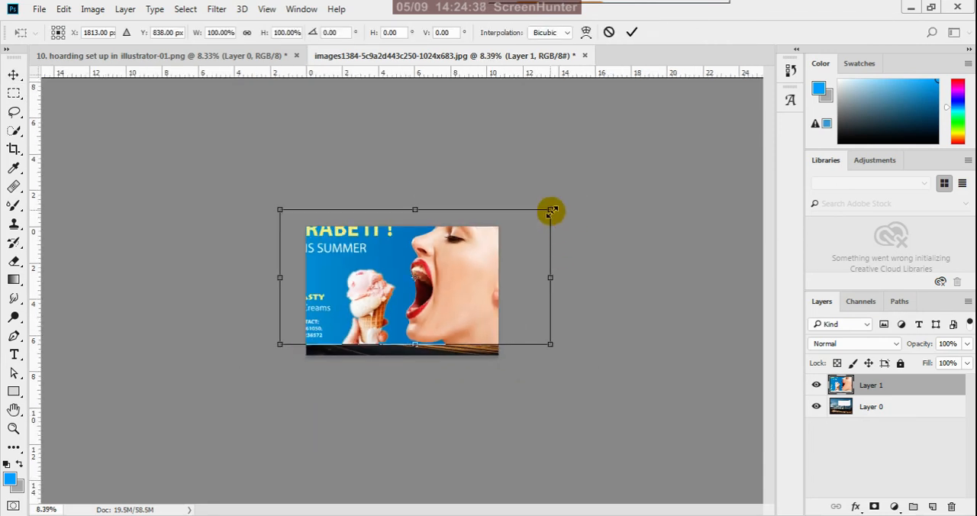
{"action": "left_click_drag", "start_coordinate": [549, 209], "coordinate": [458, 256]}
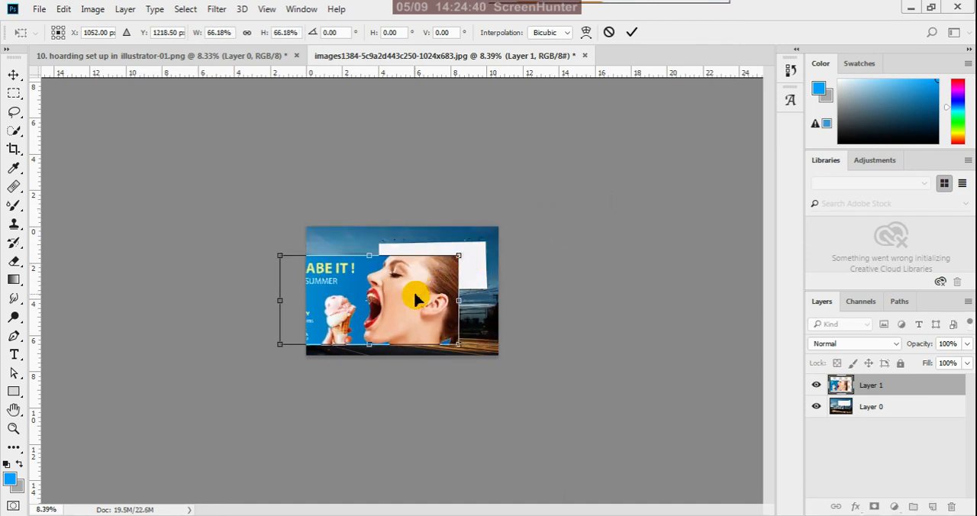
{"action": "left_click_drag", "start_coordinate": [413, 300], "coordinate": [446, 271]}
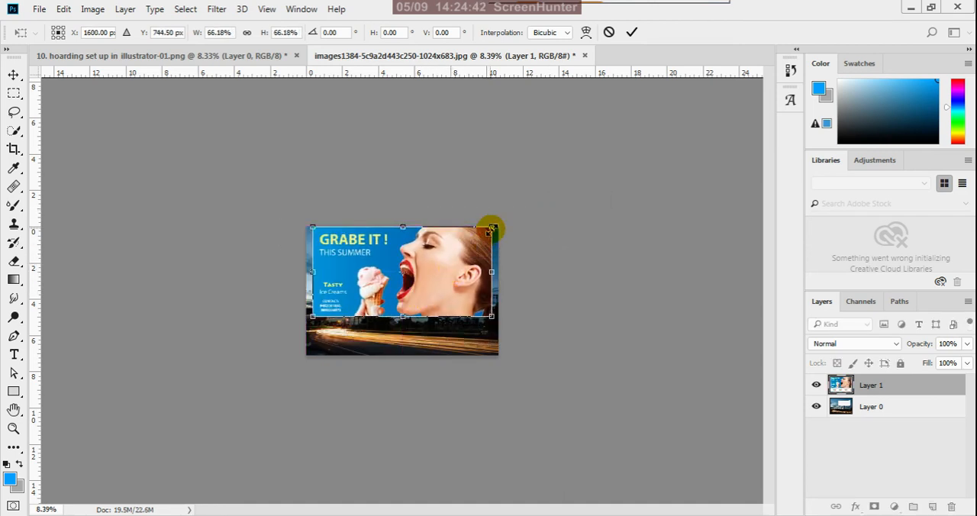
{"action": "left_click_drag", "start_coordinate": [492, 228], "coordinate": [445, 279]}
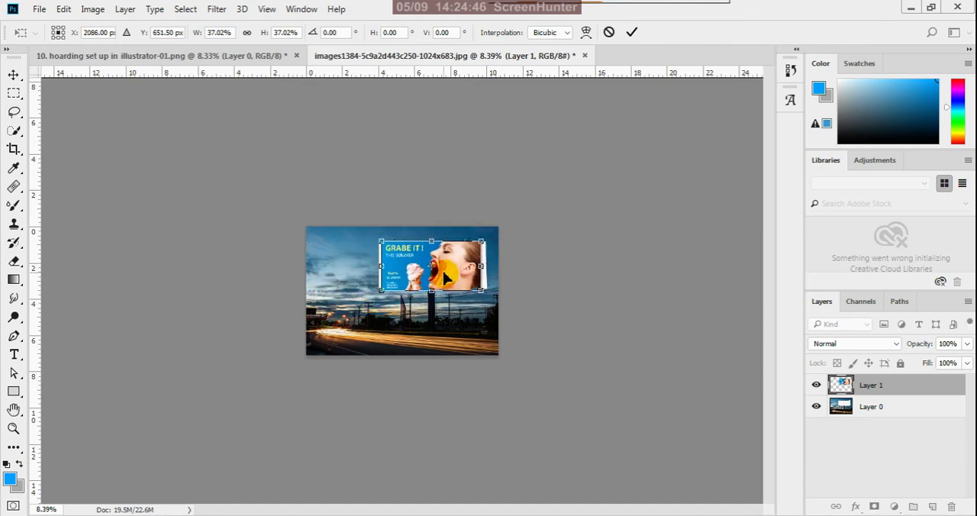
{"action": "scroll", "coordinate": [447, 257], "scroll_direction": "up", "scroll_amount": 3}
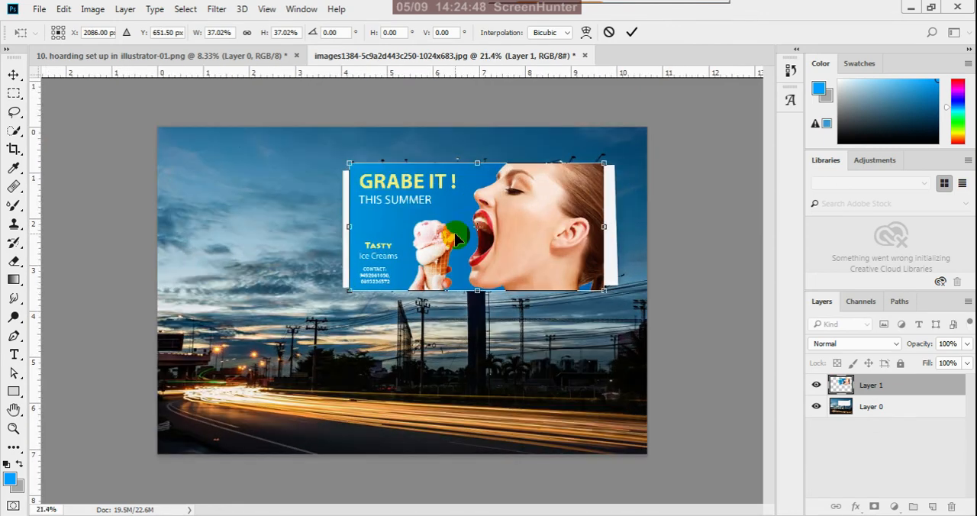
{"action": "scroll", "coordinate": [453, 232], "scroll_direction": "up", "scroll_amount": 1}
{"action": "left_click_drag", "start_coordinate": [382, 192], "coordinate": [389, 240]}
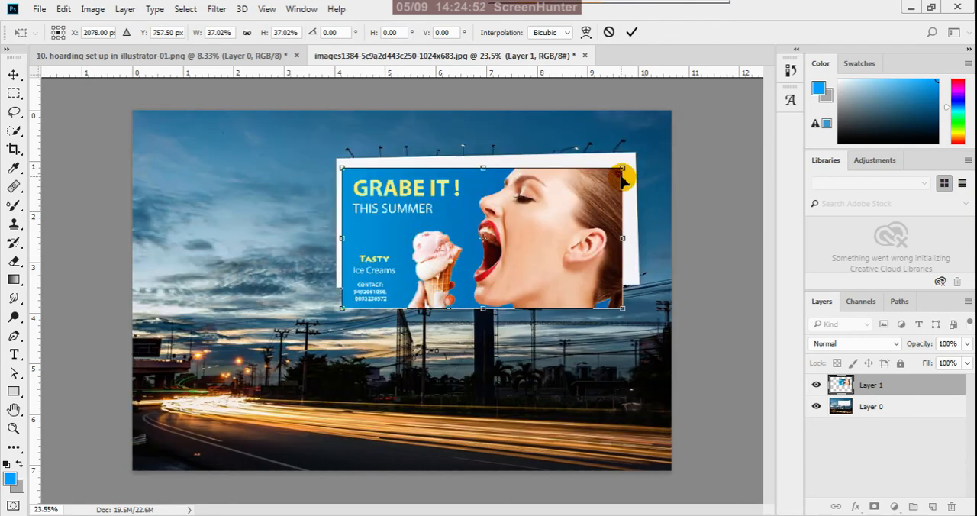
{"action": "left_click_drag", "start_coordinate": [409, 201], "coordinate": [404, 193]}
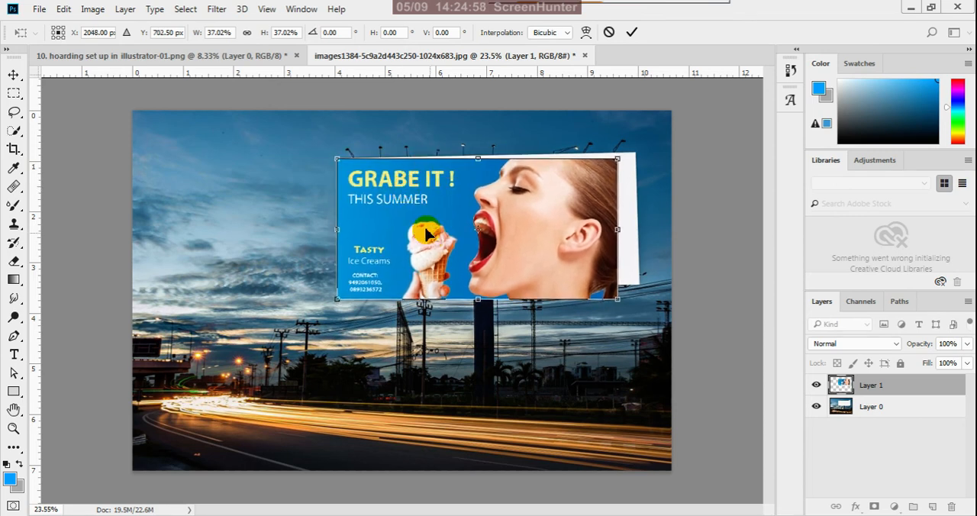
{"action": "right_click", "coordinate": [558, 199]}
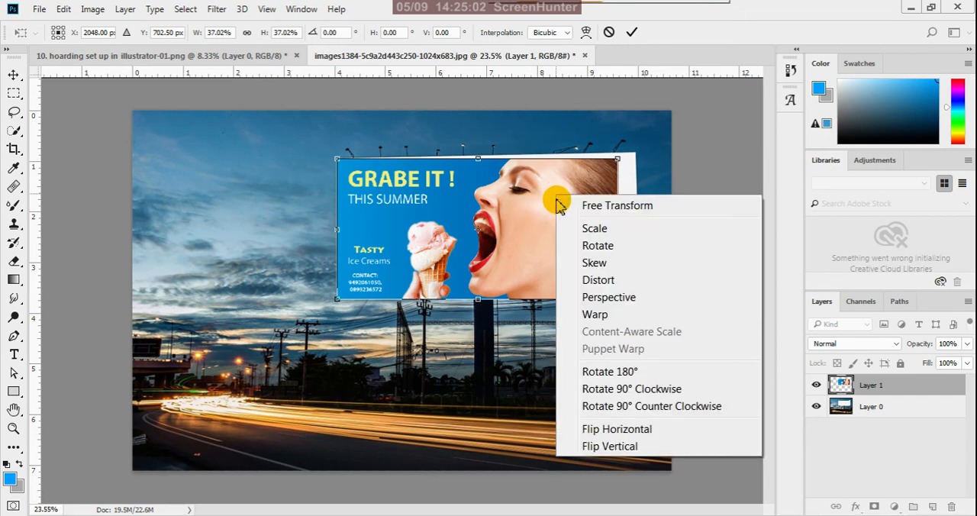
{"action": "left_click", "coordinate": [633, 300]}
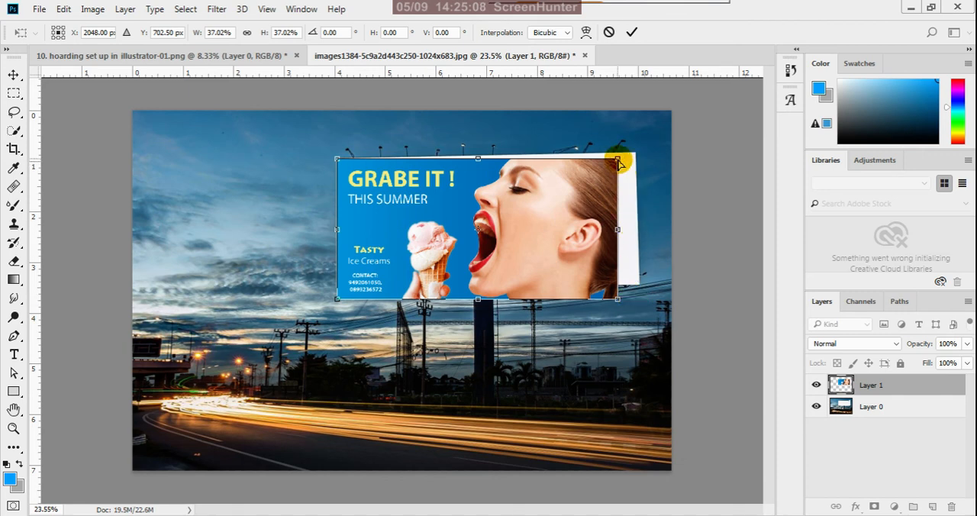
{"action": "left_click_drag", "start_coordinate": [619, 162], "coordinate": [633, 156]}
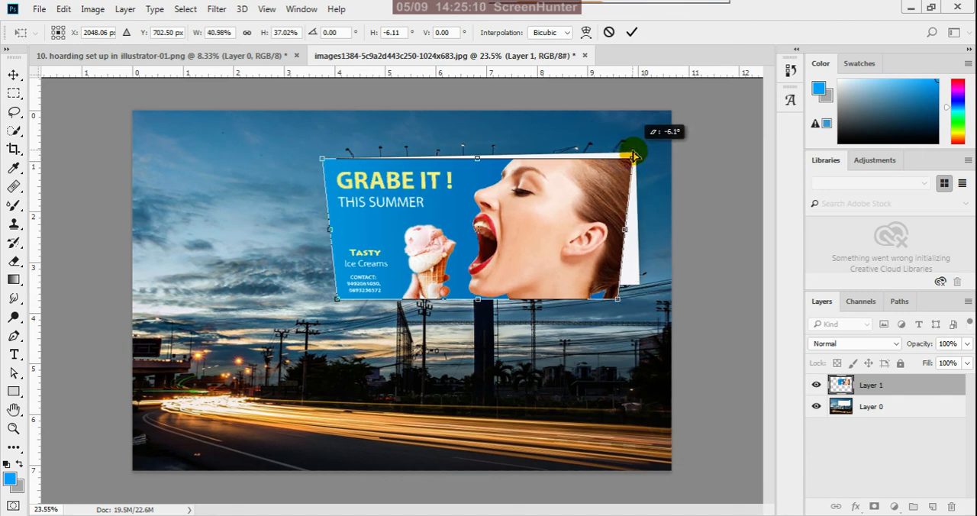
{"action": "left_click", "coordinate": [609, 32]}
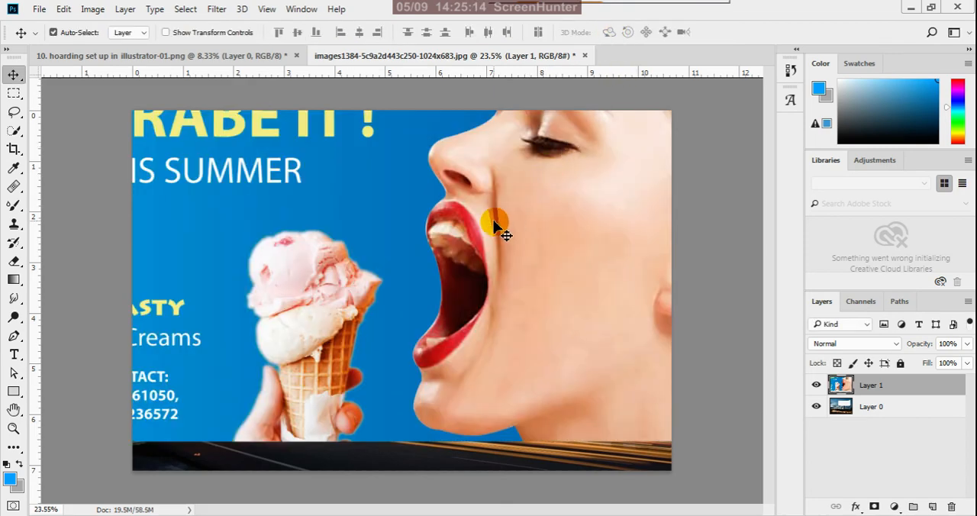
Scale the hoarding artwork to about 36.5% with Free Transform and align its upper-left corner with the white billboard panel.
{"action": "key", "text": "ctrl+t"}
{"action": "scroll", "coordinate": [483, 260], "scroll_direction": "down", "scroll_amount": 4}
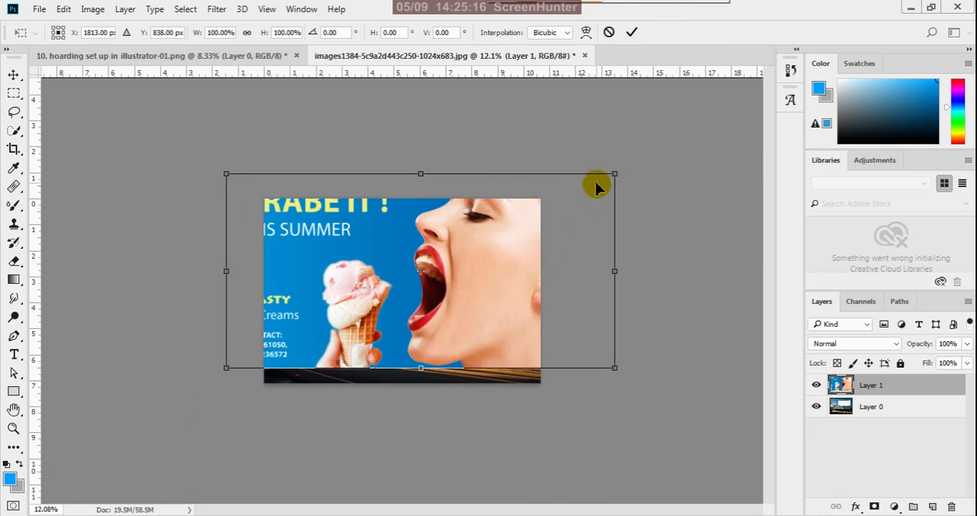
{"action": "left_click_drag", "start_coordinate": [616, 175], "coordinate": [494, 258]}
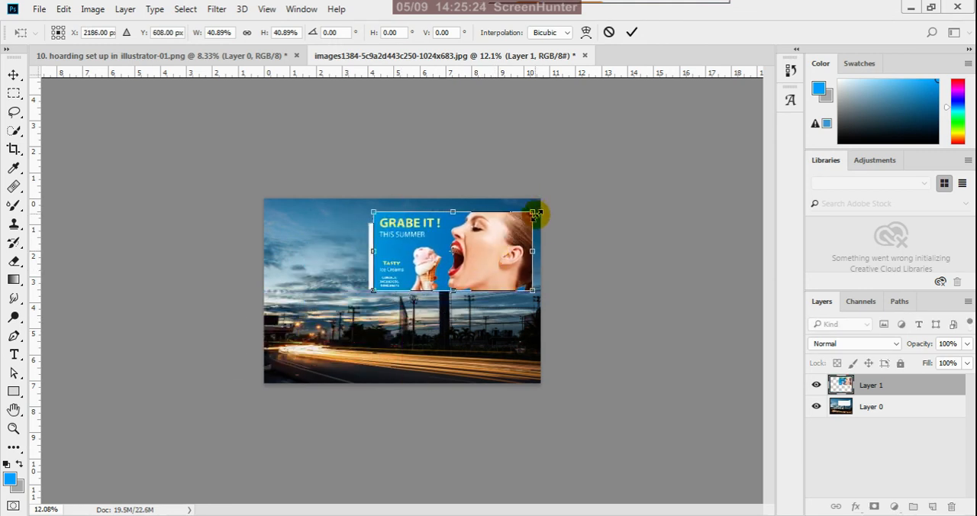
{"action": "left_click_drag", "start_coordinate": [532, 214], "coordinate": [520, 231]}
{"action": "scroll", "coordinate": [468, 238], "scroll_direction": "up", "scroll_amount": 7}
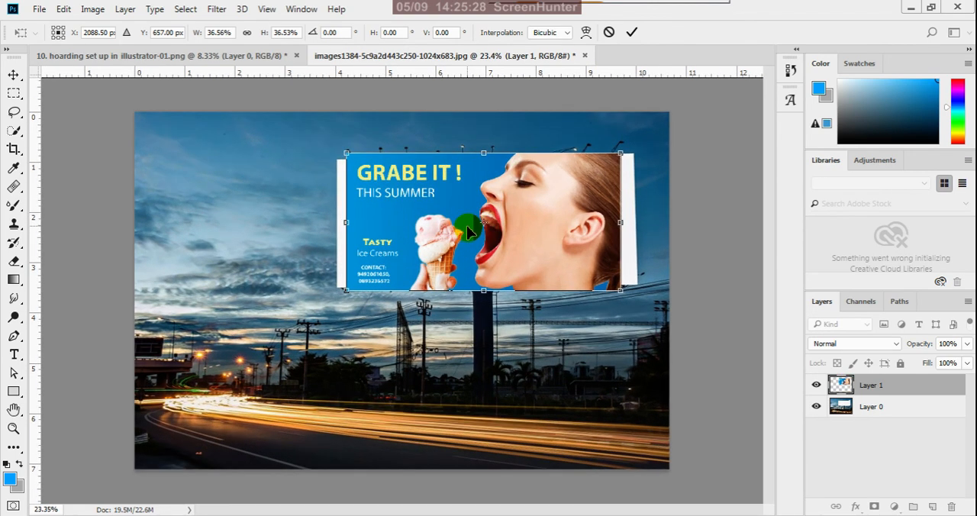
{"action": "mouse_move", "coordinate": [384, 185]}
{"action": "left_mouse_down"}
{"action": "mouse_move", "coordinate": [380, 201]}
{"action": "mouse_move", "coordinate": [375, 194]}
{"action": "left_mouse_up"}
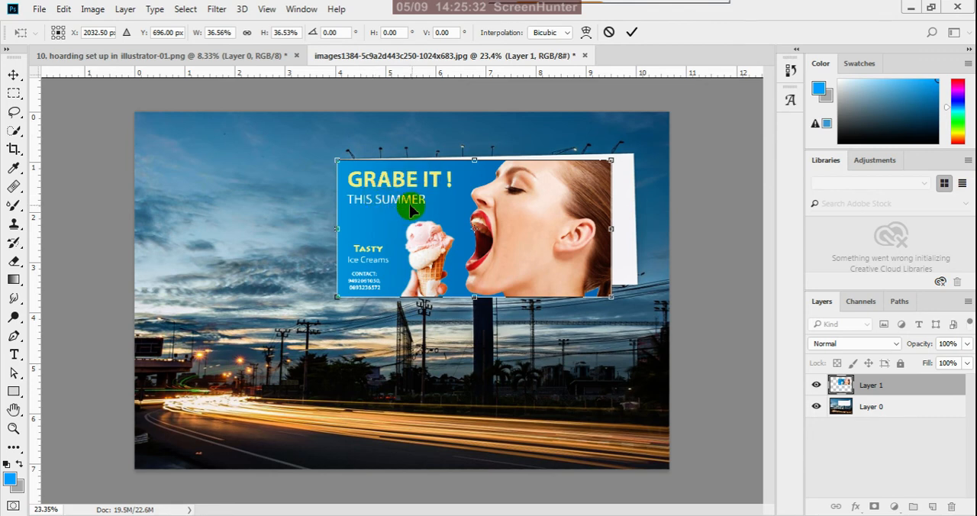
Distort the artwork by pulling its two right corners onto the right corners of the billboard panel.
{"action": "right_click", "coordinate": [513, 204]}
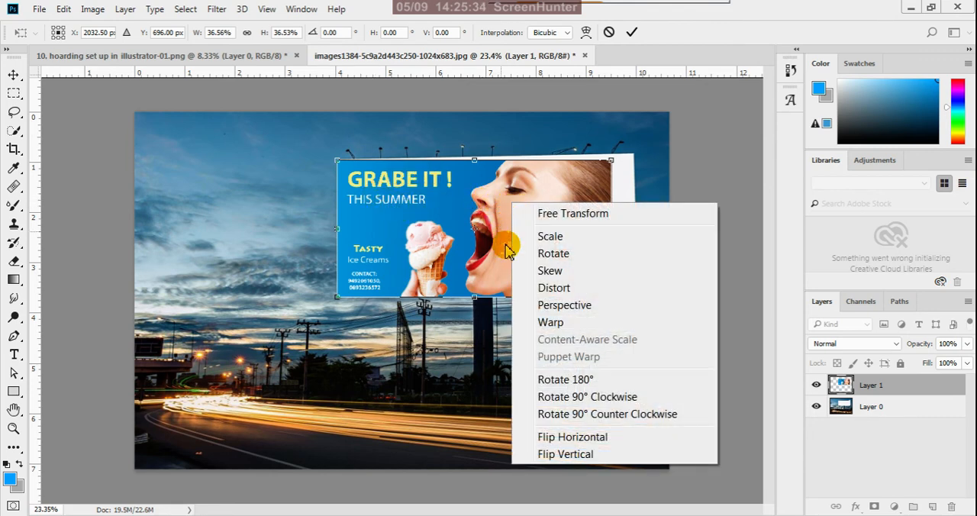
{"action": "left_click", "coordinate": [597, 271]}
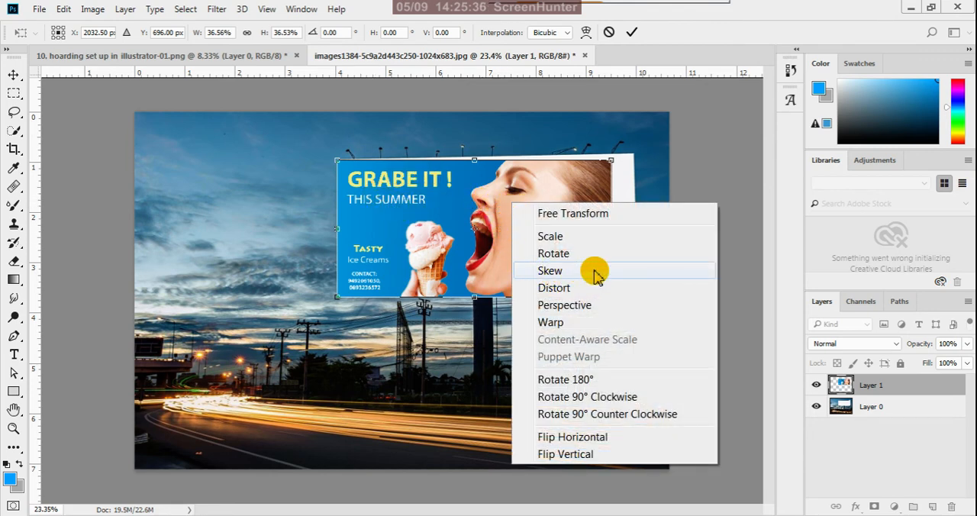
{"action": "left_click", "coordinate": [576, 293]}
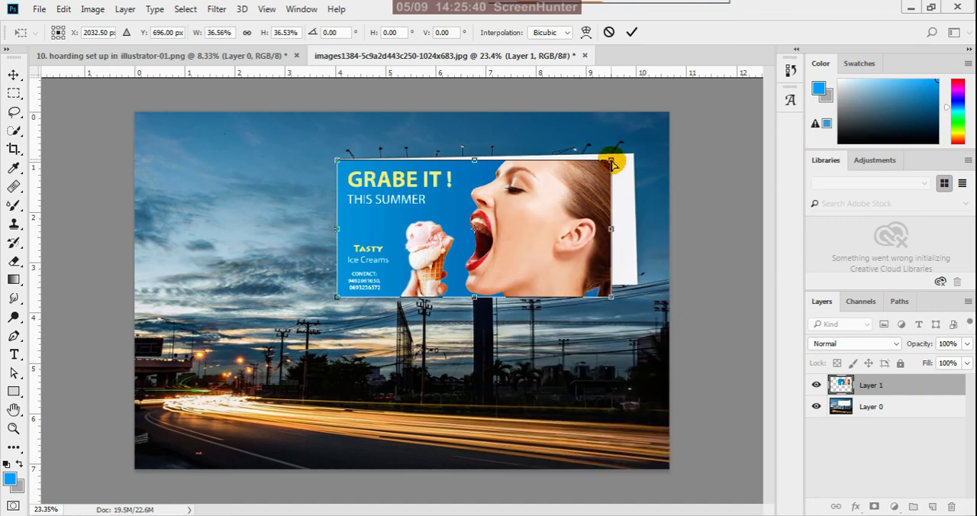
{"action": "left_click_drag", "start_coordinate": [611, 163], "coordinate": [634, 154]}
{"action": "left_click_drag", "start_coordinate": [611, 303], "coordinate": [639, 280]}
Adjust the artwork's two left corners to match the left corners of the billboard panel.
{"action": "scroll", "coordinate": [377, 156], "scroll_direction": "up", "scroll_amount": 3}
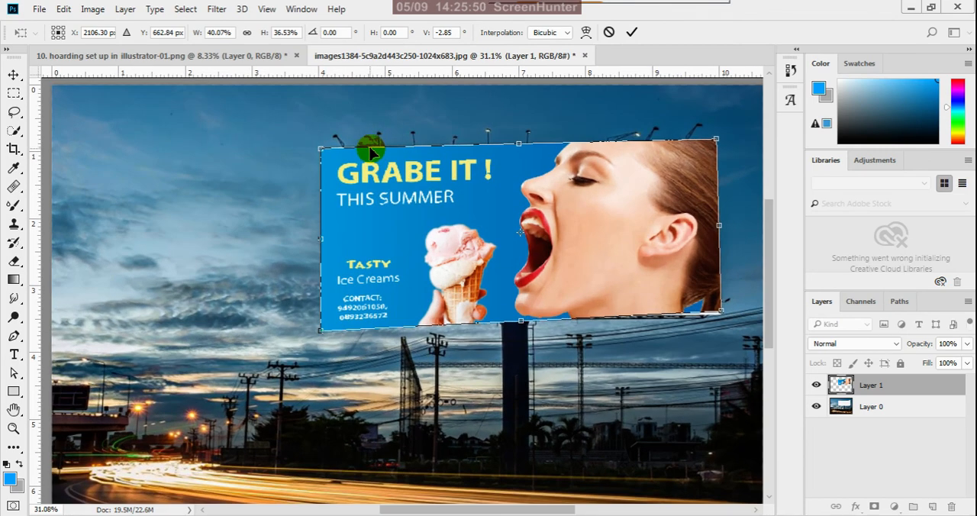
{"action": "left_click_drag", "start_coordinate": [313, 154], "coordinate": [318, 148]}
{"action": "scroll", "coordinate": [311, 174], "scroll_direction": "down", "scroll_amount": 2}
{"action": "scroll", "coordinate": [316, 194], "scroll_direction": "down", "scroll_amount": 2}
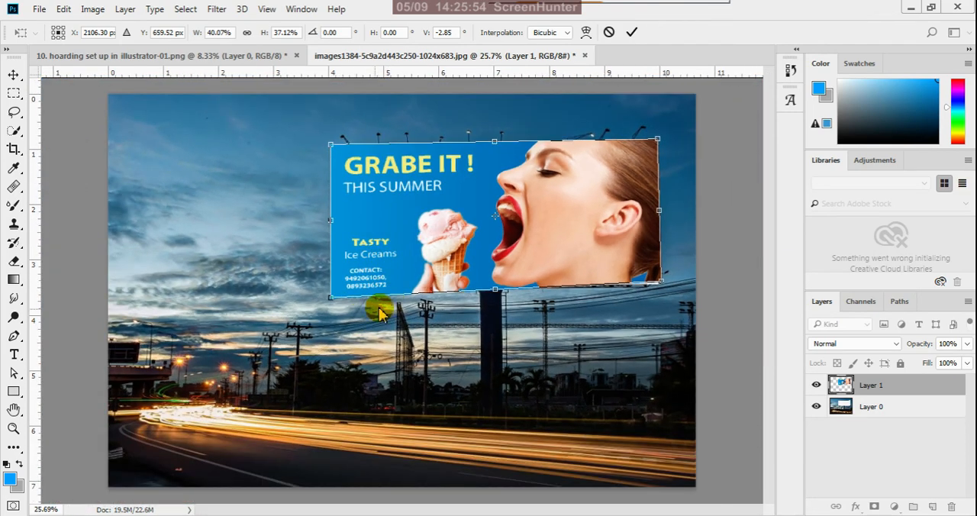
{"action": "mouse_move", "coordinate": [332, 285]}
{"action": "left_mouse_down"}
{"action": "mouse_move", "coordinate": [363, 284]}
{"action": "mouse_move", "coordinate": [338, 281]}
{"action": "mouse_move", "coordinate": [331, 291]}
{"action": "left_mouse_up"}
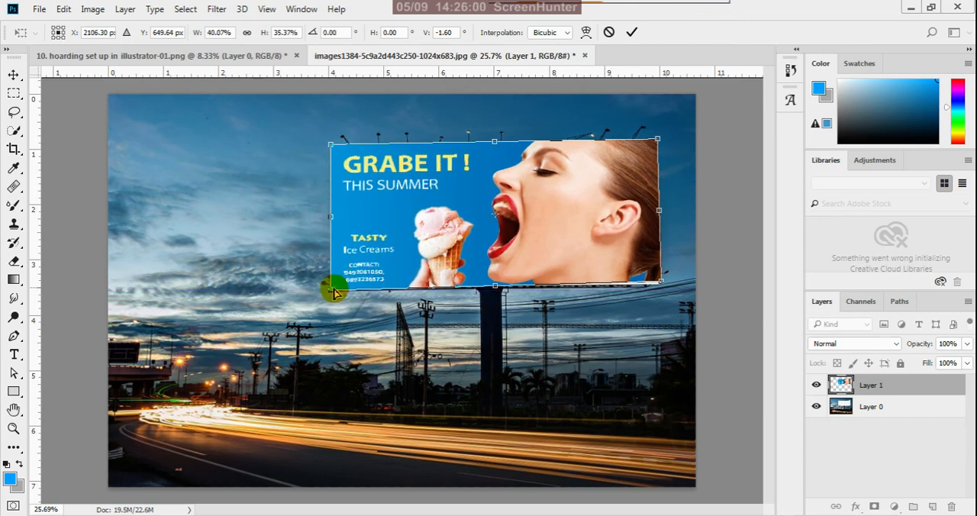
Fine-tune the artwork's top edge and right corners until they cover the white panel, and apply the transform.
{"action": "scroll", "coordinate": [556, 127], "scroll_direction": "up", "scroll_amount": 2}
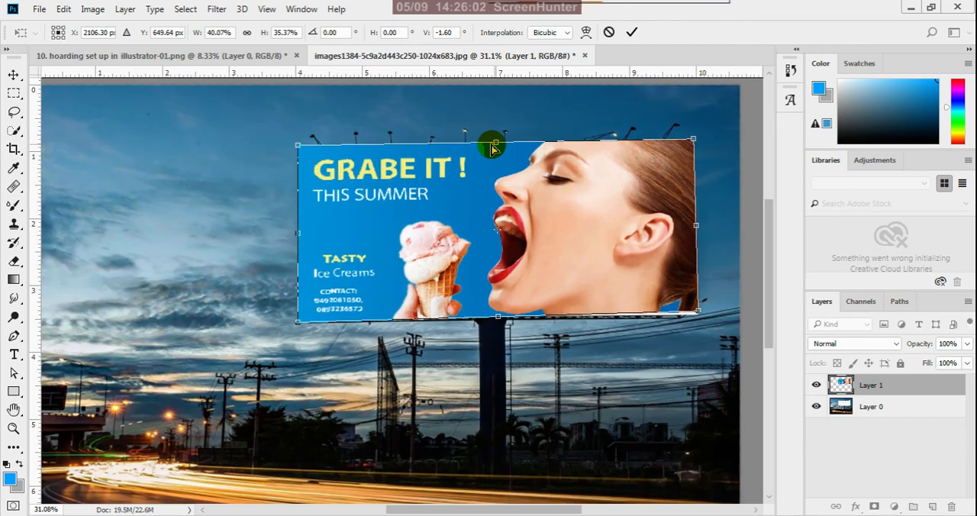
{"action": "left_click_drag", "start_coordinate": [492, 149], "coordinate": [491, 151]}
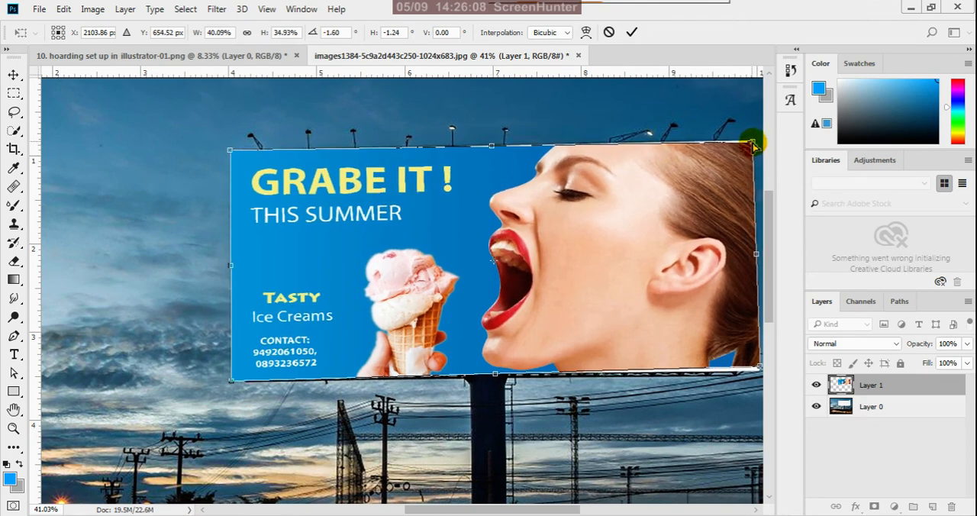
{"action": "left_click_drag", "start_coordinate": [751, 145], "coordinate": [754, 141]}
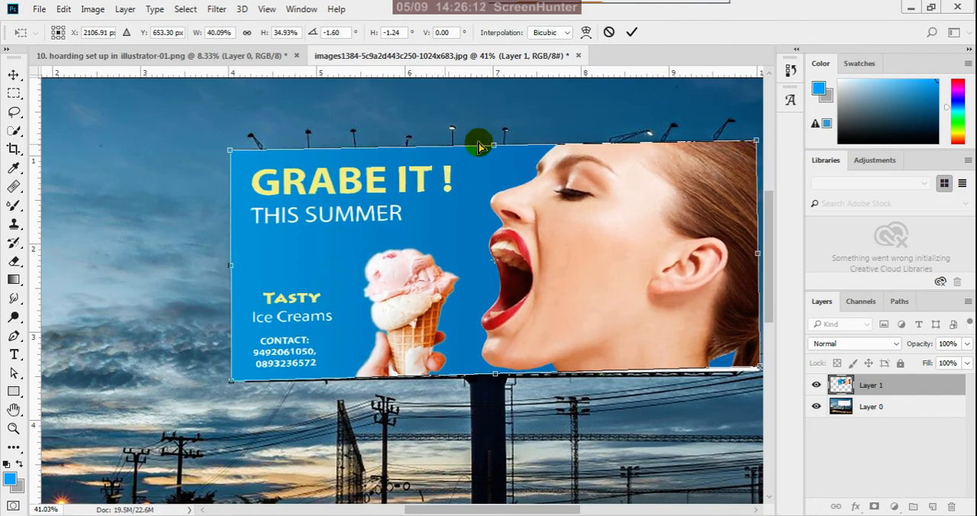
{"action": "scroll", "coordinate": [228, 145], "scroll_direction": "down", "scroll_amount": 2}
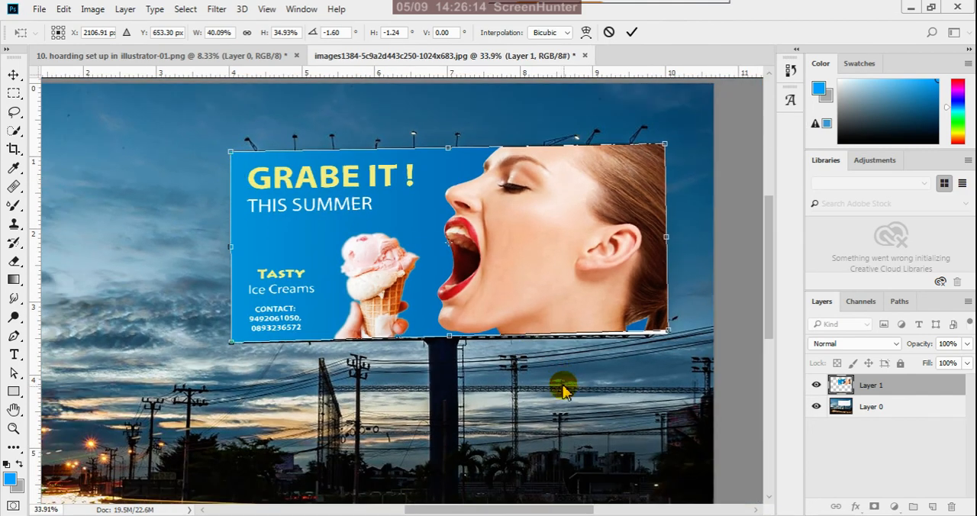
{"action": "scroll", "coordinate": [670, 334], "scroll_direction": "up", "scroll_amount": 2}
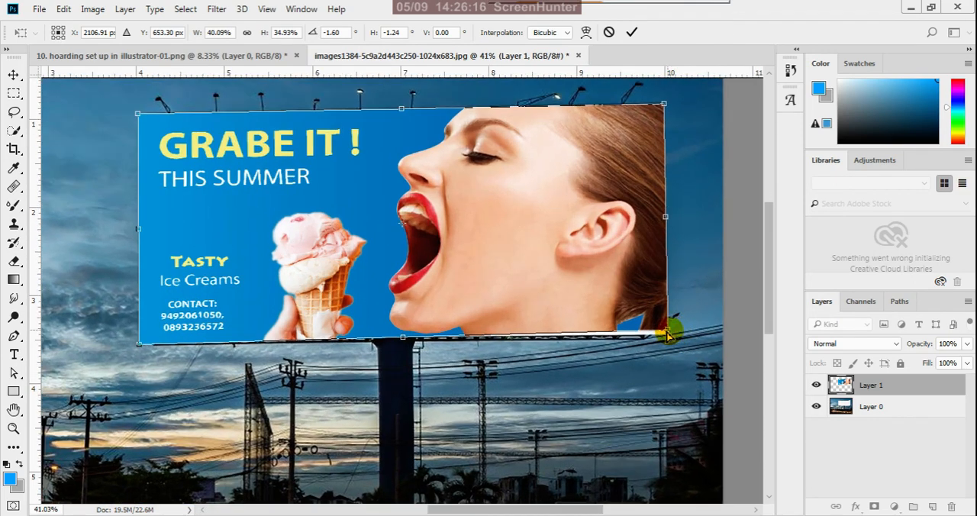
{"action": "left_click_drag", "start_coordinate": [665, 334], "coordinate": [670, 338]}
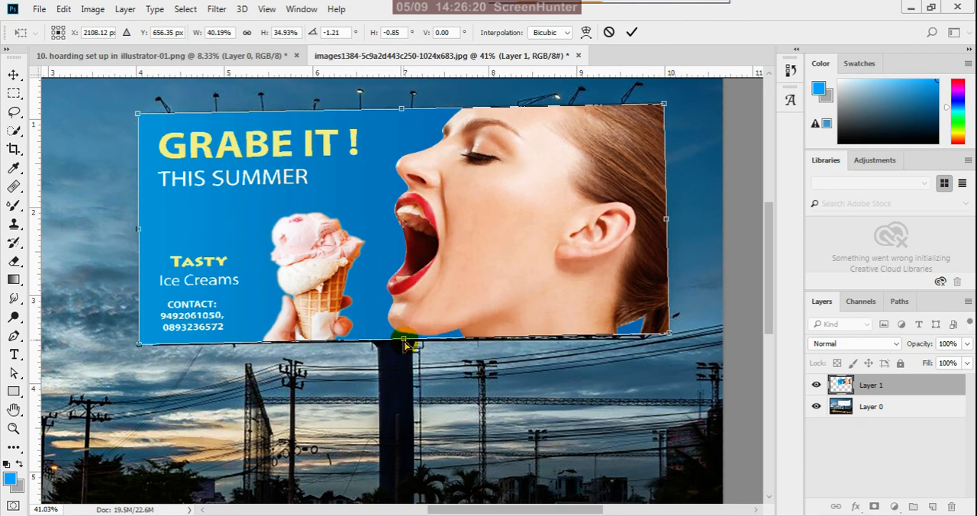
{"action": "mouse_move", "coordinate": [404, 344]}
{"action": "left_mouse_down"}
{"action": "mouse_move", "coordinate": [404, 332]}
{"action": "mouse_move", "coordinate": [404, 342]}
{"action": "left_mouse_up"}
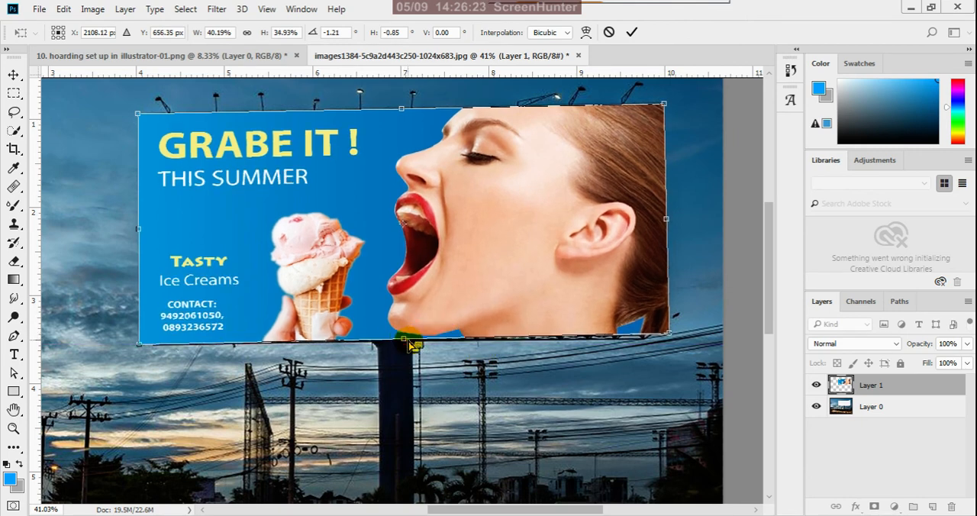
{"action": "left_click", "coordinate": [631, 35]}
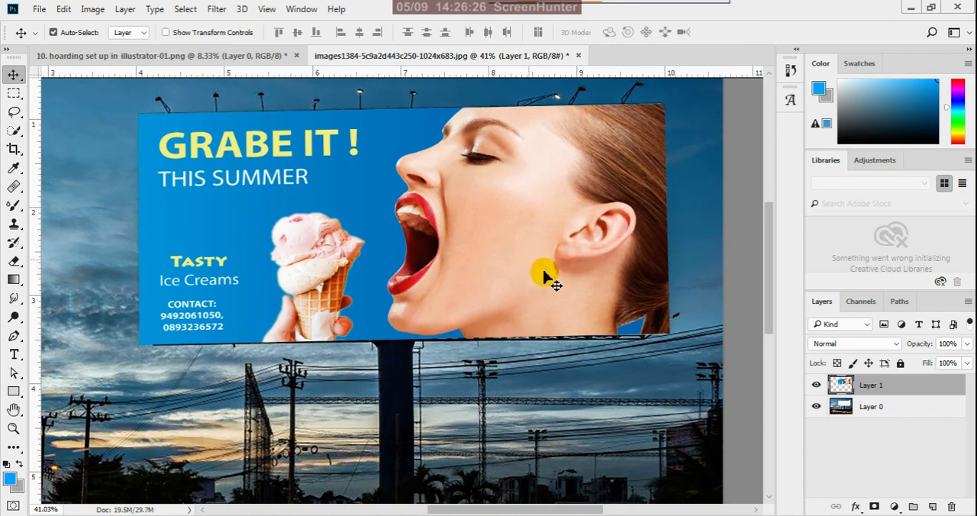
Examine the fitted artwork on the billboard photo both up close and at full view.
{"action": "scroll", "coordinate": [544, 276], "scroll_direction": "down", "scroll_amount": 6}
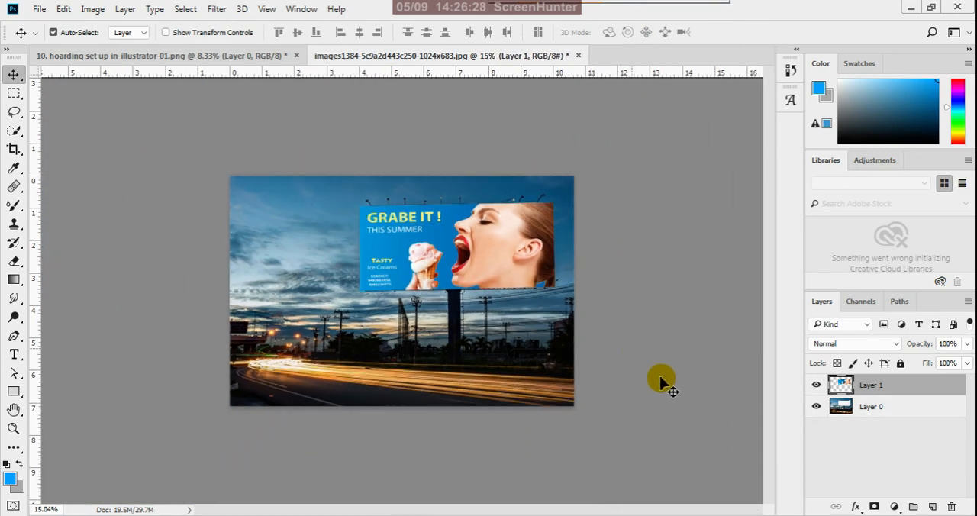
{"action": "scroll", "coordinate": [403, 229], "scroll_direction": "down", "scroll_amount": 2}
{"action": "scroll", "coordinate": [381, 206], "scroll_direction": "up", "scroll_amount": 1}
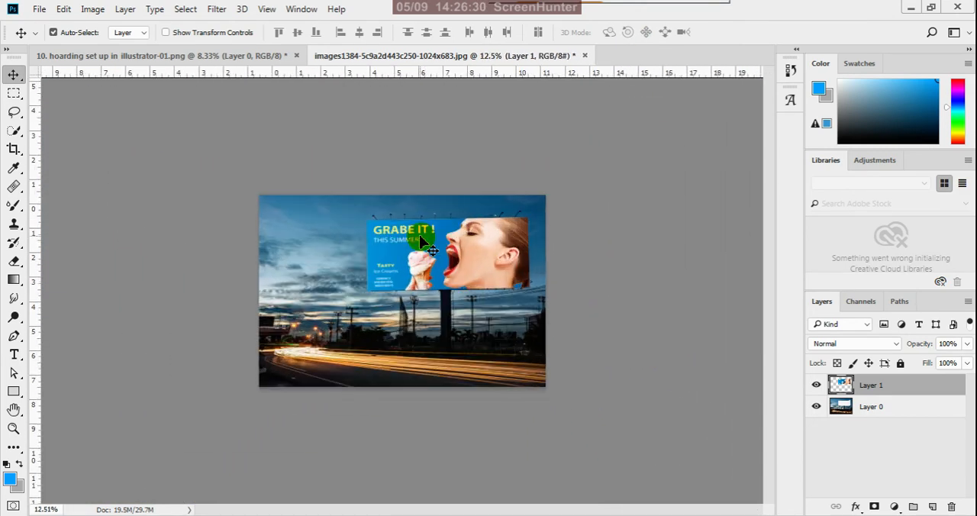
{"action": "scroll", "coordinate": [421, 236], "scroll_direction": "up", "scroll_amount": 1}
{"action": "scroll", "coordinate": [431, 243], "scroll_direction": "up", "scroll_amount": 2}
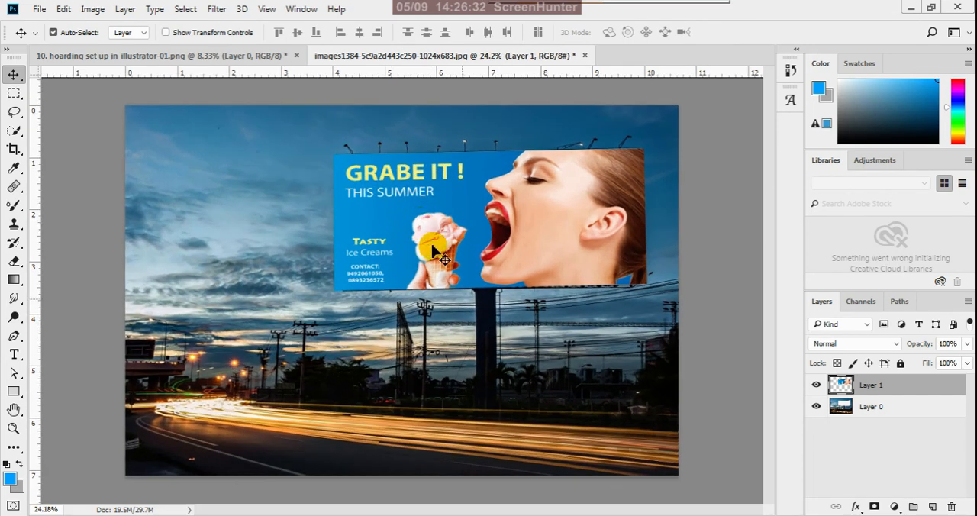
{"action": "scroll", "coordinate": [572, 421], "scroll_direction": "down", "scroll_amount": 3}
{"action": "scroll", "coordinate": [458, 229], "scroll_direction": "up", "scroll_amount": 1}
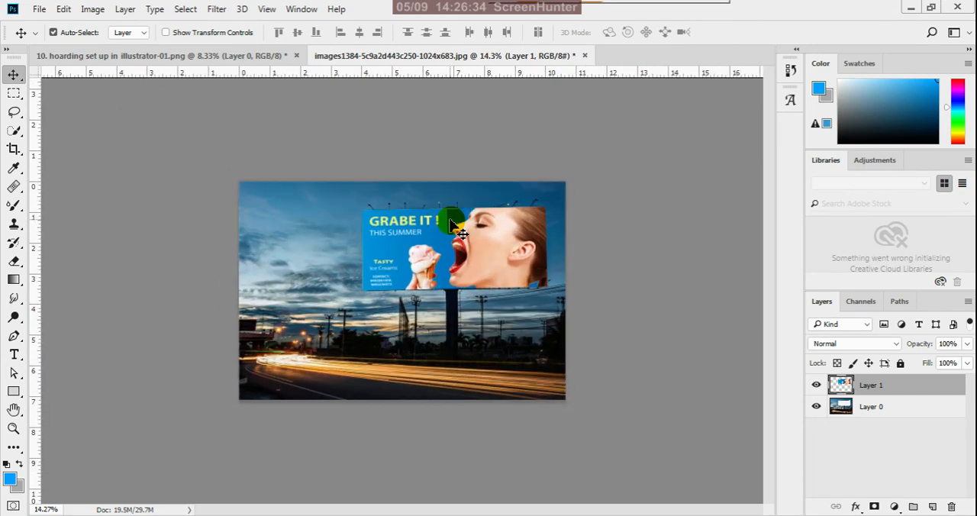
{"action": "scroll", "coordinate": [450, 221], "scroll_direction": "up", "scroll_amount": 2}
{"action": "scroll", "coordinate": [481, 297], "scroll_direction": "down", "scroll_amount": 3}
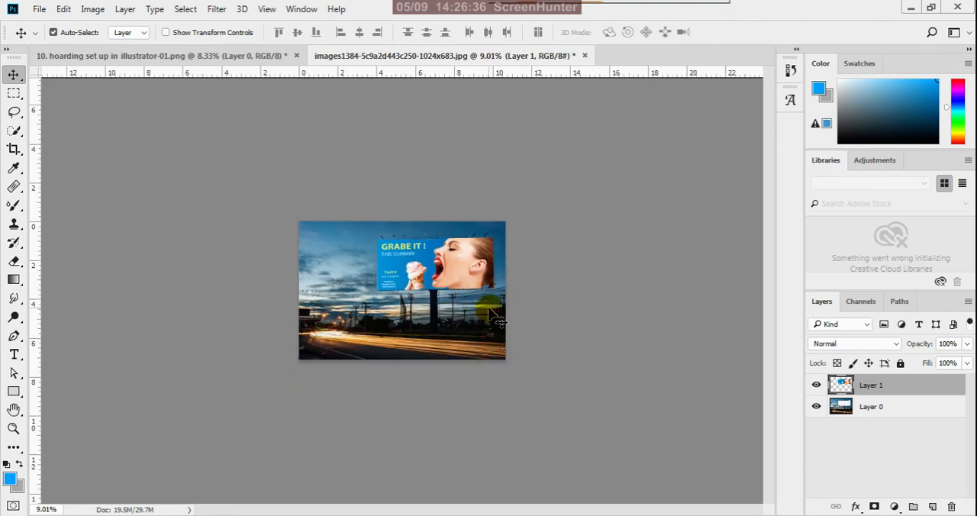
Save the composited billboard mockup as a JPEG named HOARDING in the reference folder.
{"action": "left_click", "coordinate": [530, 232]}
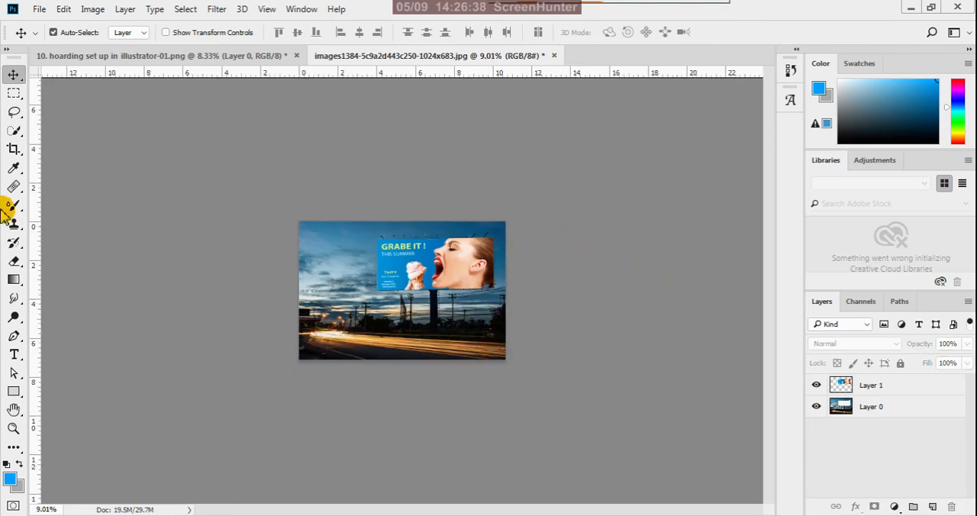
{"action": "left_click", "coordinate": [38, 9]}
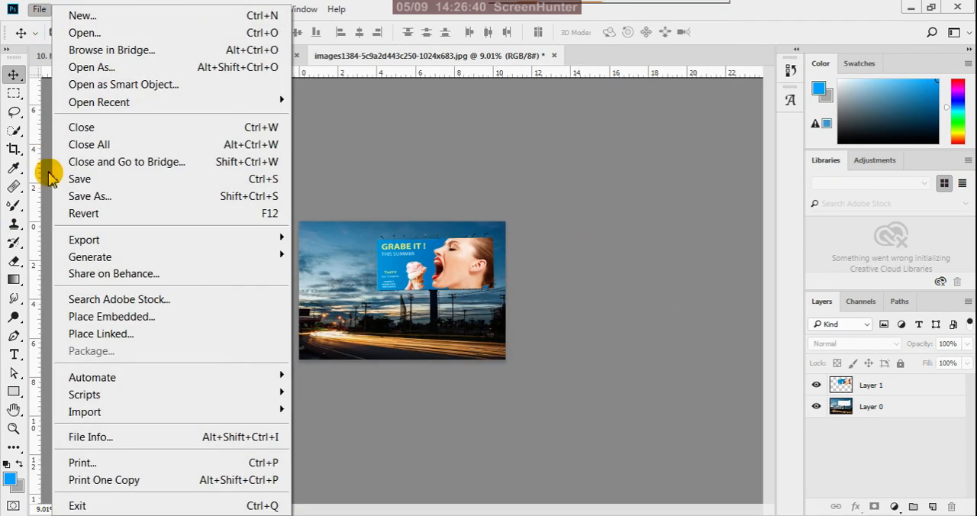
{"action": "left_click", "coordinate": [84, 197]}
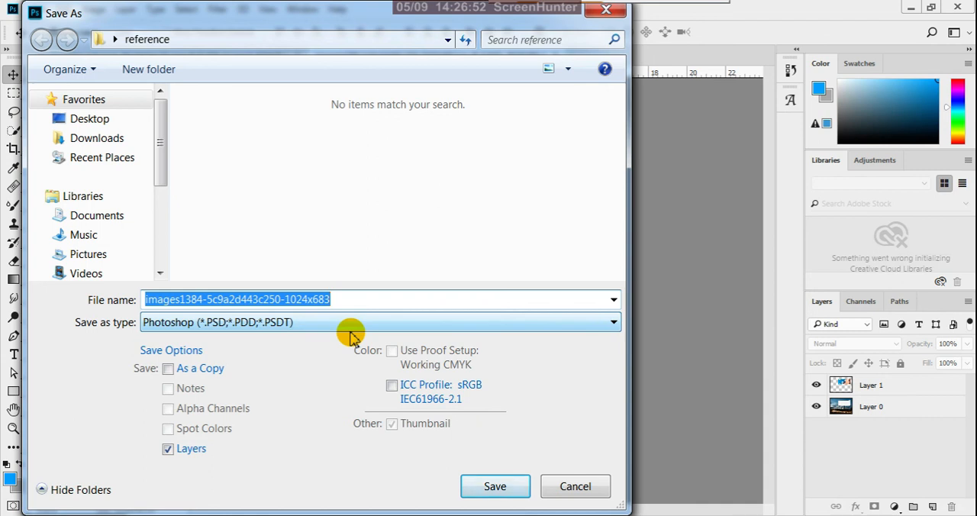
{"action": "type", "text": "HOARDING"}
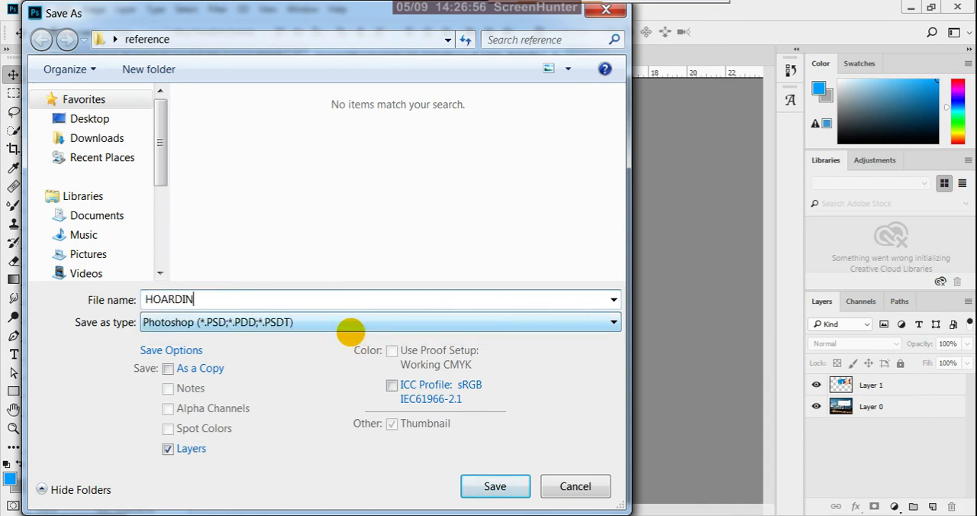
{"action": "left_click", "coordinate": [264, 324]}
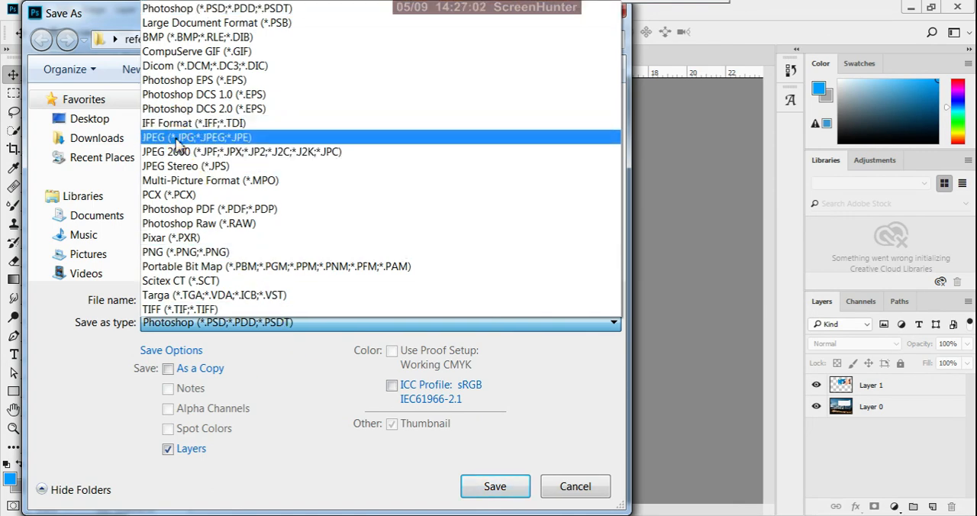
{"action": "left_click", "coordinate": [177, 139]}
{"action": "left_click", "coordinate": [496, 488]}
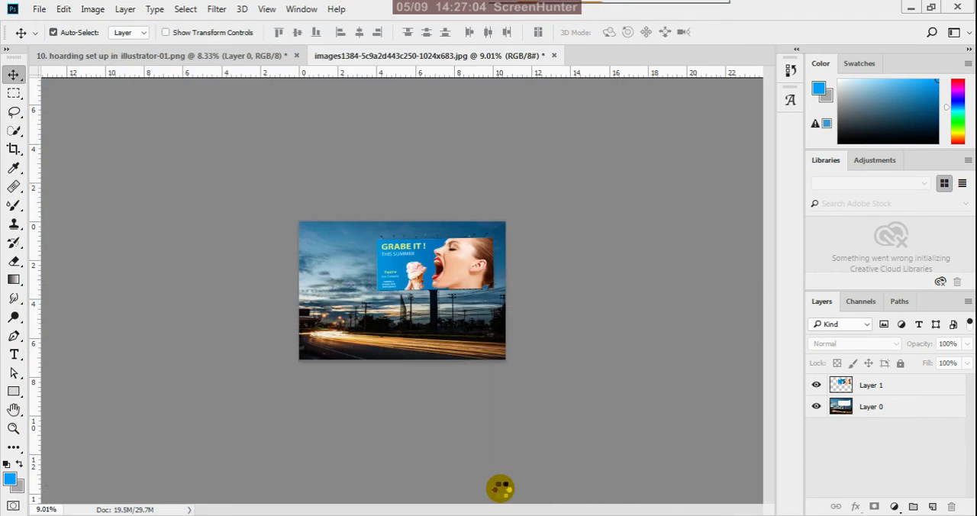
{"action": "left_click", "coordinate": [748, 309]}
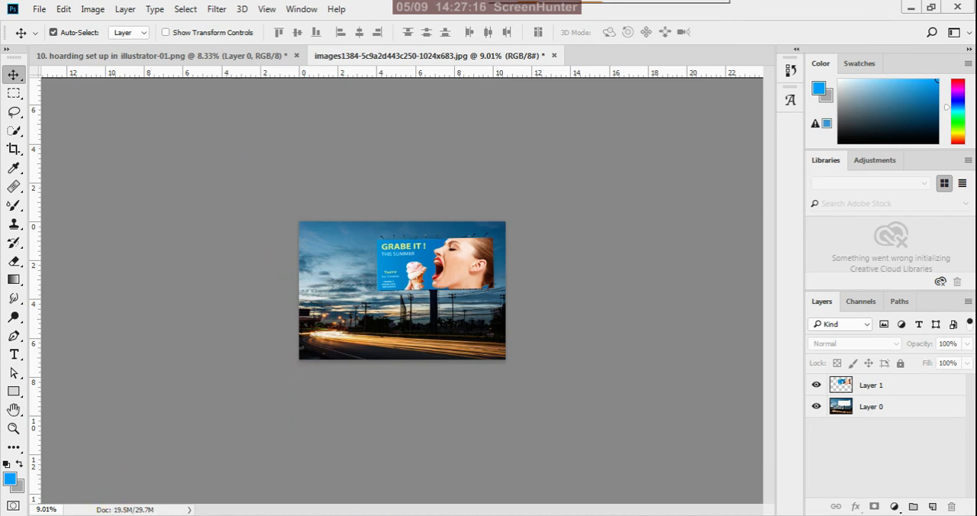
Switch to Illustrator and place the HOARDING image from the desktop's reference folder beside the hoarding artwork as a linked file.
{"action": "key", "text": "alt+Tab"}
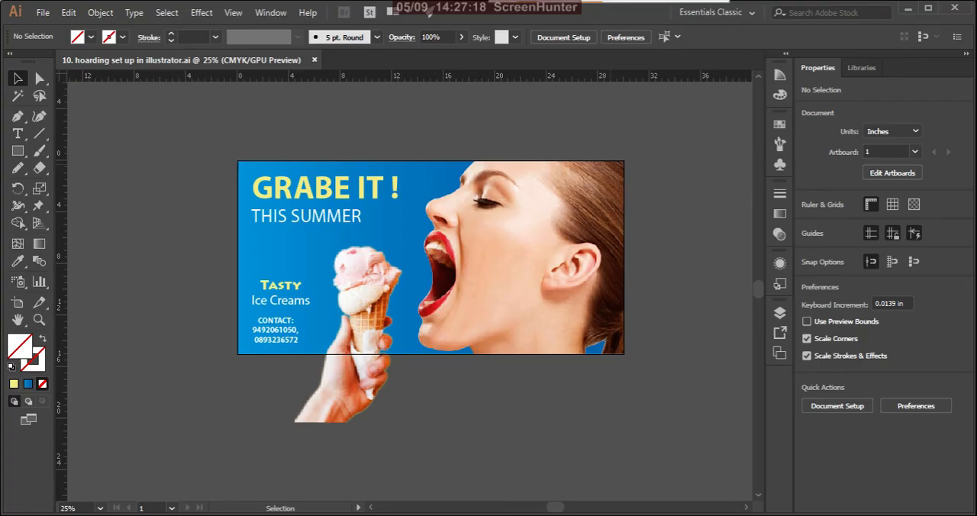
{"action": "left_click", "coordinate": [43, 12]}
{"action": "left_click", "coordinate": [103, 266]}
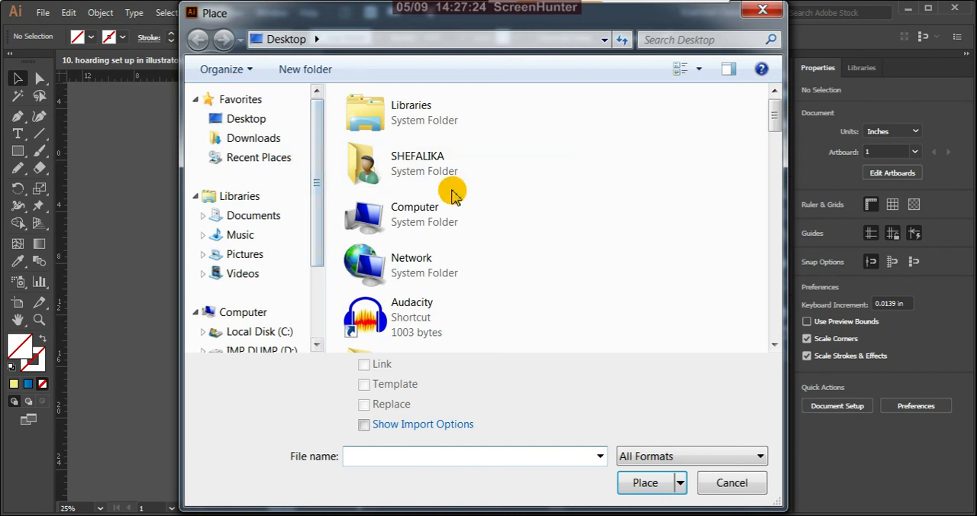
{"action": "left_click_drag", "start_coordinate": [775, 110], "coordinate": [778, 214]}
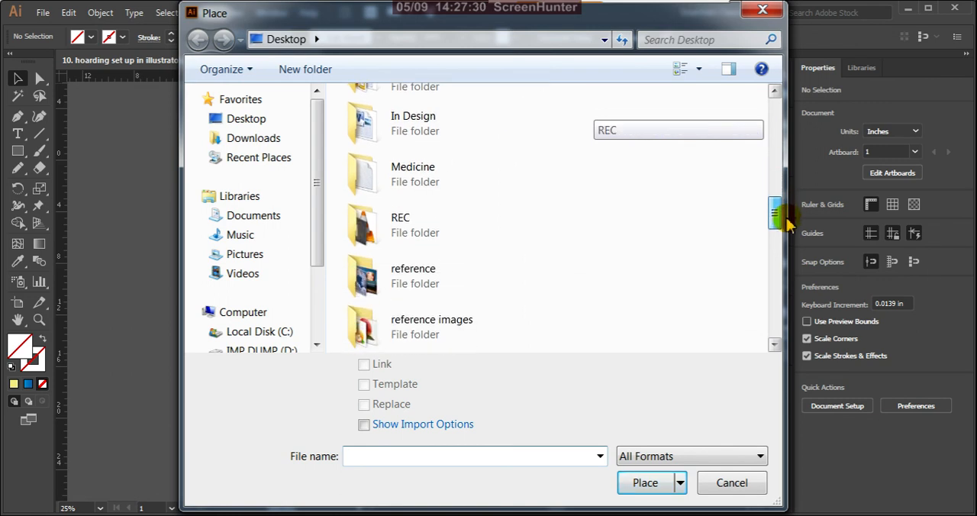
{"action": "left_click", "coordinate": [443, 284]}
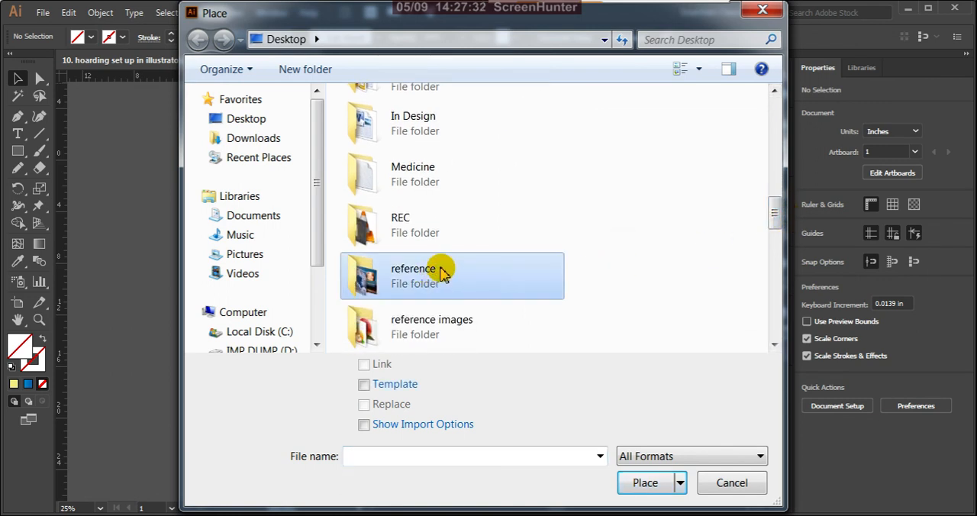
{"action": "double_click", "coordinate": [443, 275]}
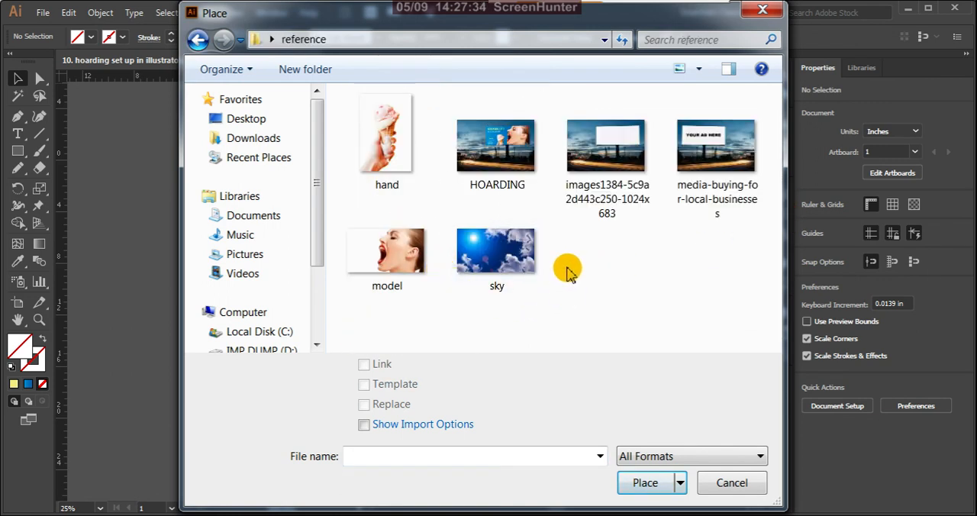
{"action": "left_click", "coordinate": [644, 482]}
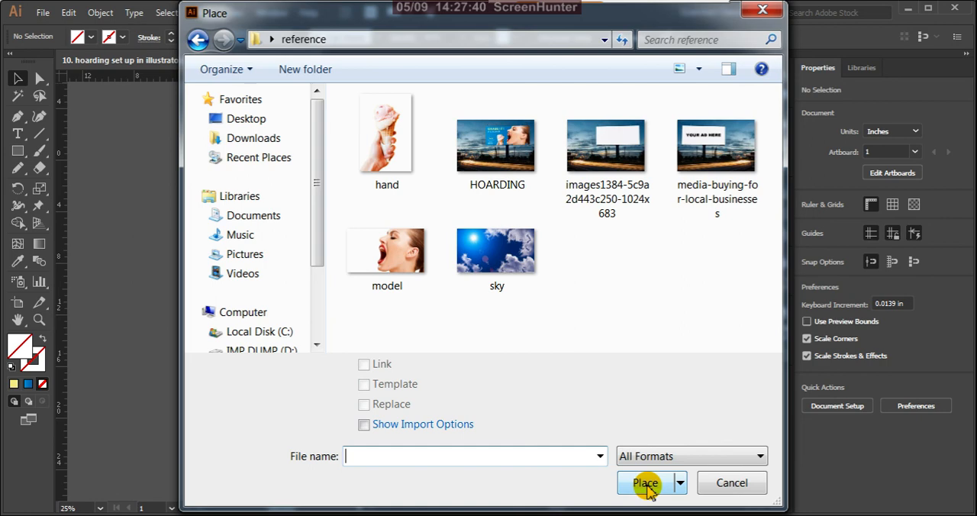
{"action": "left_click", "coordinate": [499, 158]}
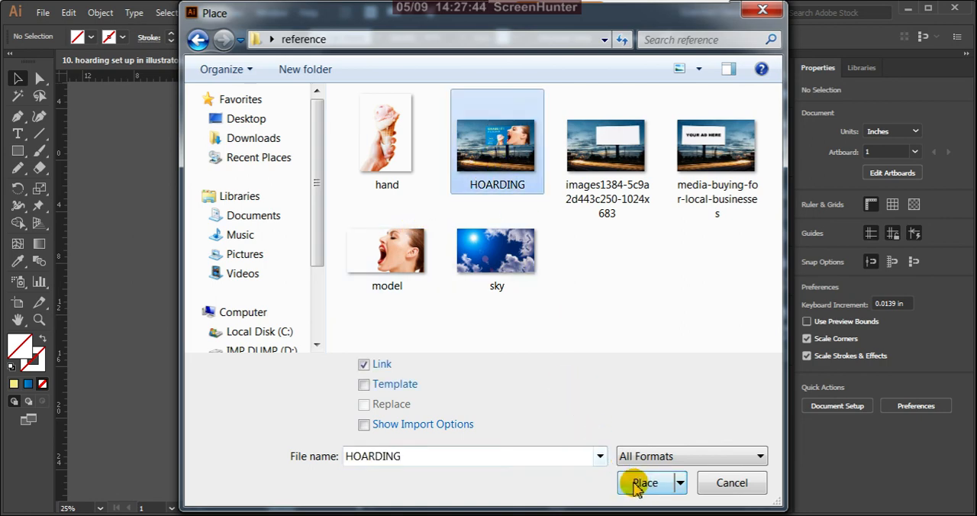
{"action": "left_click", "coordinate": [636, 484]}
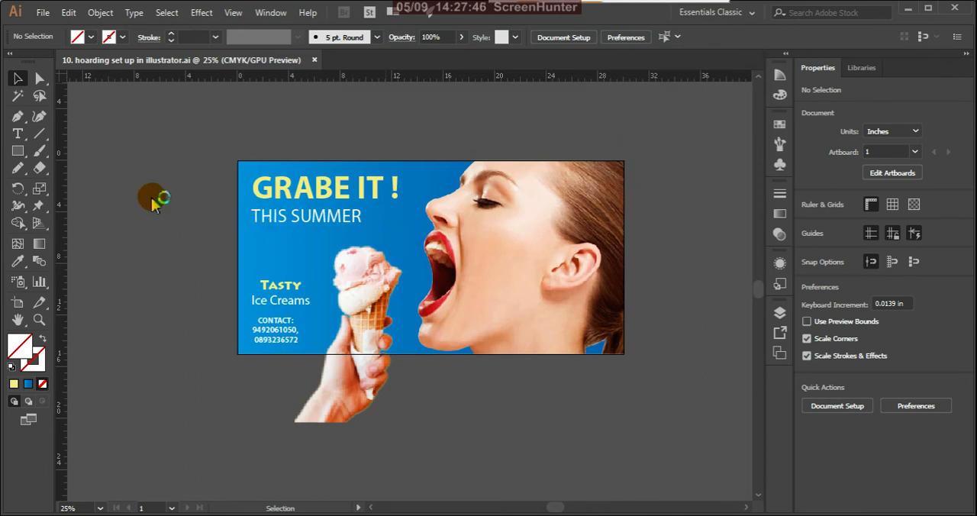
{"action": "left_click", "coordinate": [144, 198]}
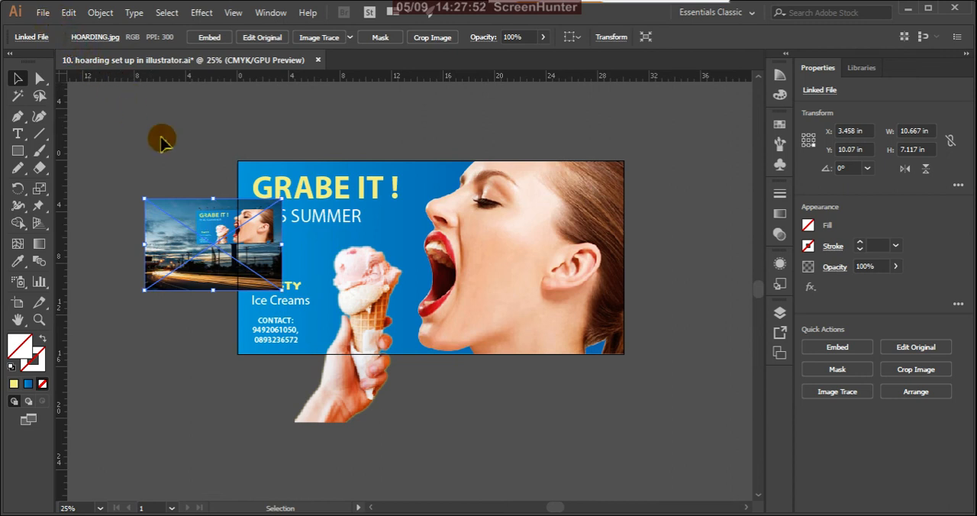
Create a new A4 document in landscape orientation, 297 by 210 mm, with CMYK color mode.
{"action": "left_click", "coordinate": [43, 13]}
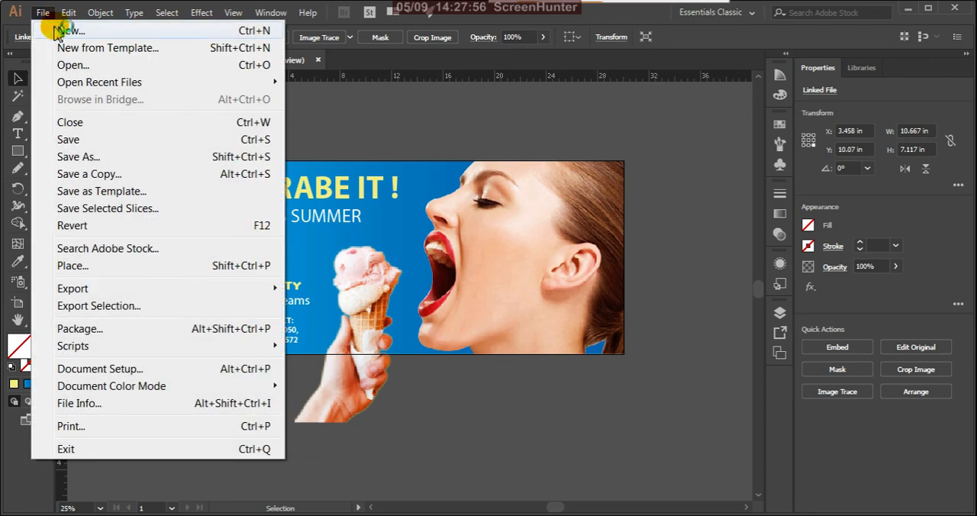
{"action": "key", "text": "Escape"}
{"action": "key", "text": "ctrl+n"}
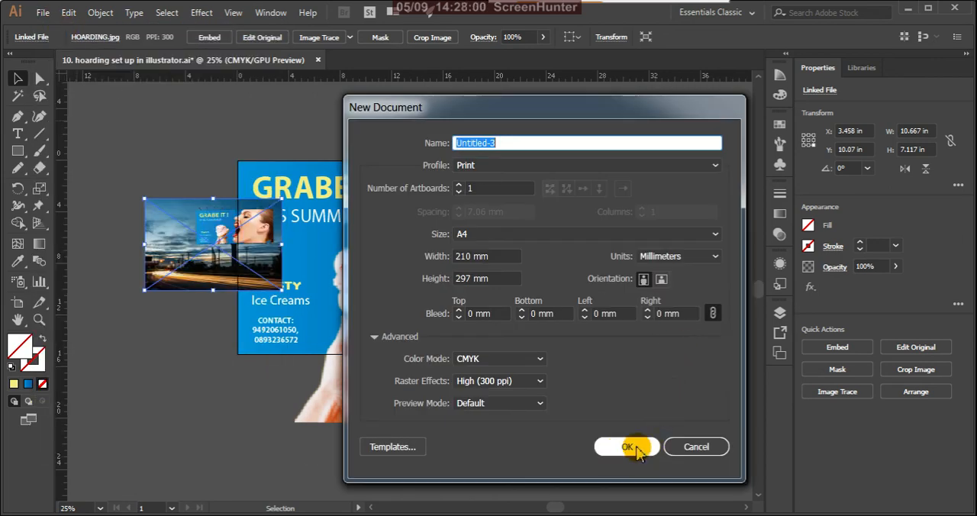
{"action": "left_click", "coordinate": [661, 279]}
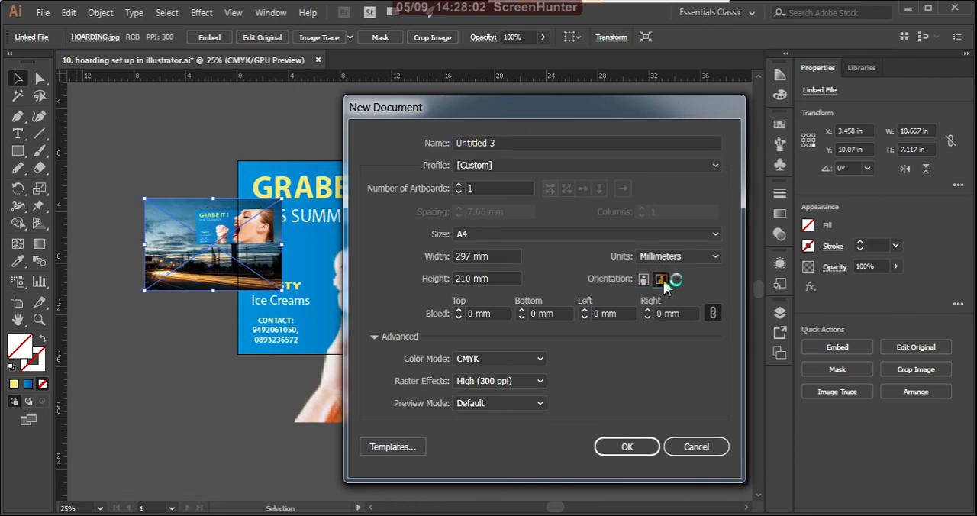
{"action": "left_click", "coordinate": [627, 449]}
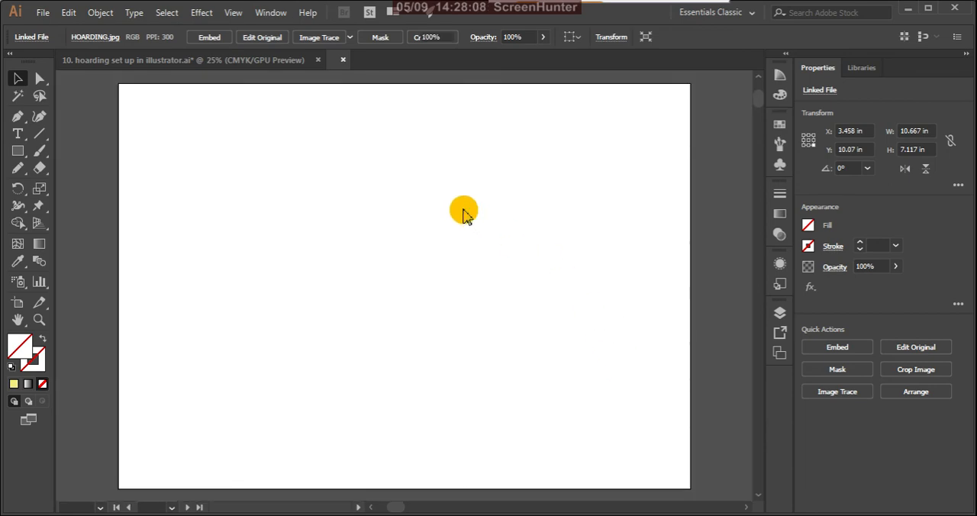
{"action": "scroll", "coordinate": [473, 251], "scroll_direction": "down", "scroll_amount": 3}
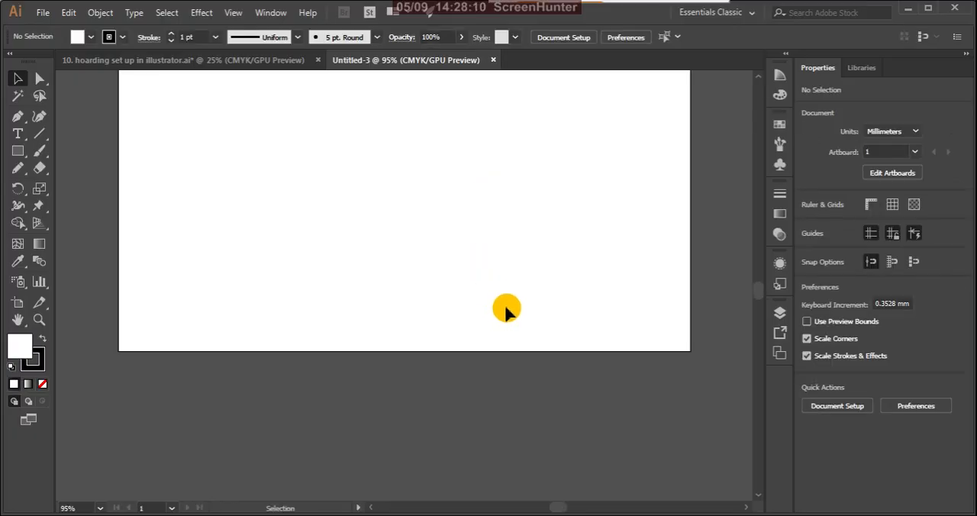
{"action": "scroll", "coordinate": [506, 309], "scroll_direction": "up", "scroll_amount": 3}
{"action": "scroll", "coordinate": [512, 328], "scroll_direction": "down", "scroll_amount": 3}
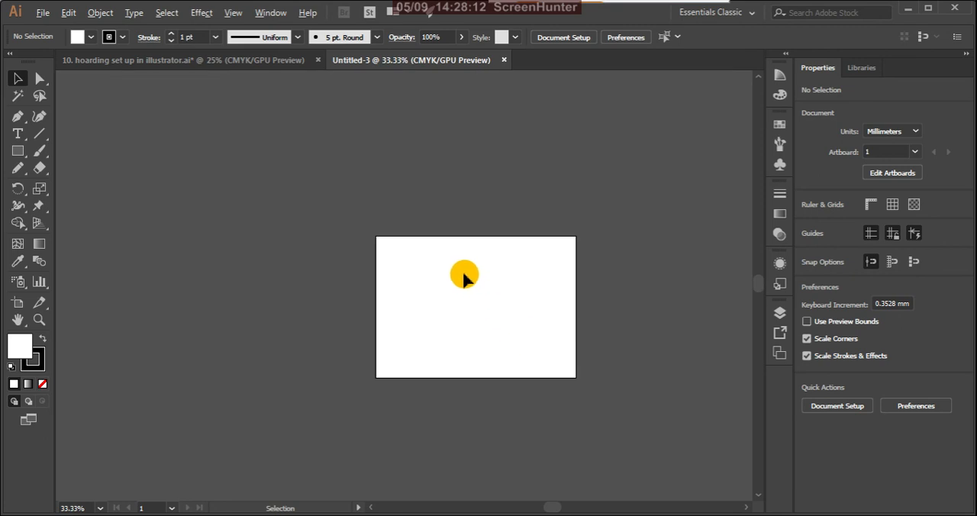
{"action": "scroll", "coordinate": [586, 369], "scroll_direction": "up", "scroll_amount": 2}
Cut the linked HOARDING image from the hoarding set up document and paste it into the new A4 document.
{"action": "left_click", "coordinate": [293, 61]}
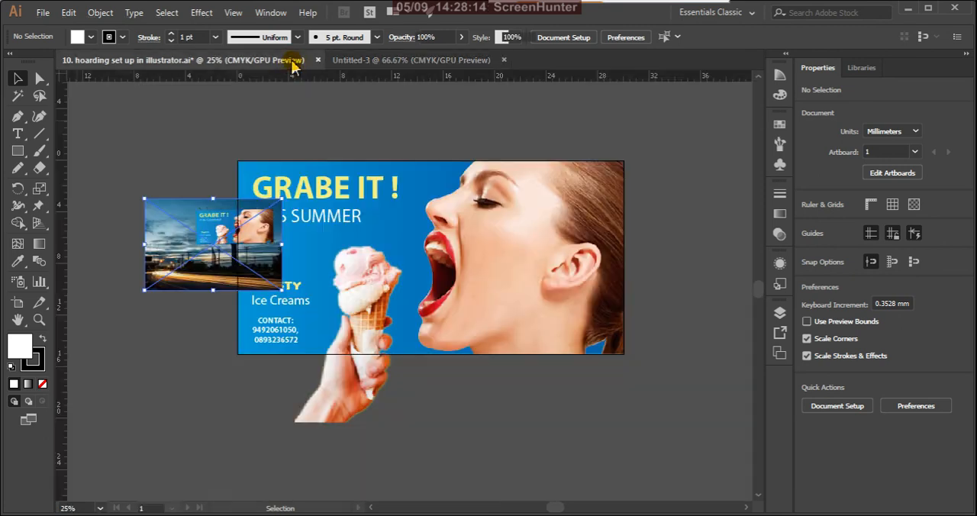
{"action": "double_click", "coordinate": [258, 239]}
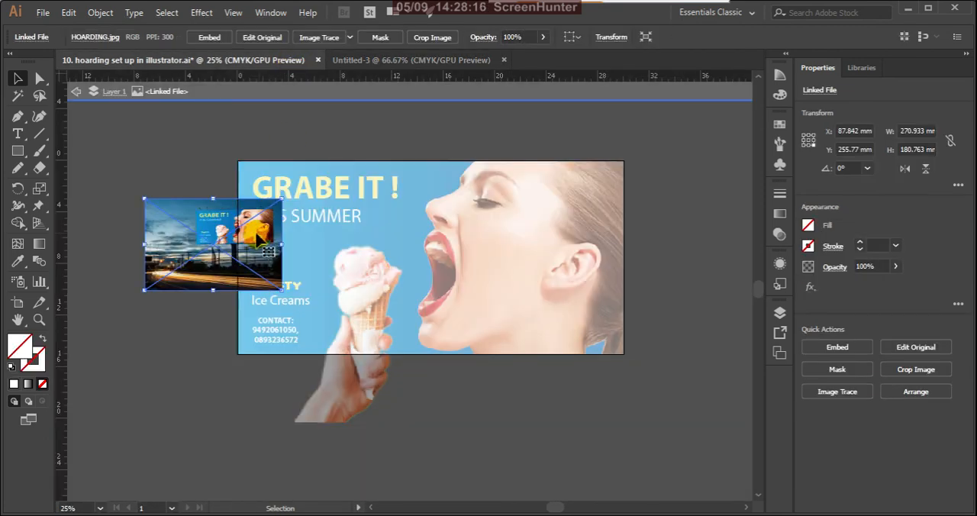
{"action": "left_click", "coordinate": [77, 91]}
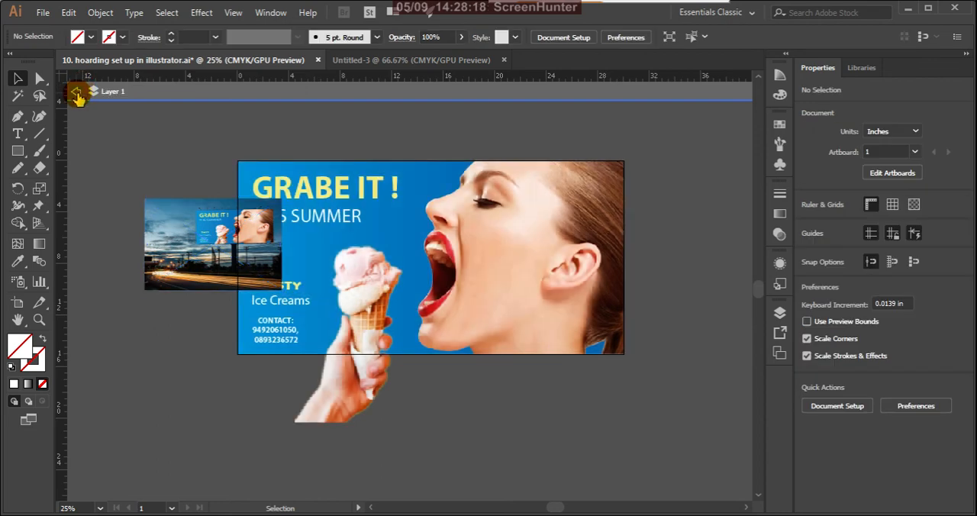
{"action": "left_click", "coordinate": [76, 93]}
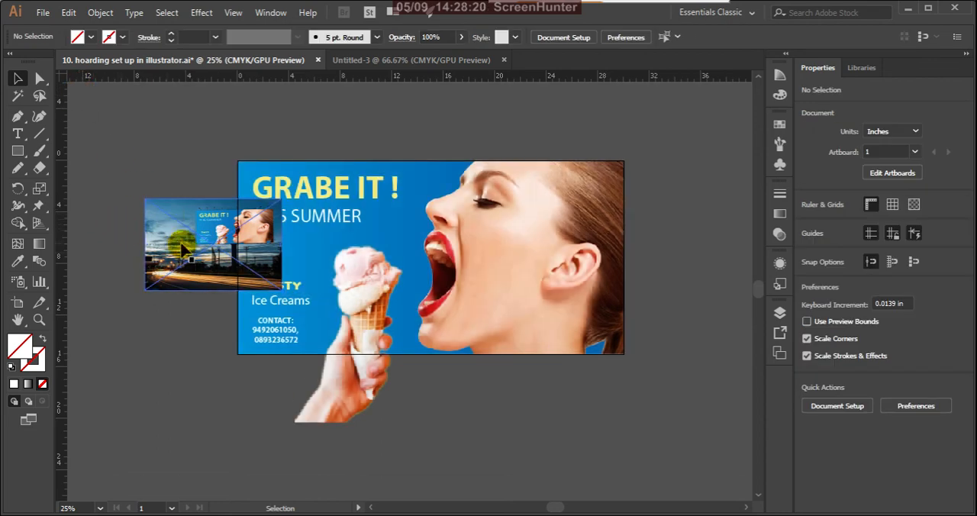
{"action": "left_click", "coordinate": [182, 244]}
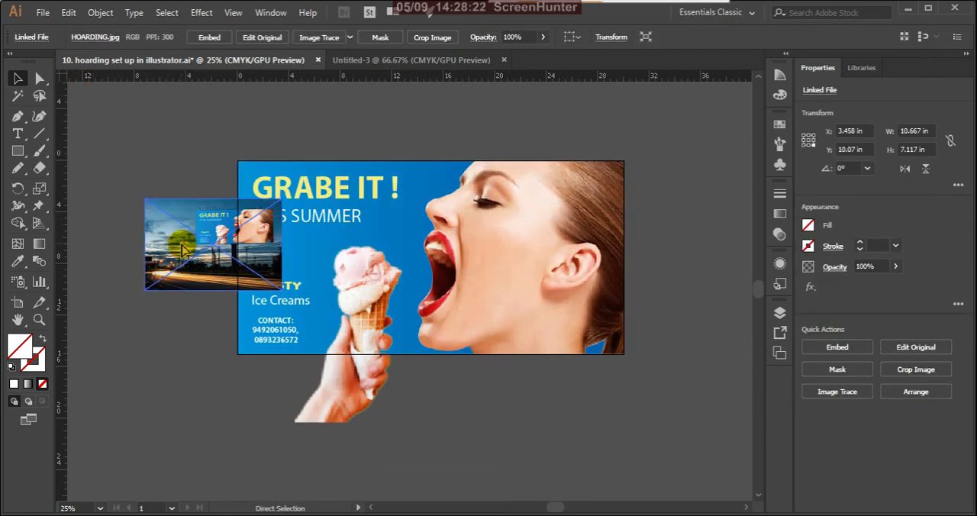
{"action": "key", "text": "ctrl+x"}
{"action": "left_click", "coordinate": [396, 59]}
{"action": "left_click", "coordinate": [411, 225]}
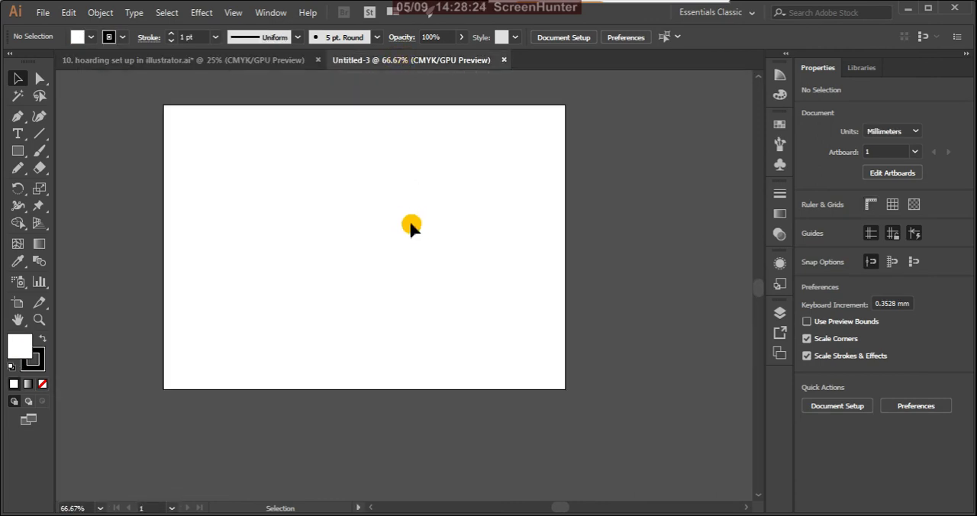
{"action": "key", "text": "ctrl+v"}
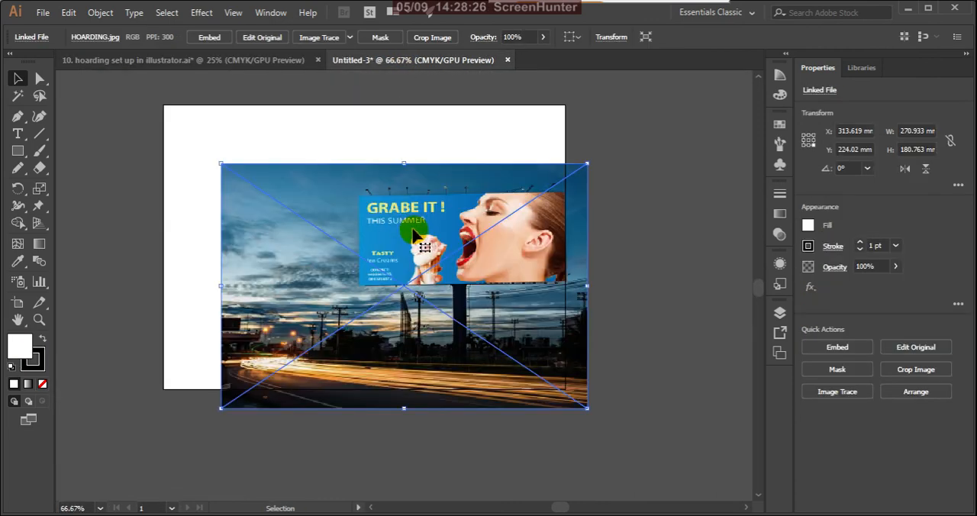
Position the mockup image over the artboard and enlarge it proportionally to about 328 by 219 mm.
{"action": "left_click_drag", "start_coordinate": [420, 229], "coordinate": [382, 169]}
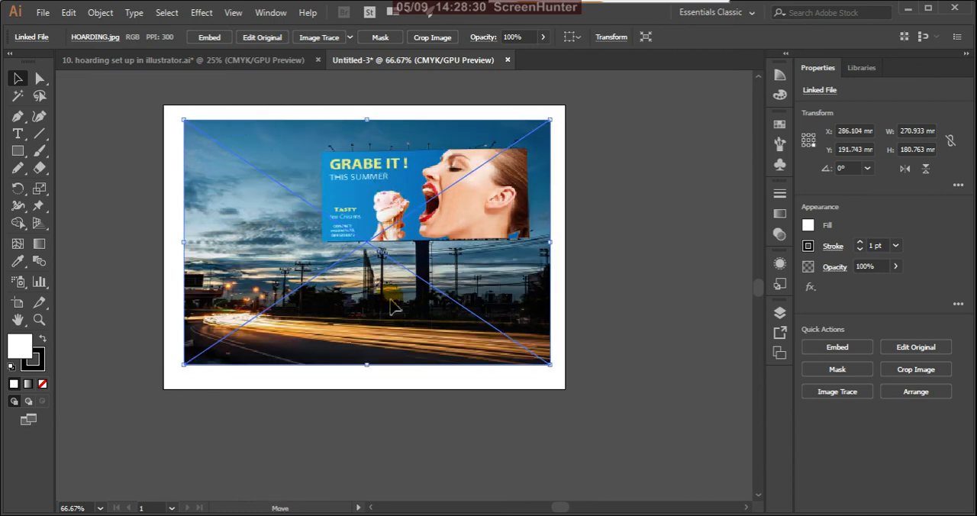
{"action": "left_click_drag", "start_coordinate": [394, 305], "coordinate": [394, 309]}
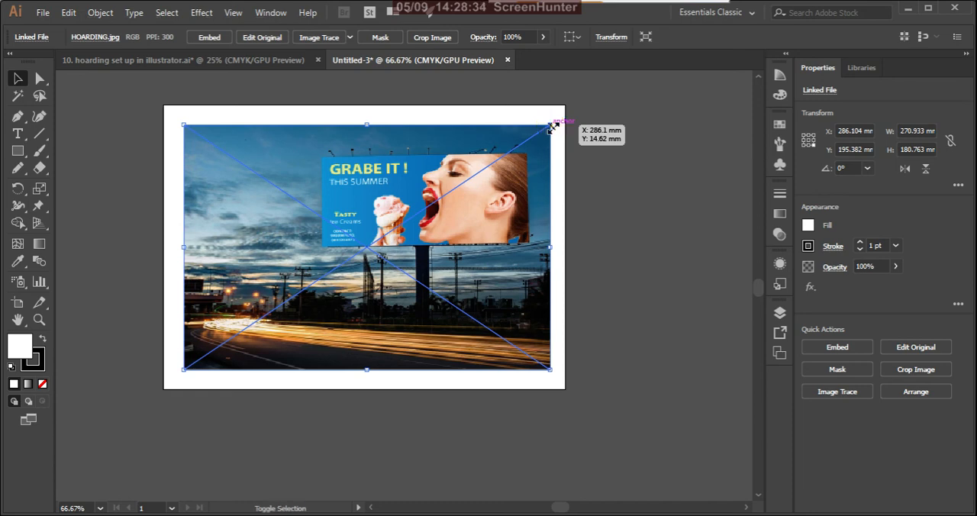
{"action": "left_click_drag", "start_coordinate": [552, 127], "coordinate": [563, 99]}
{"action": "left_click_drag", "start_coordinate": [513, 267], "coordinate": [506, 277]}
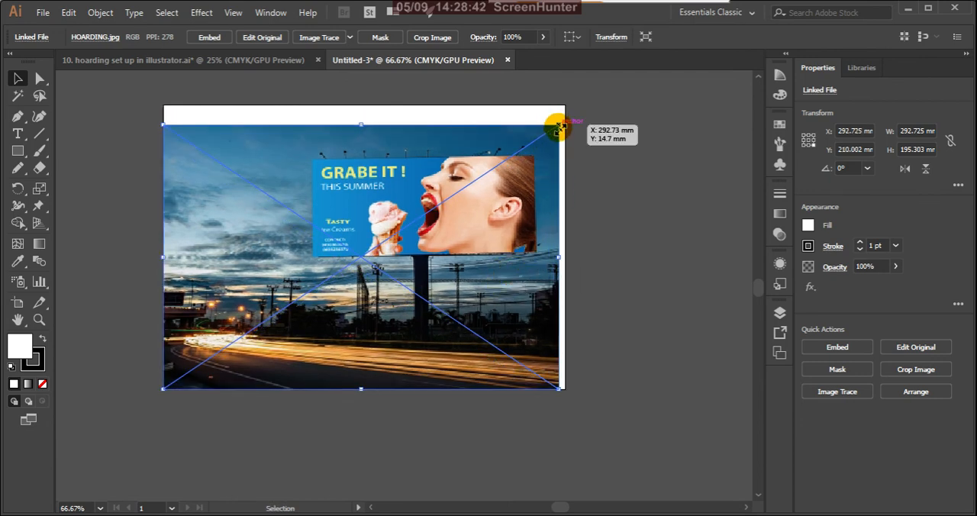
{"action": "left_click_drag", "start_coordinate": [560, 127], "coordinate": [584, 157]}
Nudge the mockup image upward until it covers the artboard's top edge.
{"action": "key", "text": "ctrl+minus"}
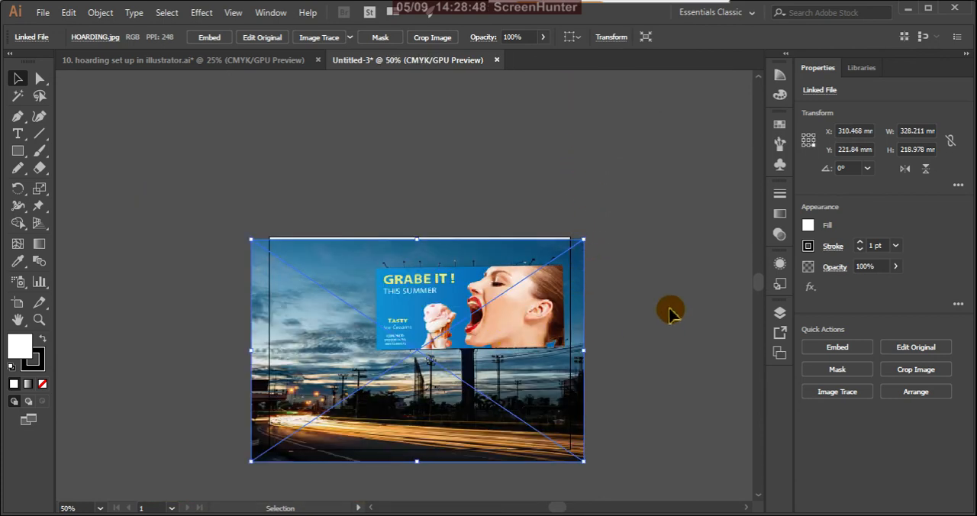
{"action": "key", "text": "Up"}
{"action": "key", "text": "Up"}
{"action": "key", "text": "Up"}
{"action": "key", "text": "Up"}
{"action": "key", "text": "Up"}
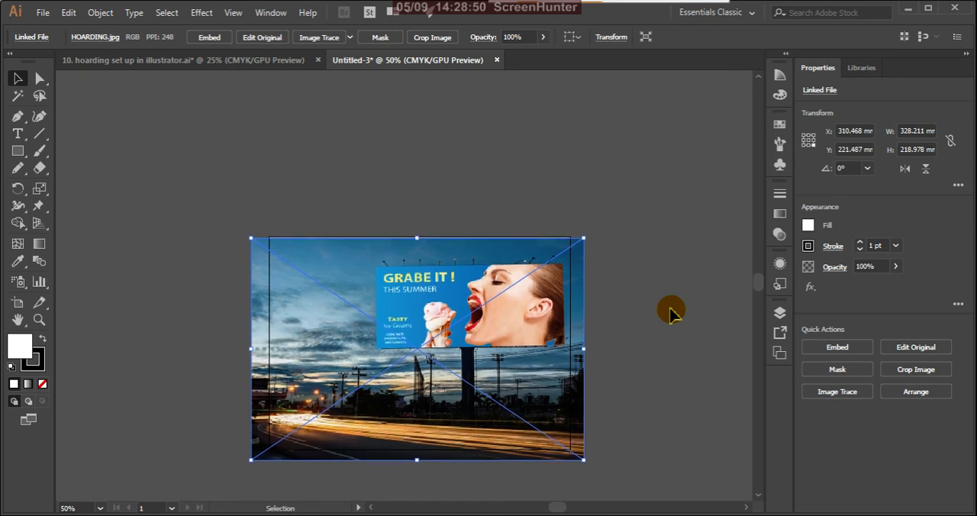
{"action": "key", "text": "Up"}
{"action": "key", "text": "Up"}
{"action": "key", "text": "Up"}
{"action": "key", "text": "Up"}
{"action": "key", "text": "Up"}
{"action": "key", "text": "Up"}
{"action": "key", "text": "Up"}
{"action": "key", "text": "Up"}
{"action": "key", "text": "Up"}
{"action": "key", "text": "Up"}
{"action": "key", "text": "Up"}
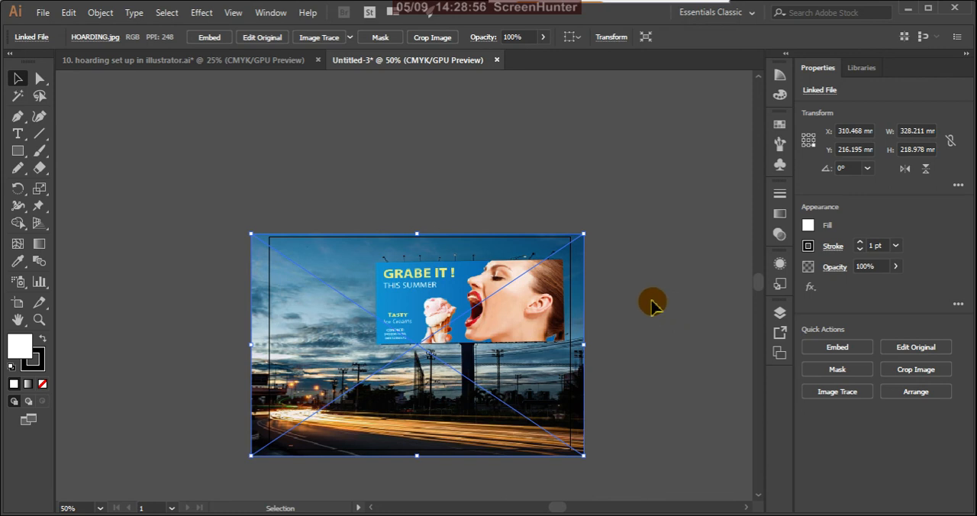
Nudge the mockup image slightly to the right to centre it over the A4 artboard, and deselect it.
{"action": "key", "text": "Right"}
{"action": "left_click", "coordinate": [651, 278]}
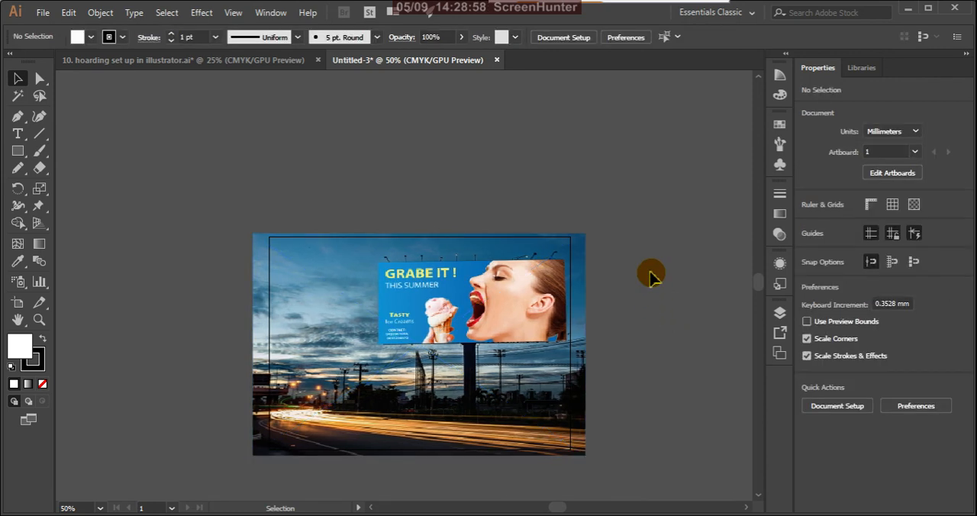
Examine the mockup's coverage of the A4 page and compare it with the flat billboard artwork in the hoarding set up document.
{"action": "scroll", "coordinate": [458, 200], "scroll_direction": "down", "scroll_amount": 1}
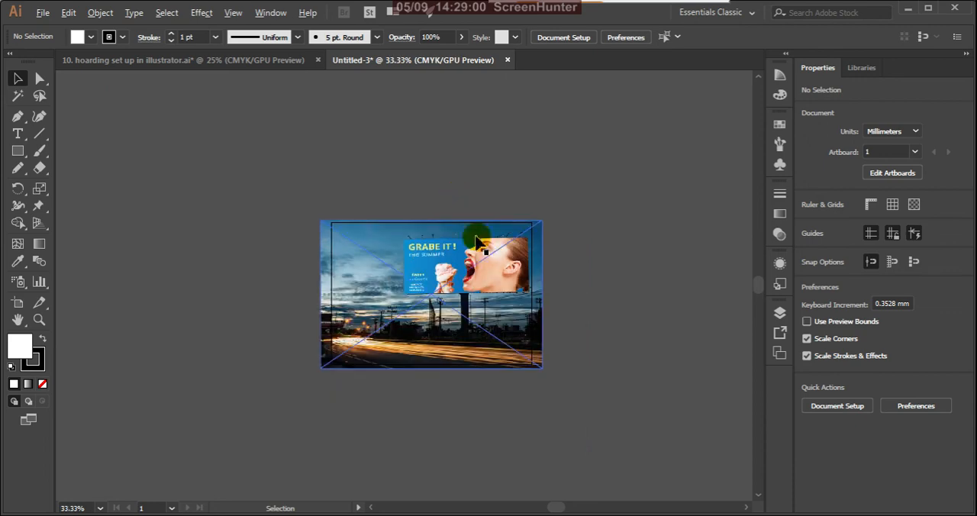
{"action": "scroll", "coordinate": [465, 279], "scroll_direction": "up", "scroll_amount": 1}
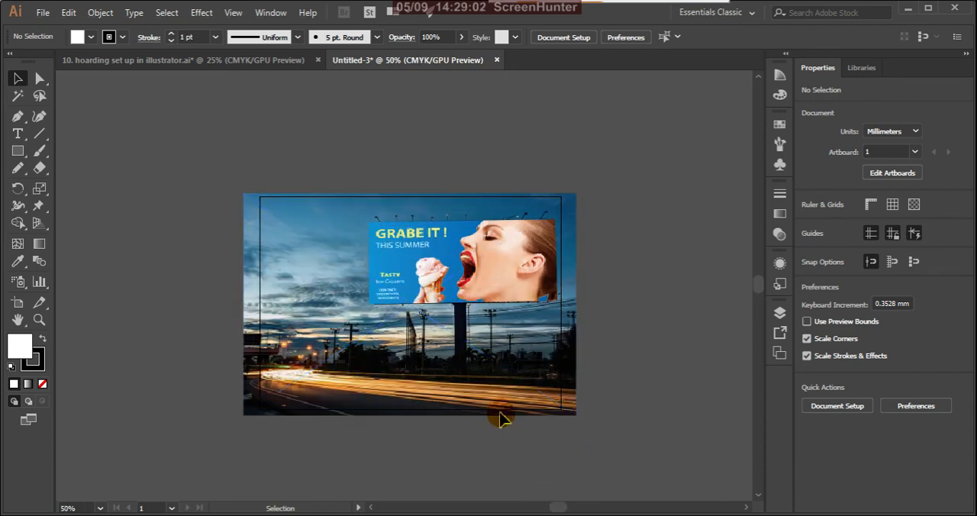
{"action": "scroll", "coordinate": [416, 307], "scroll_direction": "up", "scroll_amount": 1}
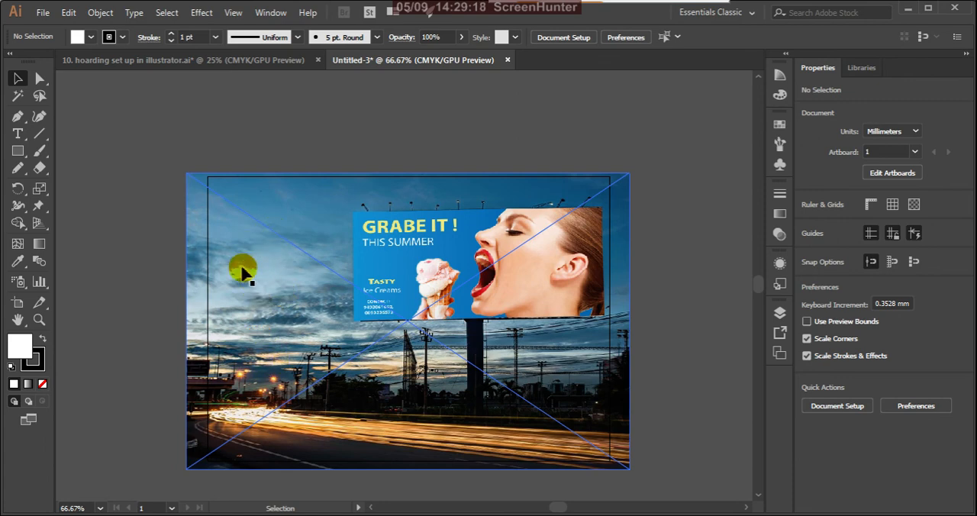
{"action": "left_click", "coordinate": [222, 273]}
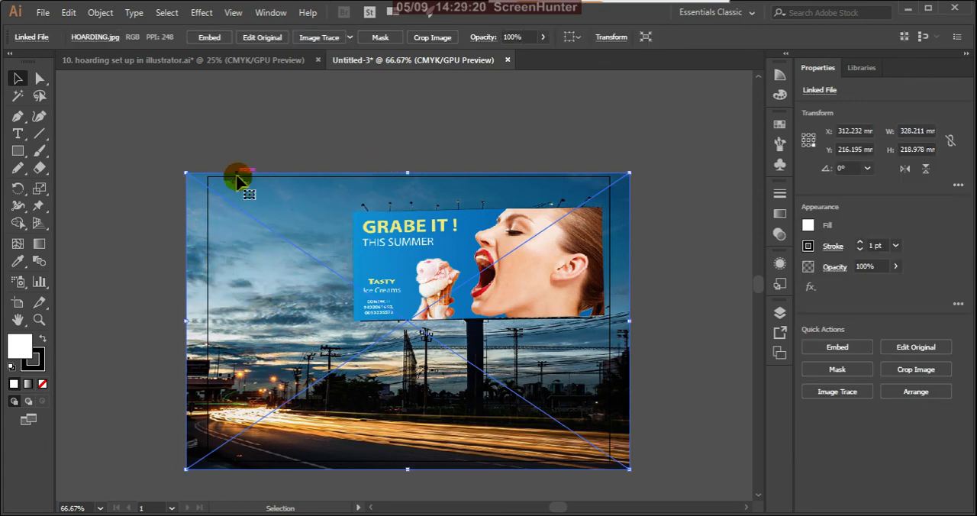
{"action": "left_click", "coordinate": [347, 126]}
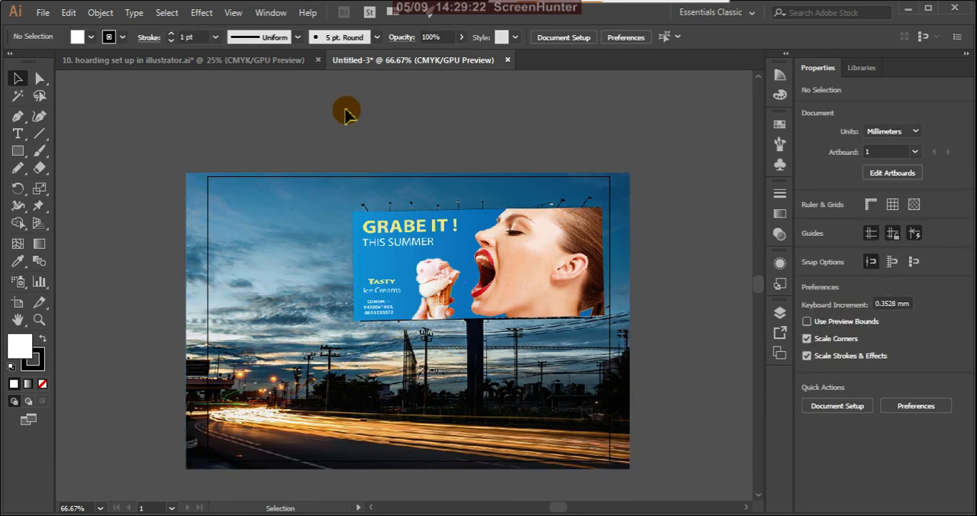
{"action": "left_click", "coordinate": [238, 65]}
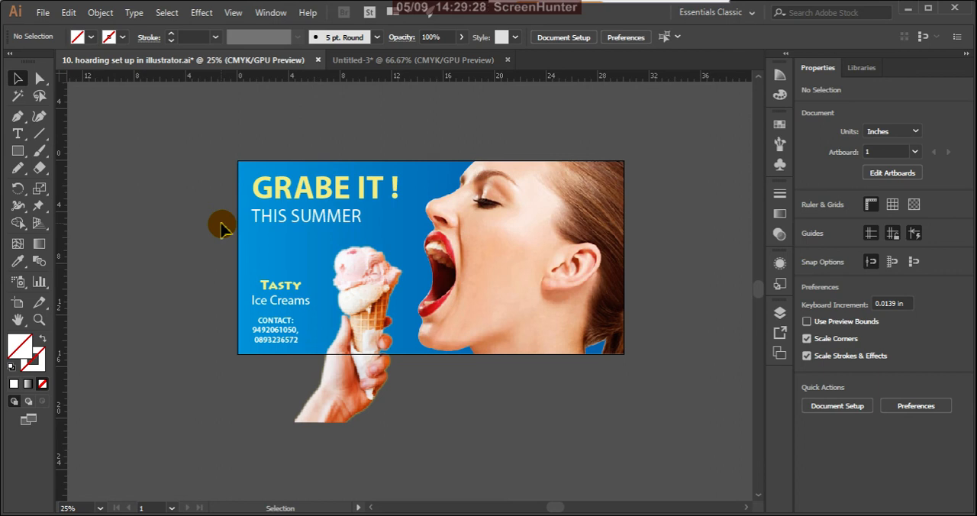
{"action": "left_click", "coordinate": [444, 61]}
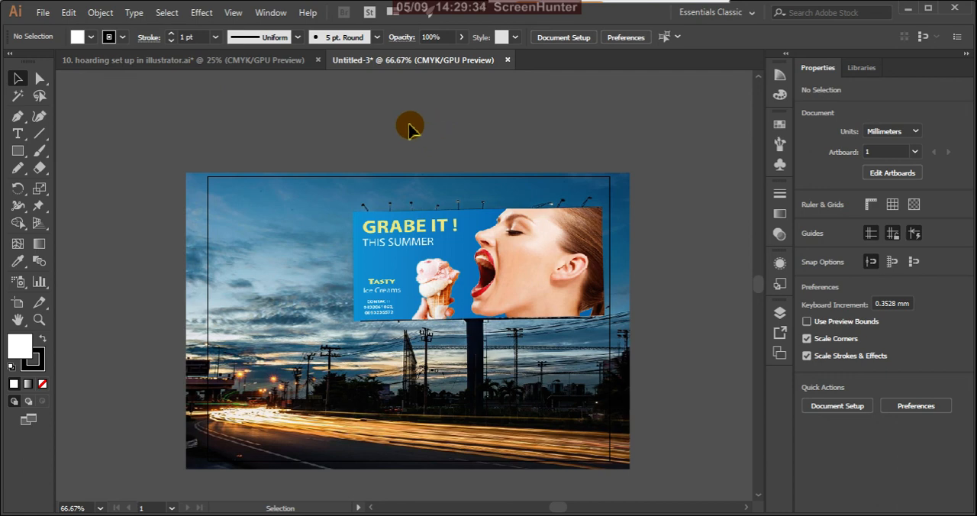
{"action": "left_click", "coordinate": [278, 64]}
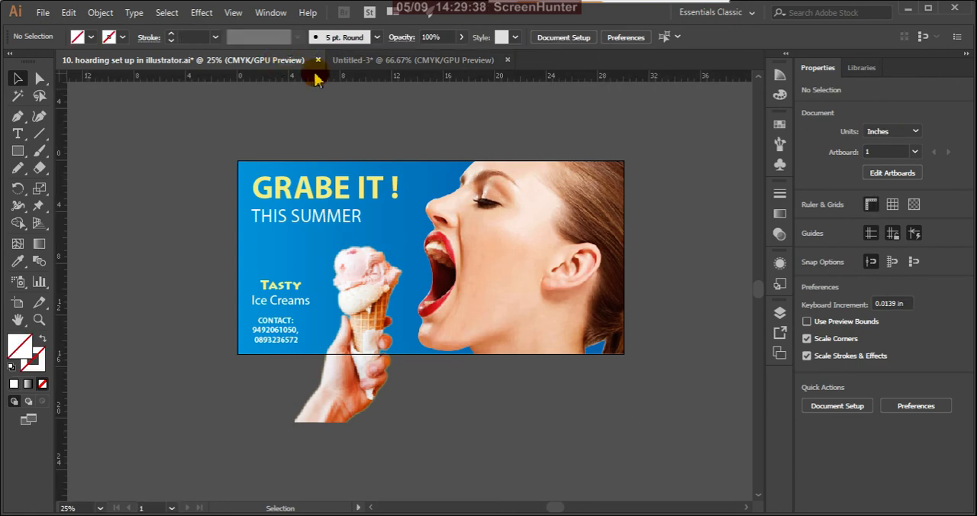
{"action": "left_click", "coordinate": [422, 64]}
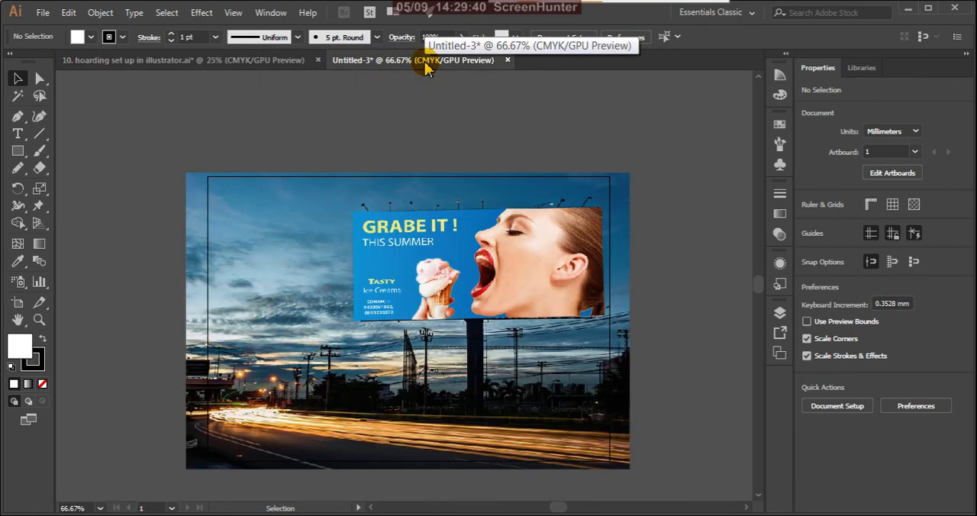
{"action": "left_click", "coordinate": [280, 64]}
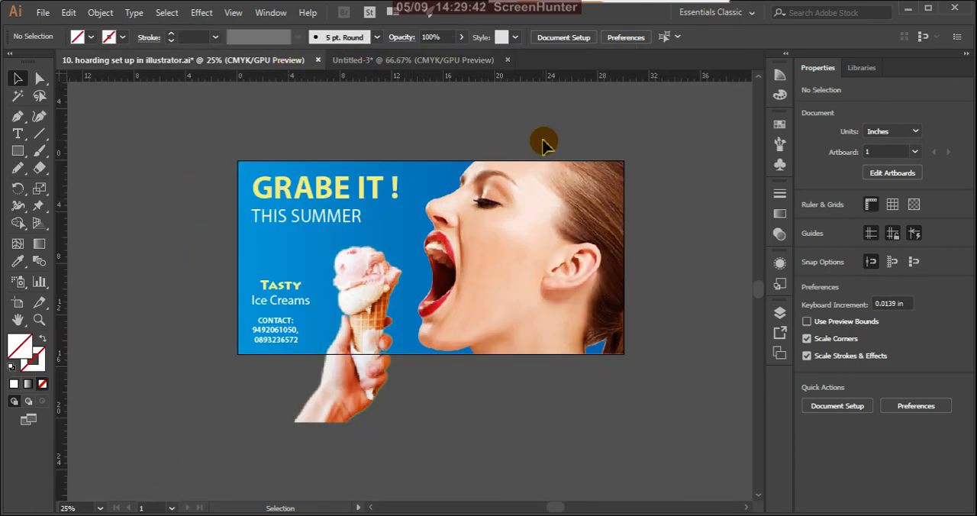